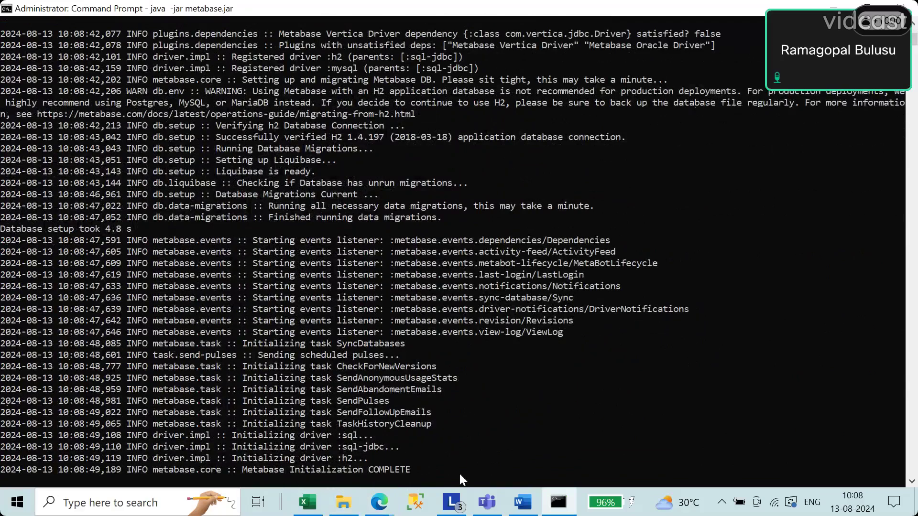
Once Metabase logs initialization complete, bring the Edge meeting window to the front
mouse_move(379, 502)
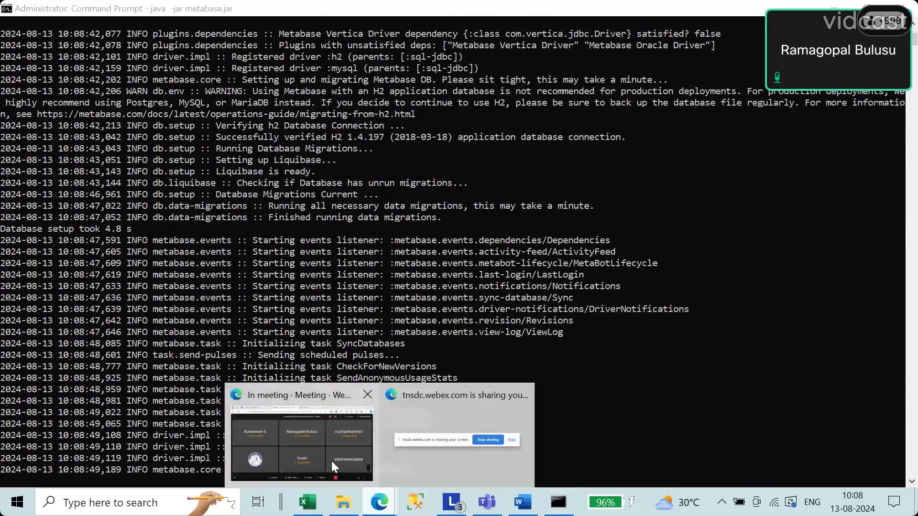
left_click(331, 461)
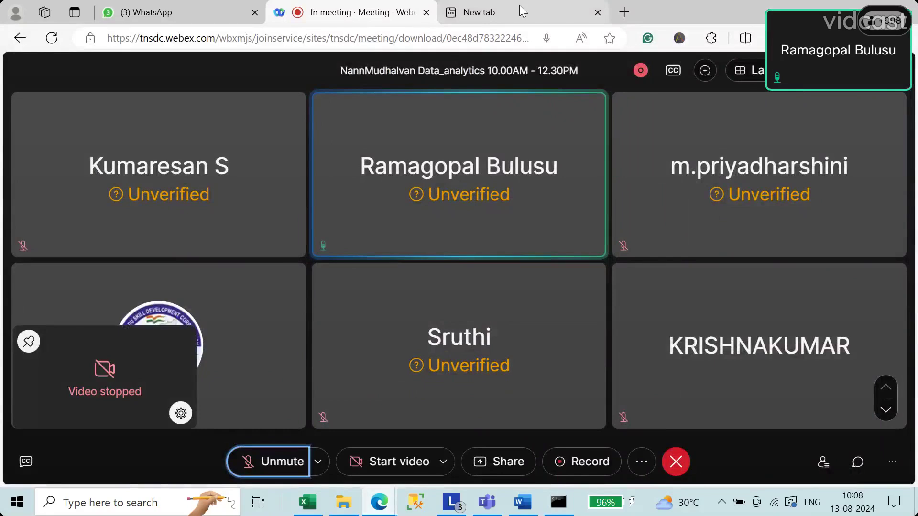
Load the local Metabase home at localhost:3000 in the new browser tab
left_click(519, 6)
left_click(139, 43)
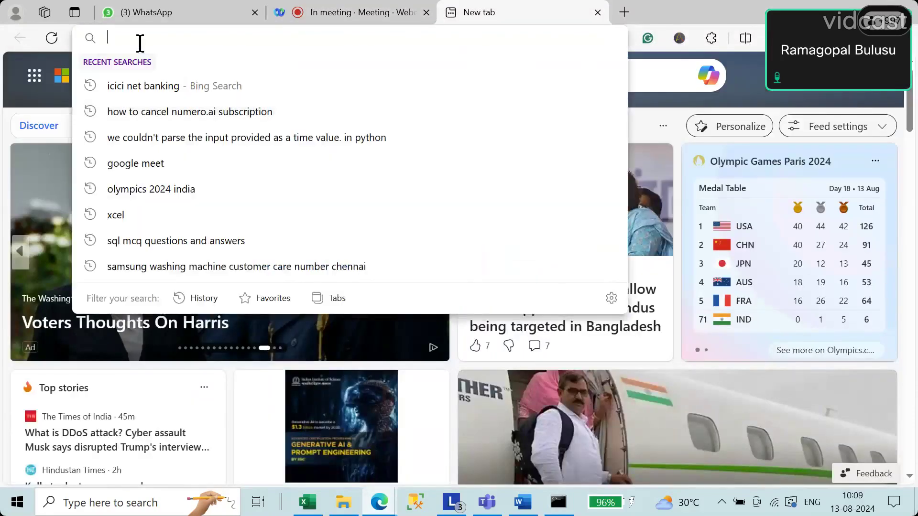
type("localhost:3000")
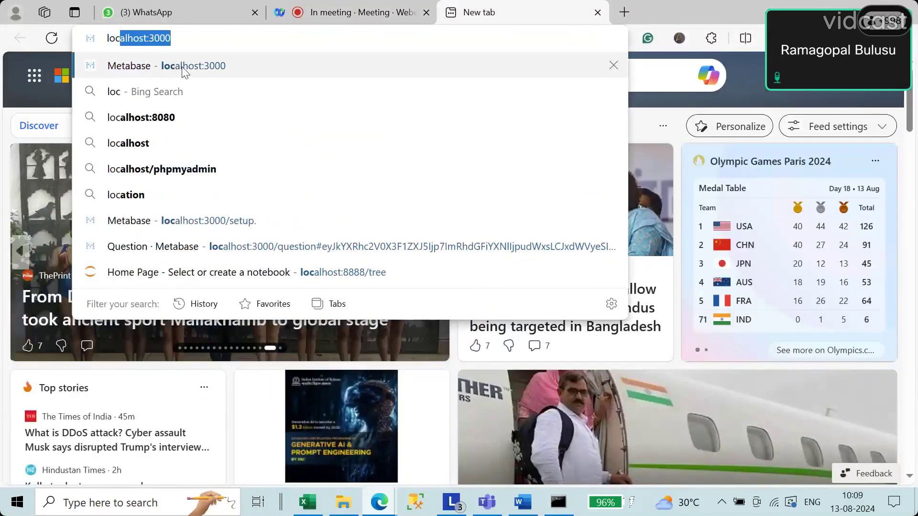
left_click(183, 66)
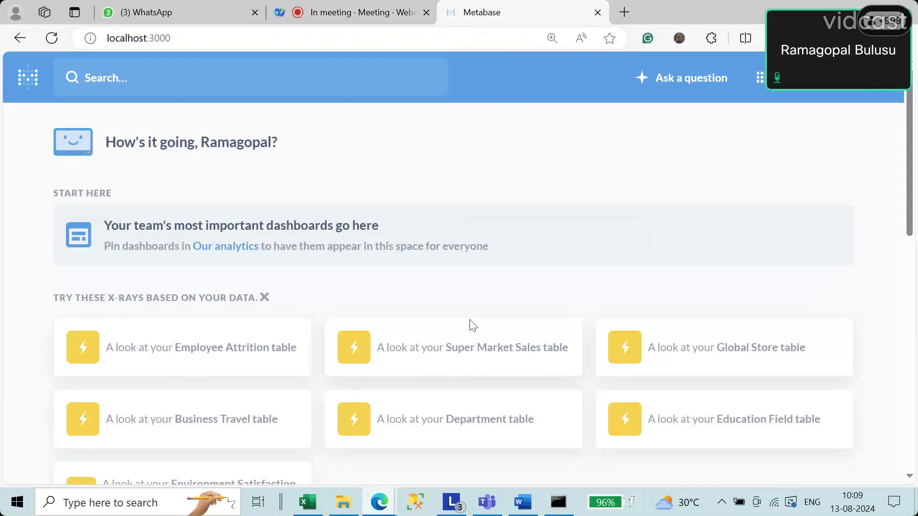
Open the NM Data Analytics collection under Our Analytics and look over its items
scroll(535, 285, "down", 6)
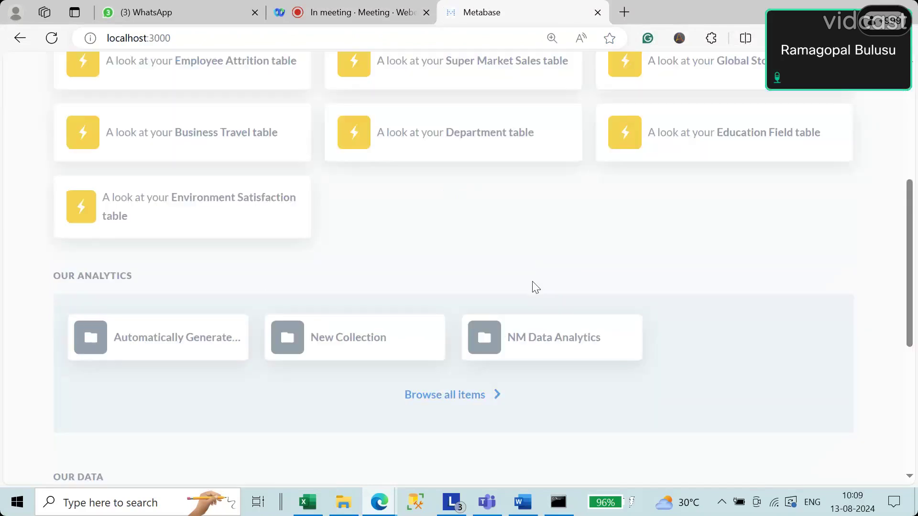
left_click(543, 342)
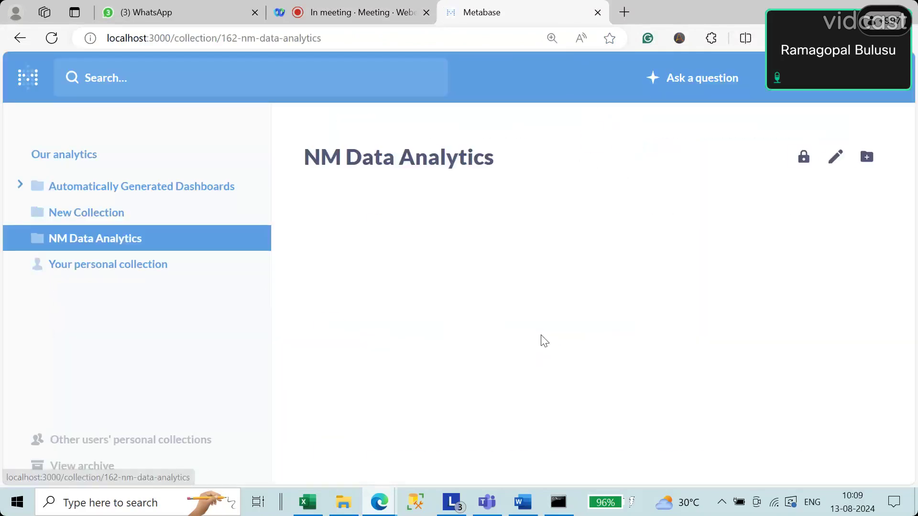
scroll(624, 321, "down", 5)
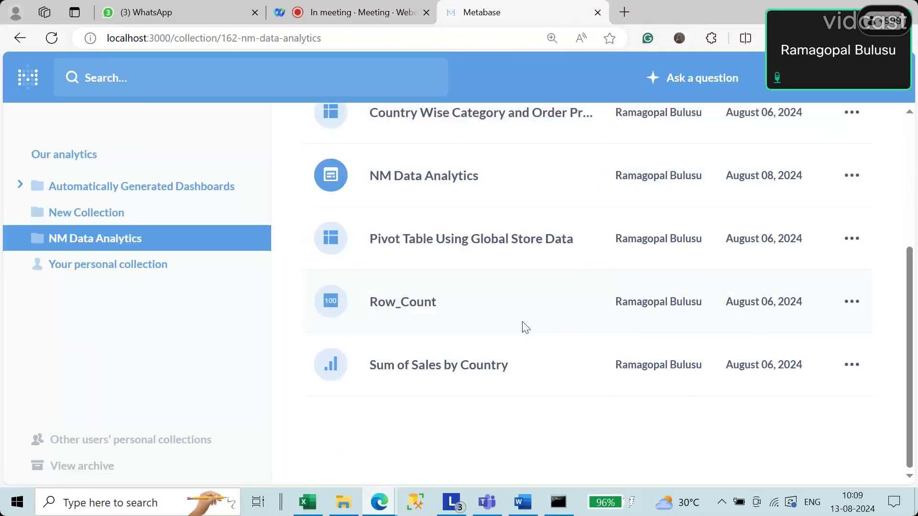
scroll(516, 310, "up", 5)
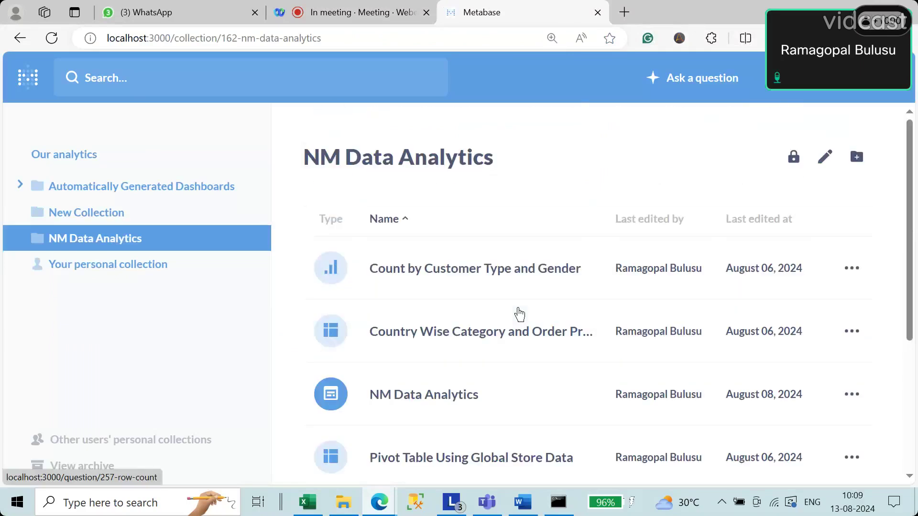
left_click_drag(909, 212, 909, 373)
scroll(573, 286, "up", 5)
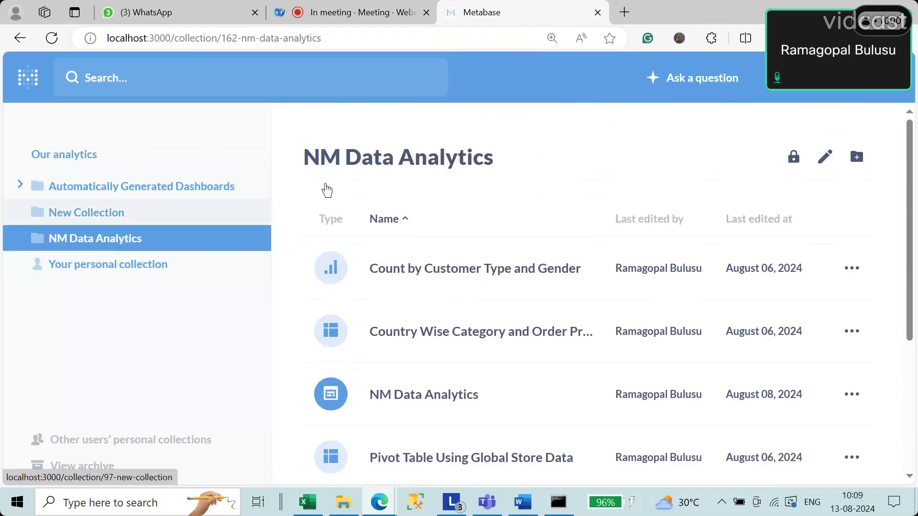
Return to the Metabase home and open the nm_data_analytics database's table list
left_click(696, 83)
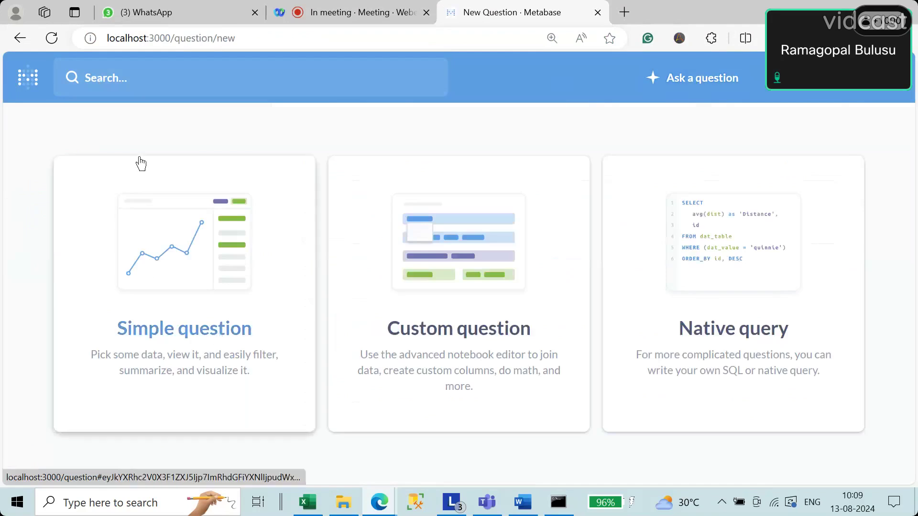
left_click(30, 86)
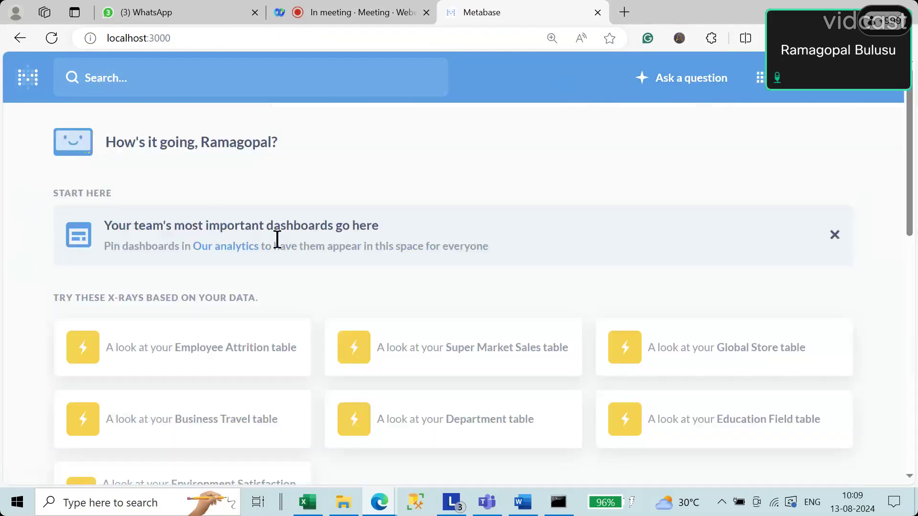
scroll(363, 301, "down", 10)
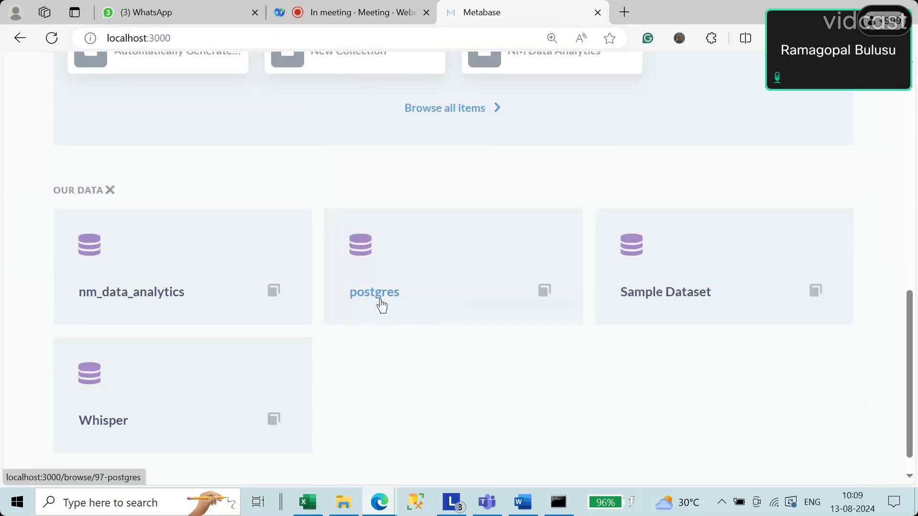
left_click(162, 295)
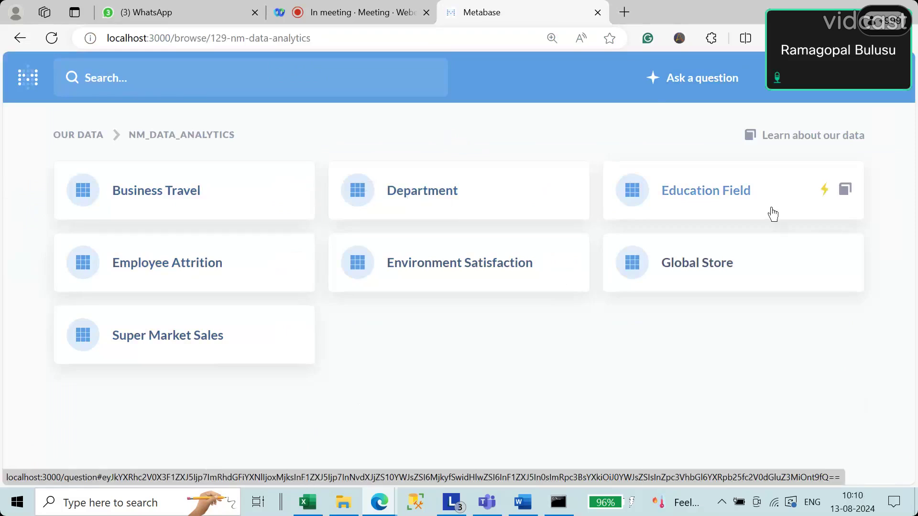
Build a simple question summarizing Employee Attrition by Count of rows and visualize it, showing 0
left_click(720, 83)
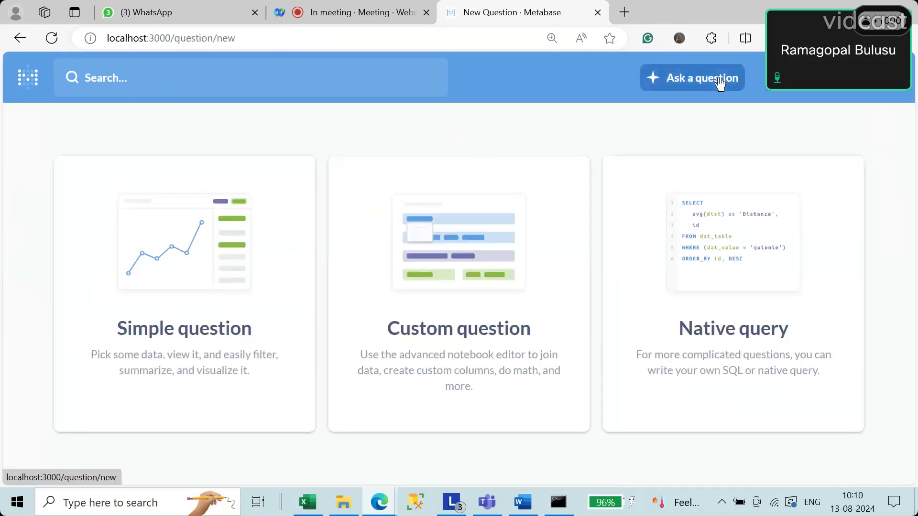
left_click(228, 338)
left_click(127, 224)
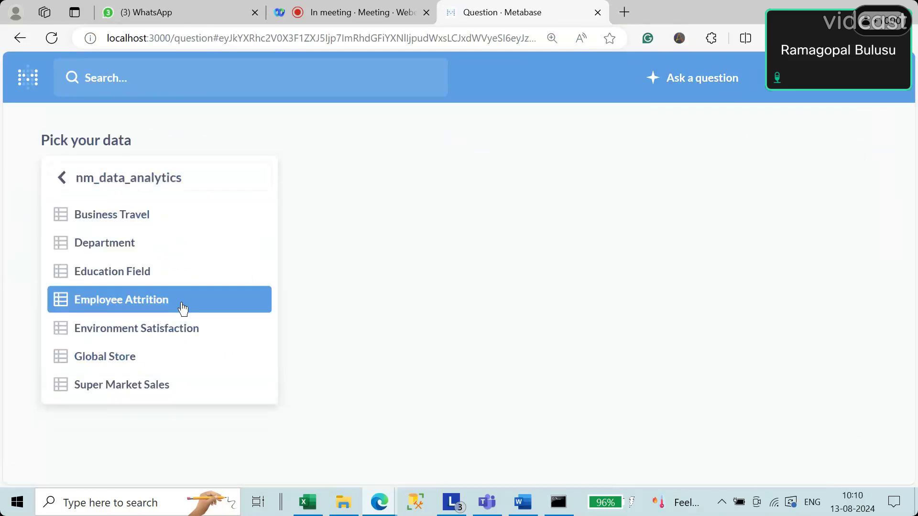
left_click(138, 302)
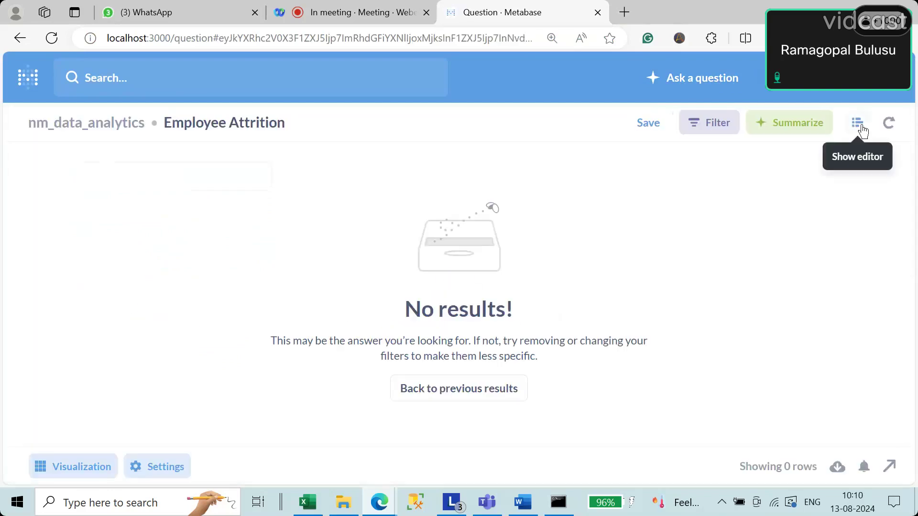
left_click(858, 124)
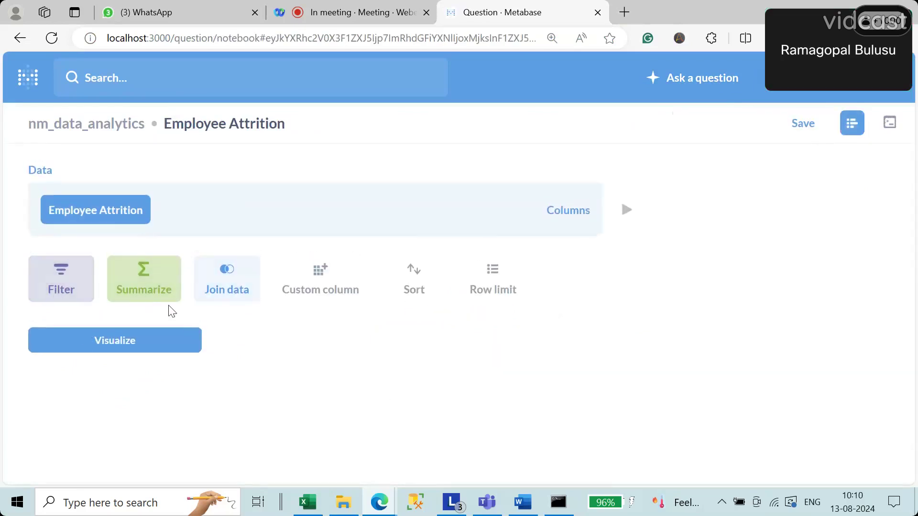
left_click(146, 297)
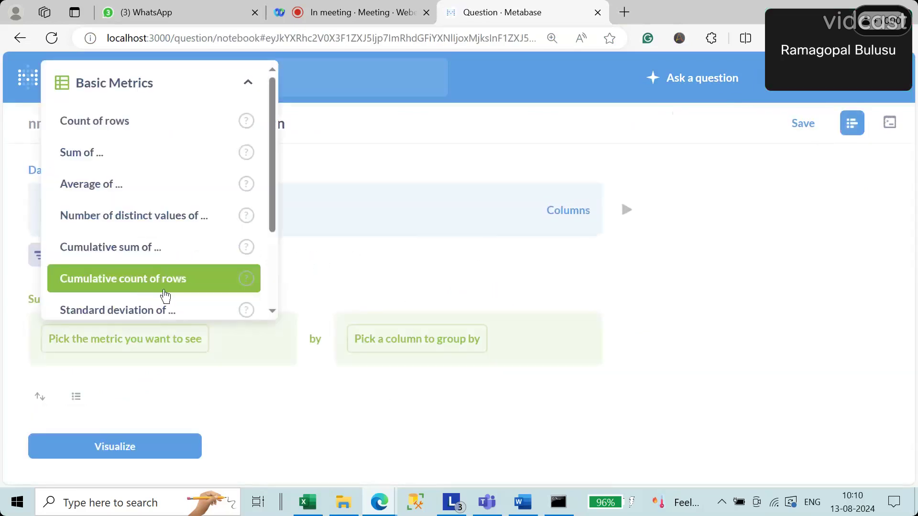
left_click(115, 125)
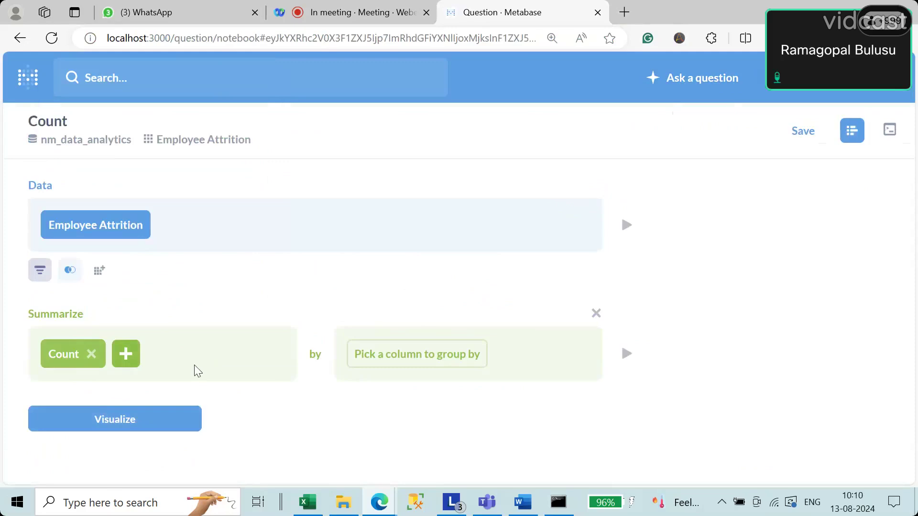
left_click(145, 426)
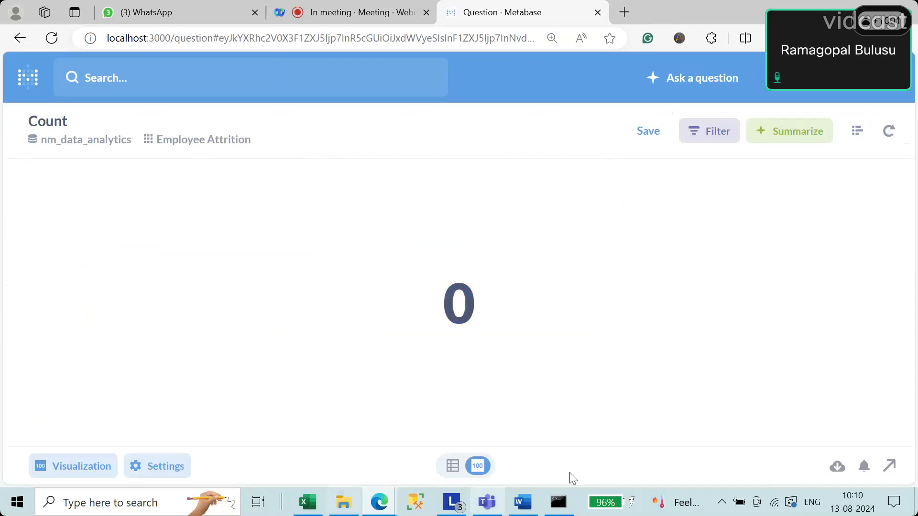
Open the Logging_Postgres notes from the course folder in Notepad, placed on the right
left_click(343, 501)
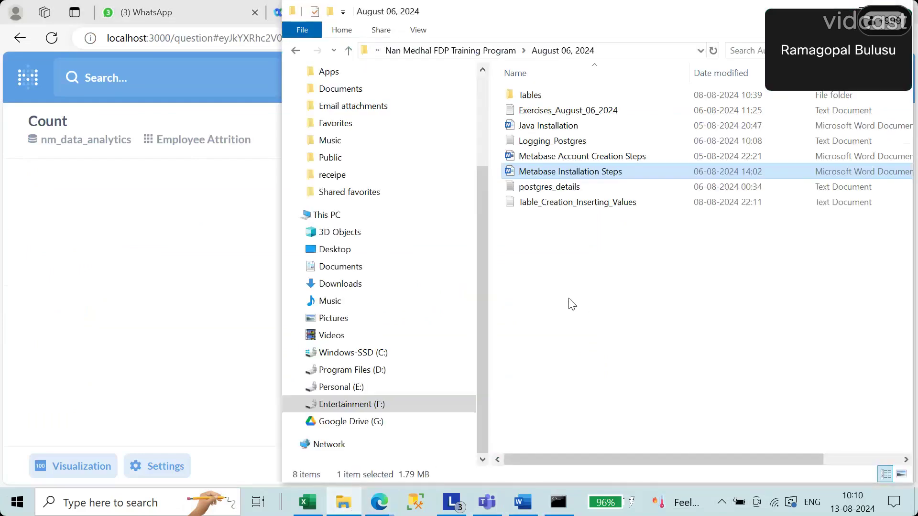
double_click(566, 142)
left_click_drag(426, 114, 776, 97)
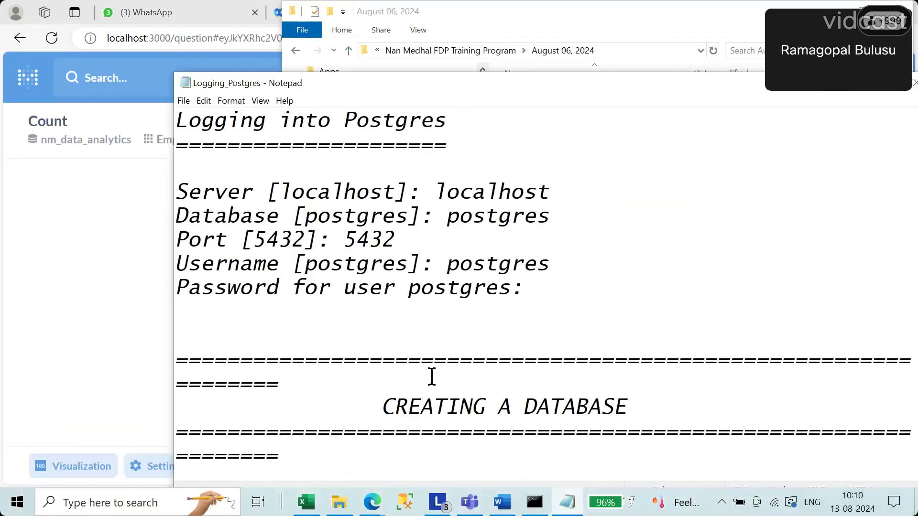
Launch SQL Shell (psql) from the PostgreSQL 13 group in the Start menu
left_click(19, 509)
scroll(129, 349, "down", 10)
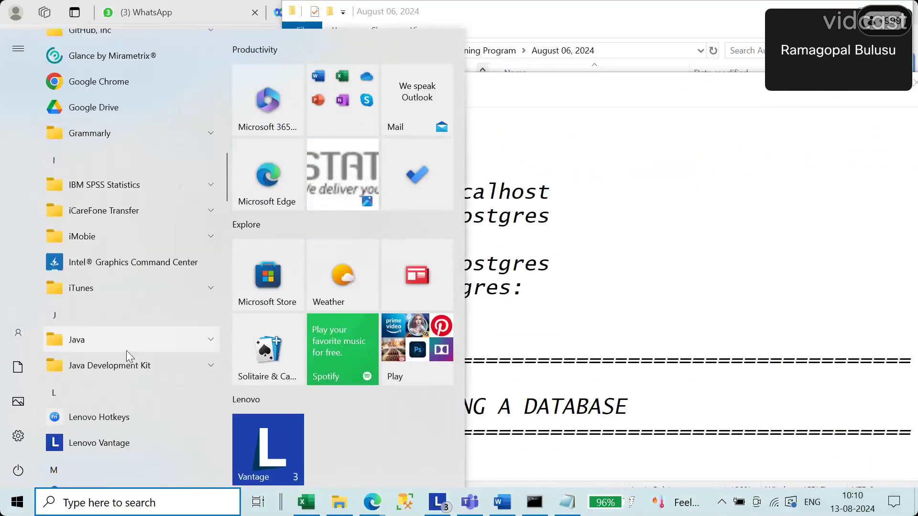
scroll(126, 351, "down", 15)
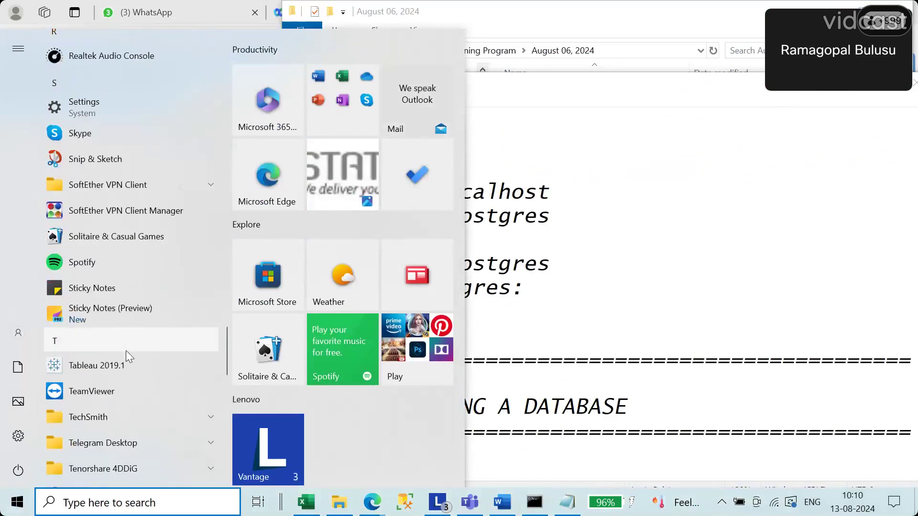
scroll(125, 351, "up", 5)
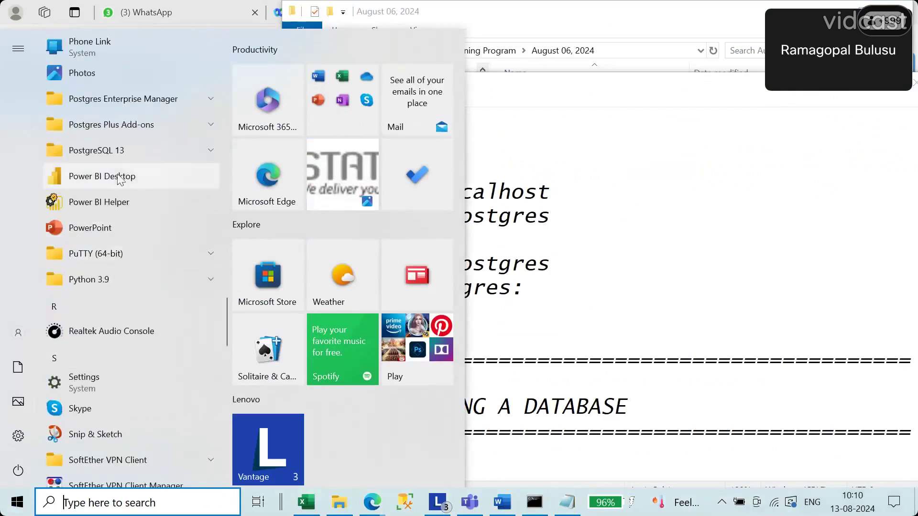
left_click(120, 155)
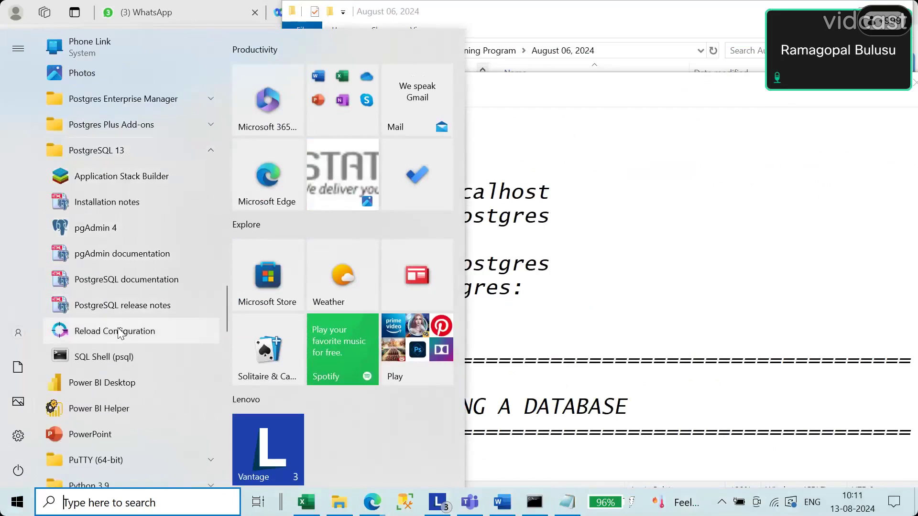
left_click(119, 364)
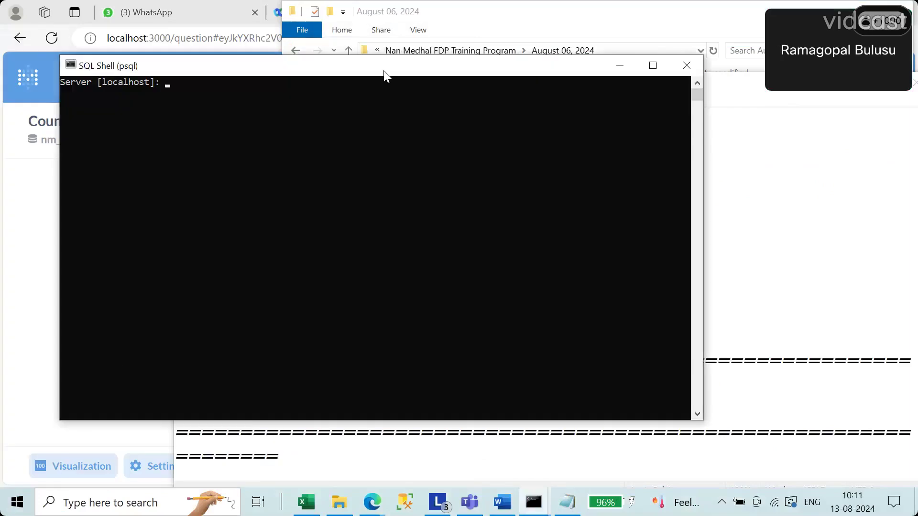
Log in to psql with server localhost, database postgres, port 5432, user postgres and the password
left_click_drag(387, 75, 762, 111)
type("localhost")
key("Return")
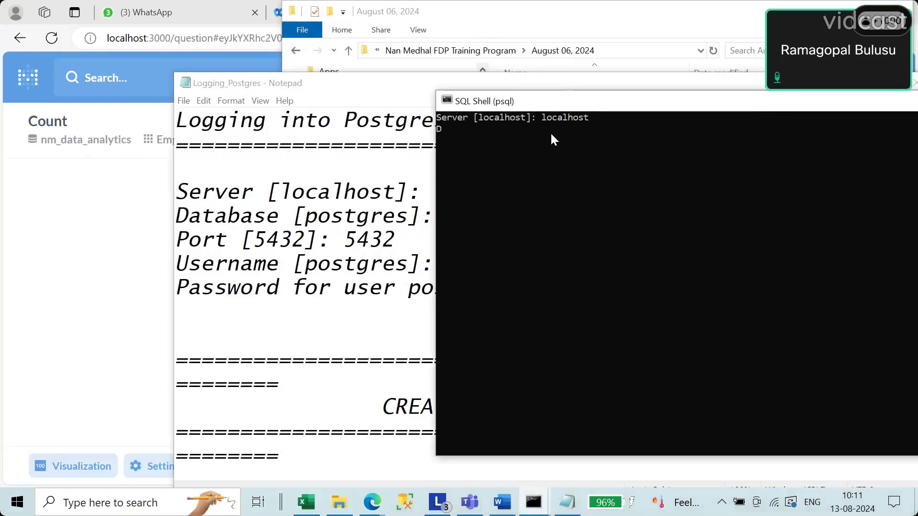
type("postgres]: postgre")
key("Return")
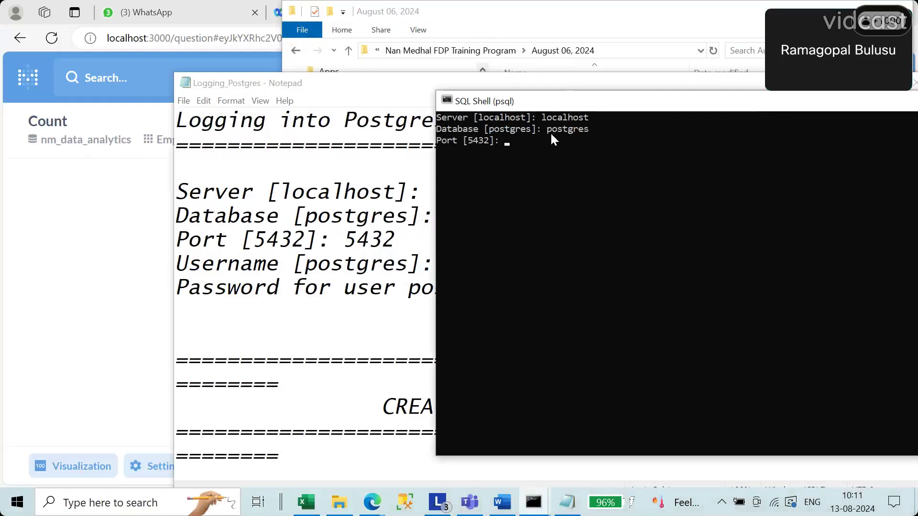
type("5432")
key("Return")
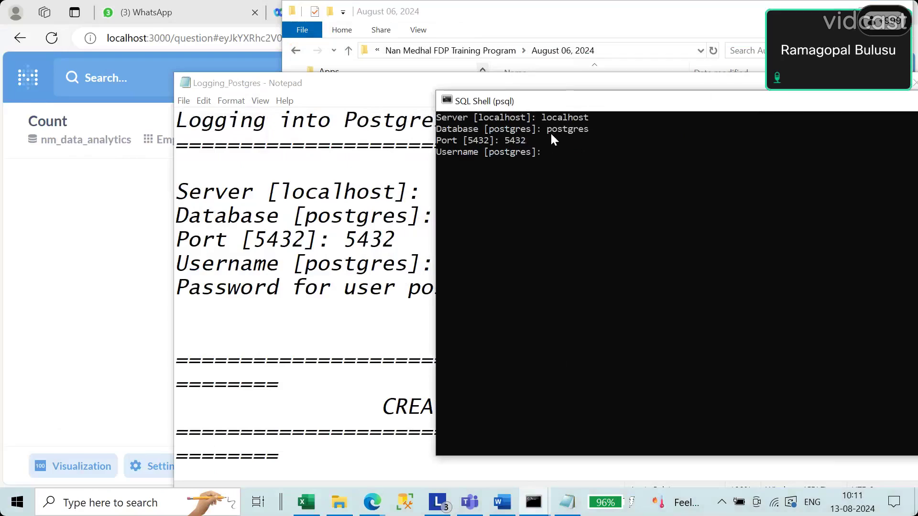
type("postgres")
key("Return")
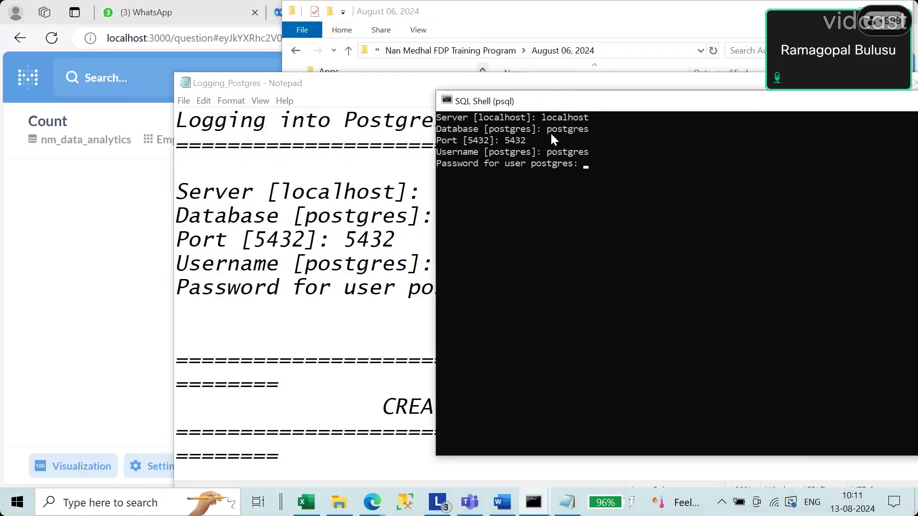
key("Return")
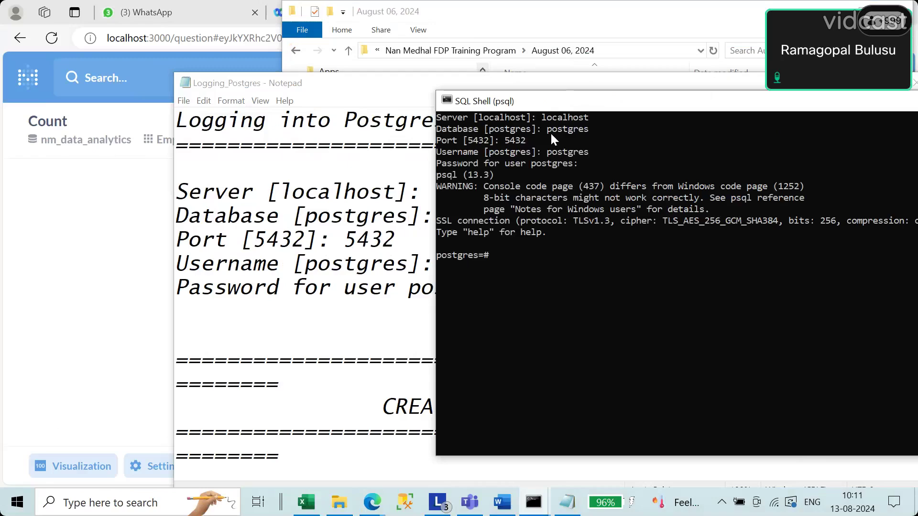
List all databases with \l and move the shell window to the top-left
type("\\")
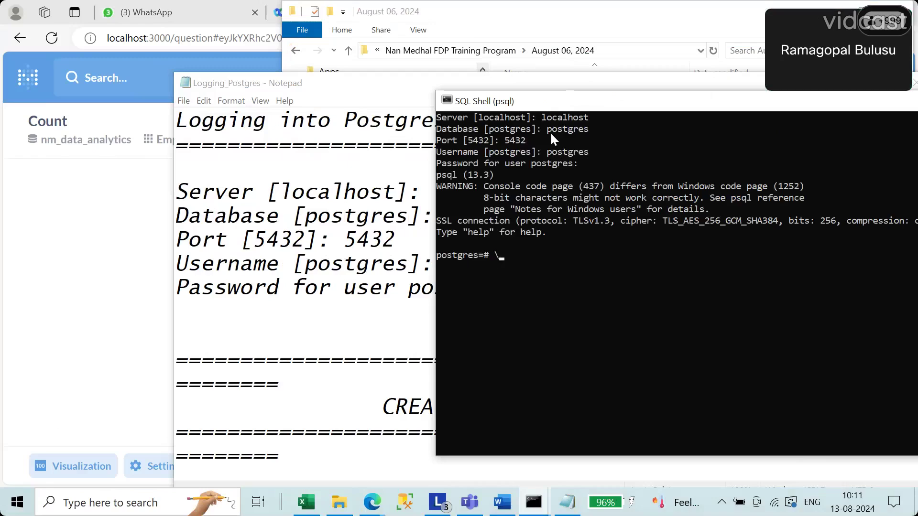
type("l")
key("Return")
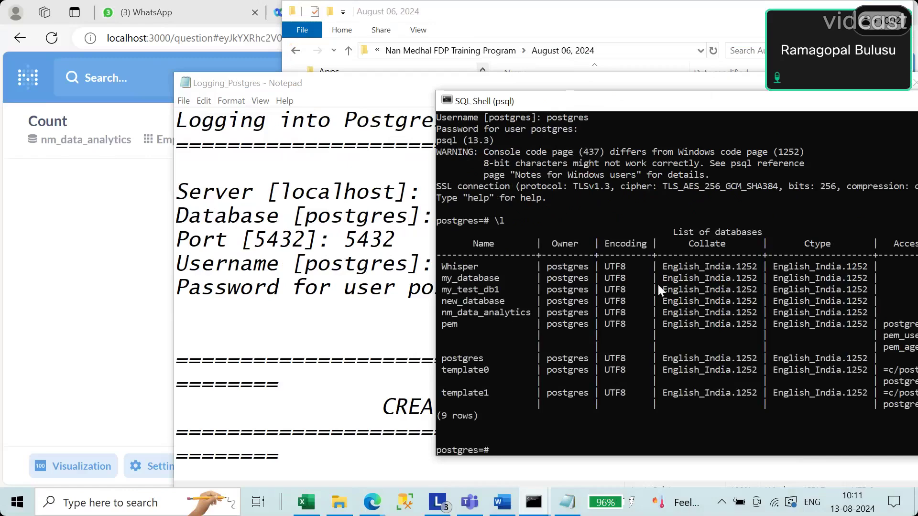
left_click_drag(605, 102, 392, 0)
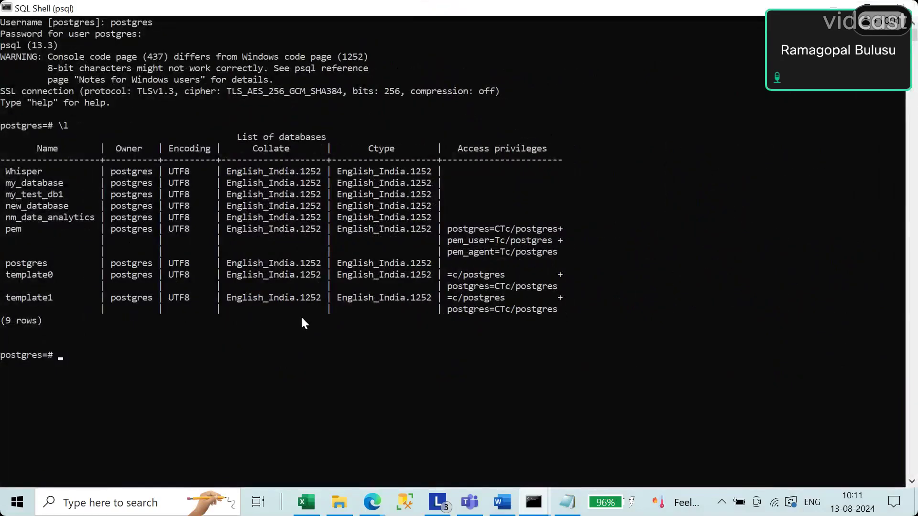
Connect to nm_data_analytics with \c, pasting the name copied from the database list
type("\\c")
double_click(58, 217)
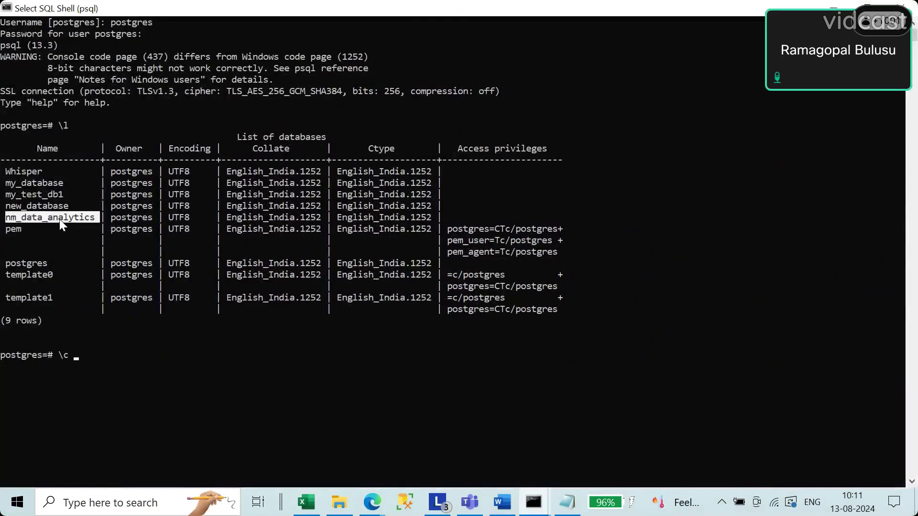
right_click(59, 219)
right_click(207, 378)
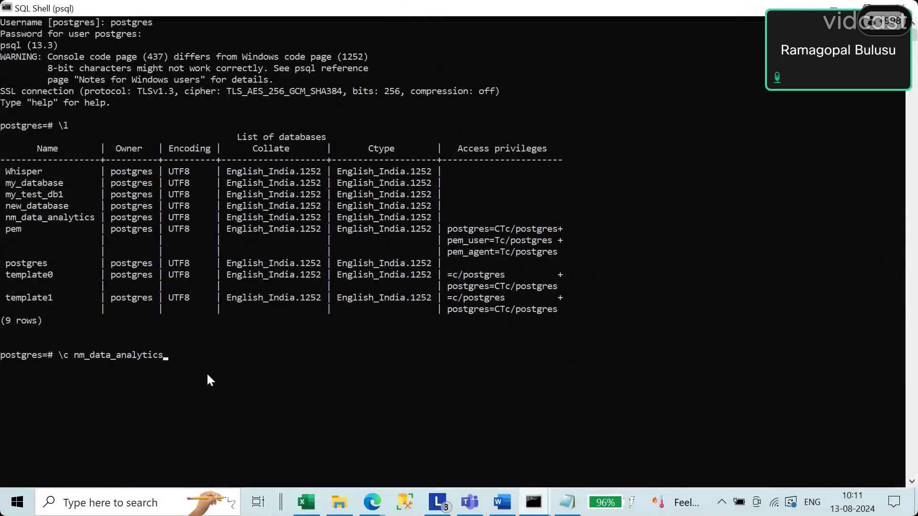
key("Return")
key("Return")
key("Return")
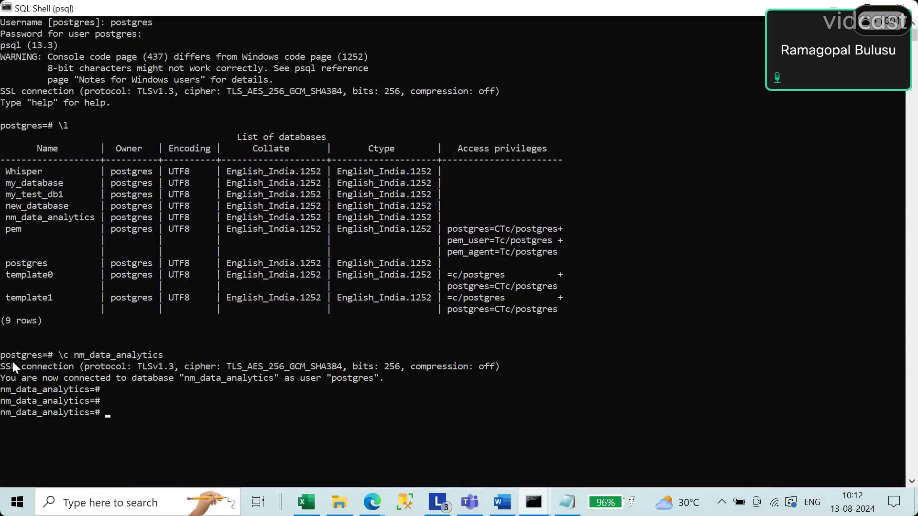
left_click_drag(2, 356, 11, 358)
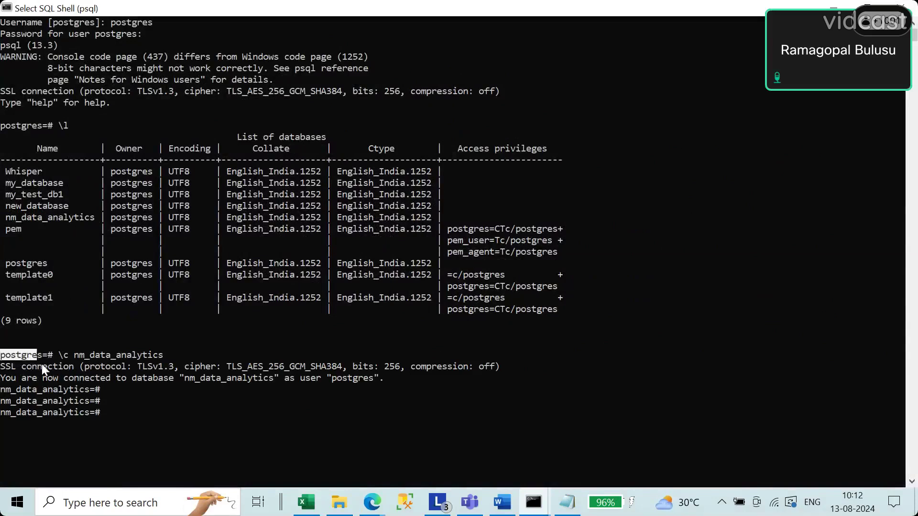
left_click_drag(76, 357, 82, 357)
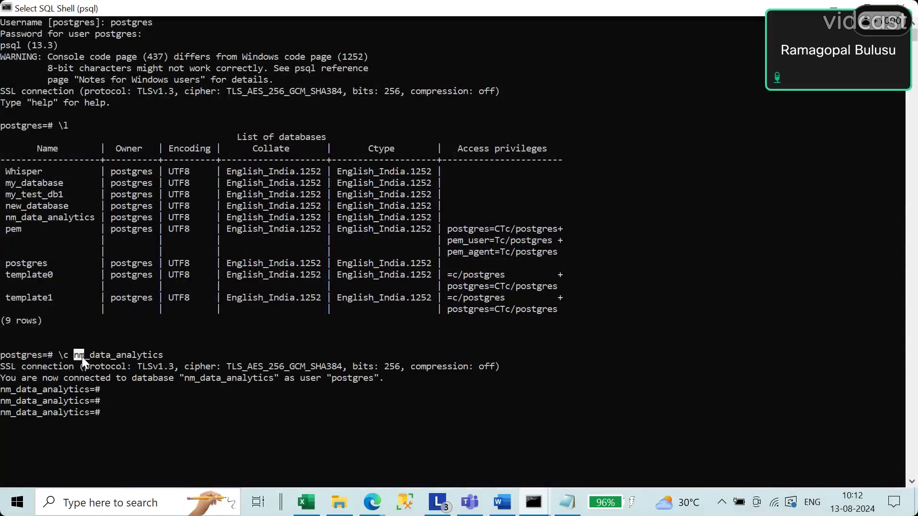
left_click(114, 412)
List tables with \d and run select count(1) from employee_attrition; which returns 0
type("\\d")
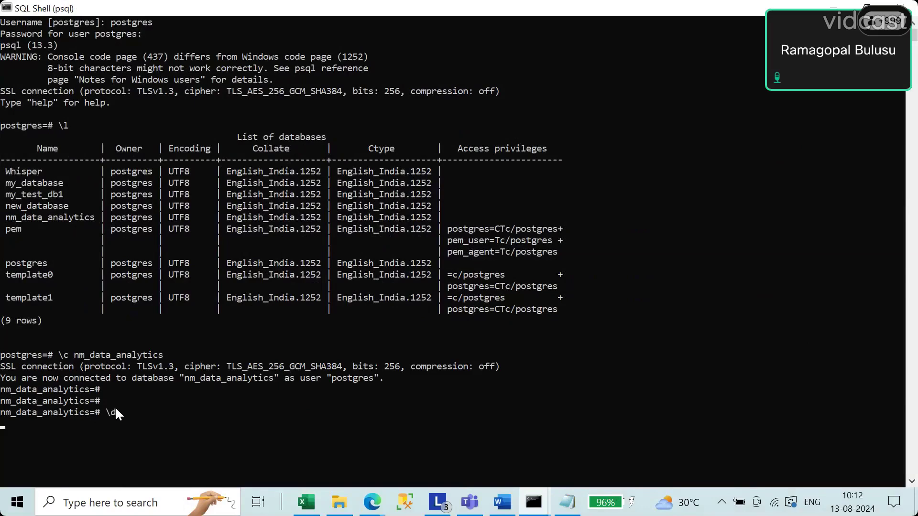
key("Return")
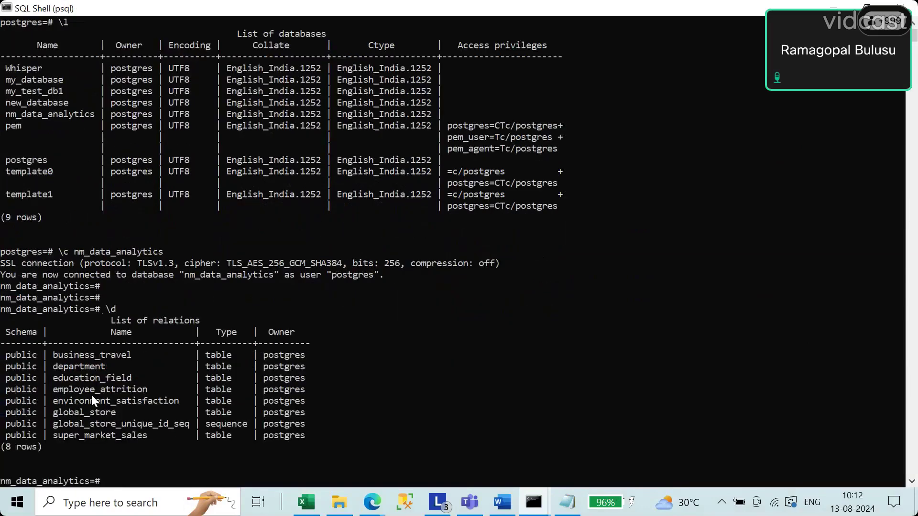
type("select count(1)")
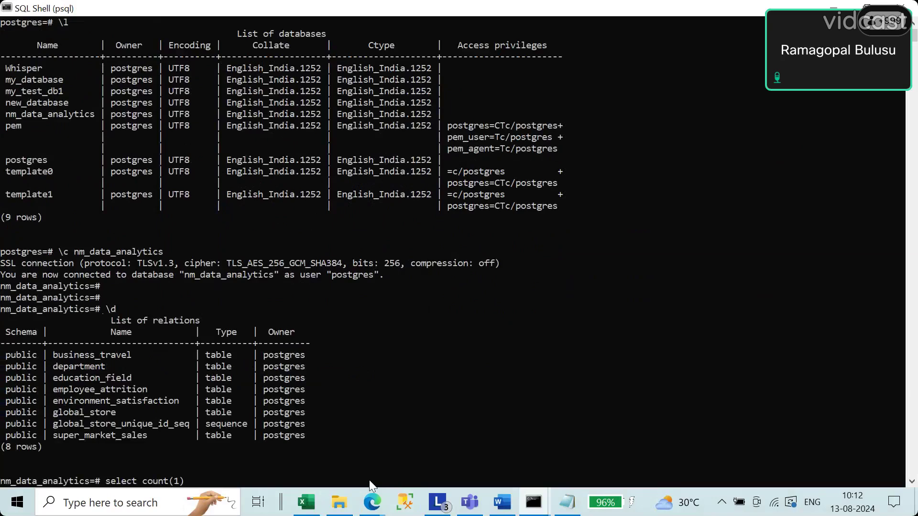
type(" from")
left_click_drag(53, 389, 144, 389)
right_click(145, 389)
left_click_drag(56, 391, 144, 393)
right_click(144, 393)
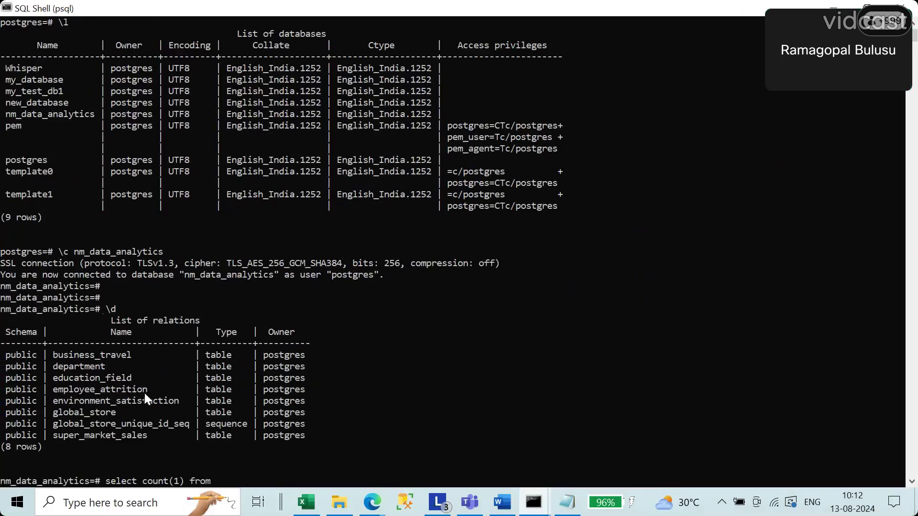
right_click(381, 446)
type(";")
key("Return")
key("Return")
key("Return")
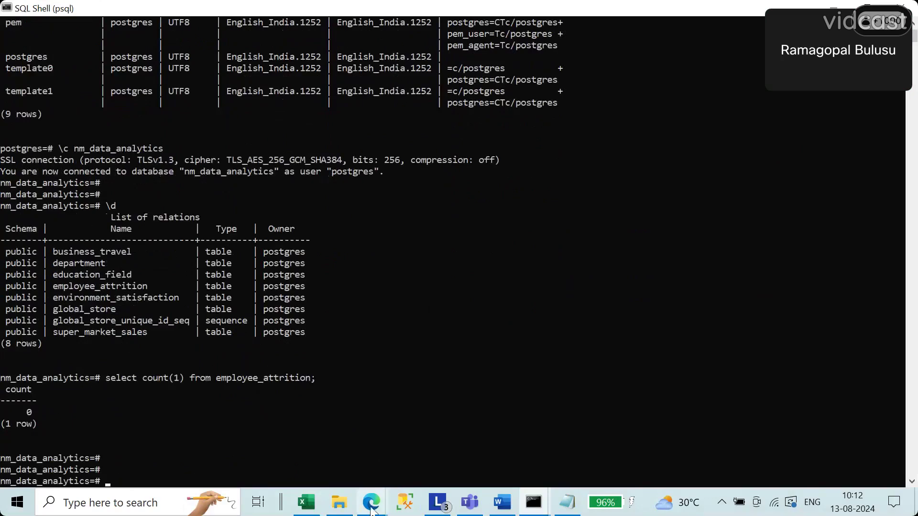
left_click(339, 502)
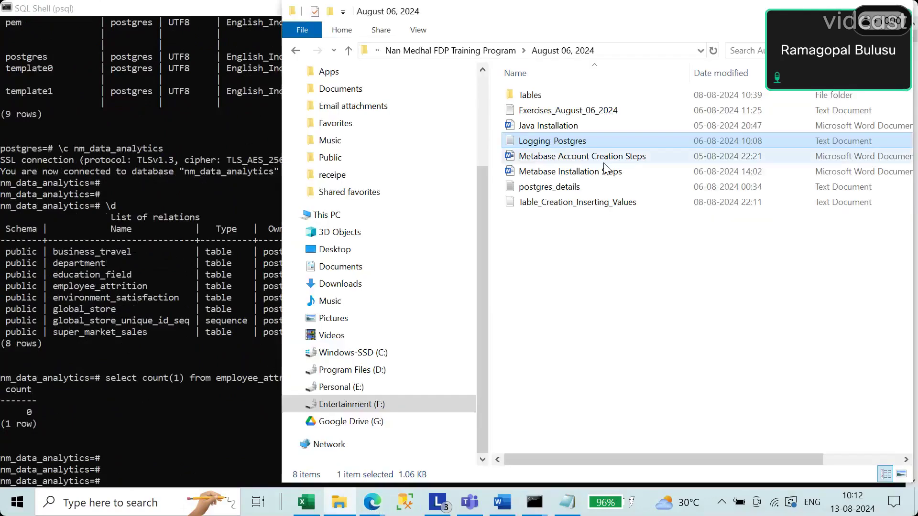
Open Table_Creation_Inserting_Values maximized in Notepad and add blank lines after the employee_attrition CREATE TABLE
left_click(594, 202)
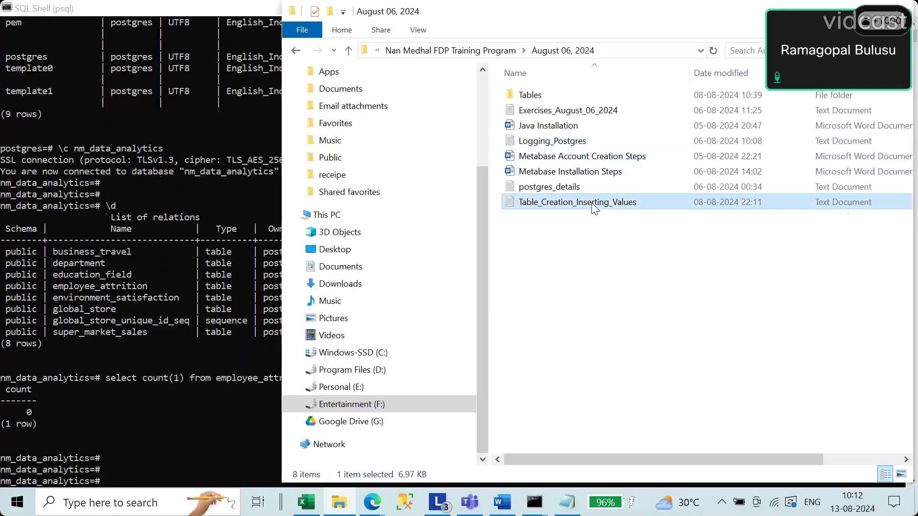
double_click(594, 203)
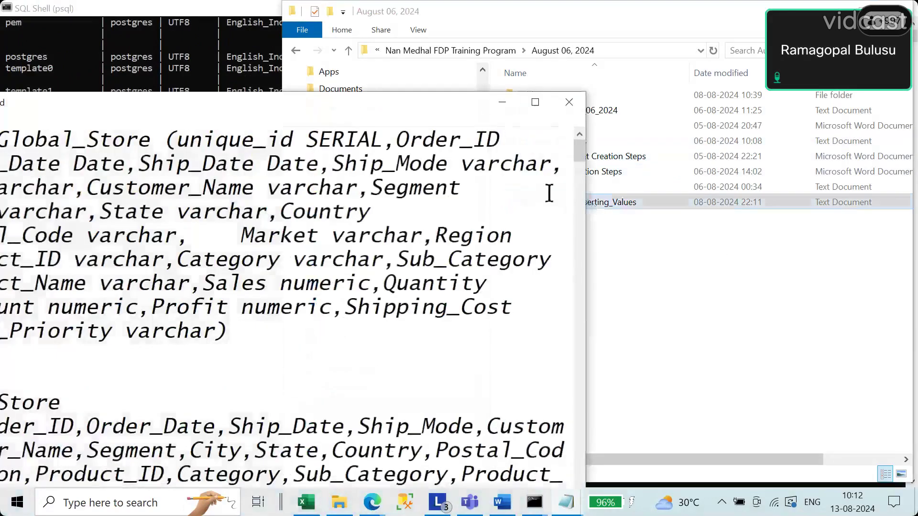
left_click(535, 100)
scroll(201, 338, "down", 3)
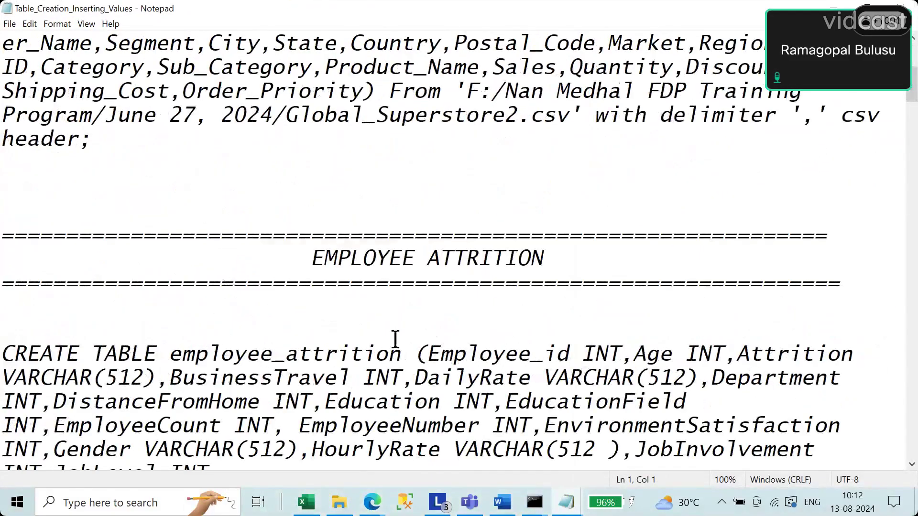
scroll(440, 332, "down", 4)
scroll(346, 354, "down", 4)
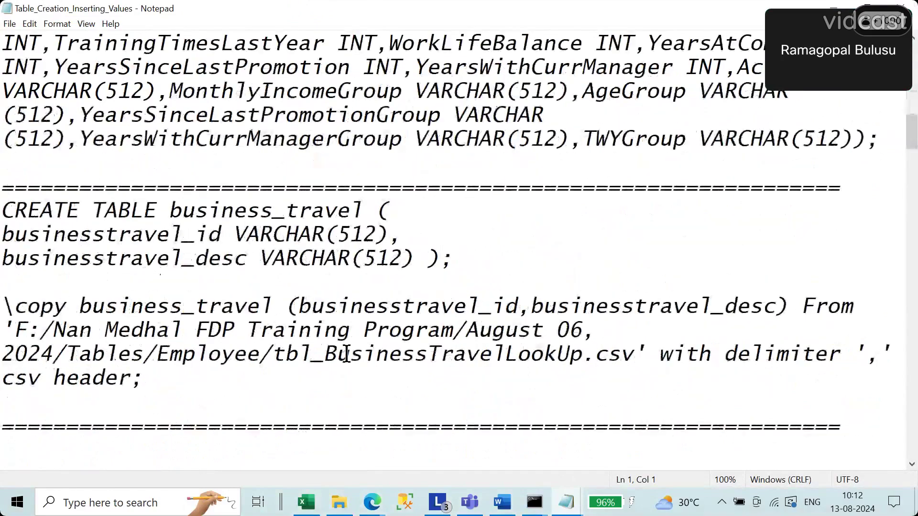
left_click(92, 168)
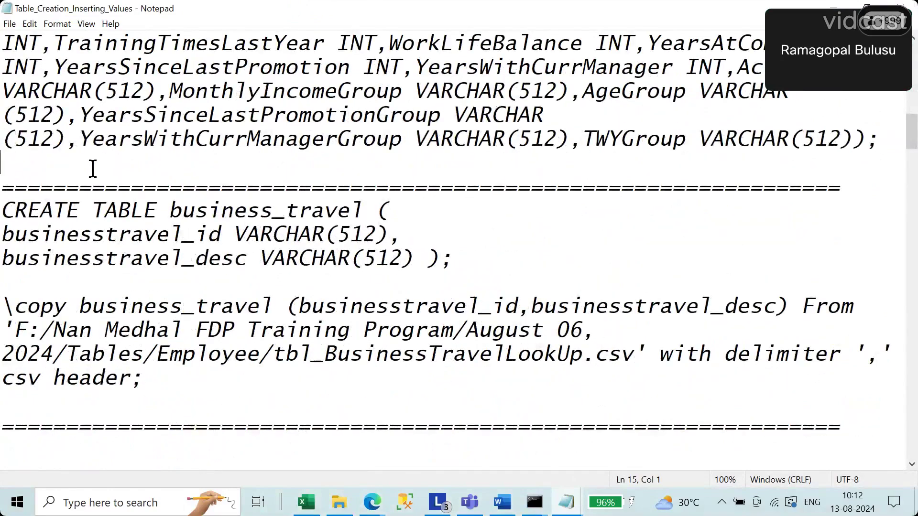
key("Return")
key("Return")
key("Return")
key("Return")
key("Return")
key("Return")
key("Return")
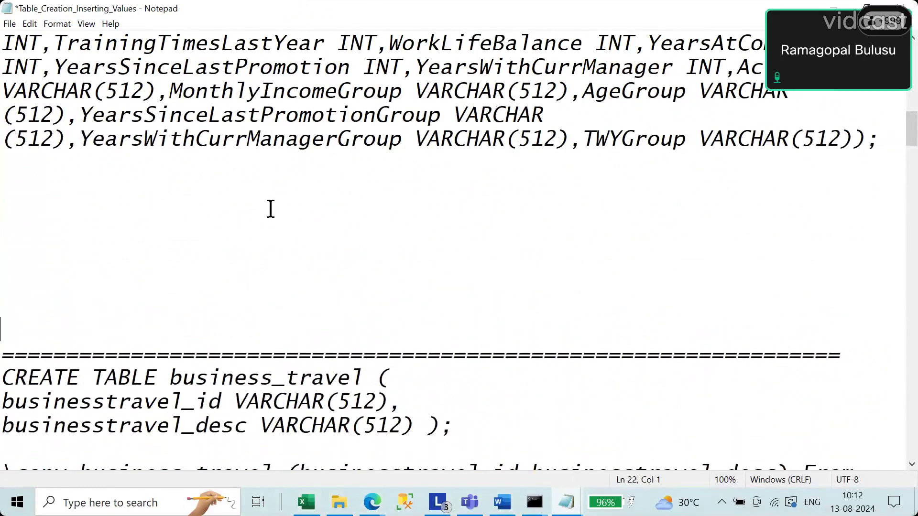
scroll(271, 209, "up", 4)
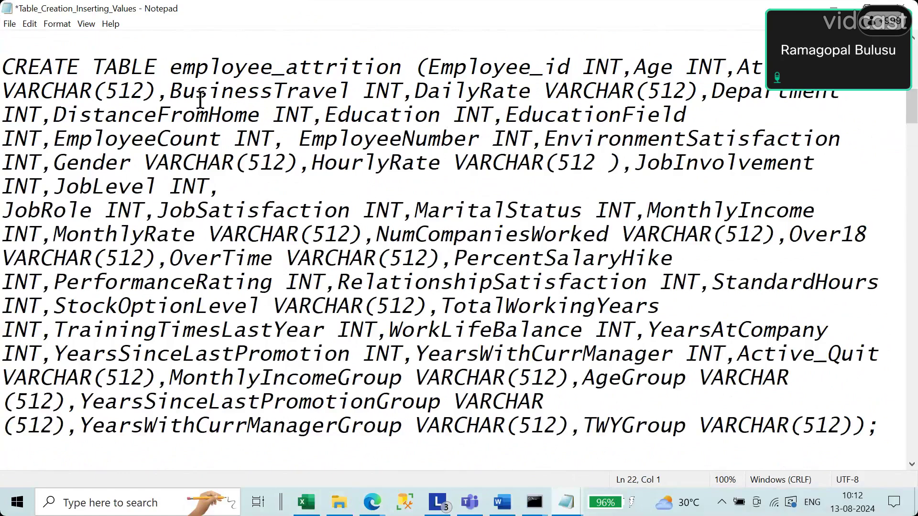
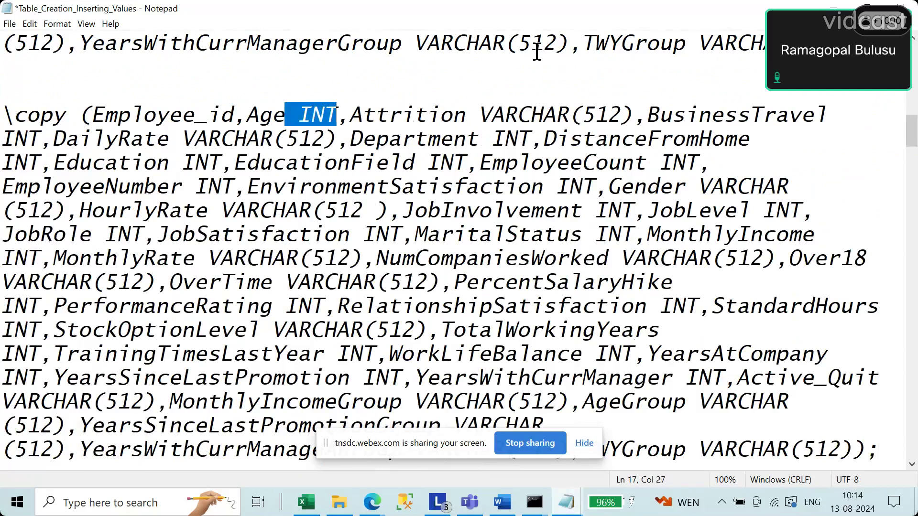
Delete the data types after Attrition, BusinessTravel and DailyRate in the \copy column list
key("Right")
key("Right")
key("Right")
key("Right")
key("Right")
key("Right")
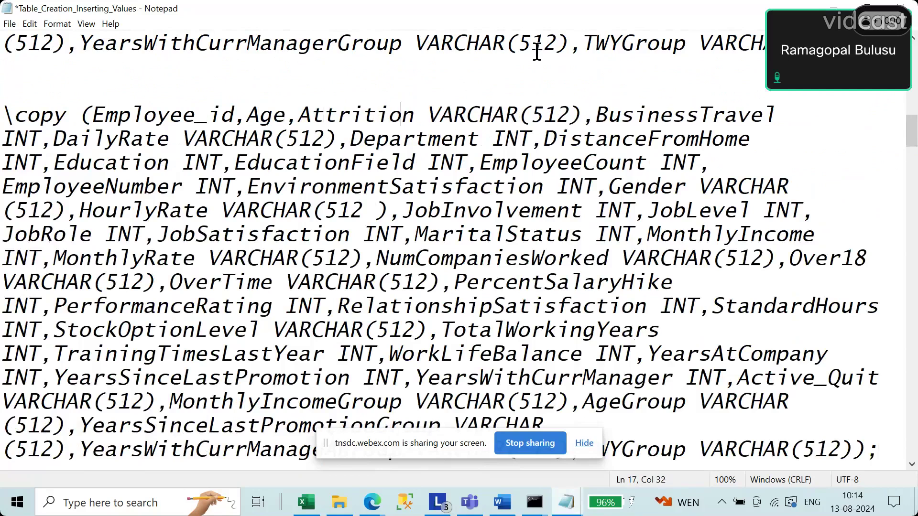
key("shift+Right")
key("ctrl+shift+Right")
key("shift+Right")
key("shift+Right")
key("shift+Right")
key("shift+Right")
key("shift+Right")
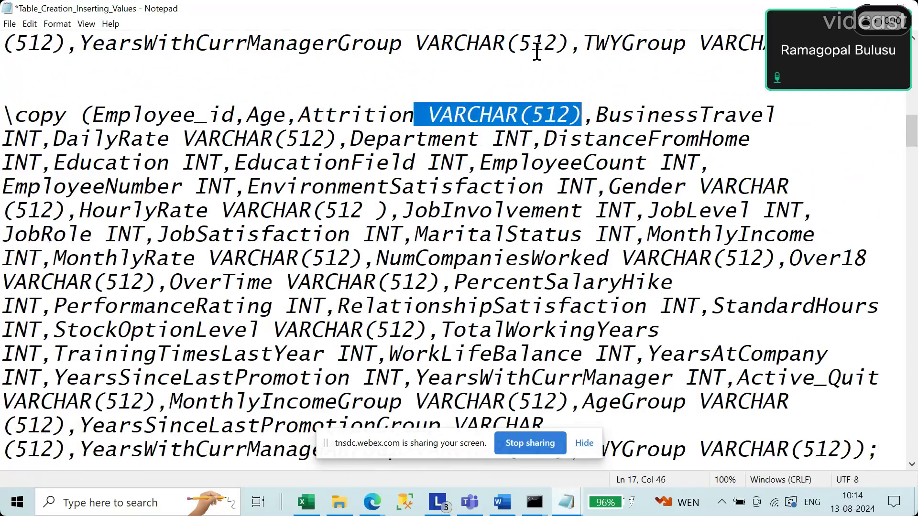
key("BackSpace")
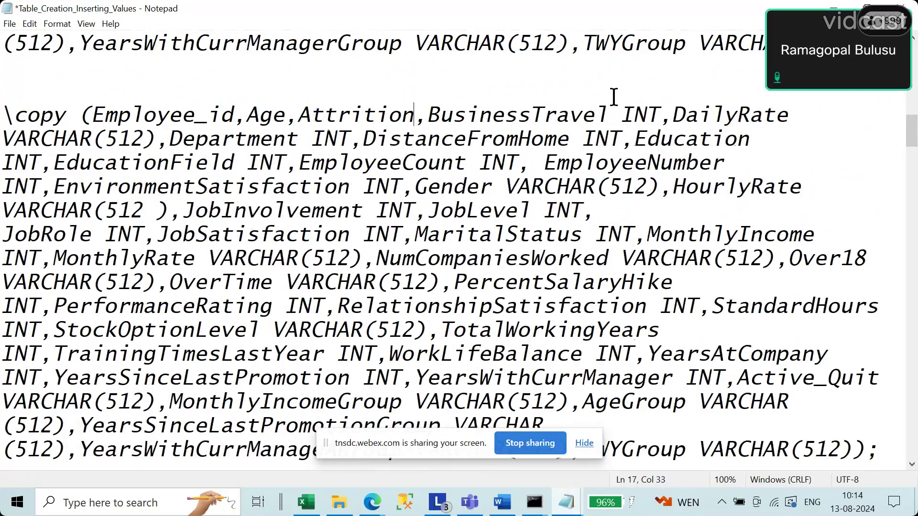
left_click(604, 115)
left_click(661, 116, "shift")
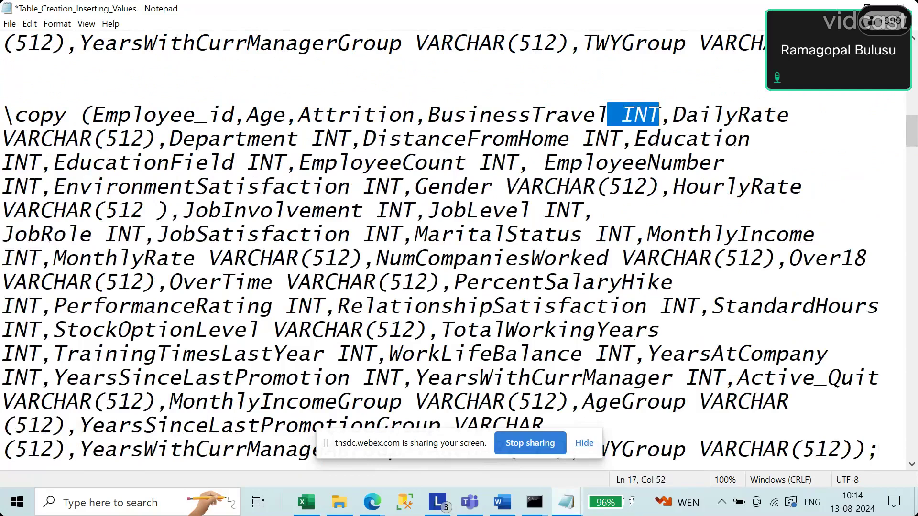
key("BackSpace")
left_click(740, 119)
left_click(66, 139, "shift")
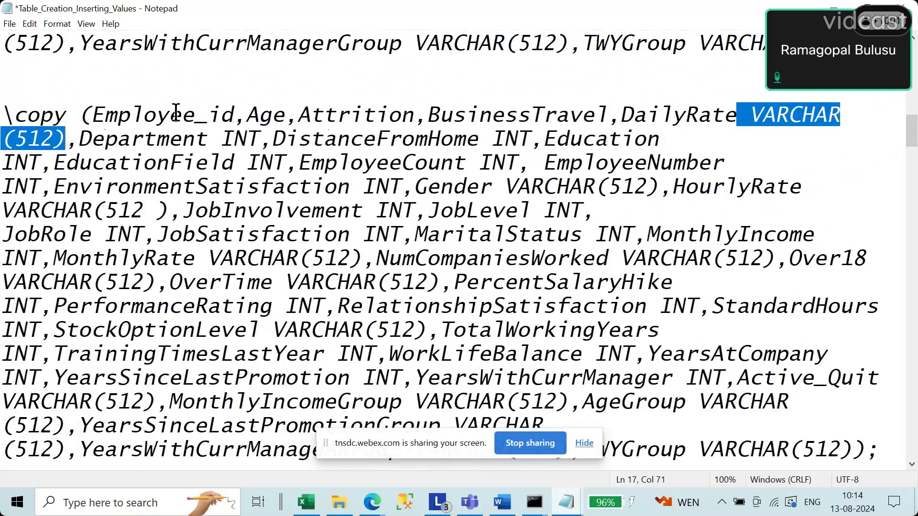
key("BackSpace")
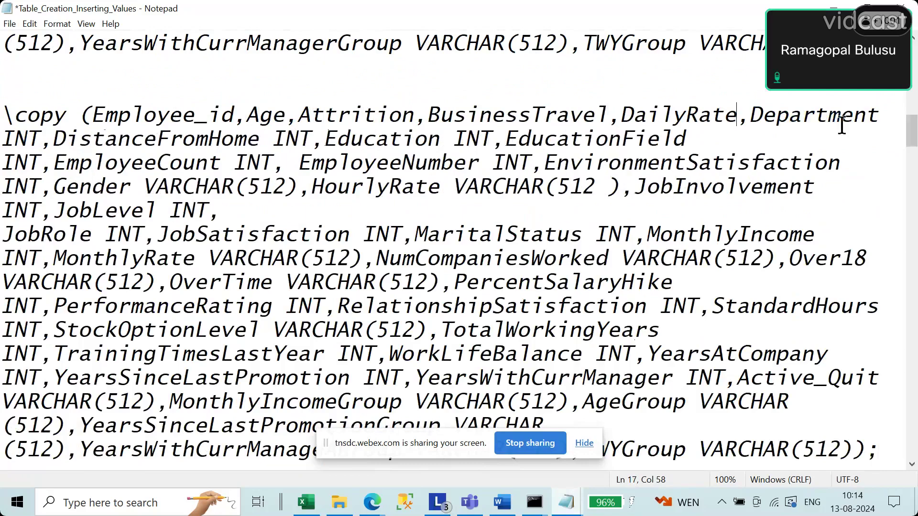
Delete the INT types after Department and DistanceFromHome, then select INT to find and replace
left_click(41, 139, "shift")
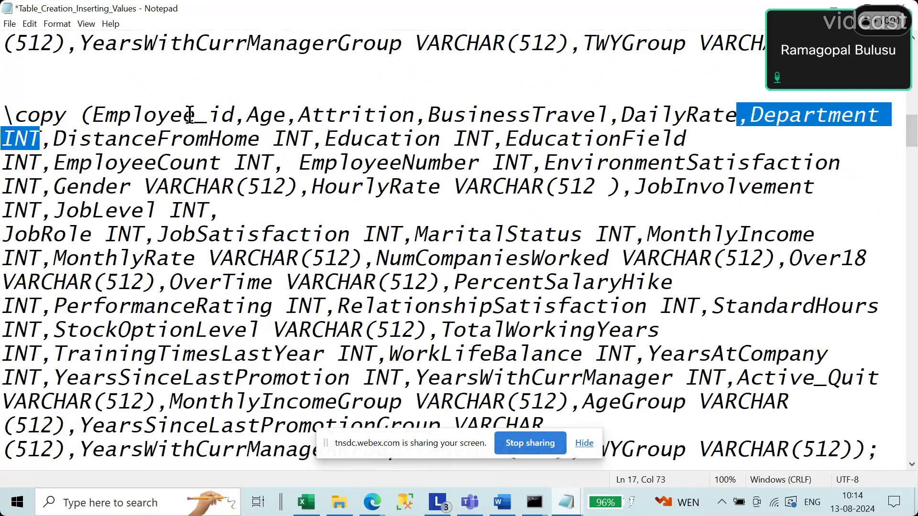
left_click(890, 116)
key("shift+Right")
key("shift+Right")
key("shift+Right")
key("shift+Right")
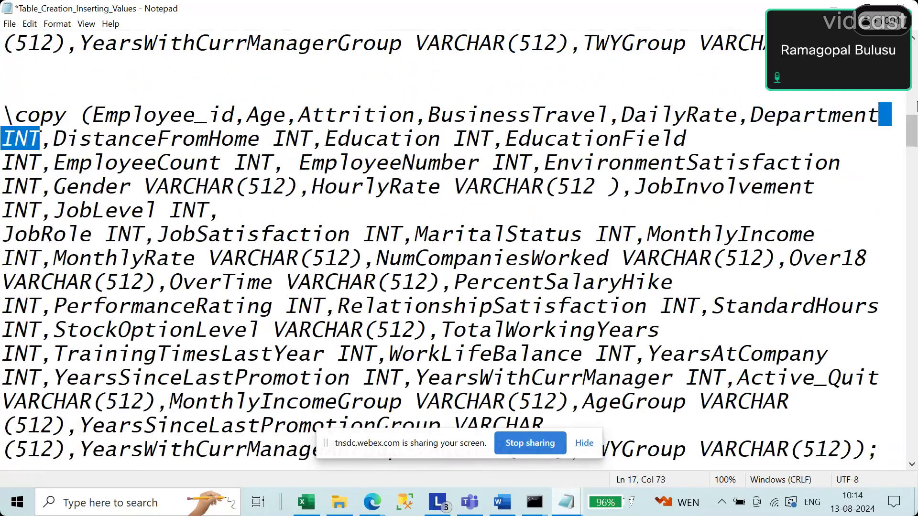
key("BackSpace")
left_click(78, 163)
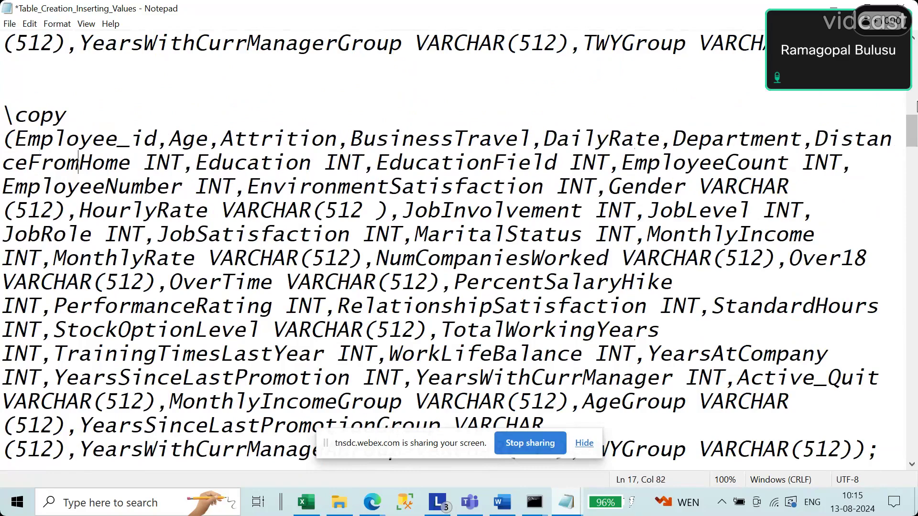
left_click_drag(130, 164, 178, 165)
key("BackSpace")
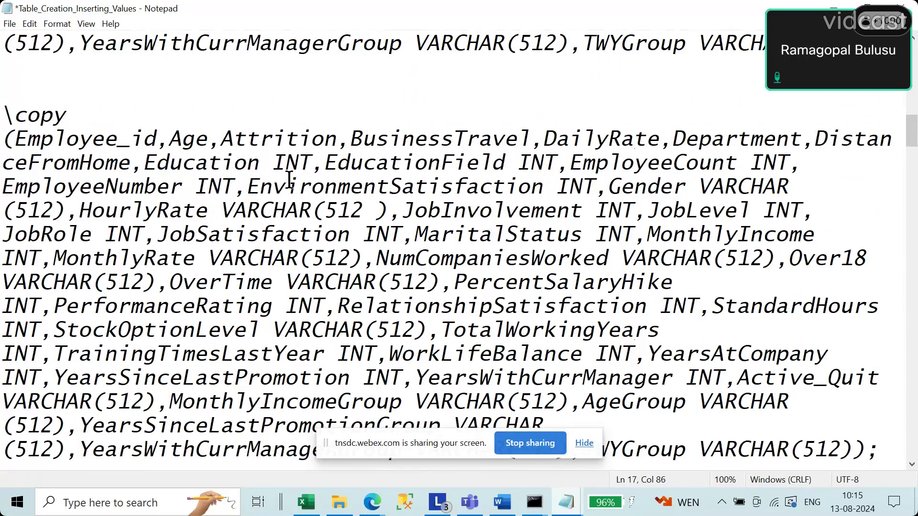
left_click_drag(260, 165, 309, 169)
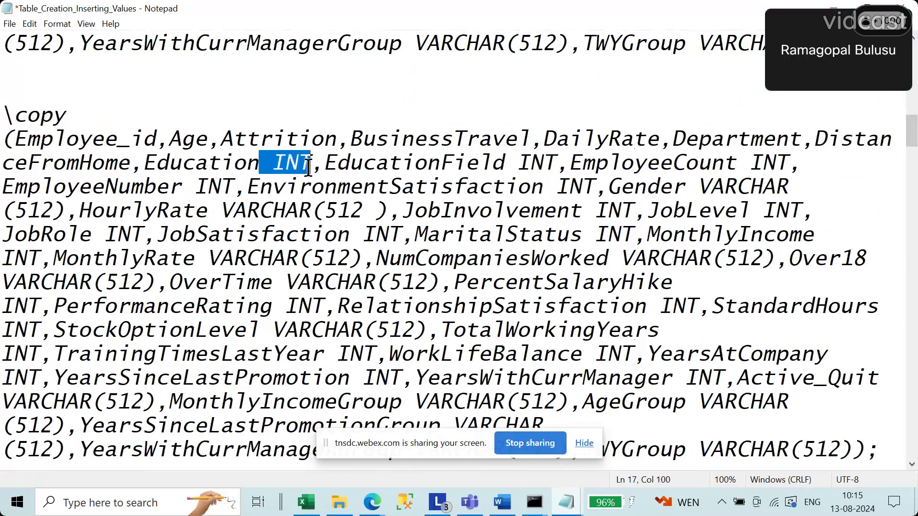
key("ctrl+h")
Replace each INT from Education through YearsWithCurrManager with nothing, one match at a time
left_click(129, 144)
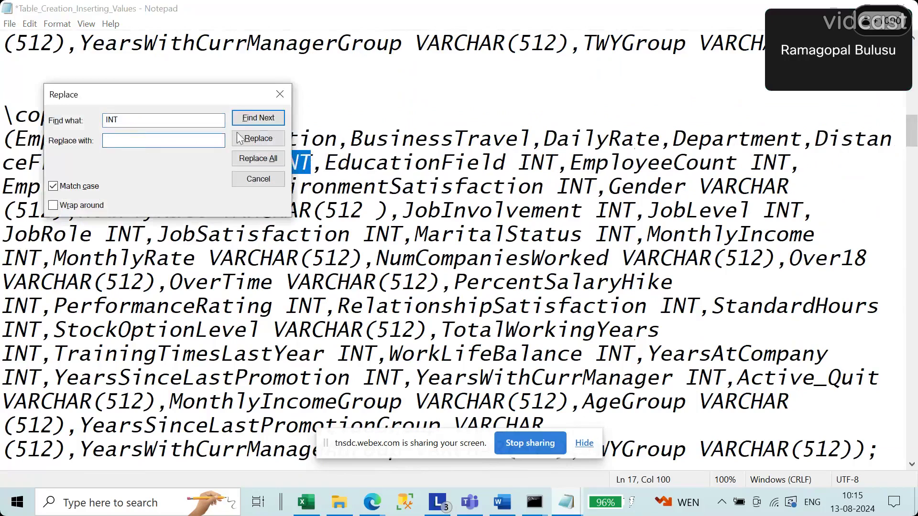
left_click(257, 139)
left_click(257, 139)
left_click(256, 140)
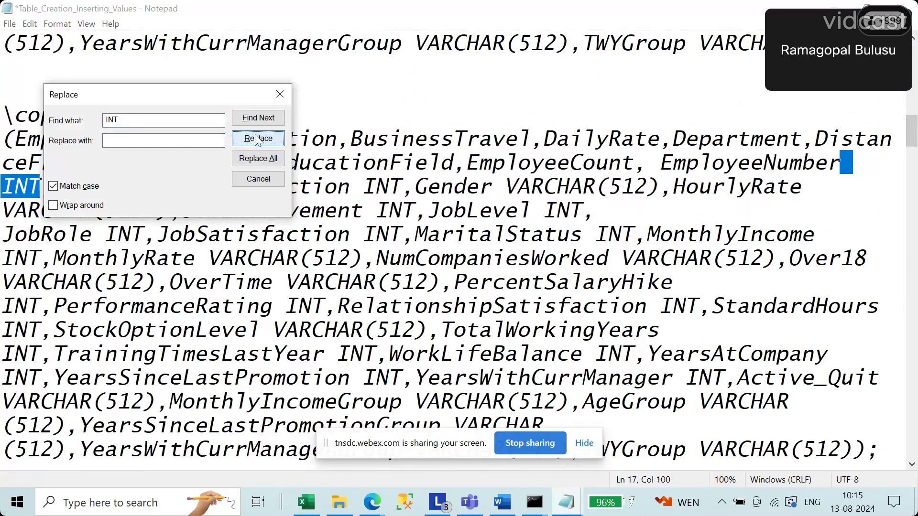
left_click(257, 138)
left_click(257, 139)
left_click(258, 138)
left_click(257, 138)
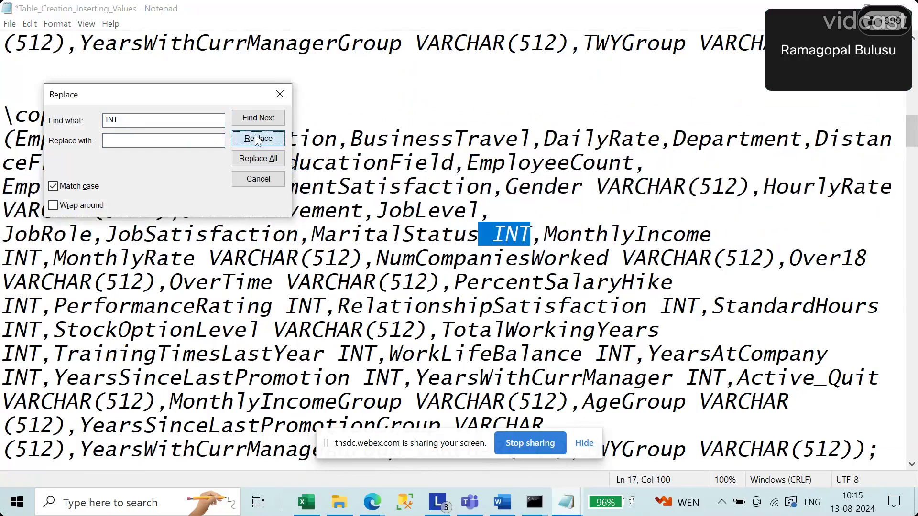
left_click(257, 138)
left_click(257, 139)
left_click(257, 139)
left_click(257, 139)
left_click(257, 138)
left_click(257, 139)
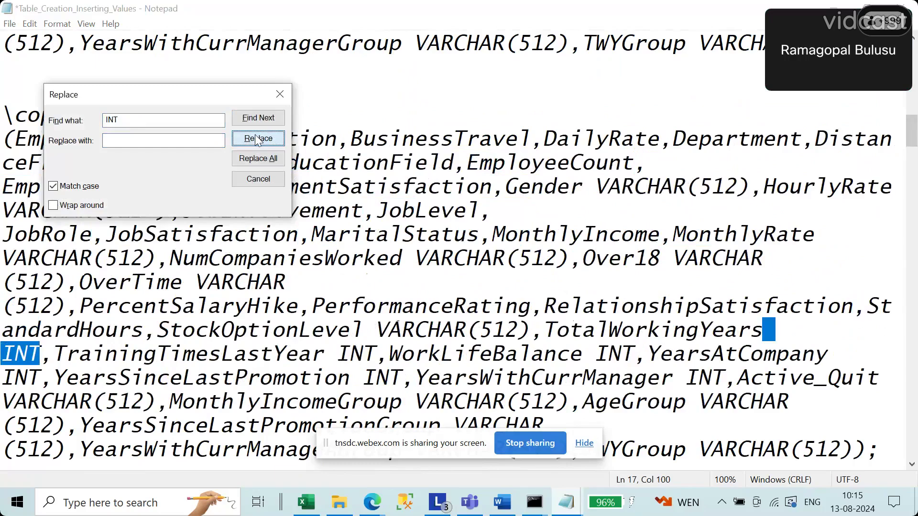
left_click(257, 138)
left_click(257, 139)
left_click(257, 138)
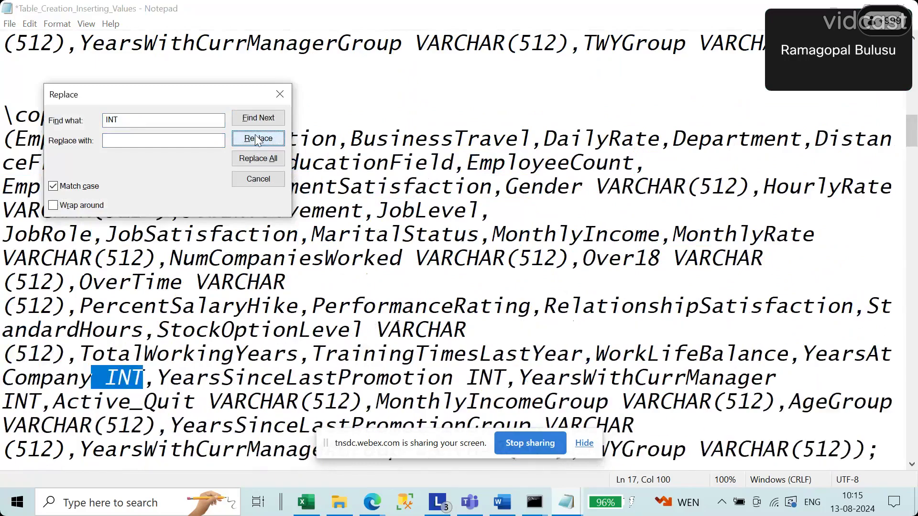
left_click(257, 139)
left_click(257, 139)
left_click(258, 138)
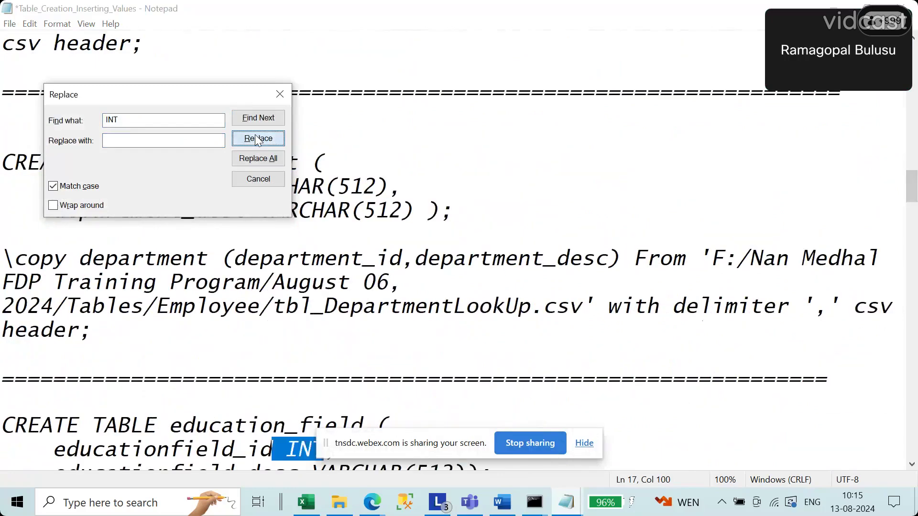
left_click(282, 95)
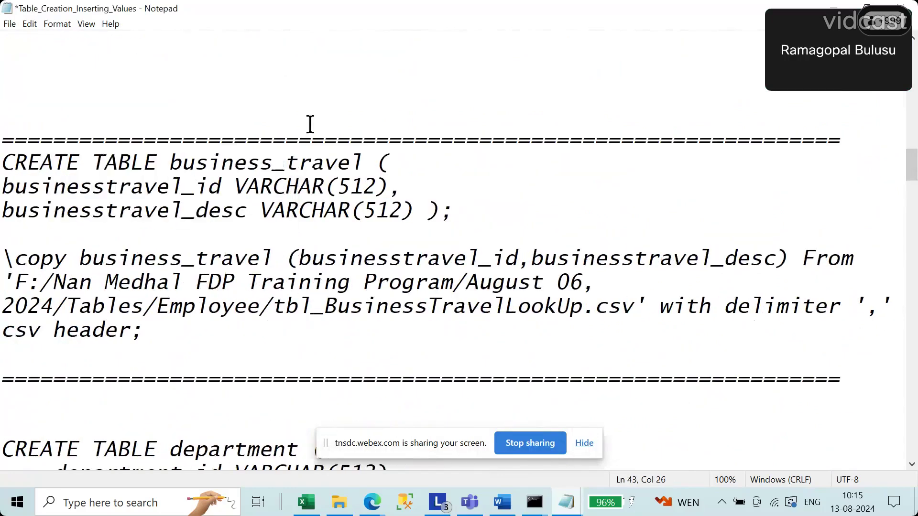
scroll(311, 124, "up", 8)
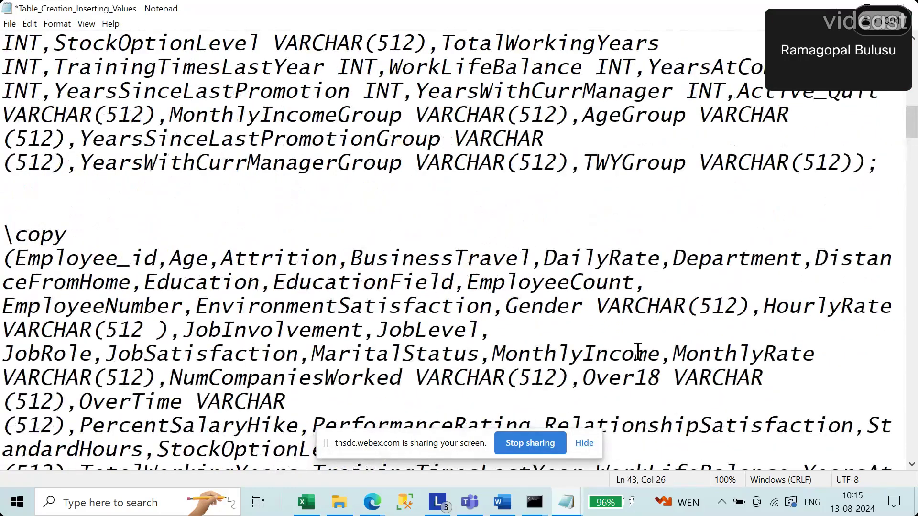
Replace each VARCHAR(512) from Gender through TWYGroup with nothing, one match at a time
left_click_drag(582, 308, 749, 310)
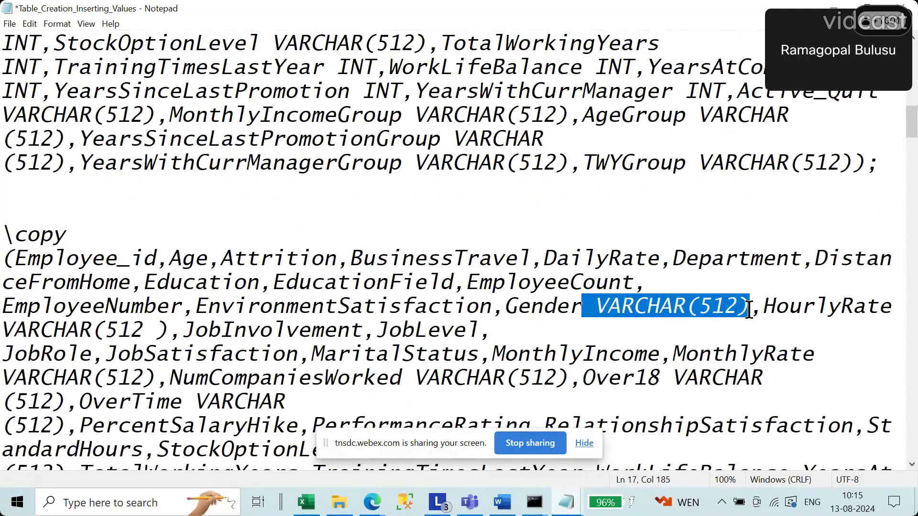
key("ctrl+h")
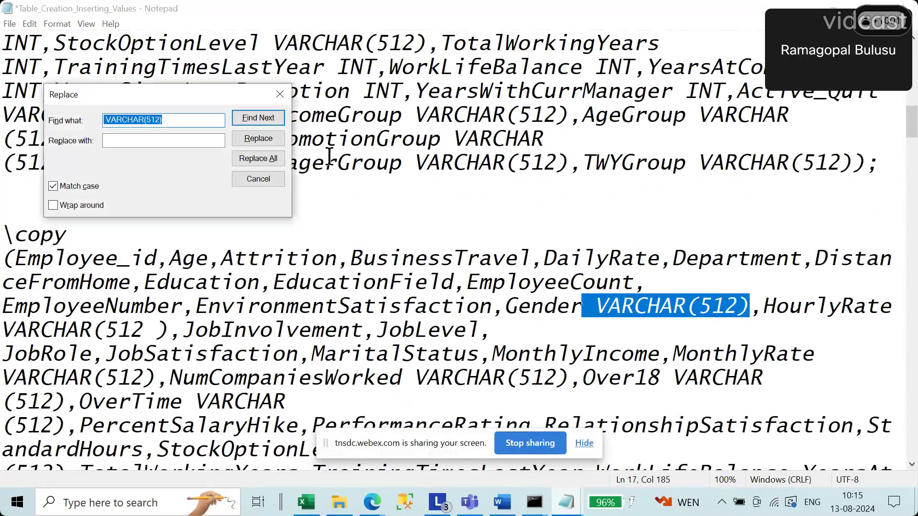
left_click(258, 138)
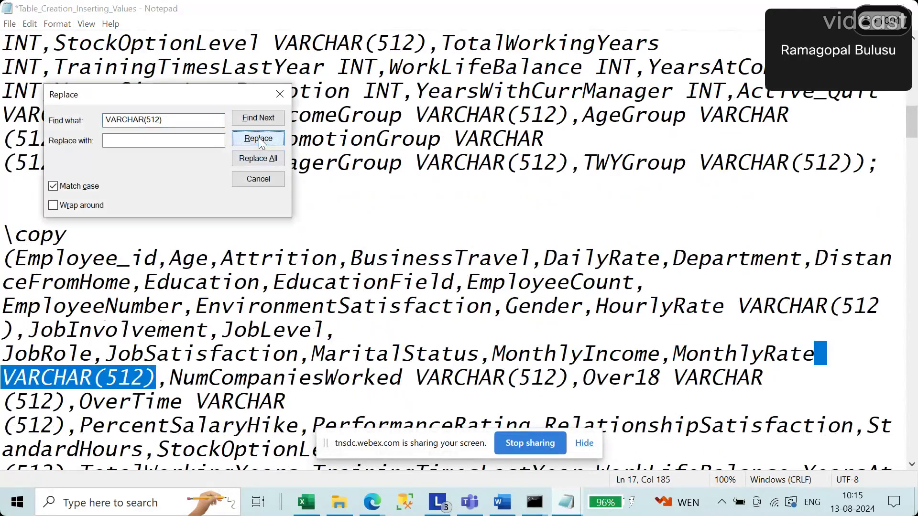
left_click(258, 138)
left_click(258, 138)
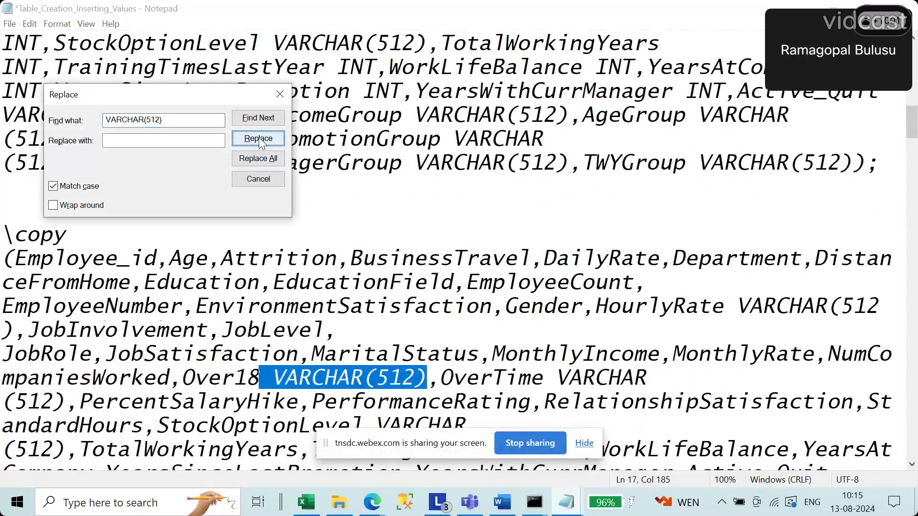
left_click(258, 138)
left_click(259, 138)
left_click(259, 138)
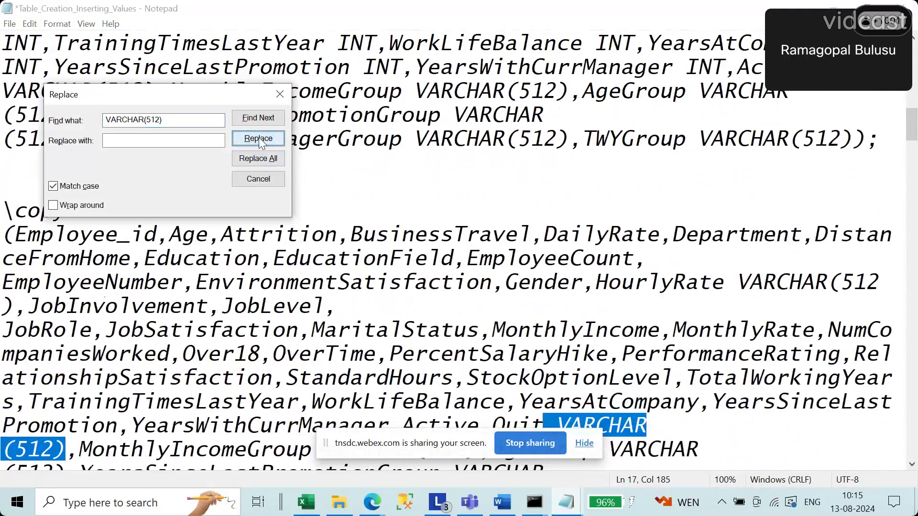
left_click(259, 138)
left_click(259, 138)
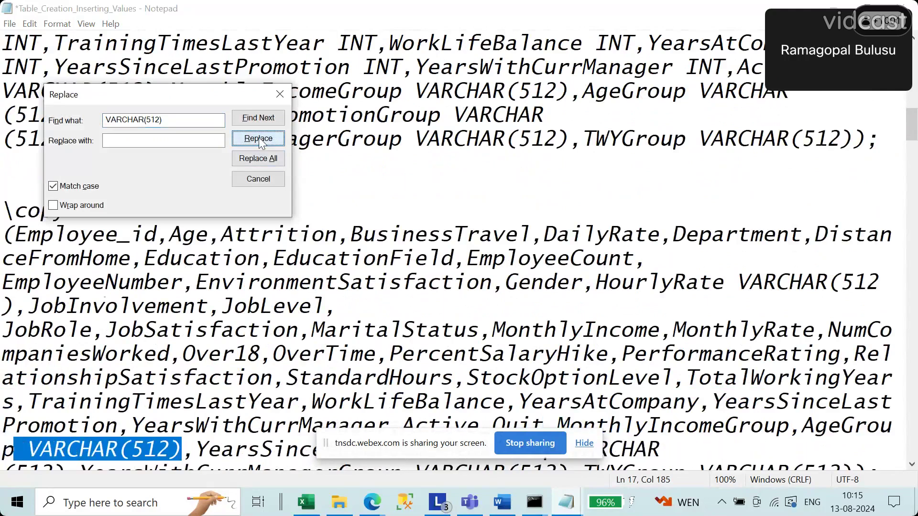
left_click(258, 138)
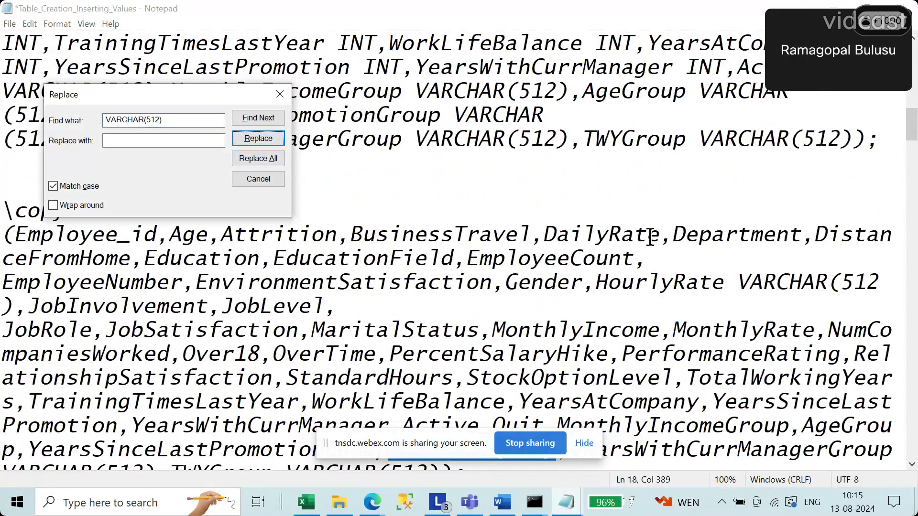
scroll(650, 237, "down", 4)
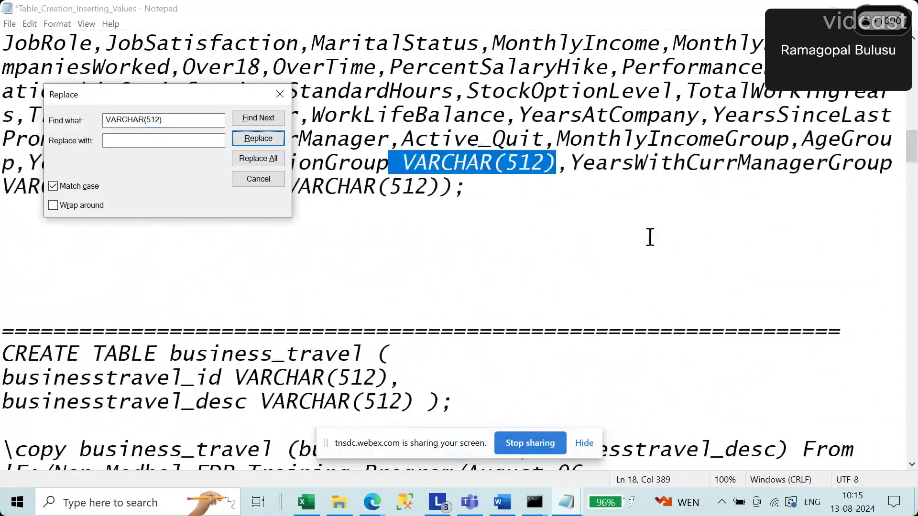
left_click(262, 137)
left_click(262, 137)
left_click(262, 137)
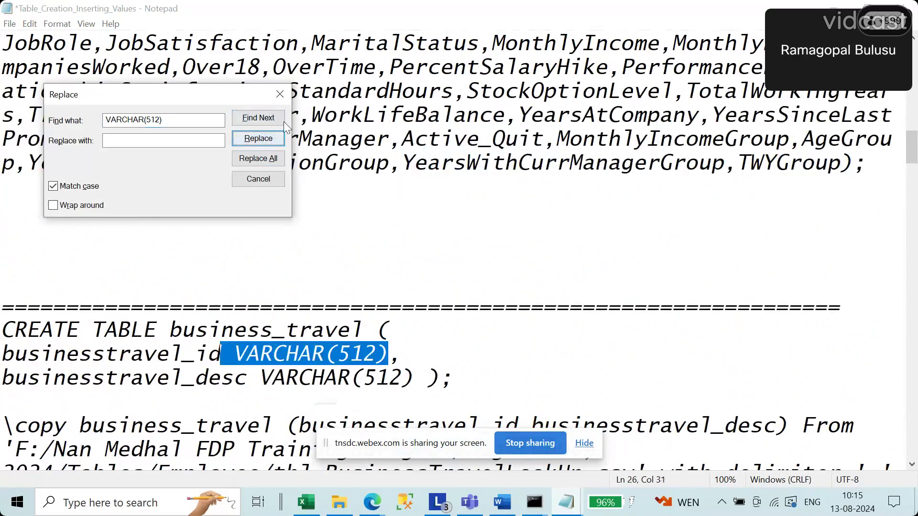
left_click(280, 94)
scroll(501, 359, "up", 4)
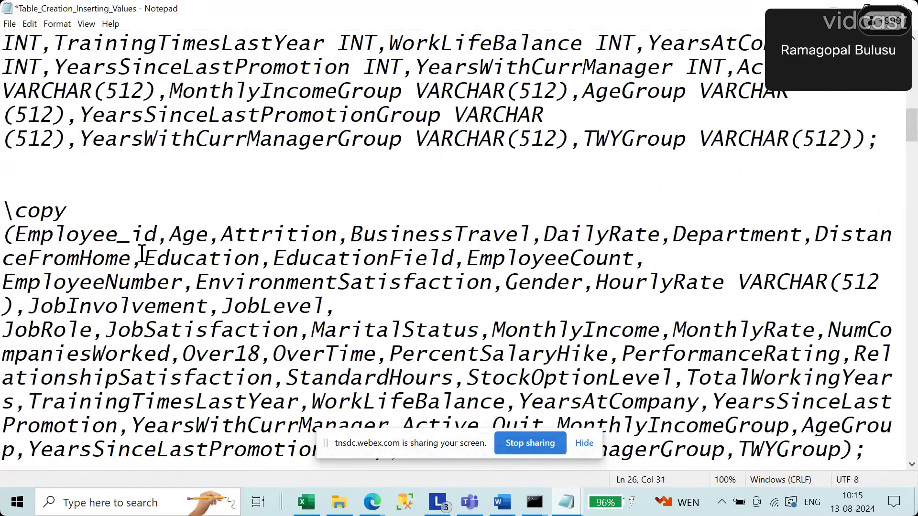
Join EmployeeNumber onto the EmployeeCount line and delete the malformed type after HourlyRate
left_click(646, 253)
key("Delete")
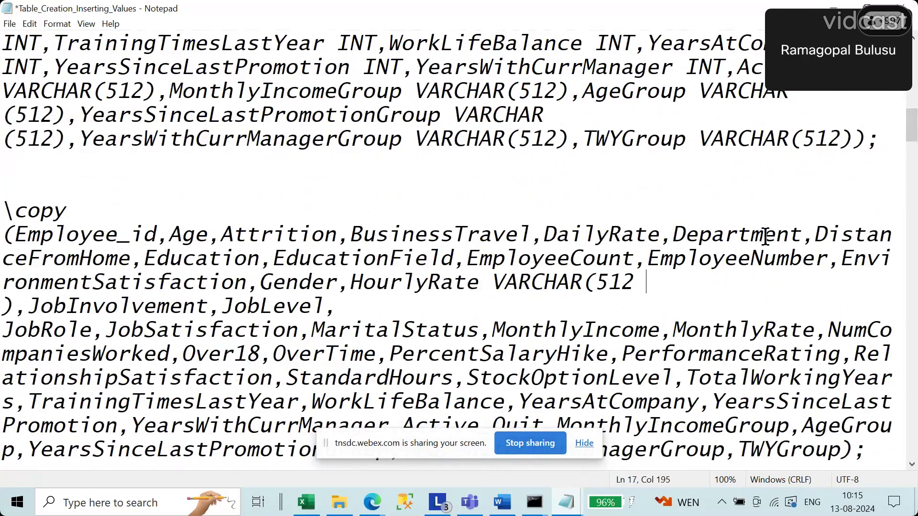
left_click_drag(476, 284, 8, 299)
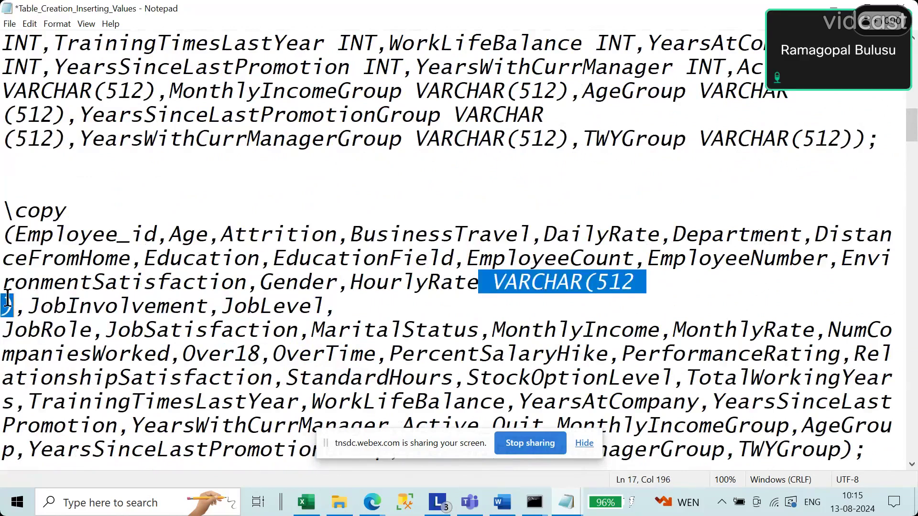
key("Delete")
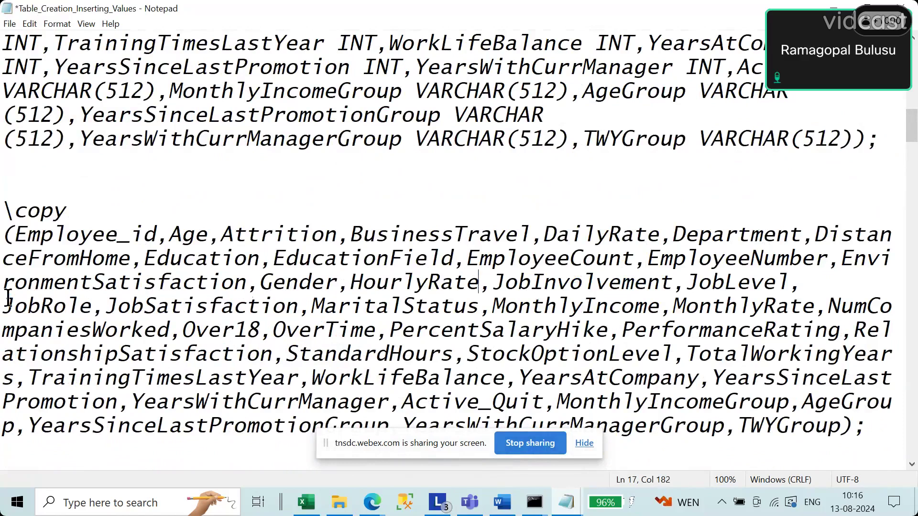
key("Down")
key("Down")
key("Down")
key("Down")
key("Down")
key("Down")
key("Down")
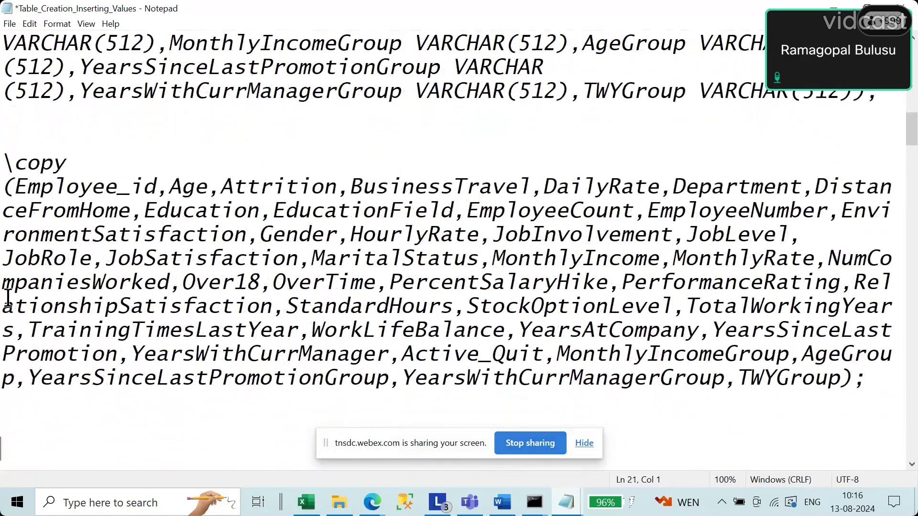
Type 'from' after the closing parenthesis of the column list
left_click(9, 190)
left_click(106, 160)
scroll(377, 310, "down", 4)
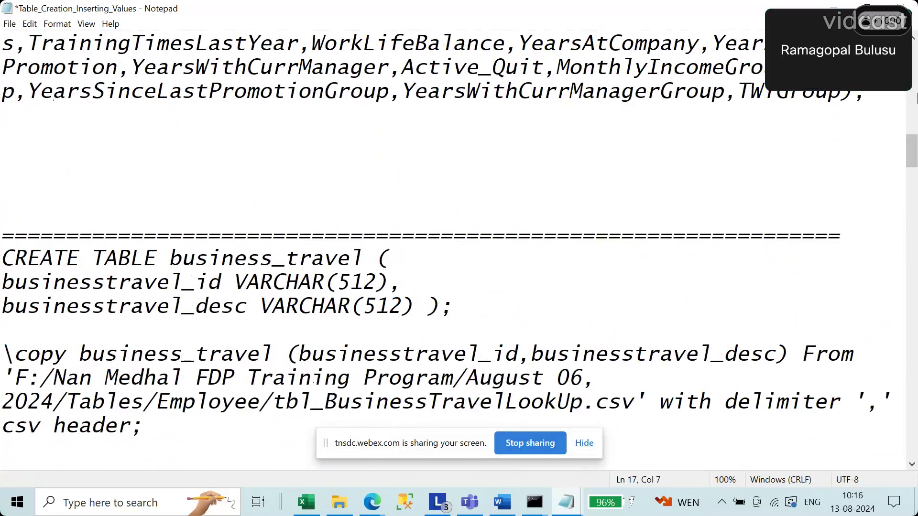
left_click(864, 92)
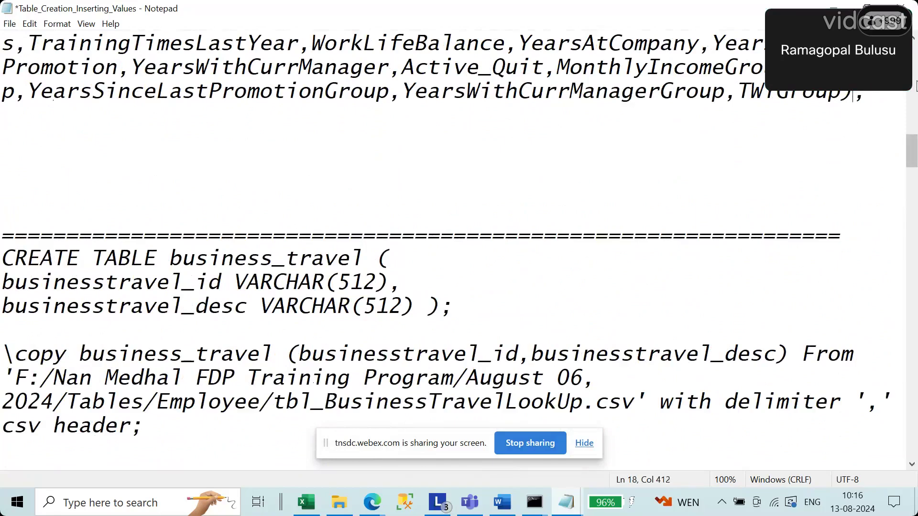
type("from ;")
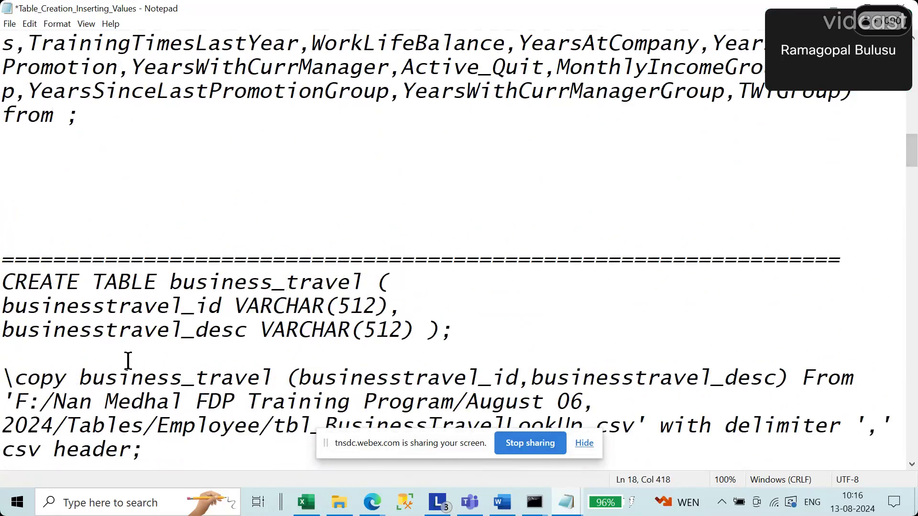
Copy the Tables > Employee folder path from File Explorer and paste it after 'from'
left_click(339, 502)
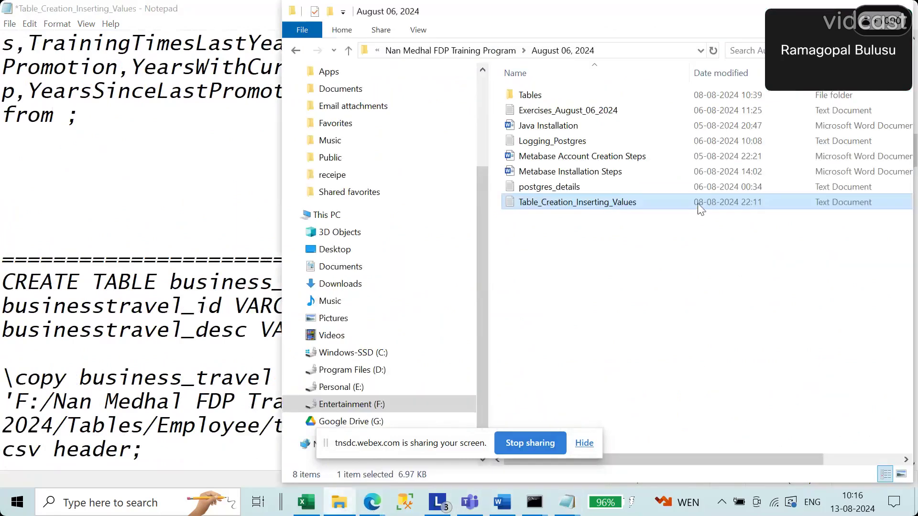
double_click(529, 95)
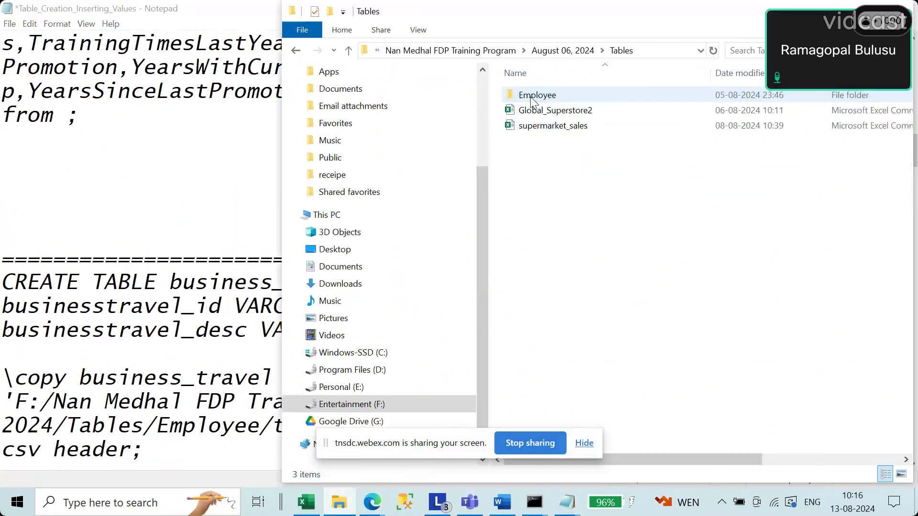
double_click(551, 97)
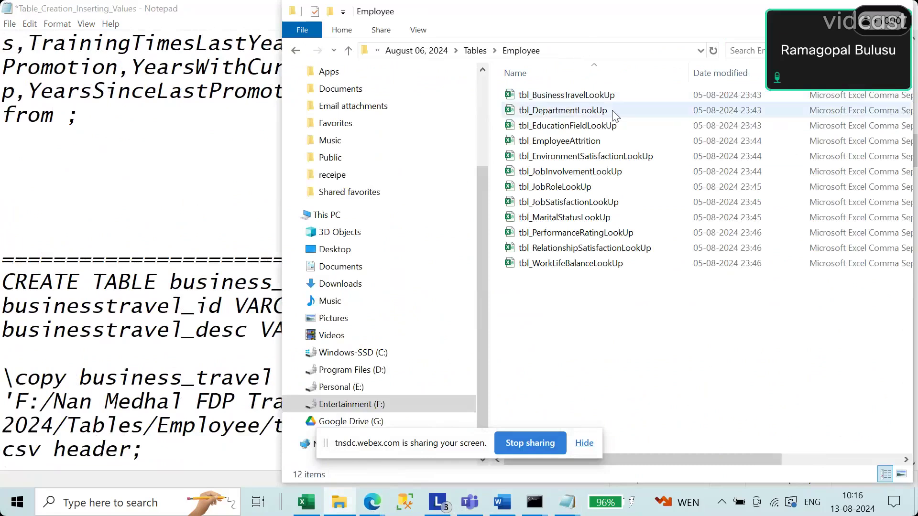
left_click(575, 50)
key("ctrl+c")
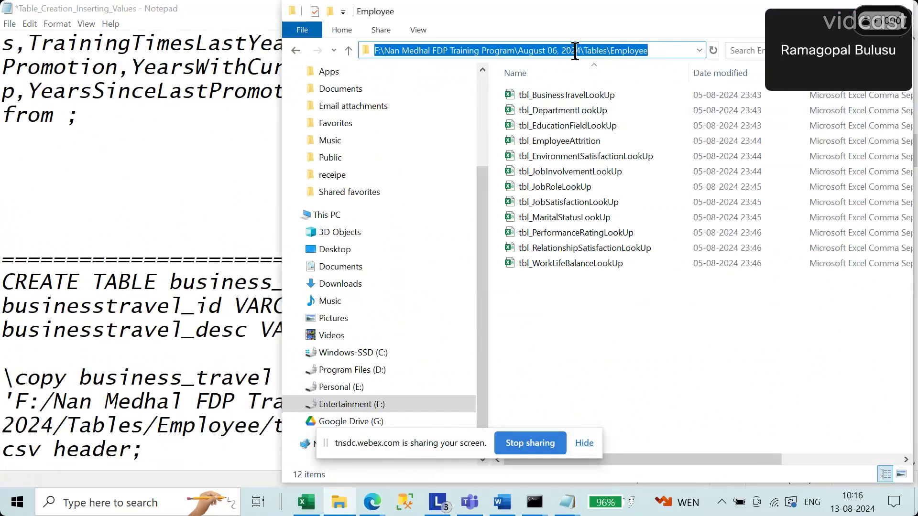
key("alt+Tab")
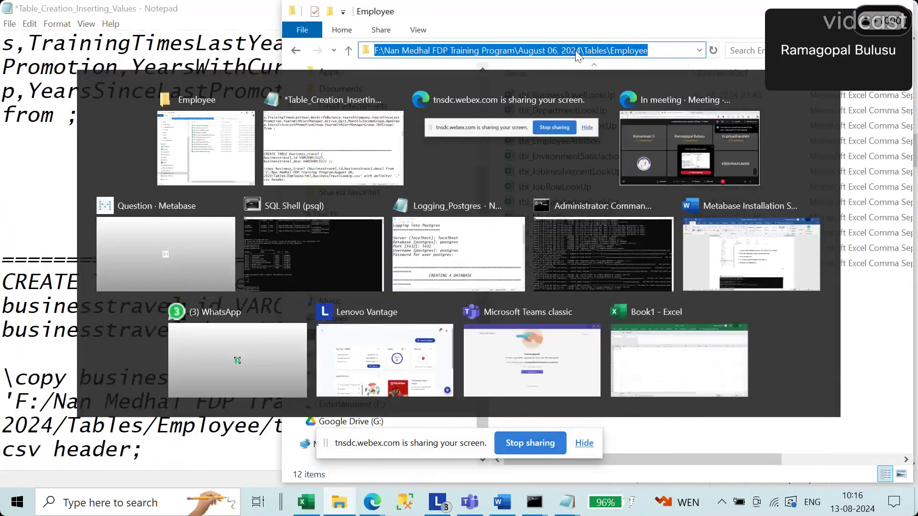
key("ctrl+v")
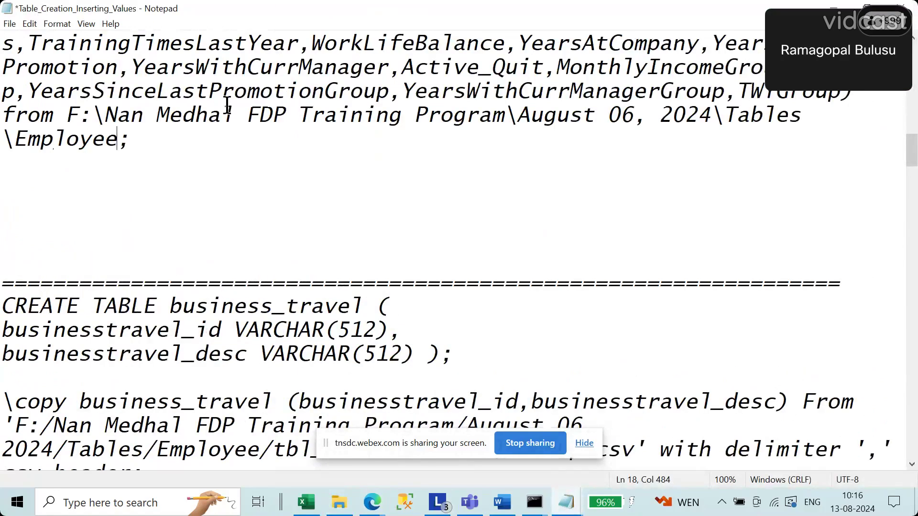
Add an opening quote before the path and change F:\ to F:/
left_click(66, 115)
type("'")
key("Right")
key("Right")
key("shift+Right")
type("/")
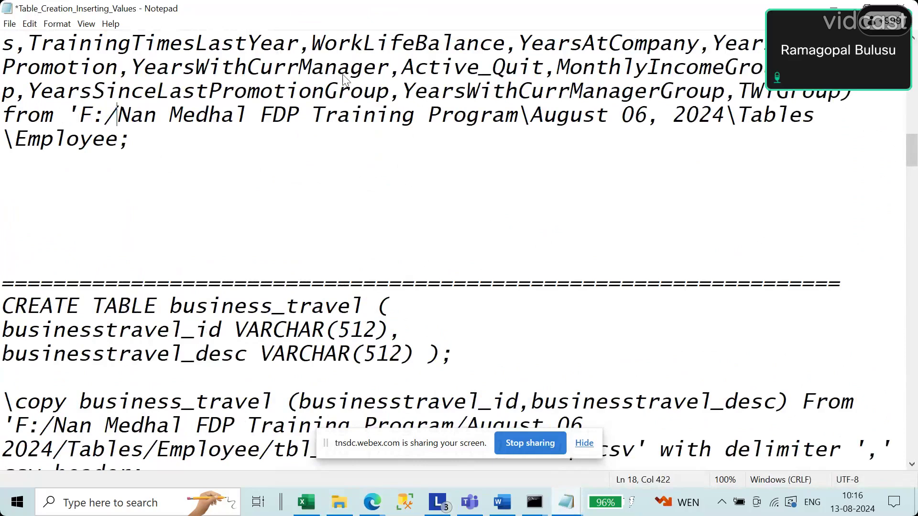
key("ctrl+Right")
key("ctrl+Right")
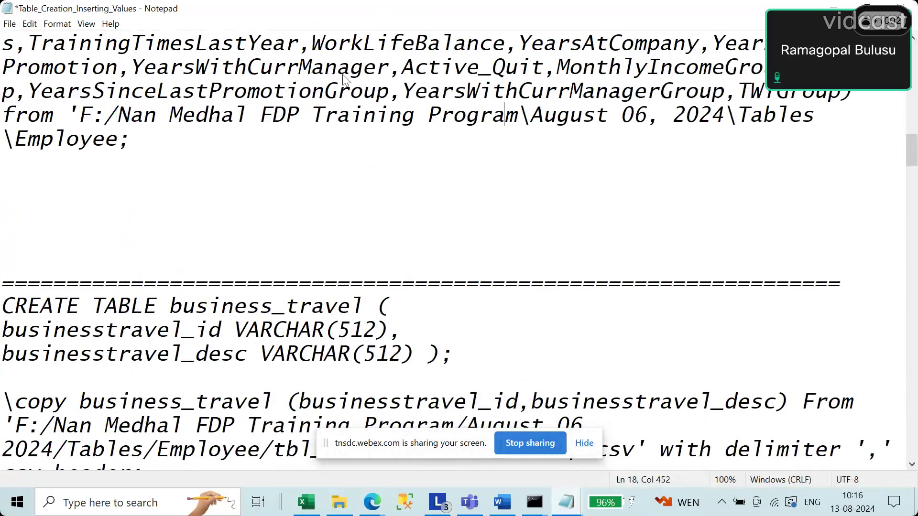
Change the remaining path backslashes to forward slashes and add a trailing slash after Employee
key("shift+Right")
type("/")
key("ctrl+Right")
key("ctrl+Right")
key("Left")
key("Left")
key("shift+Right")
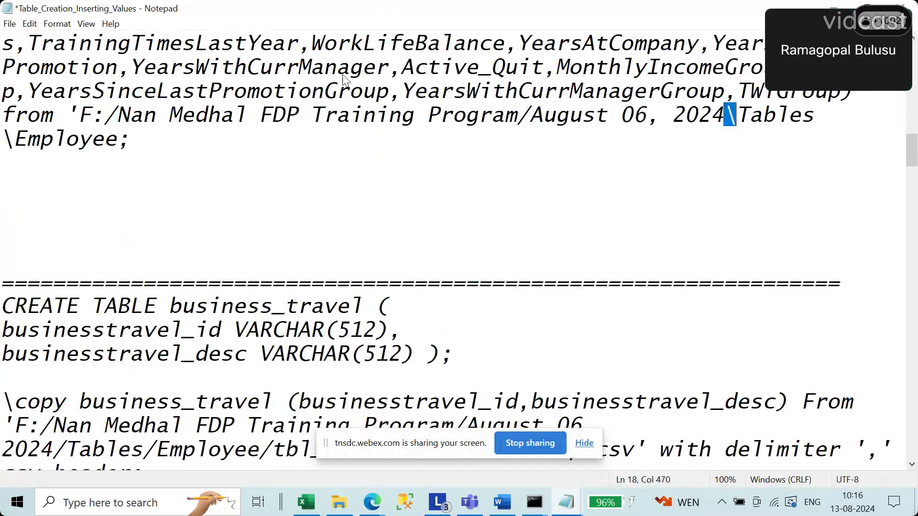
type("/")
left_click_drag(13, 138, 4, 138)
type("/")
left_click(260, 139)
type("/")
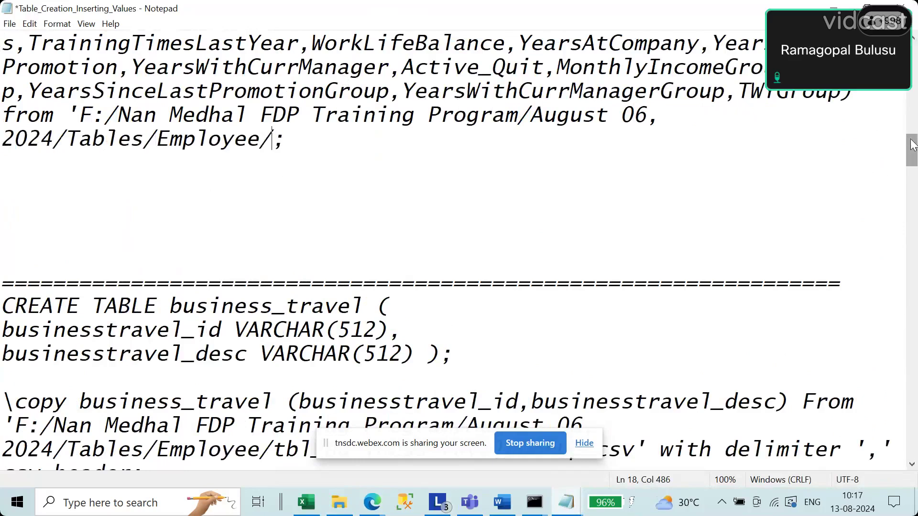
left_click_drag(910, 142, 912, 96)
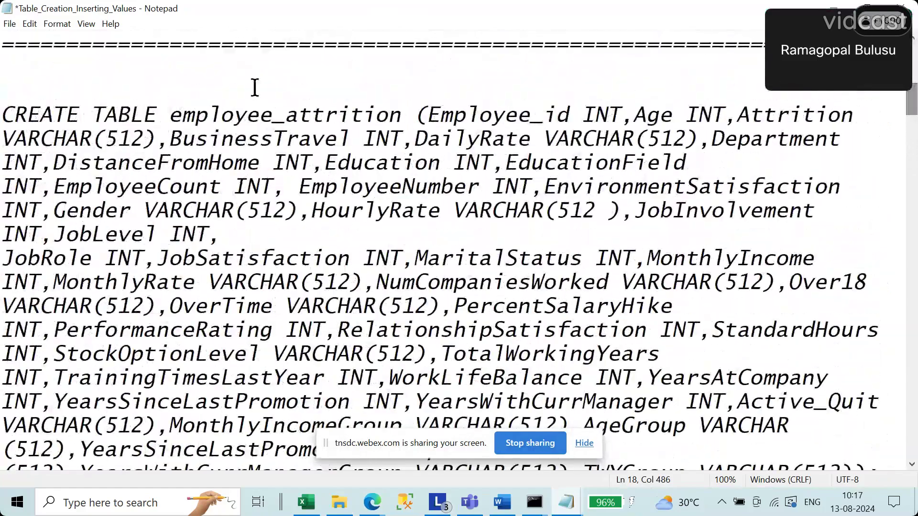
Copy the tbl_EmployeeAttrition file name from the Employee folder in File Explorer
left_click_drag(170, 115, 293, 131)
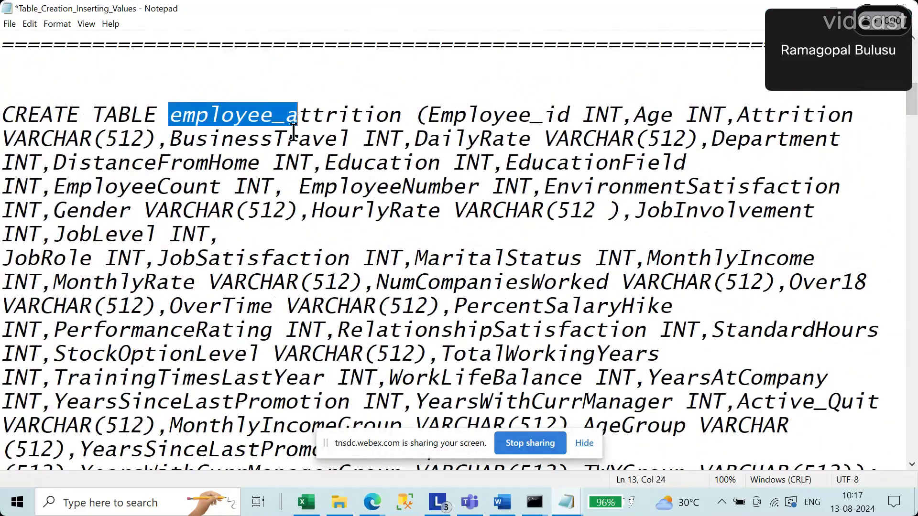
key("alt+Tab")
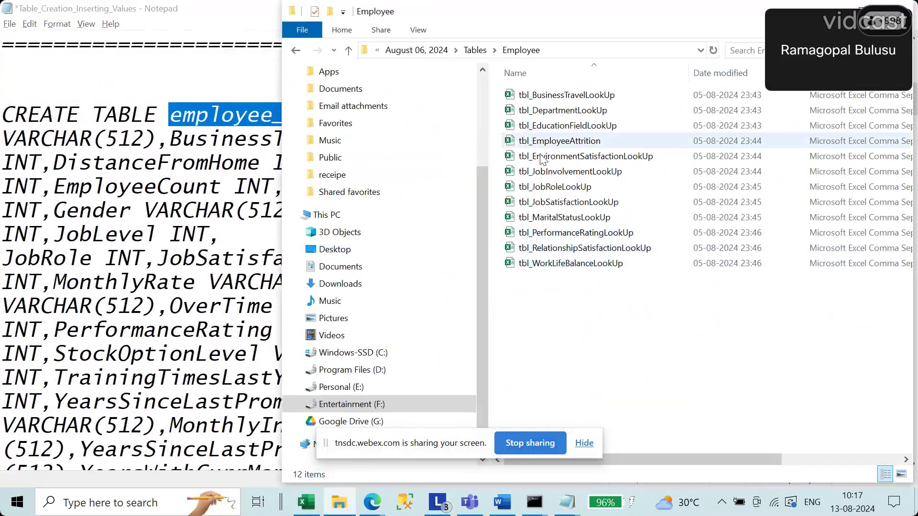
right_click(564, 145)
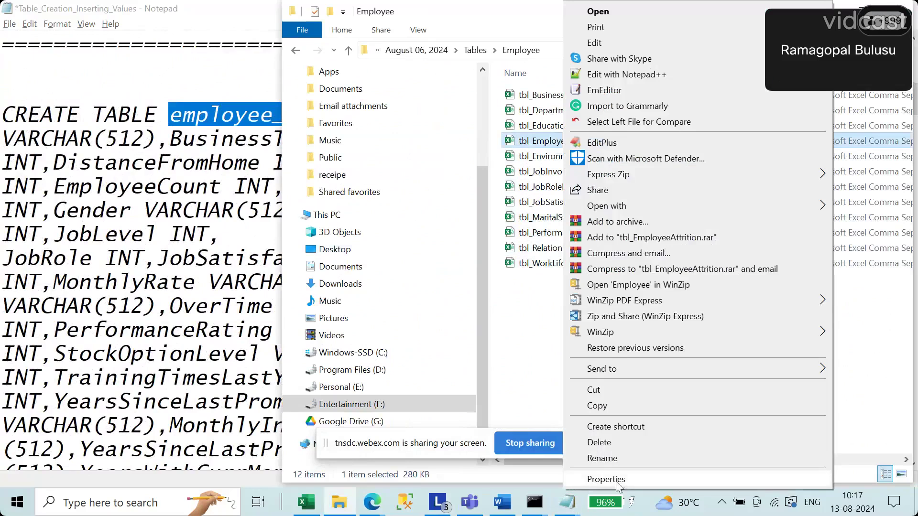
left_click(611, 460)
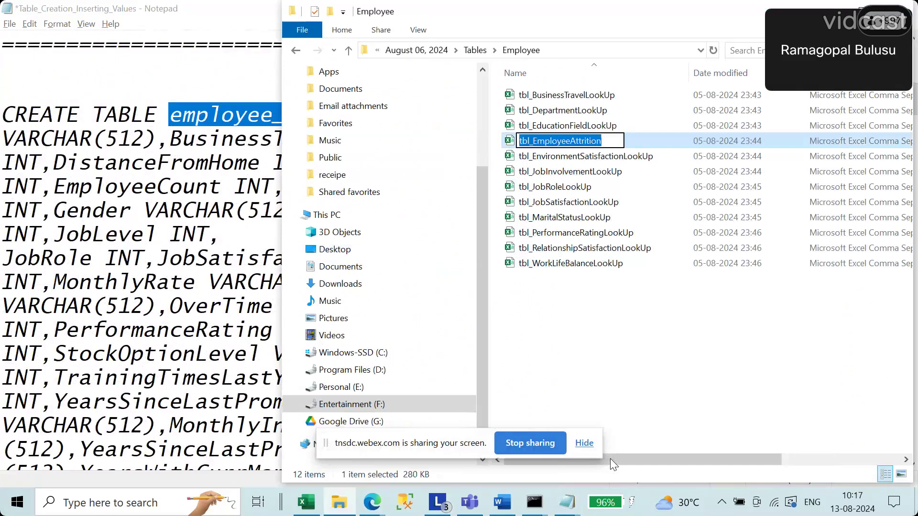
key("alt+Tab")
Append tbl_EmployeeAttrition and ".csv' with delimiter ',' csv header;" to the path
type("tbl_EmployeeAttrition")
scroll(526, 215, "up", 11)
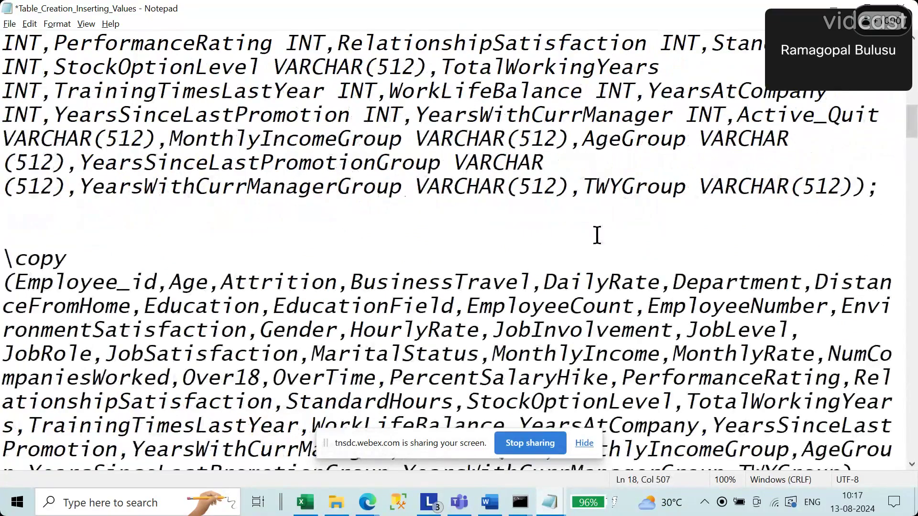
left_click_drag(518, 163, 304, 196)
key("ctrl+c")
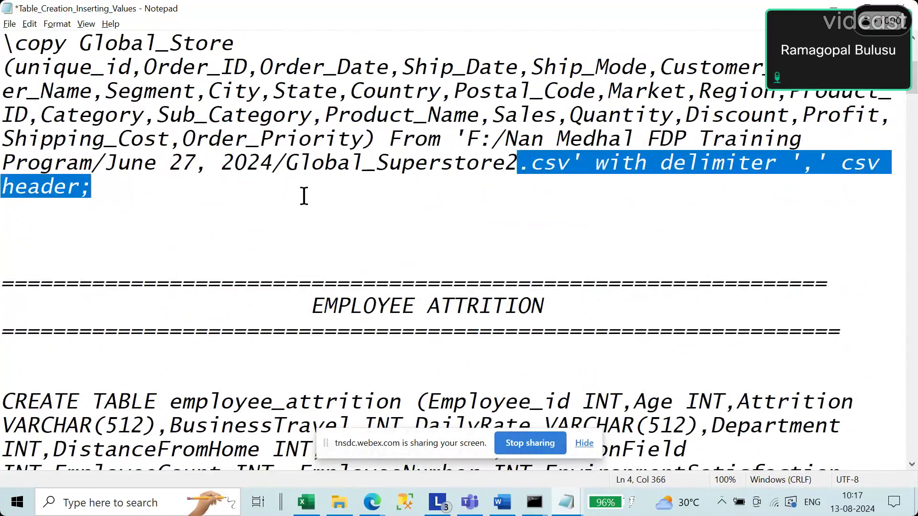
scroll(293, 236, "down", 3)
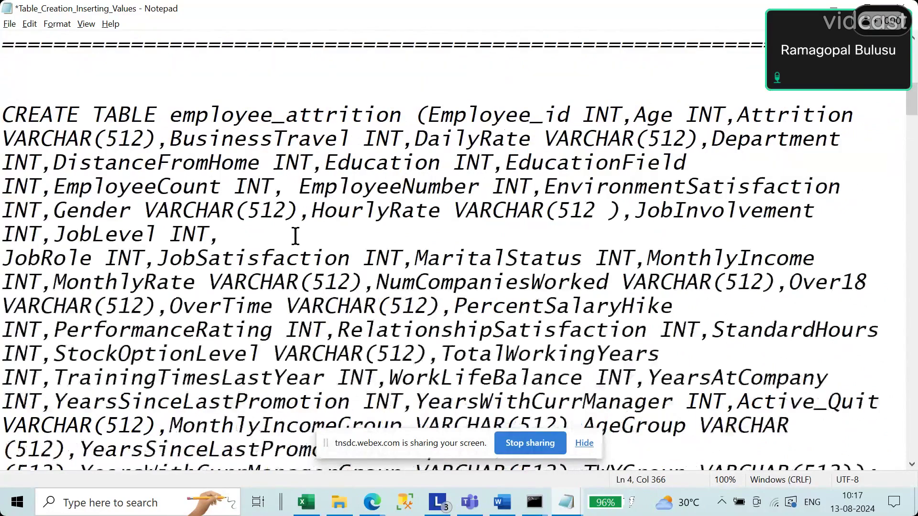
scroll(292, 236, "down", 3)
scroll(292, 237, "down", 4)
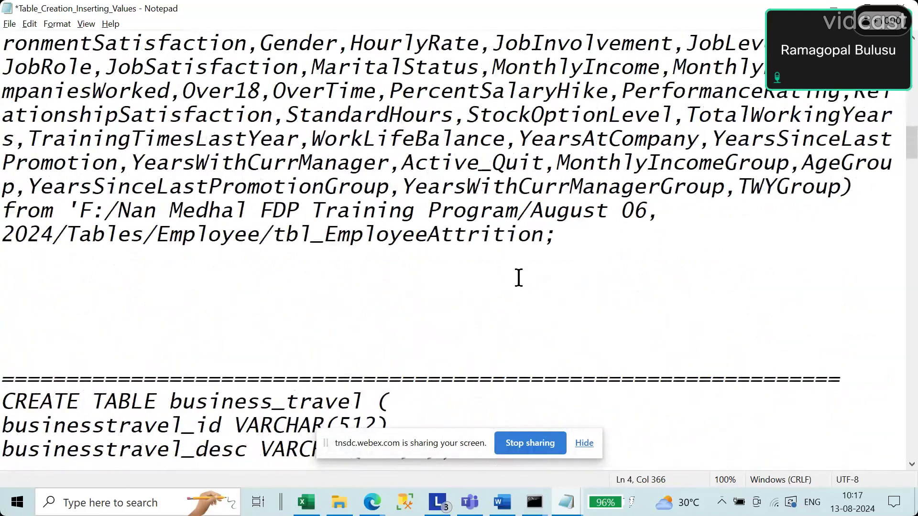
left_click(549, 235)
key("ctrl+v")
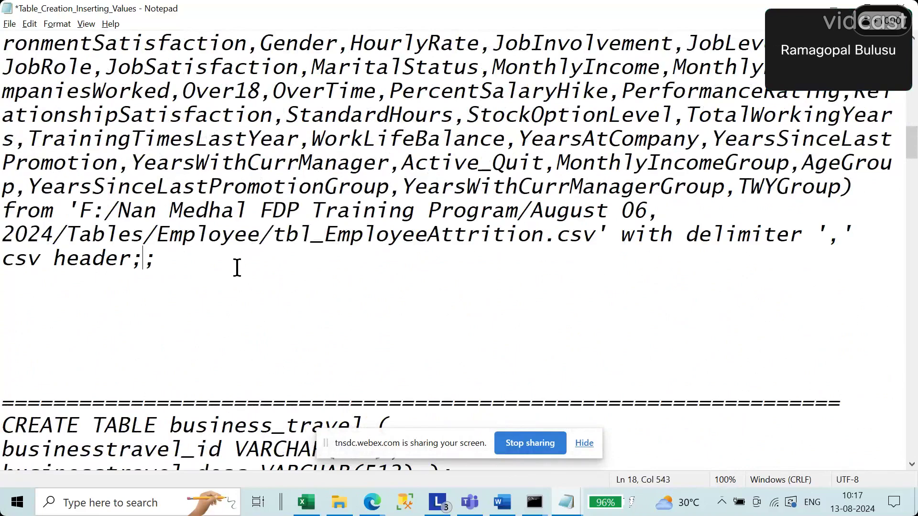
key("shift+Right")
key("Delete")
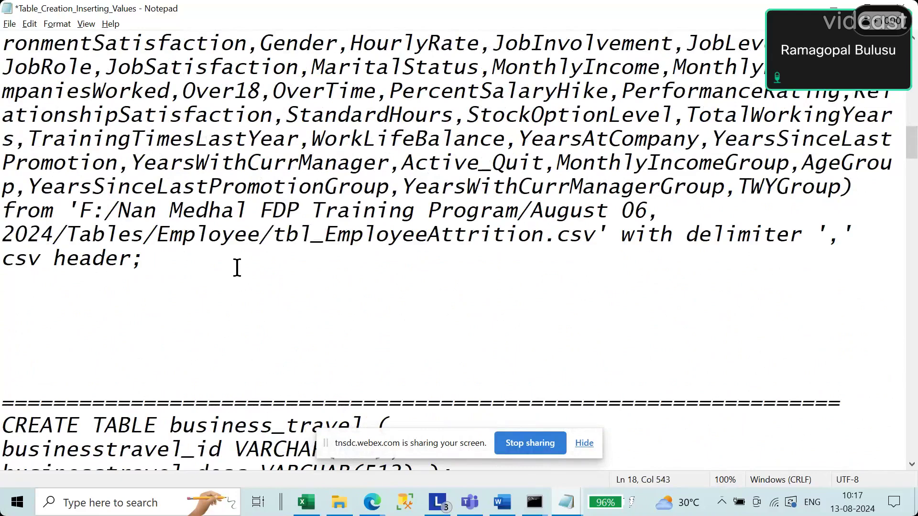
Insert employee_attrition after \copy and select the whole statement
scroll(237, 268, "up", 4)
left_click(94, 262)
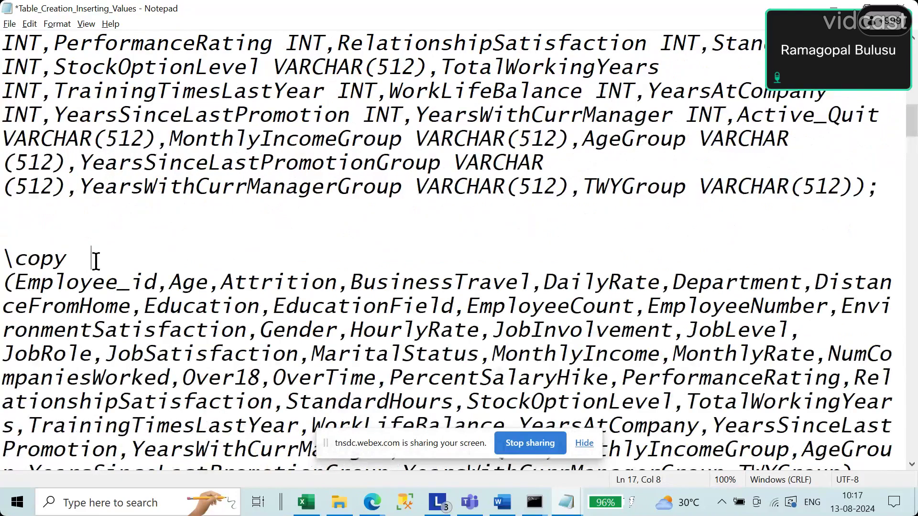
type("employee_attrition")
key("BackSpace")
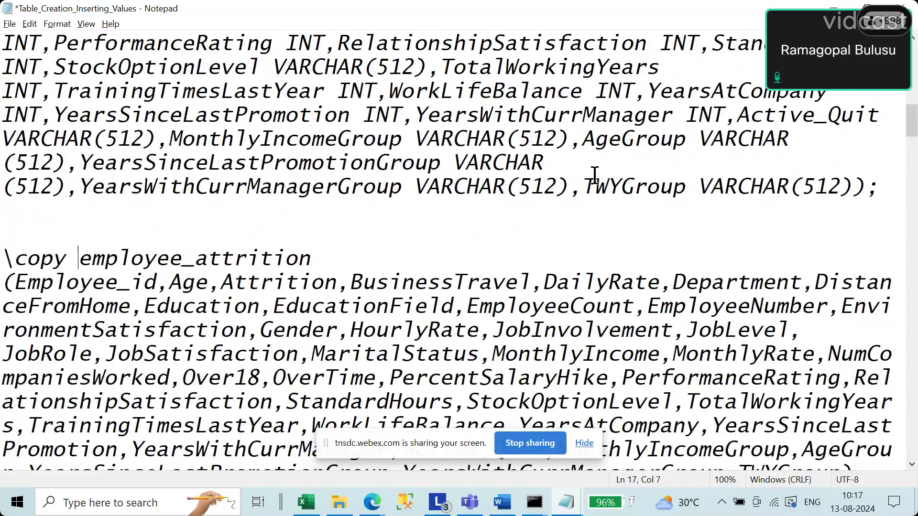
left_click_drag(8, 253, 130, 306)
scroll(153, 262, "down", 4)
left_click(153, 261, "shift")
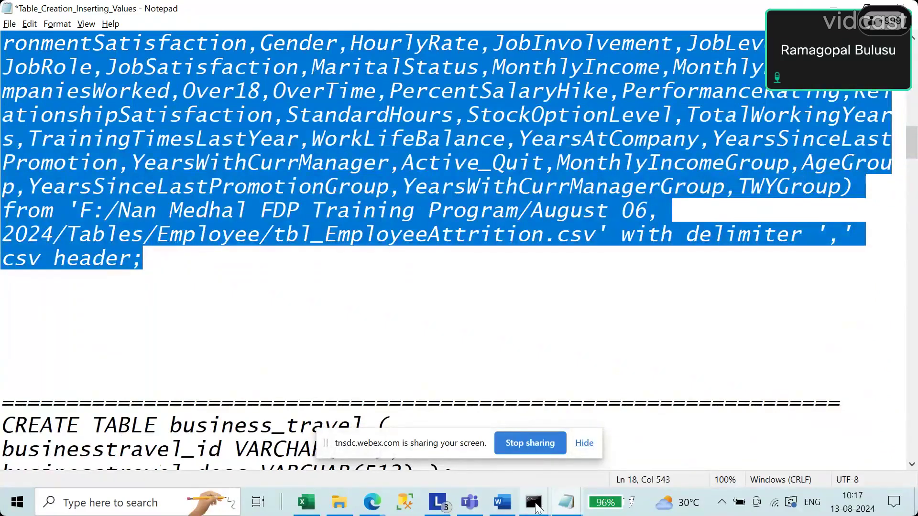
Paste the employee_attrition \copy command into SQL Shell (psql) and run it
left_click(534, 502)
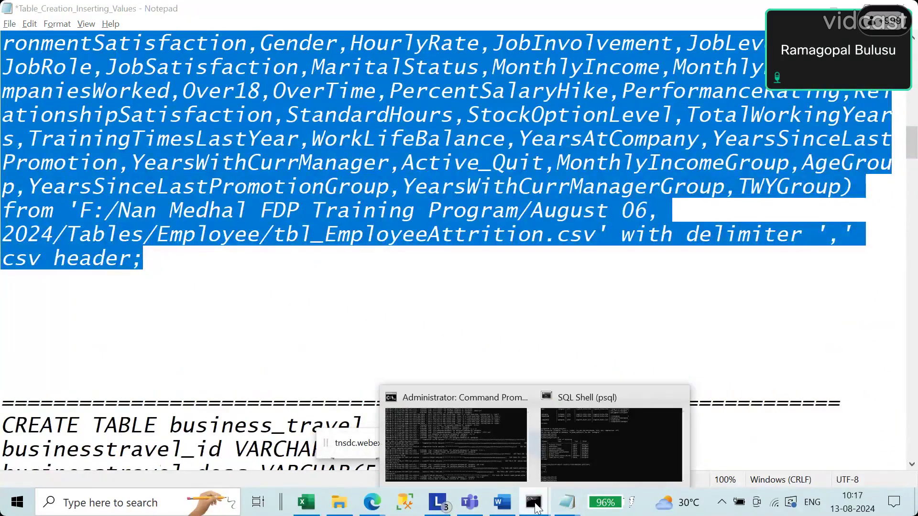
left_click(566, 449)
scroll(259, 291, "down", 10)
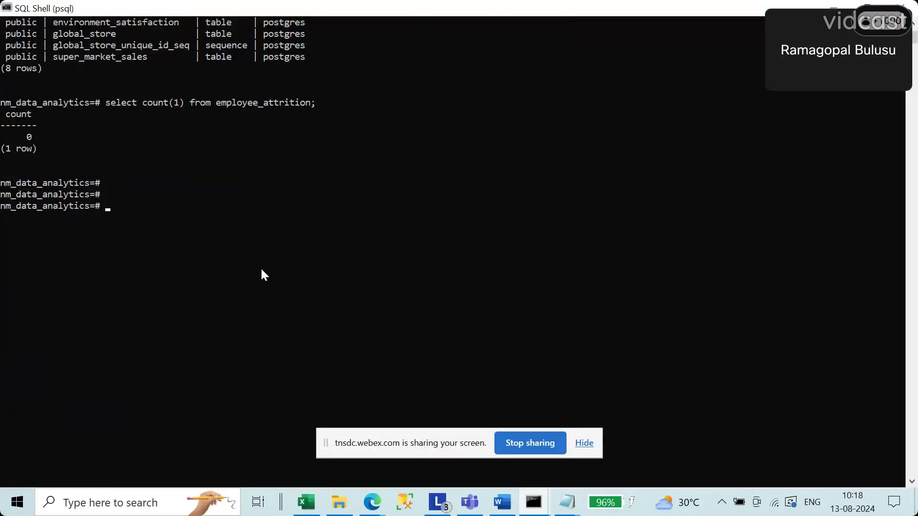
type("\\copy employee_attrition(Employee_id,Age,Attrition,BusinessTravel,DailyRate,Department,DistanceFromHome,Education,EducationField,EmployeeCount,EmployeeNumber,EnvironmentSatisfaction,Gender,HourlyRate,JobInvolvement,JobLevel, JobRole,JobSatisfaction,MaritalStatus,MonthlyIncome,MonthlyRate,NumCompaniesWorked,Over18,OverTime,PercentSalaryHike,PerformanceRating,RelationshipSatisfaction,StandardHours,StockOptionLevel,TotalWorkingYears,TrainingTimesLastYear,WorkLifeBalance,YearsAtCompany,YearsSinceLastPromotion,YearsWithCurrManager,Active_Quit,MonthlyIncomeGroup,AgeGroup,YearsSinceLastPromotionGroup,YearsWithCurrManagerGroup,TWYGroup) from 'F:/Nan Medhal FDP Training Program/August 06, 2024/Tables/Employee/tbl_EmployeeAttrition.csv' with delimiter ',' csv header;")
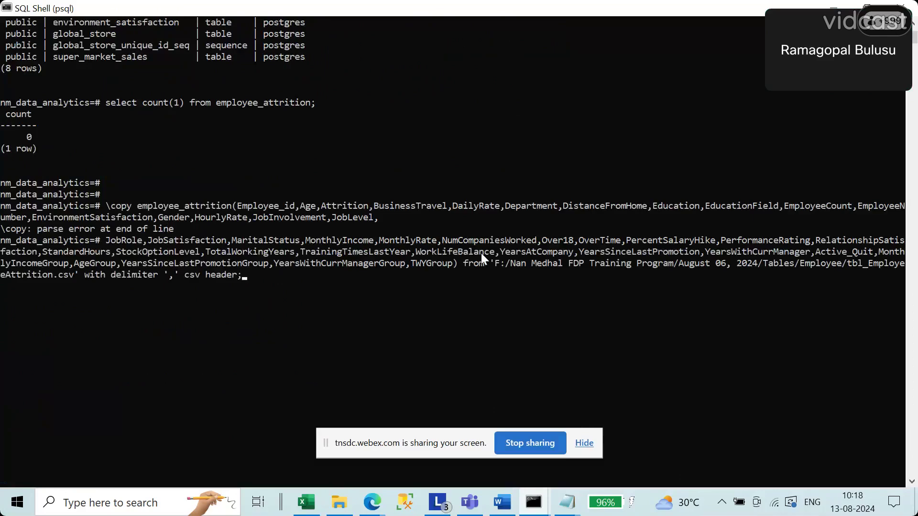
key("Return")
key("Return")
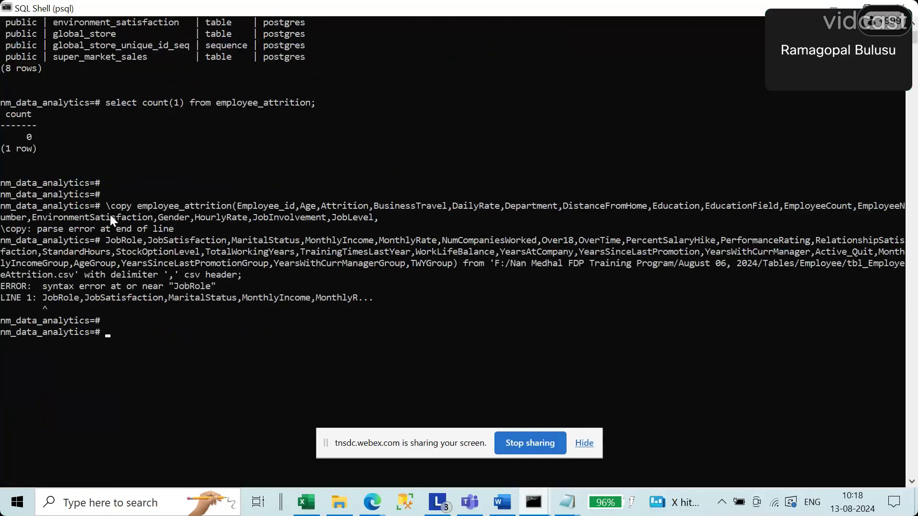
Rejoin both parts of the \copy command, run it, and spot the monthlyincome "$2,693." error
left_click_drag(105, 206, 364, 216)
right_click(376, 215)
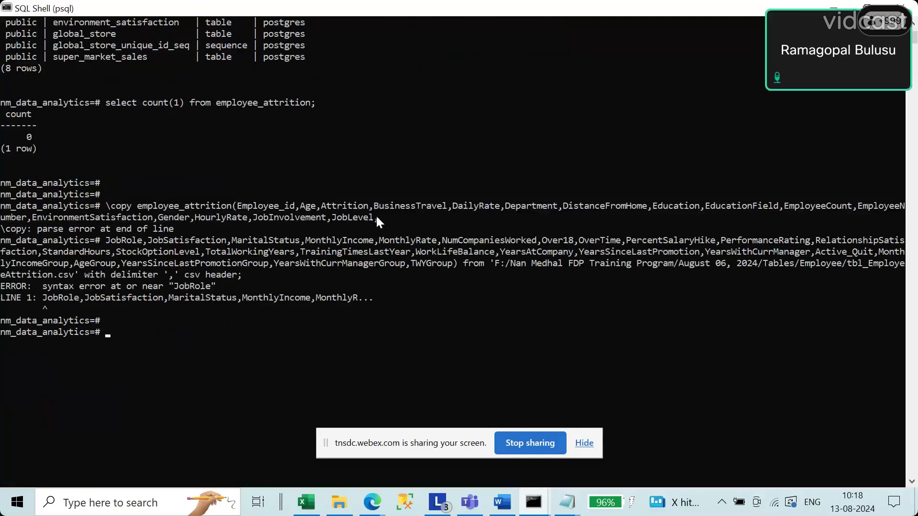
right_click(240, 357)
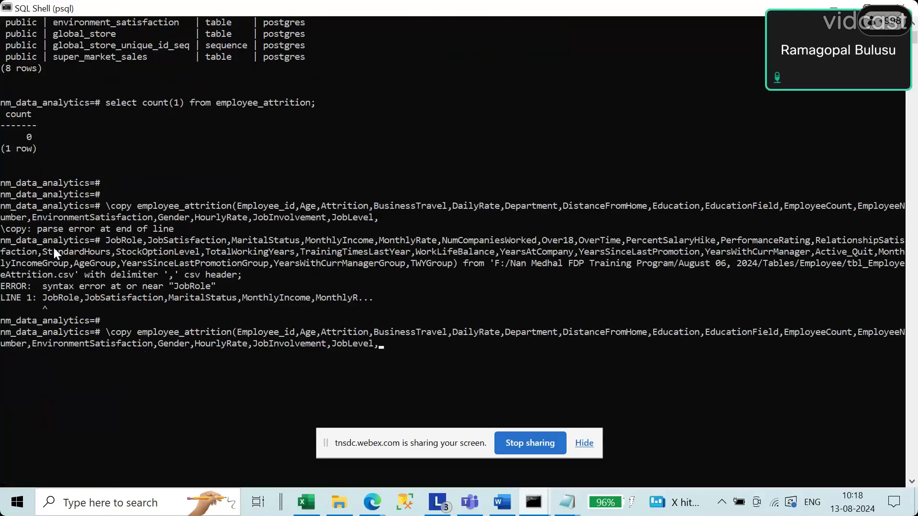
left_click_drag(107, 240, 237, 274)
key("super+c")
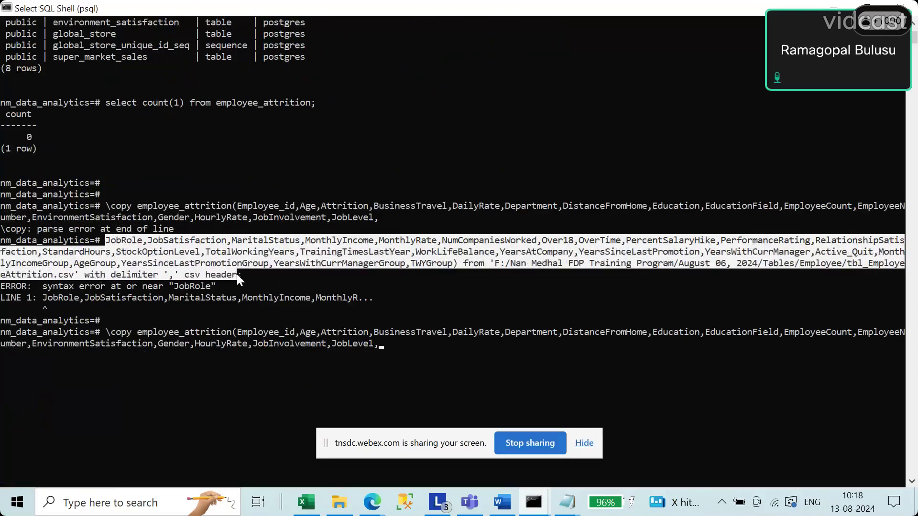
right_click(238, 274)
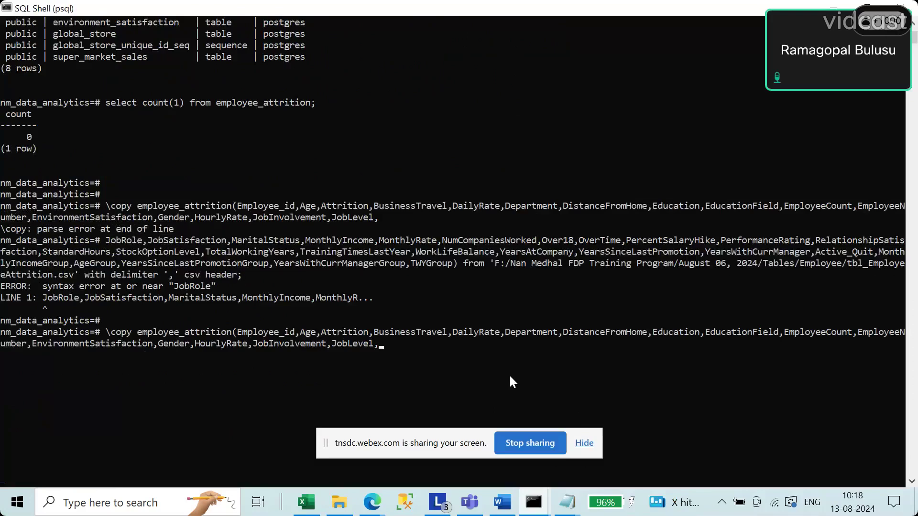
right_click(509, 374)
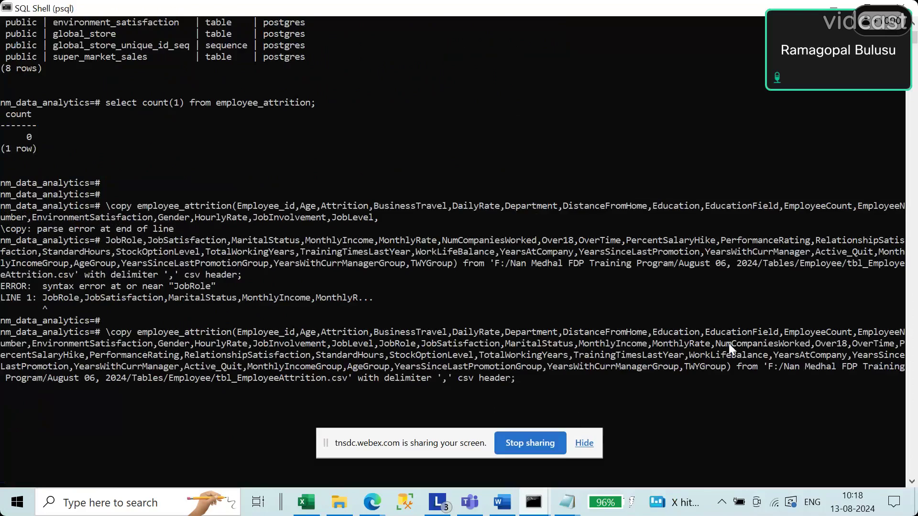
key("Return")
key("Return")
key("Return")
key("Return")
key("Return")
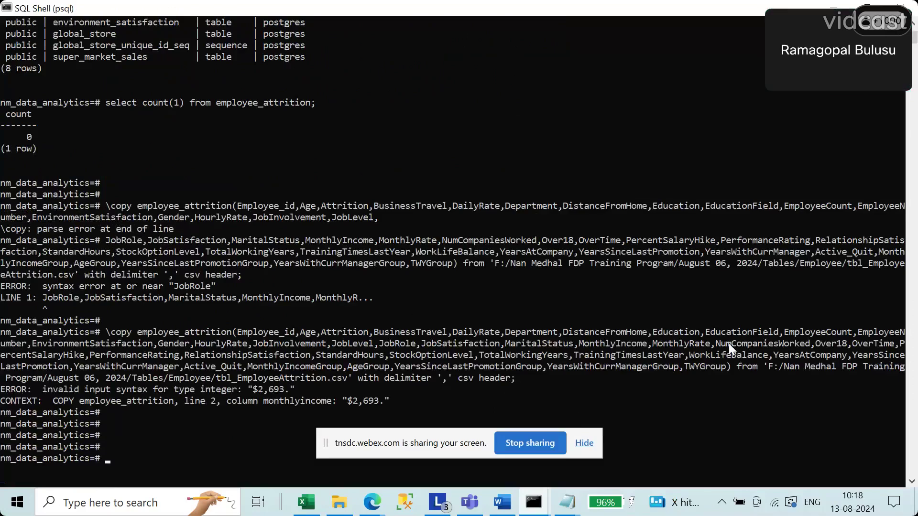
scroll(736, 325, "down", 4)
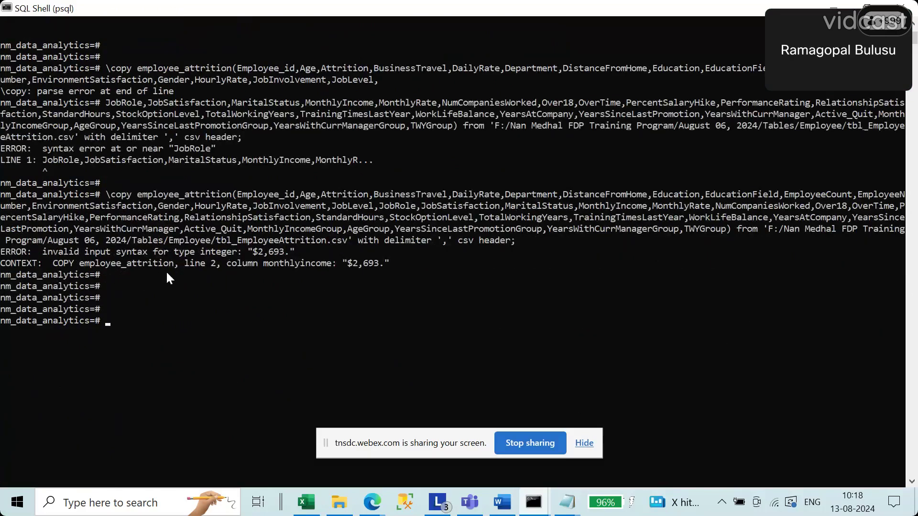
left_click_drag(267, 261, 325, 262)
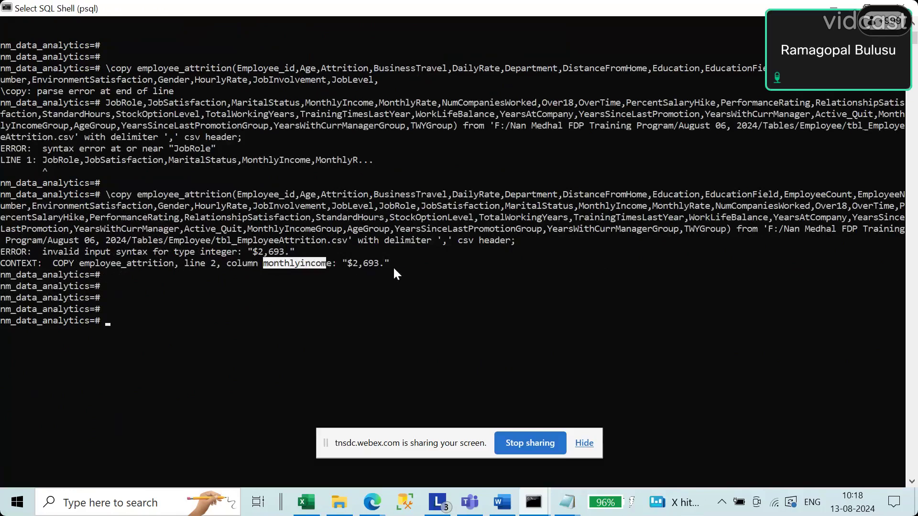
left_click(567, 509)
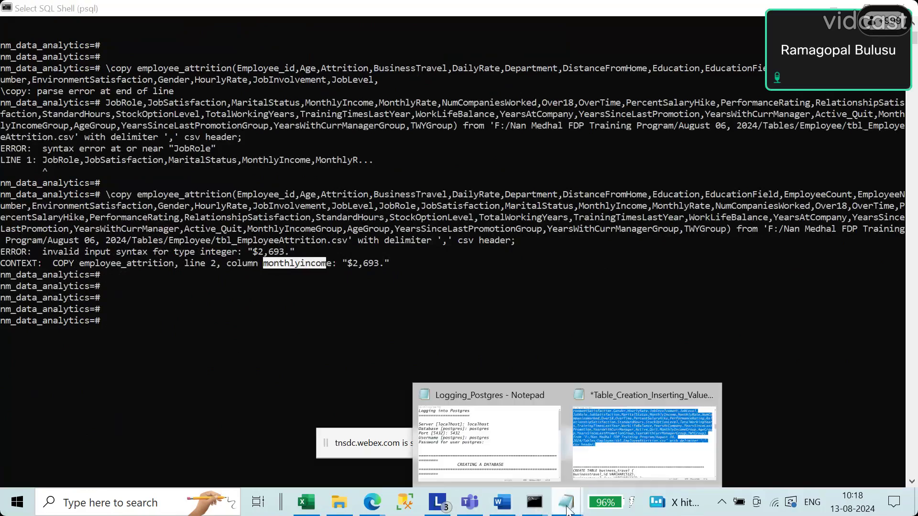
Highlight the MonthlyIncome INT definition in the employee_attrition CREATE TABLE script, then return to the Employee folder
left_click(644, 442)
scroll(450, 389, "up", 4)
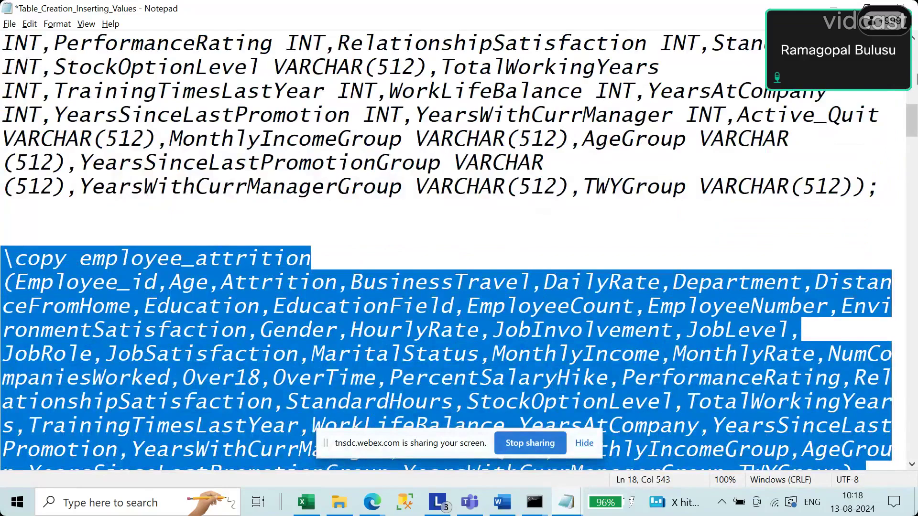
left_click(912, 40)
left_click(912, 39)
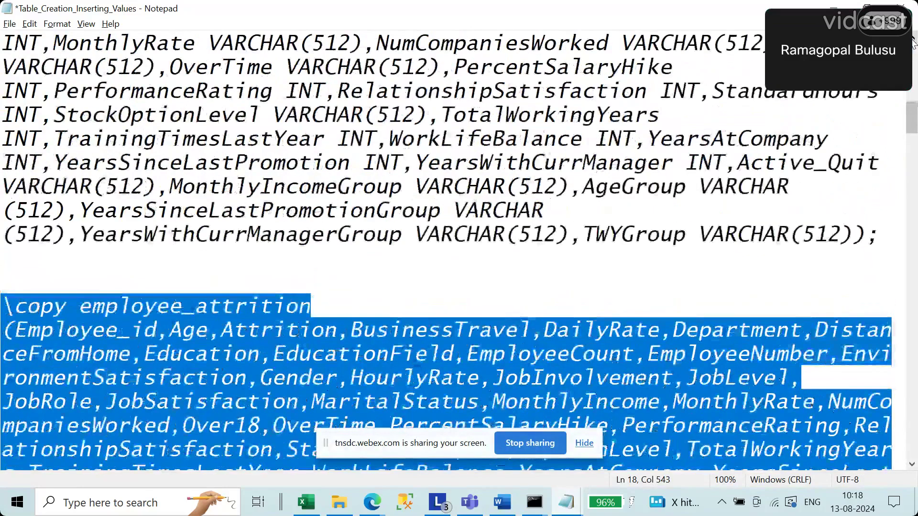
left_click(912, 39)
left_click(911, 39)
left_click(912, 40)
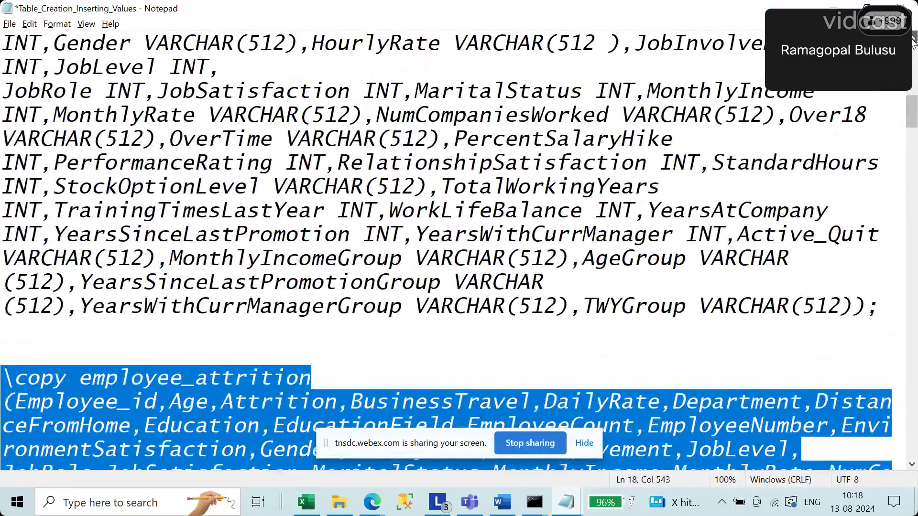
left_click(911, 39)
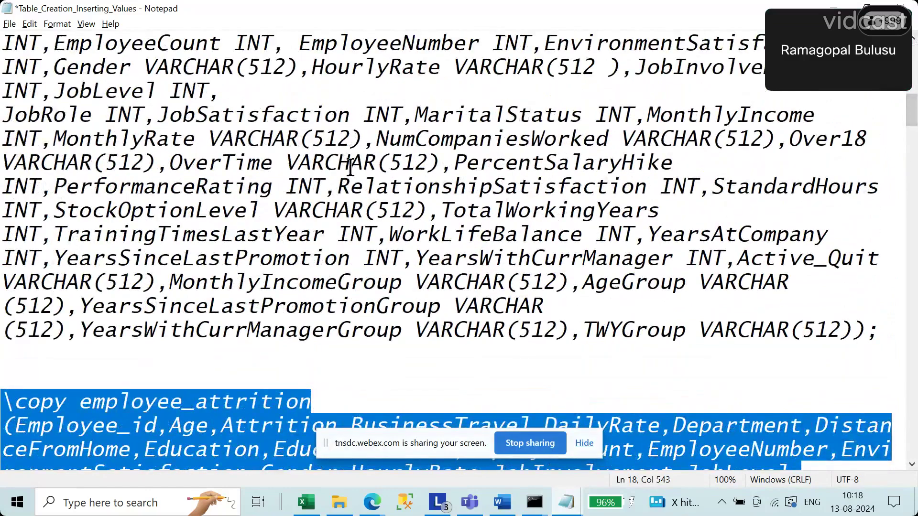
left_click(7, 139)
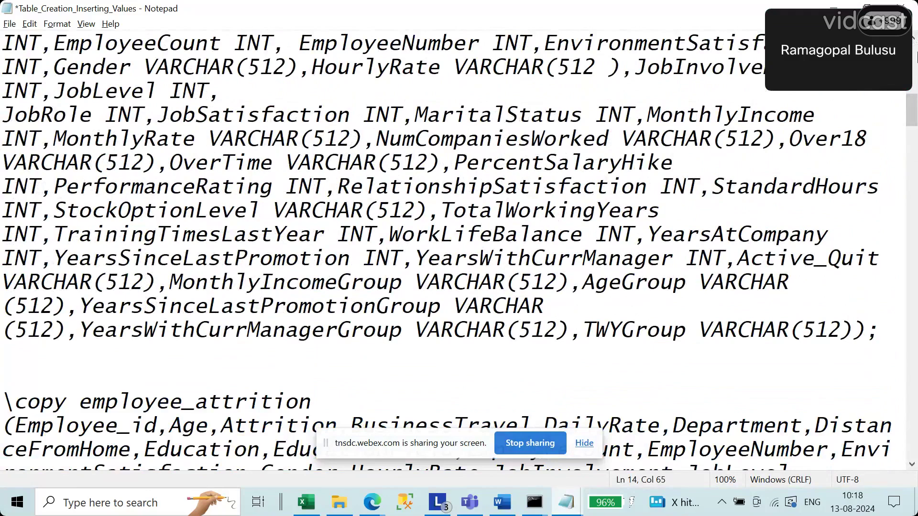
left_click(913, 39)
left_click(912, 39)
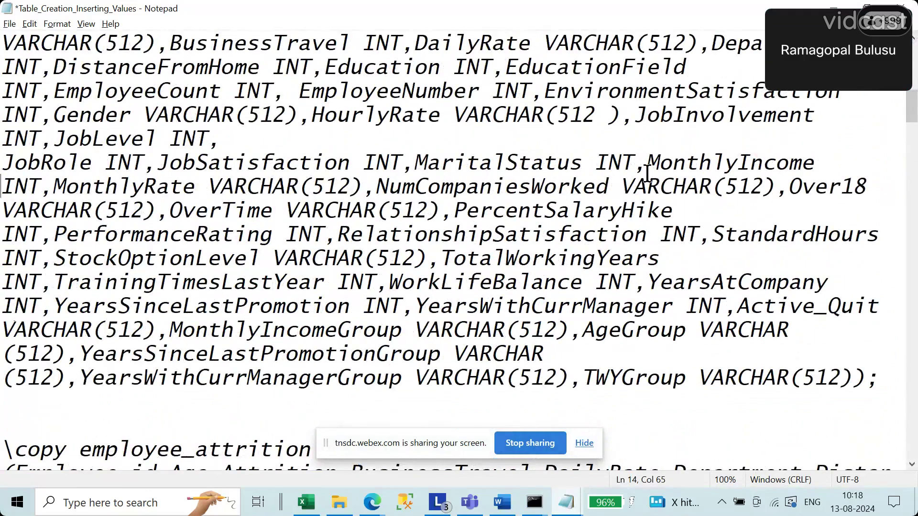
left_click_drag(646, 167, 841, 160)
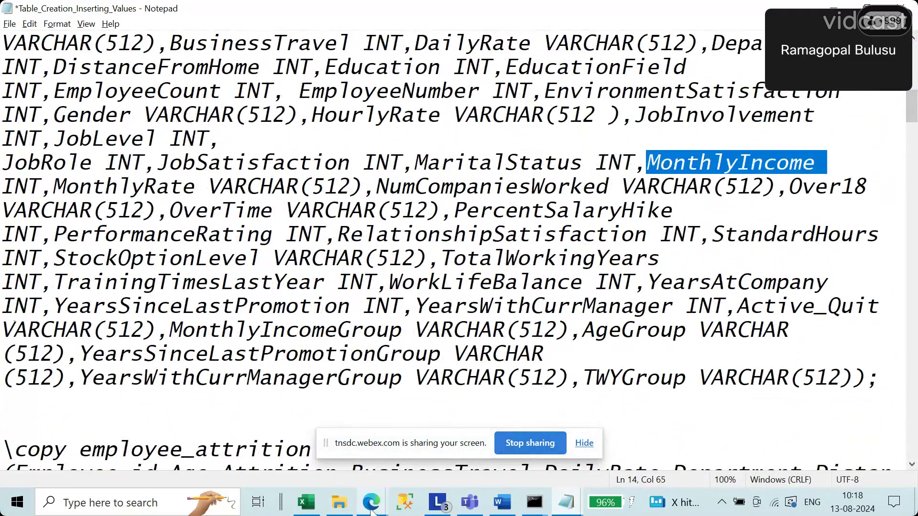
left_click(339, 502)
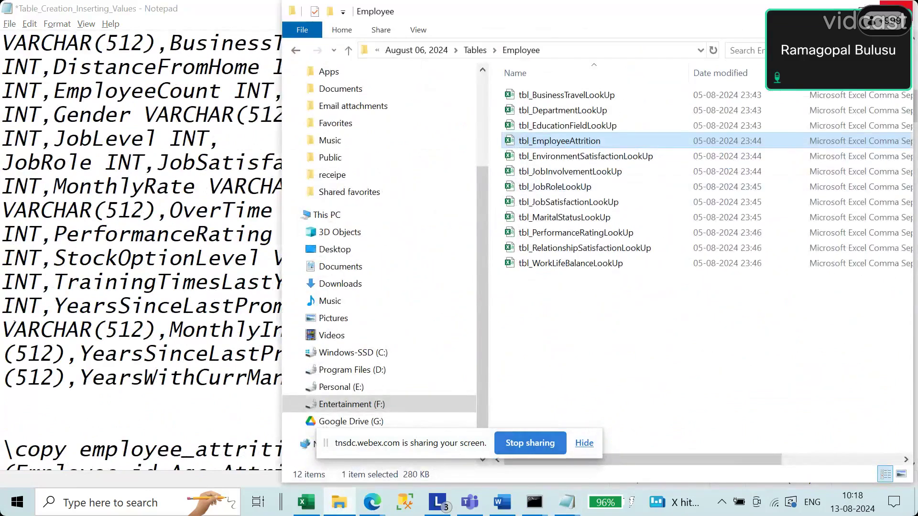
Open tbl_EmployeeAttrition.csv in Excel and autofit the MonthlyIncome and MonthlyRate columns
key("super+Up")
double_click(287, 137)
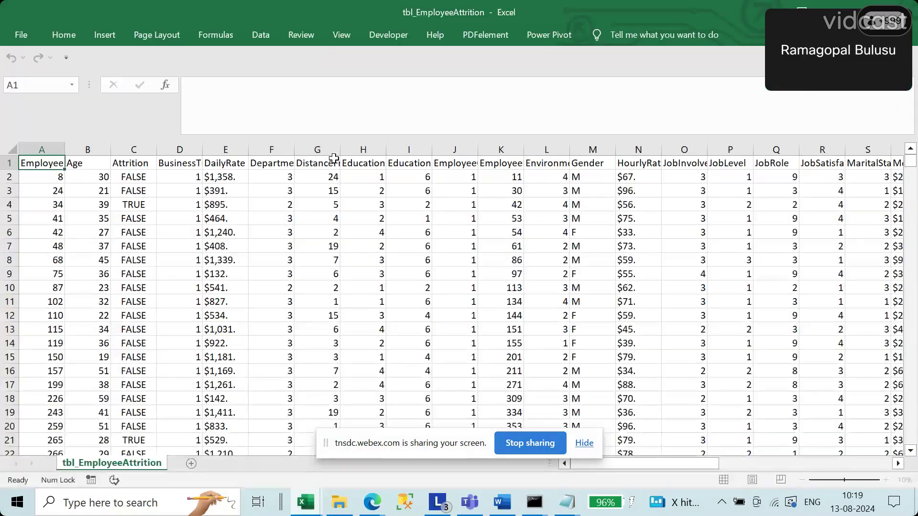
left_click(530, 161)
key("Right")
key("Right")
key("Right")
key("Right")
key("Right")
key("Right")
key("Right")
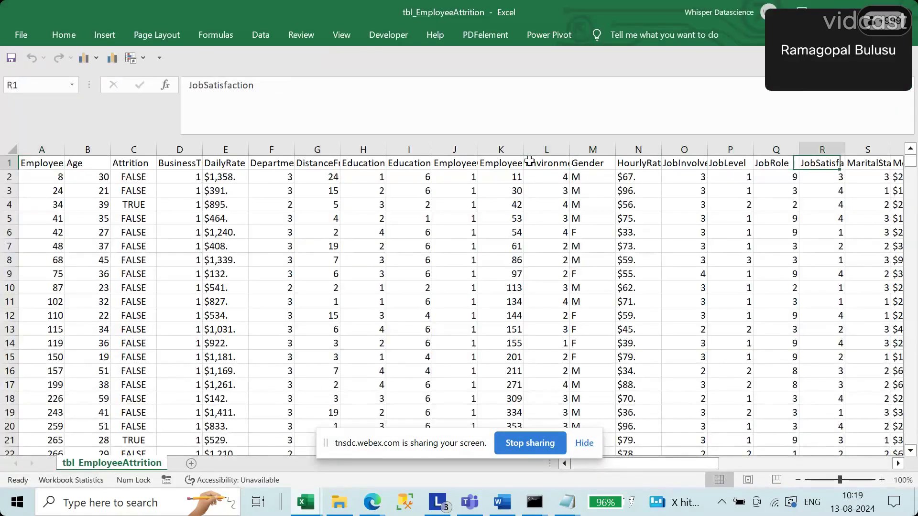
key("Right")
key("Right")
key("Left")
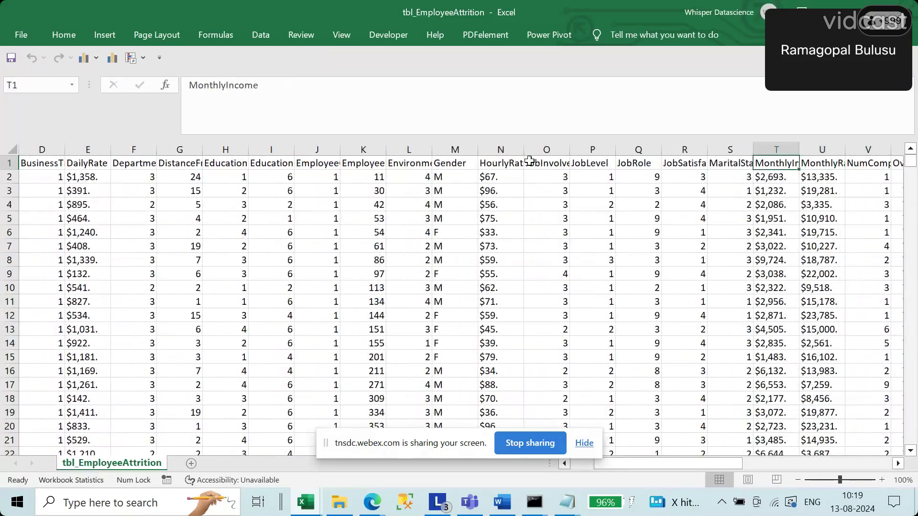
key("Right")
key("Right")
key("Right")
key("Right")
key("Right")
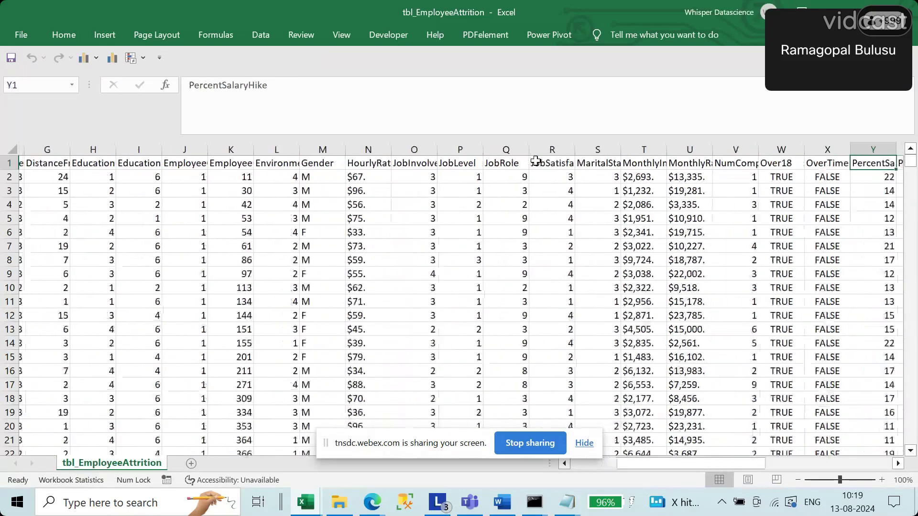
double_click(707, 149)
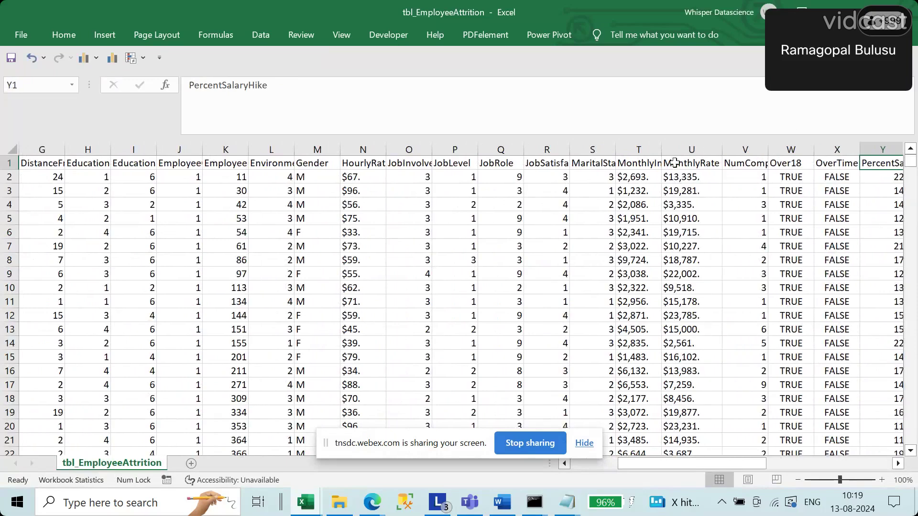
double_click(667, 152)
key("ctrl+n")
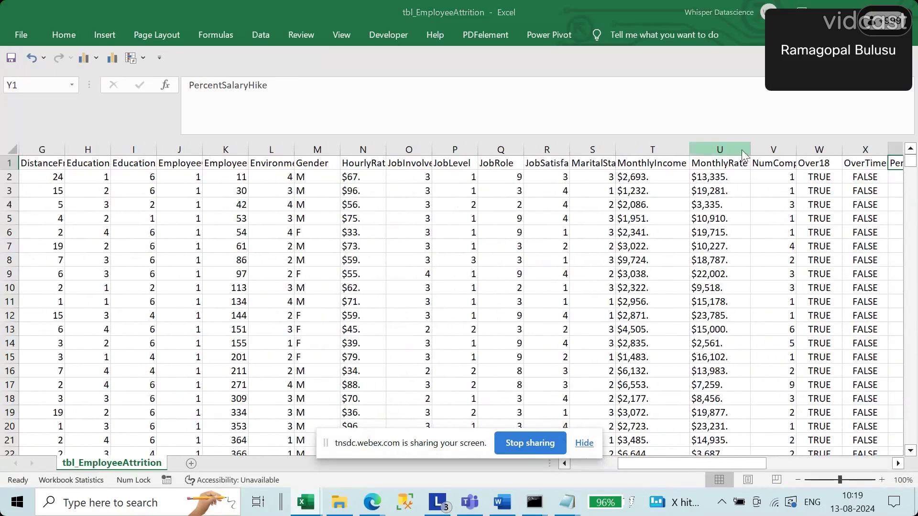
key("ctrl+w")
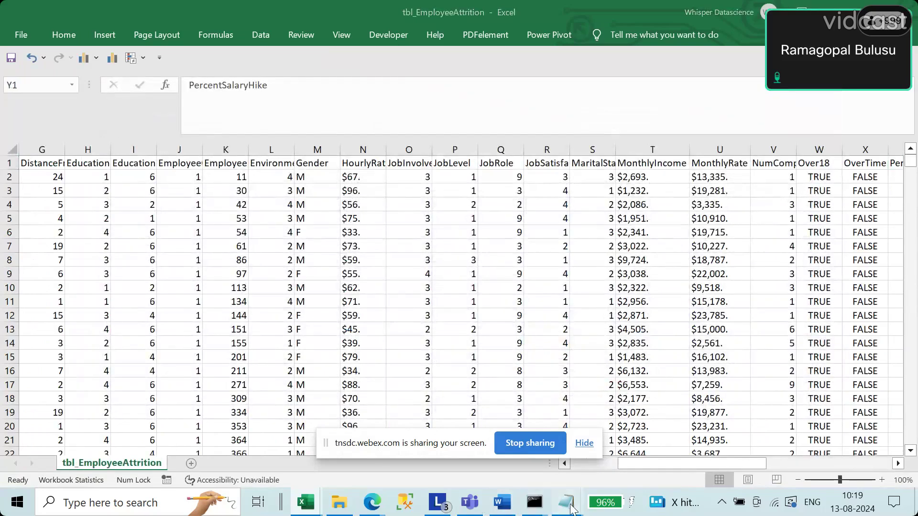
Strip every $ sign from the MonthlyIncome column with Find and Replace
mouse_move(566, 501)
left_click(677, 452)
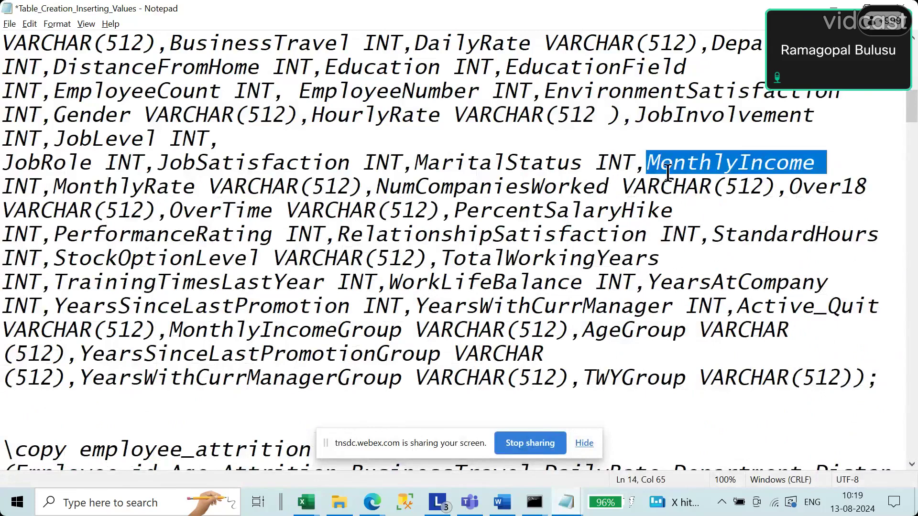
key("alt+Tab")
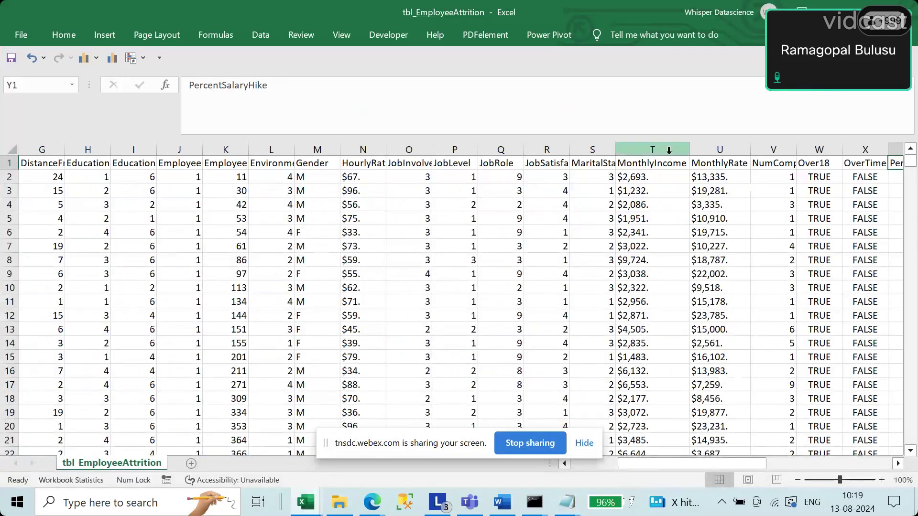
left_click(661, 145)
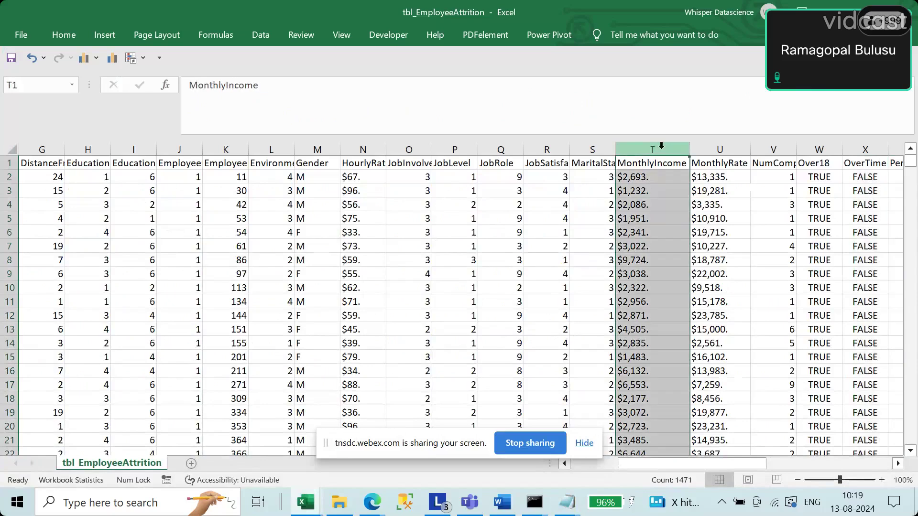
key("ctrl+h")
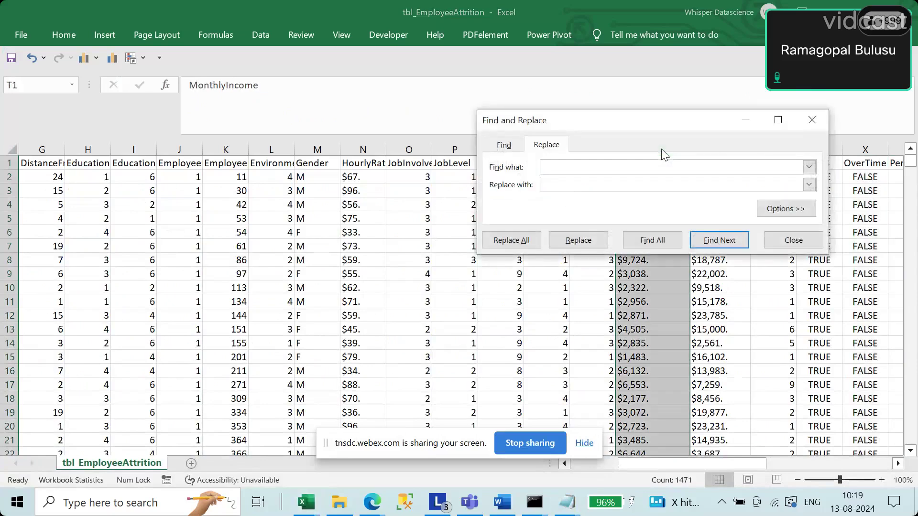
type("$")
left_click(507, 245)
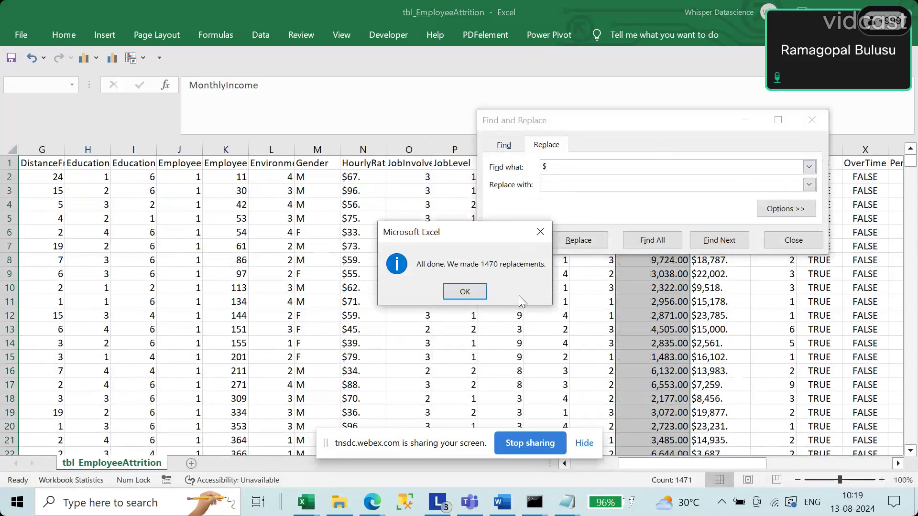
left_click(464, 292)
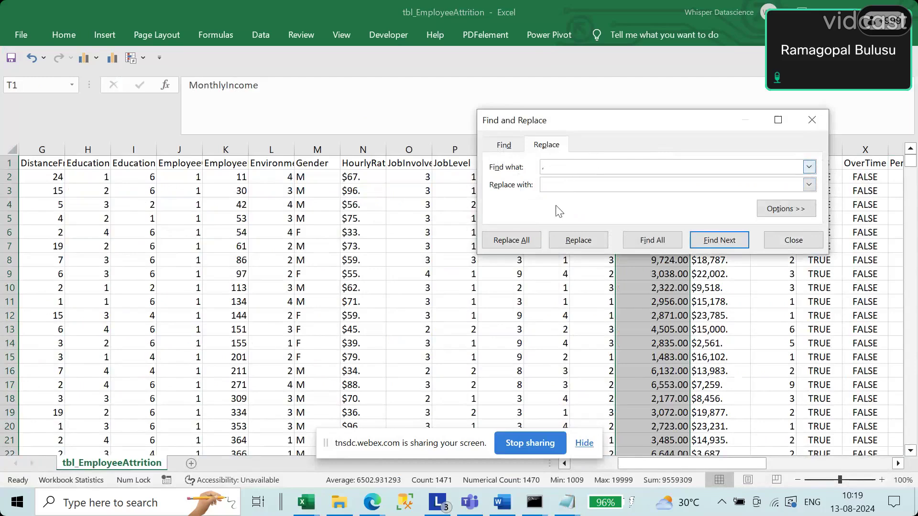
left_click(510, 239)
left_click(463, 295)
left_click(806, 246)
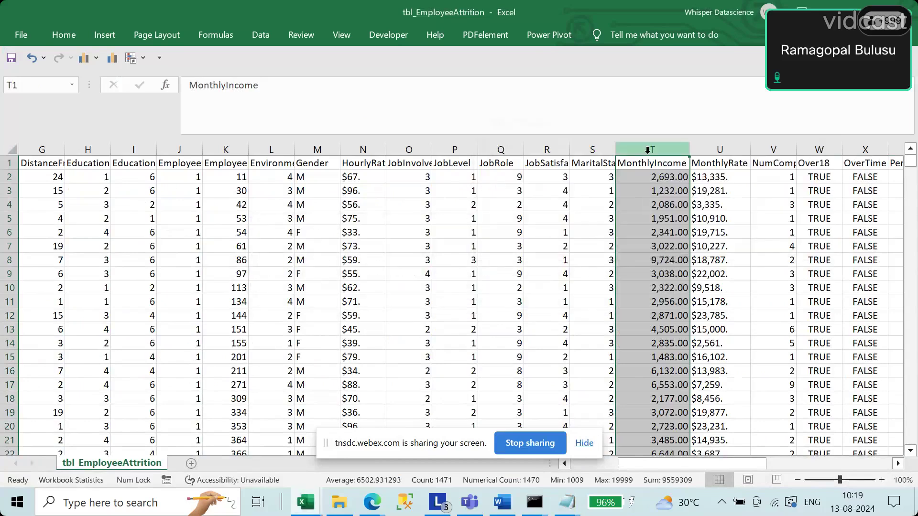
Format MonthlyIncome as Number with 0 decimal places, then close the workbook
right_click(647, 154)
left_click(688, 334)
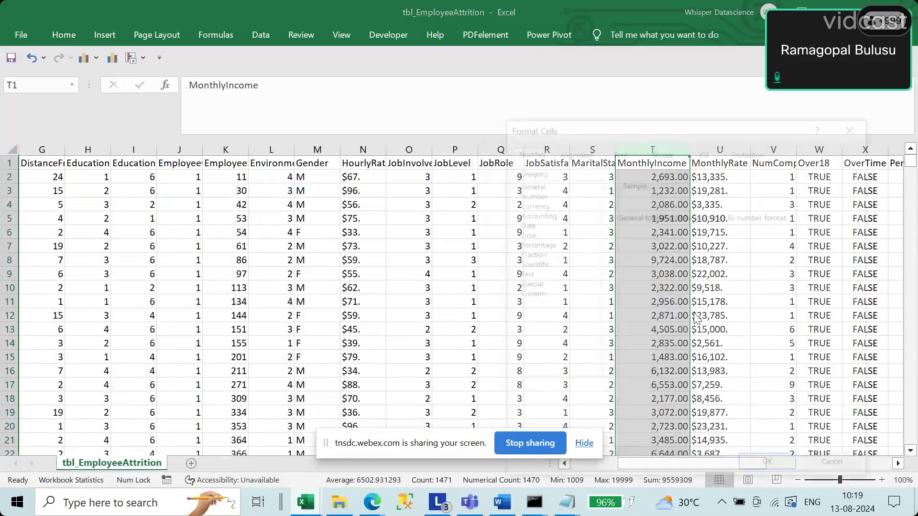
left_click(529, 193)
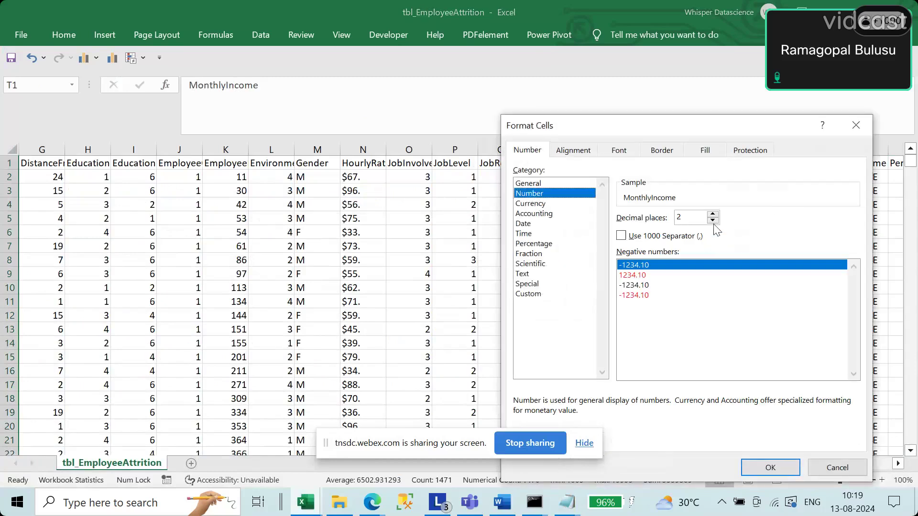
left_click(712, 221)
left_click(713, 221)
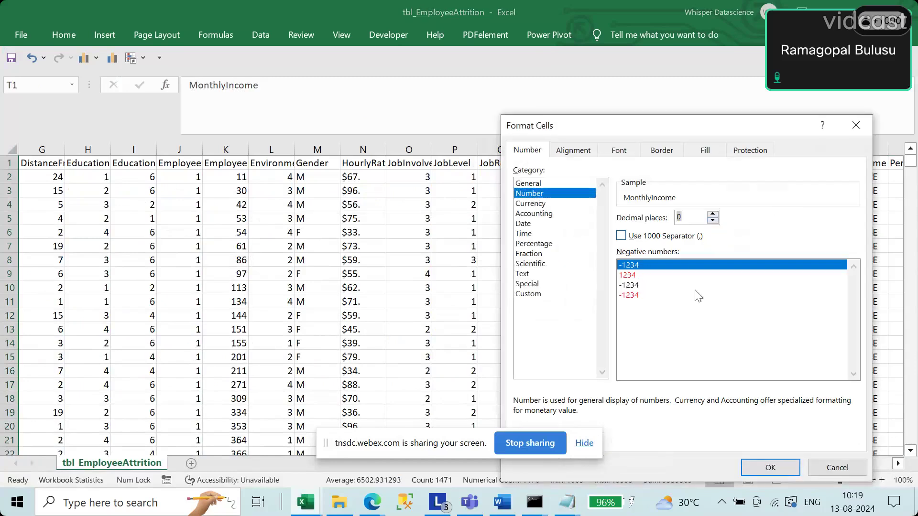
left_click(770, 467)
left_click(668, 300)
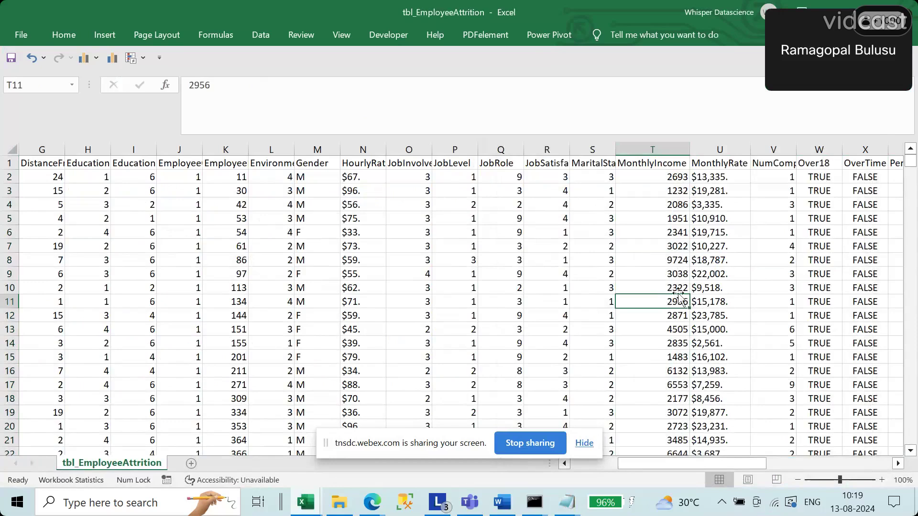
left_click(905, 6)
Re-run the earlier \copy import in SQL Shell, loading 1470 rows into employee_attrition
key("alt+Tab")
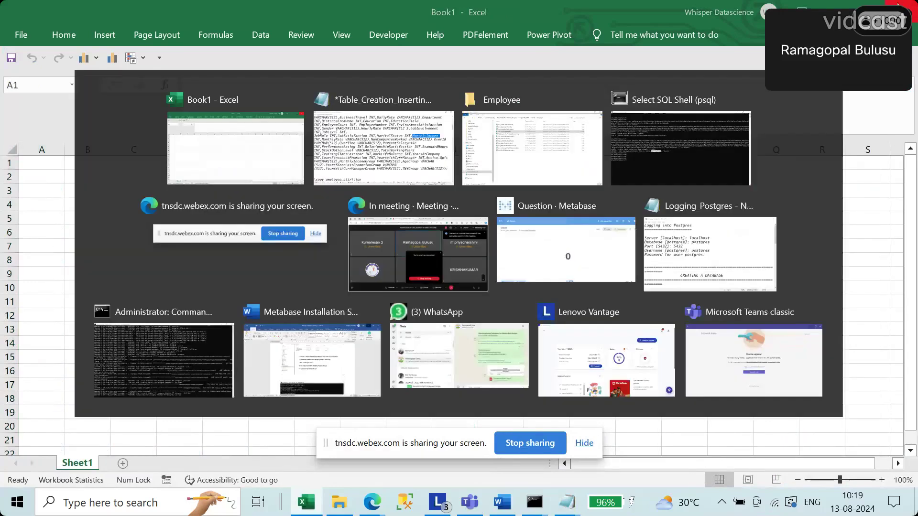
scroll(428, 319, "down", 4)
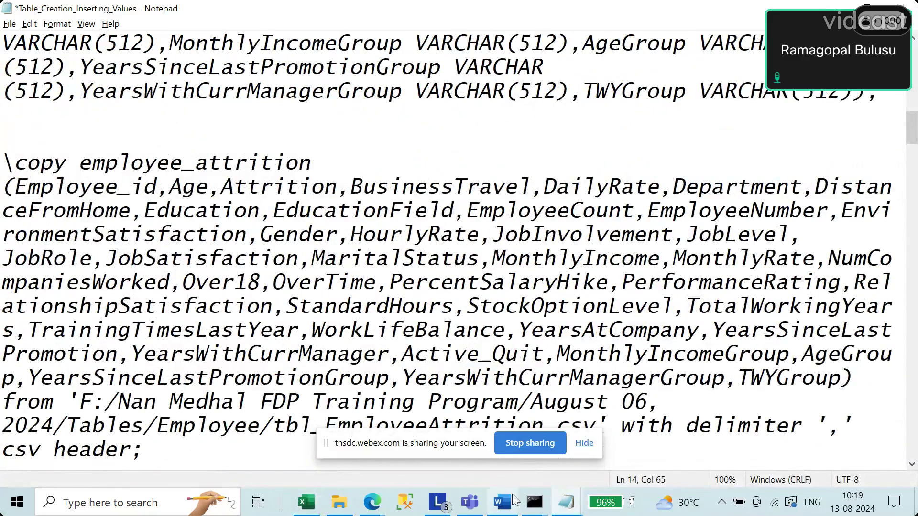
left_click(531, 510)
left_click(647, 451)
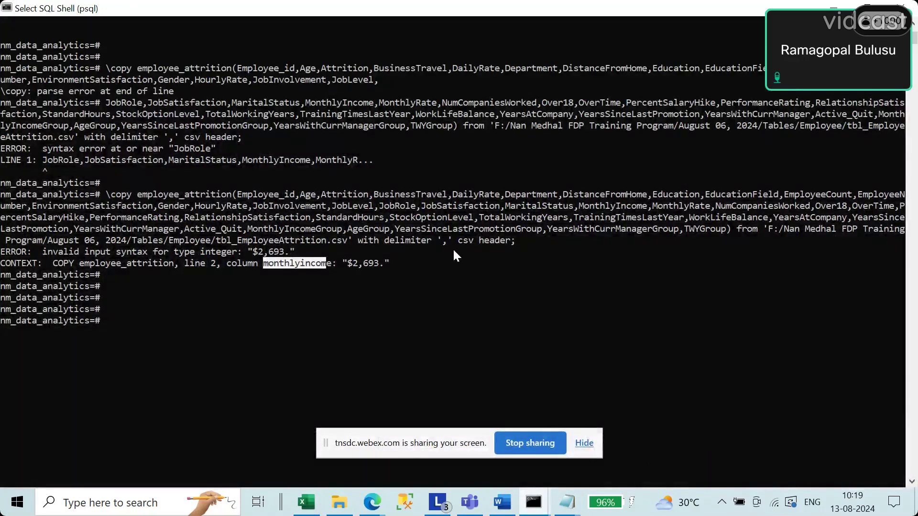
left_click_drag(111, 197, 119, 197)
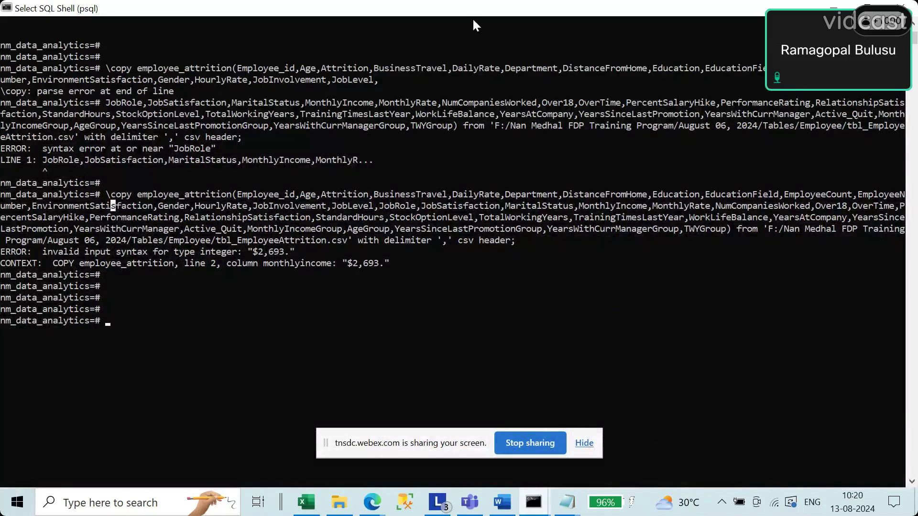
left_click_drag(107, 194, 501, 244)
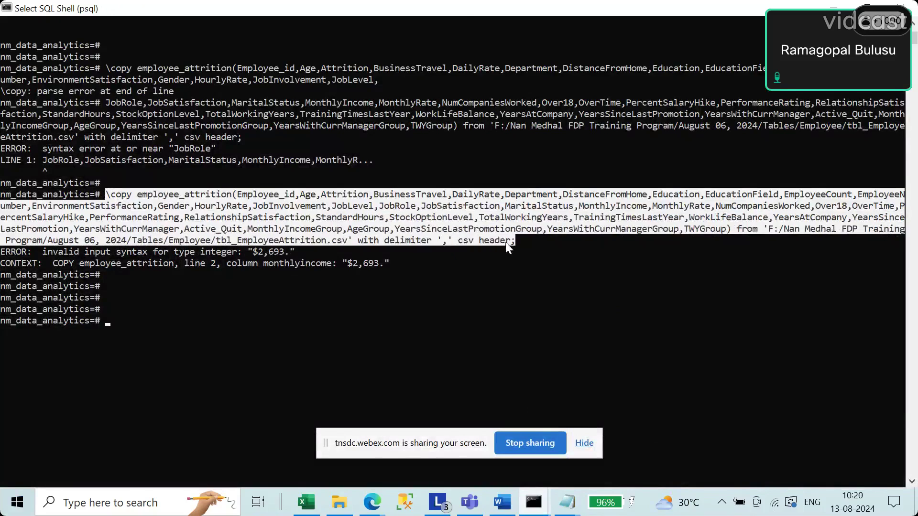
key("ctrl+c")
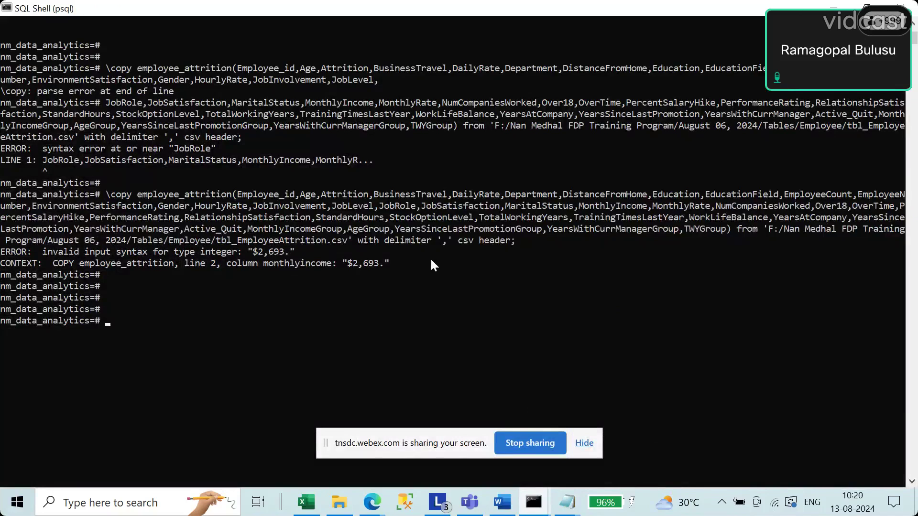
key("ctrl+v")
key("Return")
key("Return")
key("Return")
left_click_drag(50, 377, 2, 384)
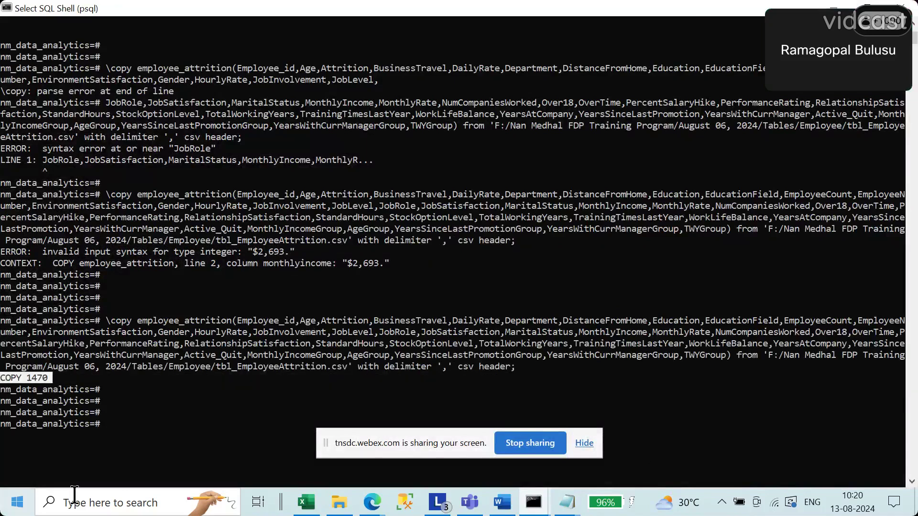
key("Return")
Run select count(1) from employee_attrition; to confirm the 1470-row count
type("sele")
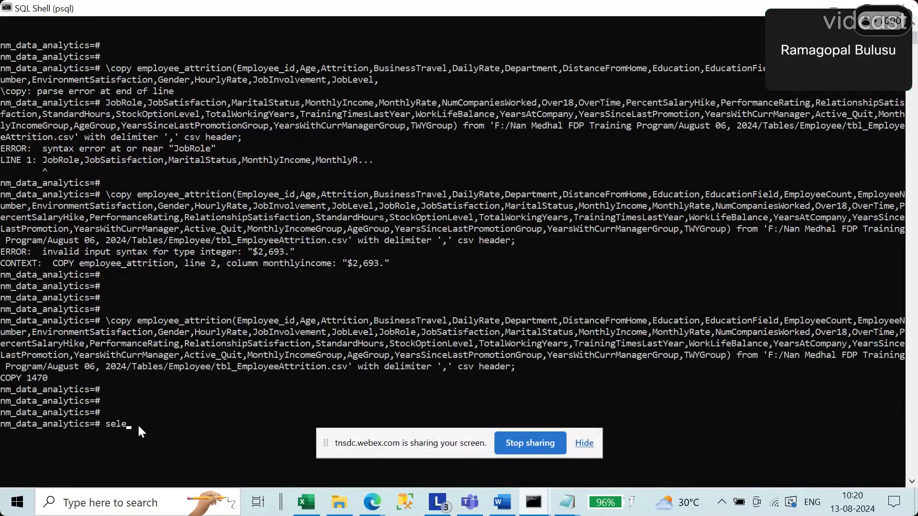
type("ct count(")
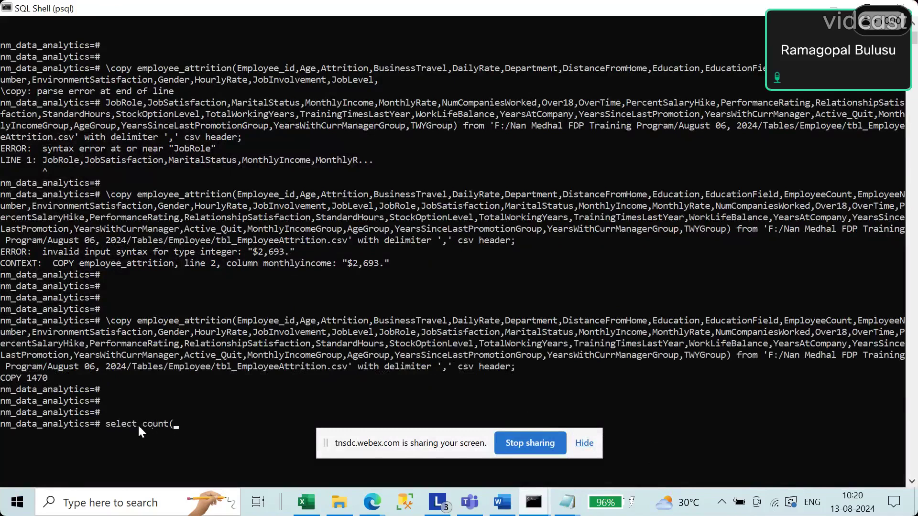
type("1) from")
left_click_drag(138, 320, 145, 321)
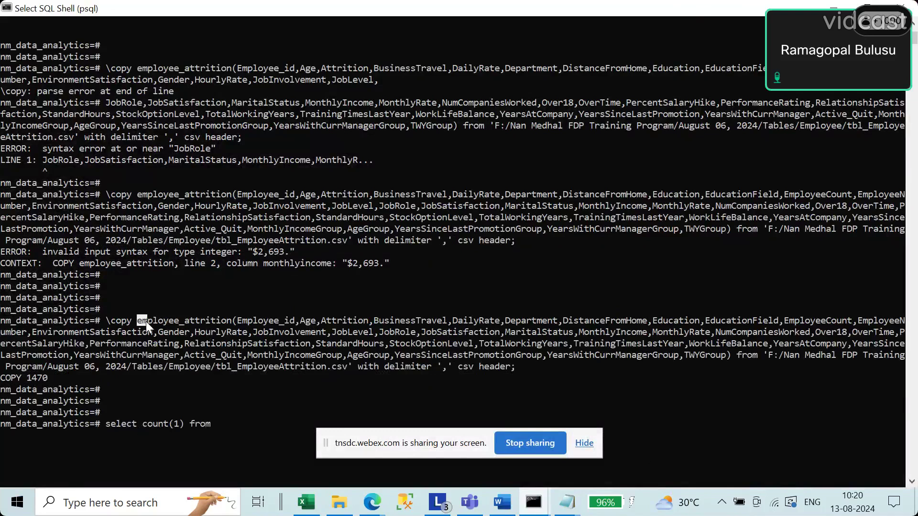
right_click(225, 322)
right_click(262, 432)
key("Return")
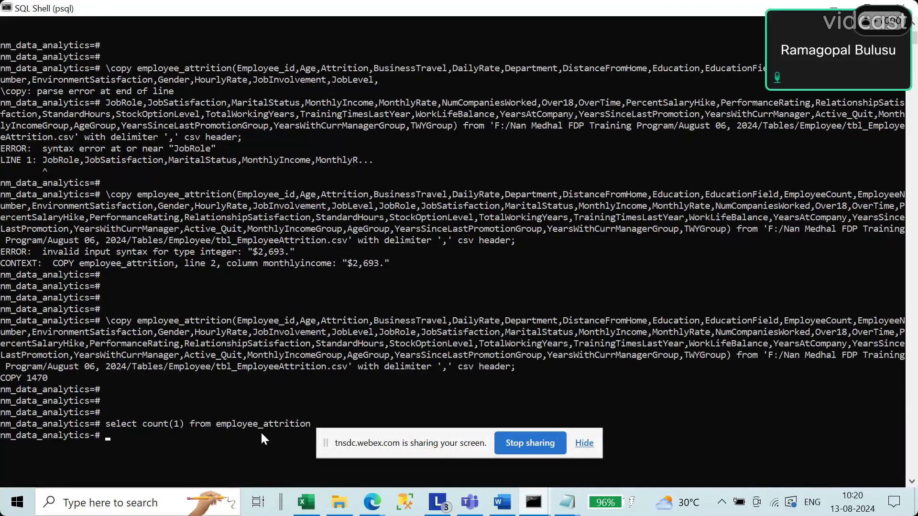
type(";")
key("Return")
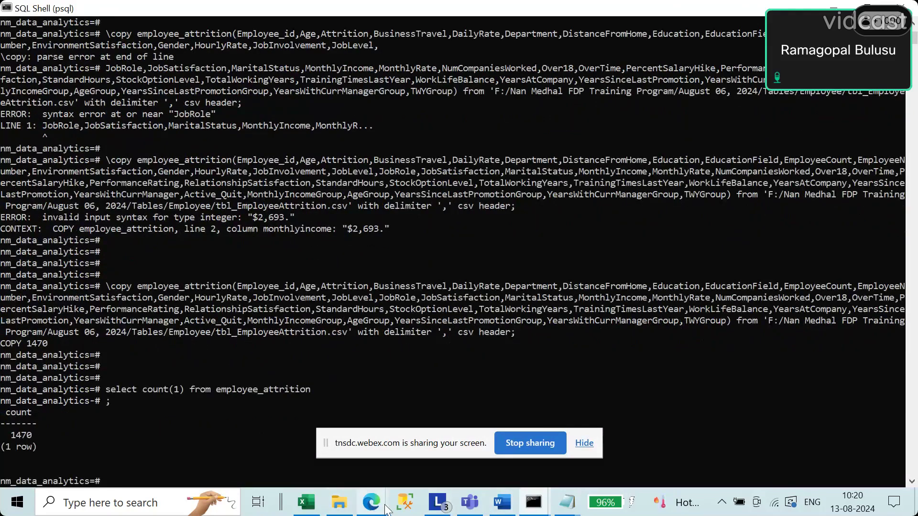
mouse_move(372, 502)
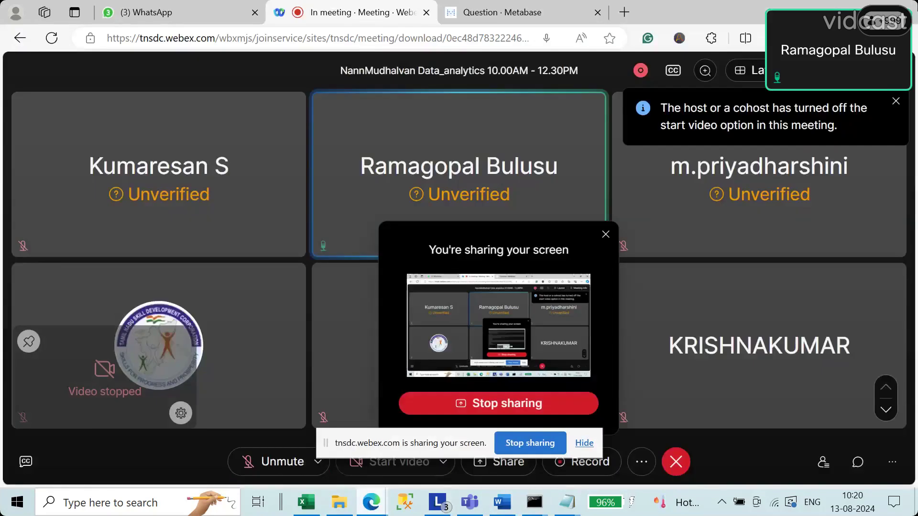
left_click(414, 457)
Refresh the count question to 1,470 and save it as 'Total Employees' in NM Data Analytics
left_click(504, 13)
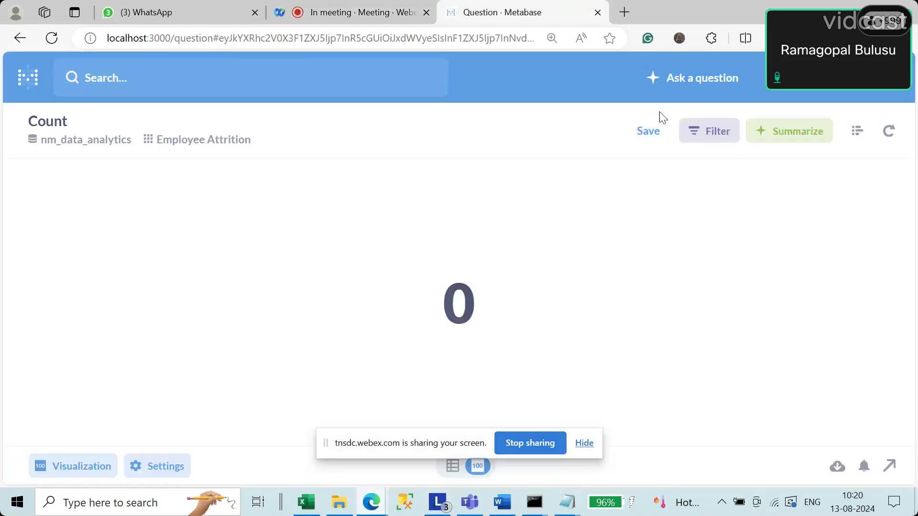
left_click(56, 40)
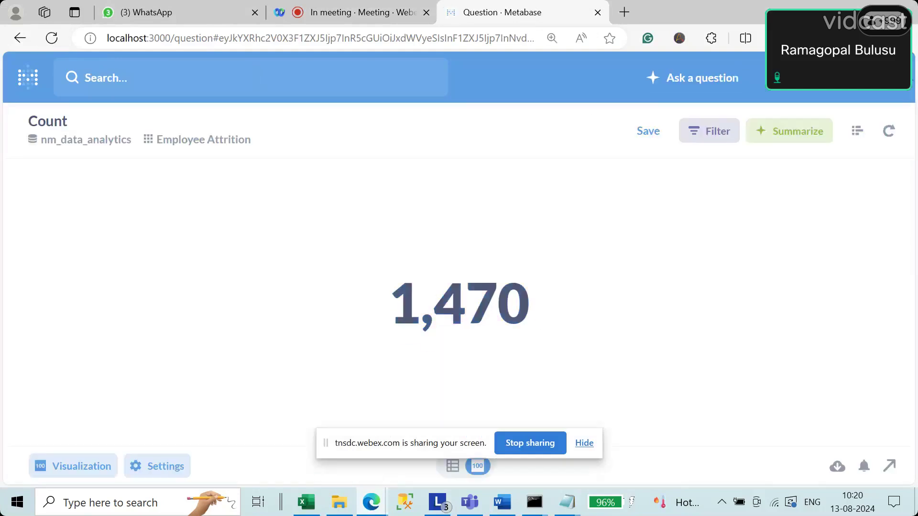
left_click(856, 130)
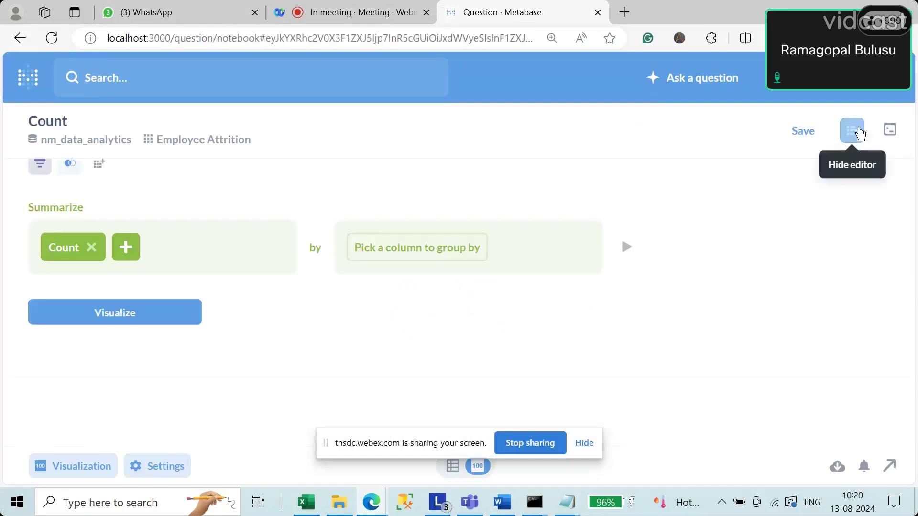
left_click(809, 136)
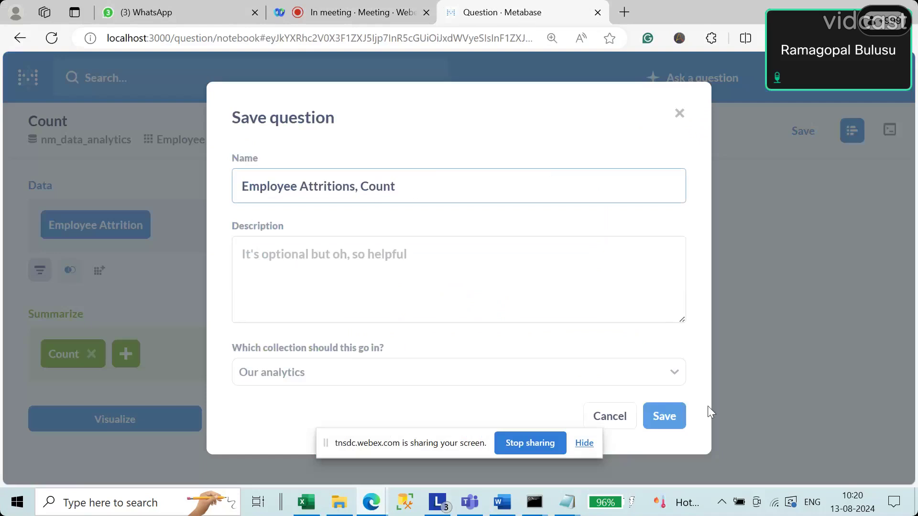
left_click_drag(407, 185, 38, 186)
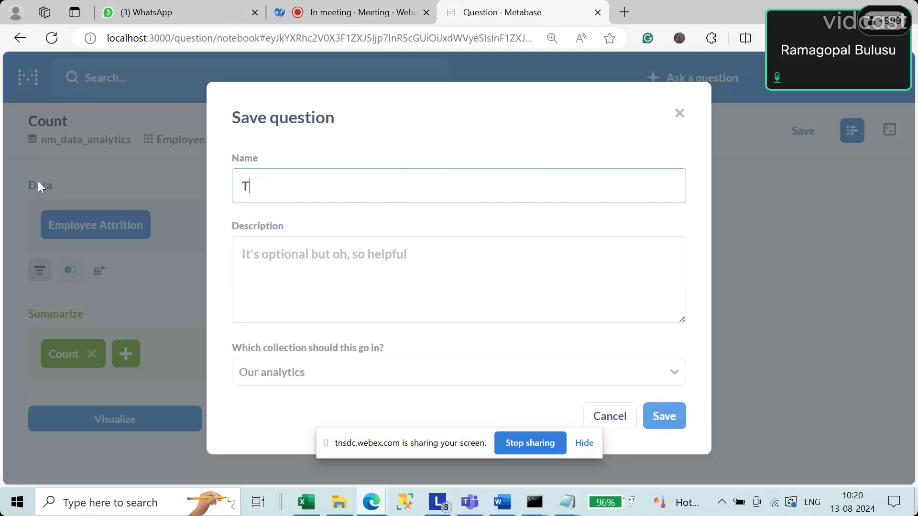
type("Total Employees")
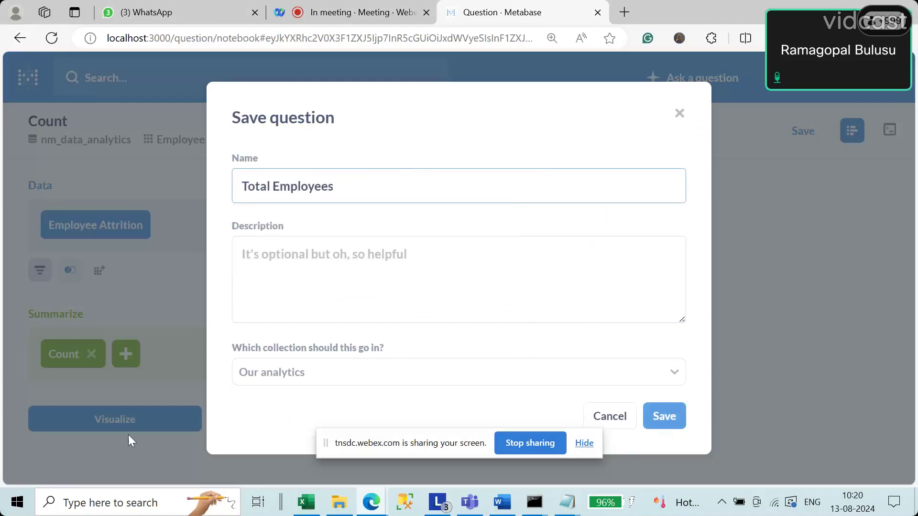
left_click(319, 375)
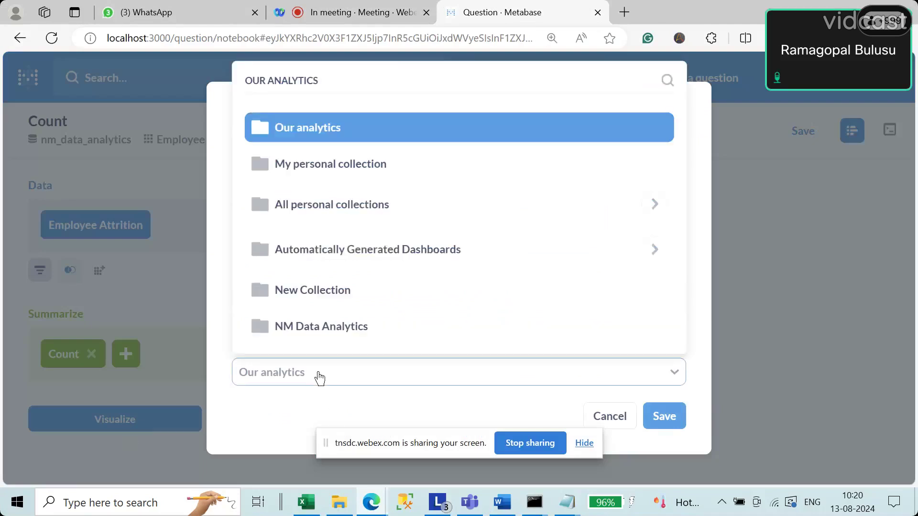
left_click(316, 330)
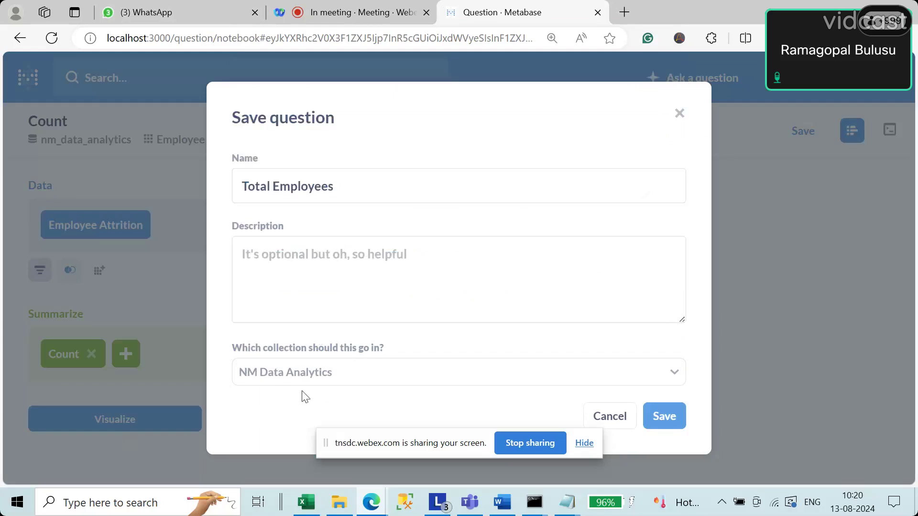
left_click(664, 417)
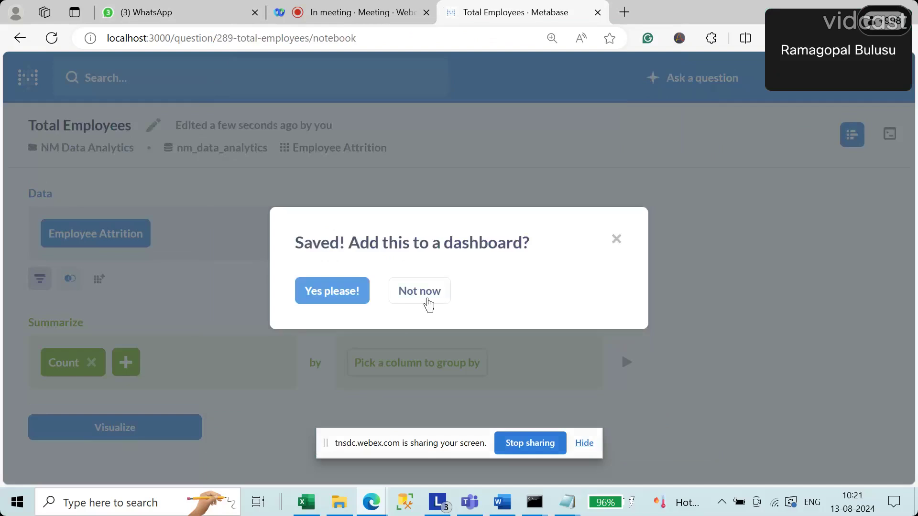
left_click(425, 298)
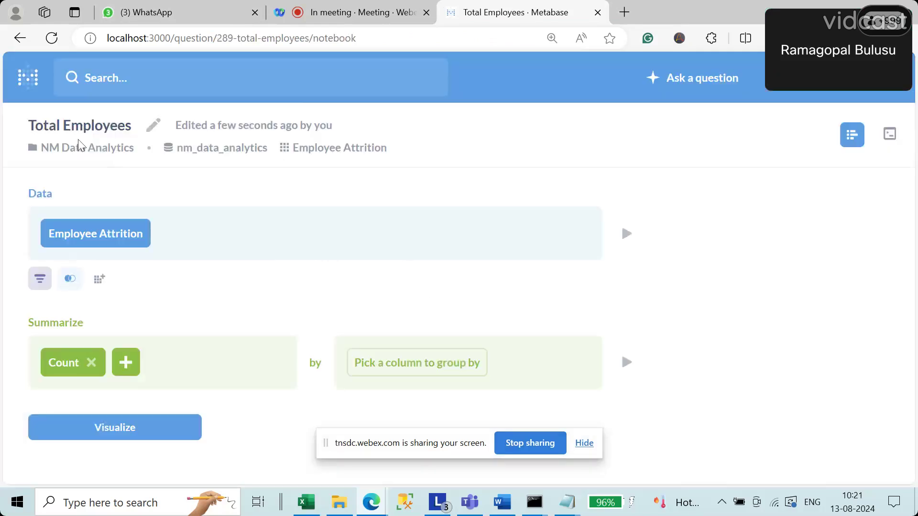
Create a new collection named 'Employee Attrition' inside the NM Data Analytics collection
left_click(28, 88)
scroll(268, 367, "down", 5)
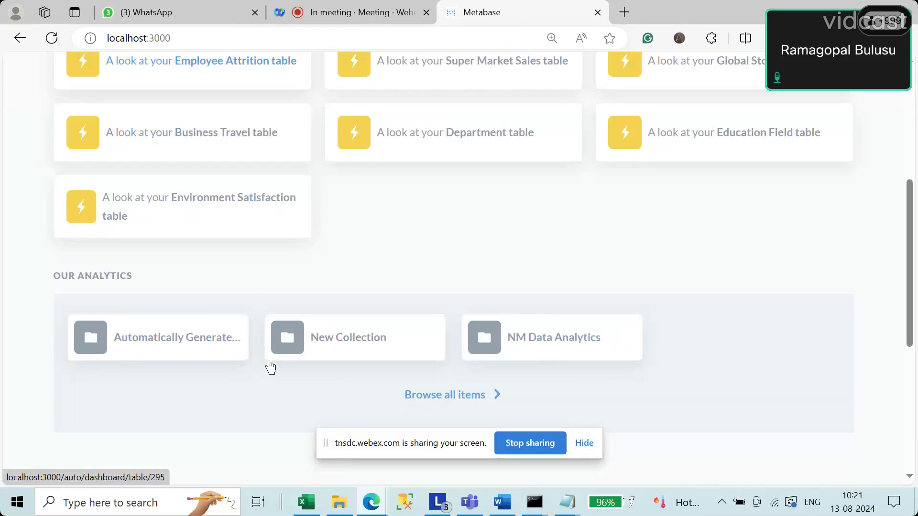
left_click(551, 347)
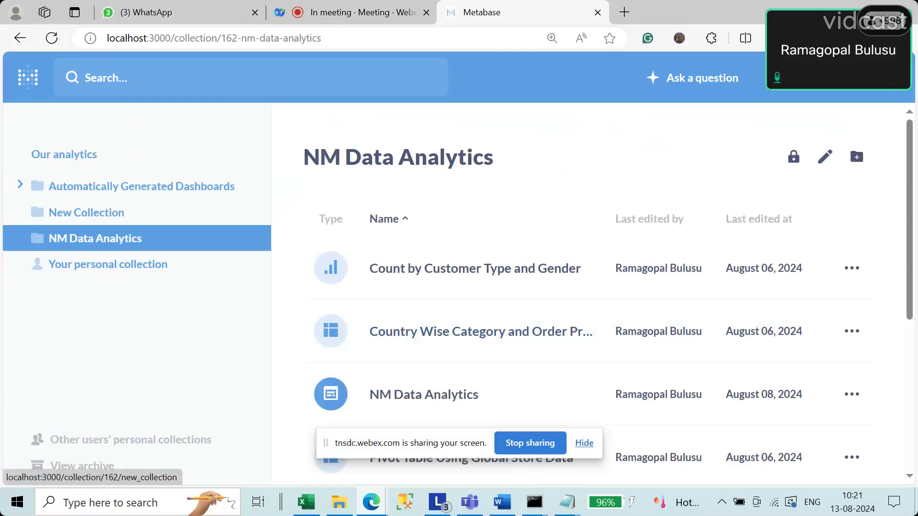
left_click(811, 92)
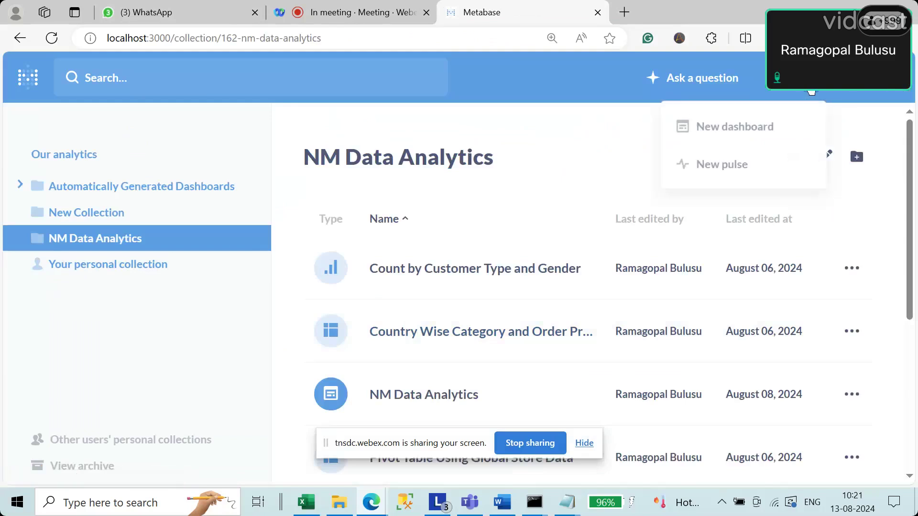
left_click(857, 156)
left_click(291, 187)
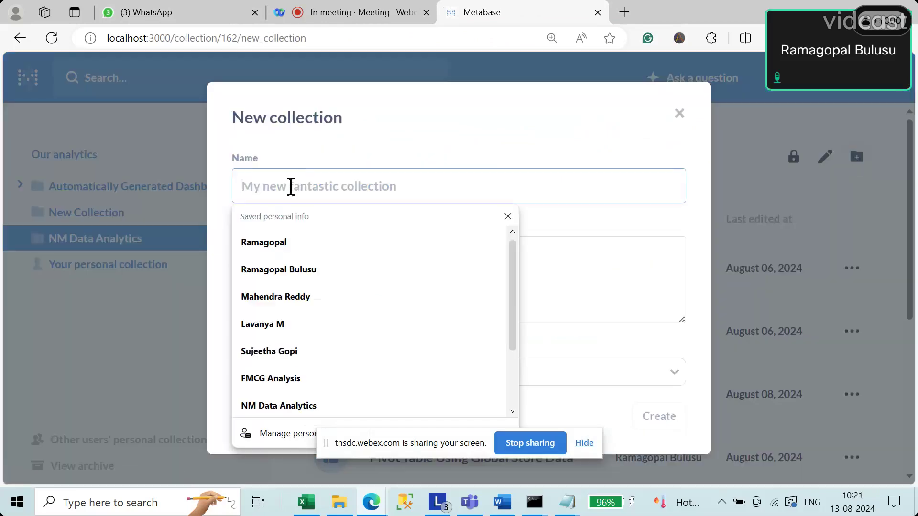
type("Em")
type("plo")
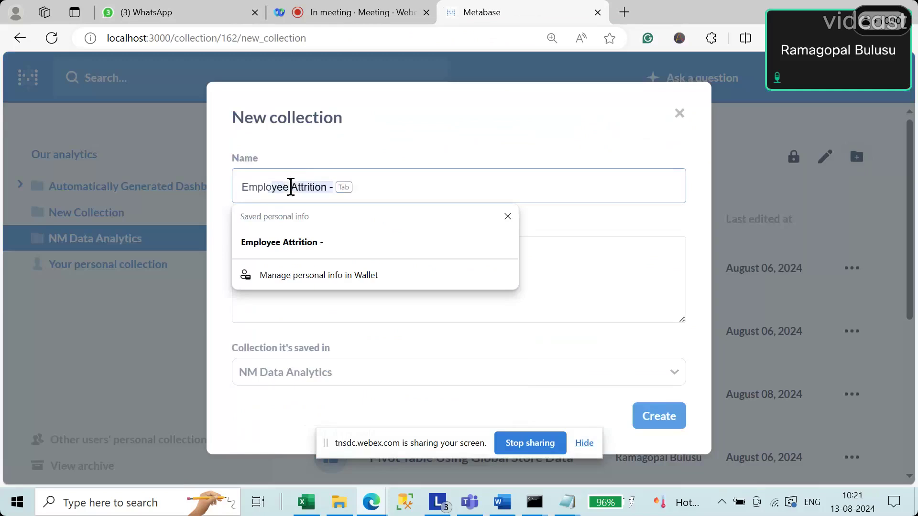
key("Tab")
key("BackSpace")
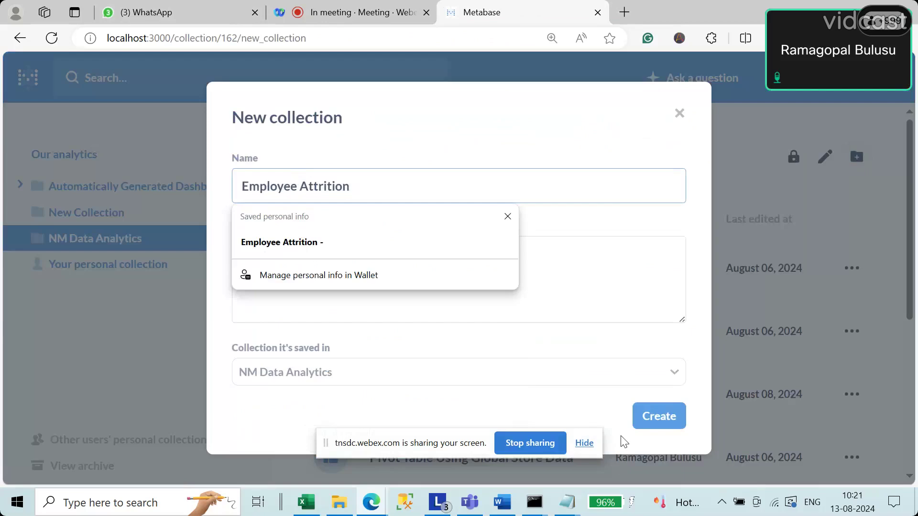
left_click(657, 423)
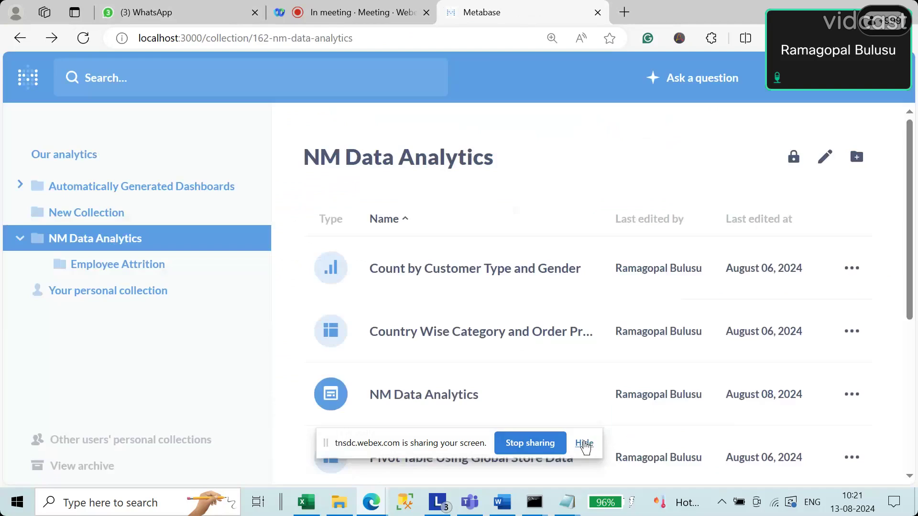
left_click(585, 442)
Check the new Employee Attrition collection and the Total Employees question, then return to NM Data Analytics
left_click(127, 262)
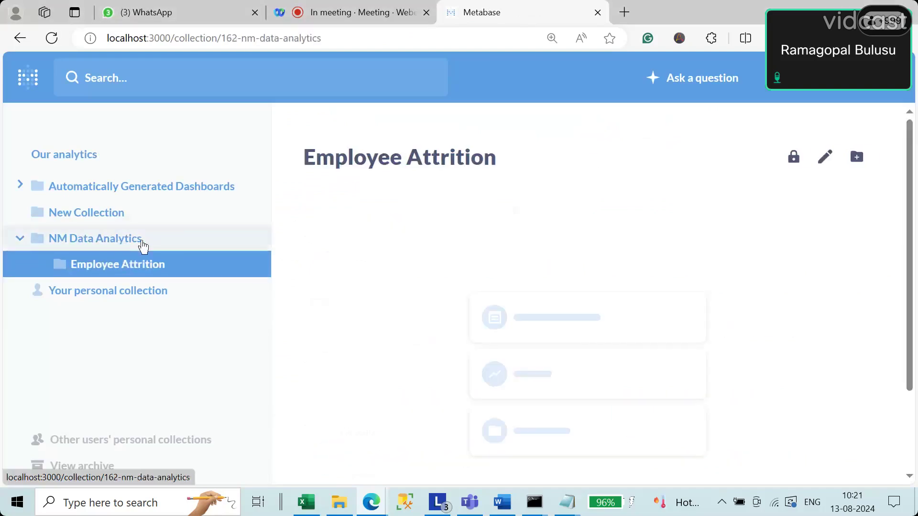
left_click(139, 240)
scroll(526, 335, "down", 5)
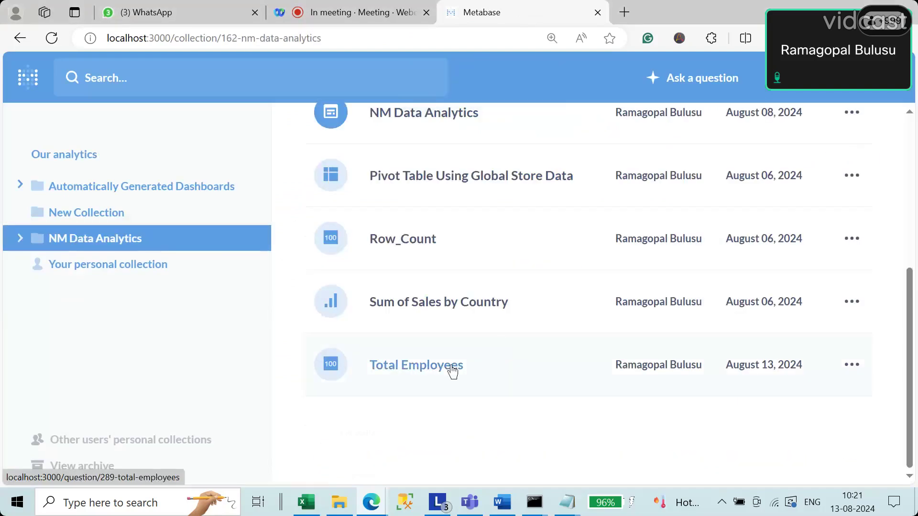
left_click(438, 377)
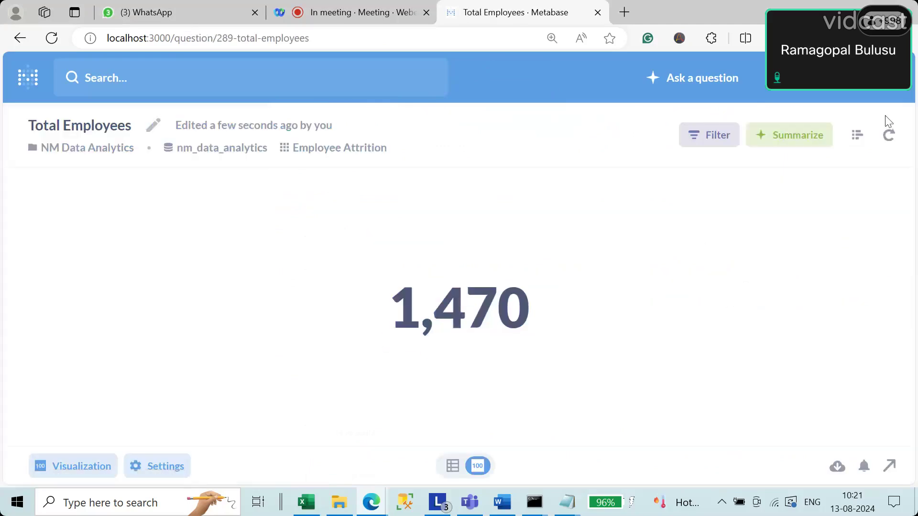
left_click(19, 39)
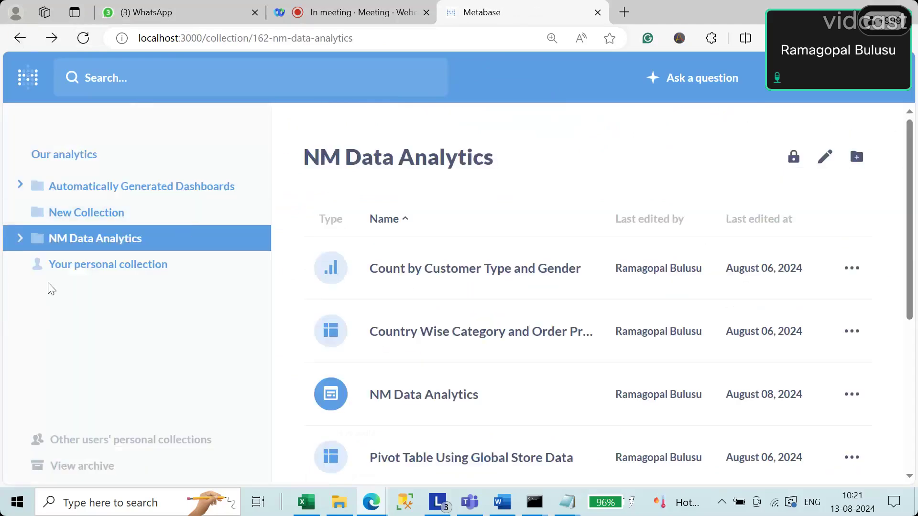
Try dragging Total Employees onto the Employee Attrition collection and check whether it arrived
left_click(20, 239)
scroll(330, 342, "down", 5)
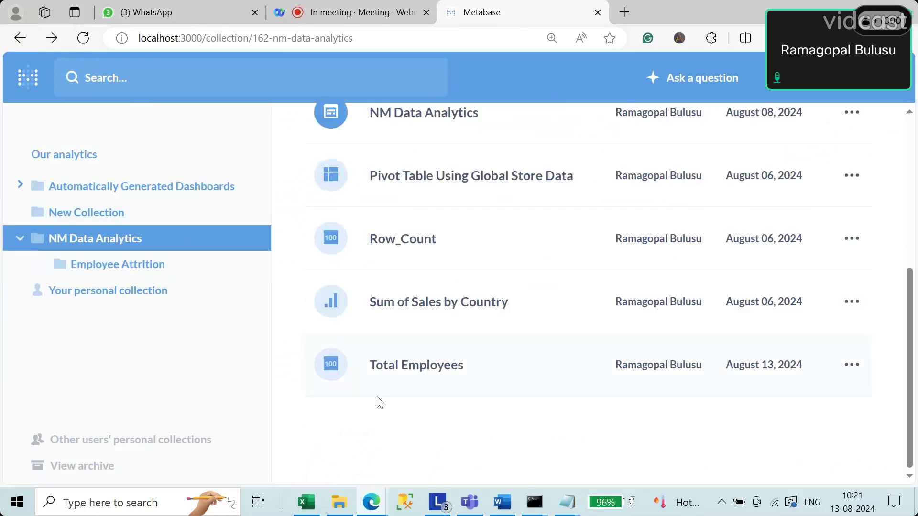
left_click_drag(417, 375, 147, 273)
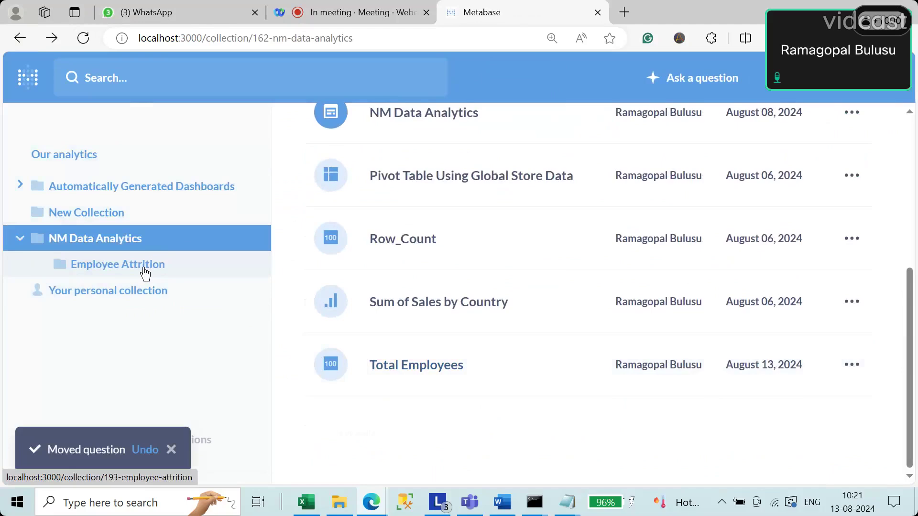
left_click(143, 268)
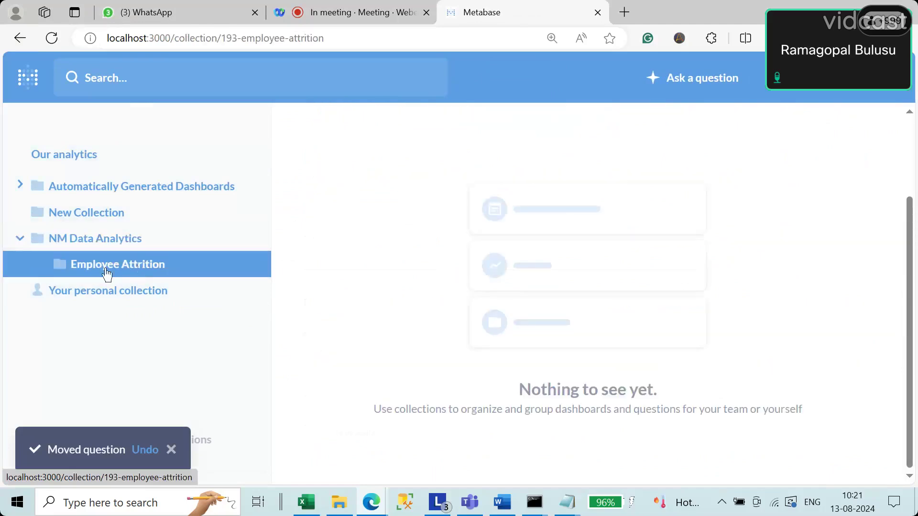
left_click(127, 247)
scroll(472, 353, "down", 4)
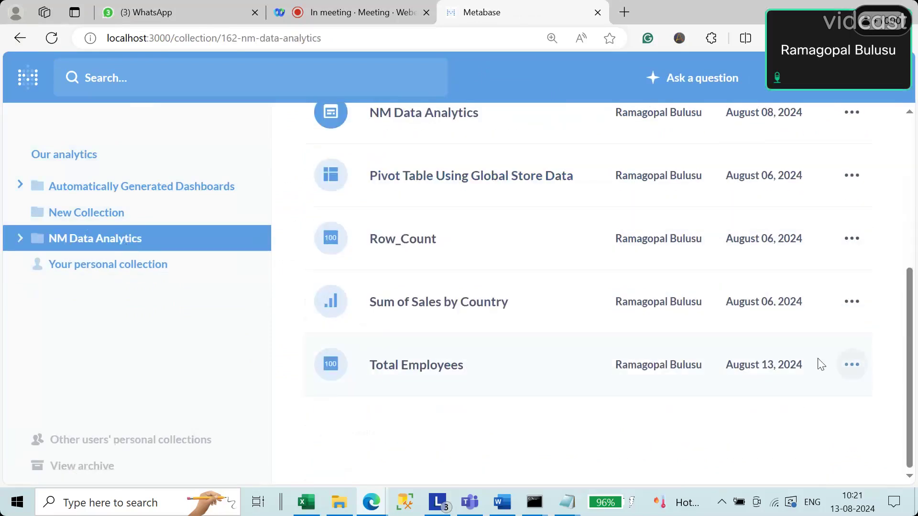
Move Total Employees to NM Data Analytics > Employee Attrition via Move this item, then open that collection
left_click(852, 368)
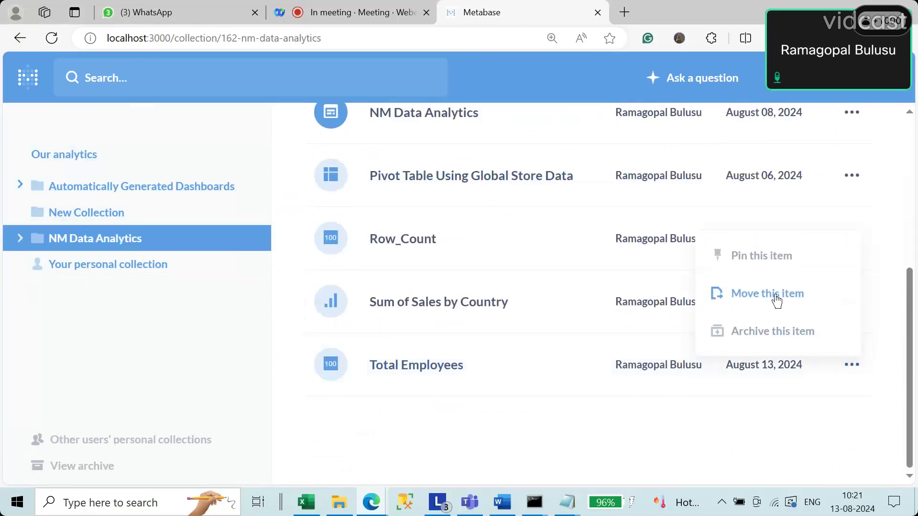
left_click(774, 296)
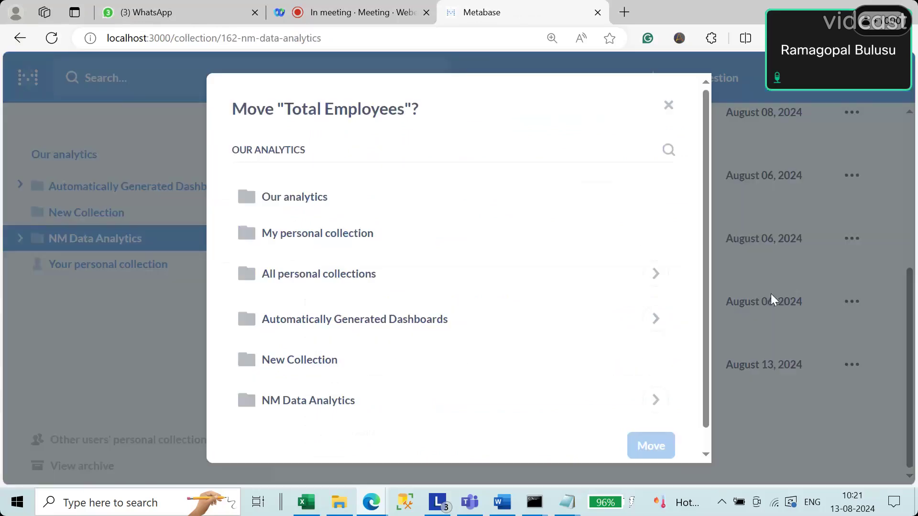
left_click(656, 401)
left_click(315, 303)
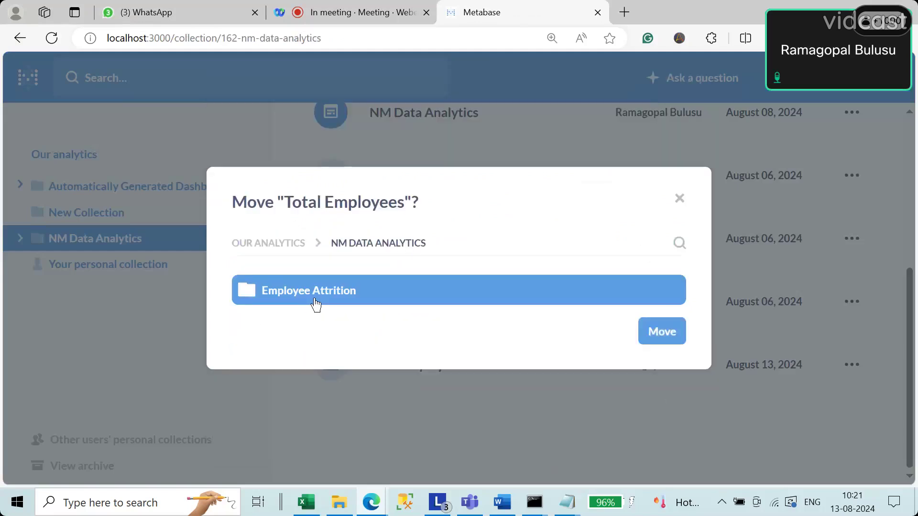
left_click(666, 335)
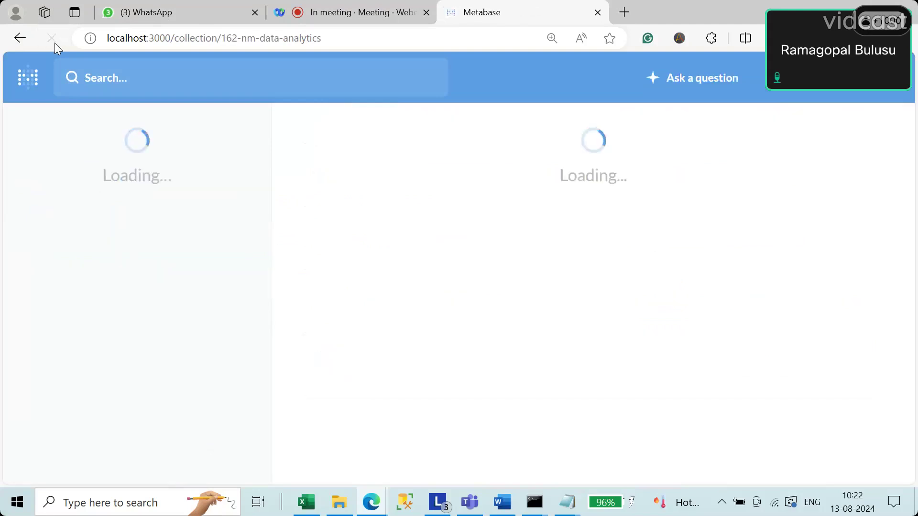
left_click(130, 265)
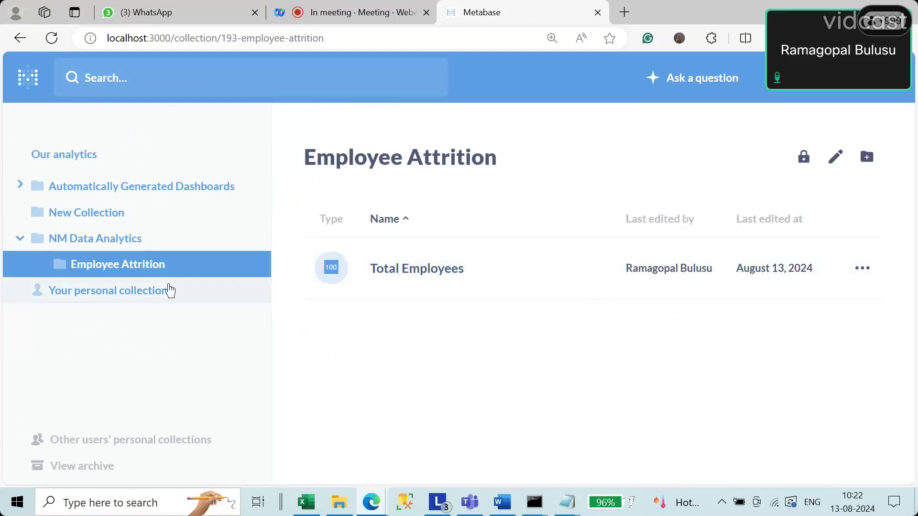
Start a simple question on the nm_data_analytics Employee Attrition table in the notebook editor
left_click(704, 85)
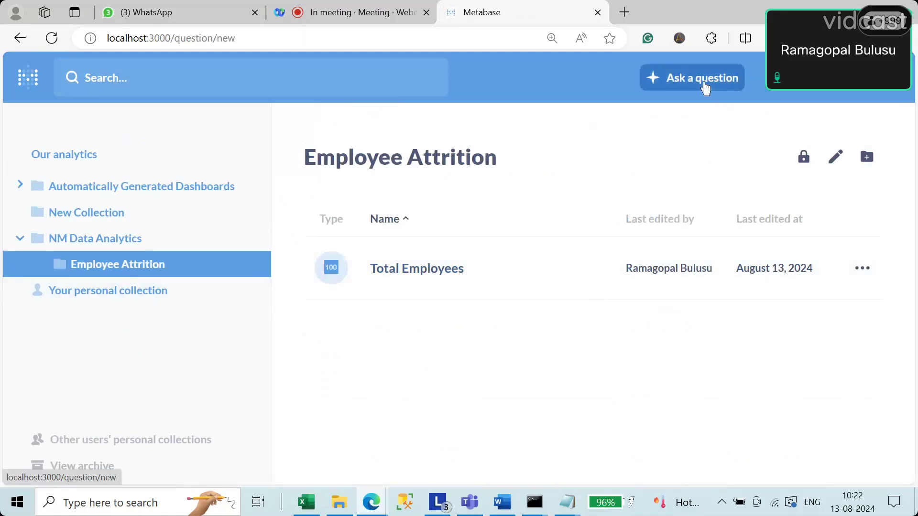
left_click(199, 327)
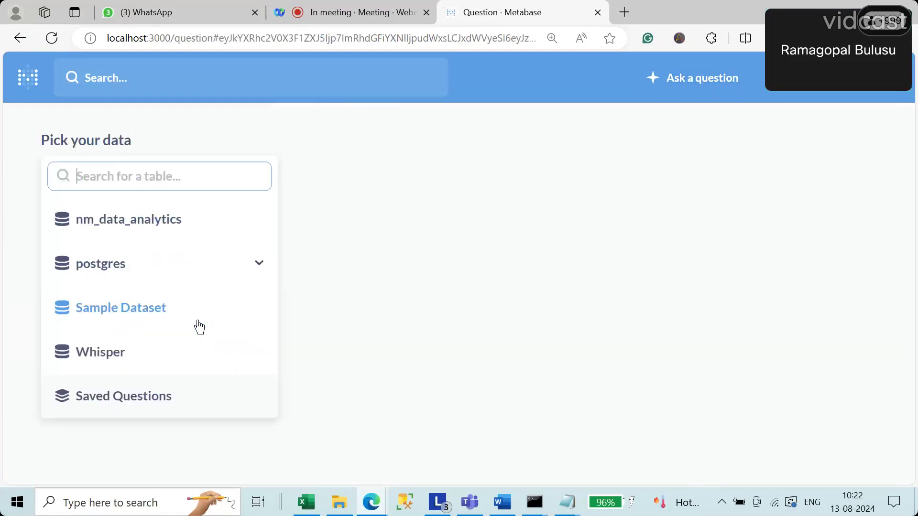
left_click(145, 221)
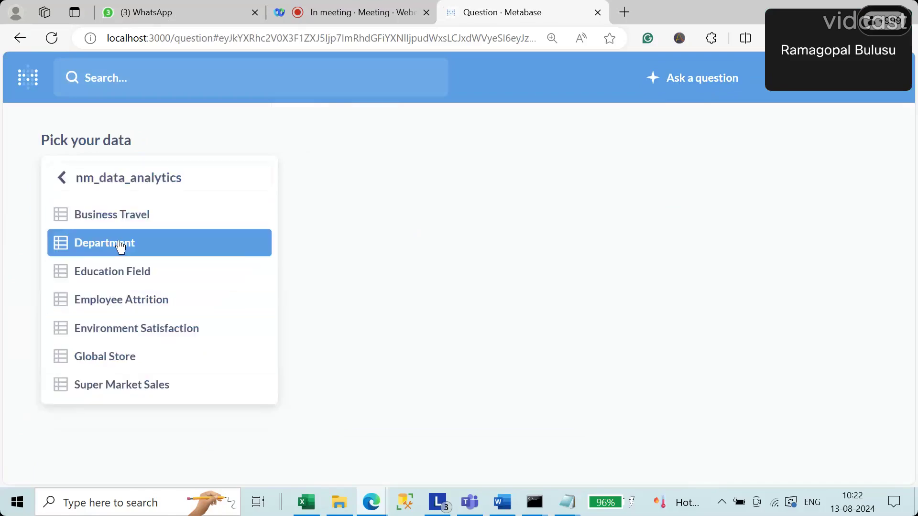
left_click(124, 301)
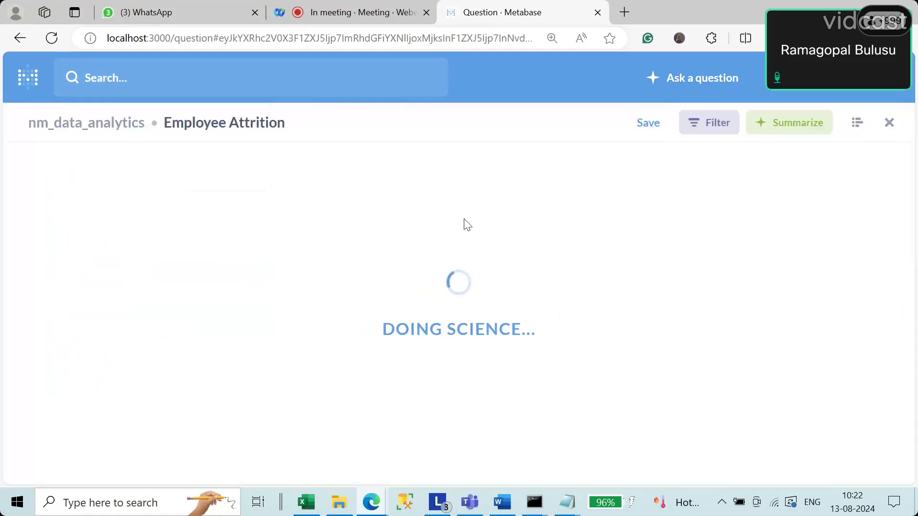
left_click(852, 123)
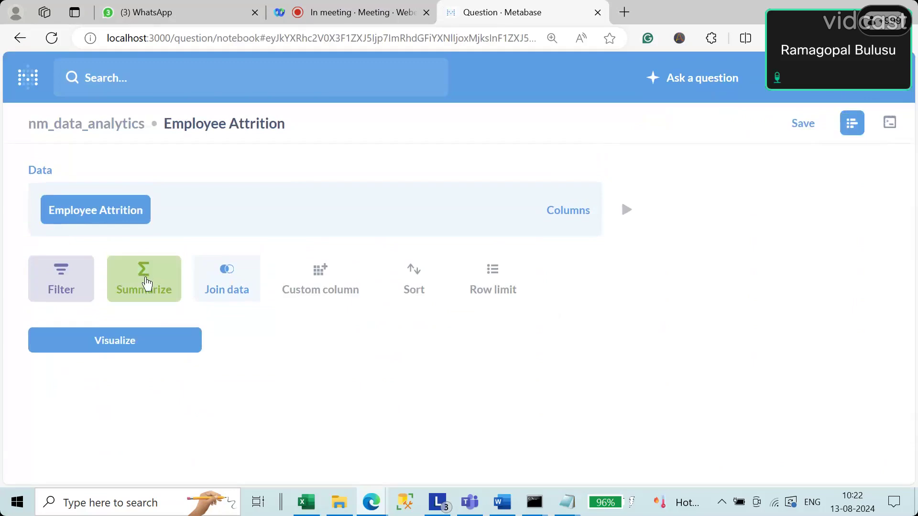
Summarize the count of rows grouped by Gender and bring up the save dialog
left_click(143, 285)
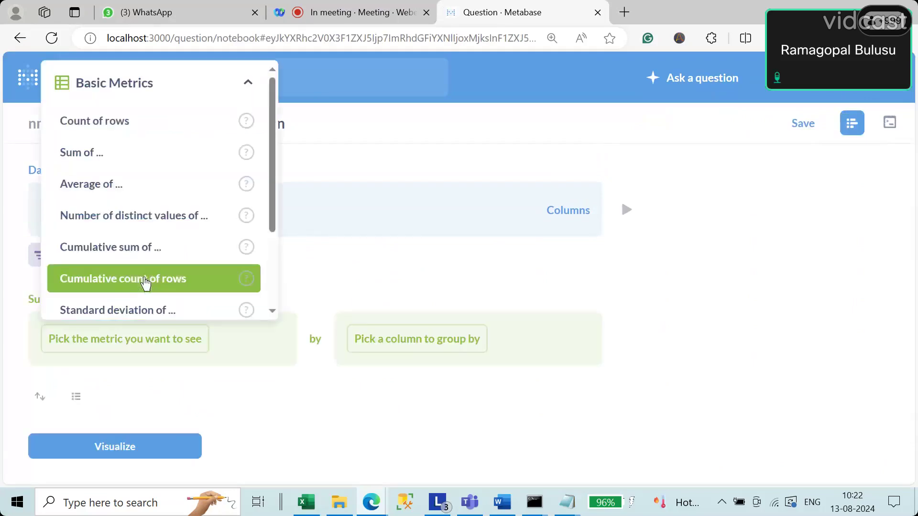
left_click(110, 133)
left_click(403, 360)
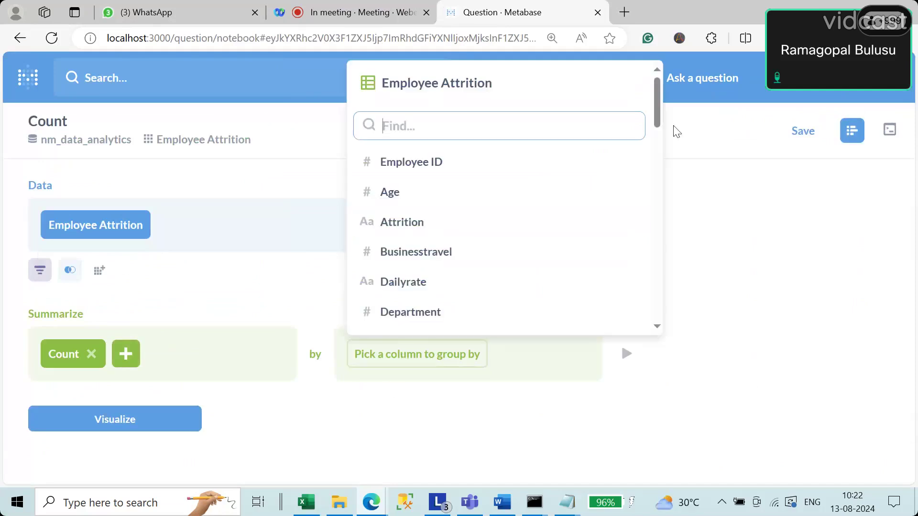
left_click_drag(658, 116, 655, 168)
left_click(396, 266)
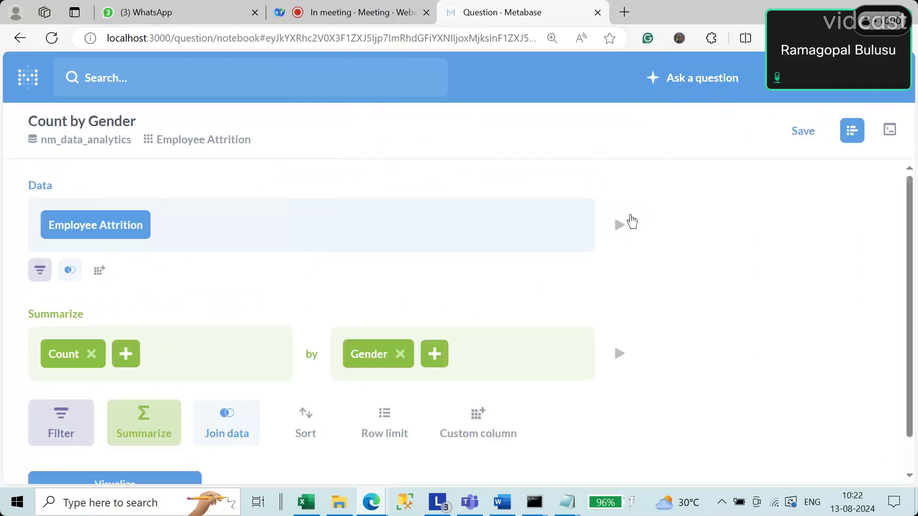
scroll(122, 444, "down", 2)
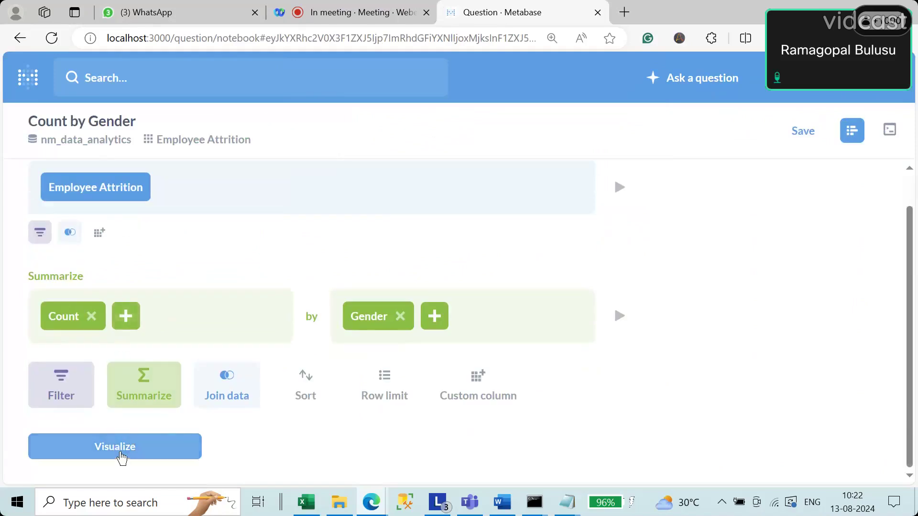
left_click(808, 136)
Save the question as 'Gender Wise Employee Details' in NM Data Analytics > Employee Attrition, skipping the dashboard
left_click_drag(532, 186, 145, 188)
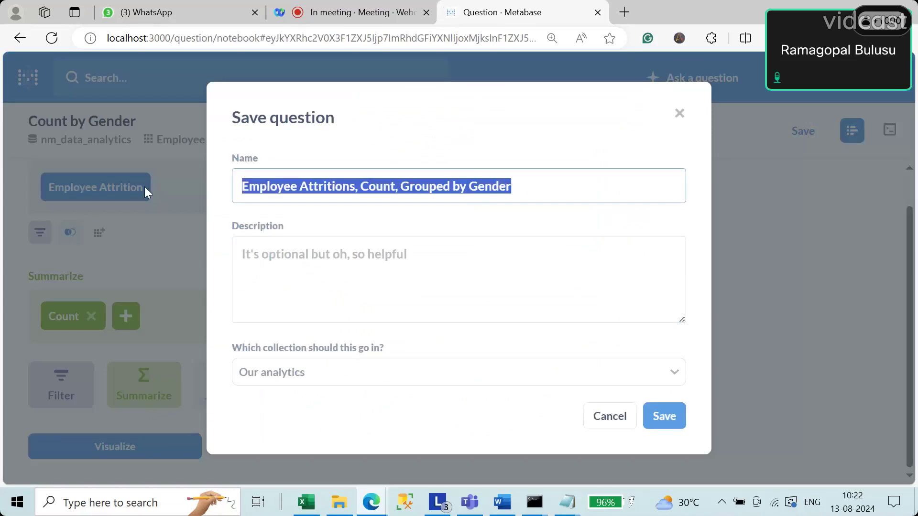
type("D")
key("BackSpace")
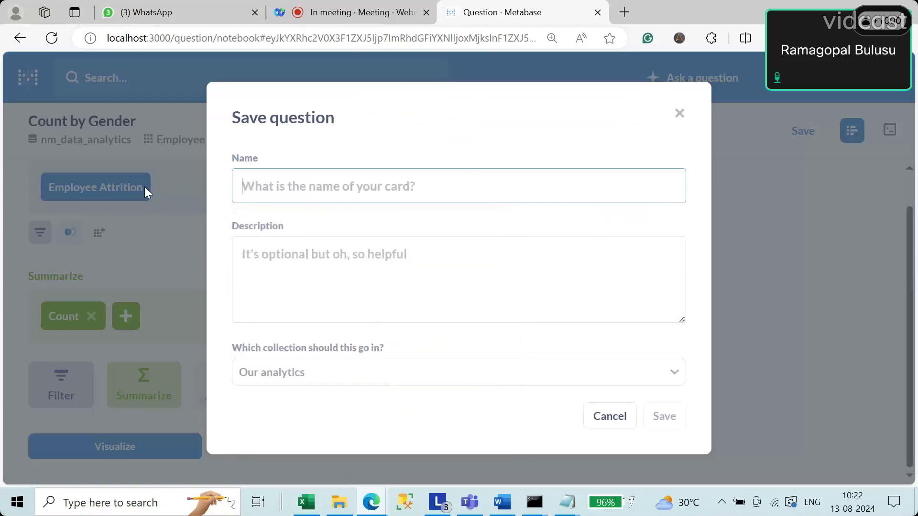
type("Gender Wise Em")
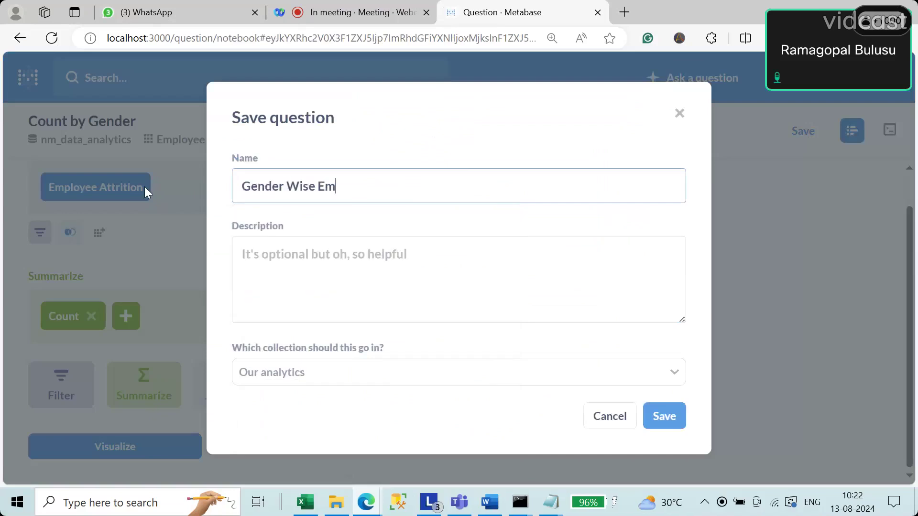
type("ployee Details")
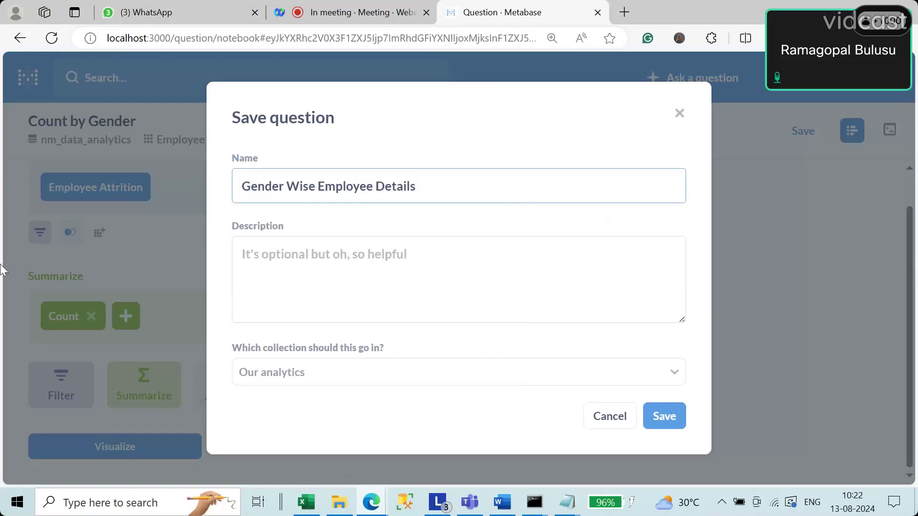
left_click(286, 378)
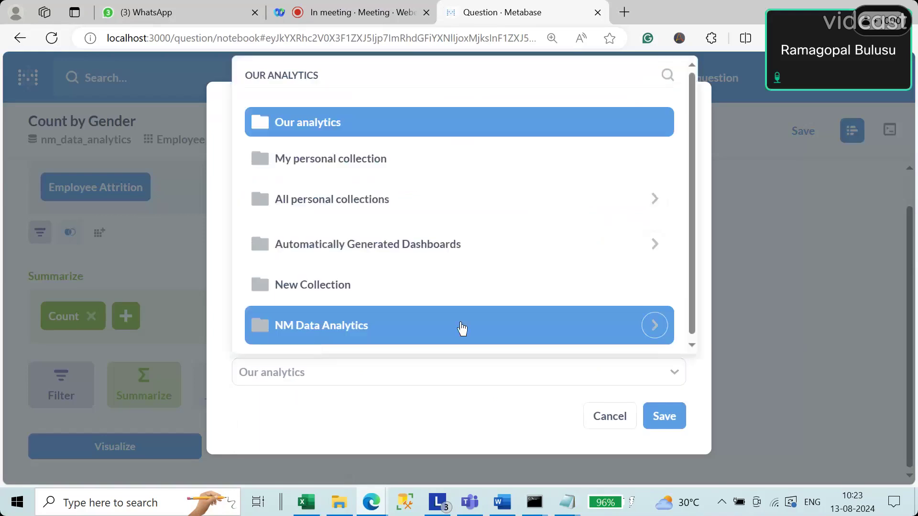
left_click(654, 326)
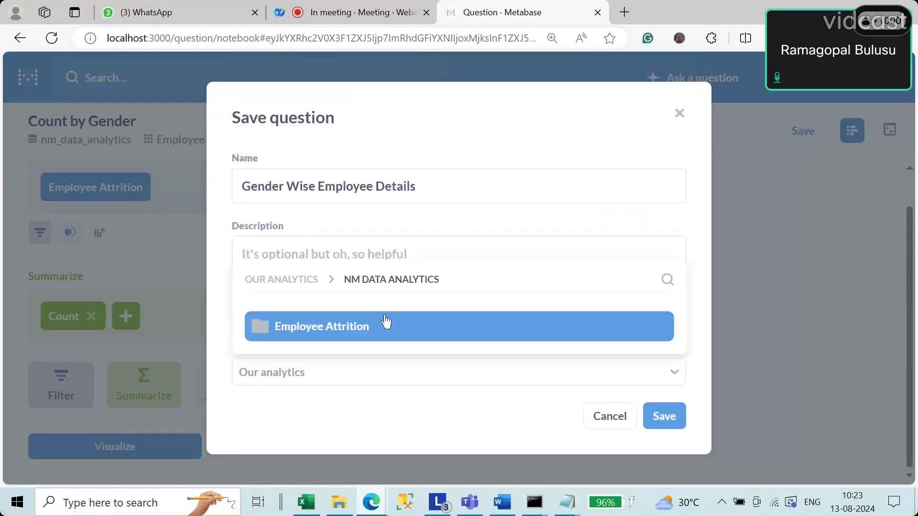
left_click(361, 327)
left_click(665, 419)
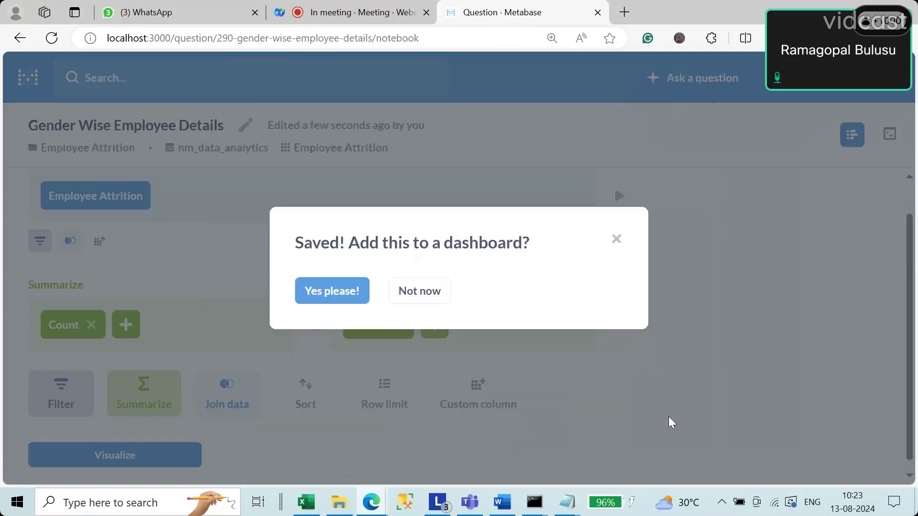
left_click(427, 294)
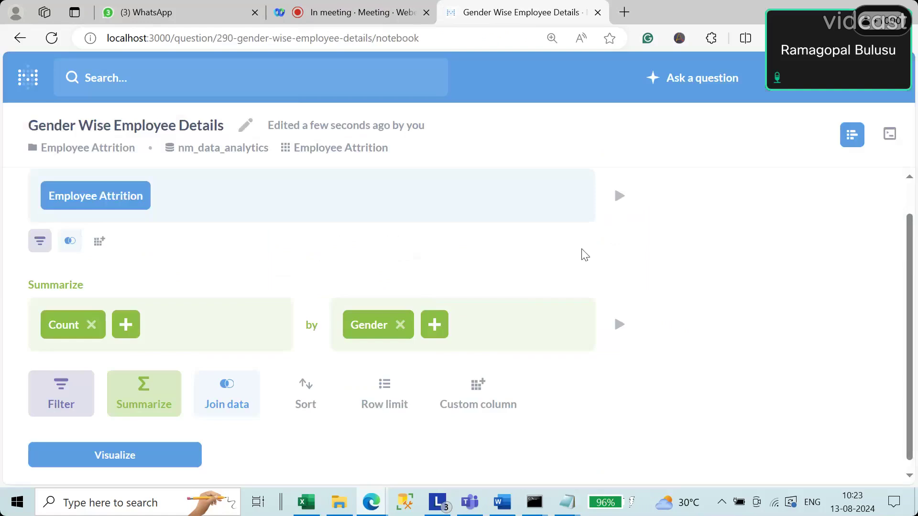
Retitle the Count column 'Employee Count' and replace the saved Gender Wise Employee Details question
left_click(117, 460)
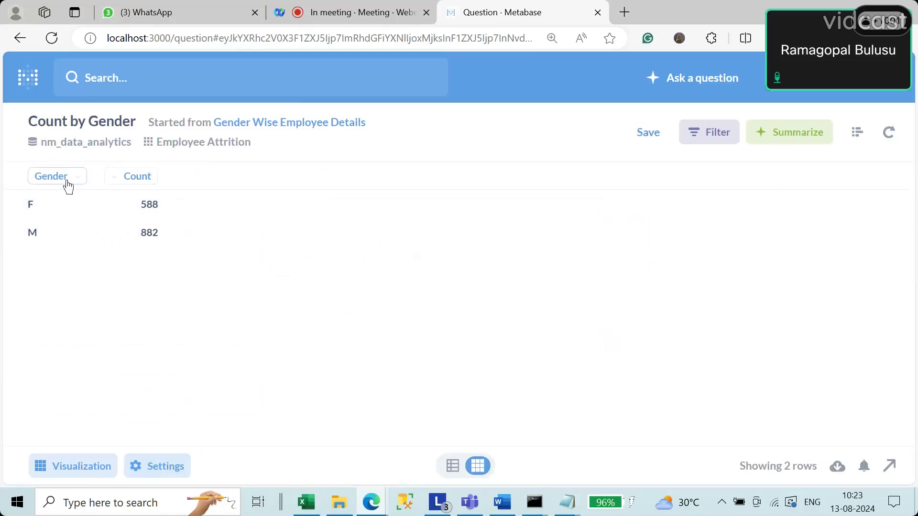
left_click(157, 475)
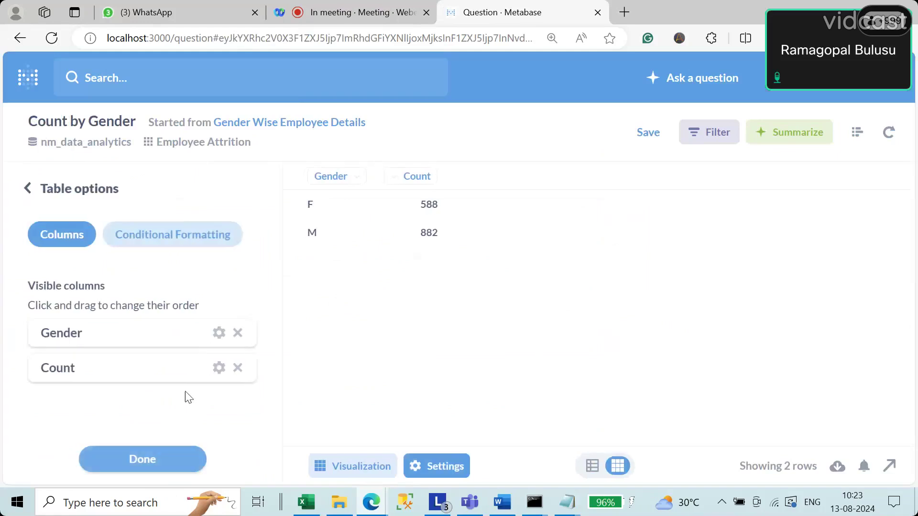
left_click(221, 334)
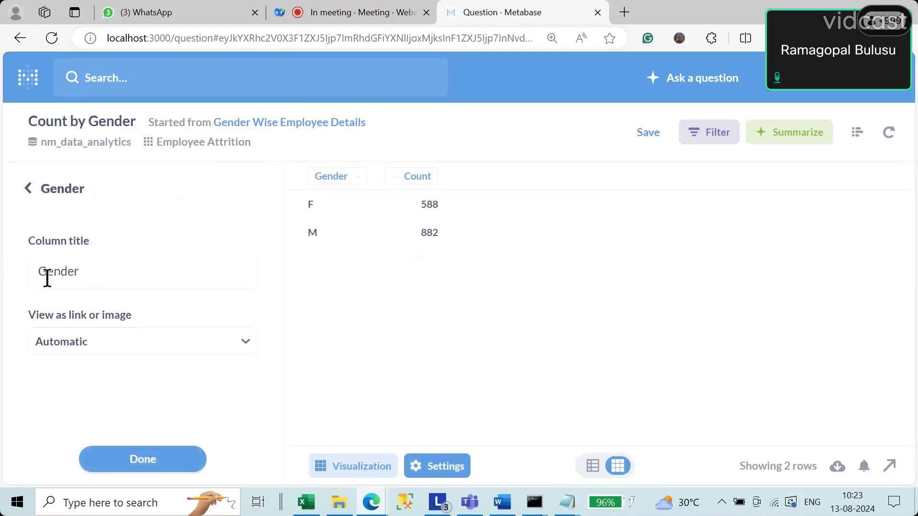
left_click(27, 188)
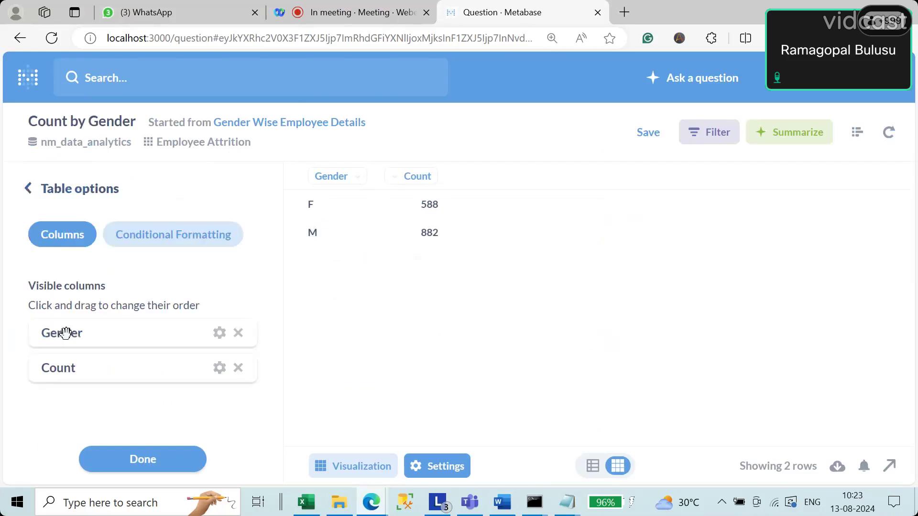
left_click(220, 368)
left_click_drag(102, 270, 2, 268)
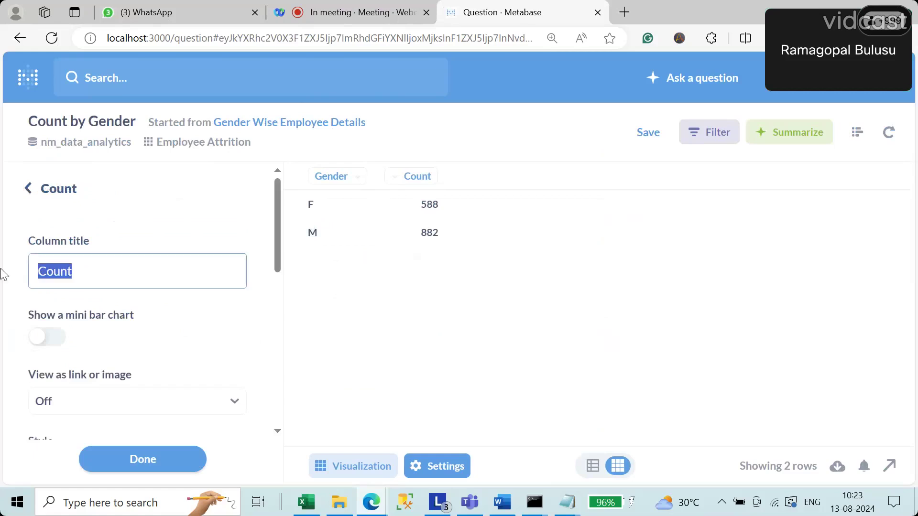
type("T")
type("o")
type("Emplo")
type("yee Co")
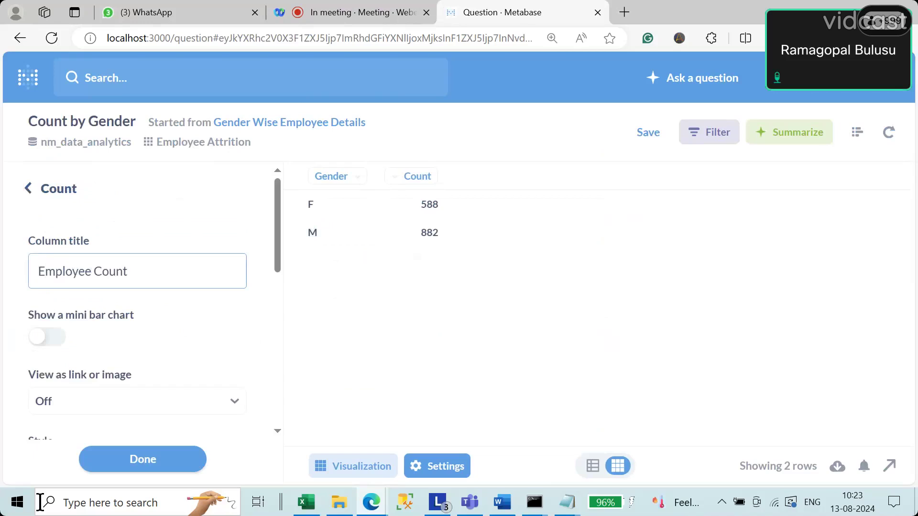
left_click(139, 469)
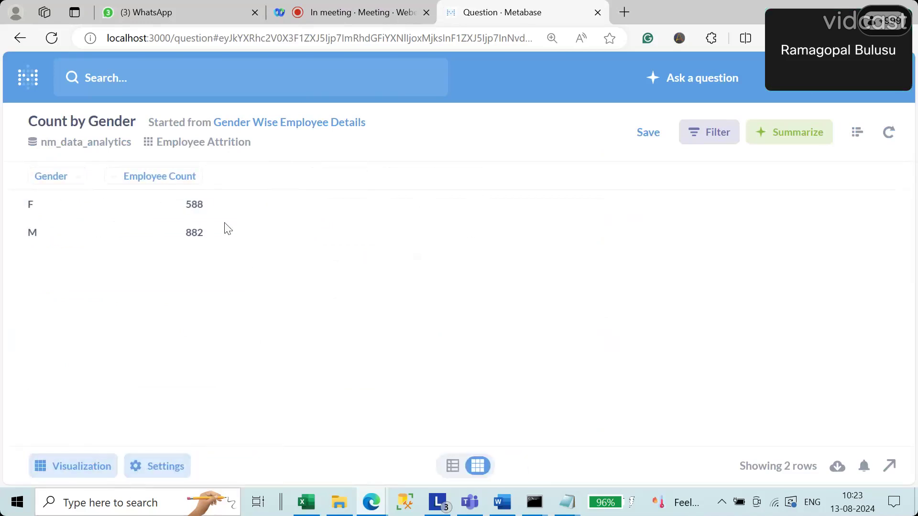
left_click(649, 134)
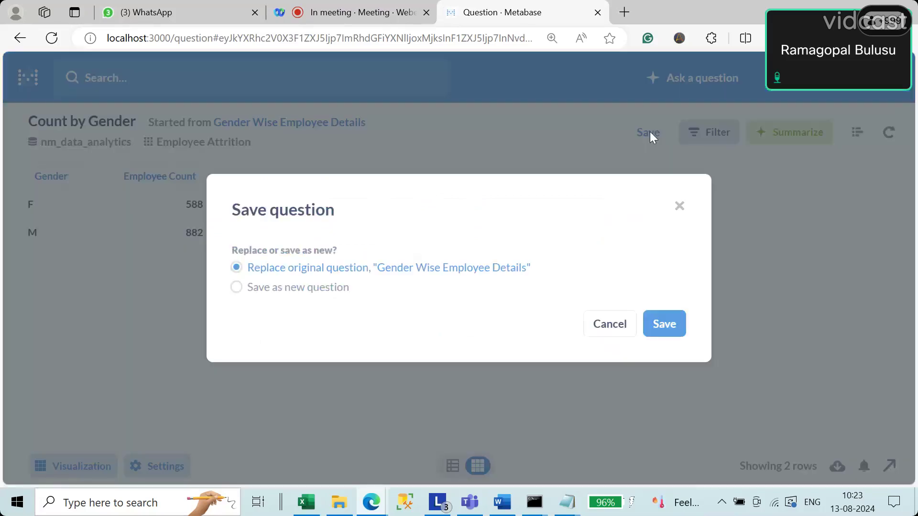
left_click(666, 325)
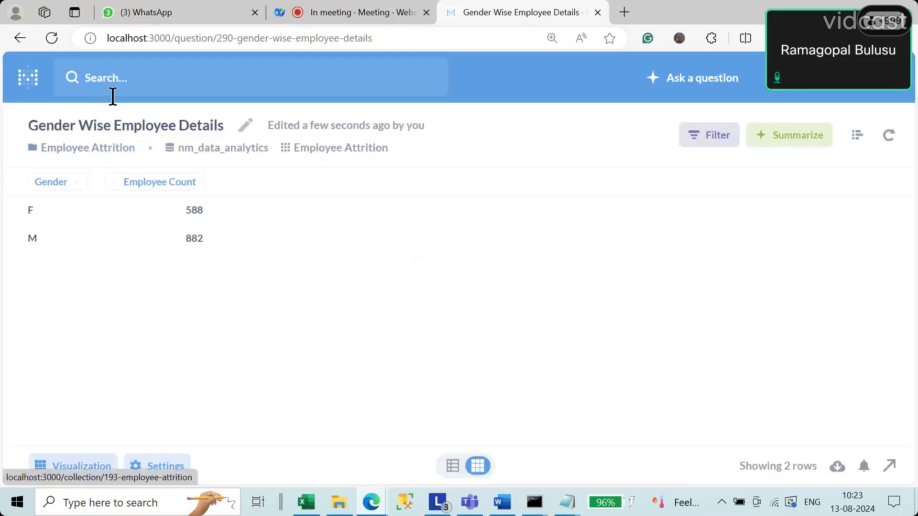
Begin a new simple question in Metabase, then switch to File Explorer's Employee tables folder
left_click(722, 81)
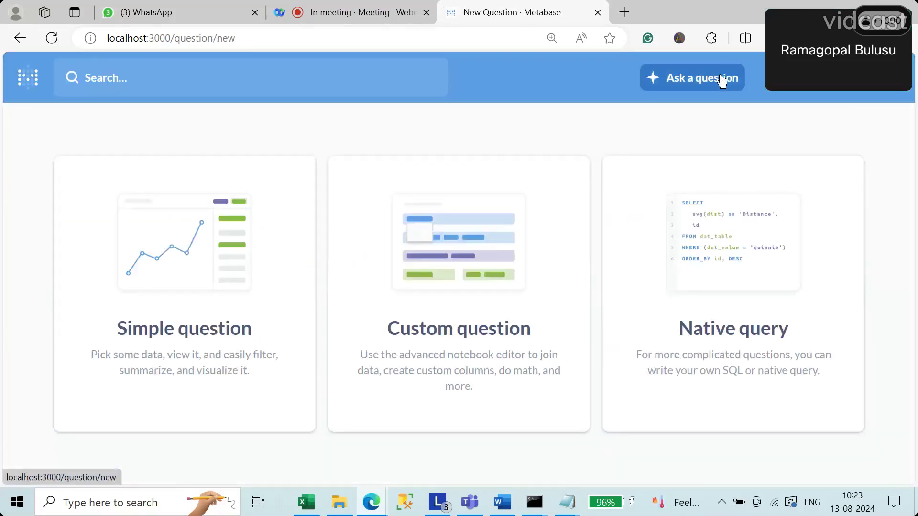
left_click(207, 338)
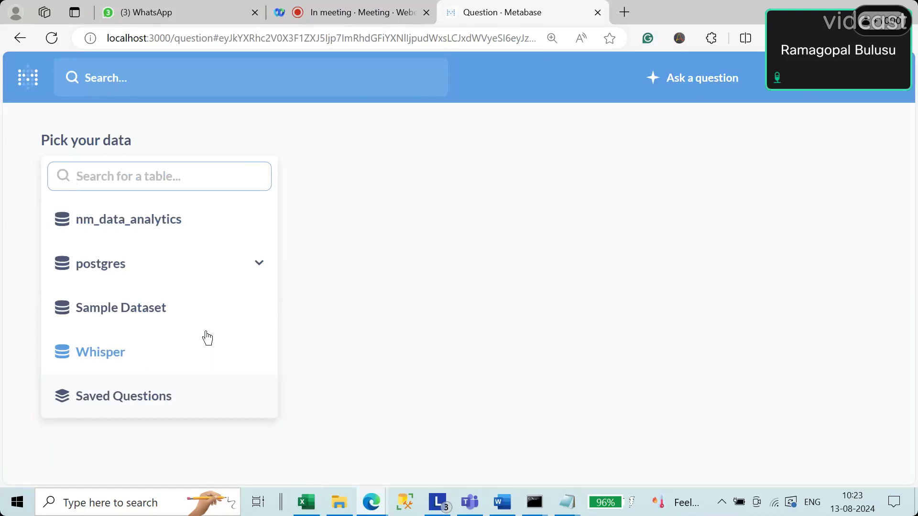
left_click(347, 509)
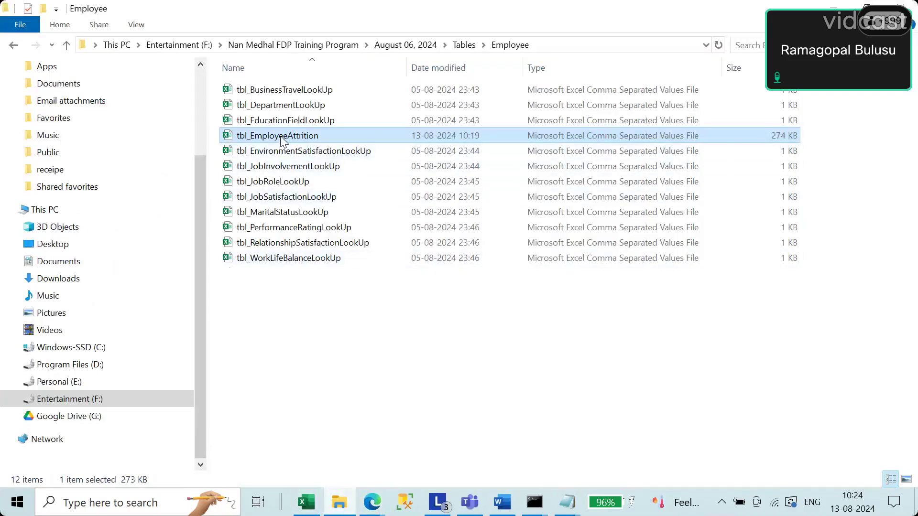
Bring up tbl_EmployeeAttrition in Excel and scroll across to inspect the Gender values in M2:M7
key("alt+Tab")
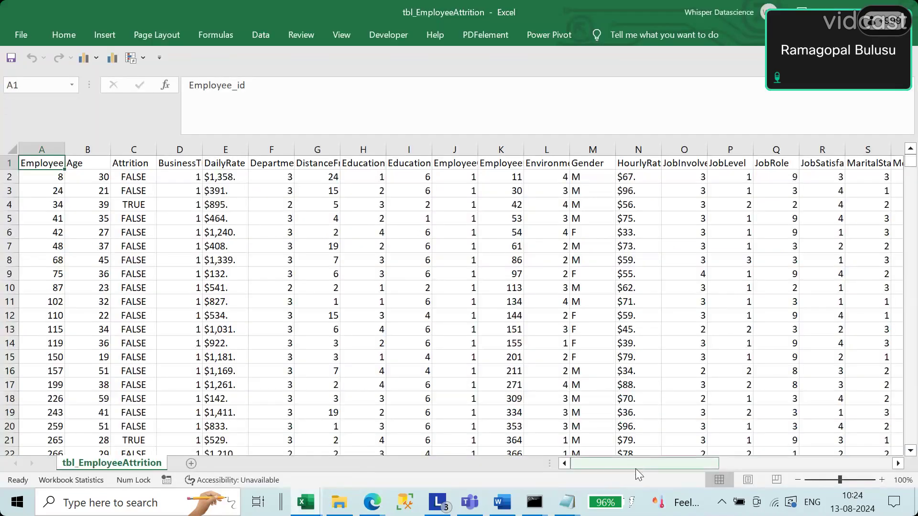
left_click_drag(636, 464, 899, 468)
left_click_drag(837, 463, 665, 464)
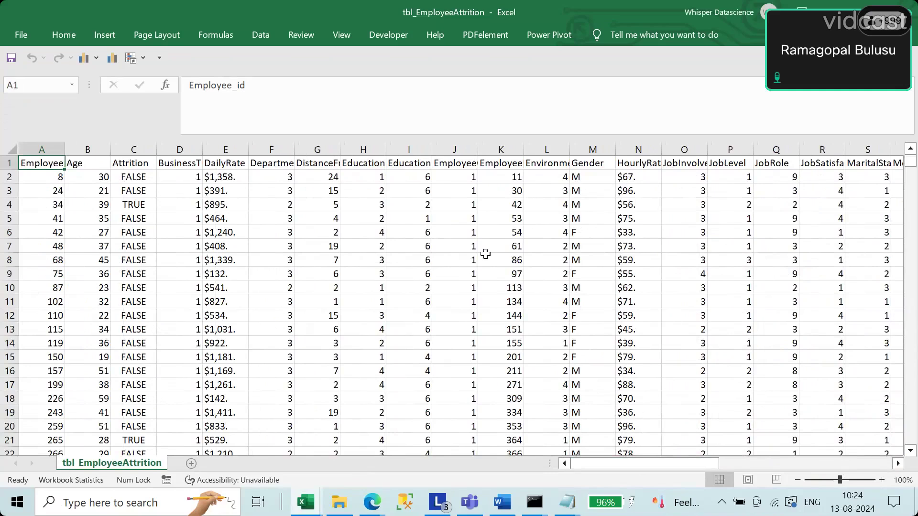
left_click_drag(580, 180, 591, 246)
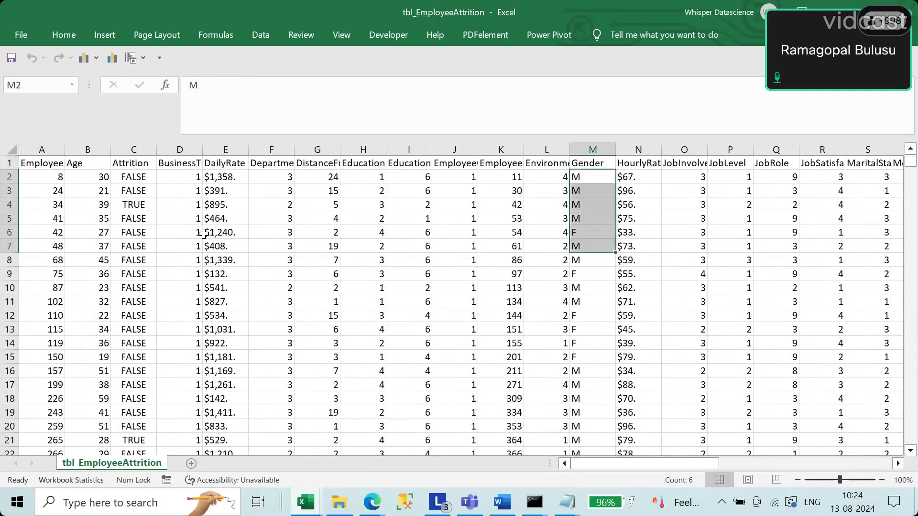
left_click_drag(675, 469, 858, 467)
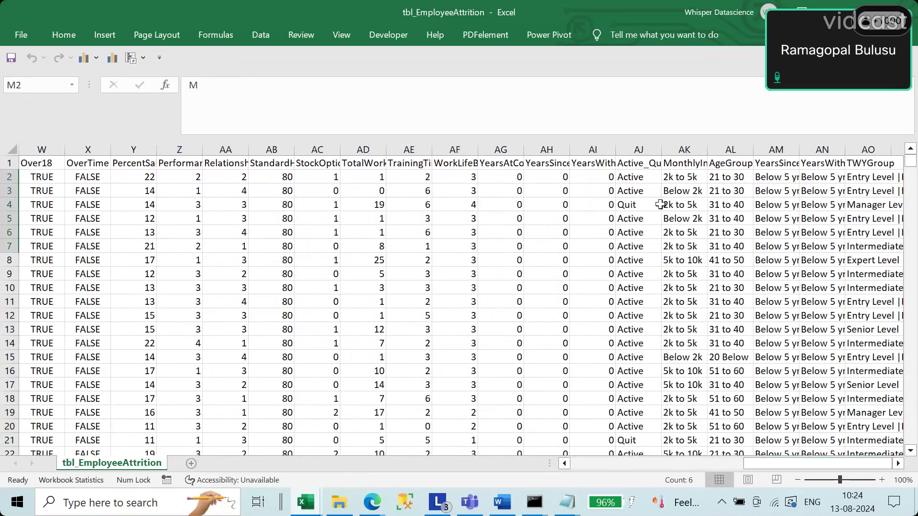
Widen columns AK and AM to read MonthlyIncomeGroup and YearsSinceLastPromotion, then close without saving
left_click_drag(710, 147, 772, 146)
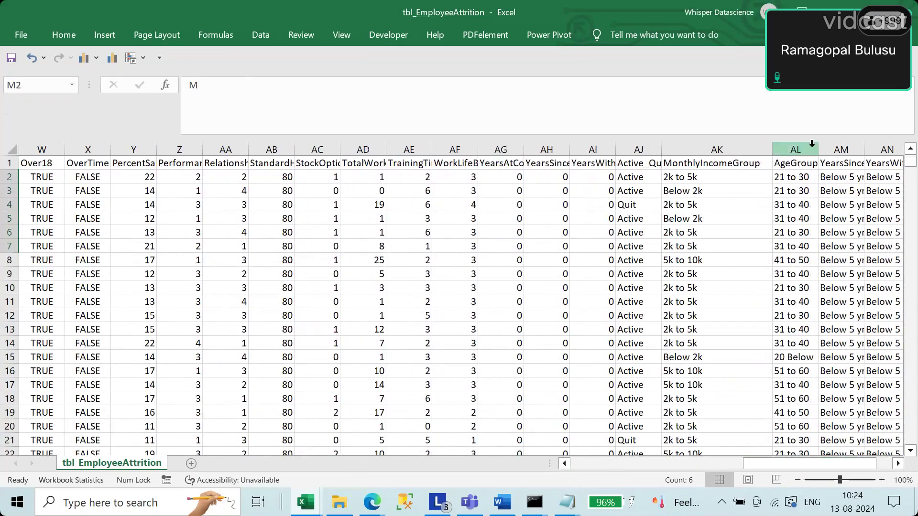
left_click_drag(818, 148, 852, 148)
left_click_drag(819, 463, 835, 463)
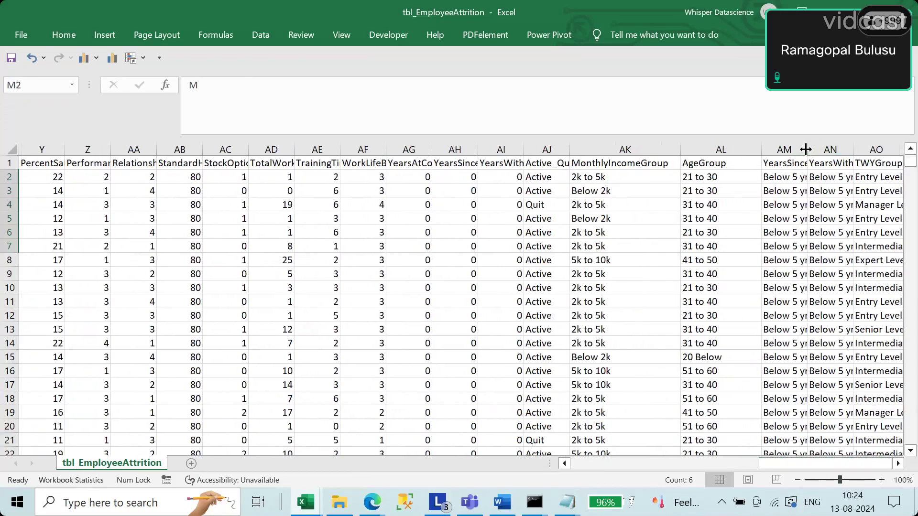
left_click_drag(805, 150, 870, 150)
left_click_drag(848, 462, 466, 463)
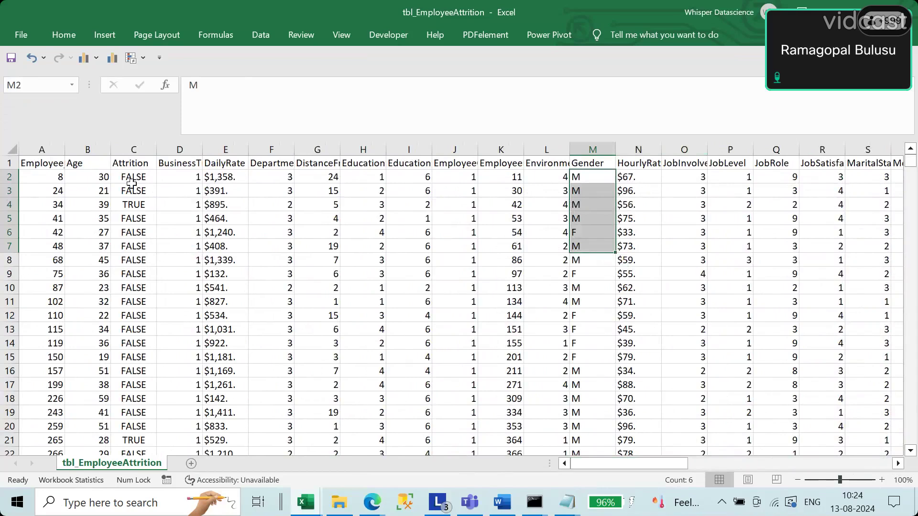
left_click(905, 7)
left_click(520, 356)
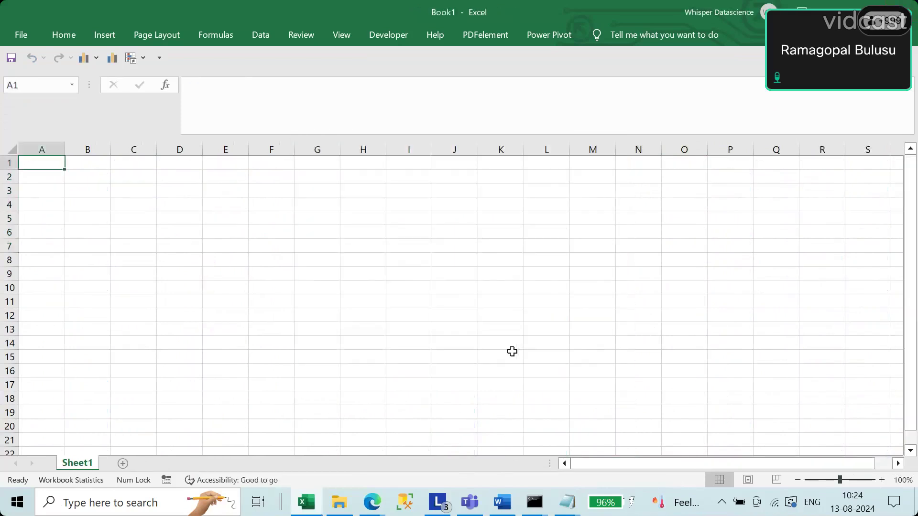
Back in Metabase, open the nm_data_analytics Employee Attrition table in the notebook editor
mouse_move(372, 509)
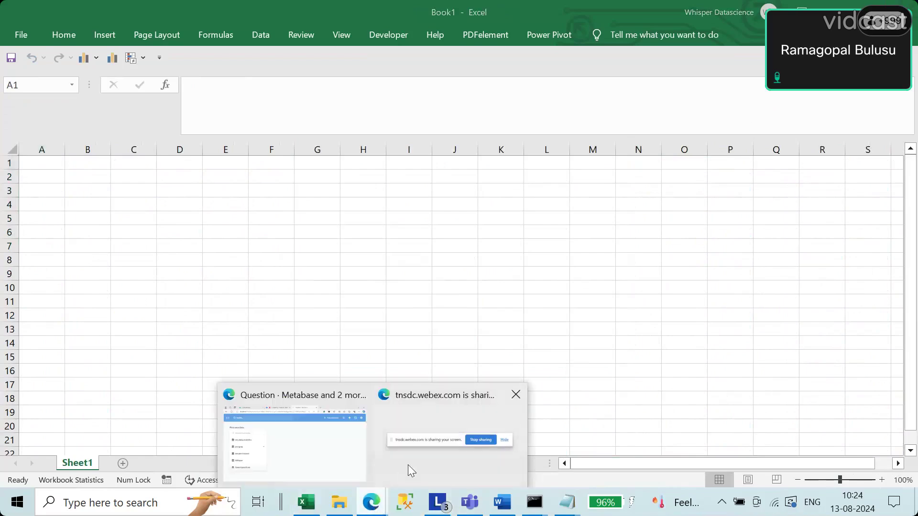
left_click(325, 467)
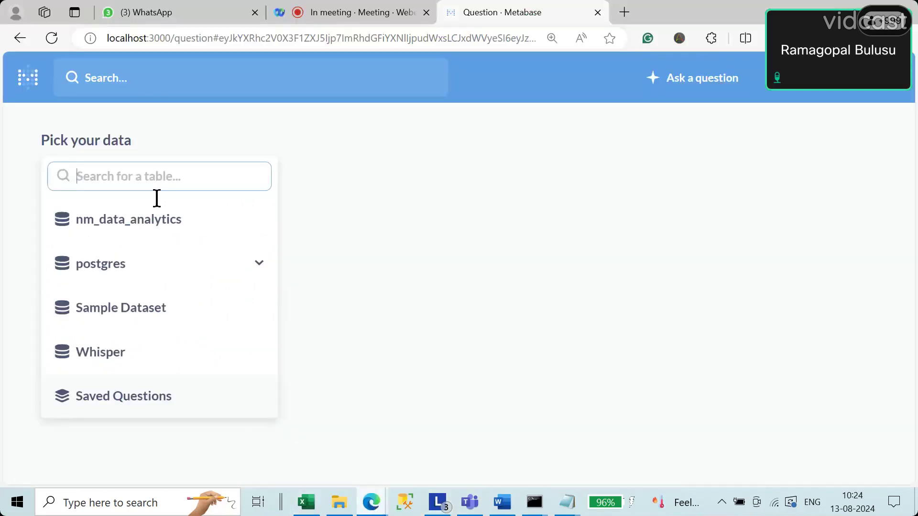
left_click(154, 224)
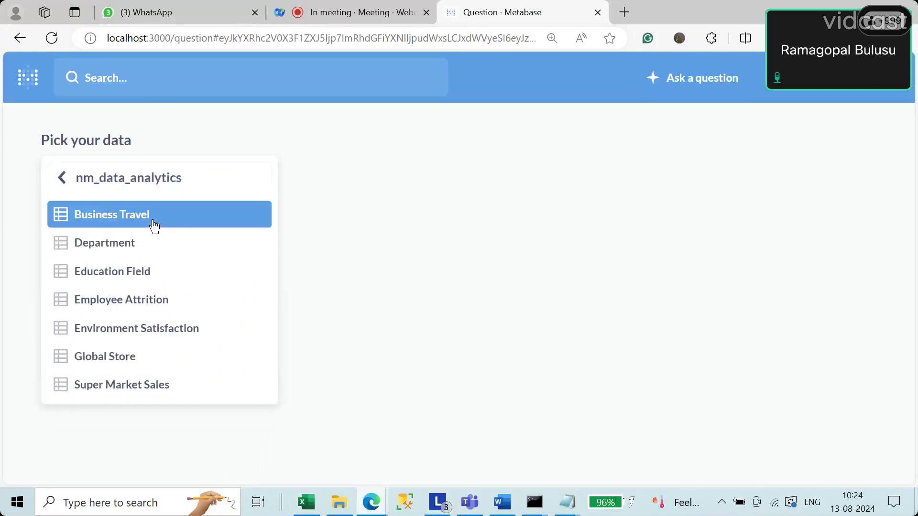
left_click(127, 304)
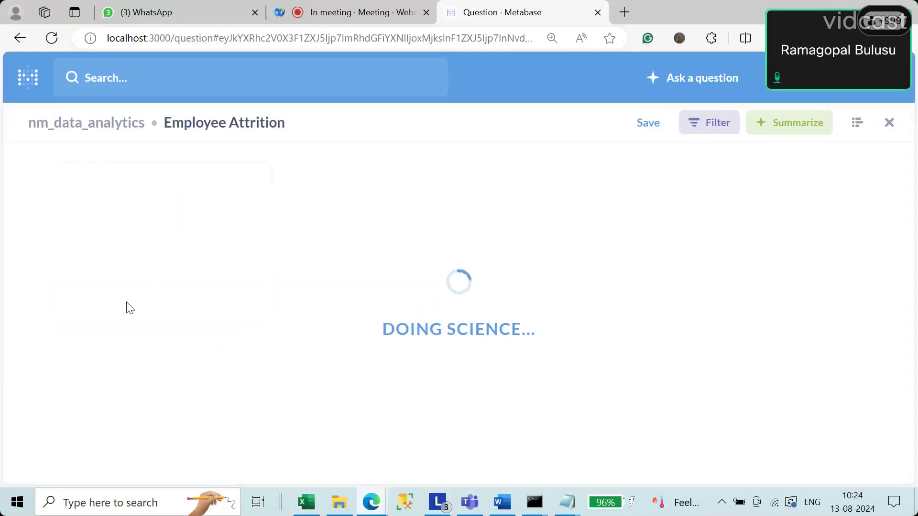
left_click(857, 125)
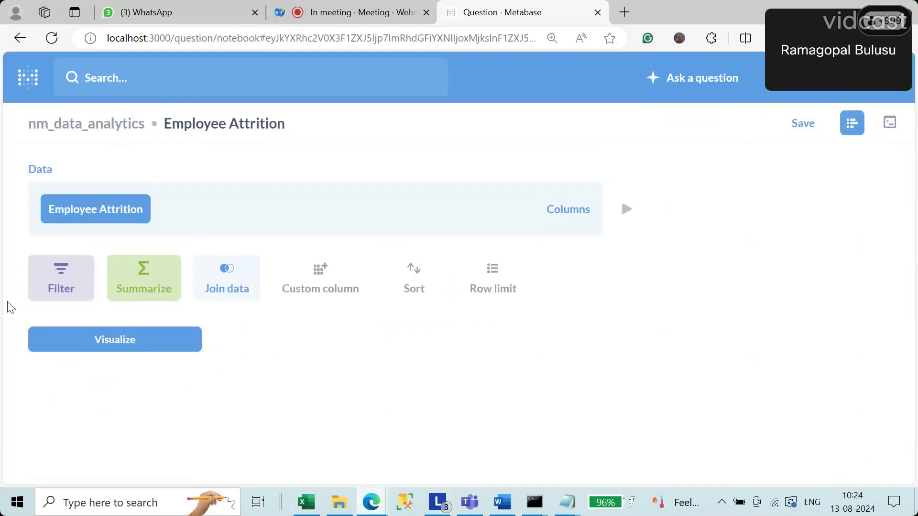
Summarize Count of rows grouped by Attrition and visualize the result
left_click(136, 278)
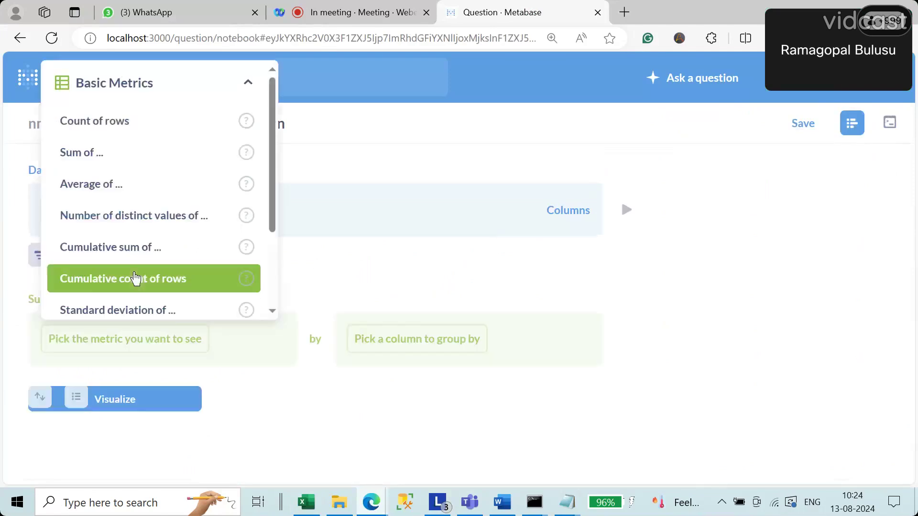
left_click(106, 125)
left_click(410, 355)
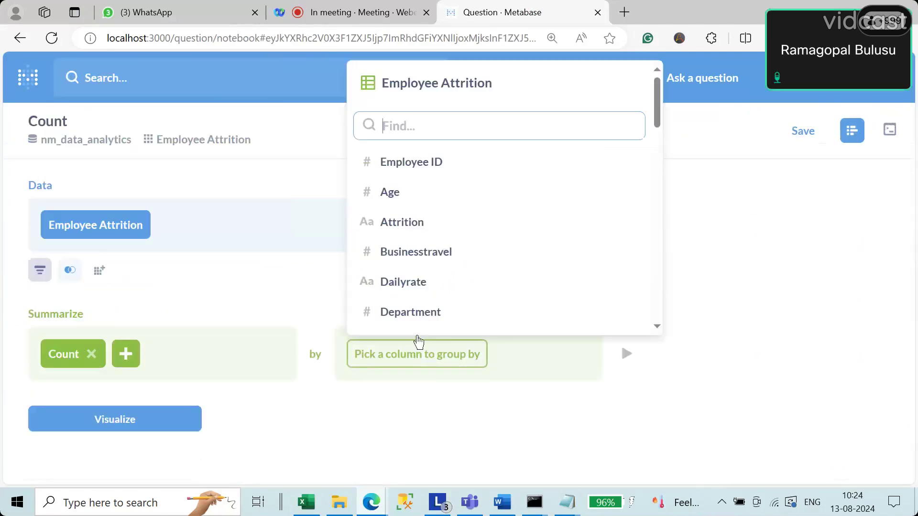
left_click(408, 223)
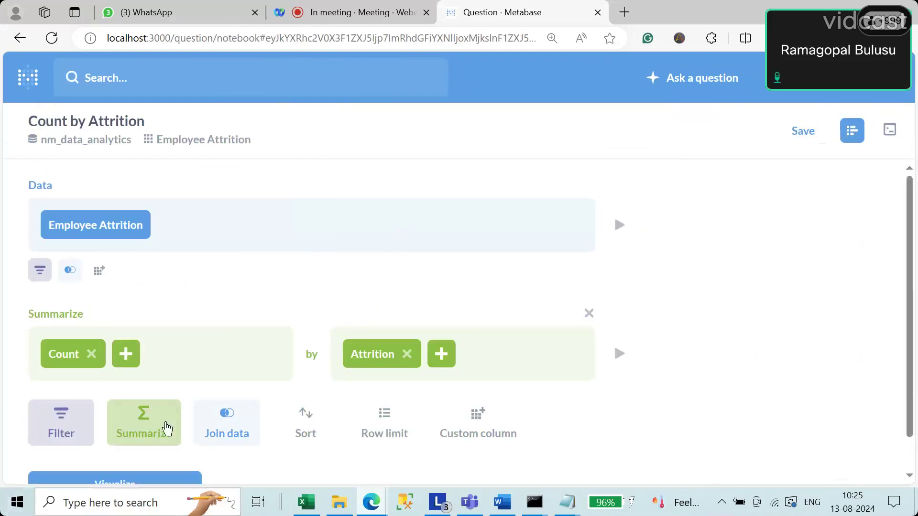
scroll(165, 425, "down", 1)
left_click(105, 446)
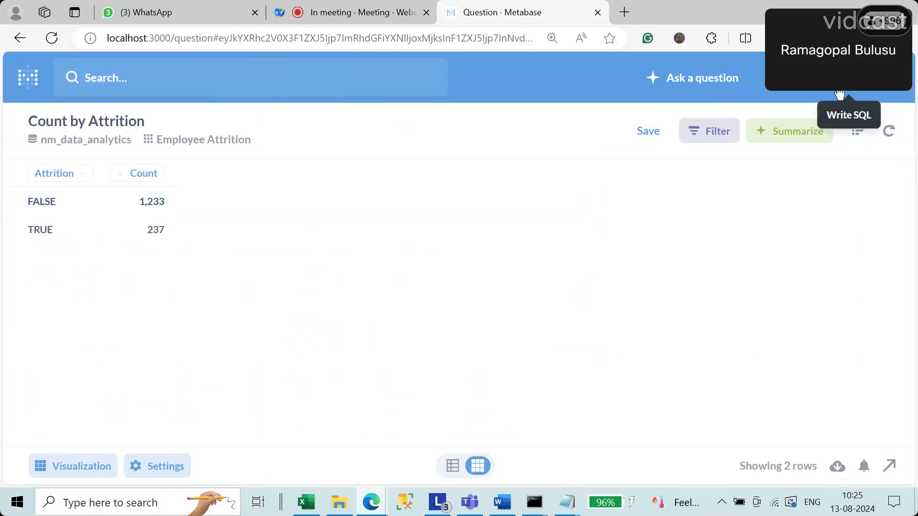
Regroup the count by Active Quit and rerun, showing 1,233 Active and 237 Quit
left_click(856, 134)
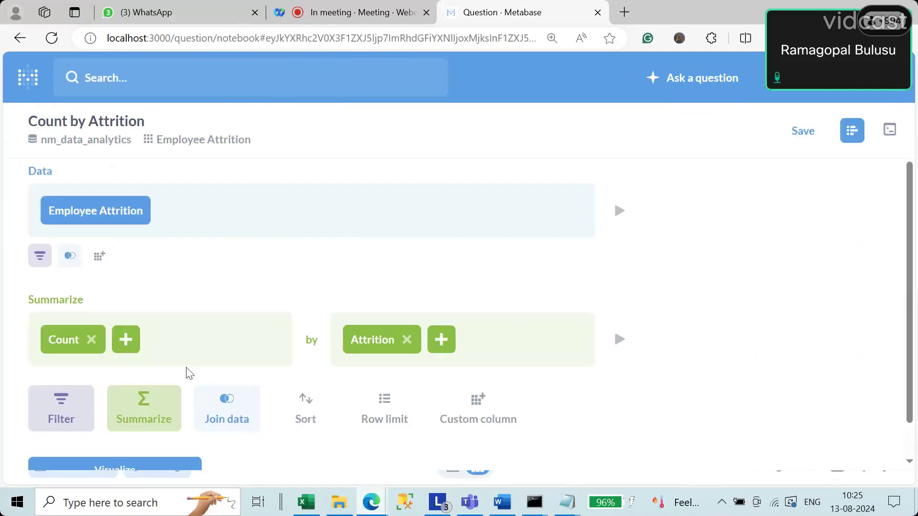
left_click(378, 356)
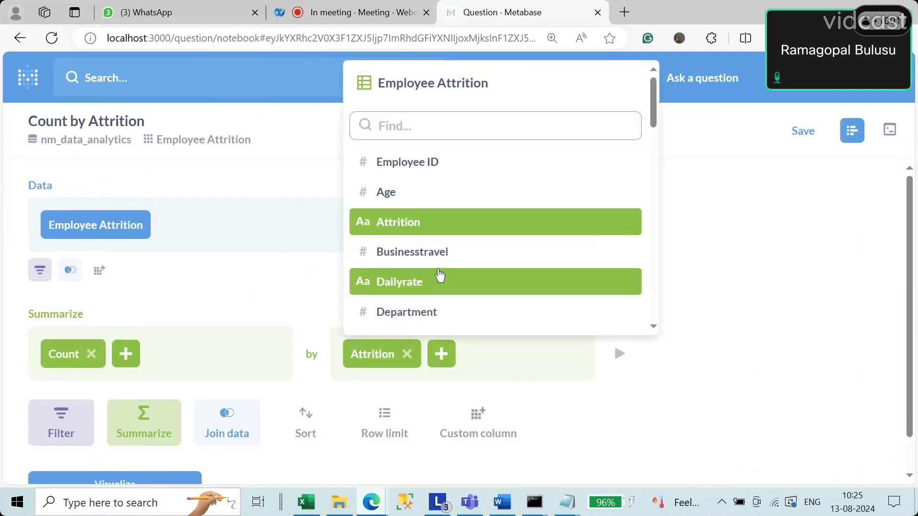
scroll(439, 275, "down", 15)
scroll(439, 274, "down", 3)
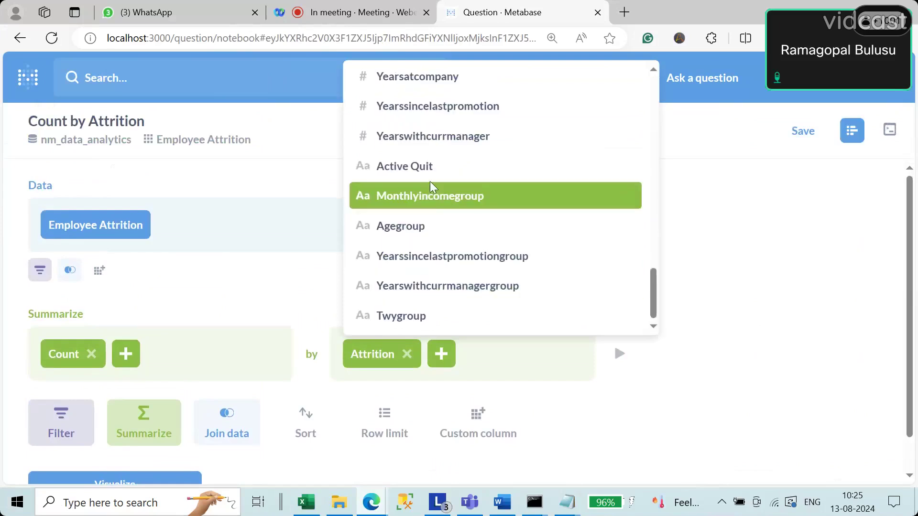
left_click(423, 167)
scroll(214, 338, "down", 2)
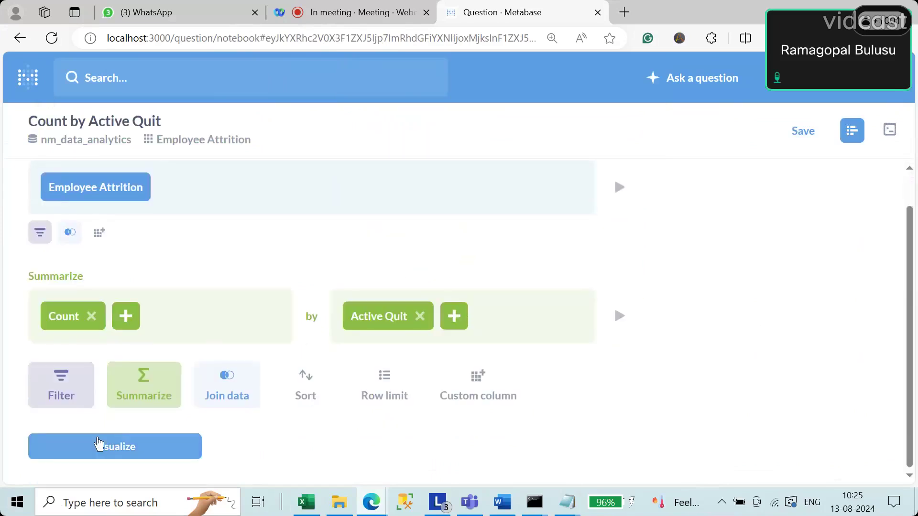
left_click(113, 449)
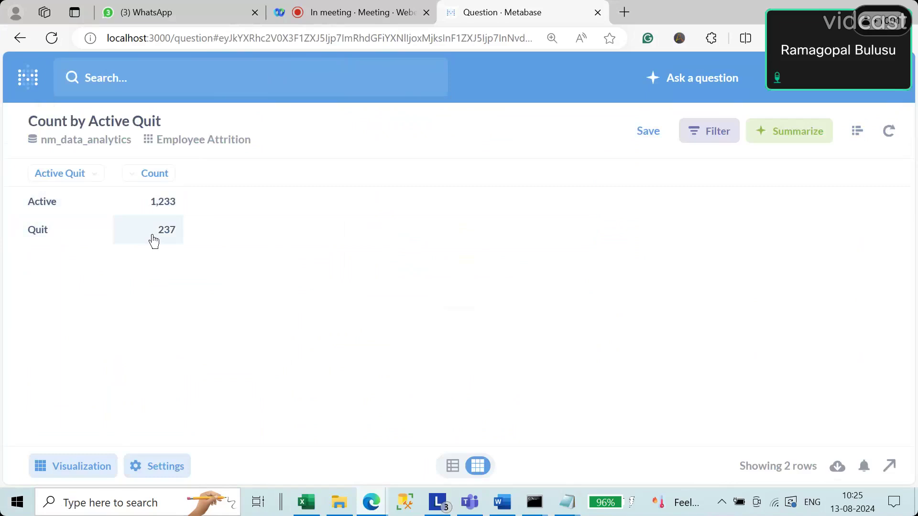
left_click(648, 137)
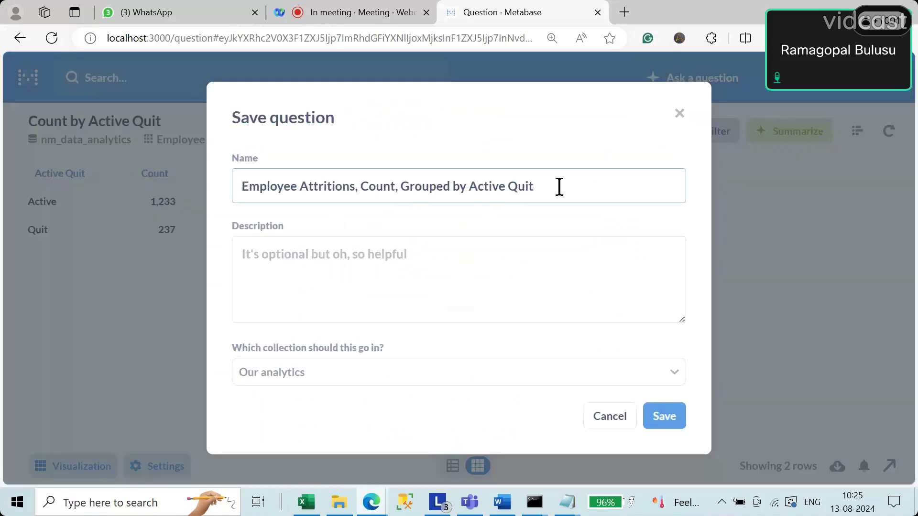
Rename the question to 'Employee Attrition Details'
left_click_drag(563, 186, 146, 194)
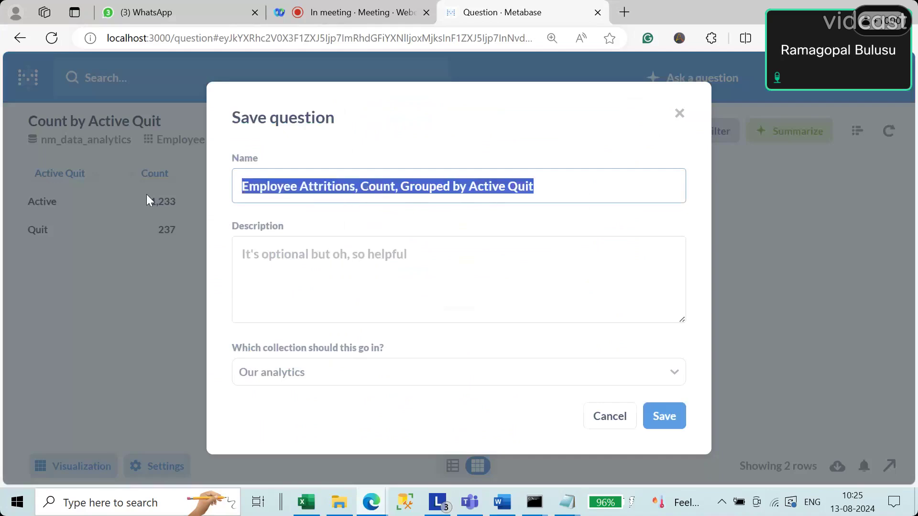
type("Emplo")
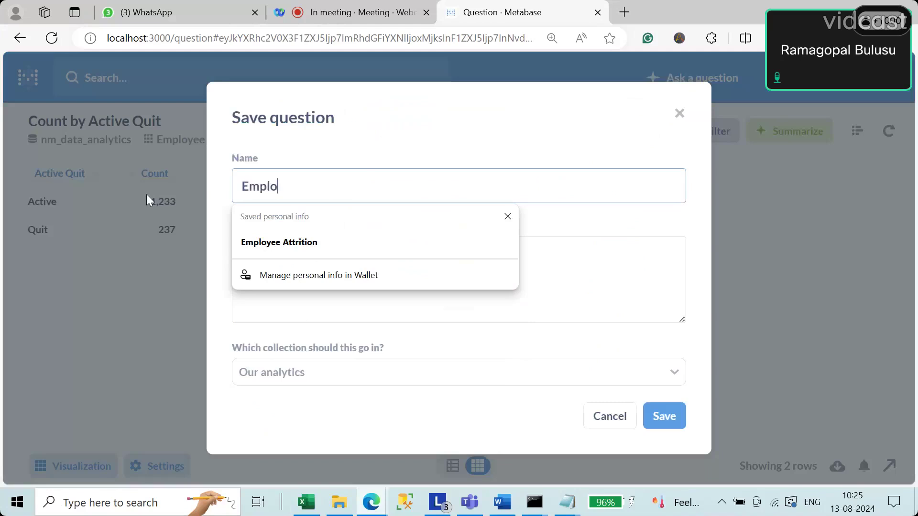
type("yee")
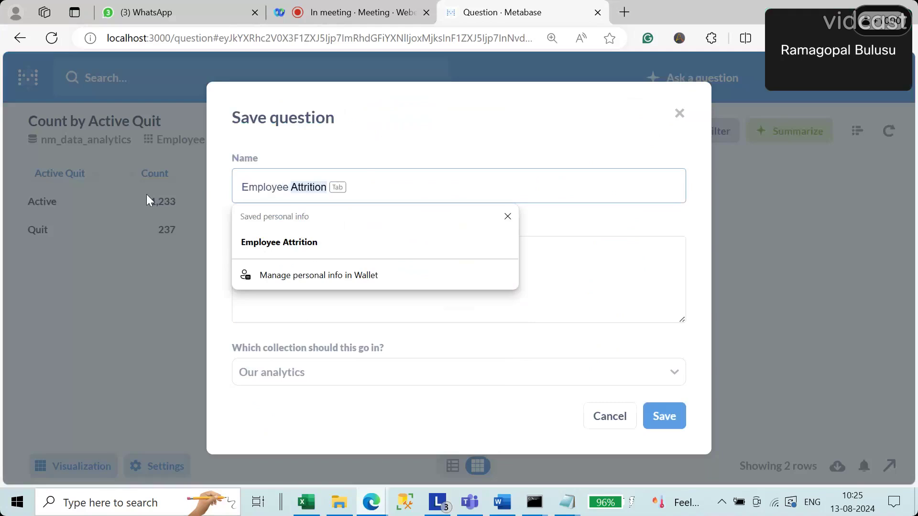
key("Tab")
type("Det")
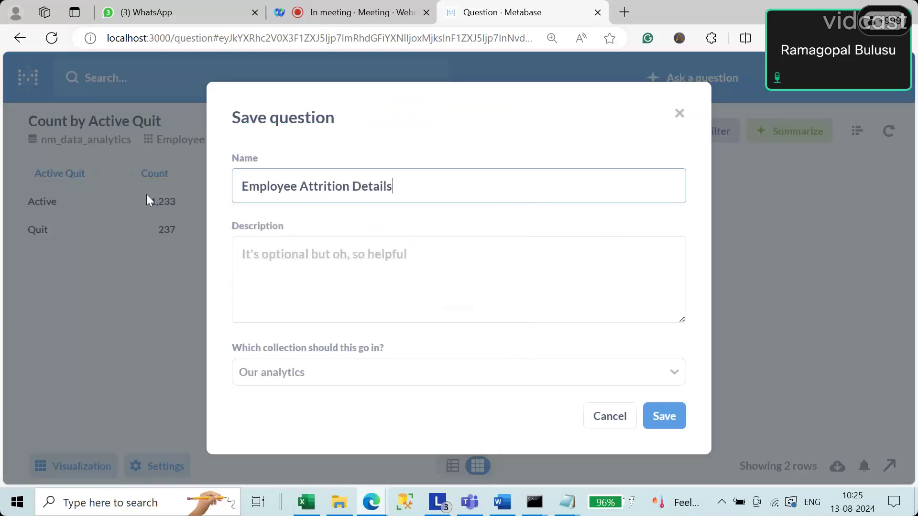
Save it in NM Data Analytics > Employee Attrition collection, skipping the dashboard prompt
left_click(389, 377)
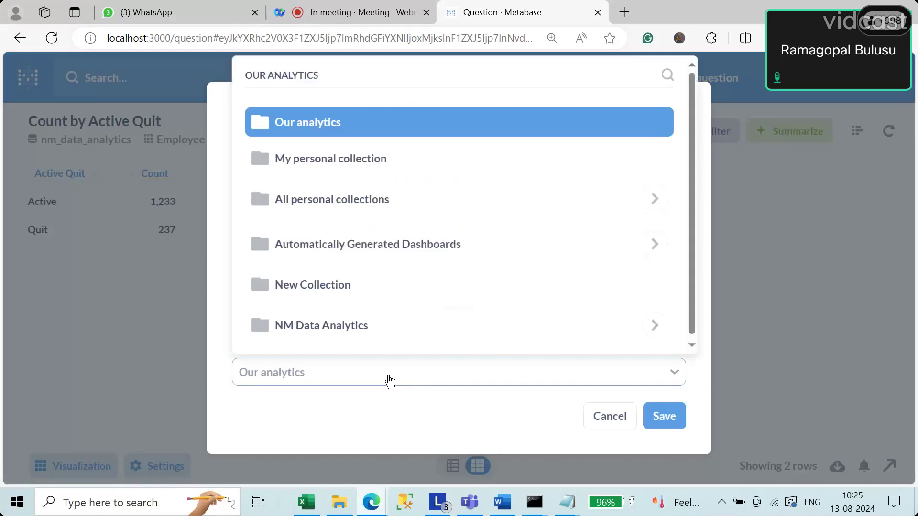
left_click(377, 343)
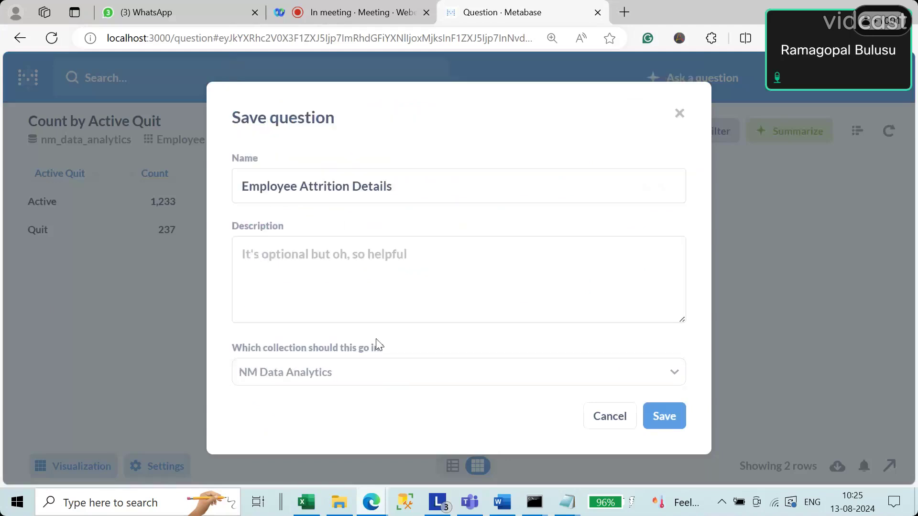
left_click(411, 381)
left_click(661, 334)
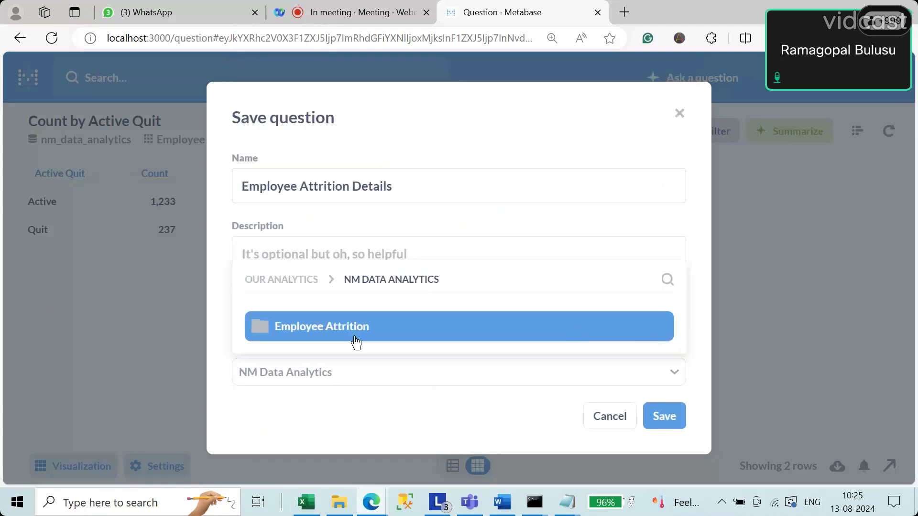
left_click(352, 334)
left_click(667, 412)
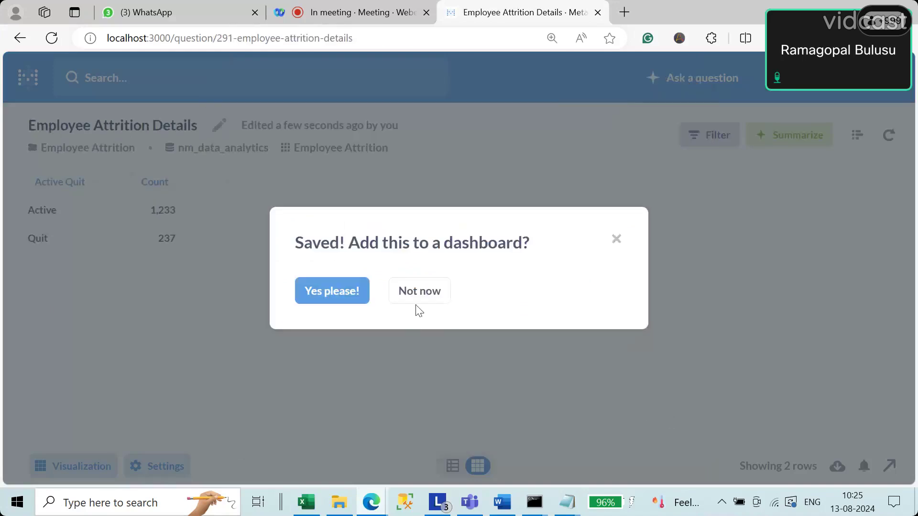
left_click(419, 291)
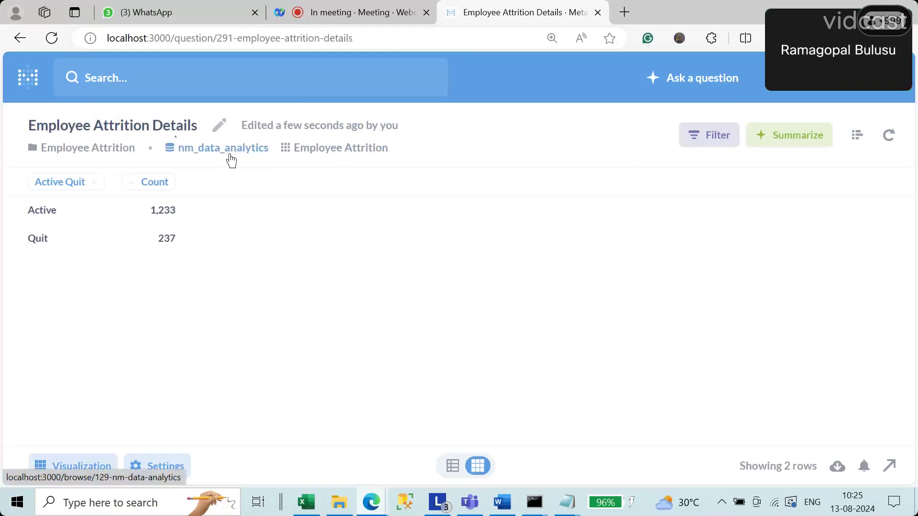
Open the Employee Attrition table as a simple question and scroll right through all columns to Active Quit
left_click(703, 83)
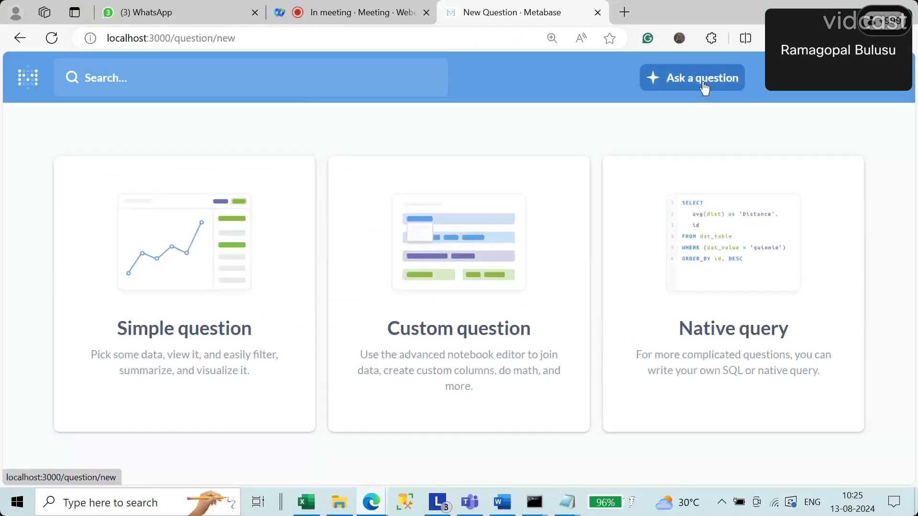
left_click(208, 336)
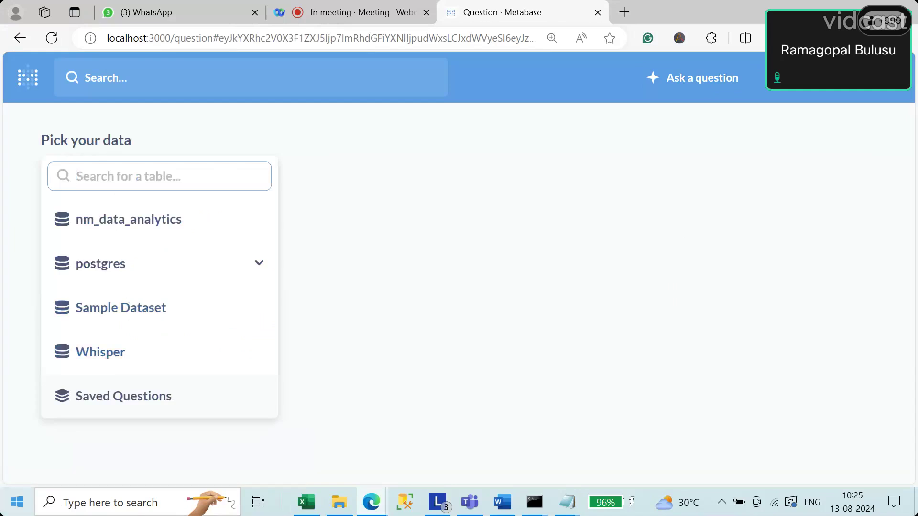
left_click(123, 218)
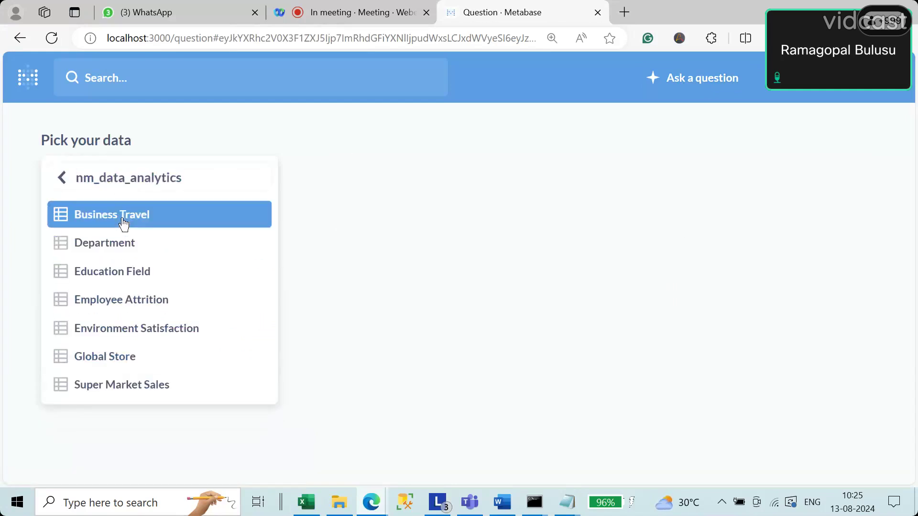
left_click(139, 299)
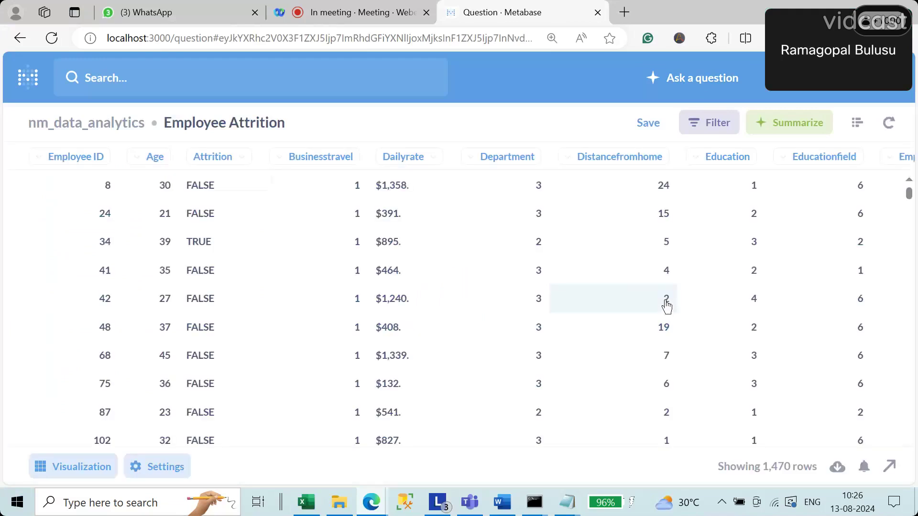
left_click_drag(236, 443, 815, 449)
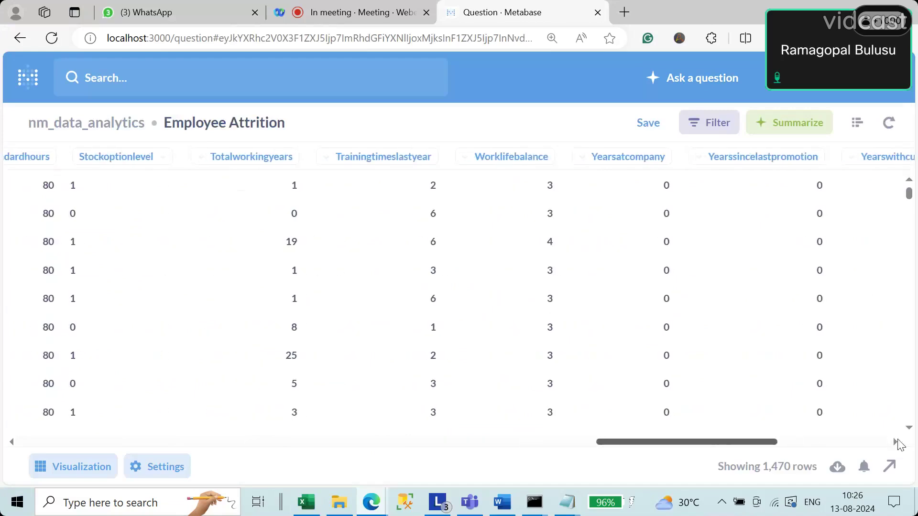
left_click(896, 442)
left_click_drag(776, 447, 873, 448)
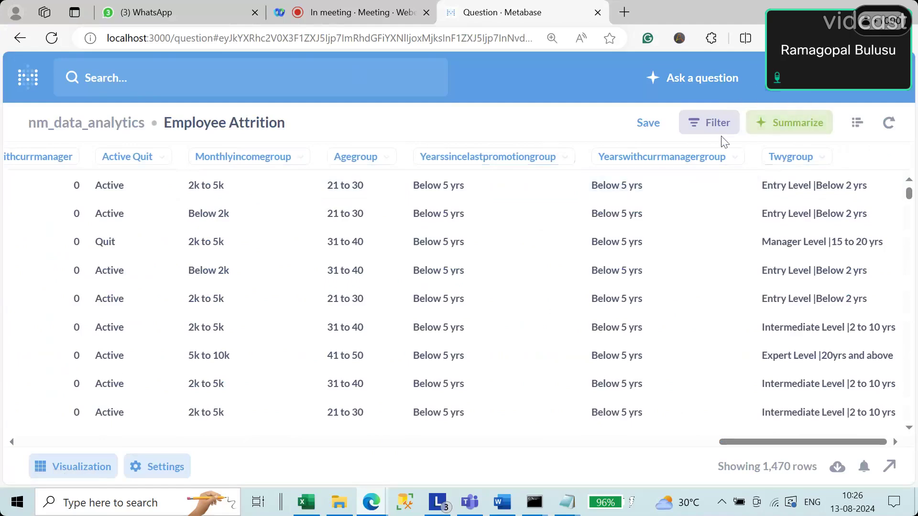
left_click(696, 78)
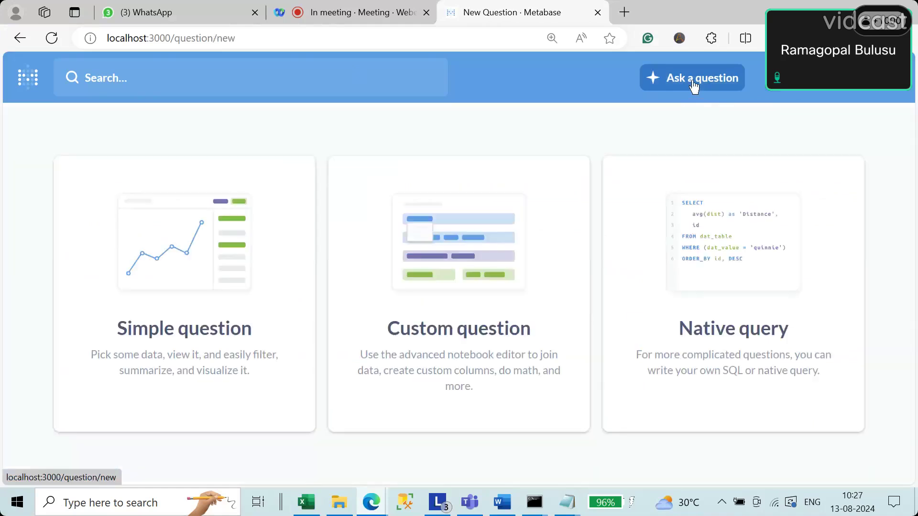
Open the nm_data_analytics Employee Attrition table as a simple question in the notebook editor
left_click(209, 338)
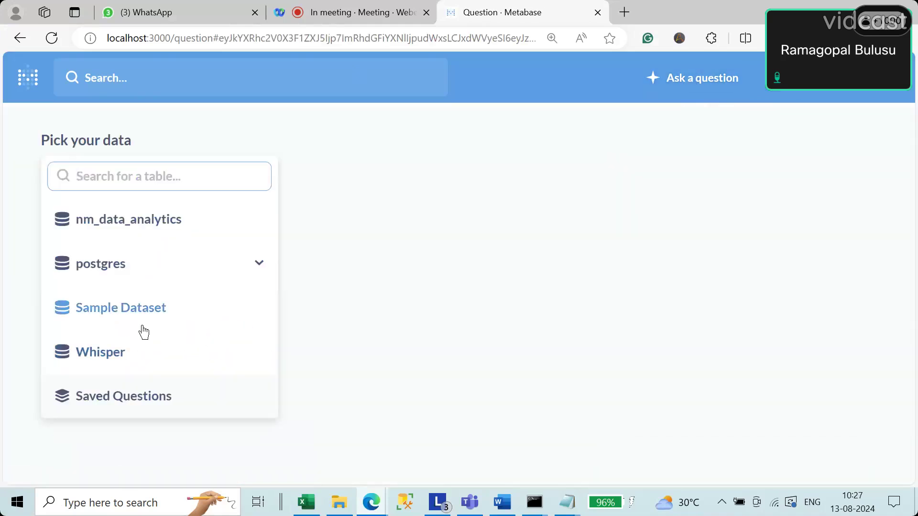
left_click(125, 217)
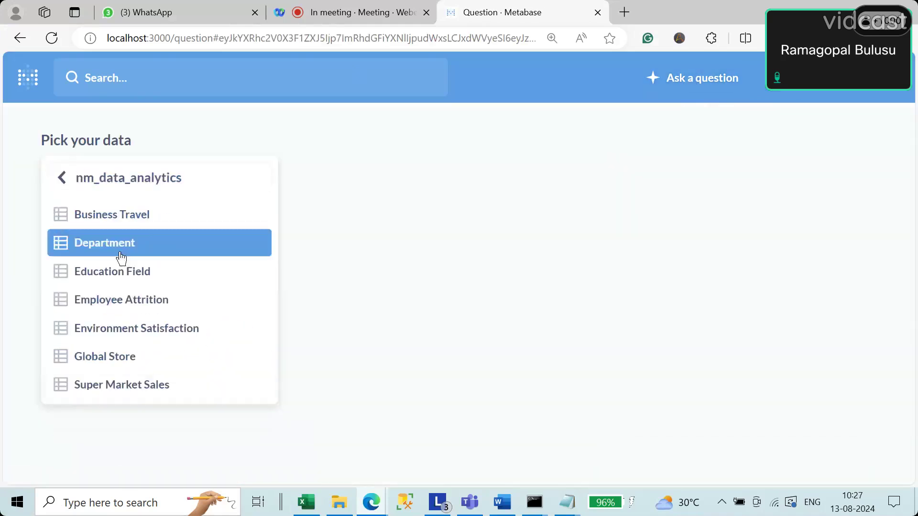
left_click(126, 309)
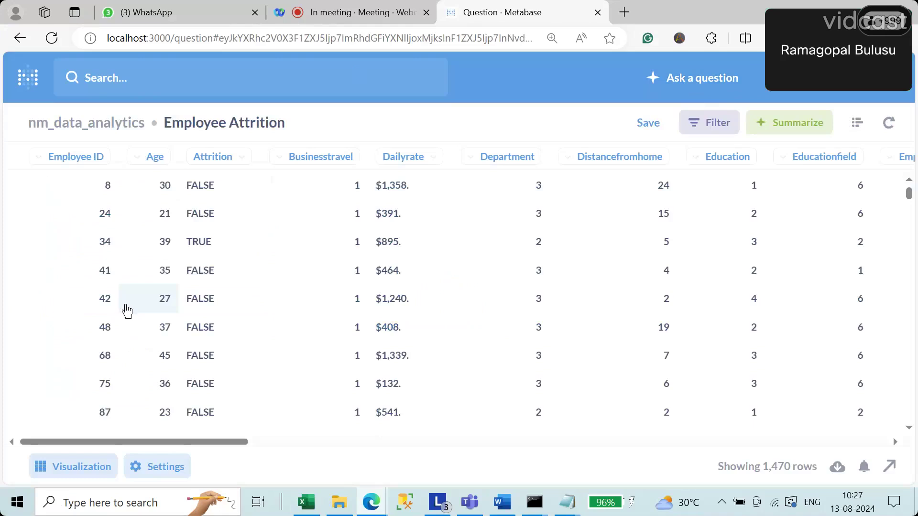
left_click(856, 126)
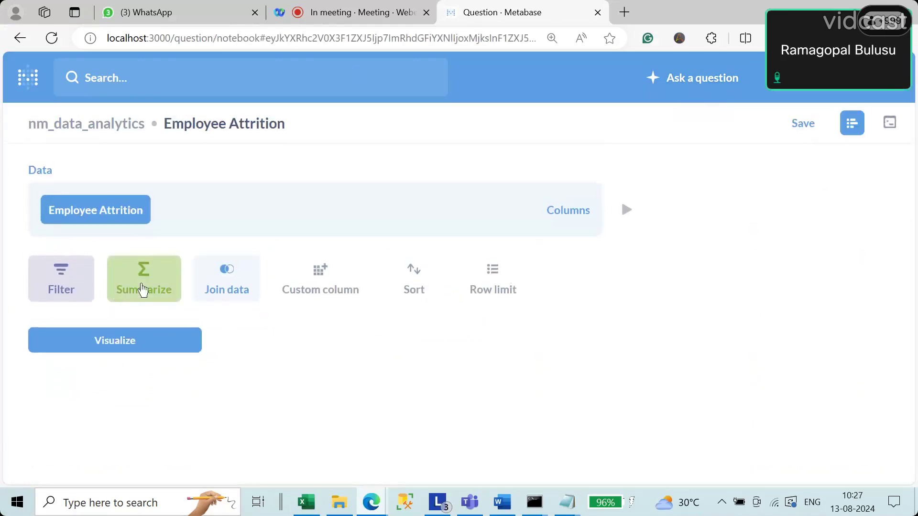
Summarize Count of rows by Agegroup and visualize the counts per age group
left_click(142, 289)
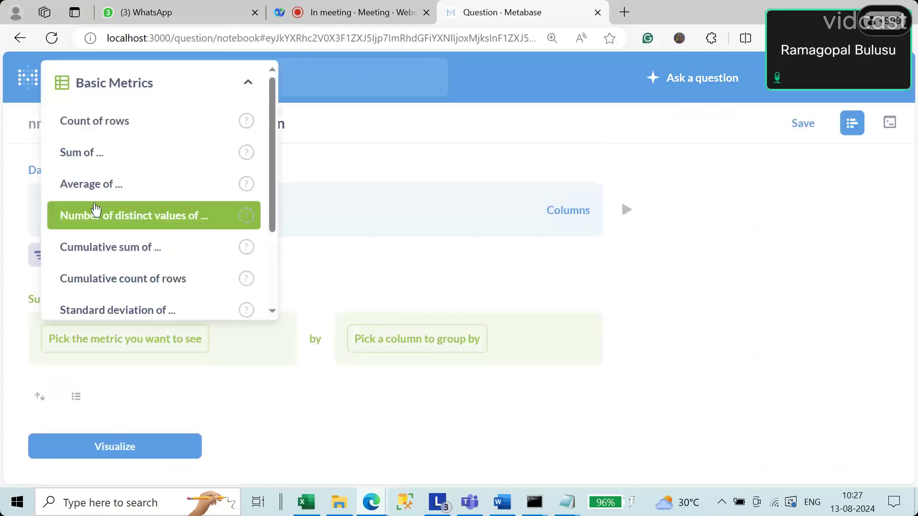
left_click(94, 125)
left_click(403, 362)
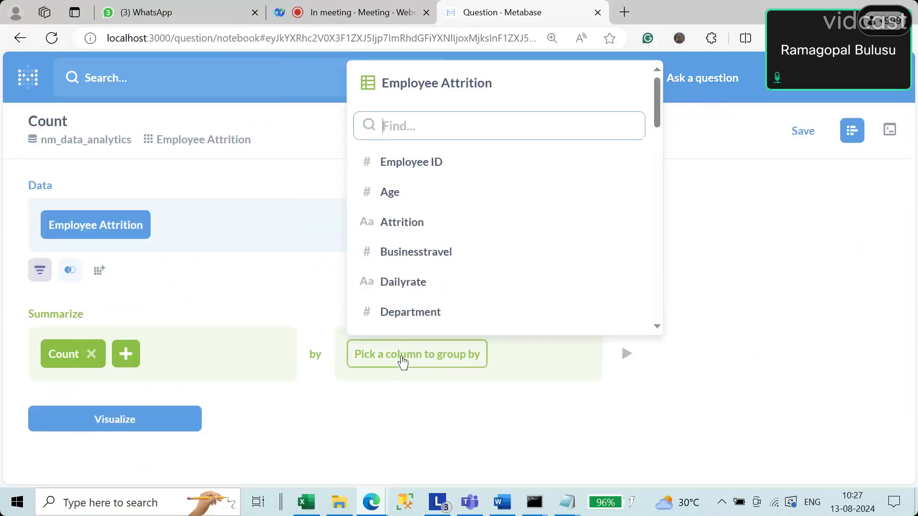
scroll(488, 270, "down", 10)
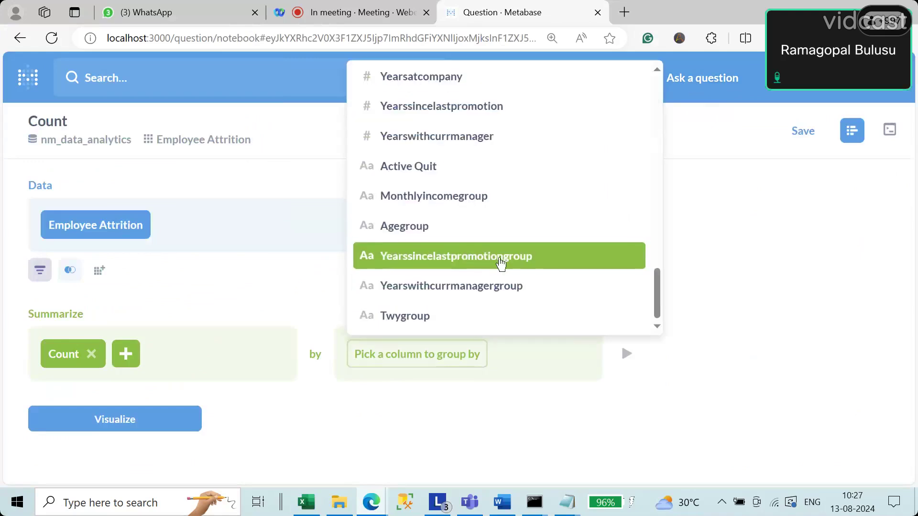
left_click(440, 226)
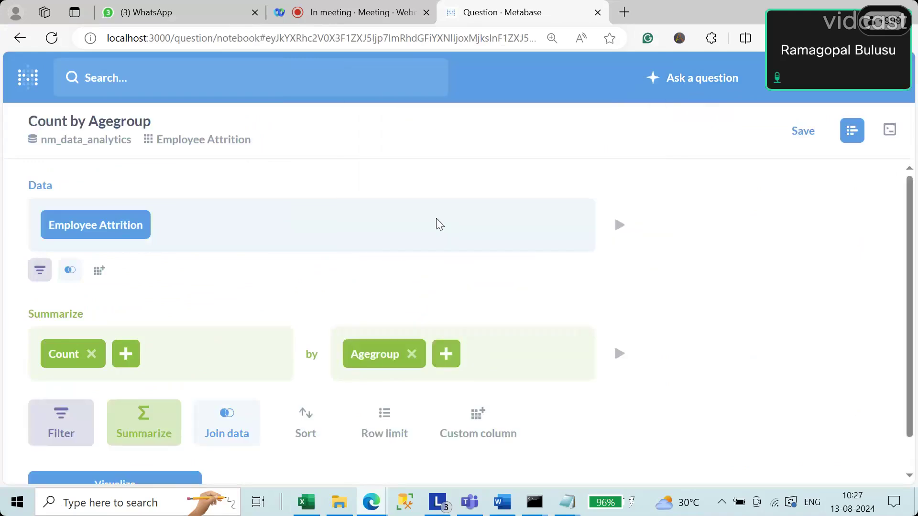
scroll(167, 469, "down", 1)
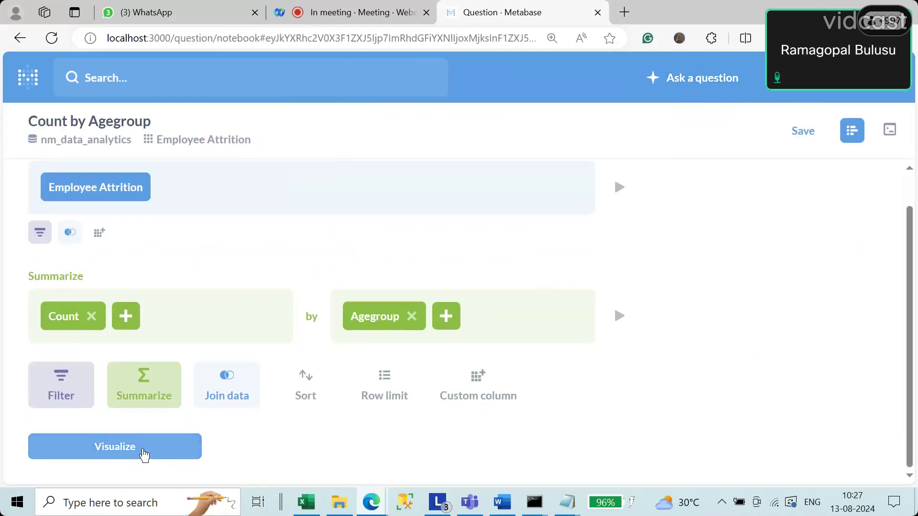
left_click(144, 454)
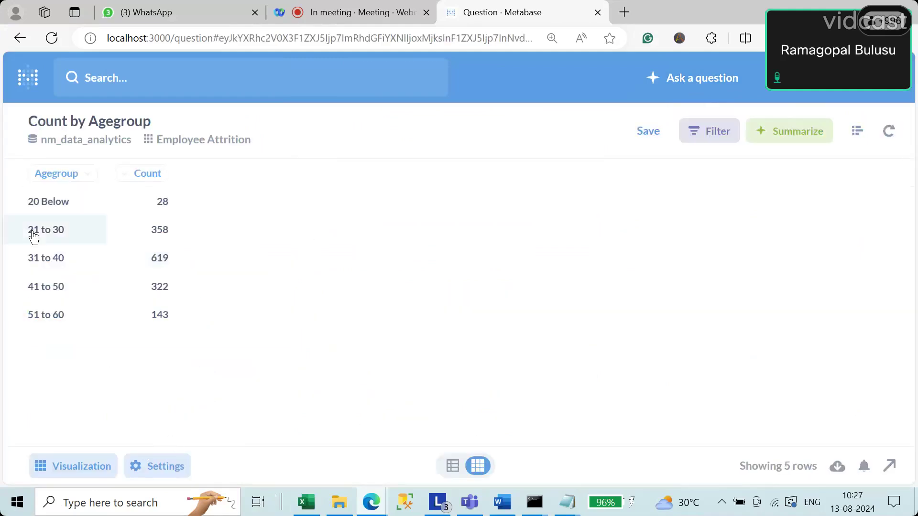
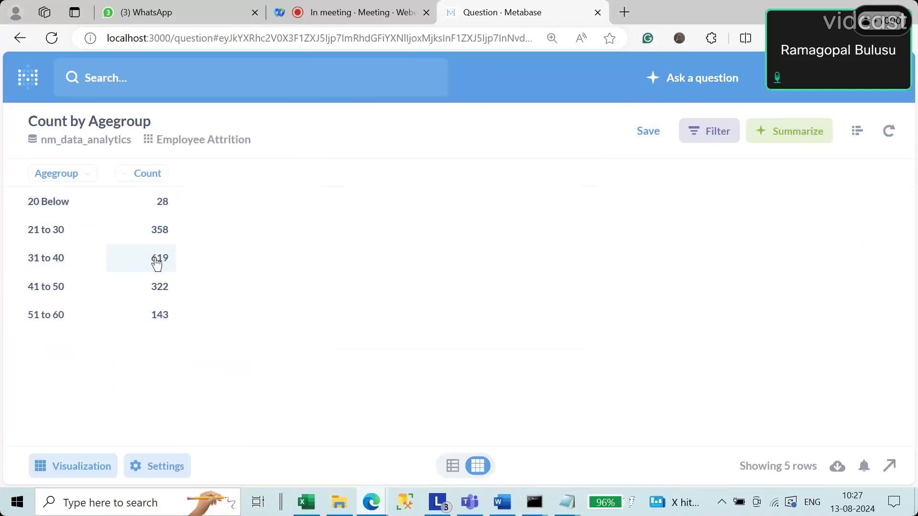
Save the age-group count as 'Employee Attritions By Age Group' under NM Data Analytics > Employee Attrition, skipping the dashboard
left_click(654, 137)
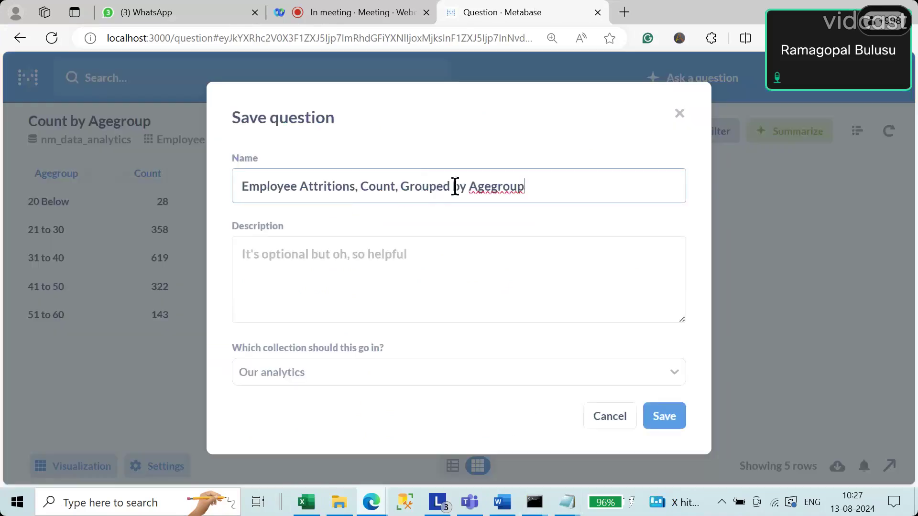
left_click_drag(469, 186, 356, 184)
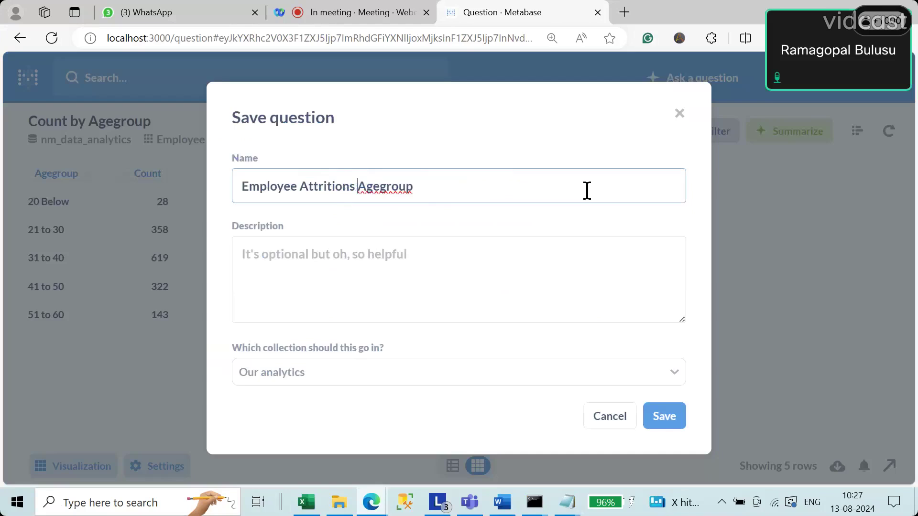
type("By")
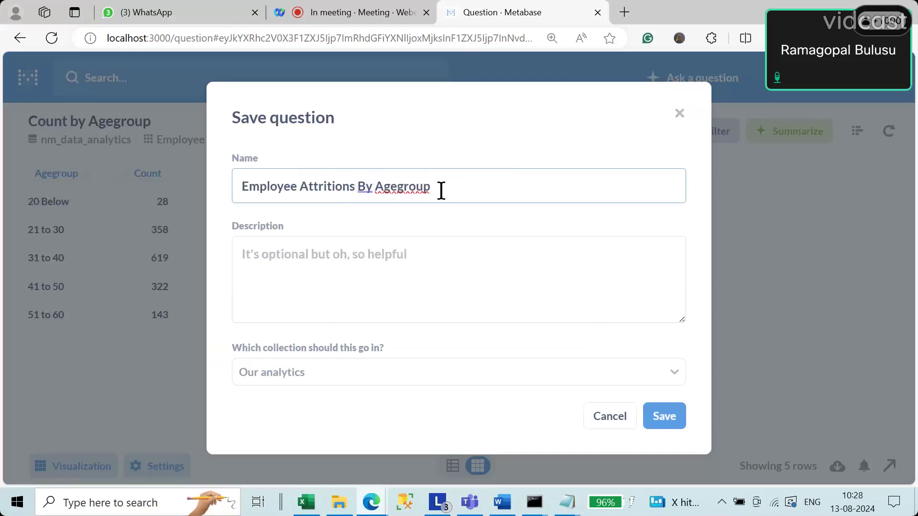
left_click(399, 186)
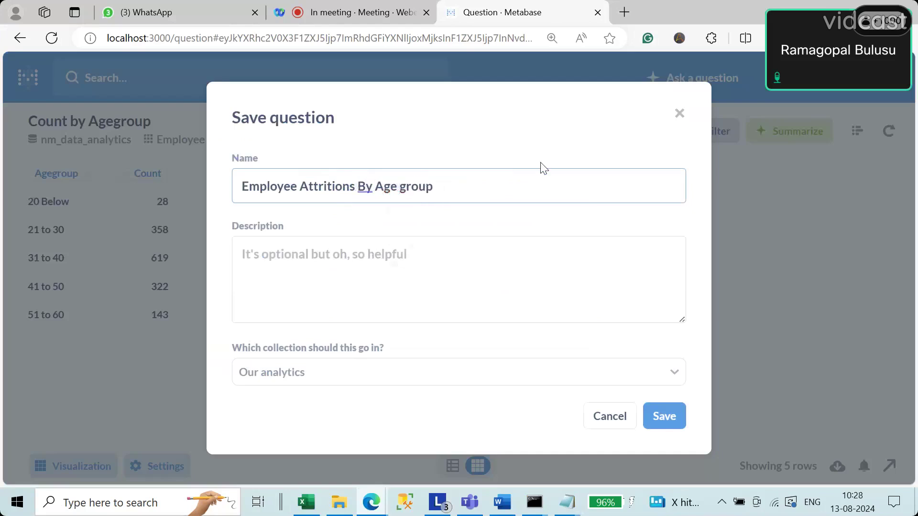
type("G")
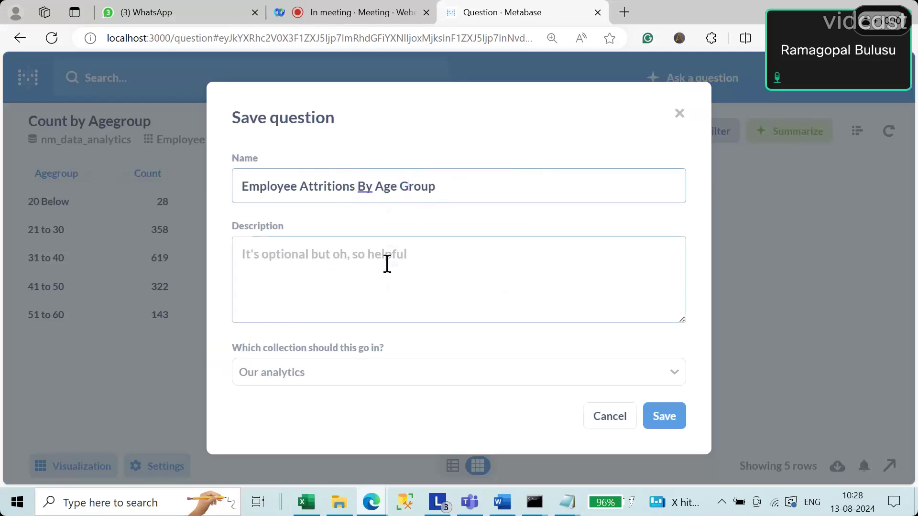
left_click(672, 373)
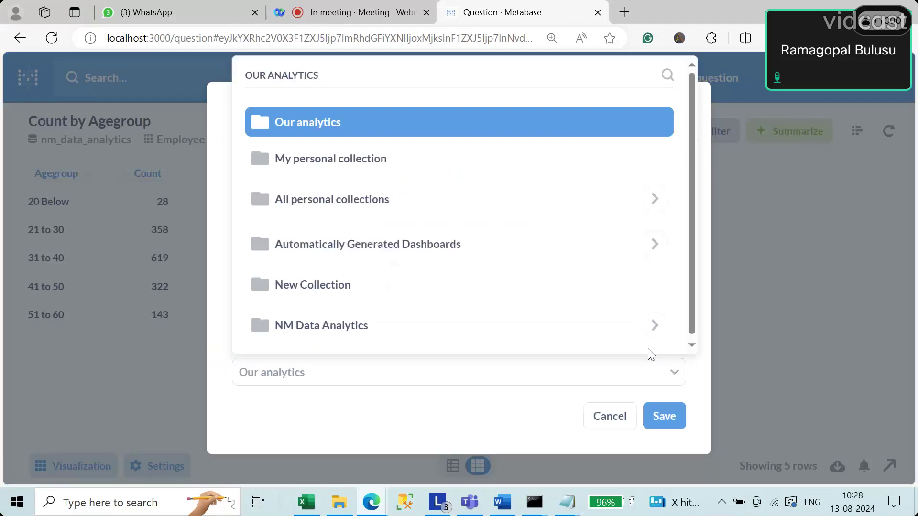
left_click(654, 328)
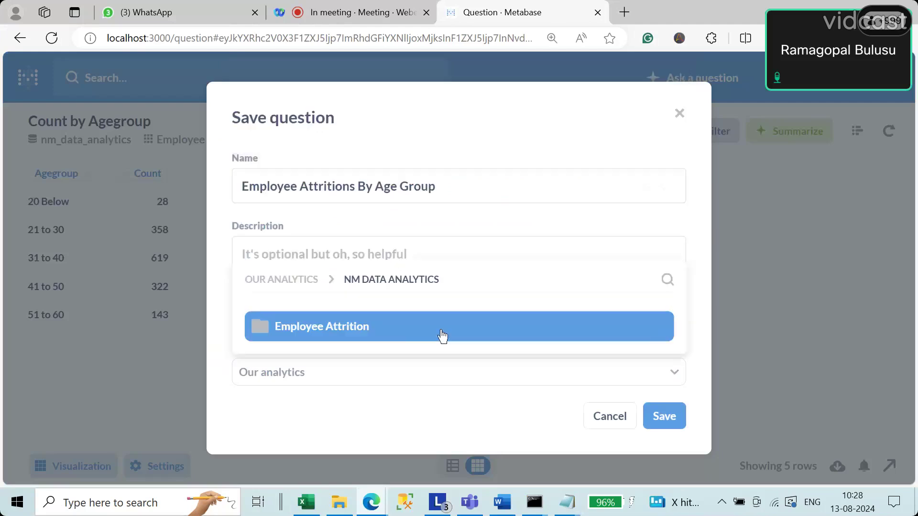
left_click(374, 330)
left_click(667, 424)
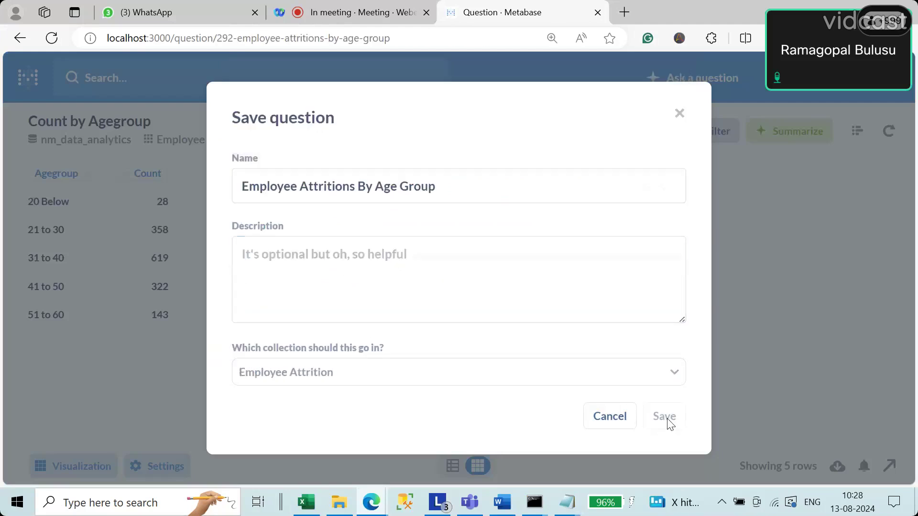
left_click(418, 295)
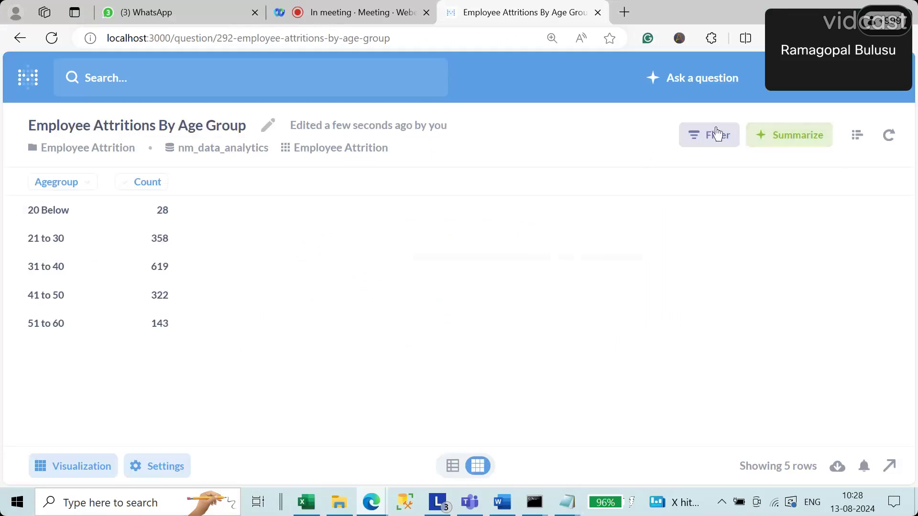
left_click(706, 77)
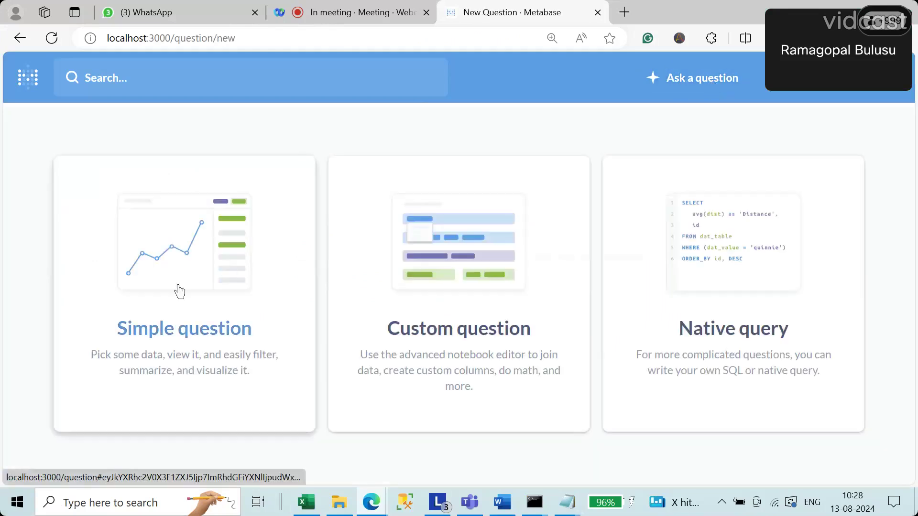
Start a simple question on the nm_data_analytics Employee Attrition table
left_click(179, 333)
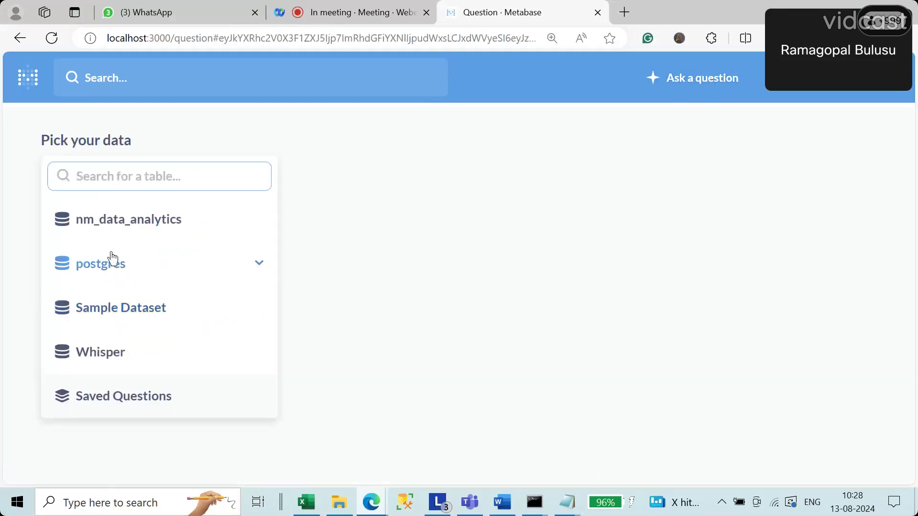
left_click(124, 227)
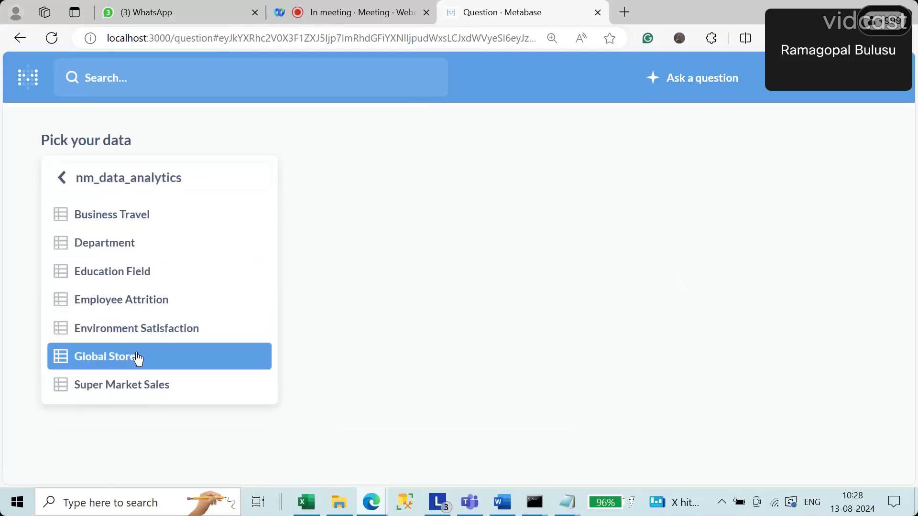
left_click(139, 305)
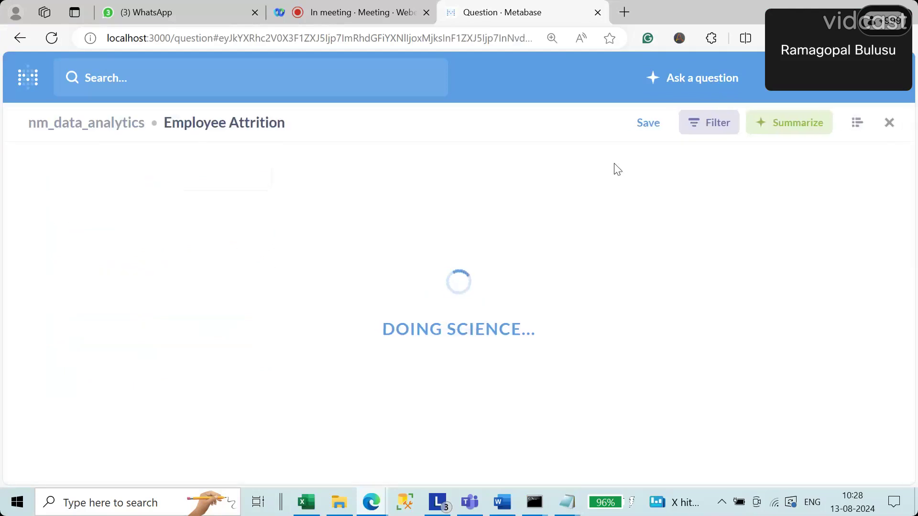
left_click(857, 123)
Count rows grouped by Monthlyincomegroup and view the five income-band results
left_click(143, 273)
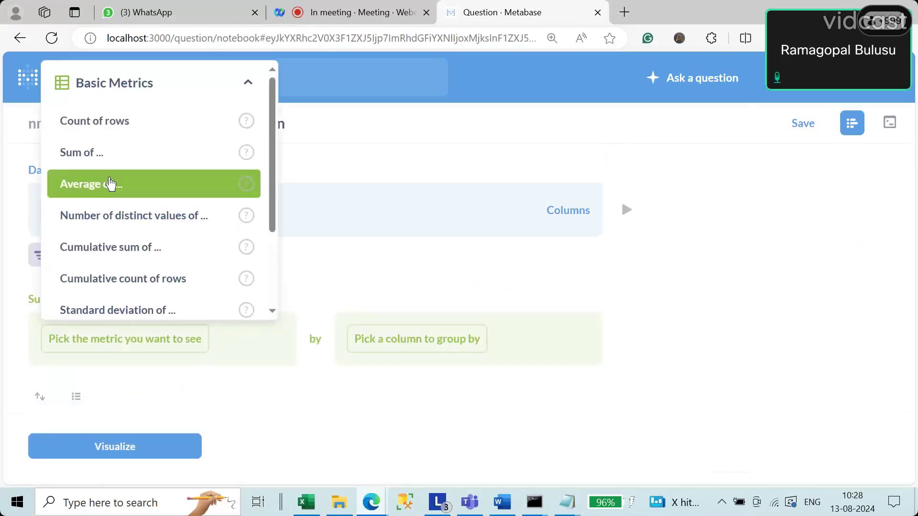
left_click(99, 123)
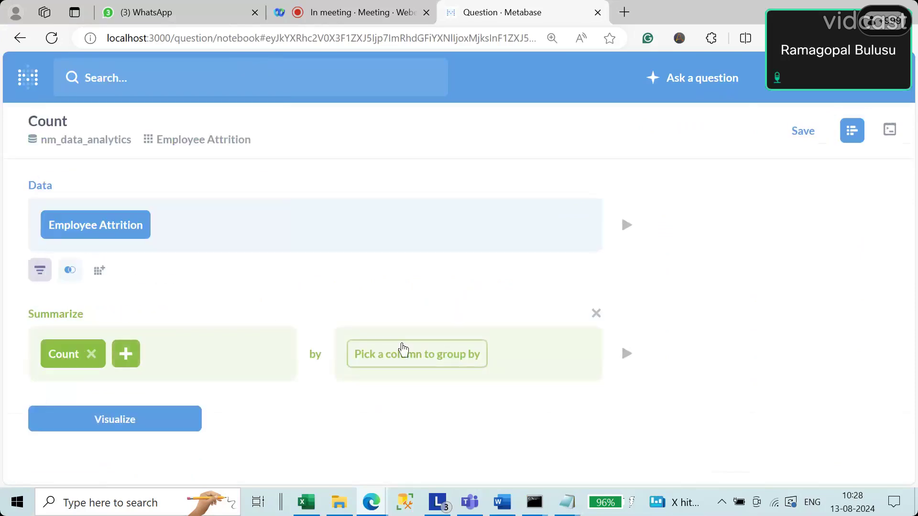
left_click(405, 368)
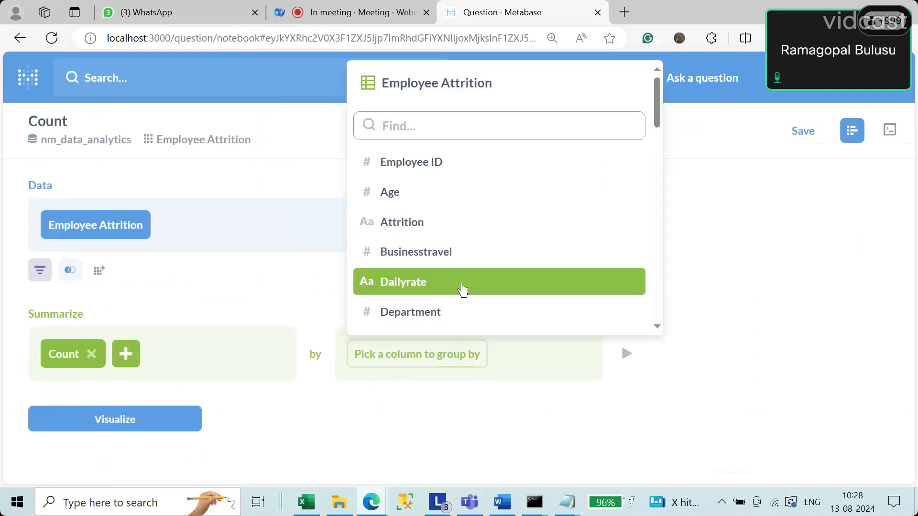
scroll(461, 289, "down", 10)
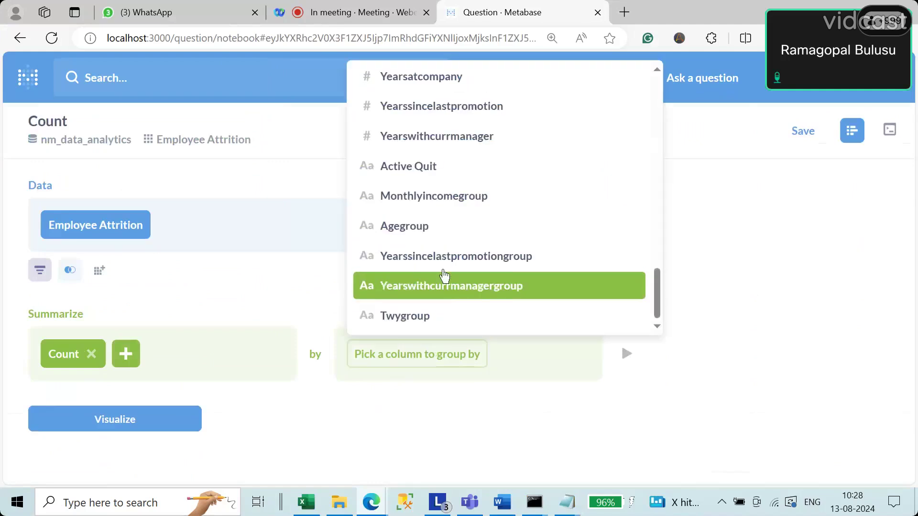
left_click(429, 195)
scroll(182, 411, "down", 1)
left_click(128, 451)
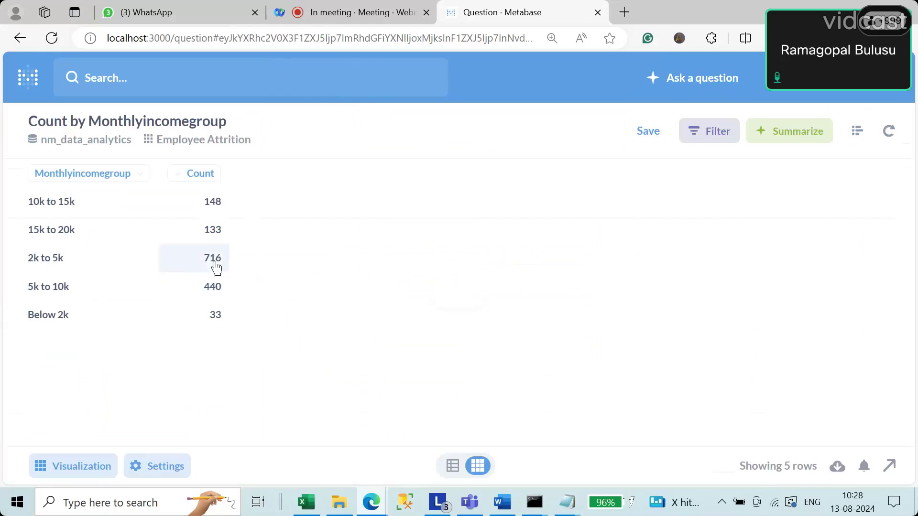
left_click(856, 136)
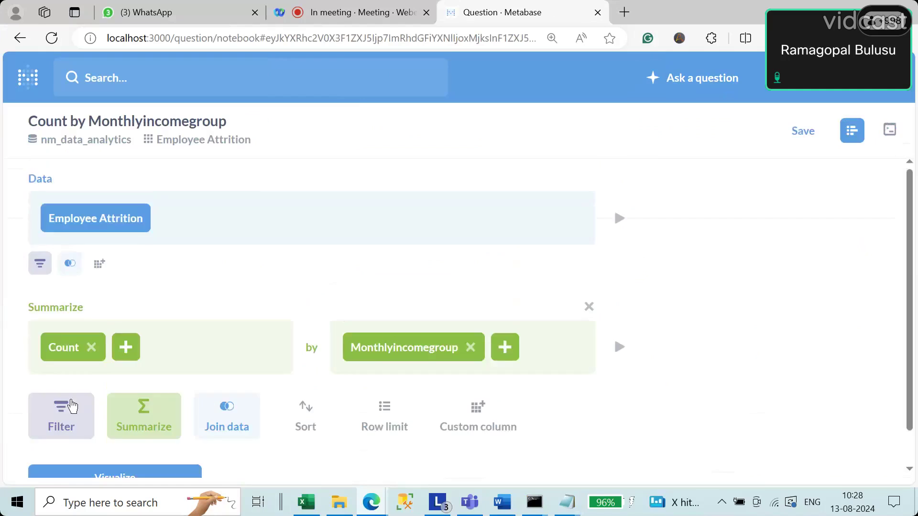
Add a sort on Count and run the query
scroll(342, 376, "down", 1)
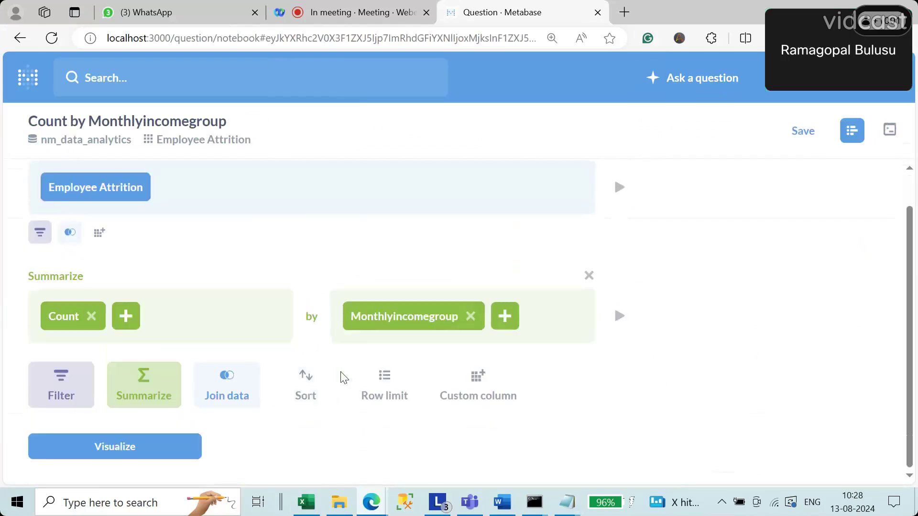
left_click(303, 390)
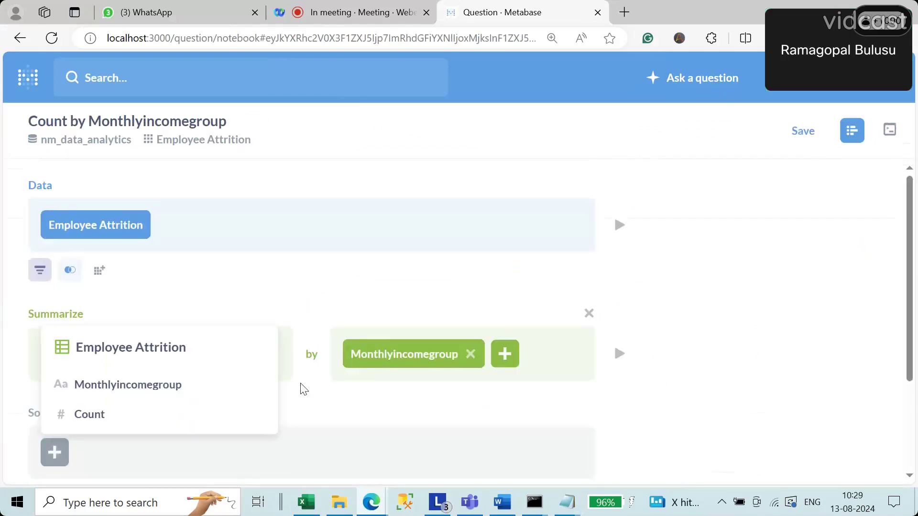
left_click(114, 414)
scroll(119, 414, "down", 3)
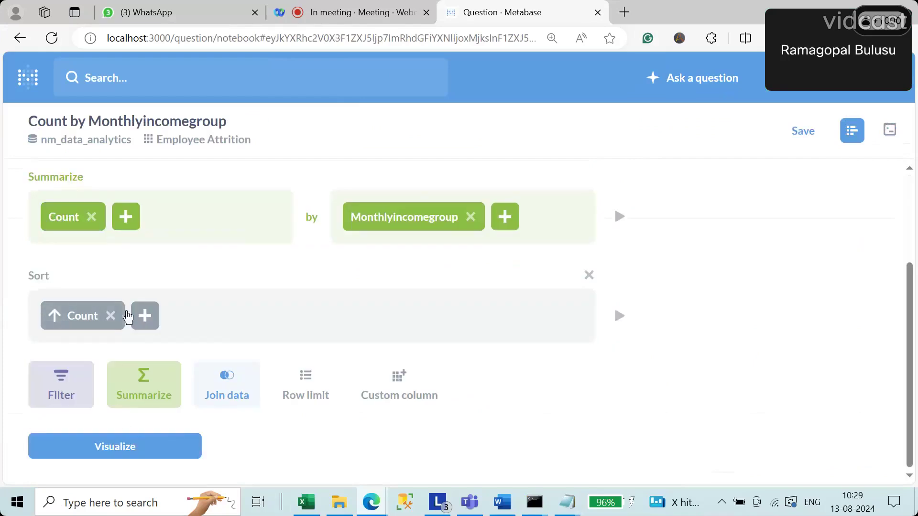
left_click(123, 445)
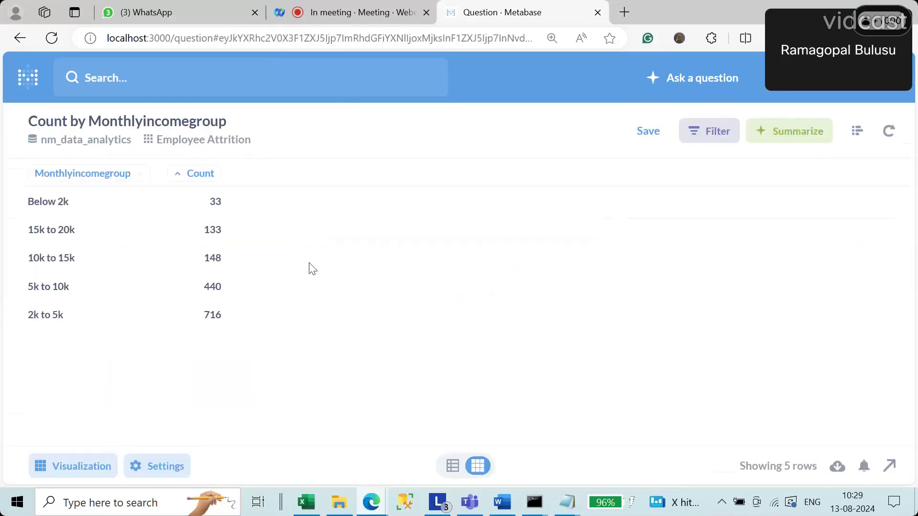
Flip the Count sort to descending so 2k to 5k (716) comes first
left_click(860, 139)
scroll(69, 341, "down", 2)
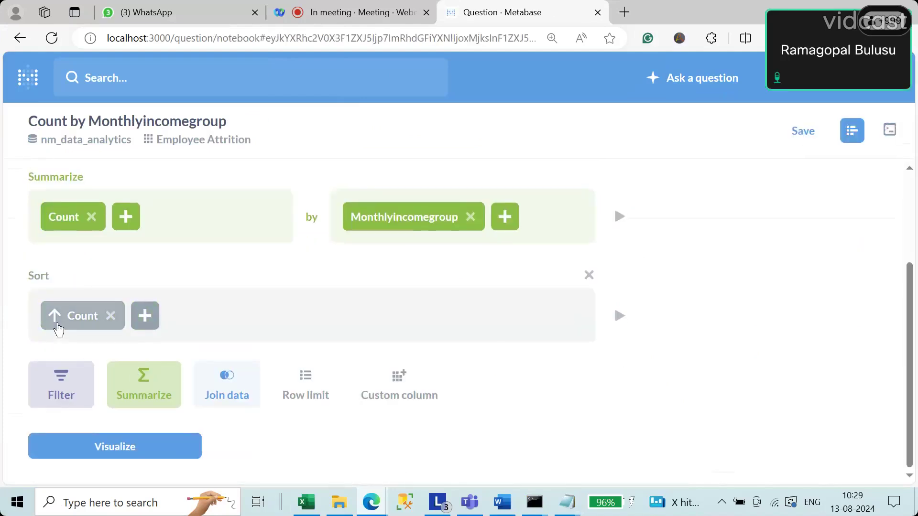
left_click(58, 328)
left_click(55, 317)
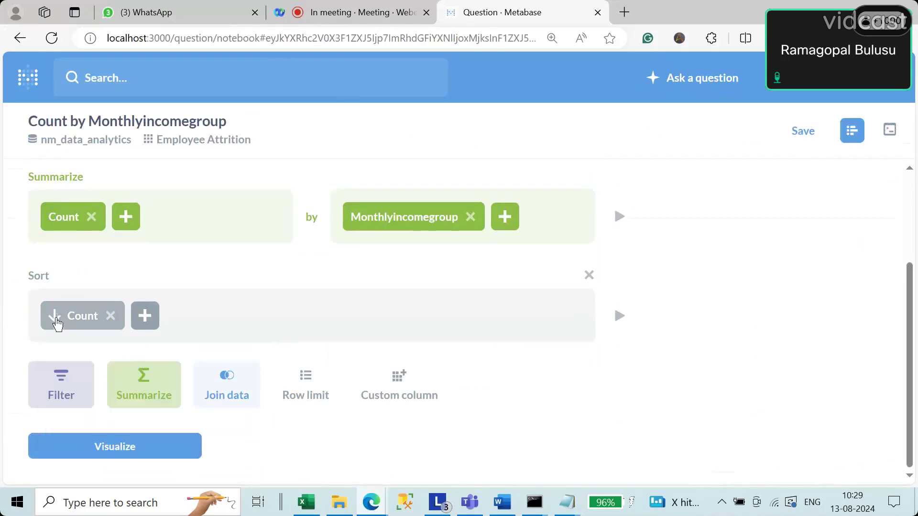
left_click(113, 447)
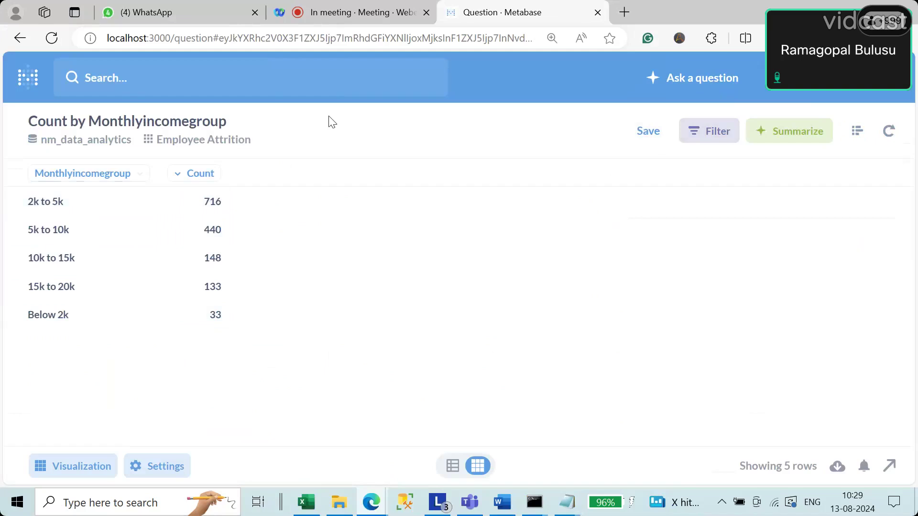
Rename the question to 'Employee Attritions By Monthly Income Group'
left_click(647, 132)
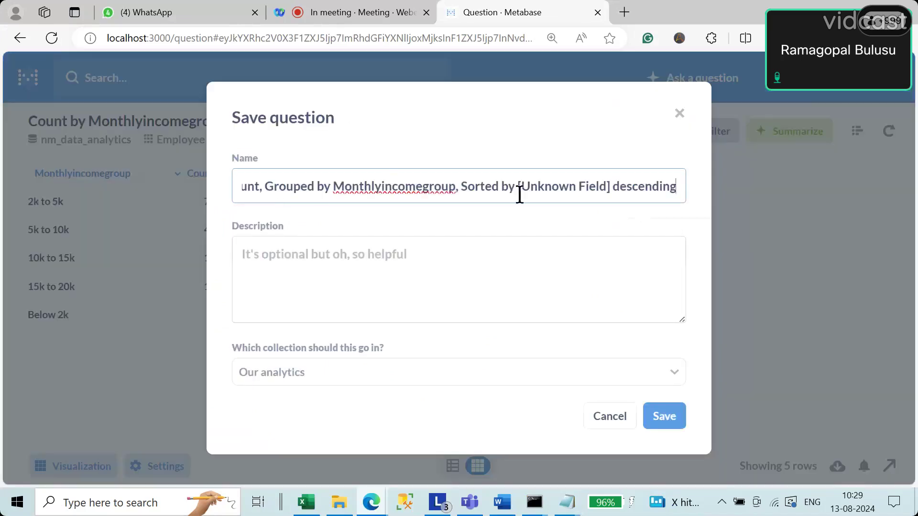
left_click_drag(526, 188, 293, 188)
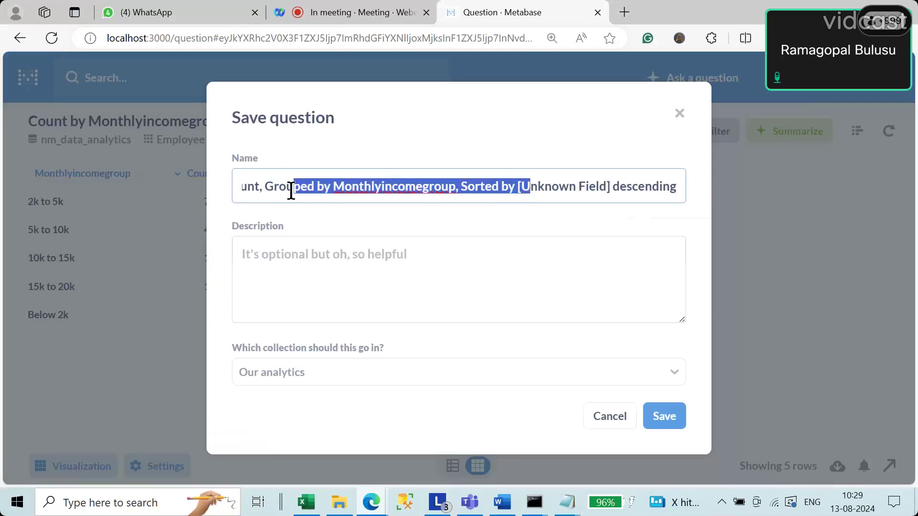
key("BackSpace")
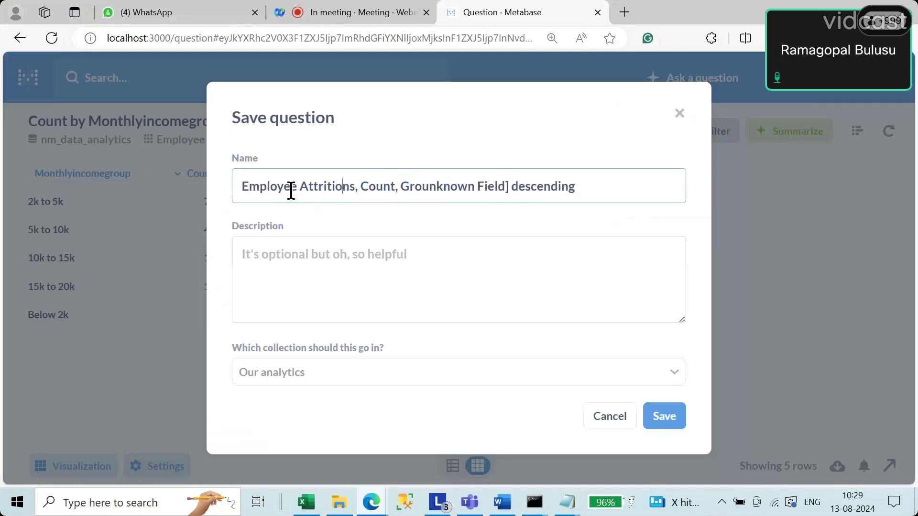
key("shift+Right")
key("shift+Right")
key("shift+Right")
key("shift+Right")
key("shift+Right")
key("shift+Right")
key("shift+Right")
key("shift+Right")
key("shift+Right")
key("shift+Right")
key("shift+Right")
key("shift+Right")
key("shift+Right")
key("shift+Right")
key("shift+Right")
key("shift+Right")
key("shift+Right")
key("shift+Right")
key("shift+Right")
key("shift+Right")
key("Right")
type("By ")
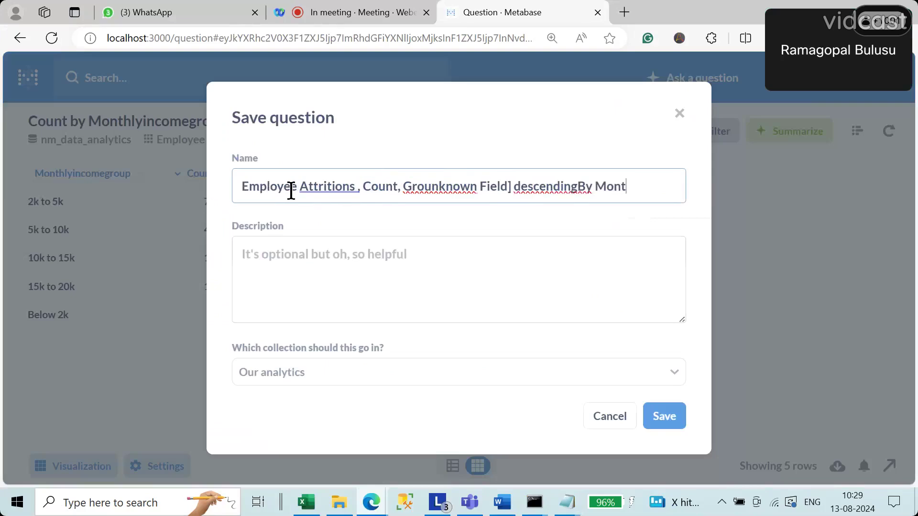
type("Monthly In")
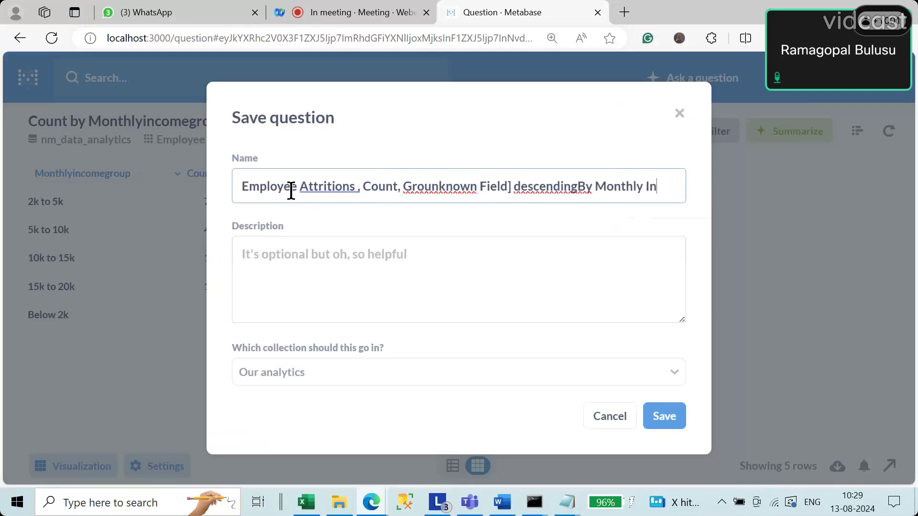
type("coe")
key("BackSpace")
type("me G")
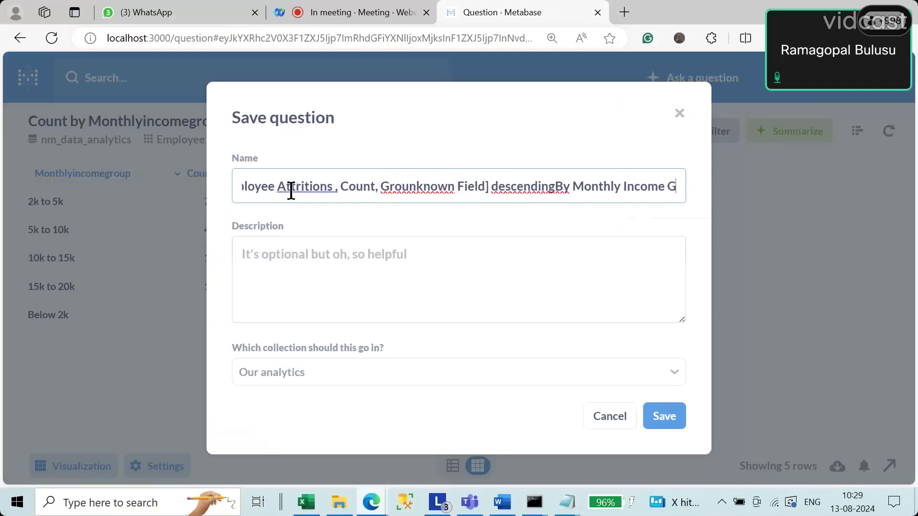
type("roup")
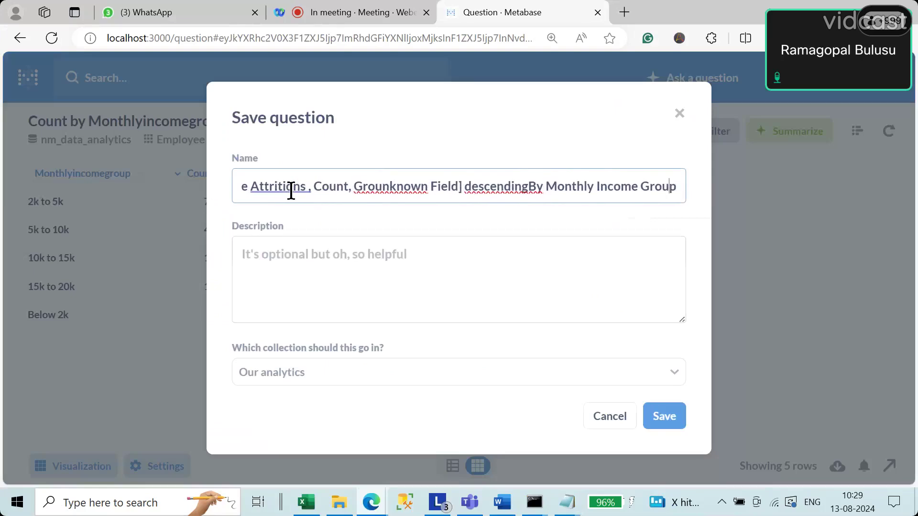
key("BackSpace")
key("BackSpace")
key("BackSpace")
key("BackSpace")
key("BackSpace")
key("BackSpace")
key("BackSpace")
key("BackSpace")
key("BackSpace")
key("BackSpace")
key("BackSpace")
key("BackSpace")
key("BackSpace")
key("BackSpace")
key("BackSpace")
key("BackSpace")
key("BackSpace")
key("BackSpace")
key("BackSpace")
key("BackSpace")
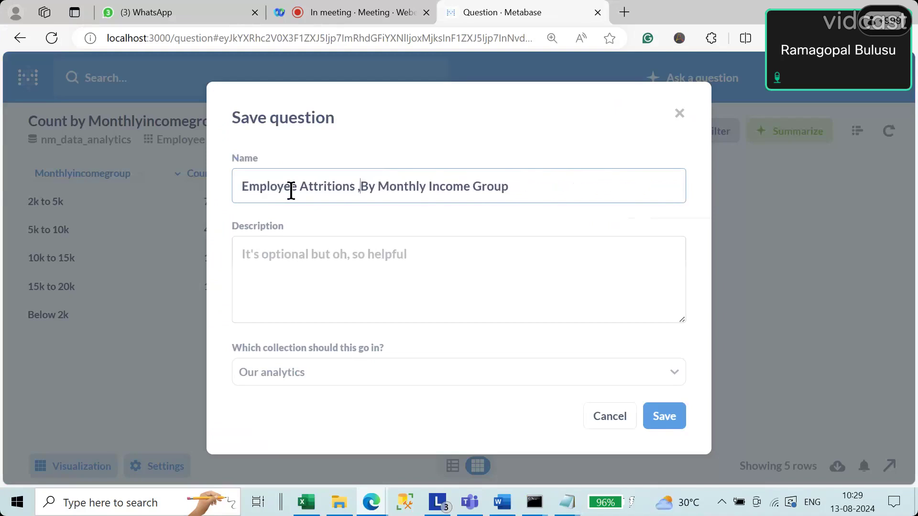
key("BackSpace")
key("BackSpace")
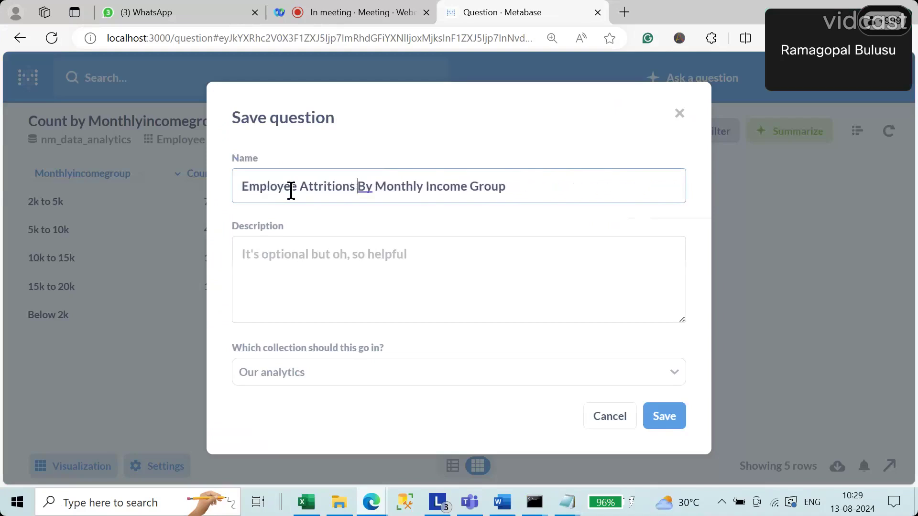
Save it to NM Data Analytics > Employee Attrition, skipping the dashboard prompt
left_click(379, 373)
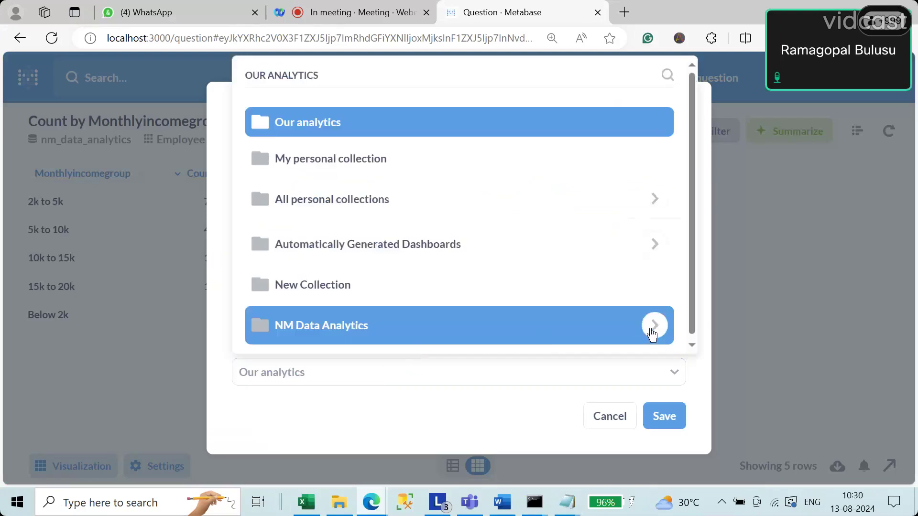
left_click(653, 333)
left_click(352, 338)
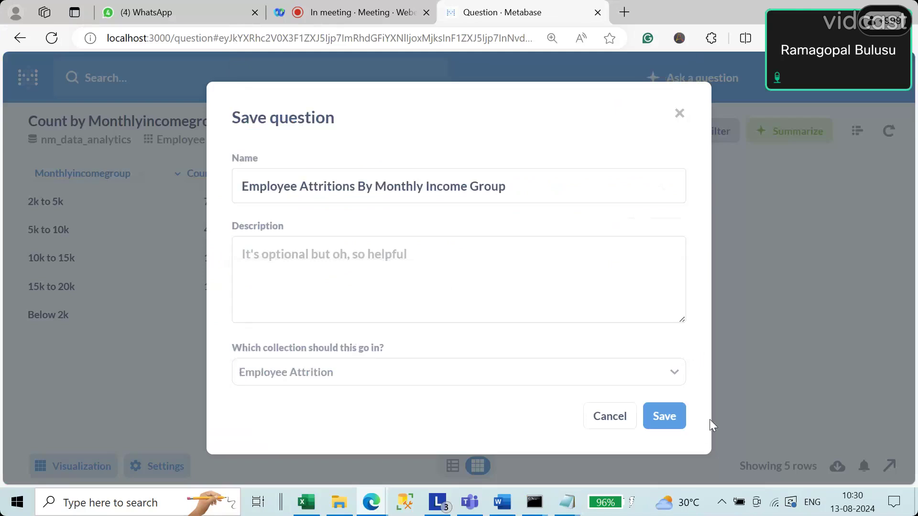
left_click(671, 425)
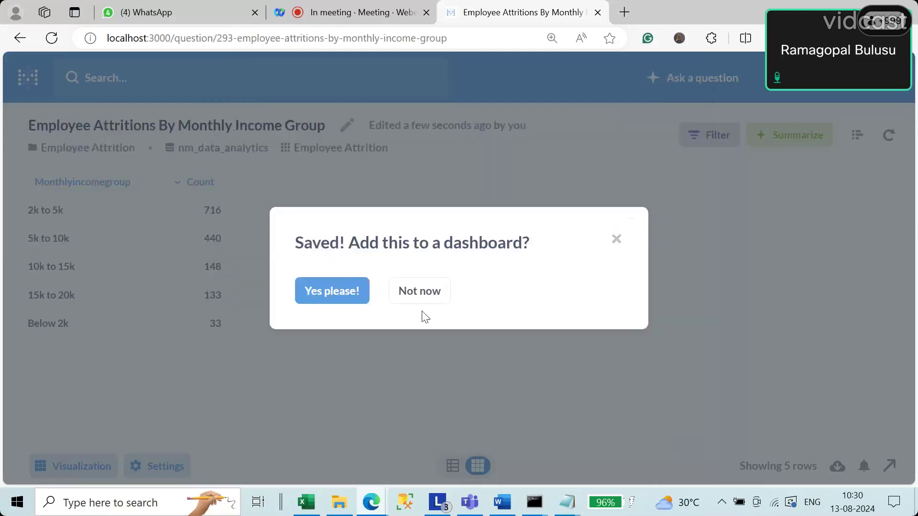
left_click(421, 299)
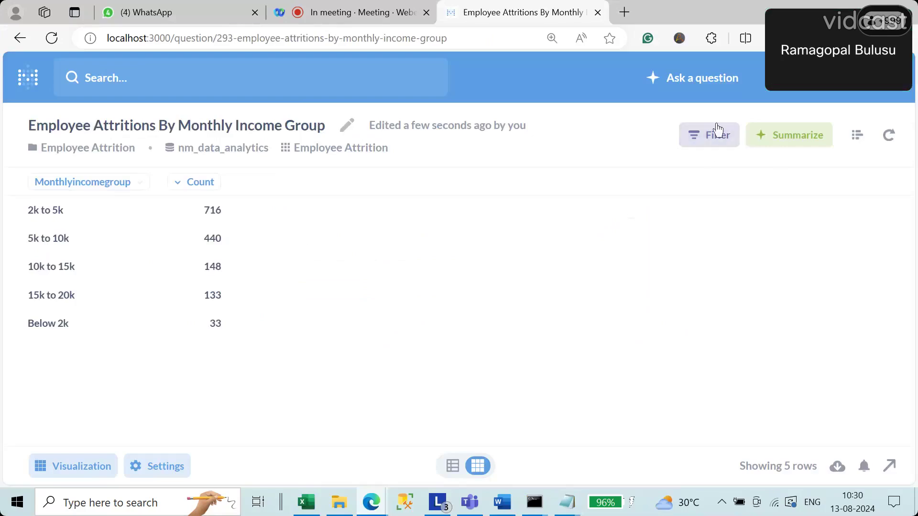
Start a new simple question on the nm_data_analytics Employee Attrition table
left_click(702, 78)
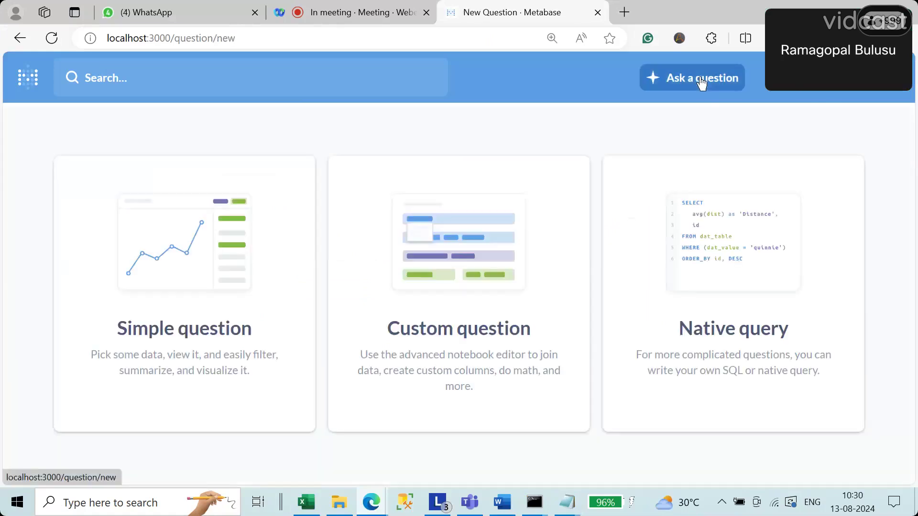
left_click(194, 333)
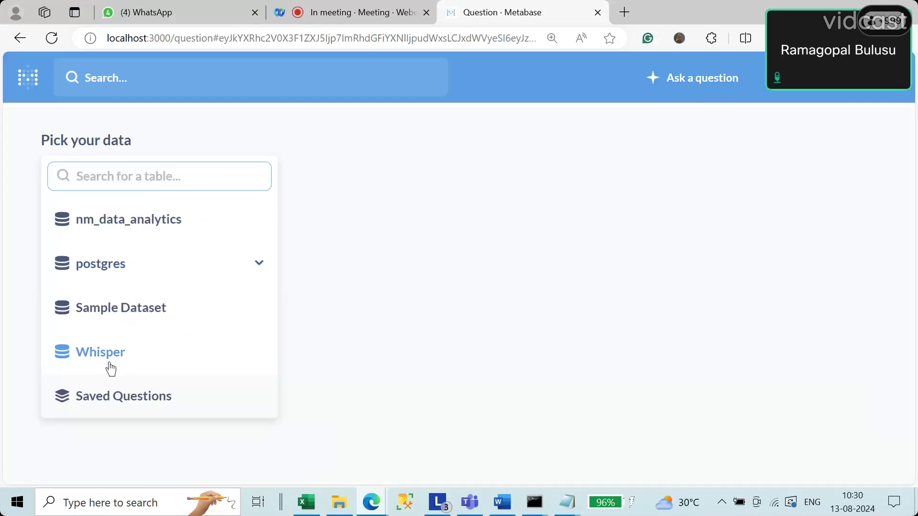
left_click(104, 225)
left_click(119, 301)
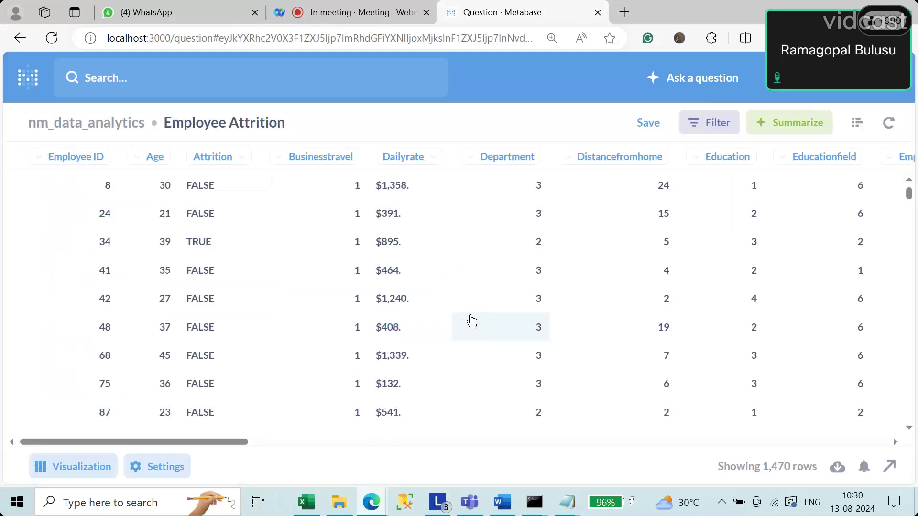
left_click(857, 123)
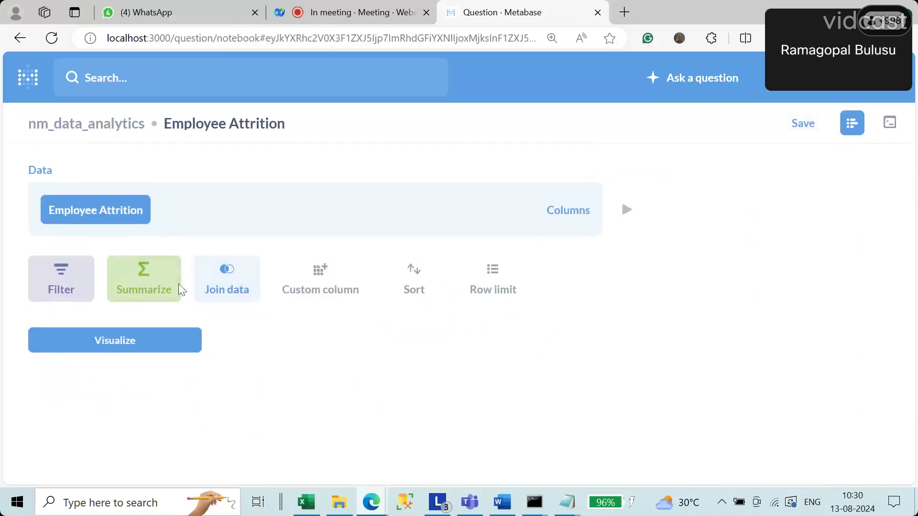
Count rows grouped by Twygroup and view the five experience-level results
left_click(148, 281)
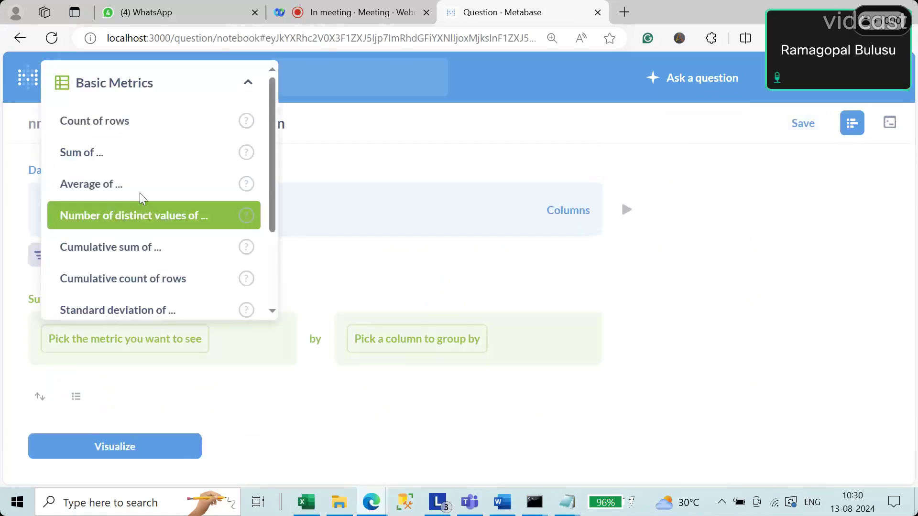
left_click(116, 122)
left_click(414, 359)
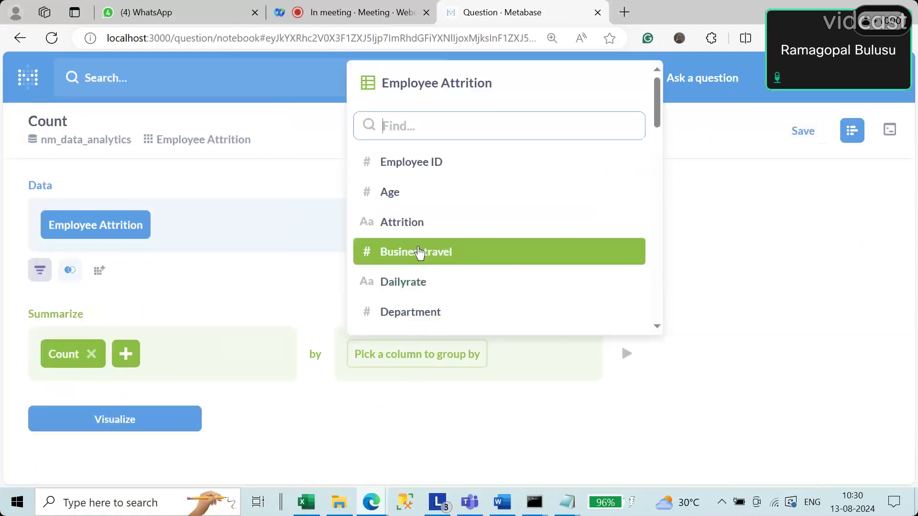
scroll(420, 258, "down", 10)
left_click(420, 318)
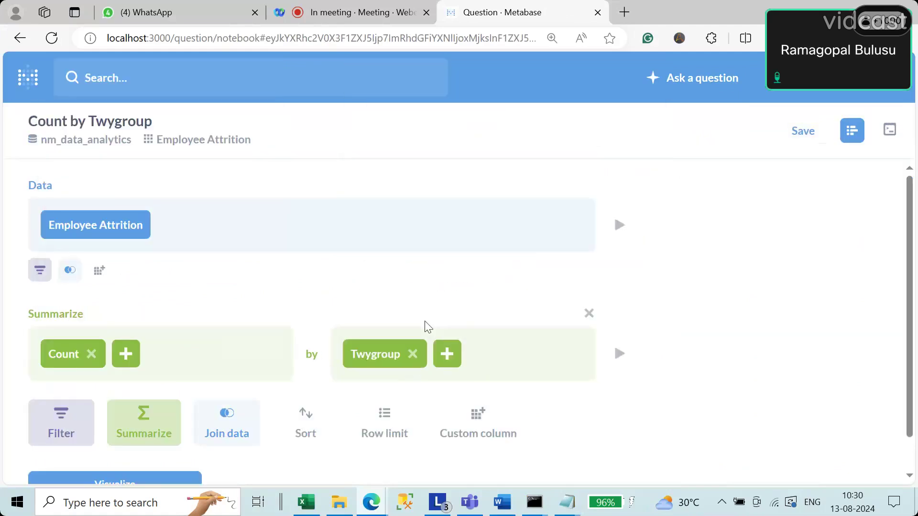
scroll(580, 323, "down", 1)
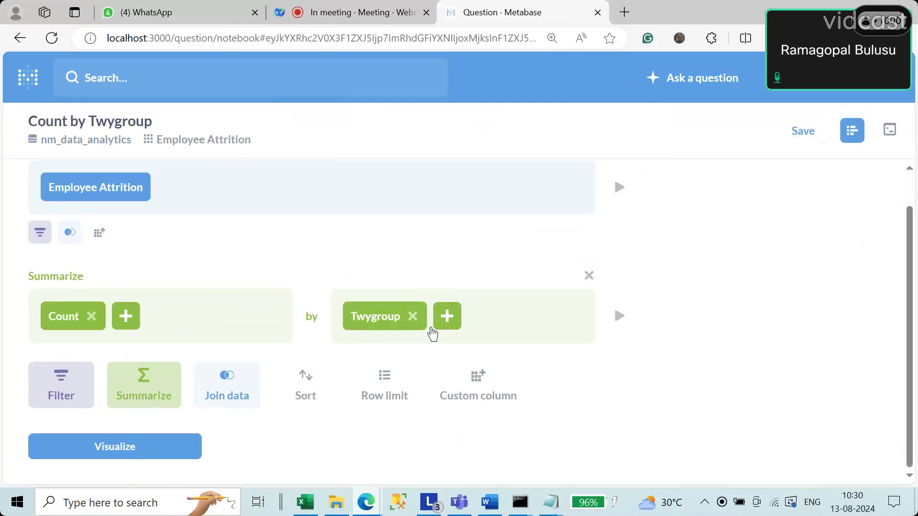
left_click(126, 450)
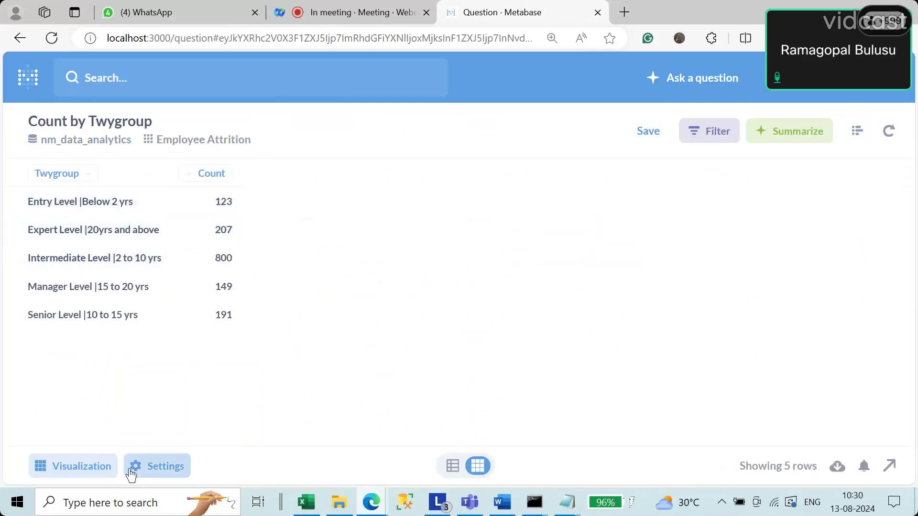
Sort the Twygroup counts by Count descending, from 800 (Intermediate Level) to 123 (Entry Level)
left_click(156, 472)
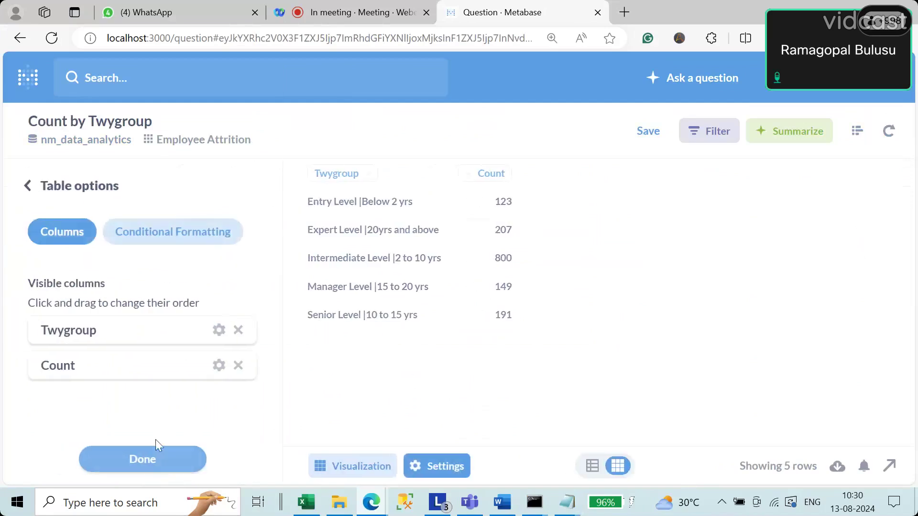
left_click(857, 132)
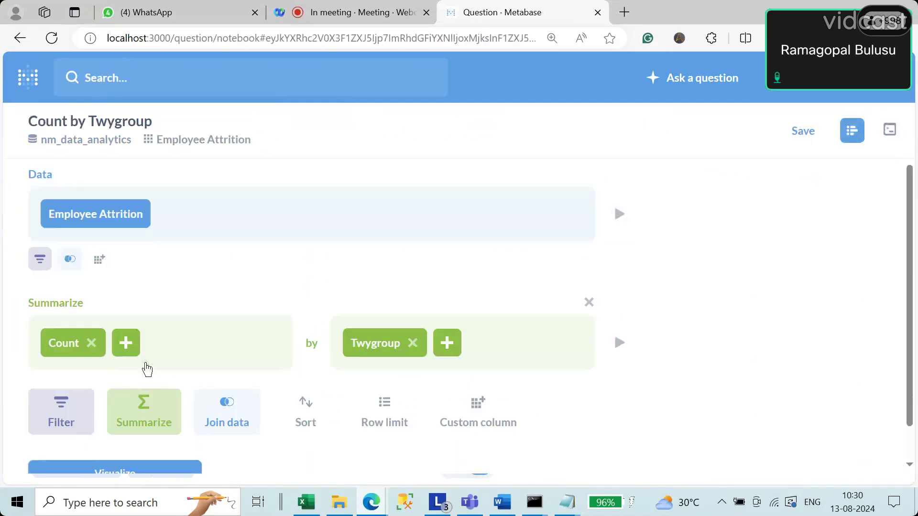
left_click(311, 439)
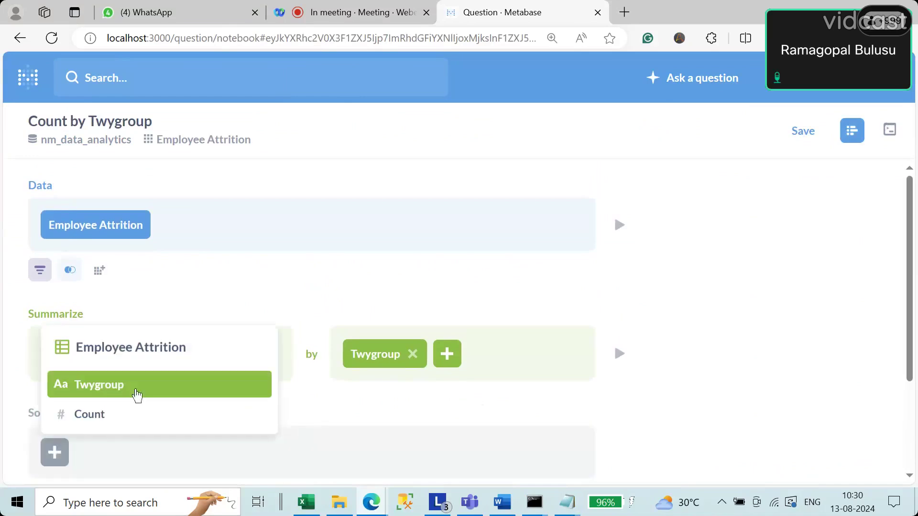
left_click(117, 414)
scroll(93, 334, "down", 3)
left_click(61, 317)
left_click(116, 455)
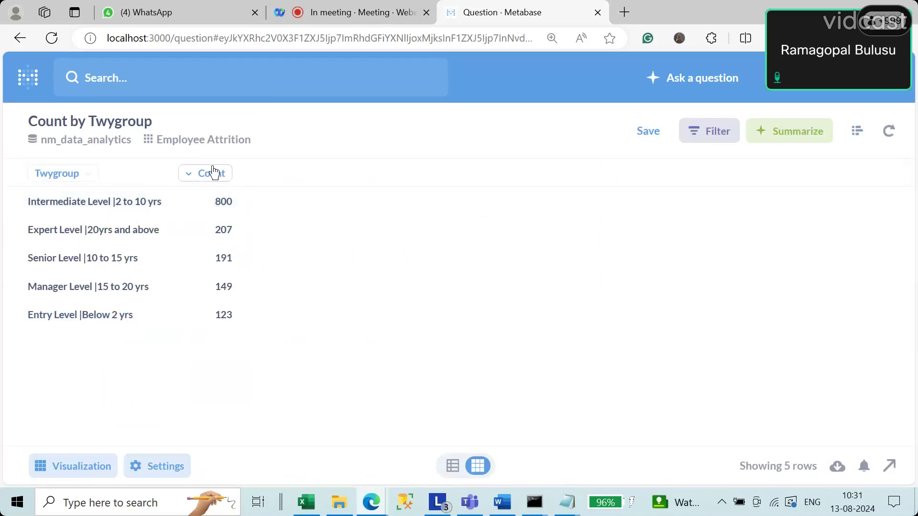
left_click(176, 471)
Retitle the Count column as 'Employee Count' and bring up the save dialog
left_click(221, 368)
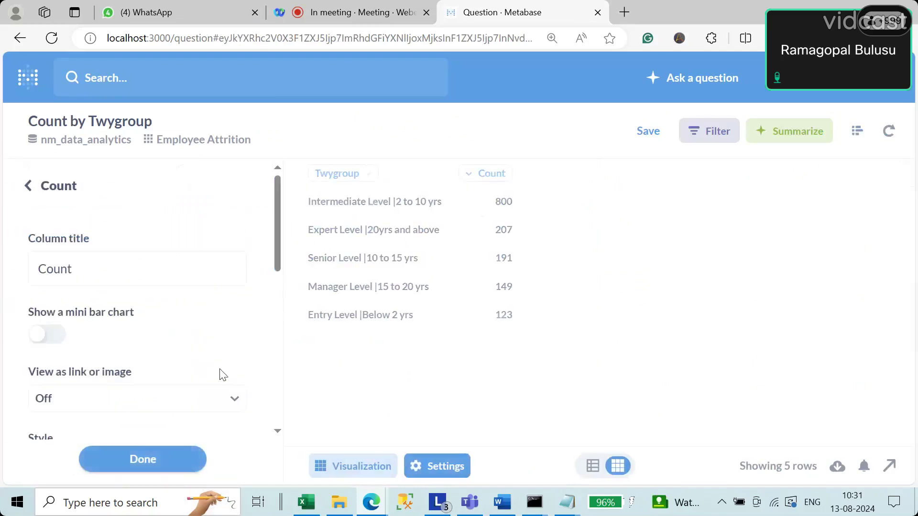
left_click_drag(112, 267, 4, 279)
type("E")
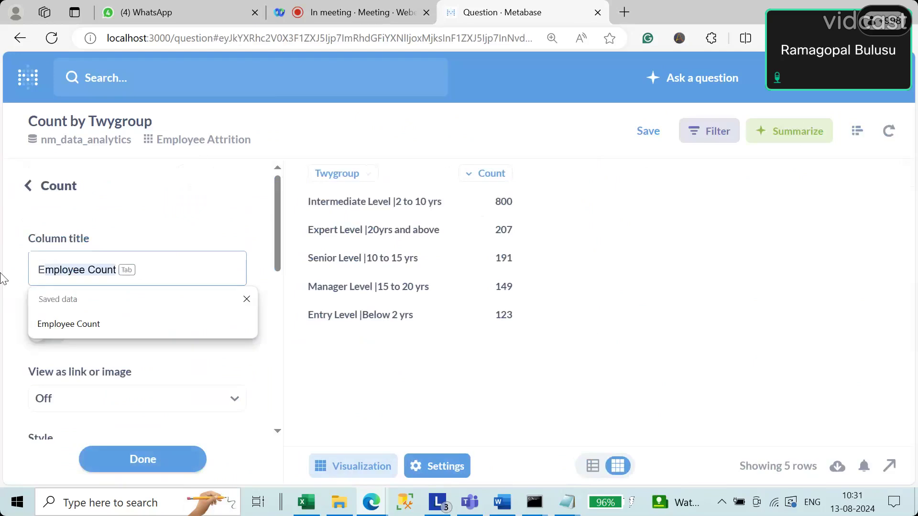
type("mployee")
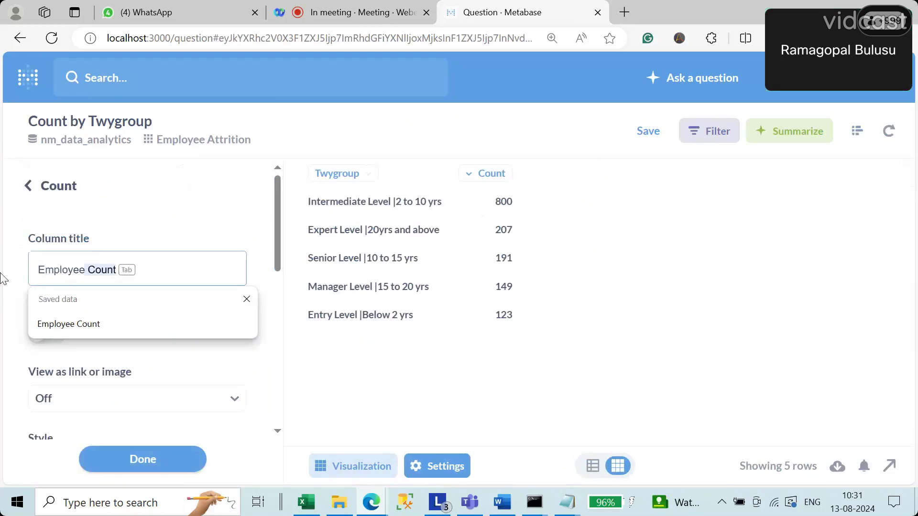
key("Tab")
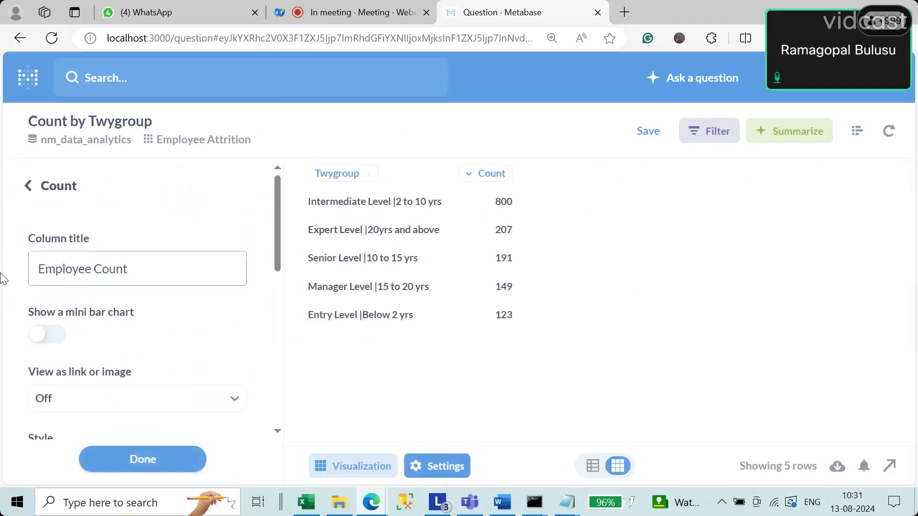
left_click(143, 467)
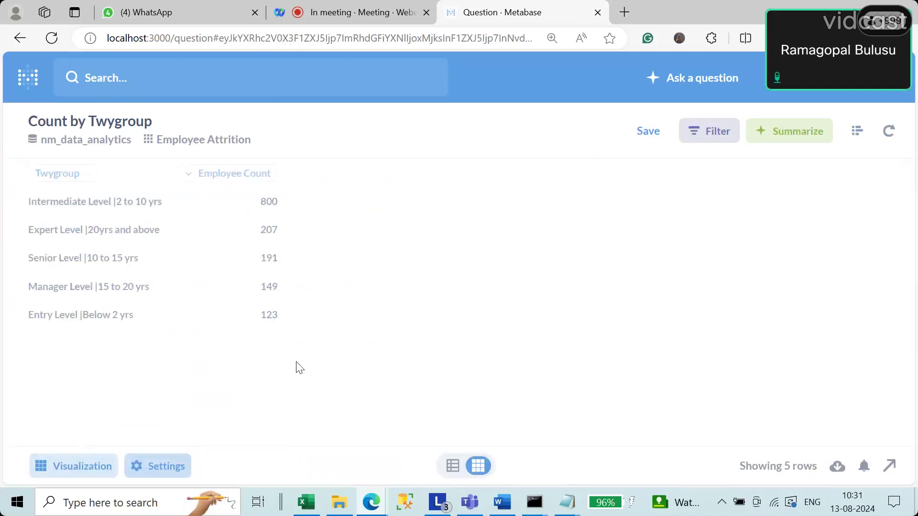
left_click(651, 132)
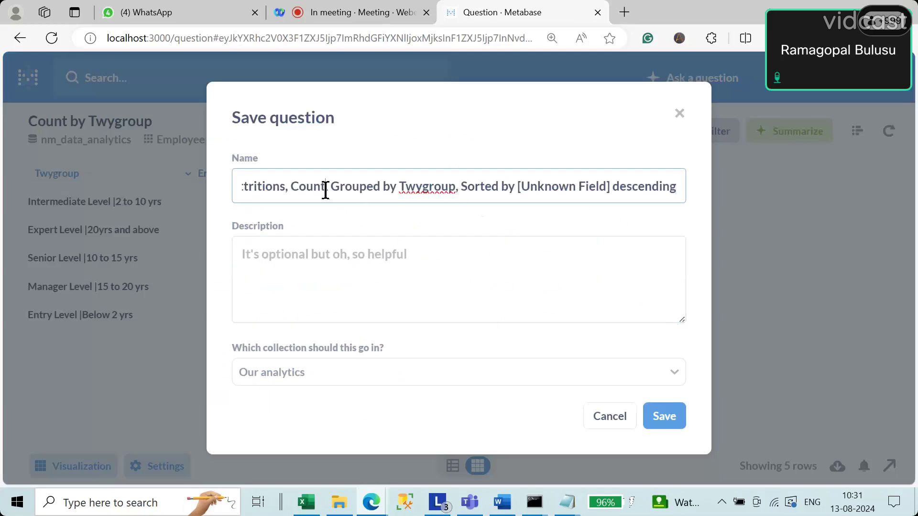
Trim the name to 'Employee Attrition by Twygroup' and save it in NM Data Analytics > Employee Attrition
left_click_drag(326, 190, 518, 186)
left_click(517, 186)
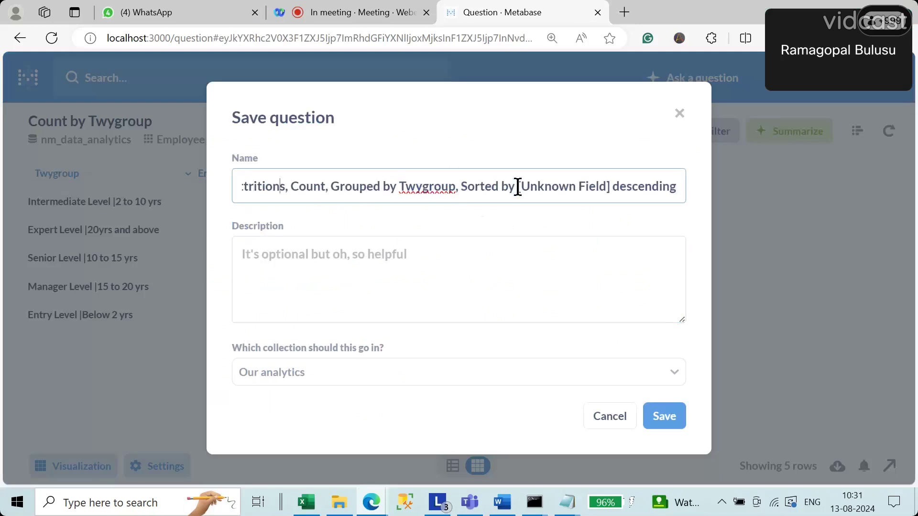
key("Left")
key("shift+Right")
key("shift+Right")
key("shift+Right")
key("shift+Right")
key("shift+Right")
key("shift+Right")
key("shift+Right")
key("shift+Right")
key("shift+Right")
key("shift+Right")
key("shift+Right")
key("shift+Right")
key("shift+Right")
key("shift+Right")
key("shift+Right")
key("shift+Right")
key("shift+Right")
key("shift+Right")
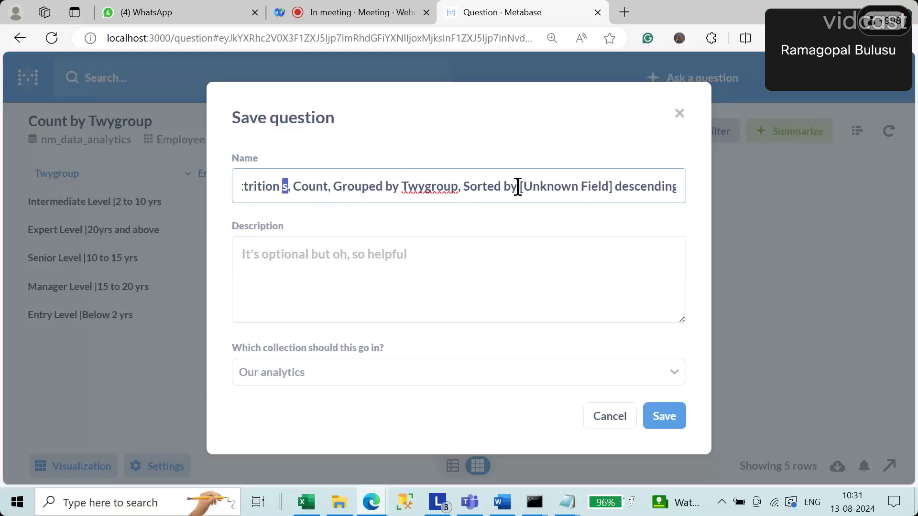
key("BackSpace")
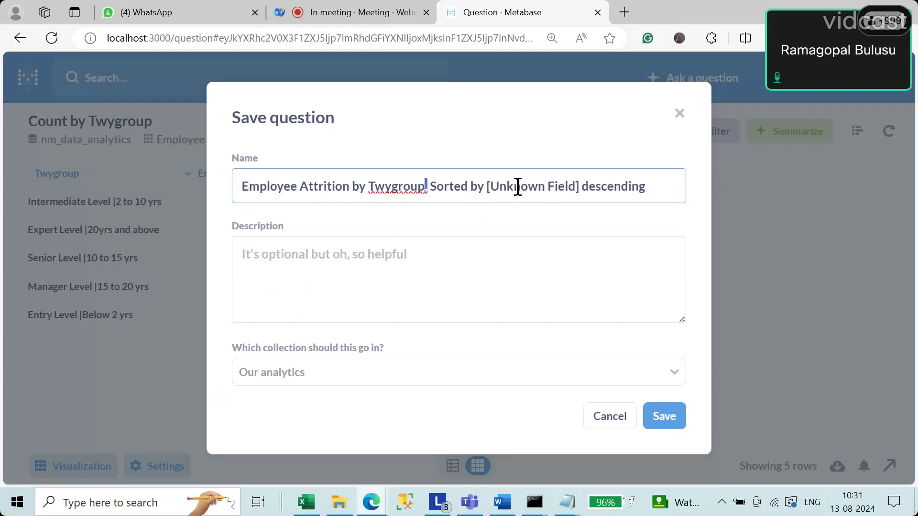
key("shift+Right")
key("shift+Right")
key("shift+Right")
key("shift+Right")
key("shift+Right")
key("shift+Right")
key("shift+Right")
key("shift+Right")
key("shift+Right")
key("shift+Right")
key("shift+Right")
key("shift+Right")
key("shift+Right")
key("shift+Right")
key("shift+Right")
key("shift+Right")
key("shift+Right")
key("shift+Right")
key("shift+Right")
key("shift+Right")
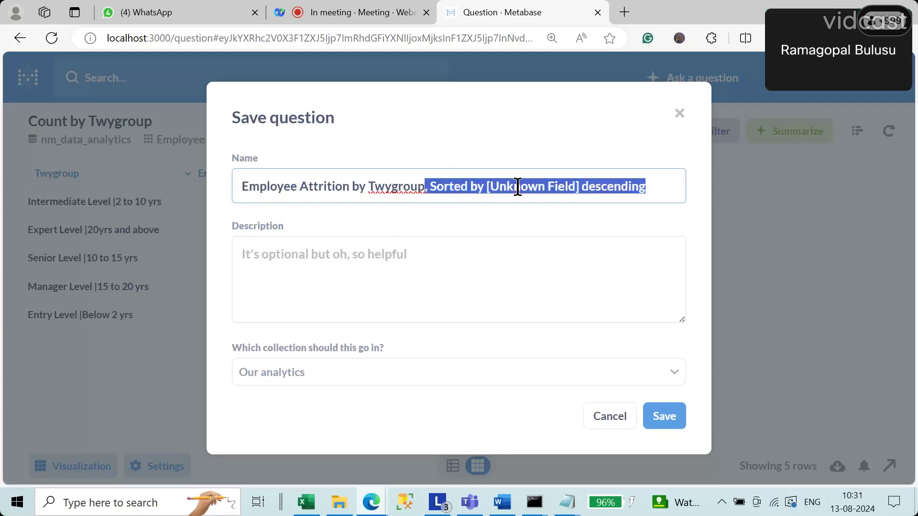
key("BackSpace")
left_click(675, 381)
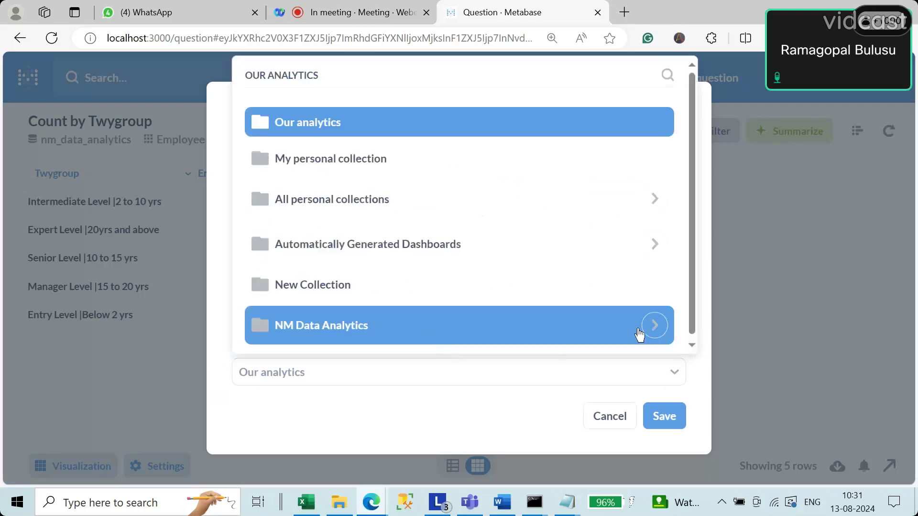
left_click(652, 329)
left_click(363, 329)
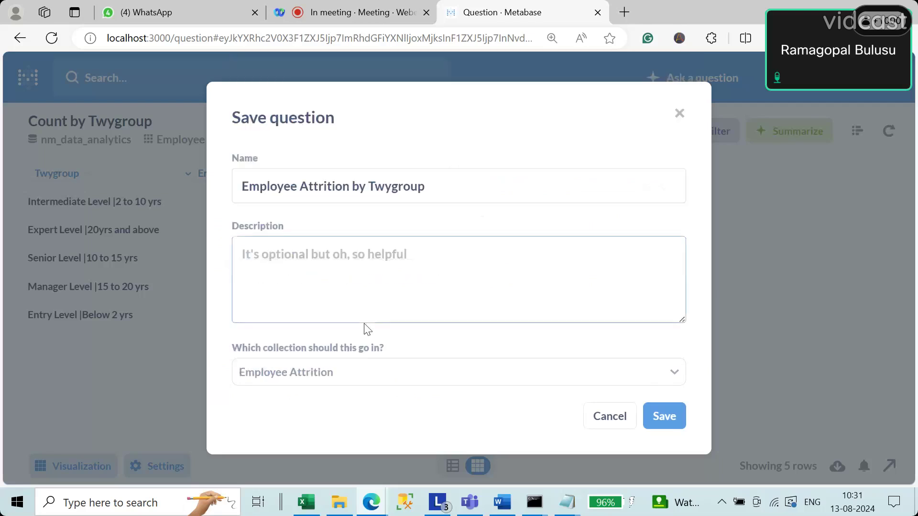
left_click(670, 414)
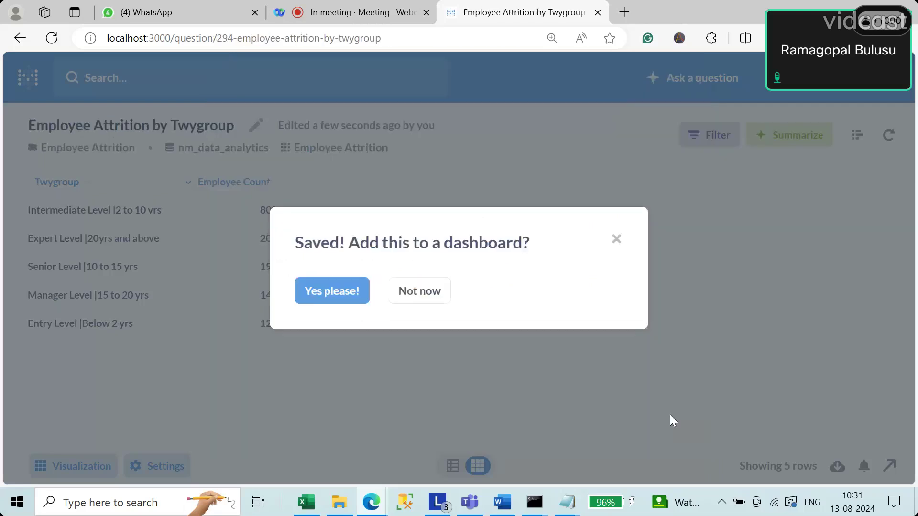
Decline the dashboard prompt and start a new dashboard named 'NM Training Dashboard'
left_click(420, 296)
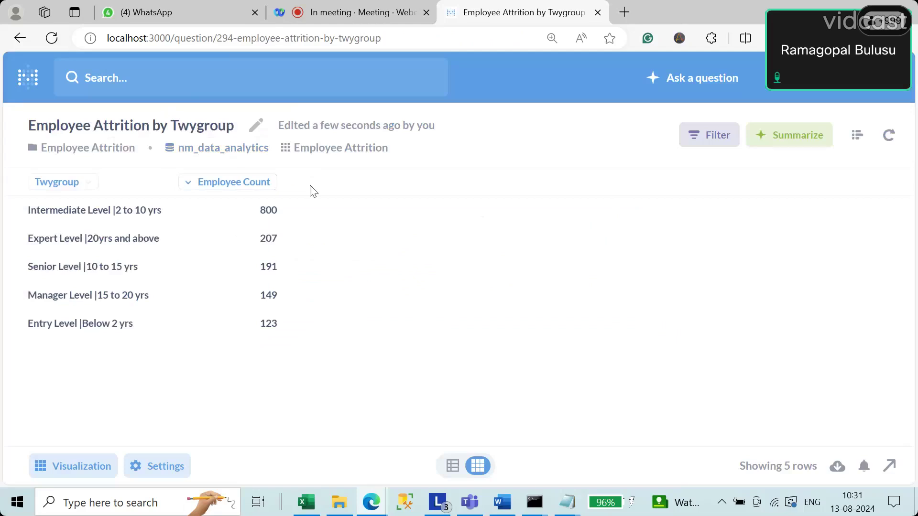
left_click(816, 93)
left_click(765, 135)
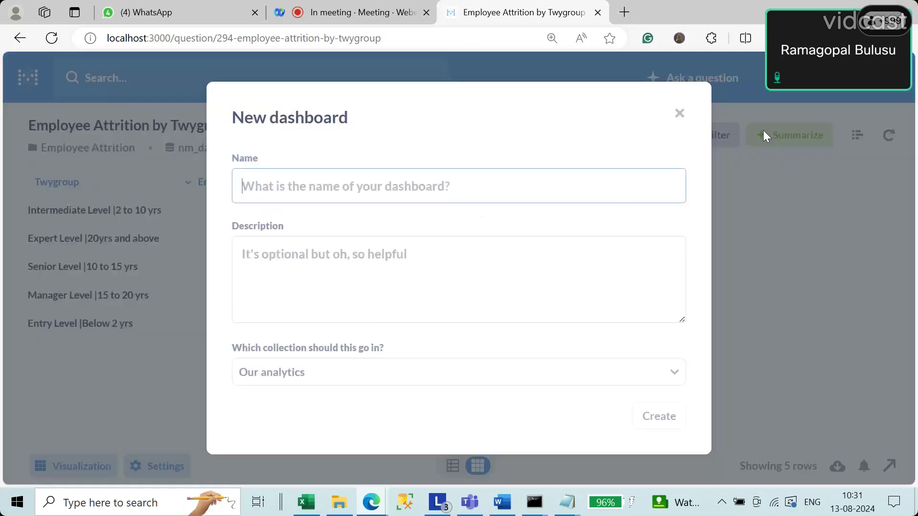
left_click(375, 189)
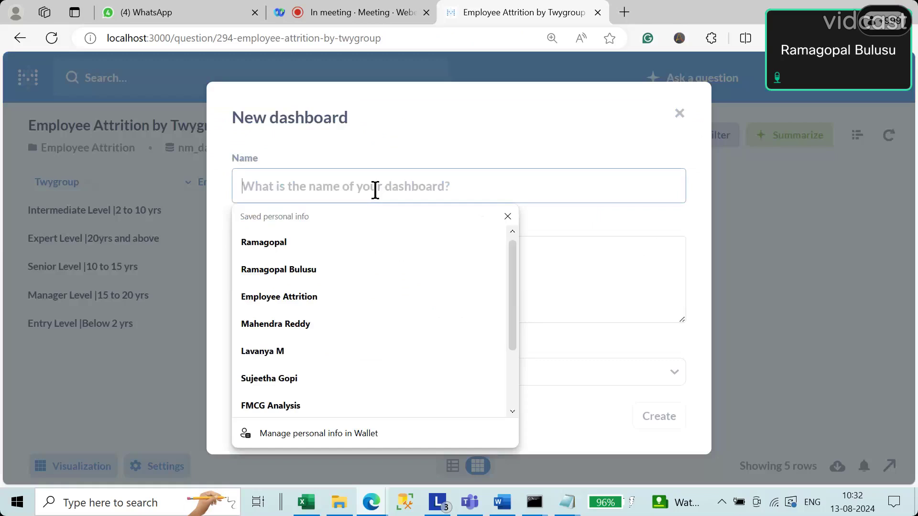
type("Em")
key("BackSpace")
key("BackSpace")
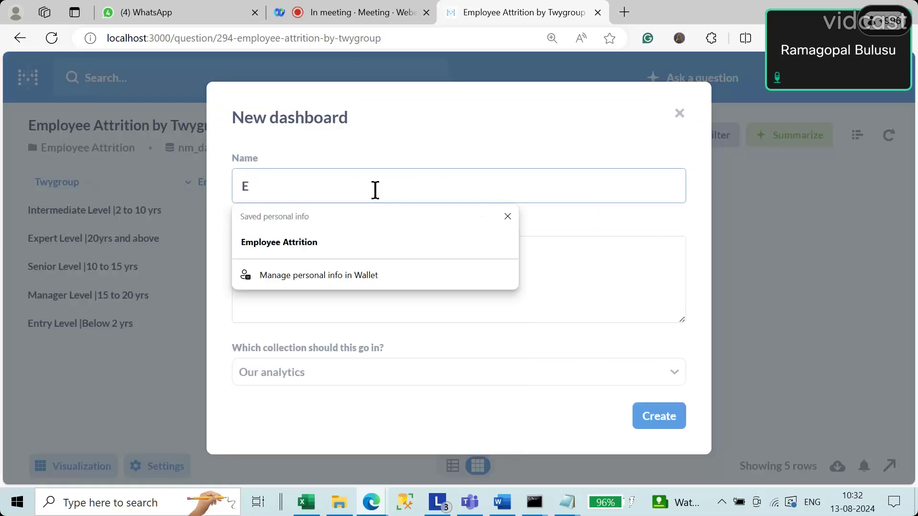
key("BackSpace")
type("NM")
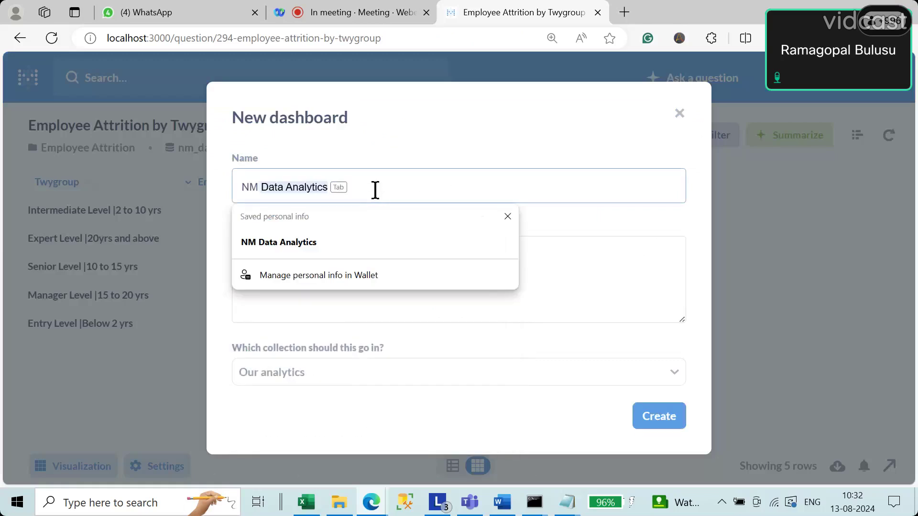
type(" Anal")
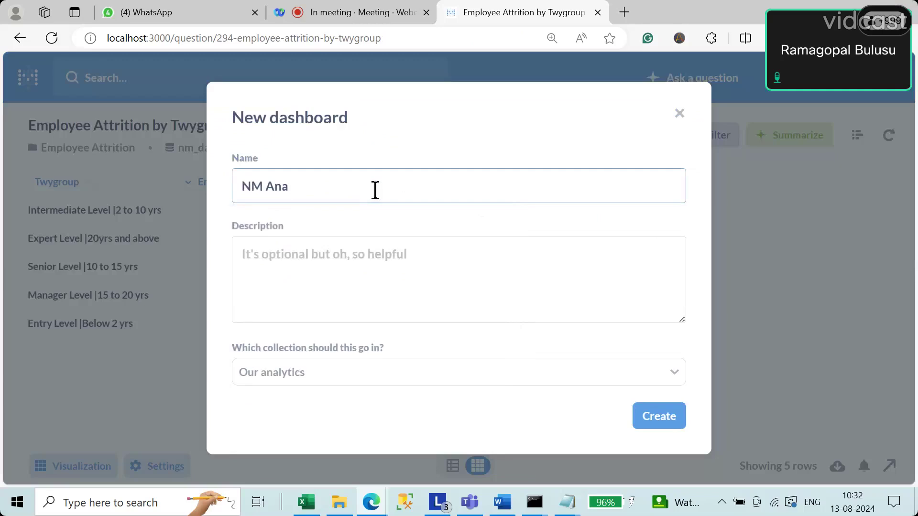
key("BackSpace")
key("BackSpace")
type("Training Dashboard")
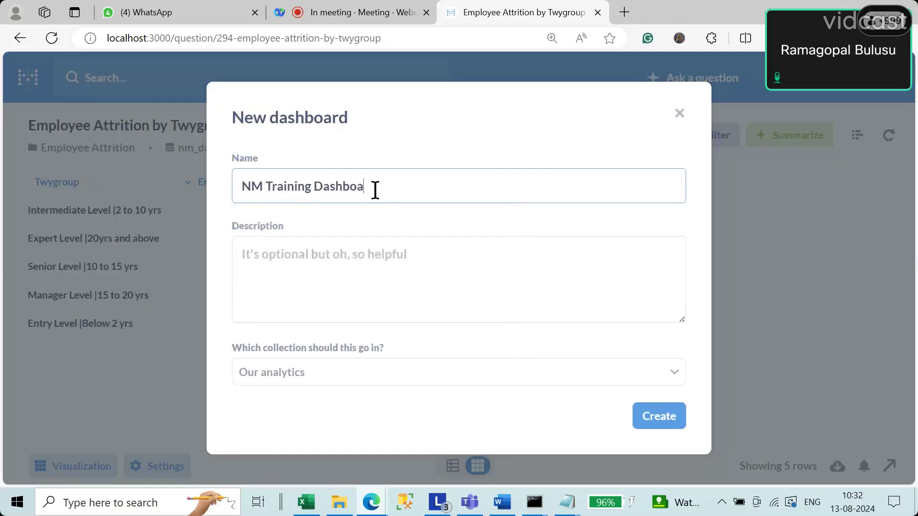
Create the dashboard in NM Data Analytics, then return to the home page
left_click(330, 378)
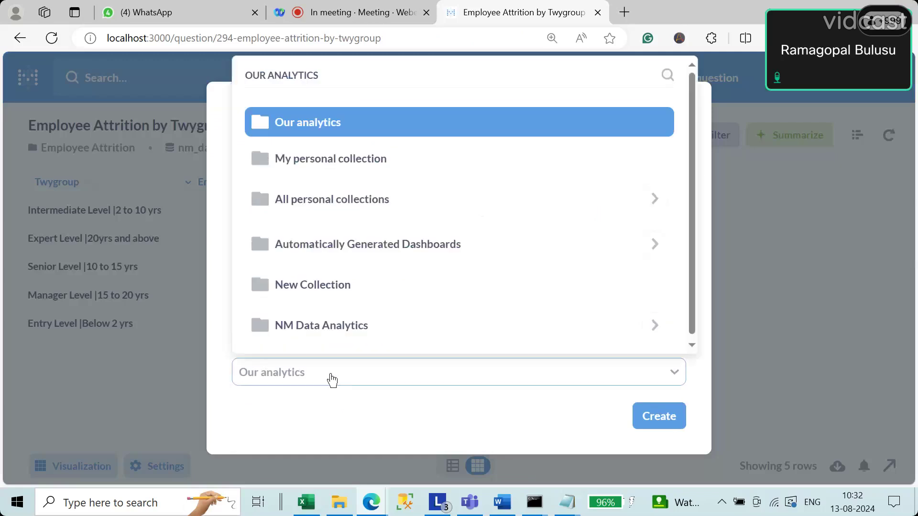
left_click(343, 329)
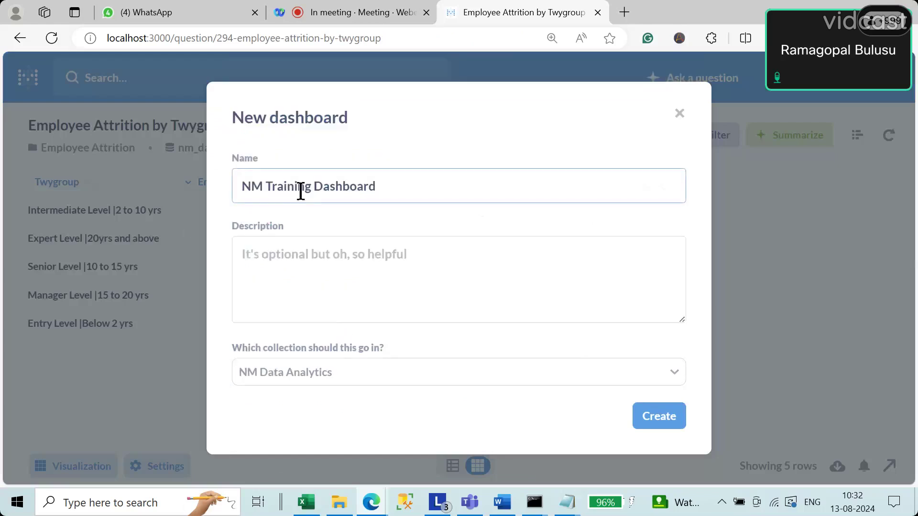
left_click(658, 429)
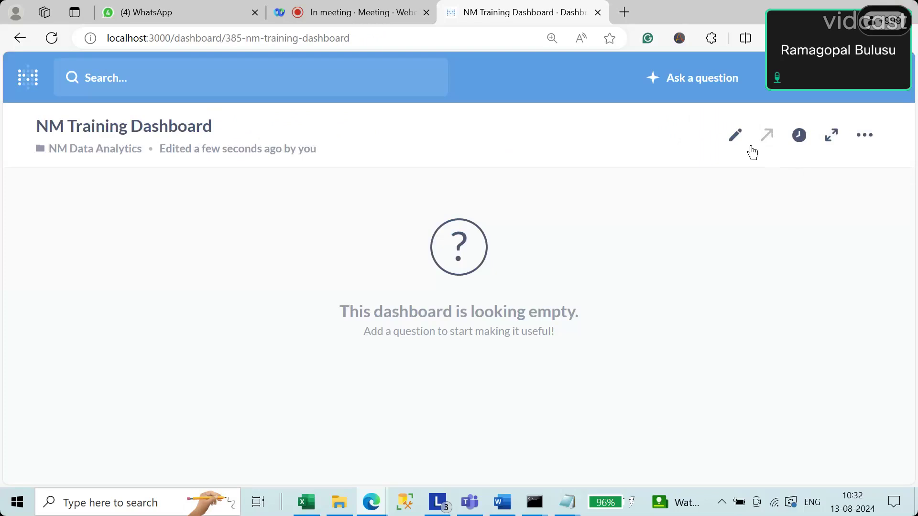
left_click(732, 135)
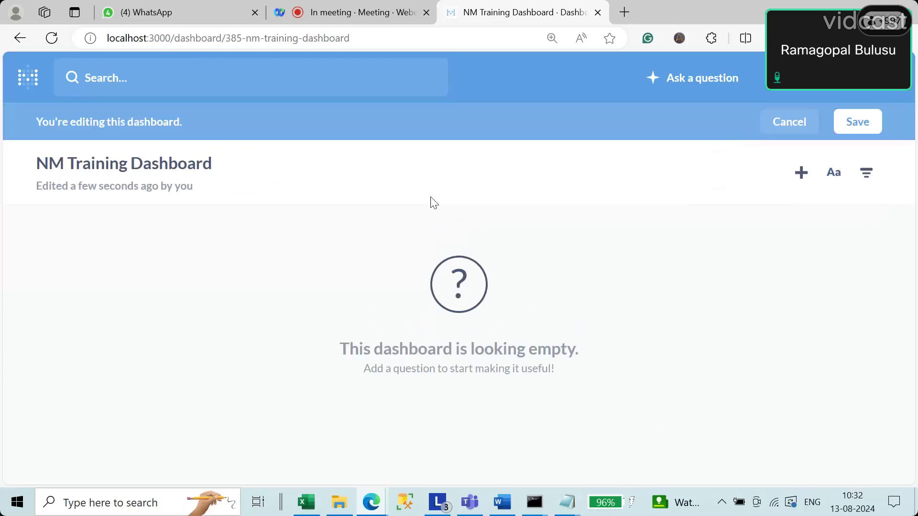
left_click(27, 87)
scroll(377, 301, "down", 5)
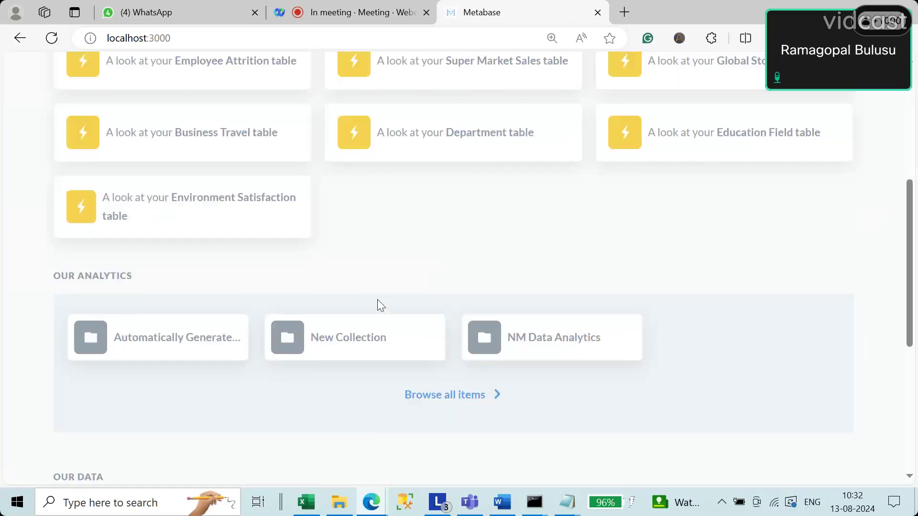
Browse NM Data Analytics and its Employee Attrition sub-collection, then open NM Training Dashboard
left_click(543, 338)
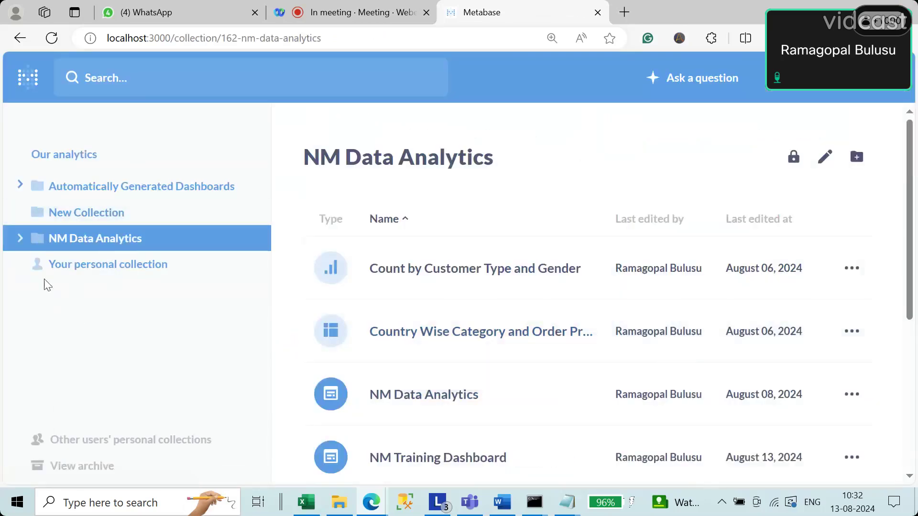
left_click(20, 245)
left_click(143, 270)
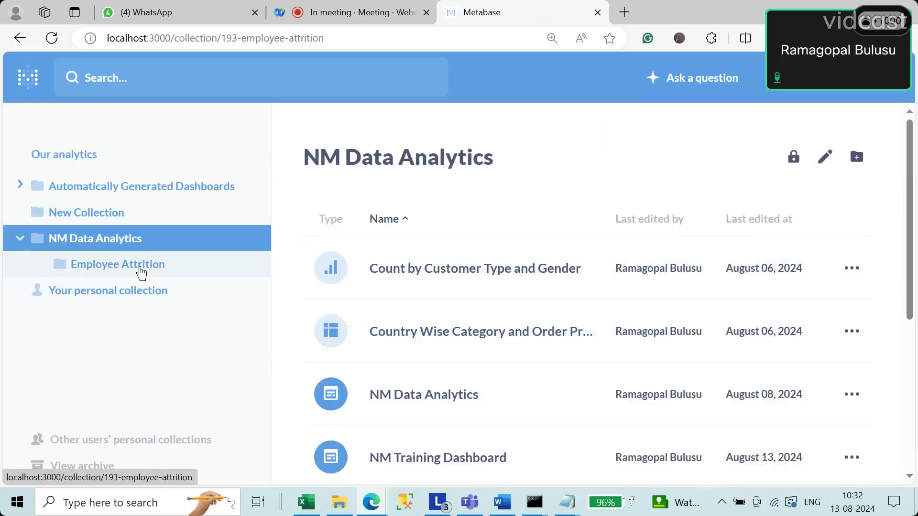
scroll(494, 335, "down", 5)
scroll(495, 335, "up", 5)
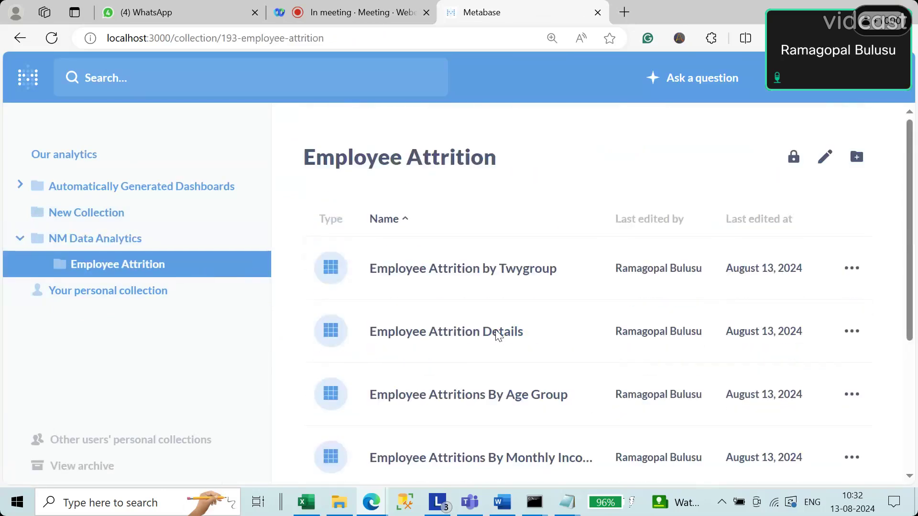
scroll(497, 334, "down", 2)
scroll(496, 334, "up", 2)
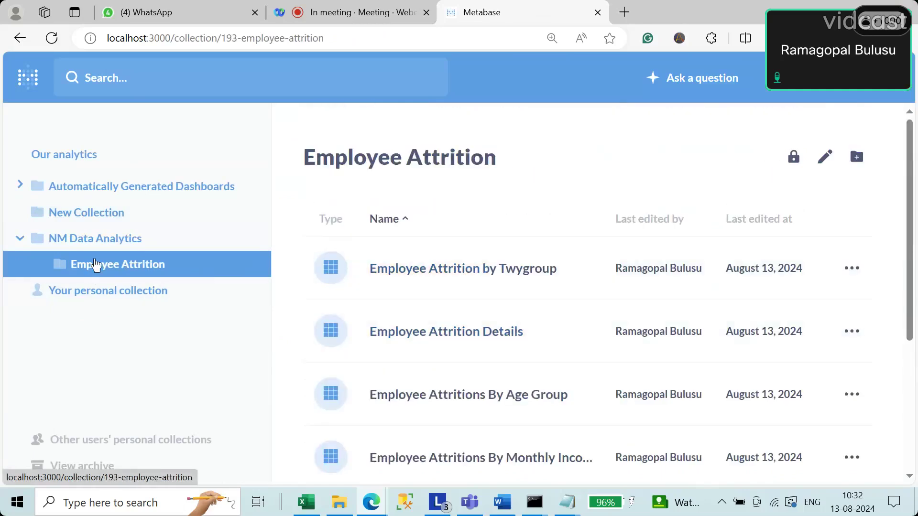
left_click(101, 249)
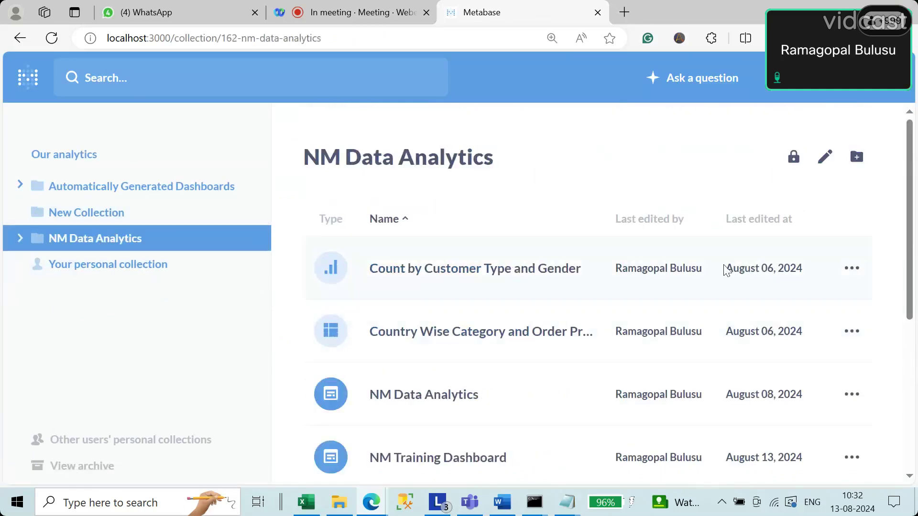
mouse_move(915, 196)
left_mouse_down()
mouse_move(915, 368)
mouse_move(914, 198)
left_mouse_up()
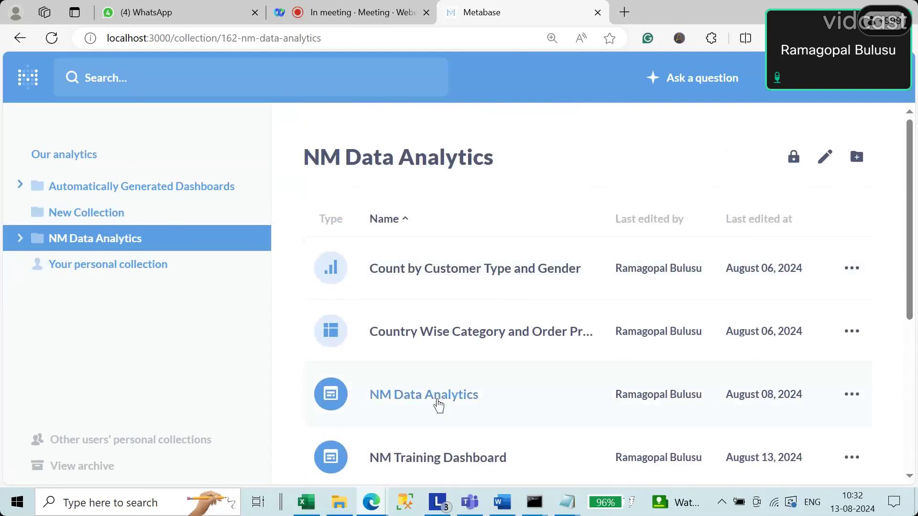
left_click(444, 459)
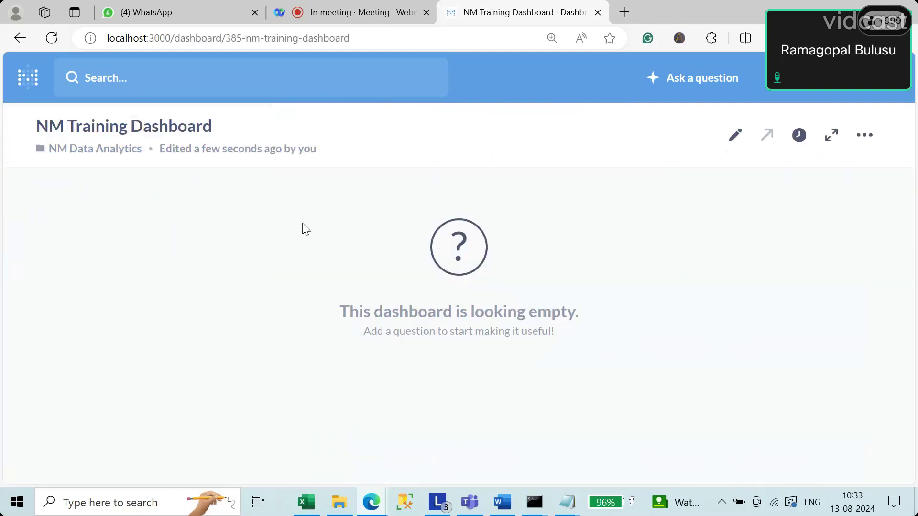
Add the Employee Attrition cards: by Twygroup, Details, by Age Group, Monthly Income Group, Gender Wise, Total Employees
left_click(736, 139)
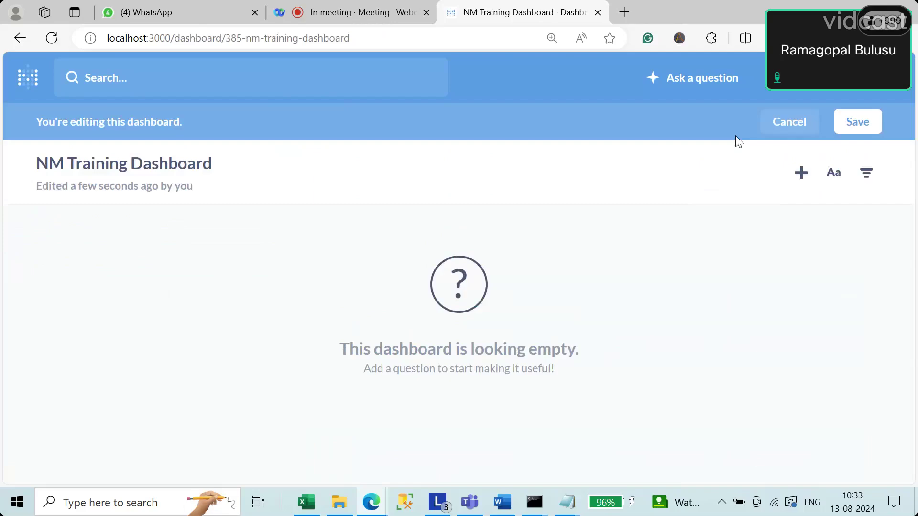
left_click(797, 177)
scroll(692, 342, "down", 1)
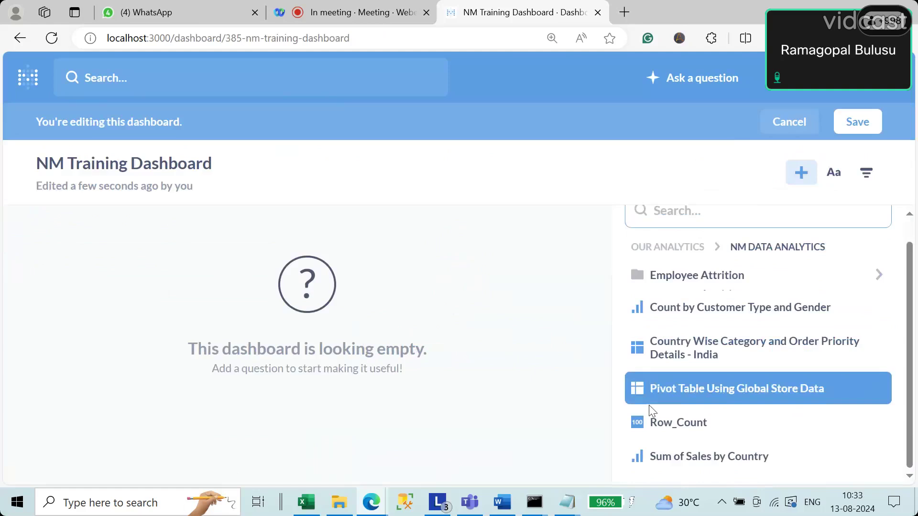
left_click(720, 285)
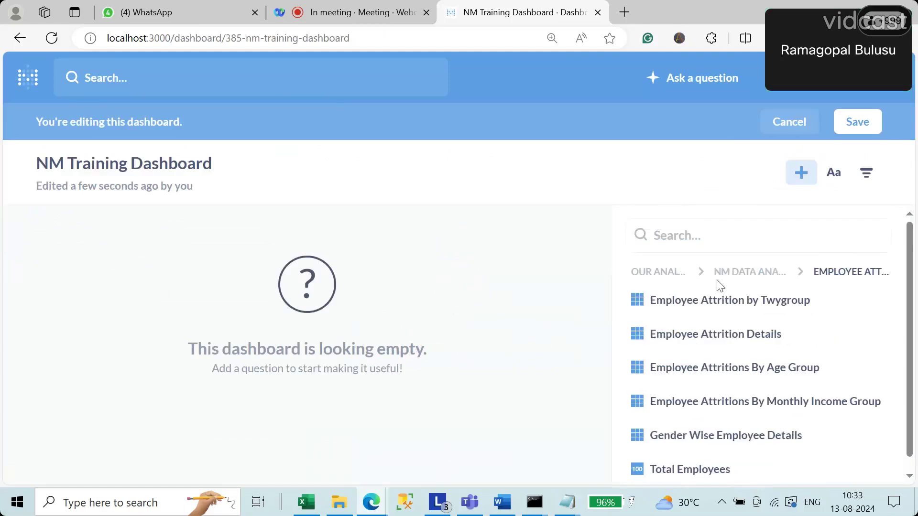
left_click(728, 310)
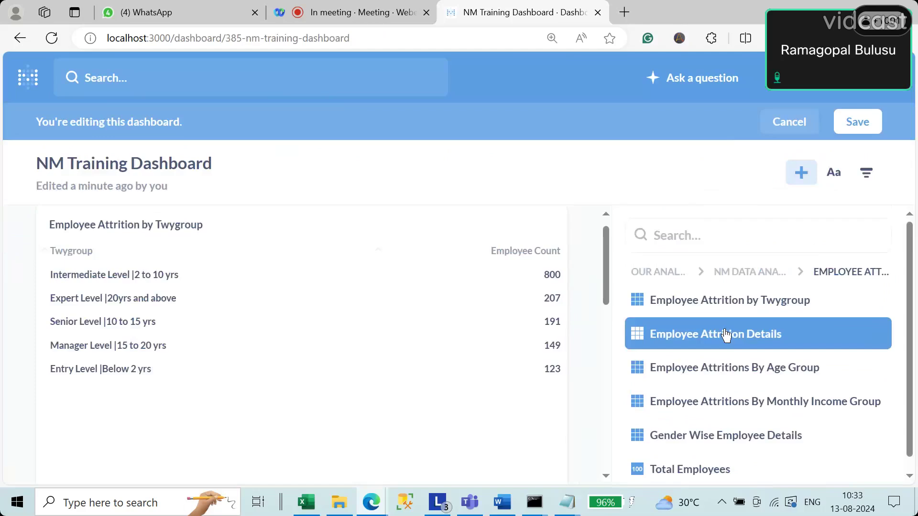
left_click(724, 335)
left_click(723, 368)
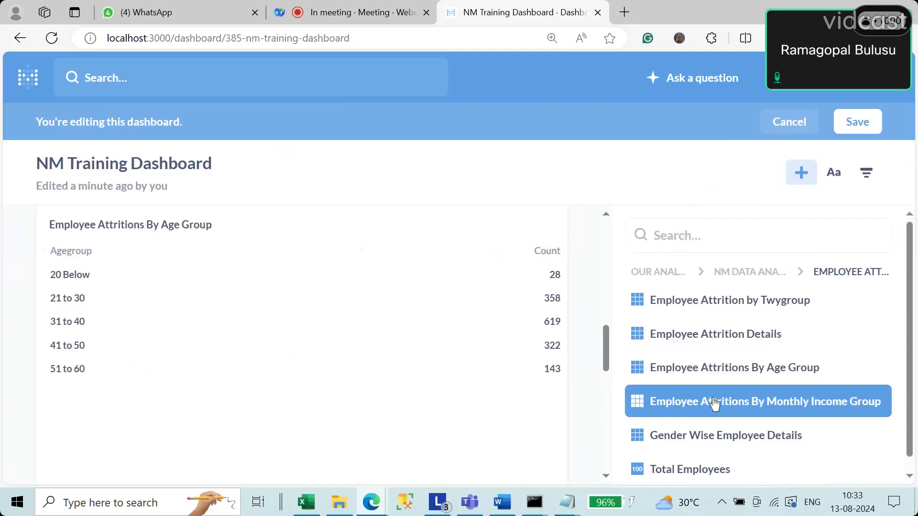
left_click(714, 404)
left_click(702, 435)
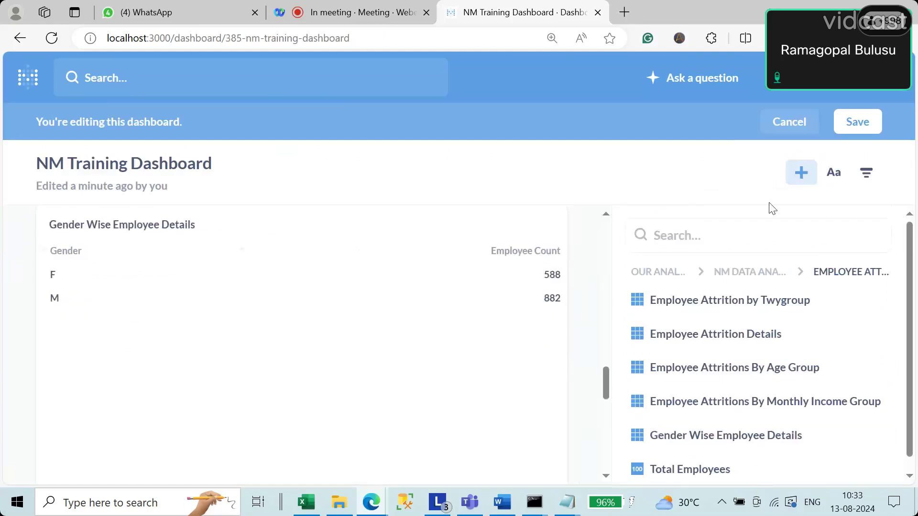
left_click(691, 469)
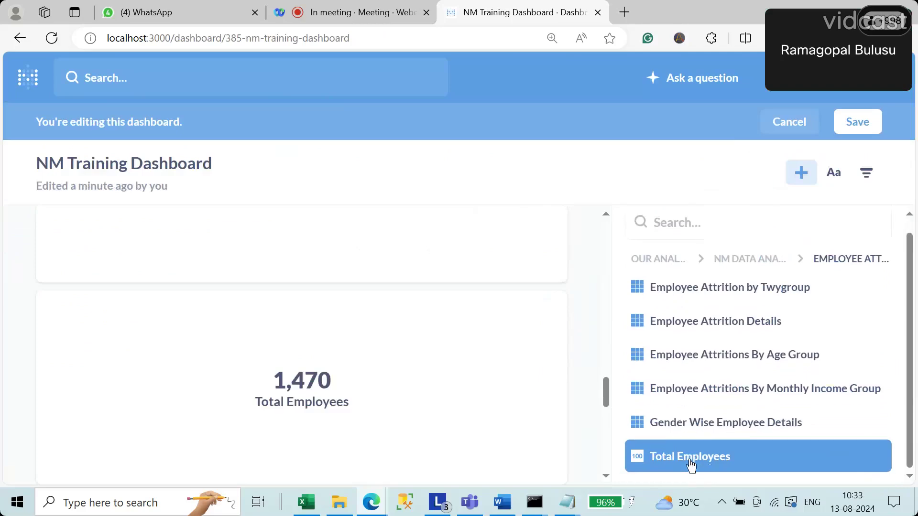
left_click(689, 430)
From NM Data Analytics, add the Country Wise Category and Order Priority Details - India card
scroll(690, 429, "up", 1)
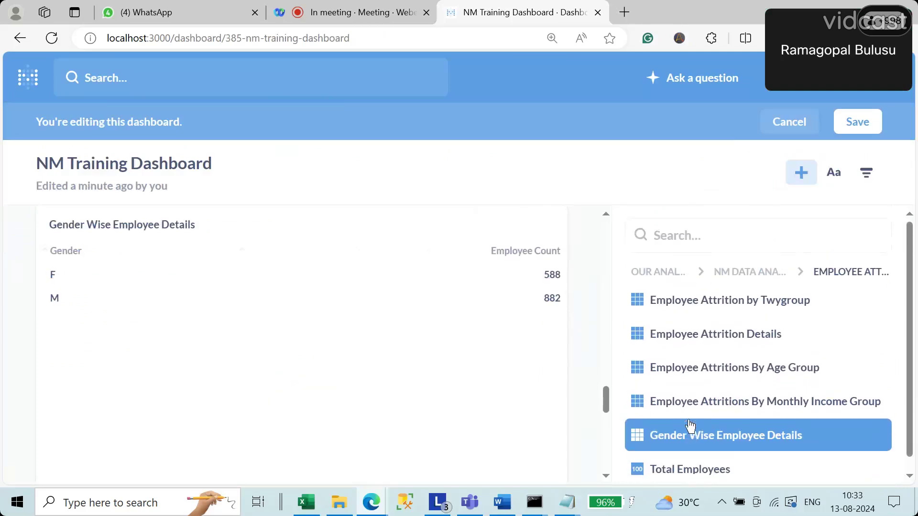
scroll(320, 304, "up", 10)
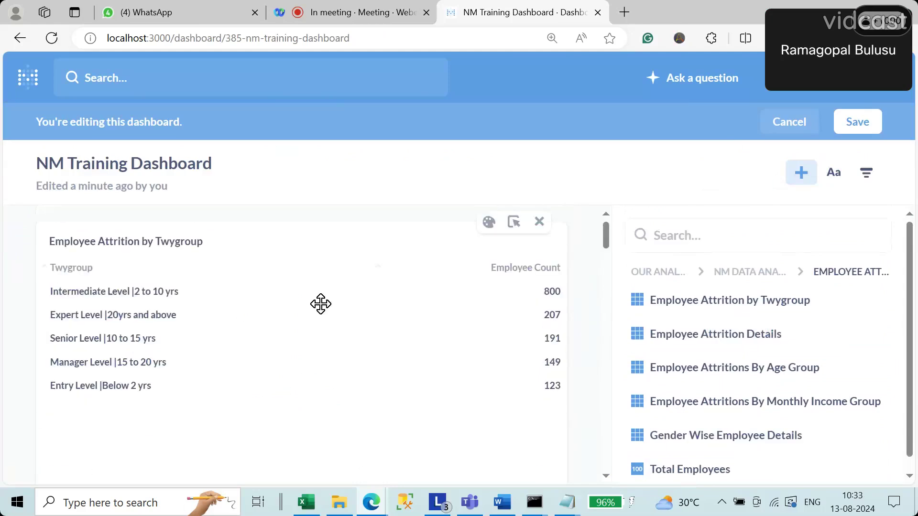
scroll(320, 304, "down", 5)
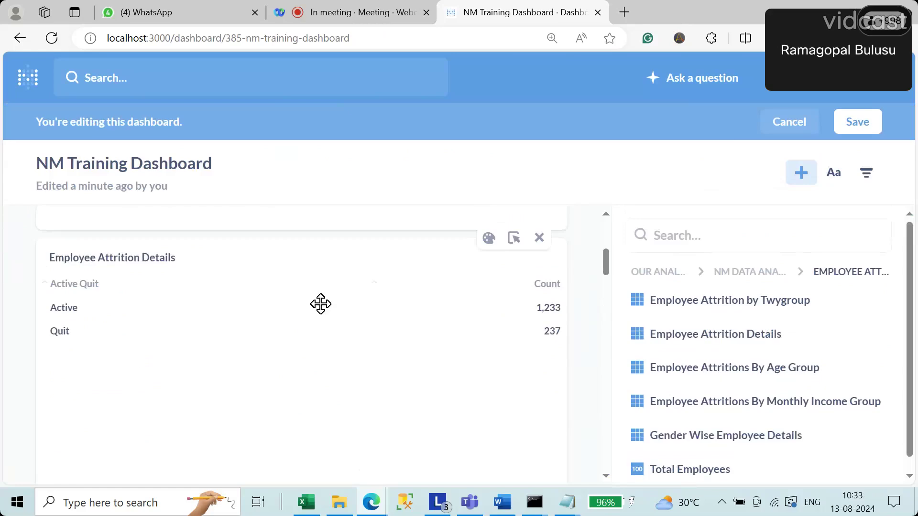
scroll(320, 304, "down", 5)
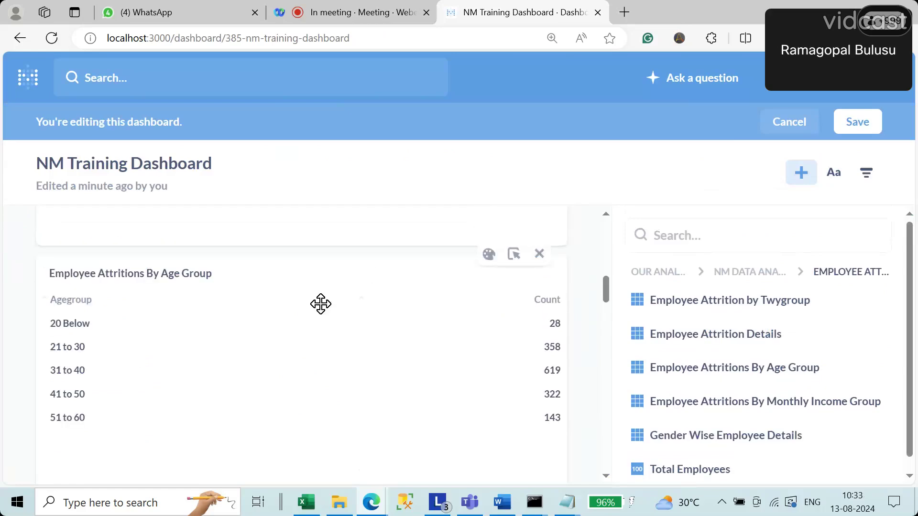
scroll(320, 304, "down", 5)
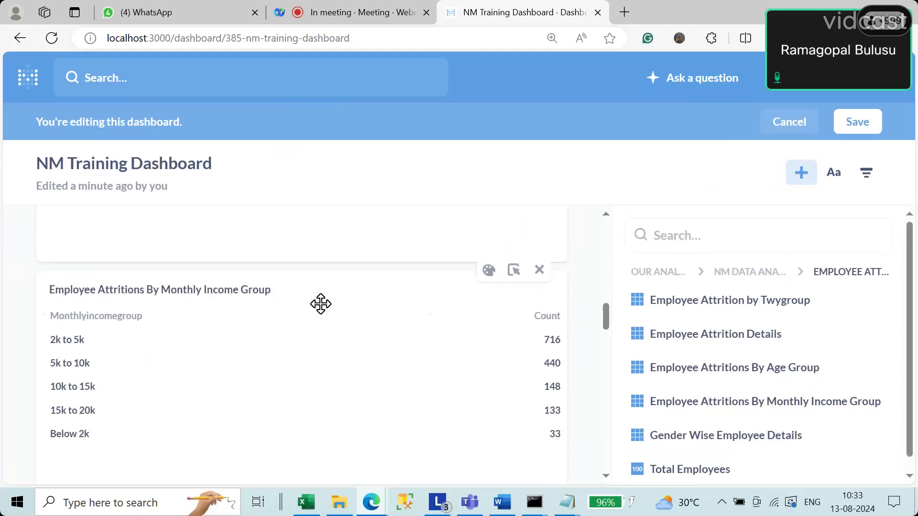
scroll(320, 304, "down", 5)
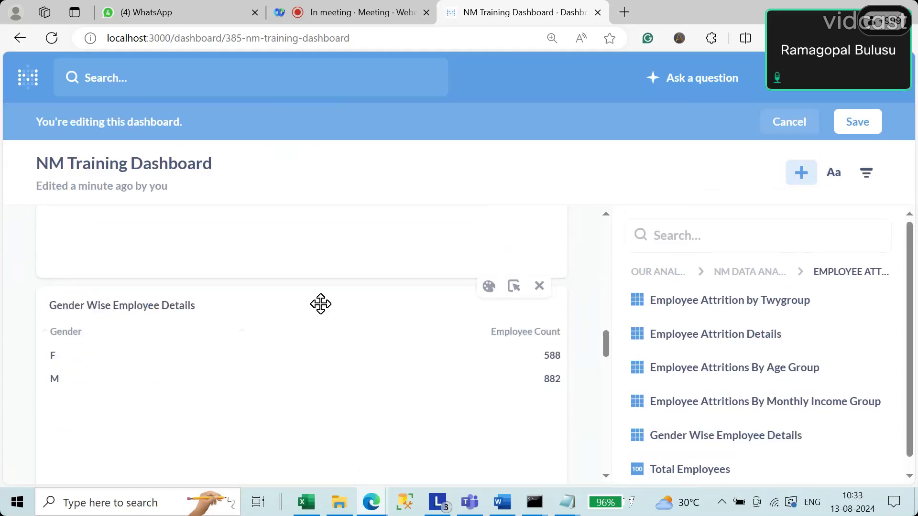
scroll(320, 304, "down", 5)
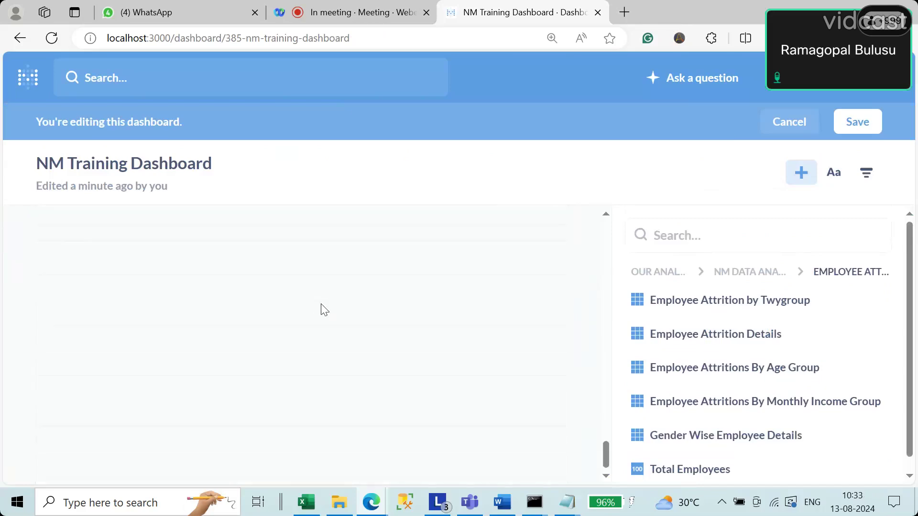
left_click(752, 273)
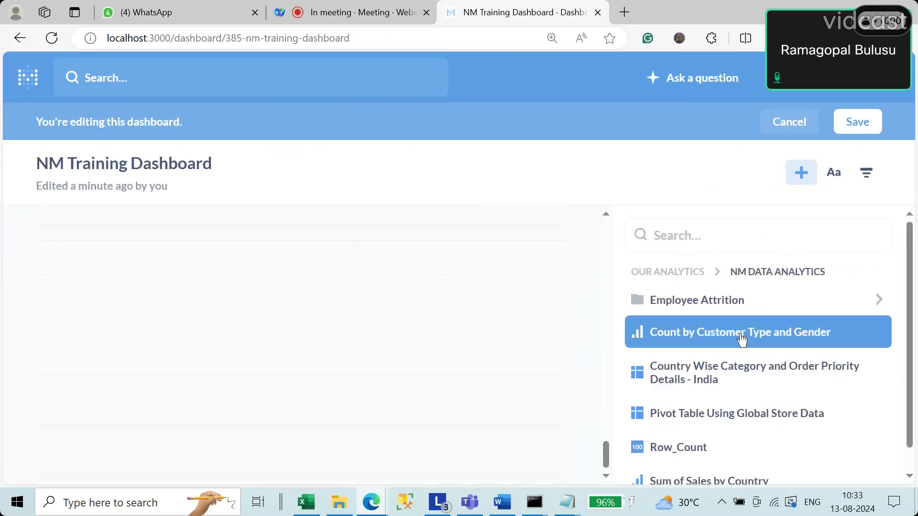
left_click(721, 370)
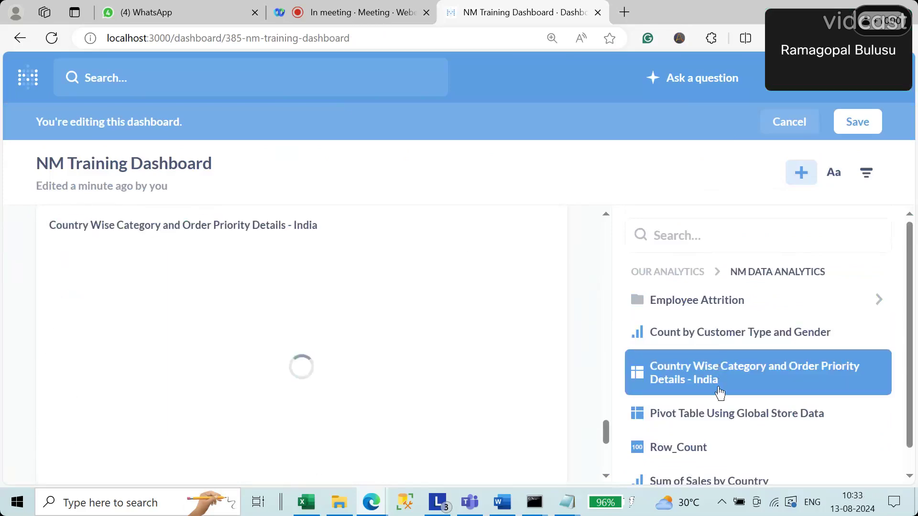
Add the Pivot Table Using Global Store Data and Sum of Sales by Country cards, then save
left_click(716, 429)
scroll(712, 435, "down", 1)
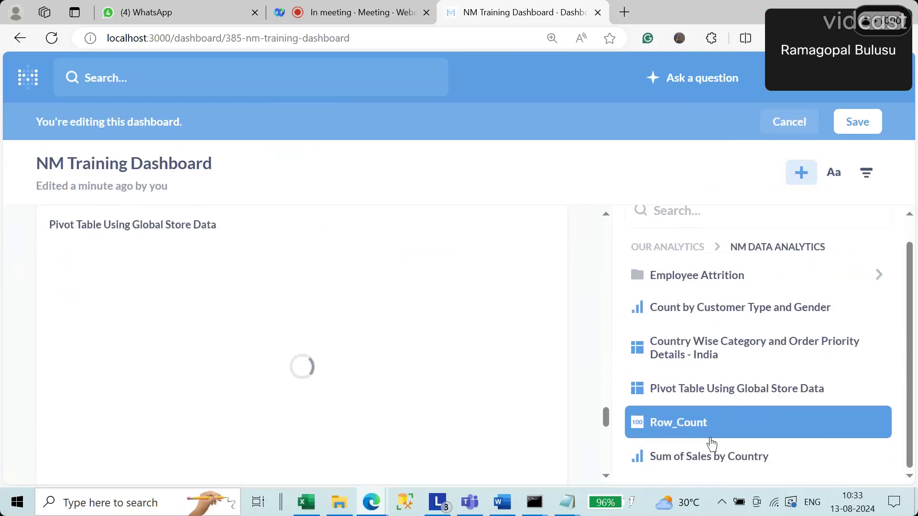
left_click(706, 461)
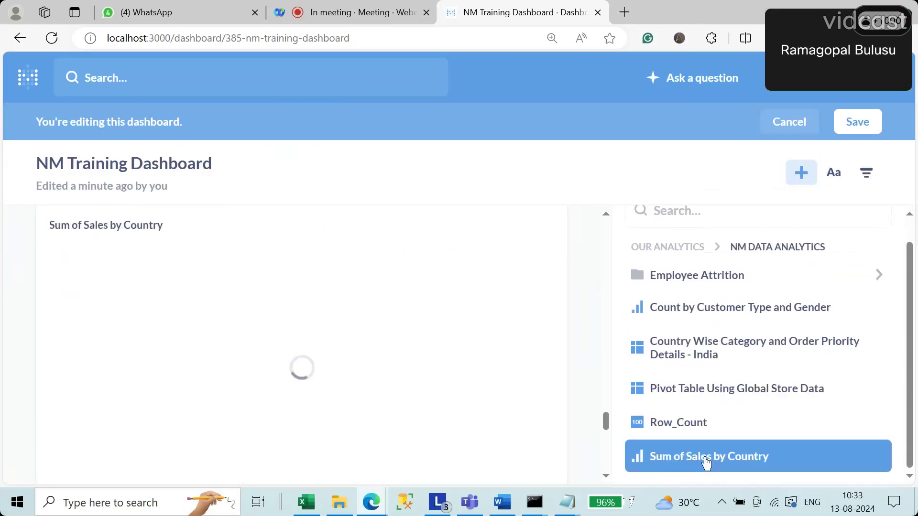
scroll(485, 397, "up", 5)
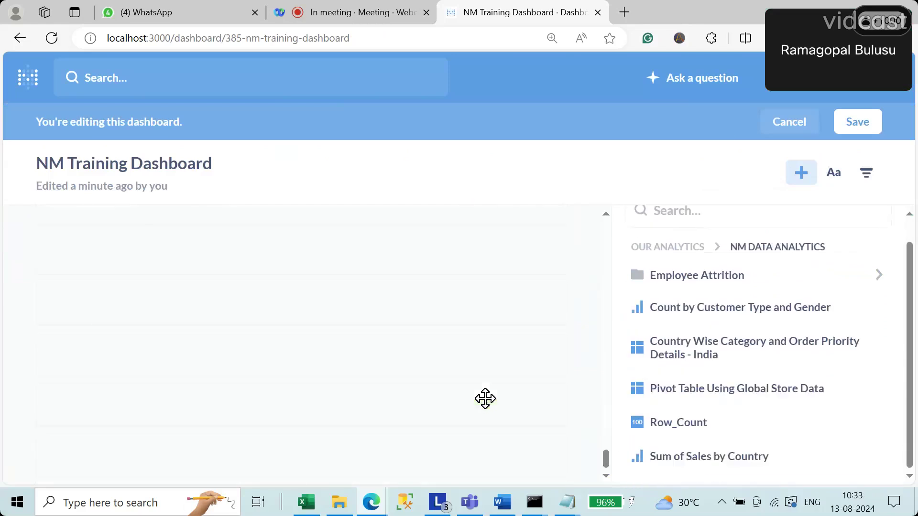
scroll(485, 398, "up", 10)
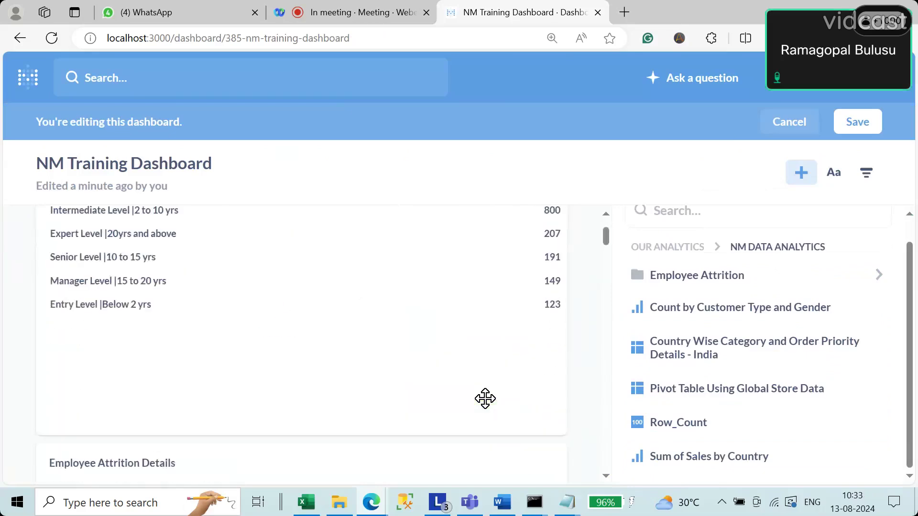
left_click(865, 122)
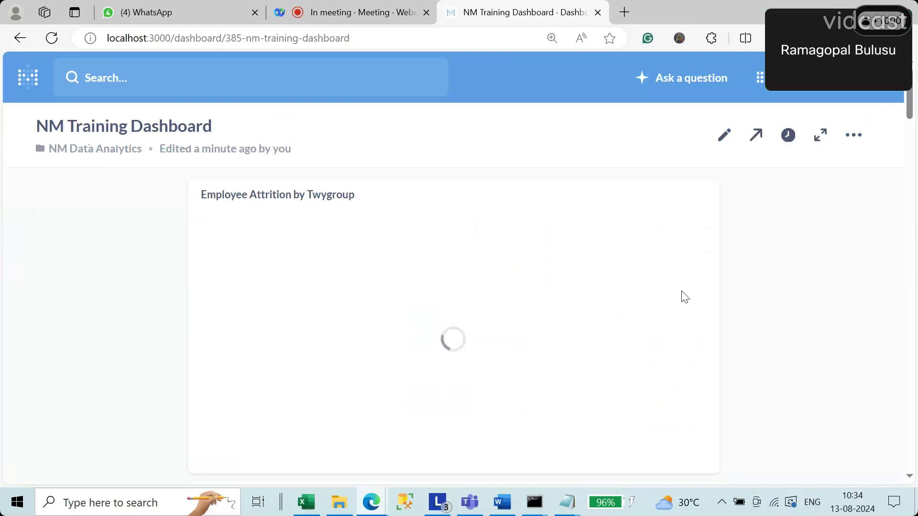
Scroll through the saved NM Training Dashboard to confirm every card loaded
scroll(491, 374, "down", 5)
scroll(493, 378, "up", 5)
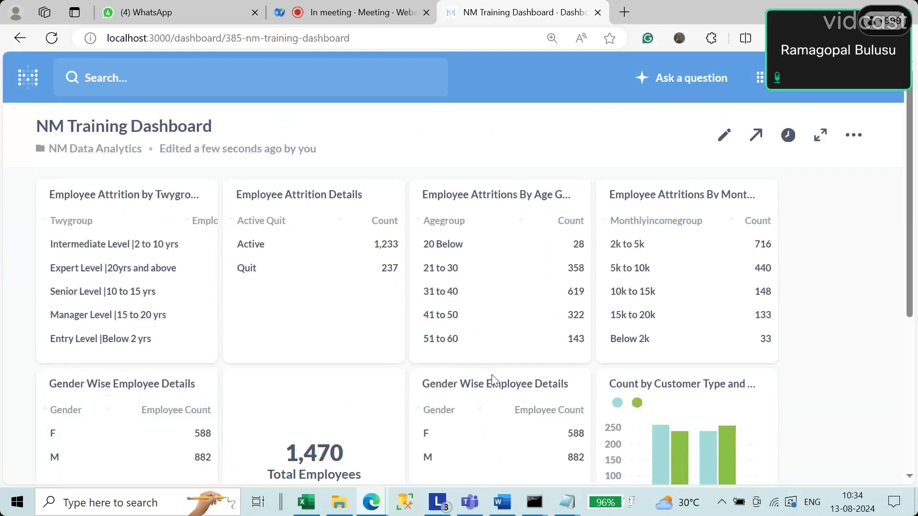
scroll(277, 355, "down", 5)
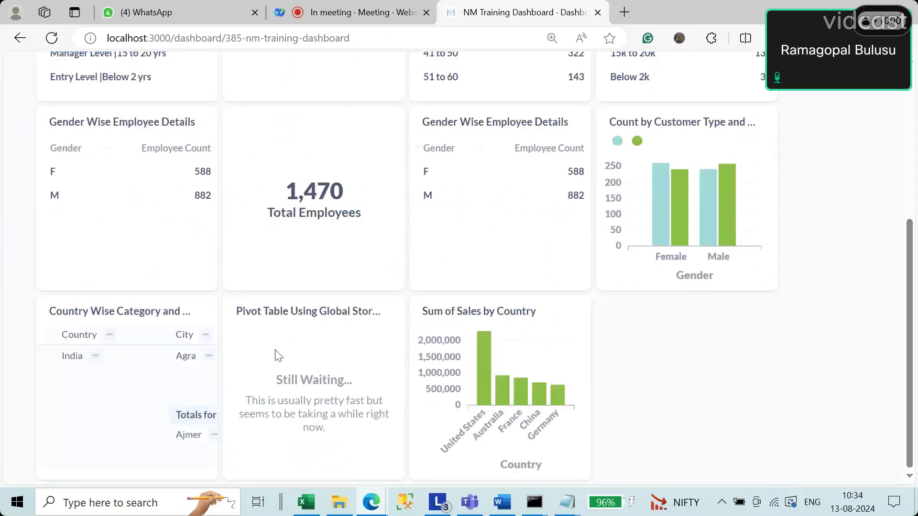
scroll(278, 355, "up", 5)
scroll(278, 354, "down", 5)
scroll(391, 339, "up", 5)
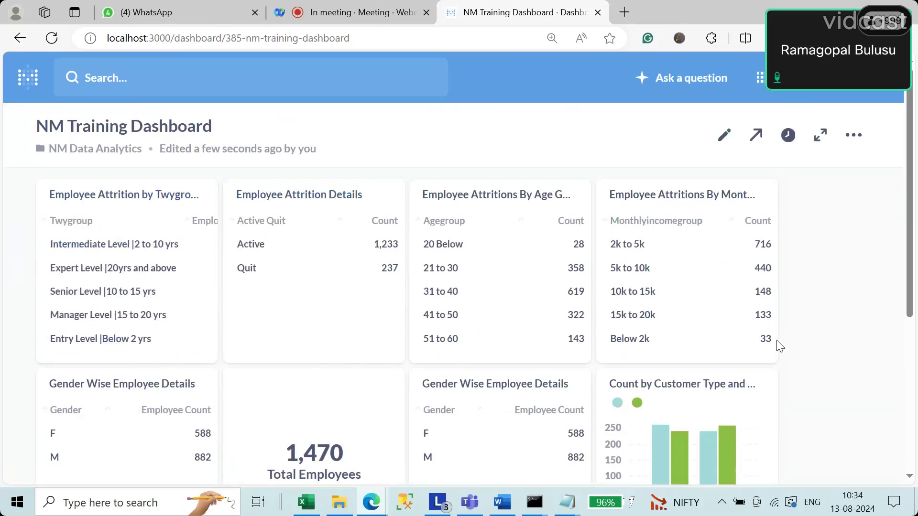
left_click_drag(910, 251, 913, 222)
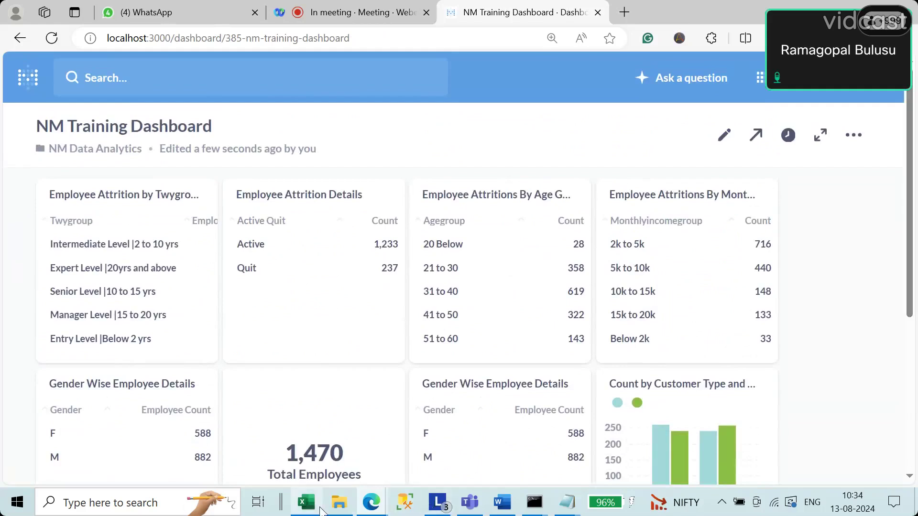
left_click(306, 503)
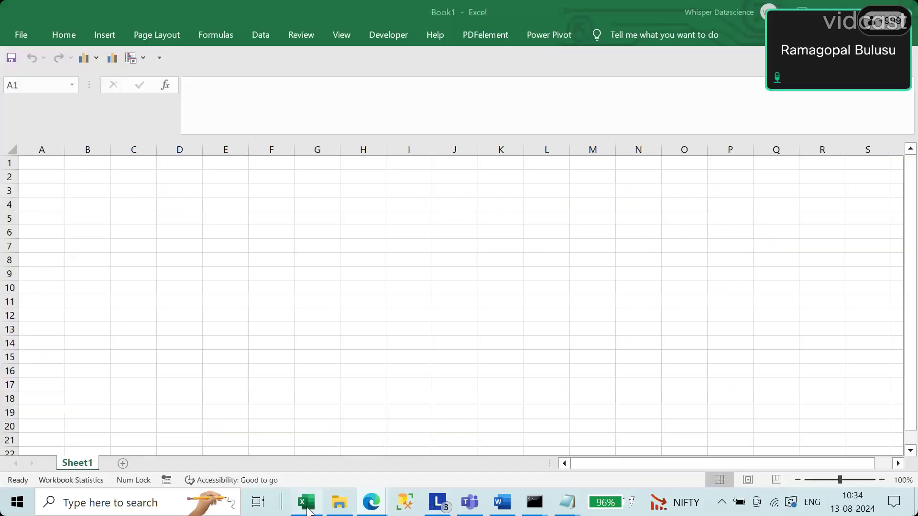
Open tbl_EmployeeAttrition.csv, select the full data range and turn on header filters
left_click(344, 509)
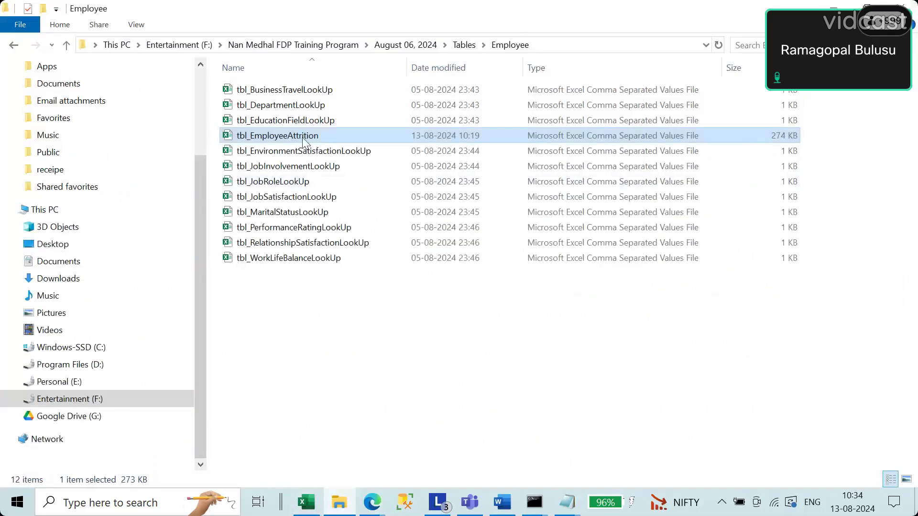
key("alt+Tab")
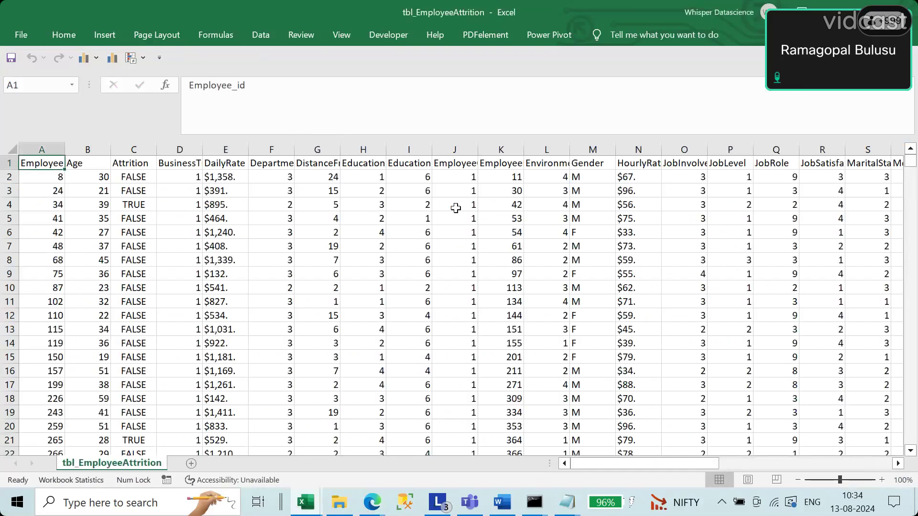
key("ctrl+shift+End")
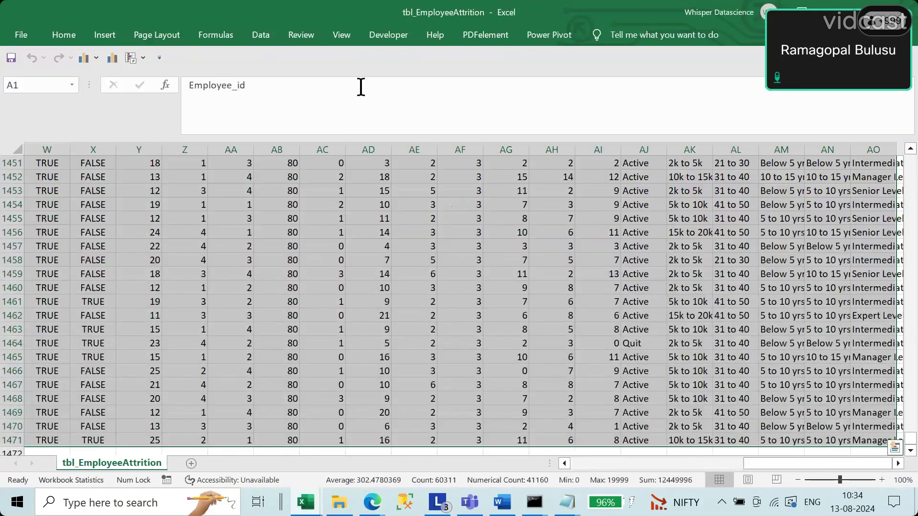
left_click(260, 35)
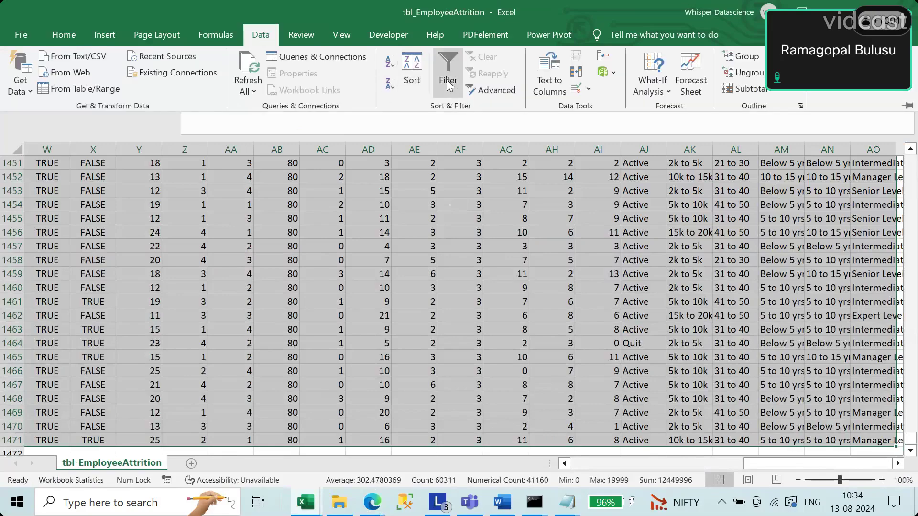
scroll(414, 273, "up", 20)
scroll(414, 273, "up", 16)
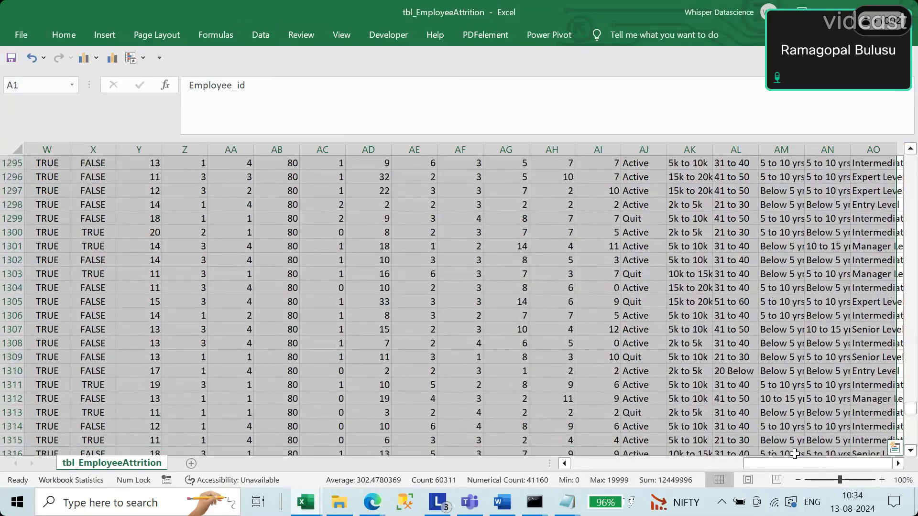
left_click_drag(793, 464, 588, 467)
scroll(353, 268, "up", 20)
left_click_drag(910, 367, 910, 437)
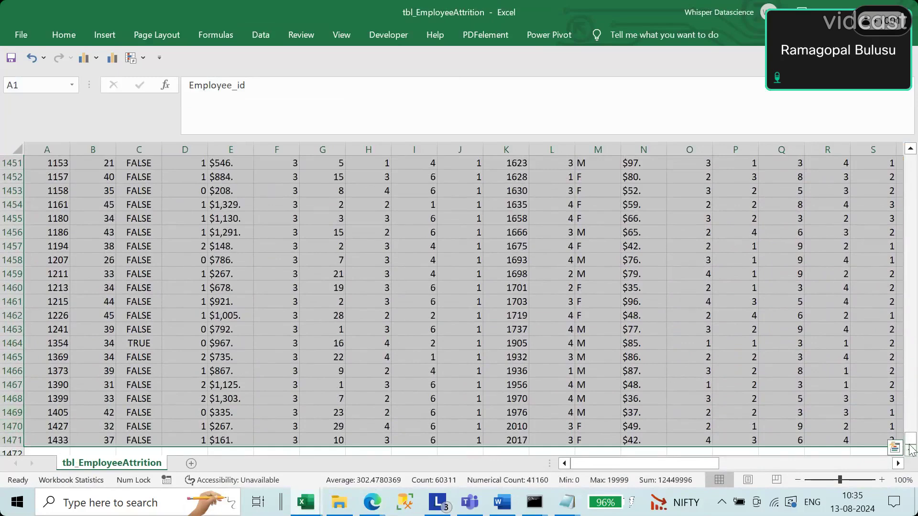
scroll(896, 165, "up", 14)
key("ctrl+Home")
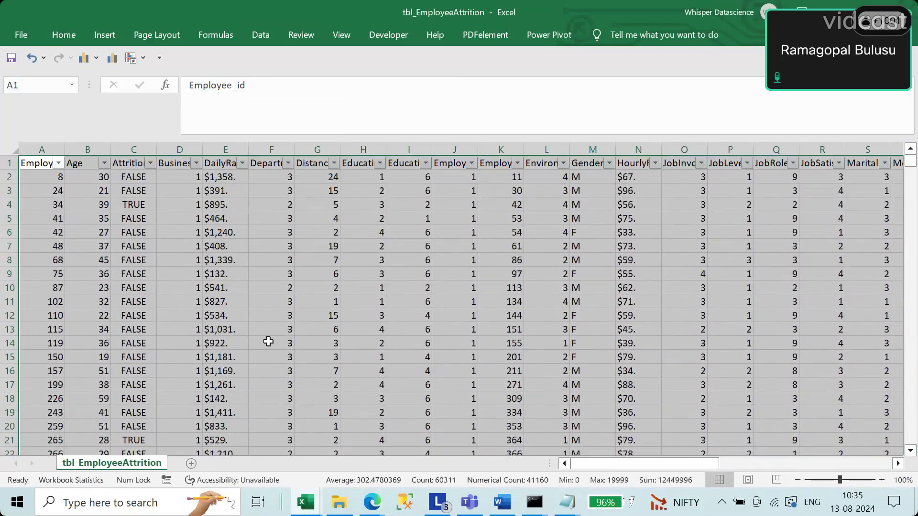
Filter the Attrition column to show only FALSE rows, then only TRUE rows
left_click(280, 271)
left_click(150, 163)
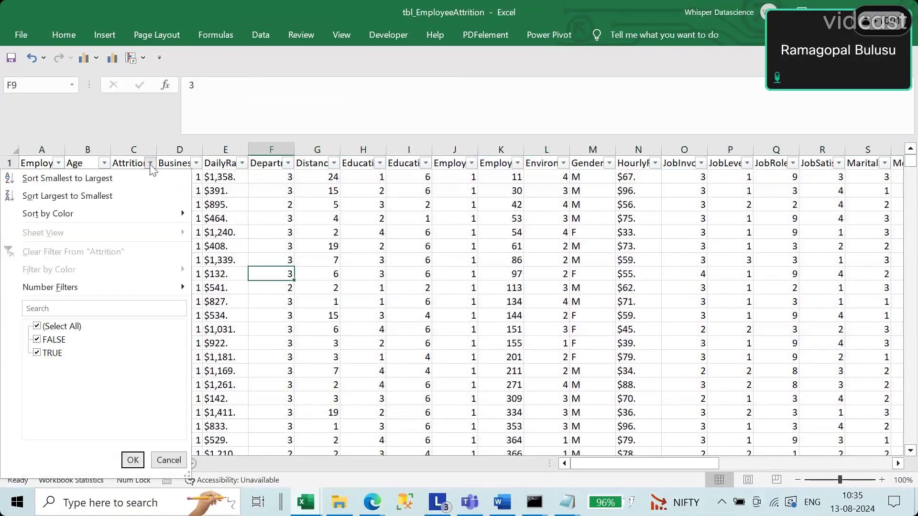
left_click(51, 353)
left_click(133, 460)
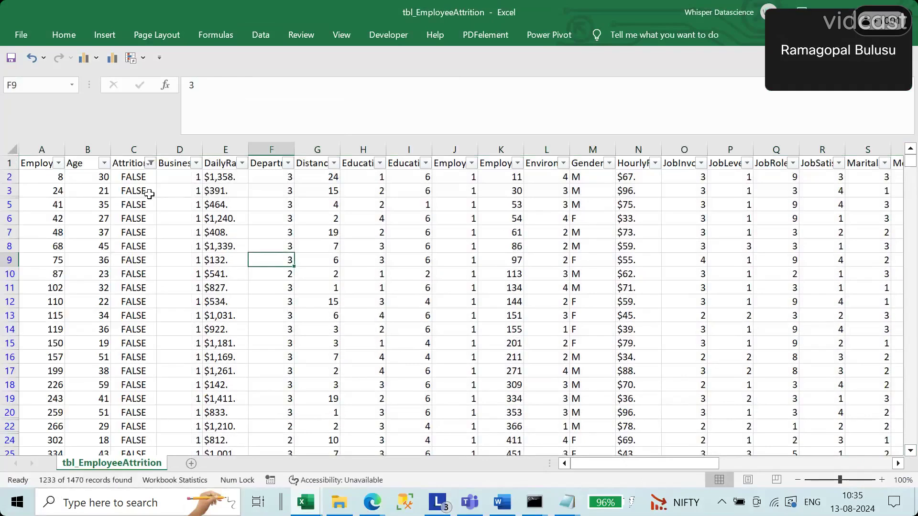
left_click(150, 163)
left_click(60, 354)
left_click(53, 340)
left_click(133, 460)
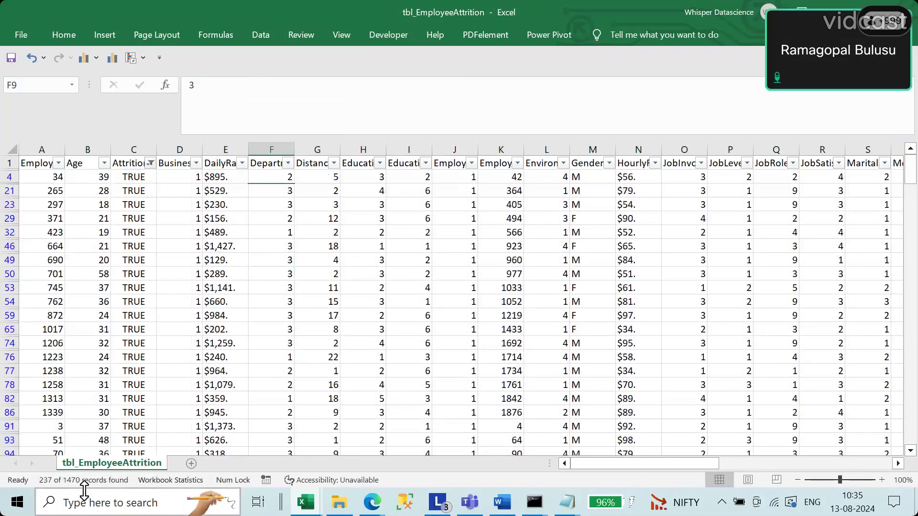
Filter the Gender column to show only M rows, then only F rows
left_click(609, 163)
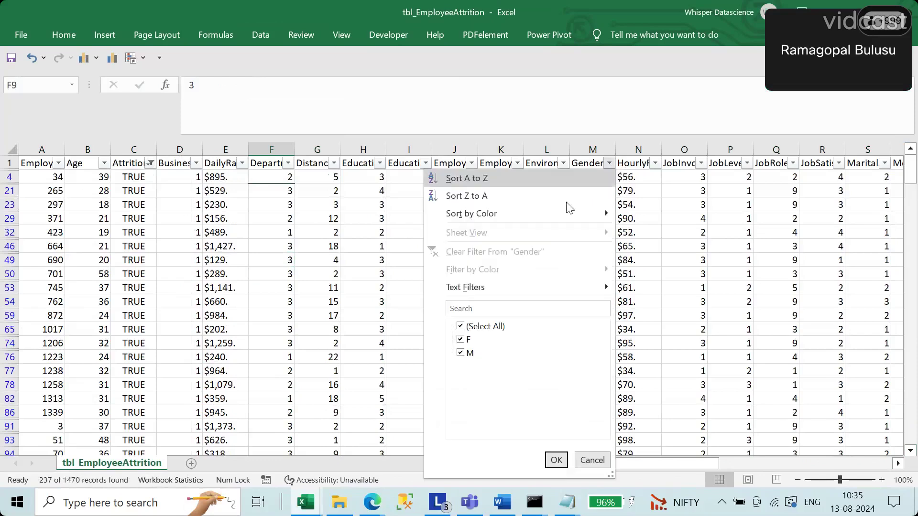
left_click(467, 340)
left_click(556, 459)
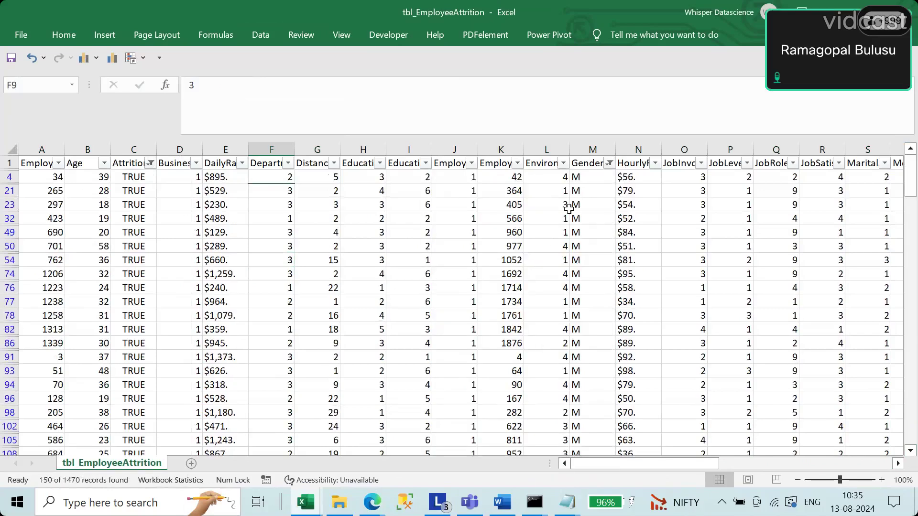
left_click(609, 163)
left_click(468, 352)
left_click(467, 339)
left_click(556, 460)
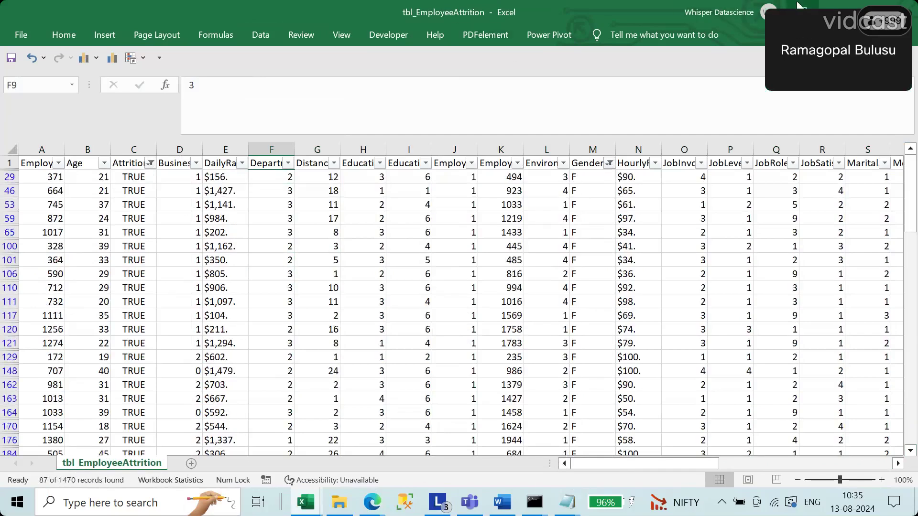
Create a new blank workbook and return to the NM Training Dashboard browser window
key("ctrl+n")
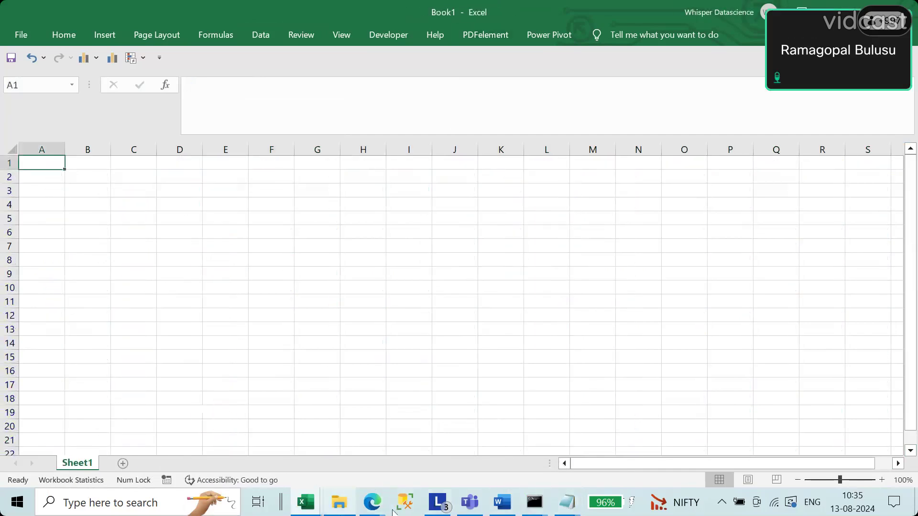
left_click(373, 510)
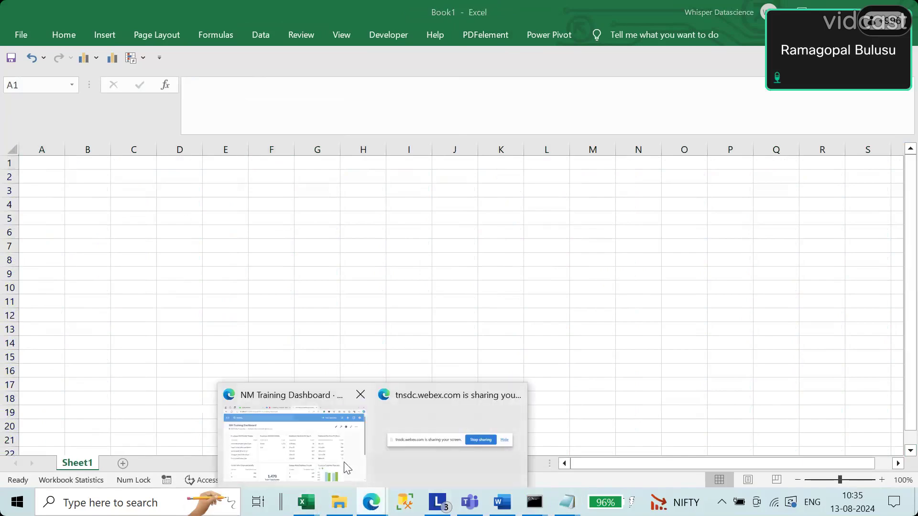
left_click(343, 462)
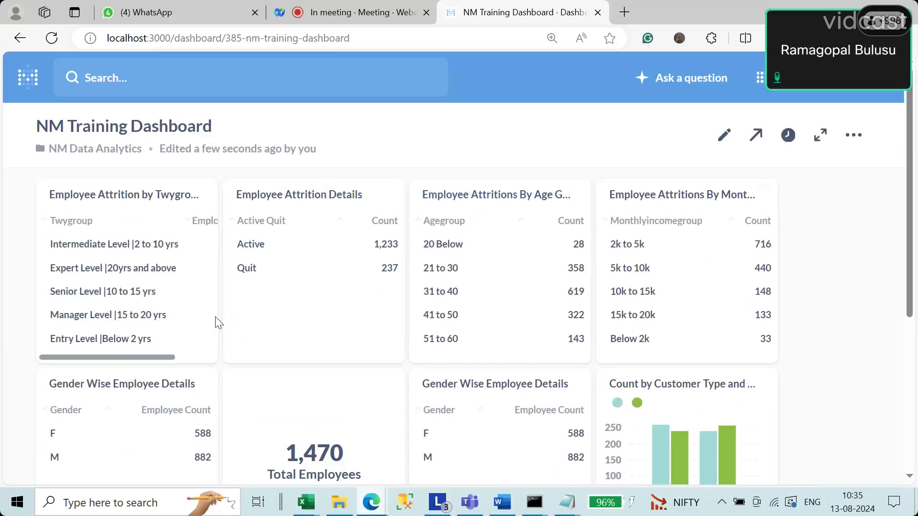
In edit mode, add an Other Categories dashboard filter labelled Attrition
scroll(217, 322, "down", 6)
scroll(241, 313, "up", 6)
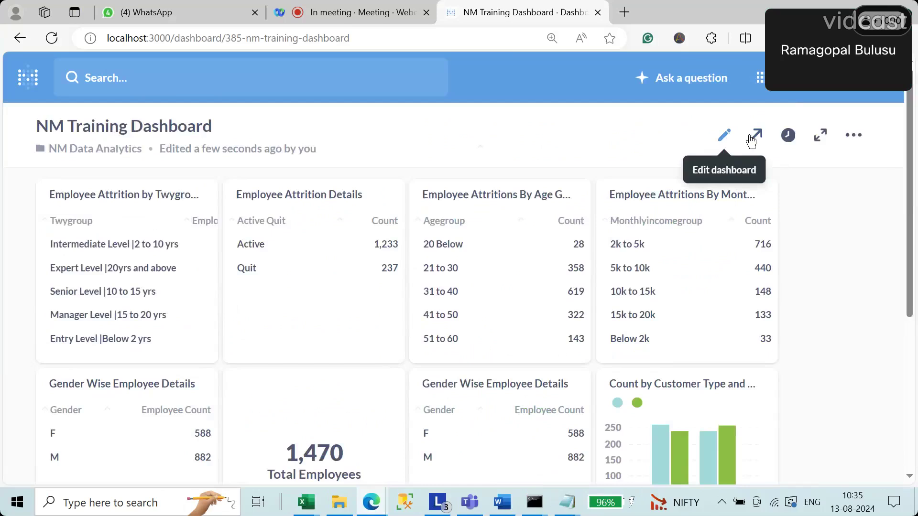
left_click(855, 138)
left_click(598, 137)
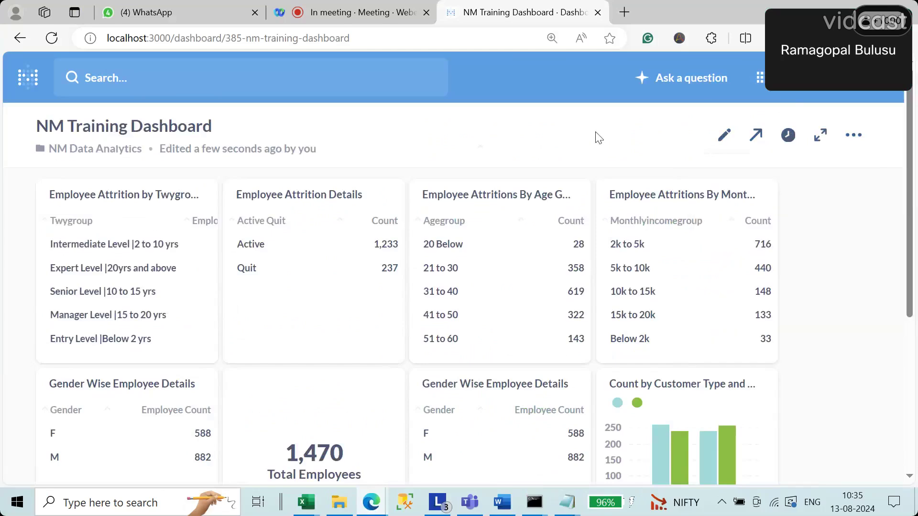
left_click(723, 135)
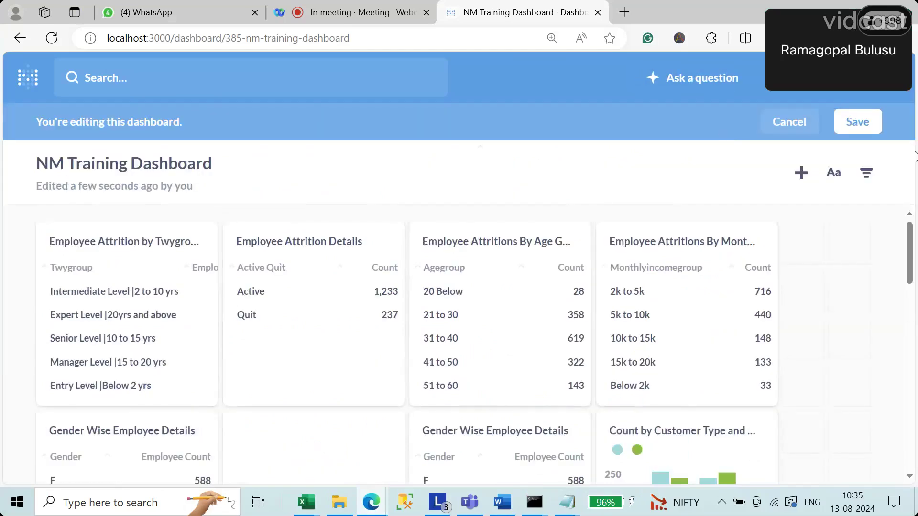
left_click(867, 177)
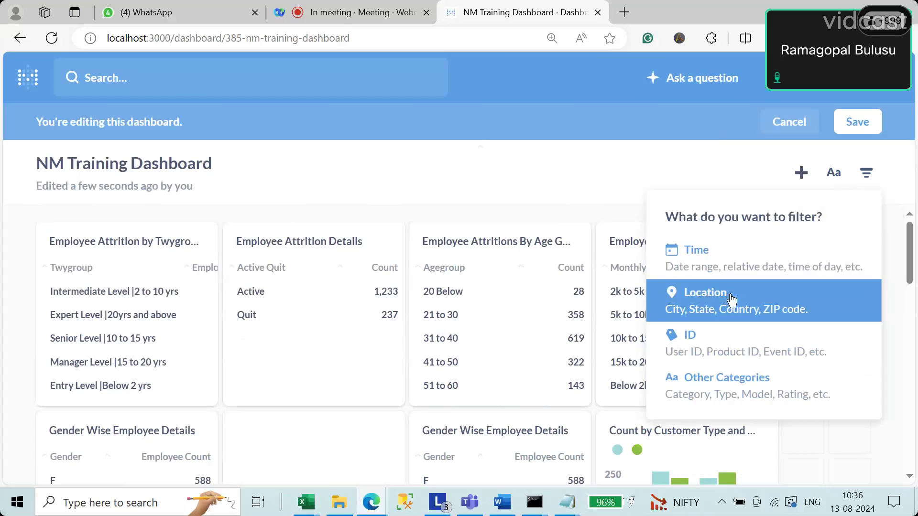
left_click(709, 395)
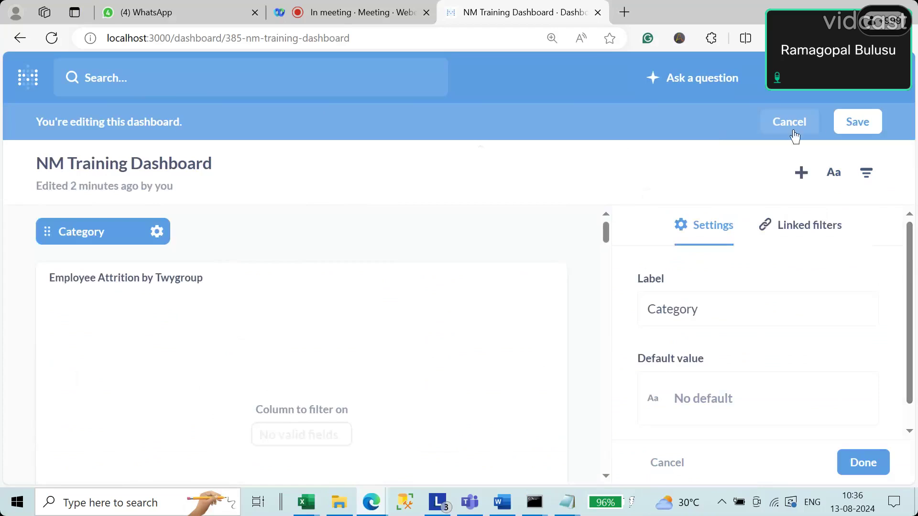
left_click(726, 316)
type("Attrition")
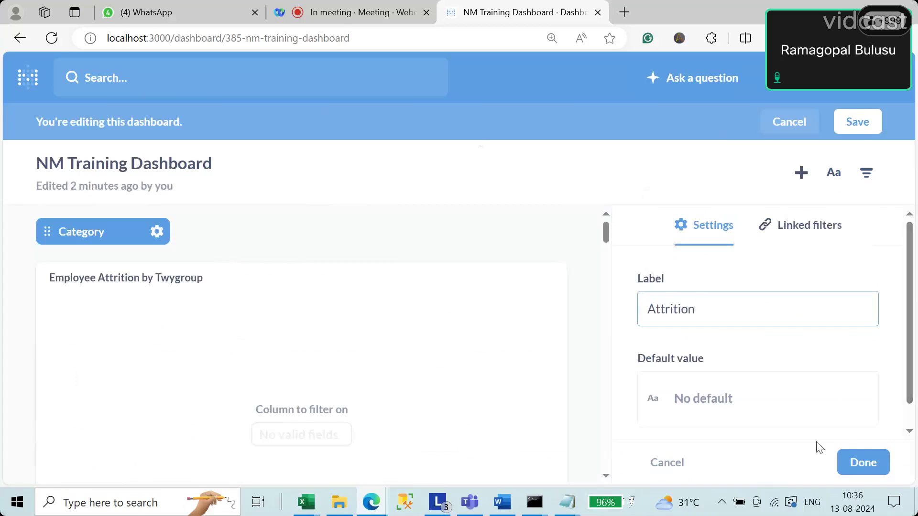
left_click(874, 469)
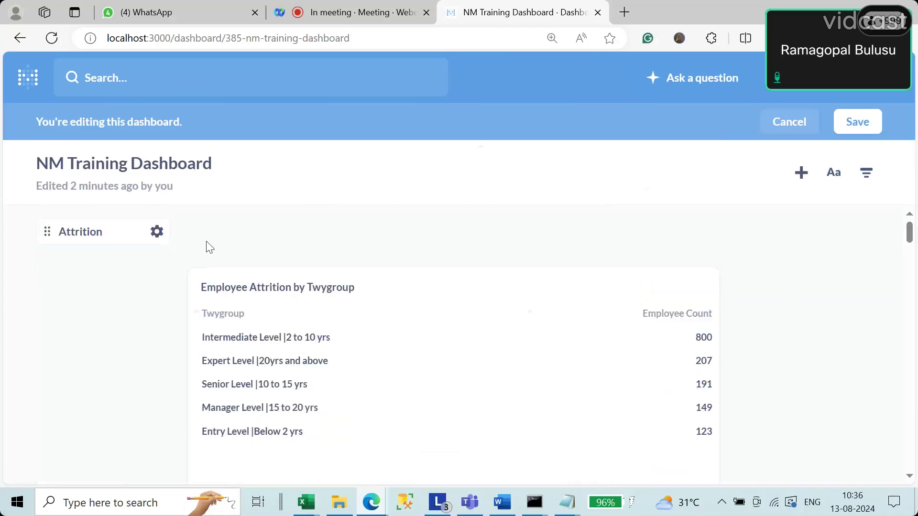
Add an Other Categories filter labelled Gender
left_click(868, 175)
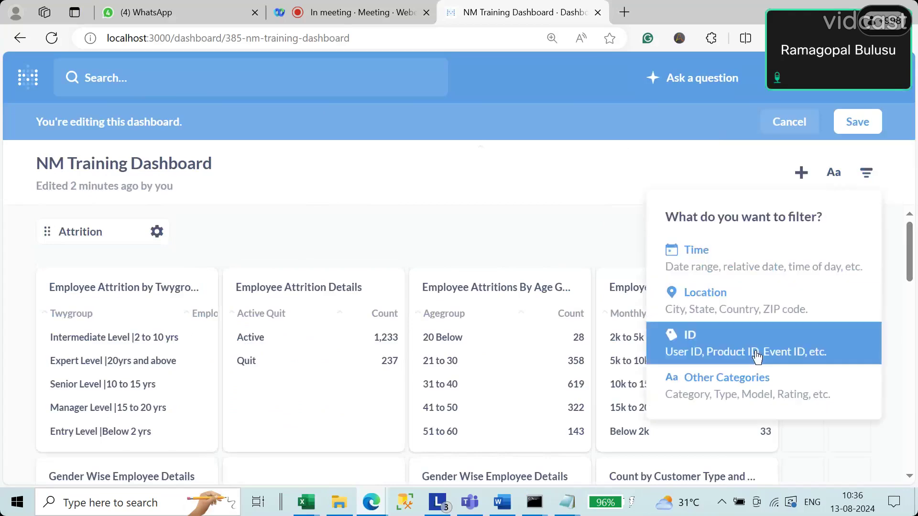
left_click(748, 391)
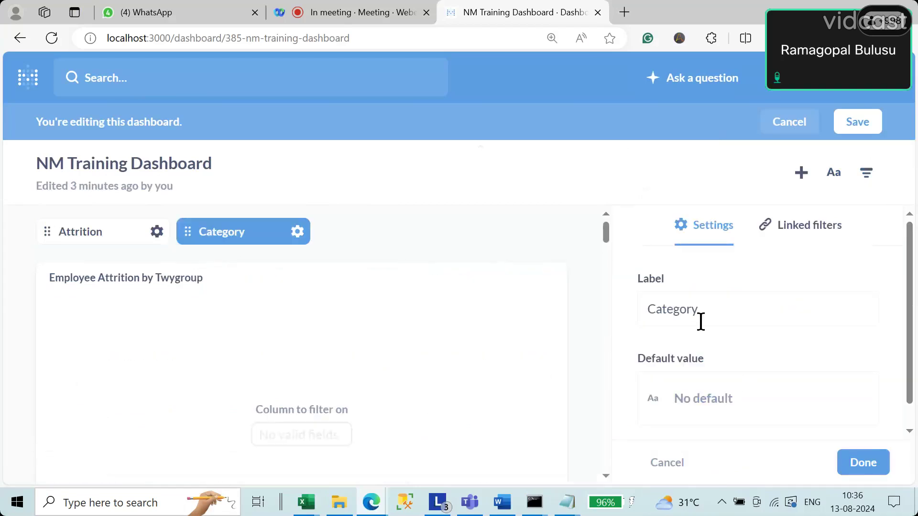
left_click_drag(708, 312, 571, 320)
type("G")
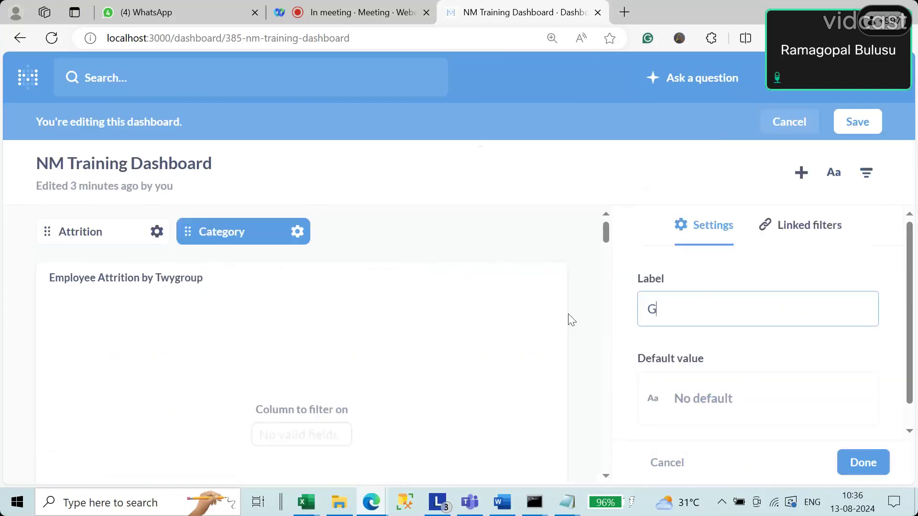
type("ender")
left_click(868, 462)
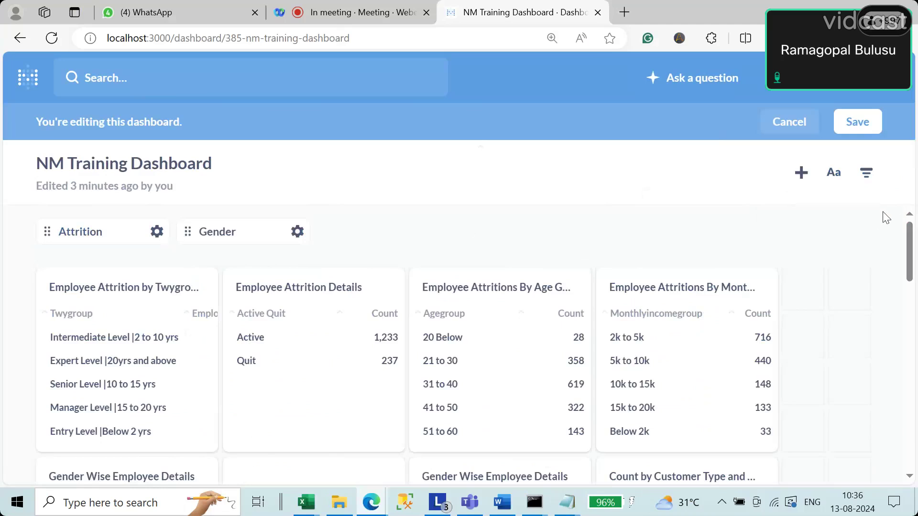
Add another Other Categories filter labelled Age Group
left_click(870, 179)
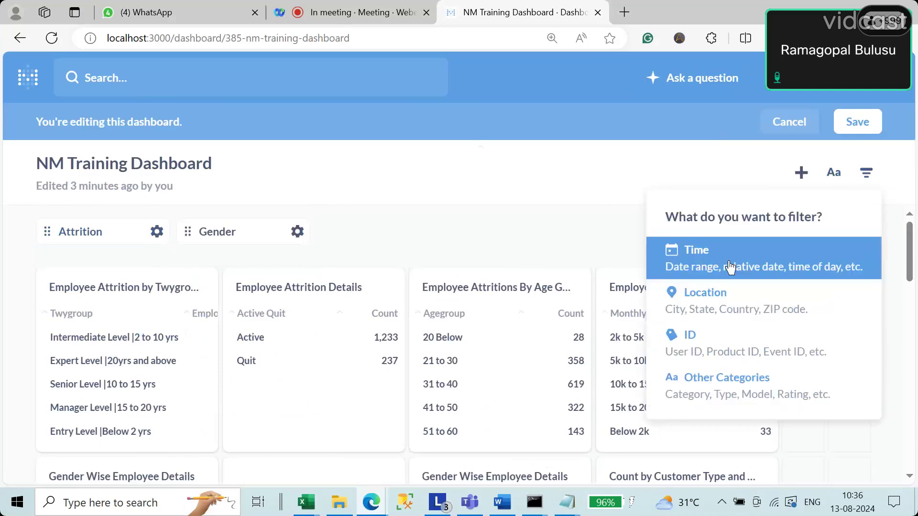
left_click(731, 378)
left_click(656, 311)
double_click(655, 311)
type("Age Group")
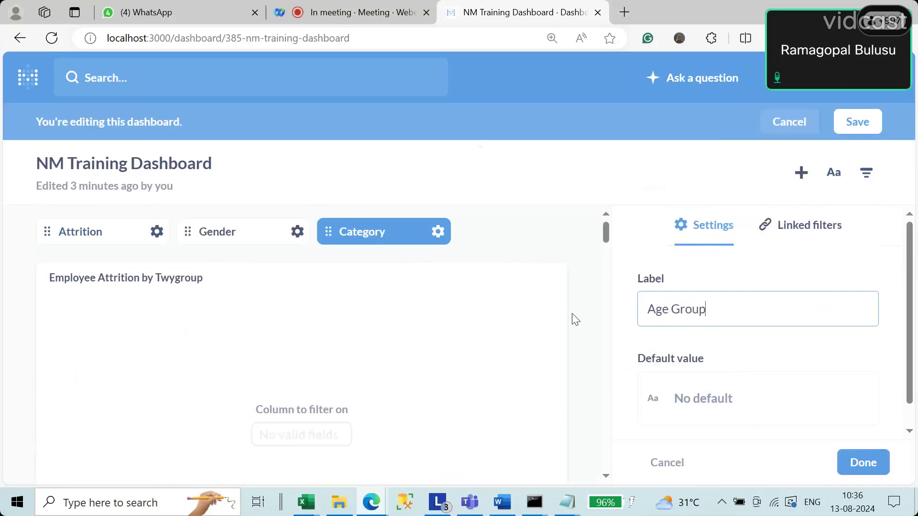
left_click(863, 463)
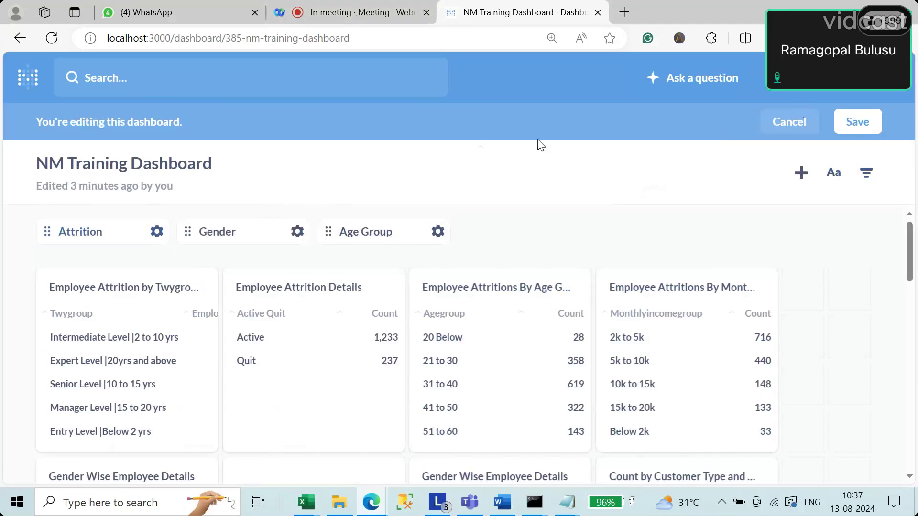
Review the card column mappings for the Attrition and Gender filters
left_click(100, 236)
scroll(252, 388, "down", 5)
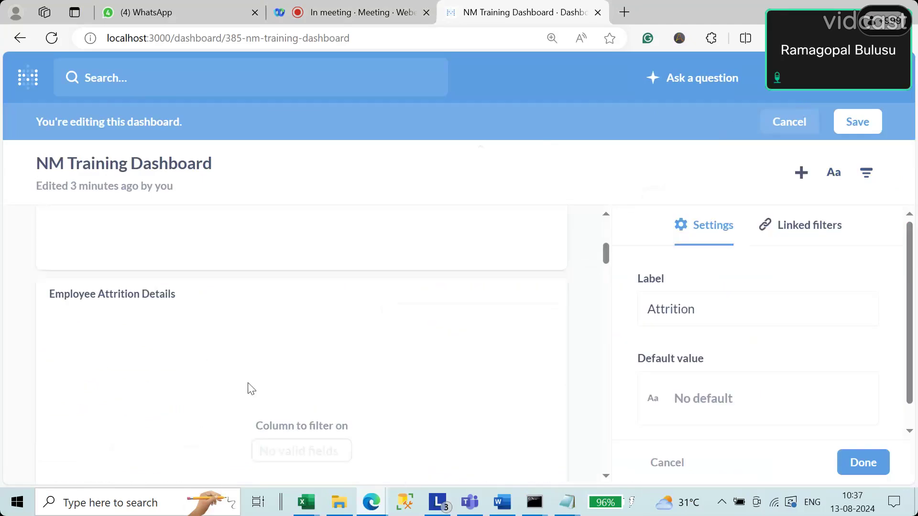
scroll(262, 405, "up", 5)
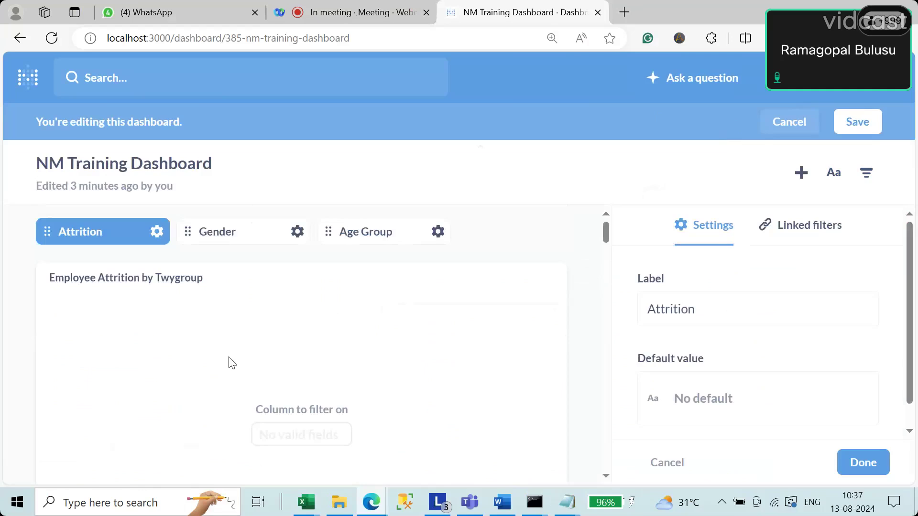
left_click(235, 241)
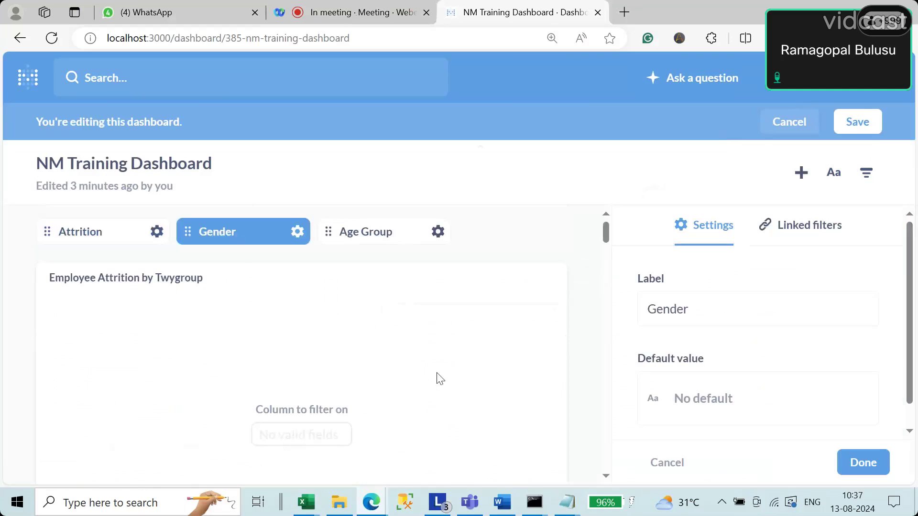
scroll(420, 384, "down", 3)
scroll(375, 404, "down", 2)
scroll(375, 404, "down", 6)
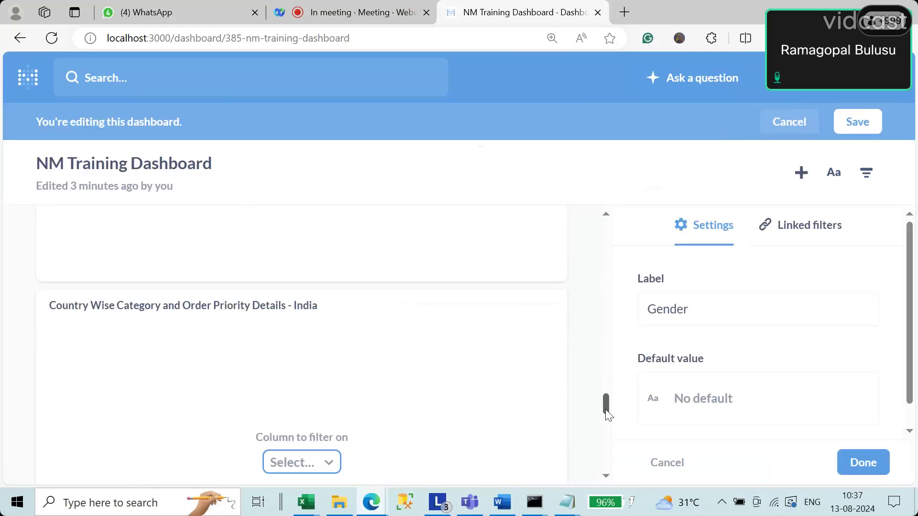
scroll(605, 411, "down", 4)
scroll(613, 438, "up", 5)
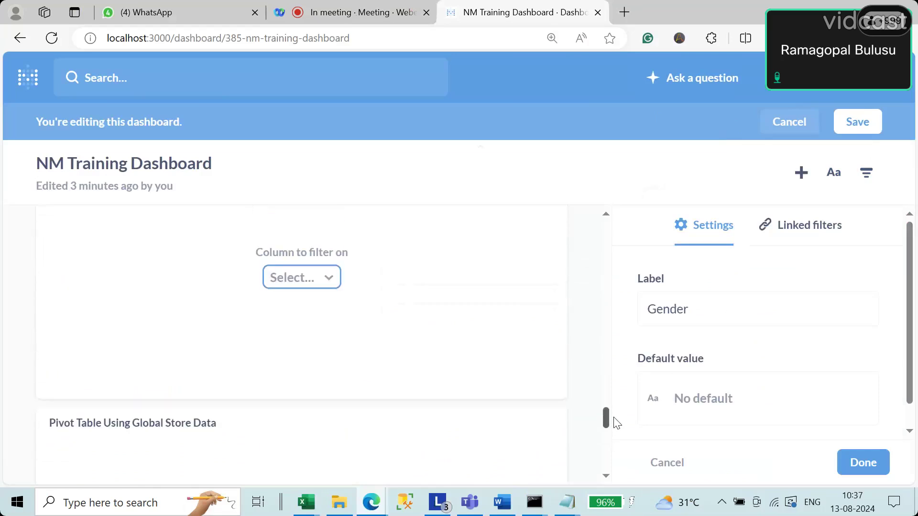
scroll(618, 408, "down", 2)
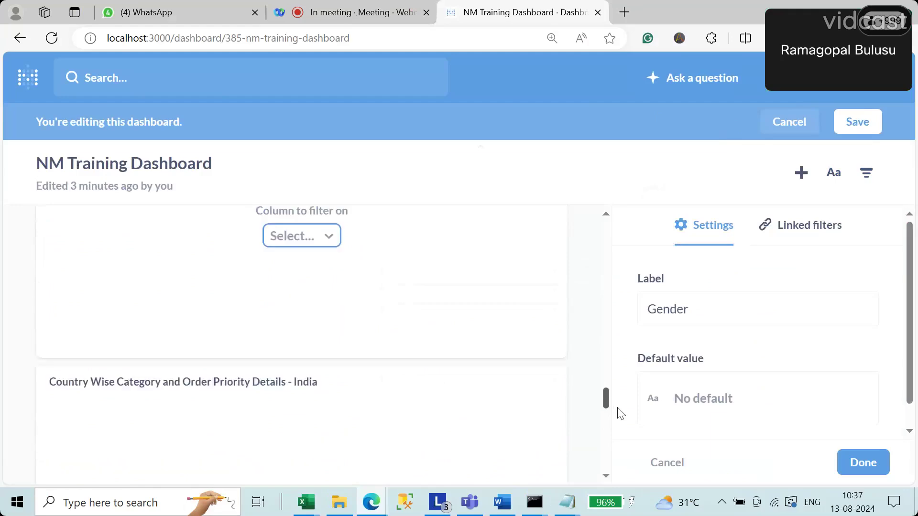
Check a card's available filter columns without choosing one, then save the dashboard
left_click(302, 252)
scroll(349, 367, "down", 2)
scroll(348, 366, "up", 3)
left_click(543, 292)
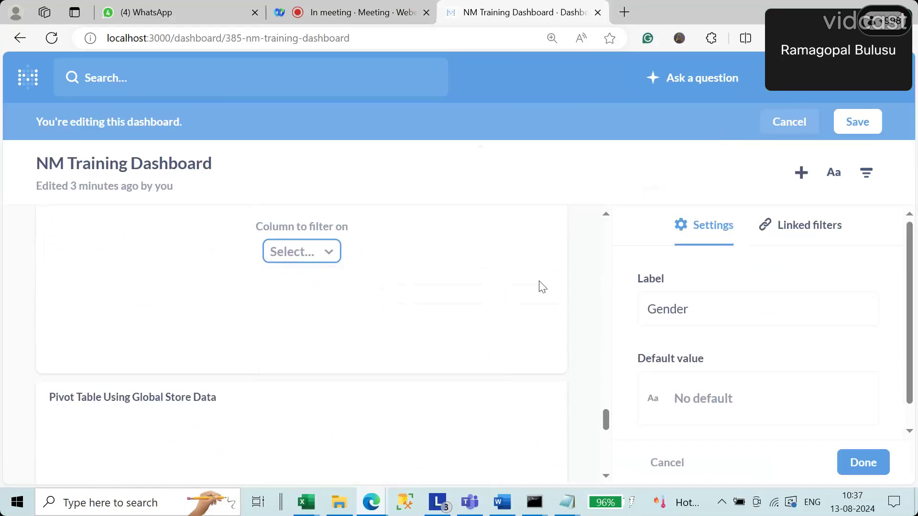
scroll(508, 340, "up", 5)
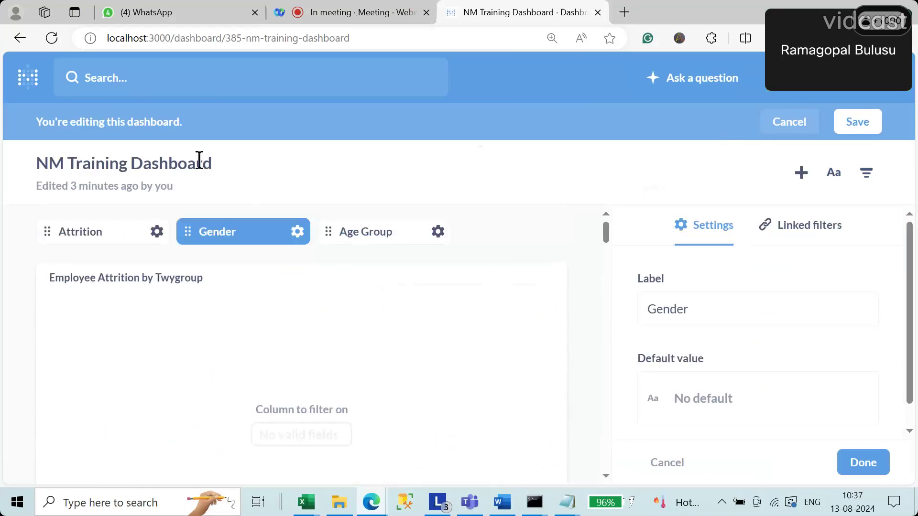
left_click(105, 241)
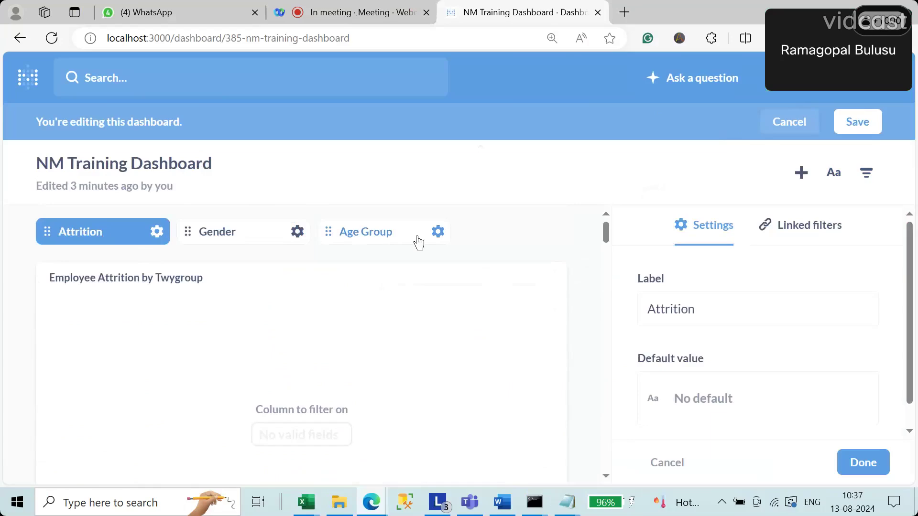
left_click(855, 127)
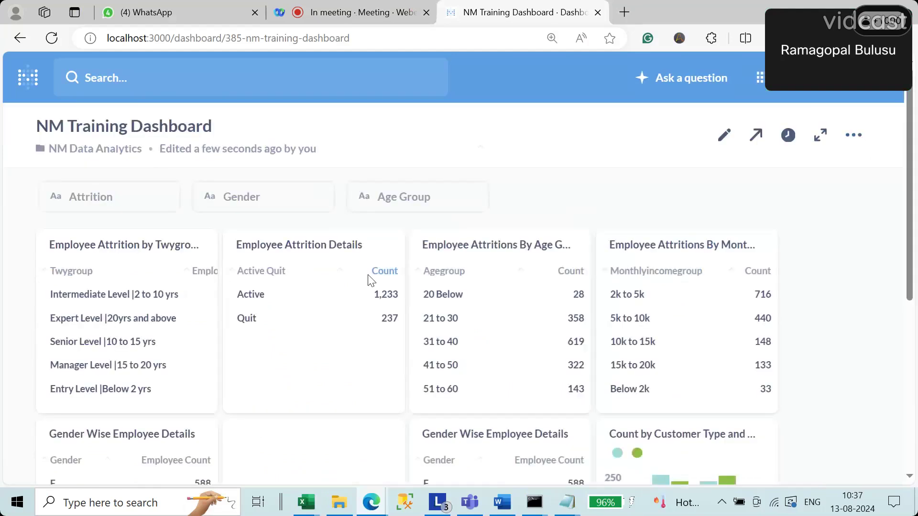
Return to editing, recheck the Attrition filter mappings, then go to Admin settings
left_click(121, 198)
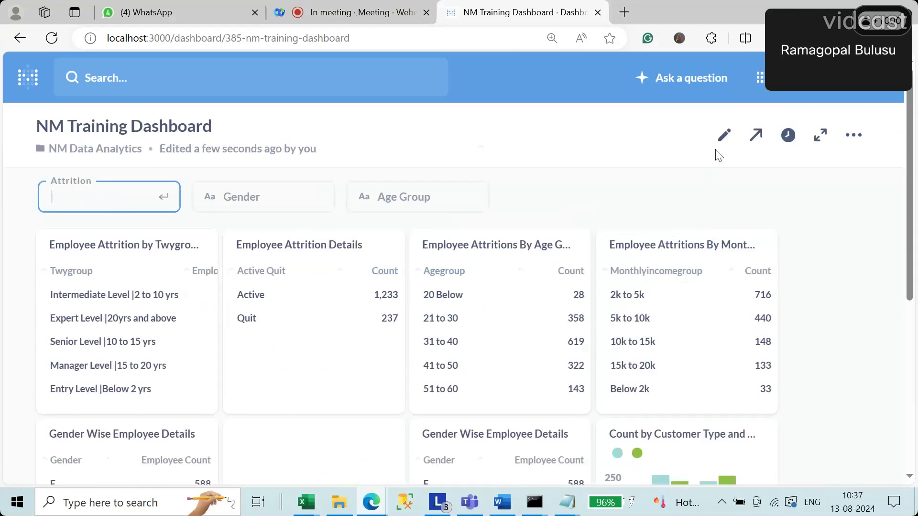
left_click(723, 137)
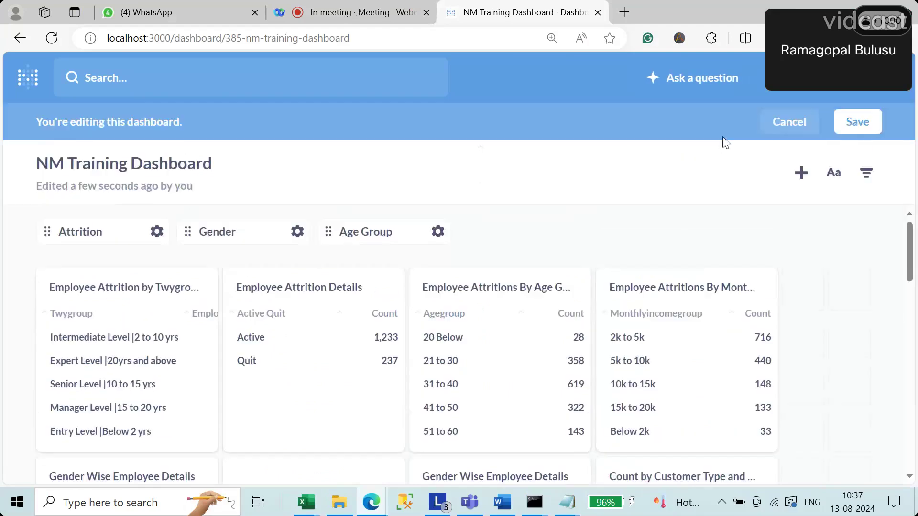
left_click(96, 239)
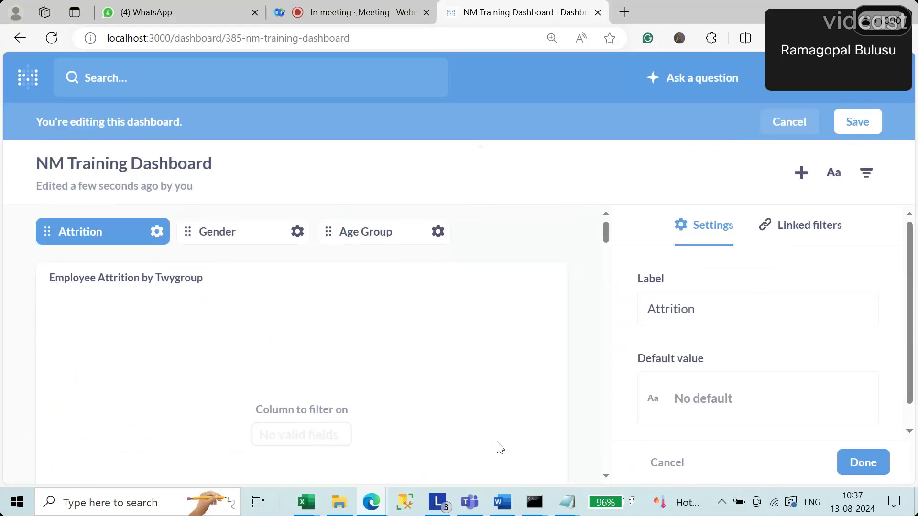
scroll(322, 409, "down", 5)
scroll(321, 409, "up", 5)
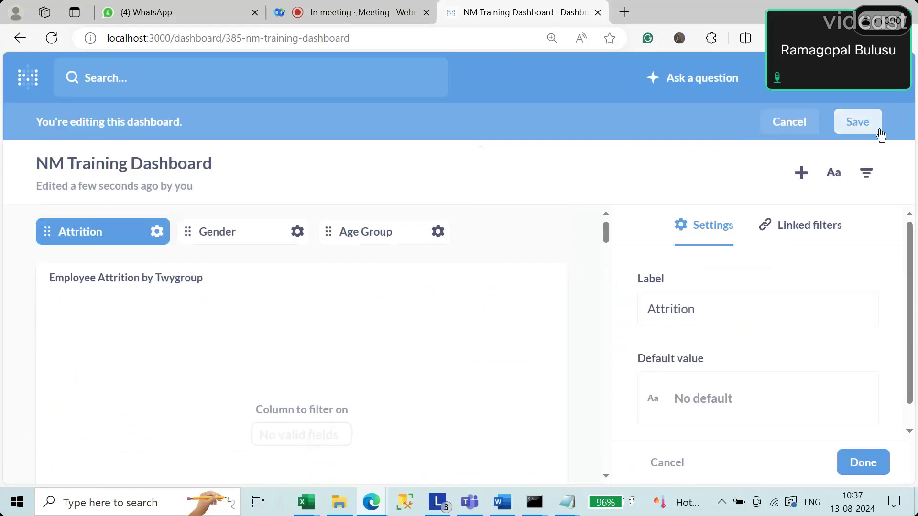
left_click(886, 91)
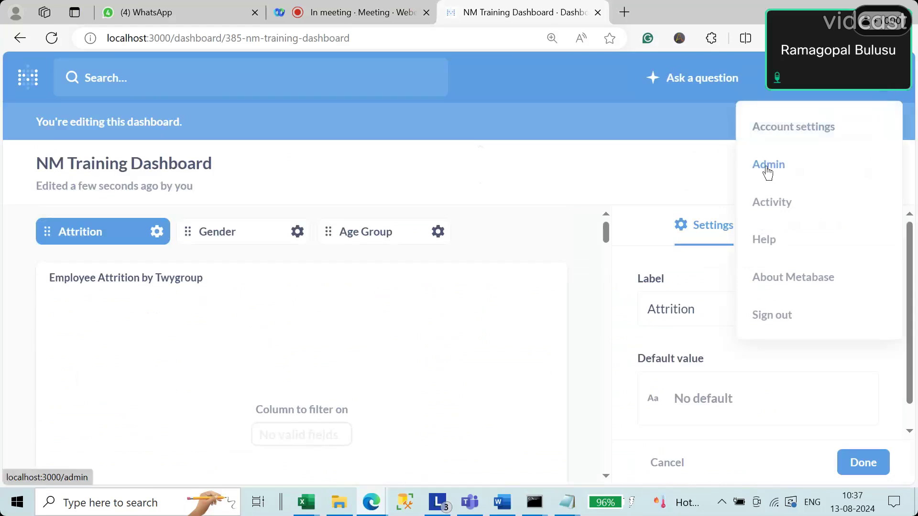
left_click(767, 168)
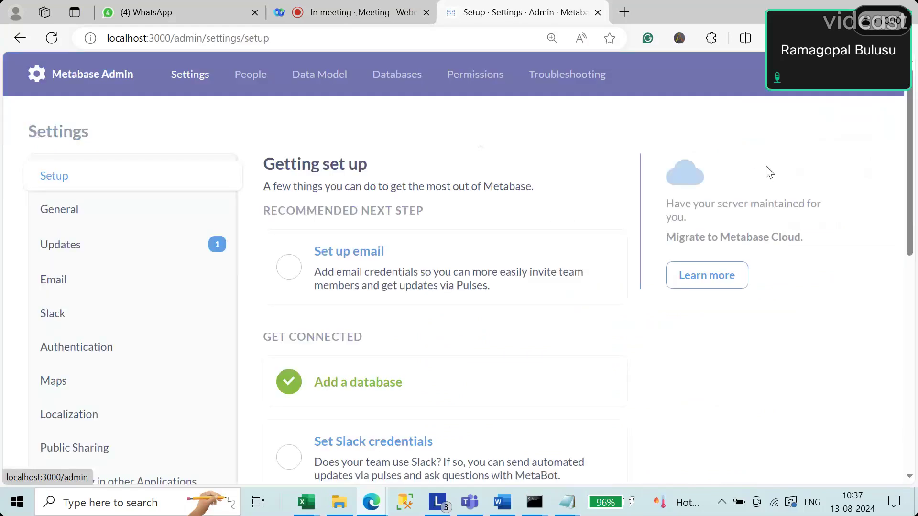
In Data Model's Employee Attrition table, set Employee ID's semantic type to Category
left_click(324, 77)
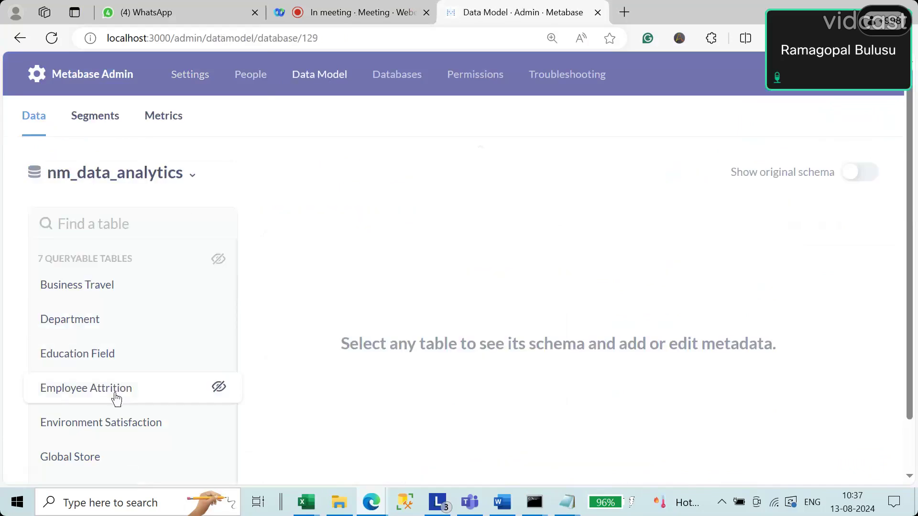
left_click(117, 398)
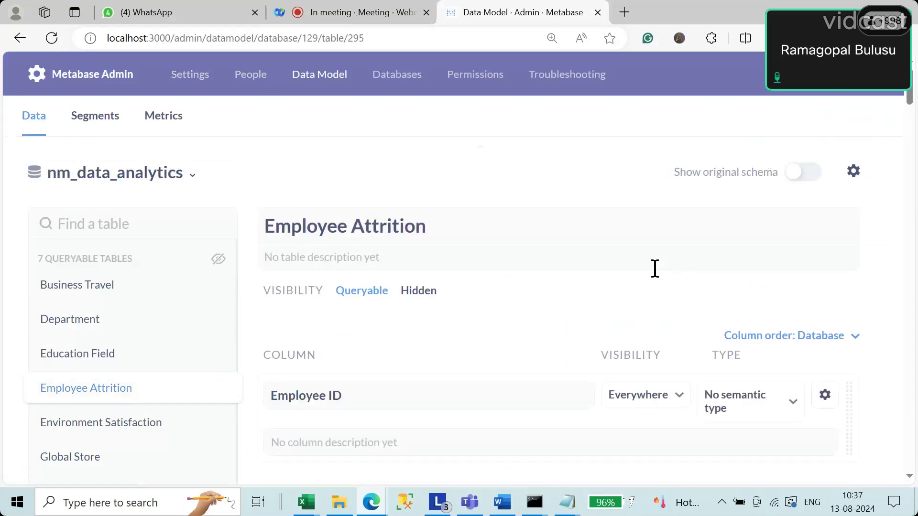
left_click_drag(908, 98, 912, 115)
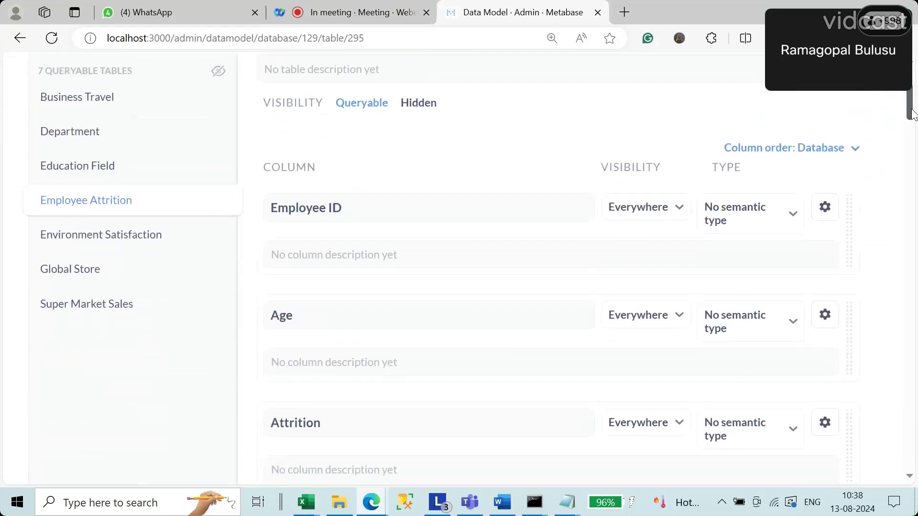
left_click(778, 231)
scroll(729, 250, "down", 5)
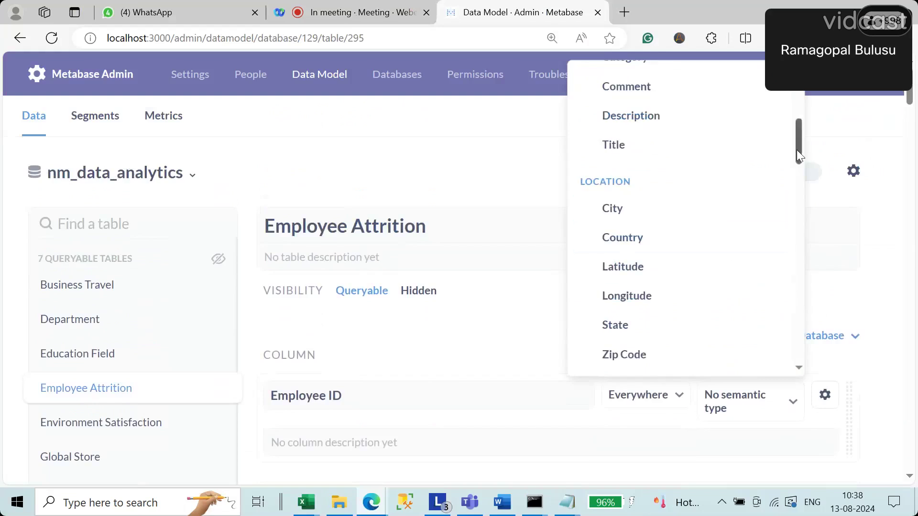
scroll(661, 207, "up", 2)
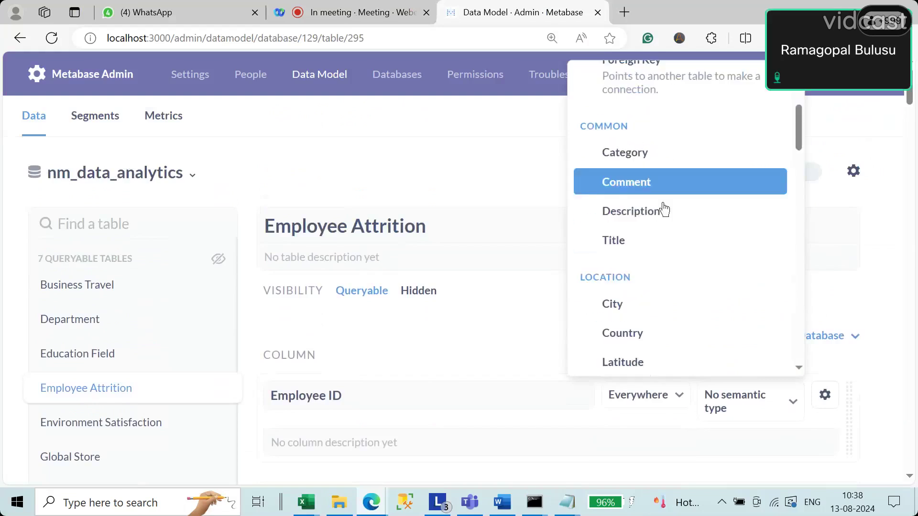
left_click(628, 155)
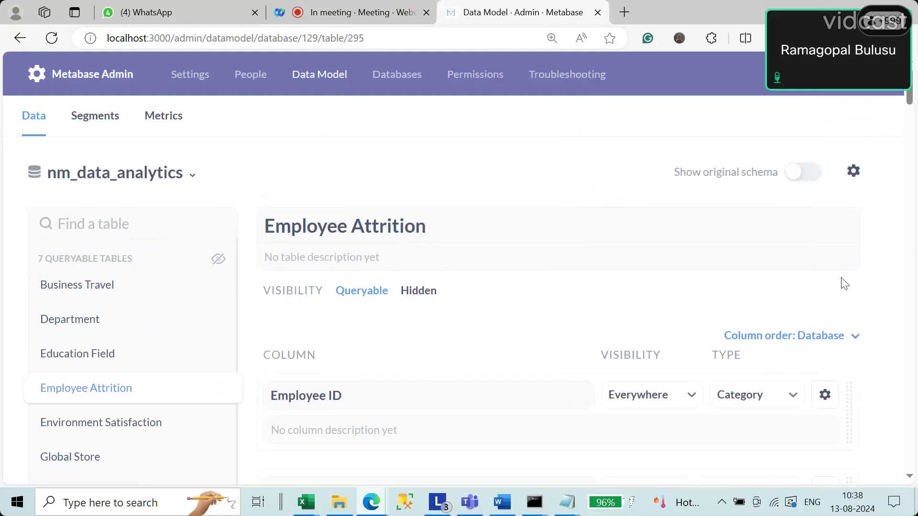
left_click_drag(911, 94, 911, 130)
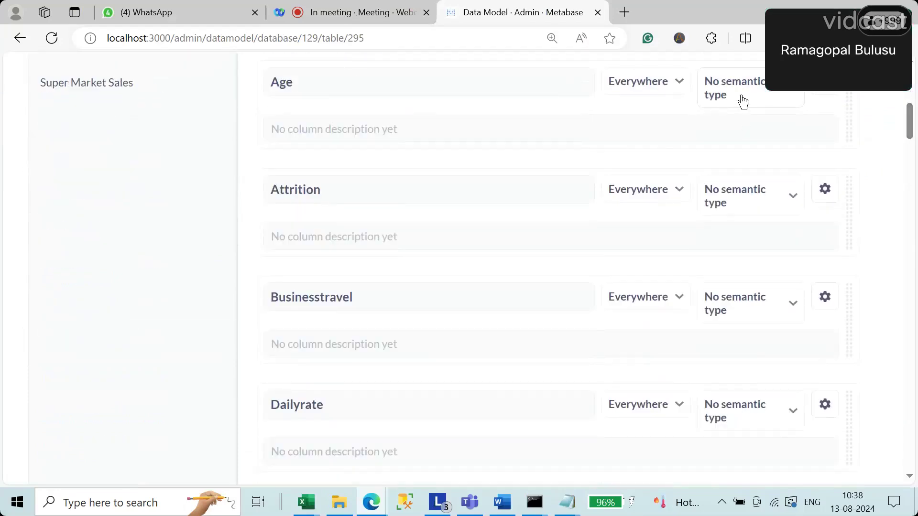
left_click(661, 91)
scroll(690, 282, "down", 10)
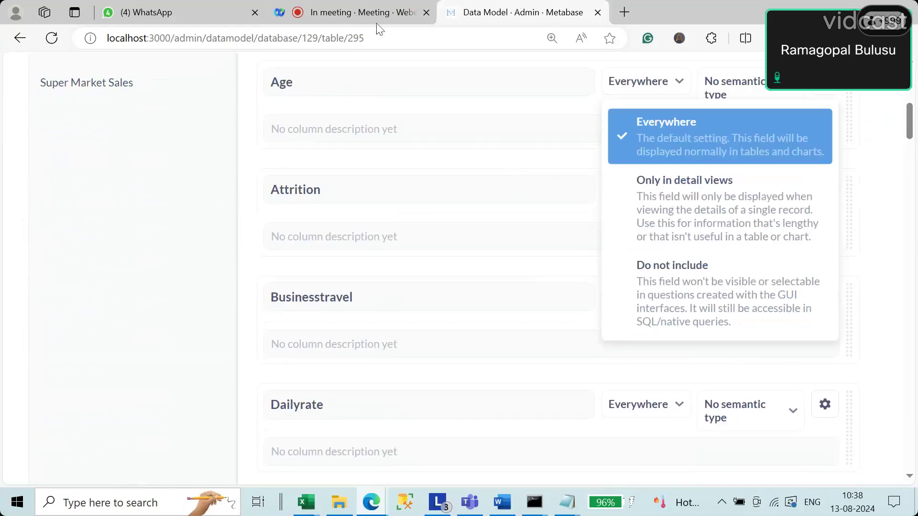
Switch to the 'In meeting · Webex' tab to view the meeting
left_click(354, 13)
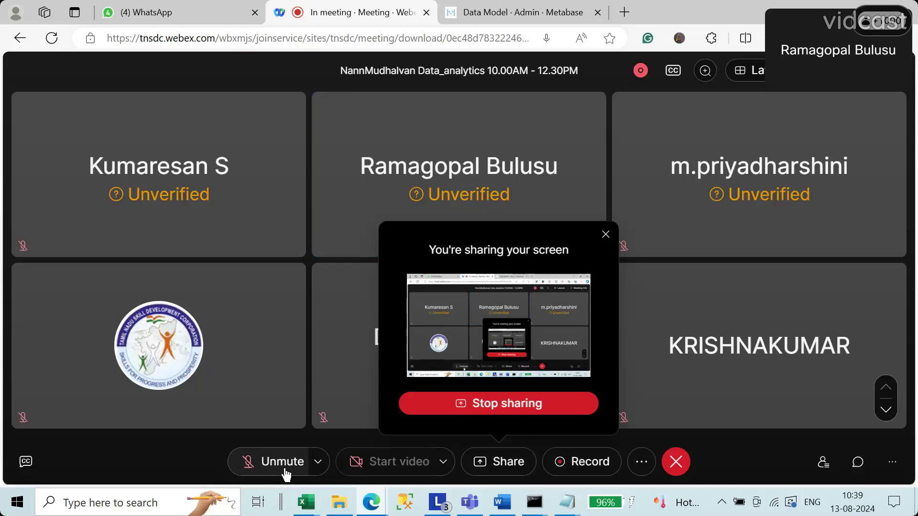
Return to the Data Model, scan Global Store's column types, then open the Employee Attrition table
key("ctrl+Tab")
scroll(621, 321, "down", 10)
scroll(622, 322, "down", 10)
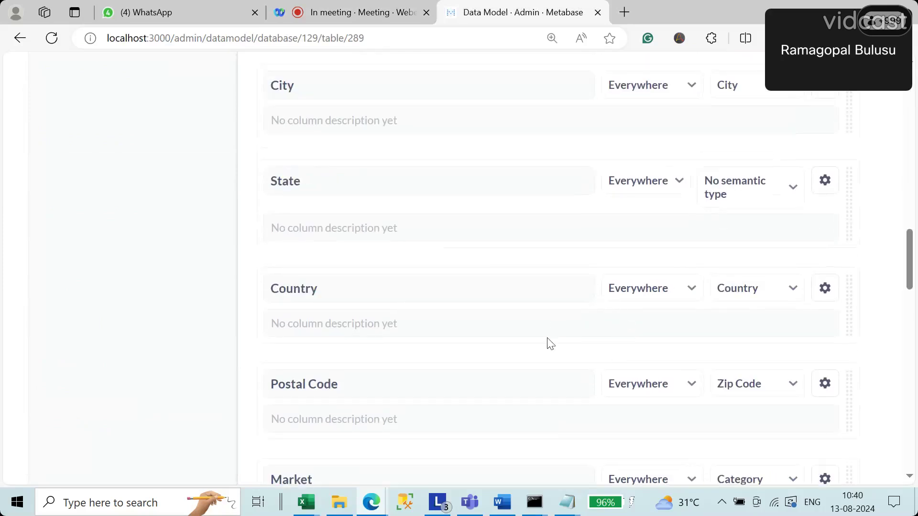
scroll(550, 343, "down", 6)
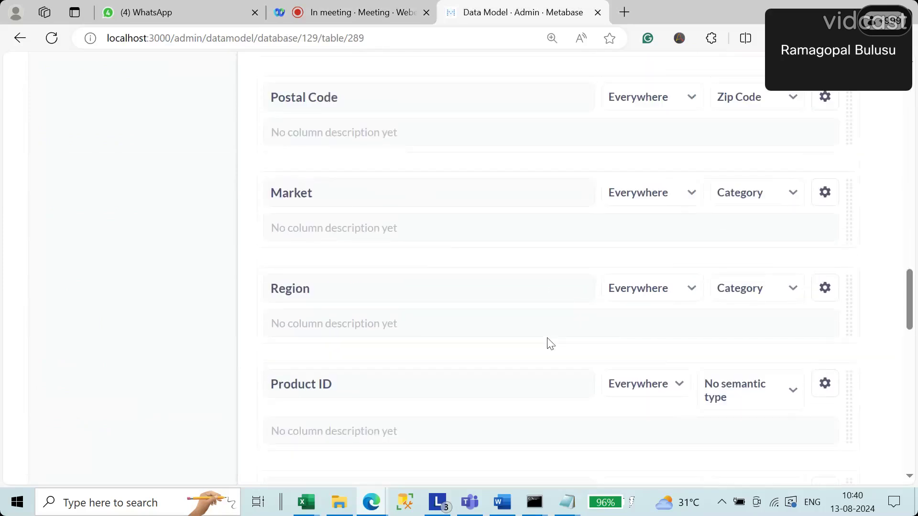
scroll(550, 343, "down", 20)
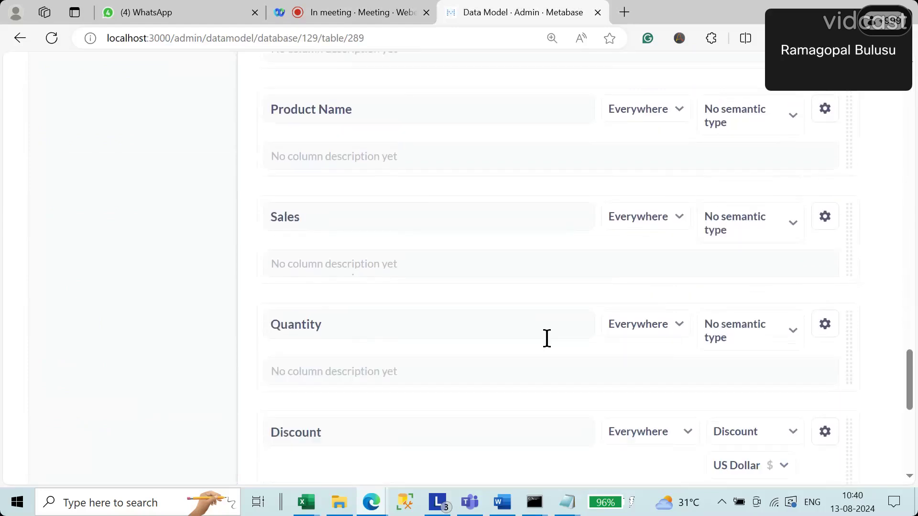
scroll(547, 338, "up", 20)
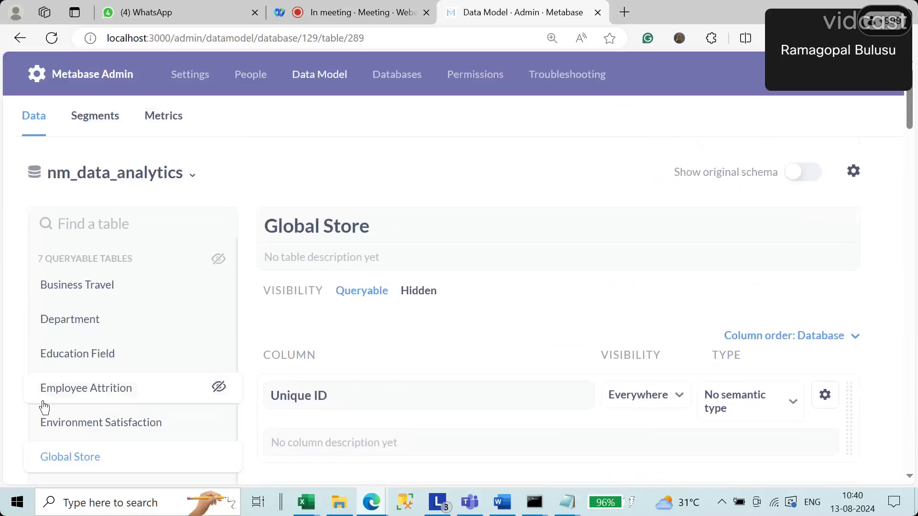
left_click(98, 387)
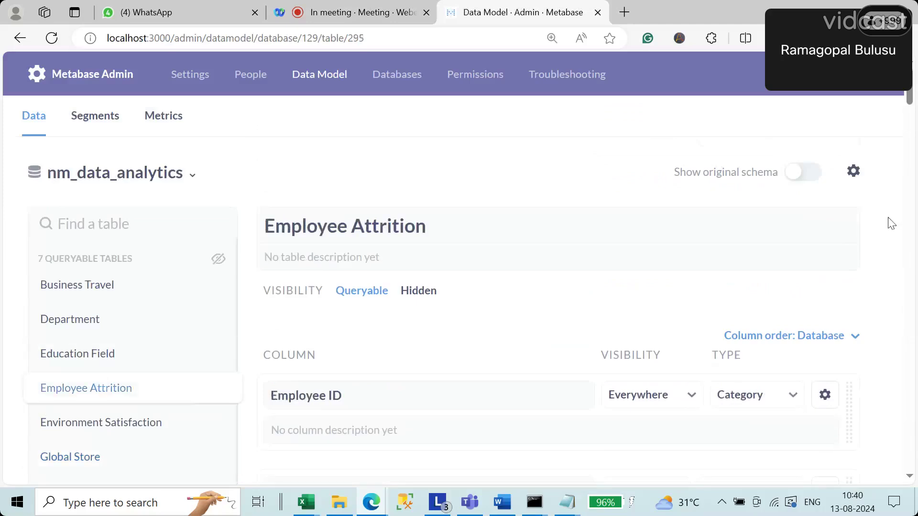
Set Age, Attrition and Businesstravel to the Category semantic type
scroll(825, 154, "down", 7)
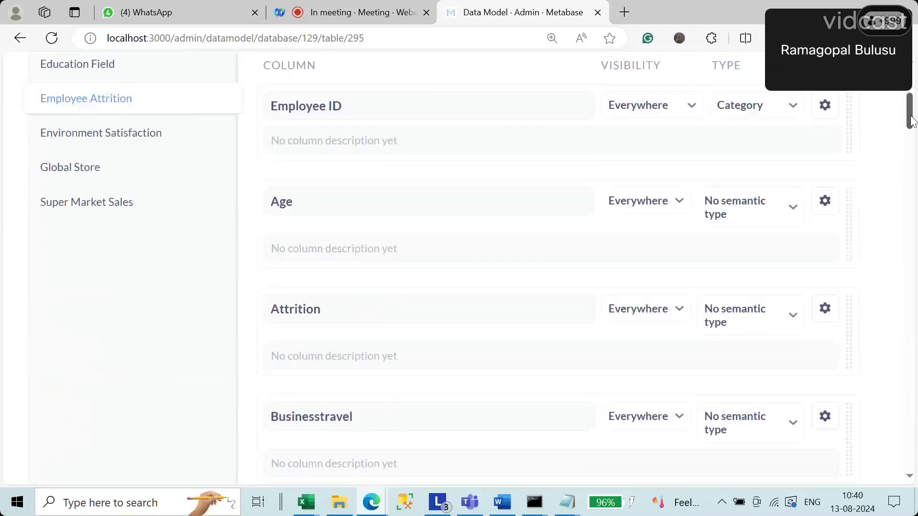
left_click(773, 159)
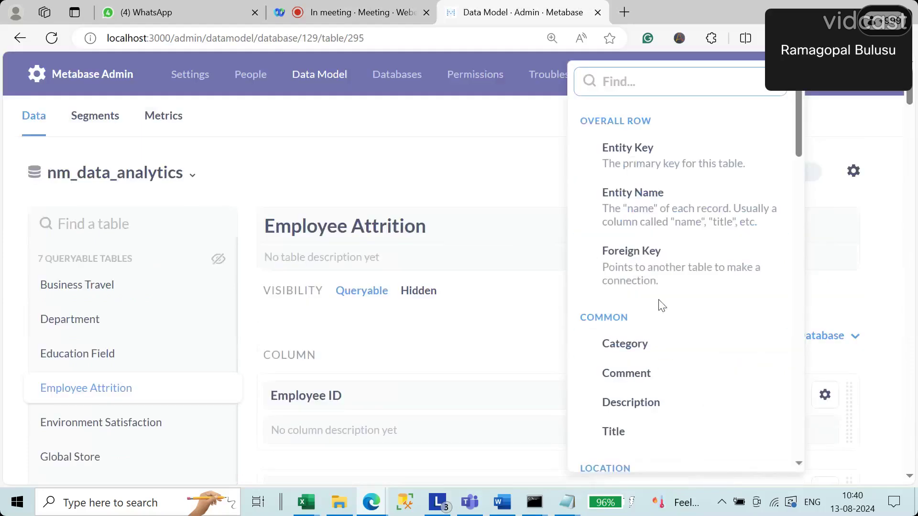
left_click(639, 358)
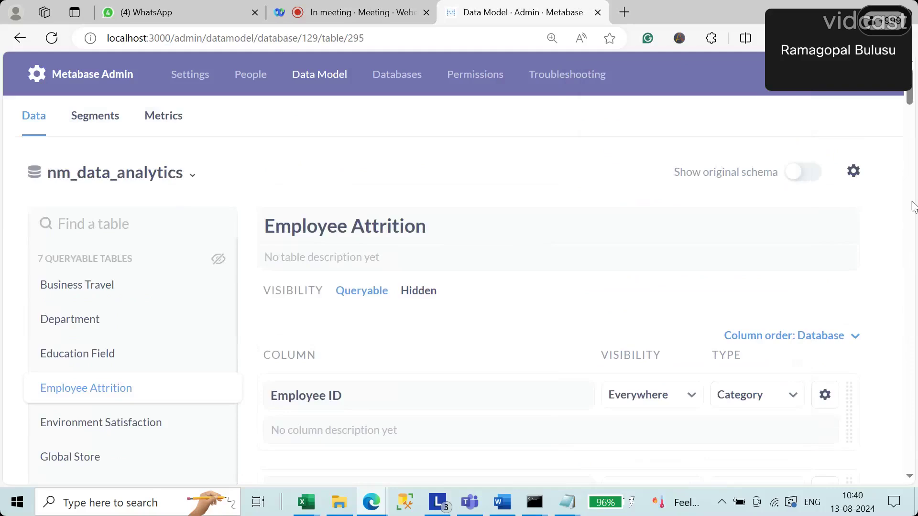
scroll(771, 233, "down", 7)
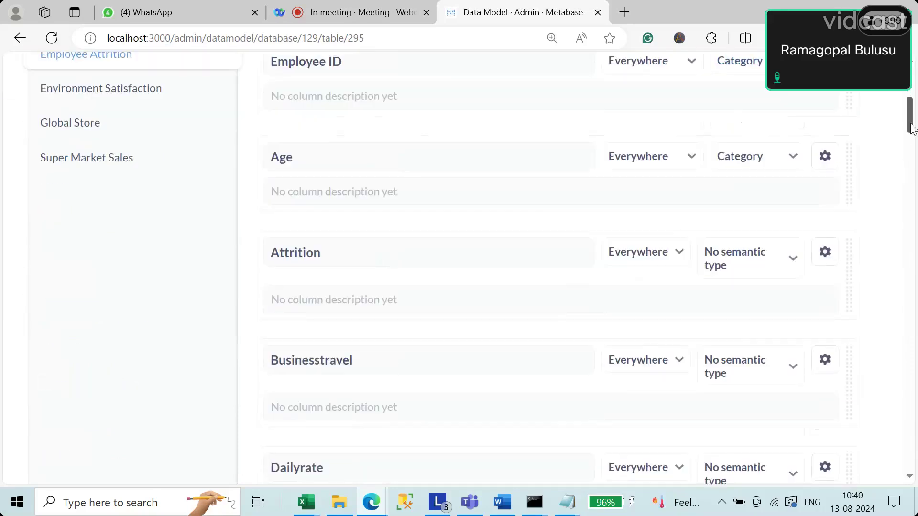
left_click(741, 266)
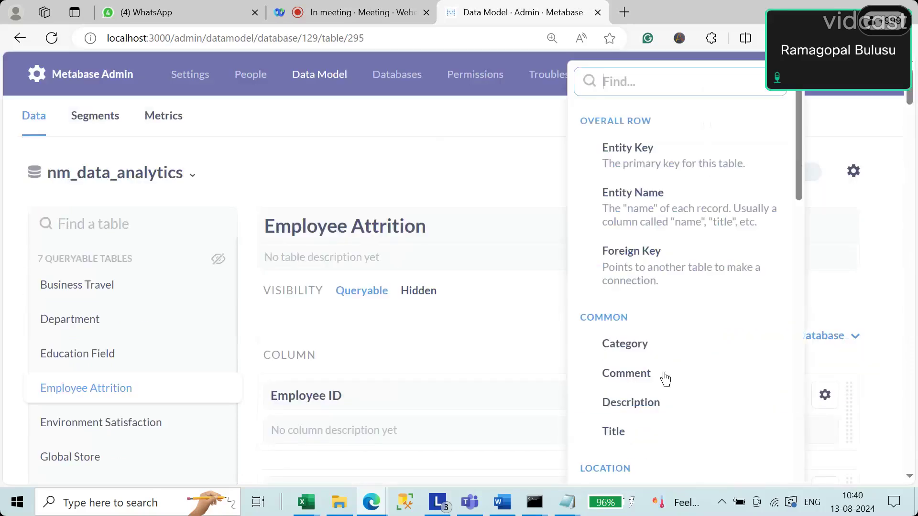
left_click(637, 352)
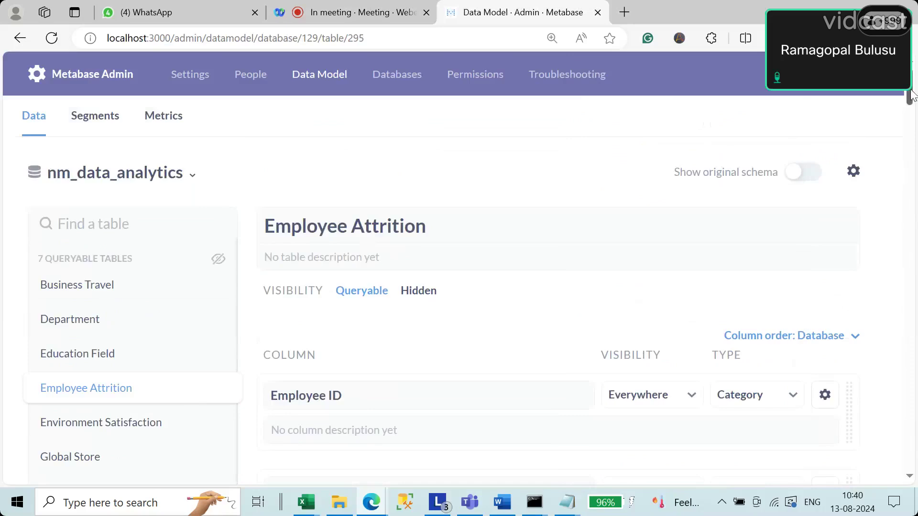
left_click_drag(911, 96, 912, 111)
scroll(912, 110, "down", 9)
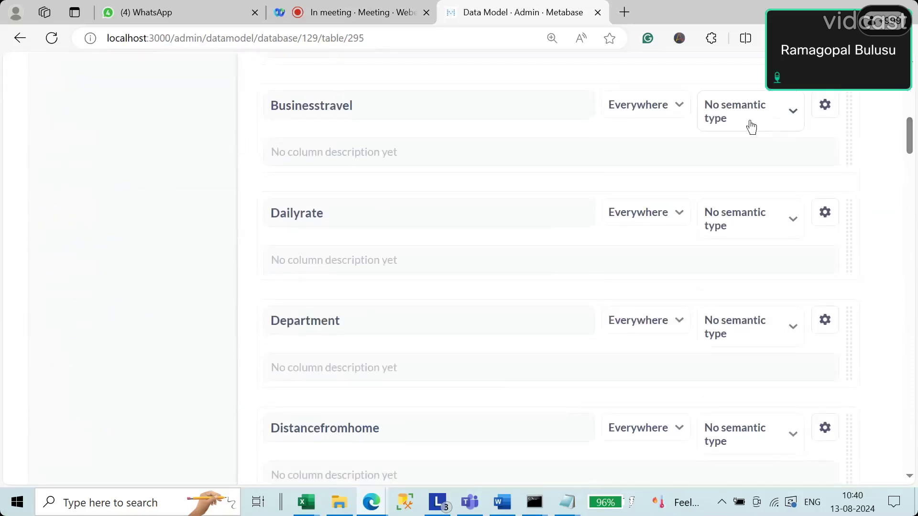
left_click(749, 123)
left_click(638, 349)
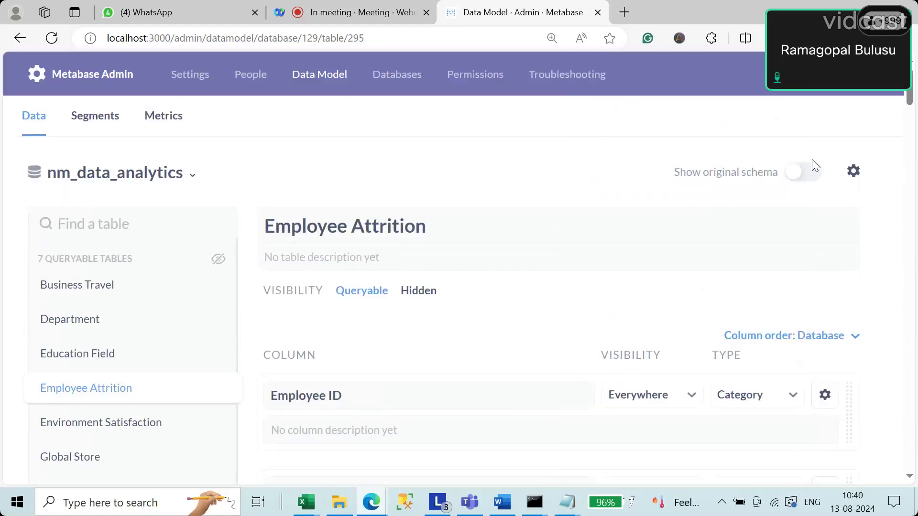
Set Dailyrate, Department and Gender to the Category semantic type
left_click_drag(910, 90, 911, 135)
left_click(742, 220)
left_click(631, 358)
left_click_drag(909, 111, 909, 151)
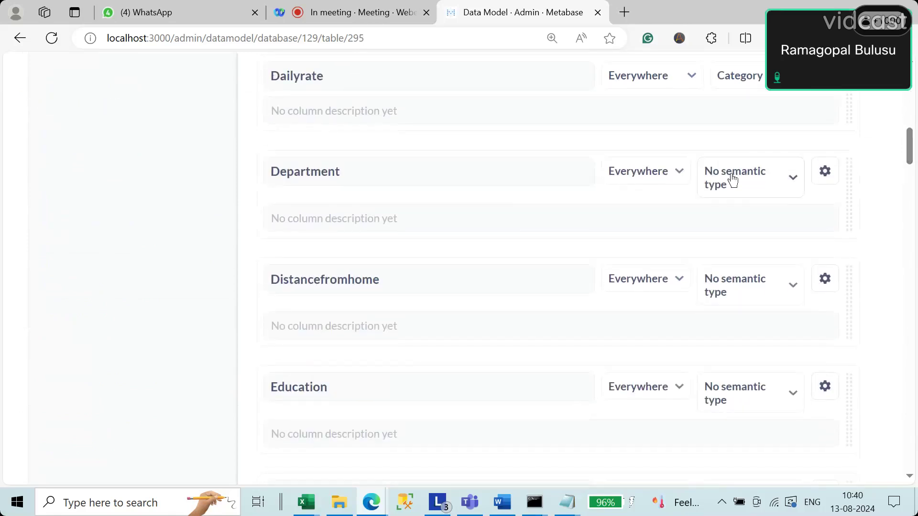
left_click(732, 180)
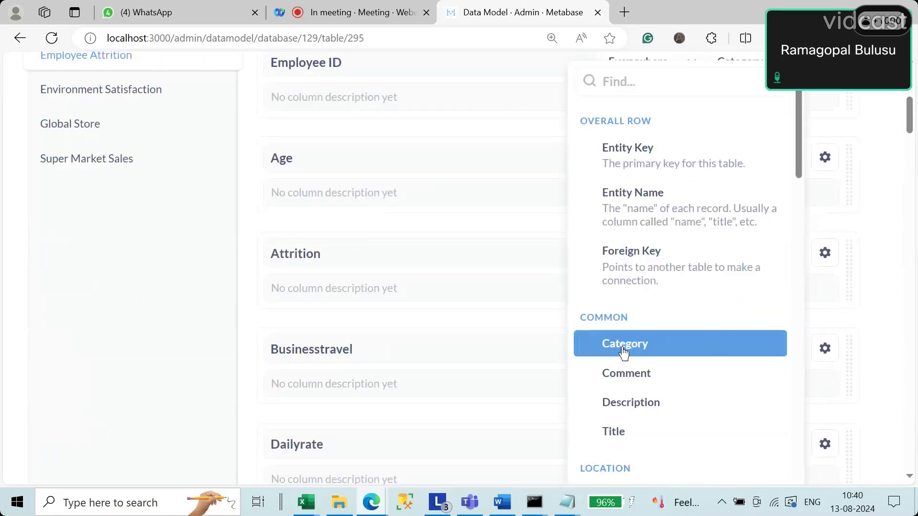
left_click(626, 355)
left_click_drag(910, 127, 911, 135)
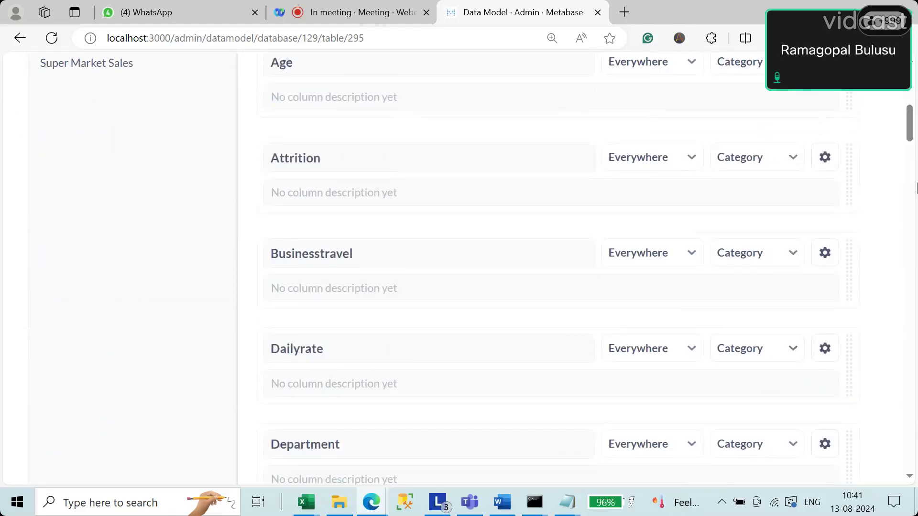
scroll(906, 146, "down", 7)
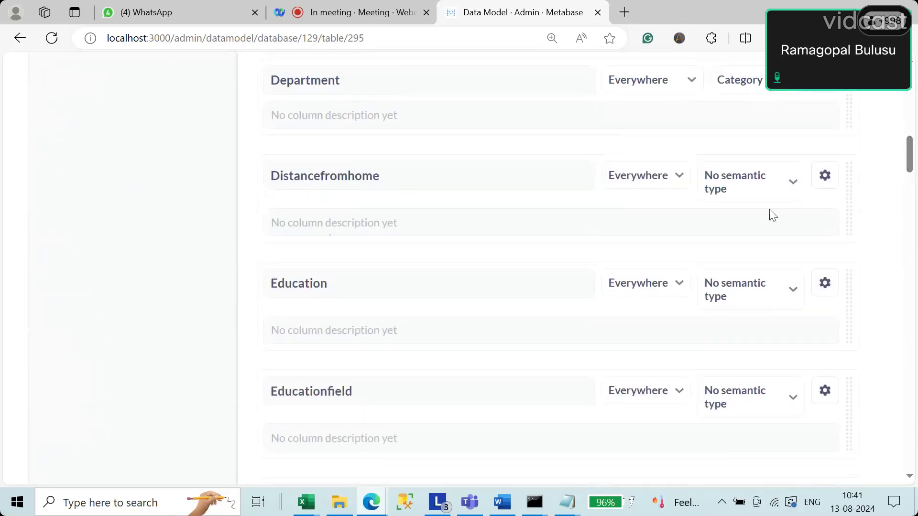
left_click_drag(909, 160, 909, 204)
left_click(750, 314)
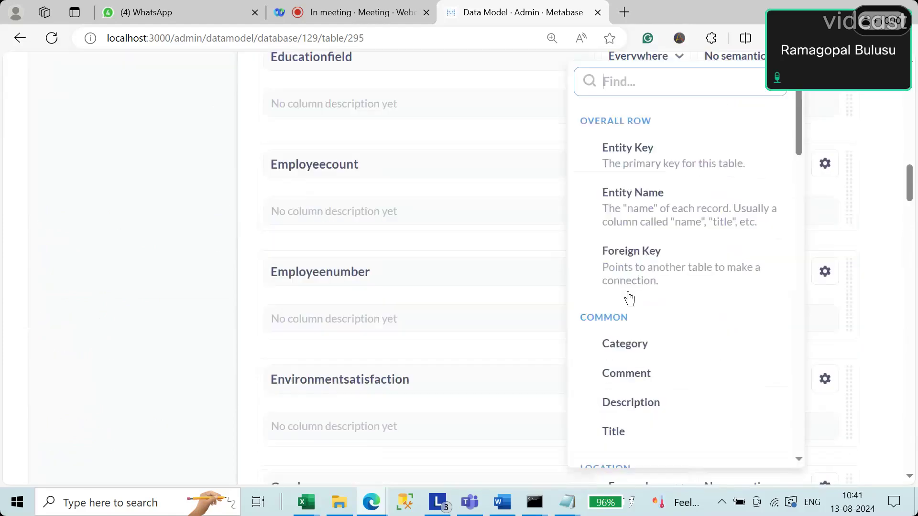
left_click(625, 351)
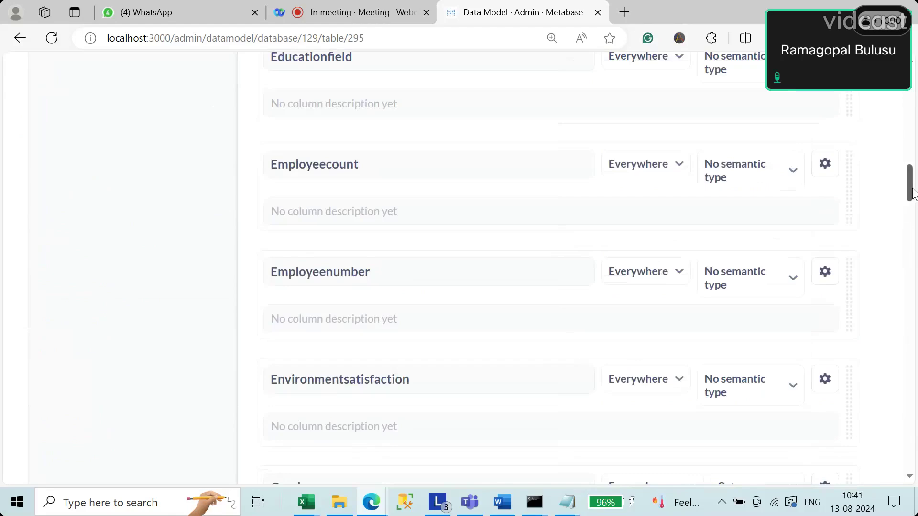
scroll(912, 208, "down", 2)
Recheck Gender's semantic type and inspect Maritalstatus's type options without changing them
mouse_move(910, 203)
left_mouse_down()
mouse_move(914, 168)
mouse_move(915, 219)
left_mouse_up()
left_click(760, 191)
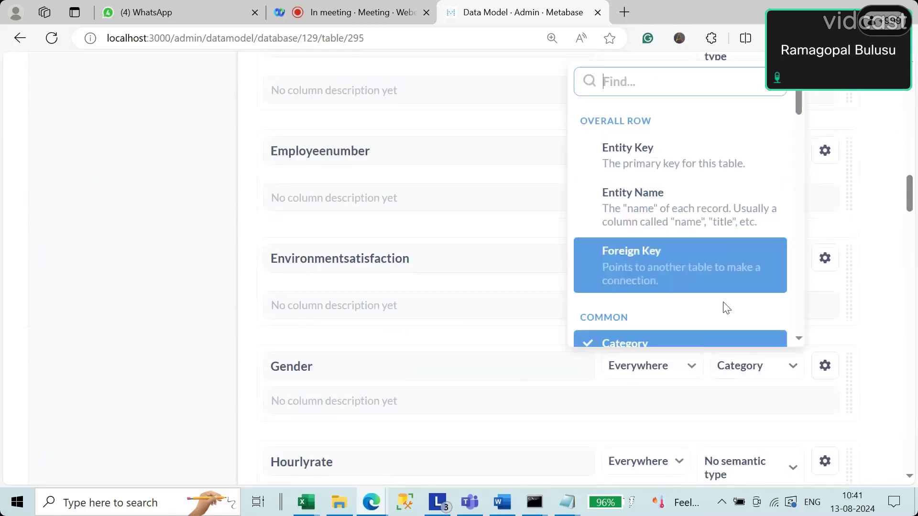
left_click_drag(797, 99, 797, 326)
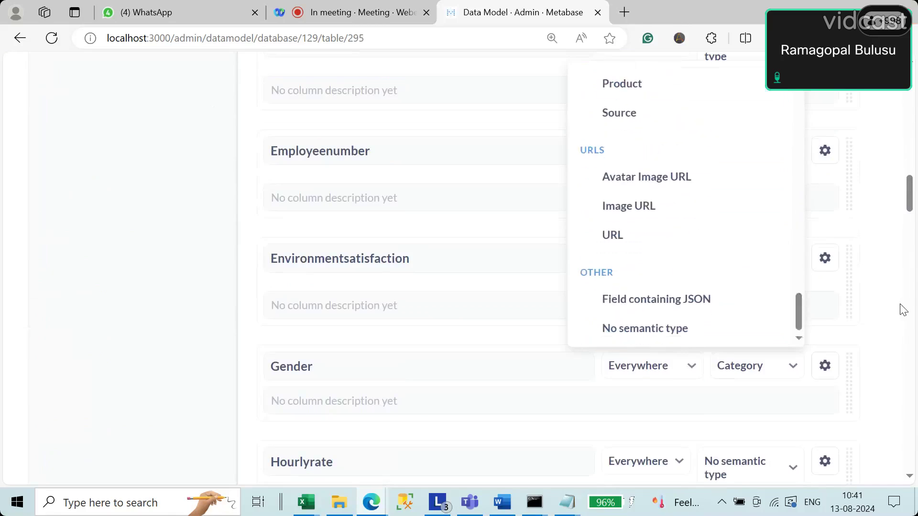
left_click_drag(909, 200, 909, 273)
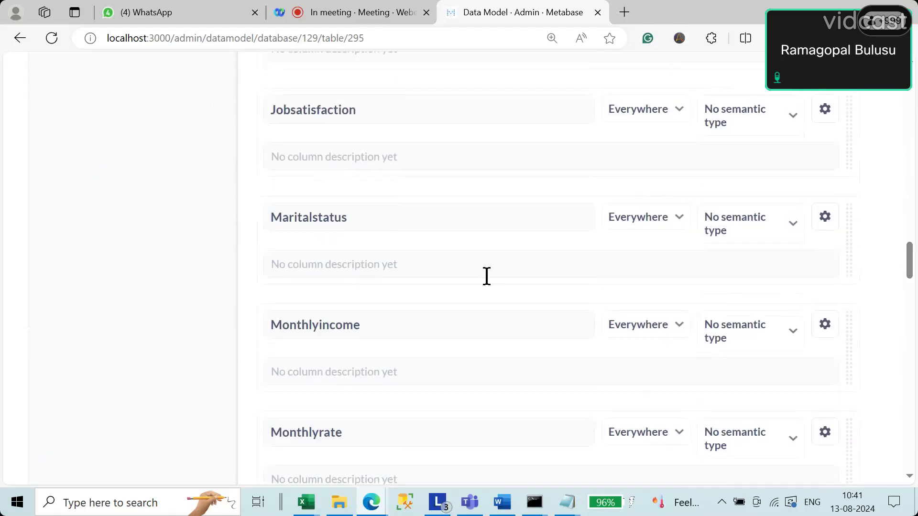
left_click(755, 238)
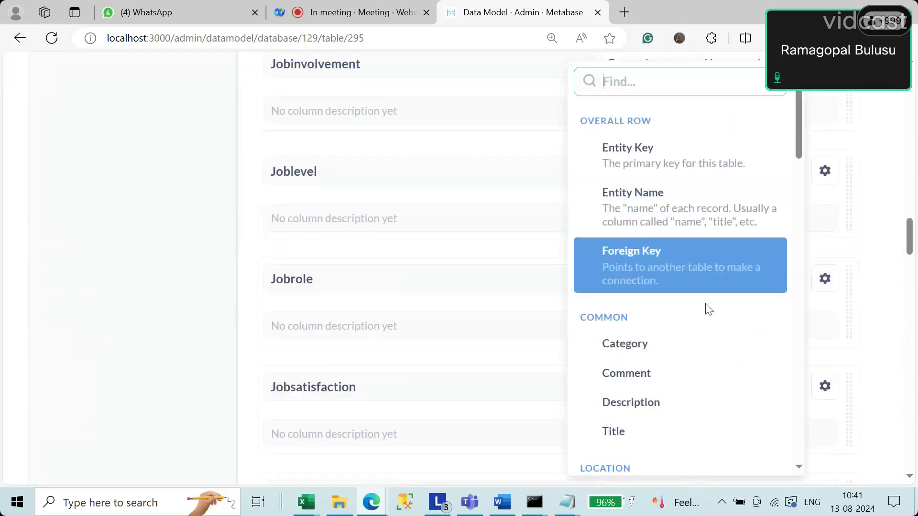
left_click(649, 358)
Make Totalworkingyears a Category column
left_click_drag(909, 246, 914, 370)
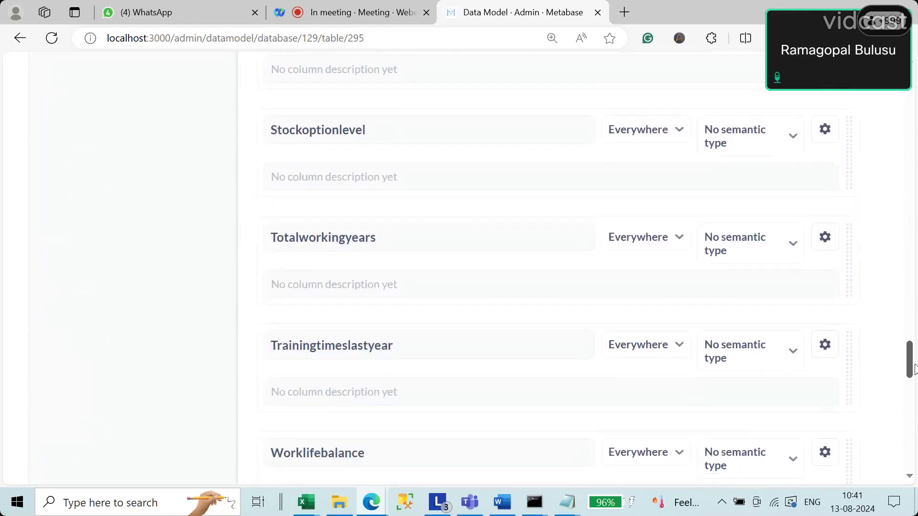
left_click(748, 256)
left_click(662, 349)
scroll(731, 308, "up", 20)
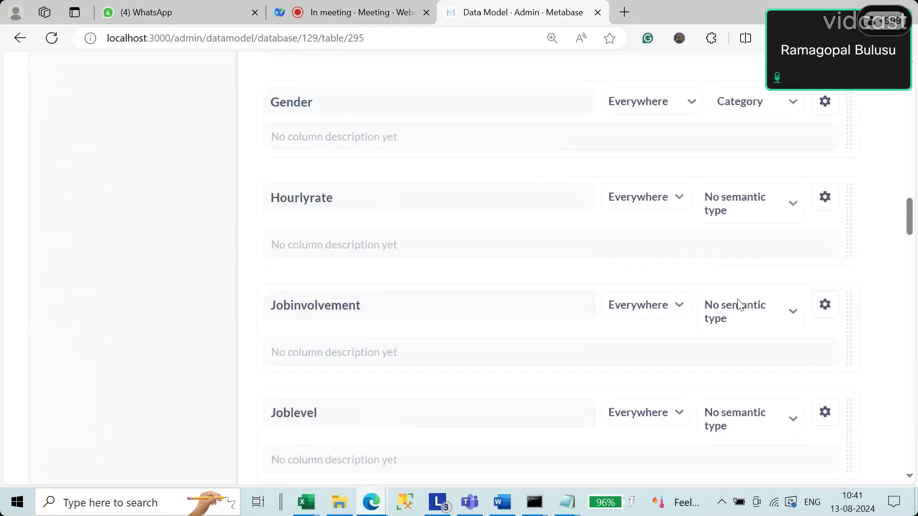
Exit admin and open NM Training Dashboard from NM Data Analytics in edit mode
left_click(881, 91)
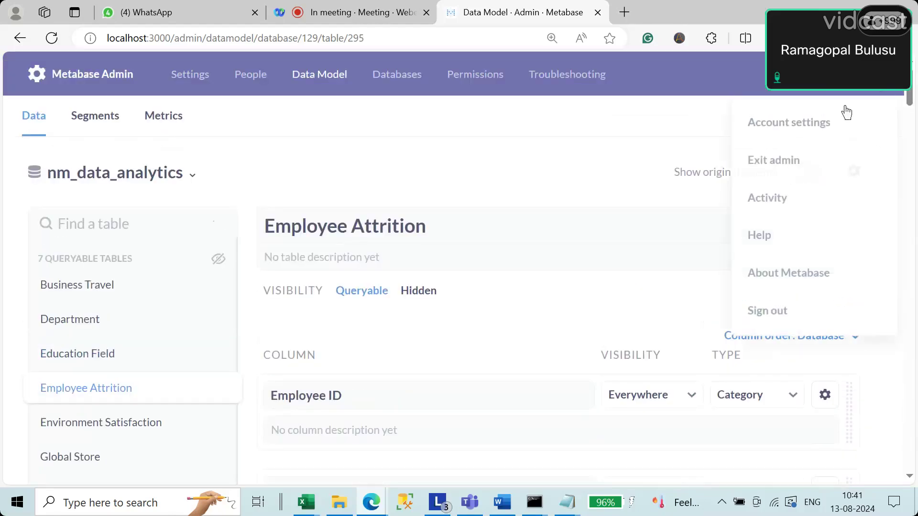
left_click(781, 167)
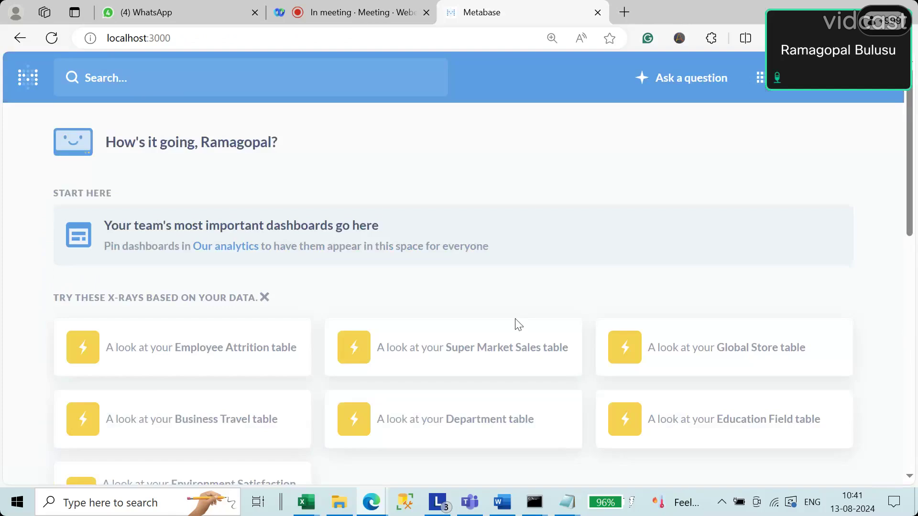
scroll(459, 374, "down", 6)
left_click(536, 349)
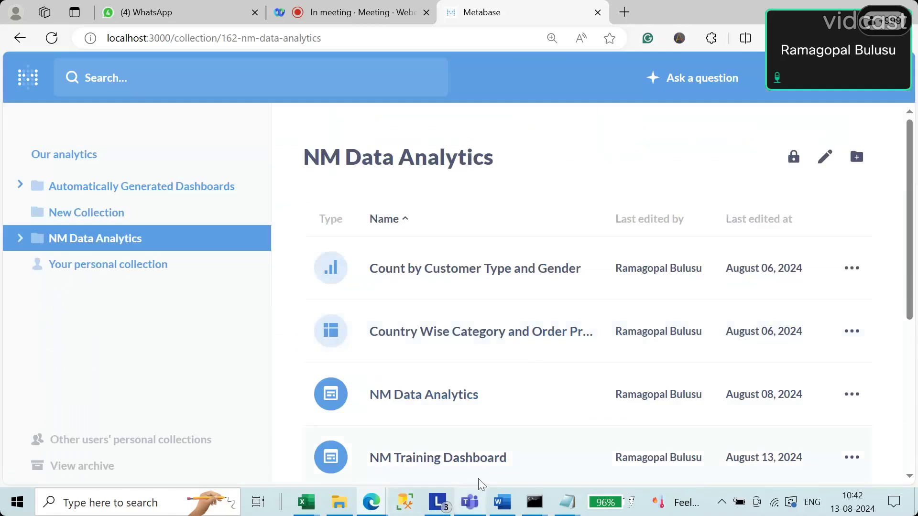
left_click(472, 457)
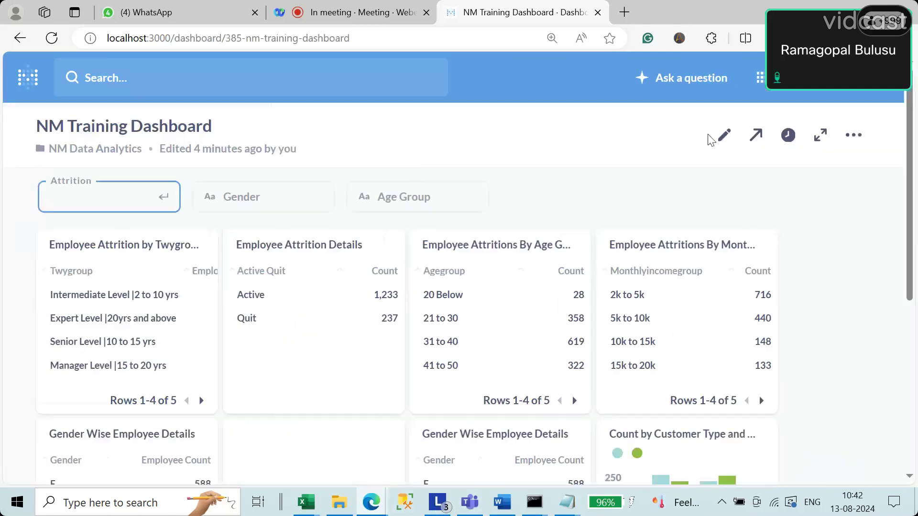
left_click(724, 139)
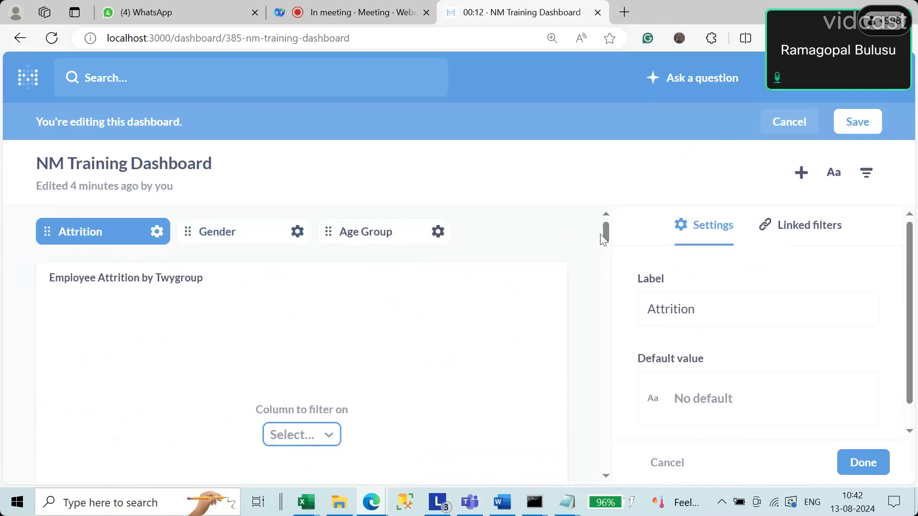
Look over the Gender and Age Group filter settings, then select the Attrition filter
mouse_move(606, 234)
left_mouse_down()
mouse_move(594, 463)
mouse_move(610, 234)
left_mouse_up()
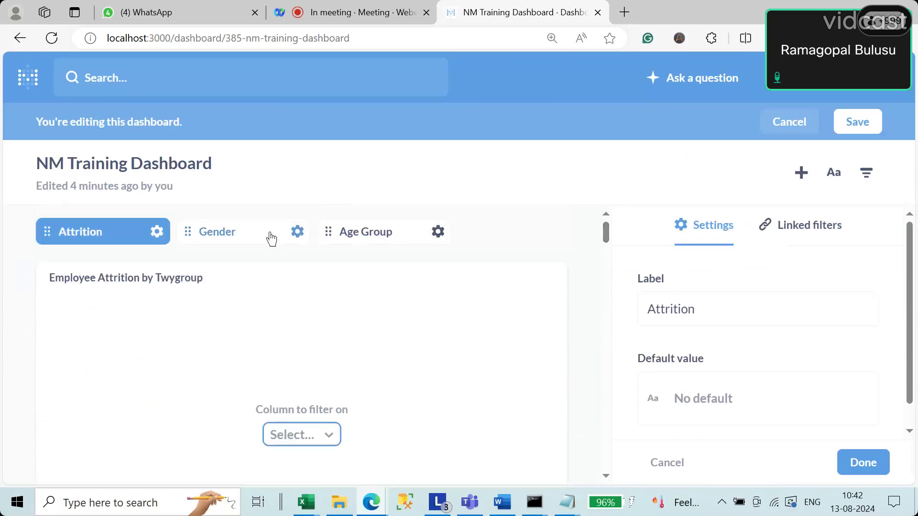
left_click(271, 239)
left_click(390, 236)
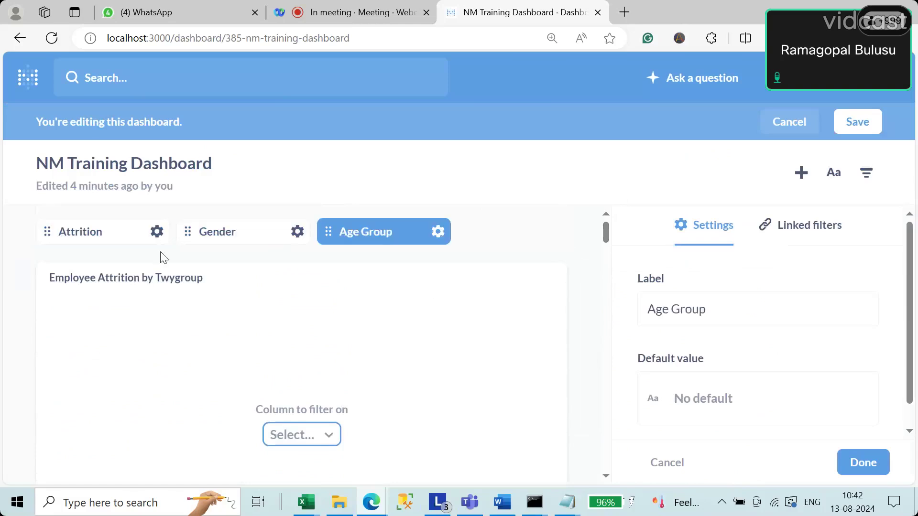
left_click(110, 238)
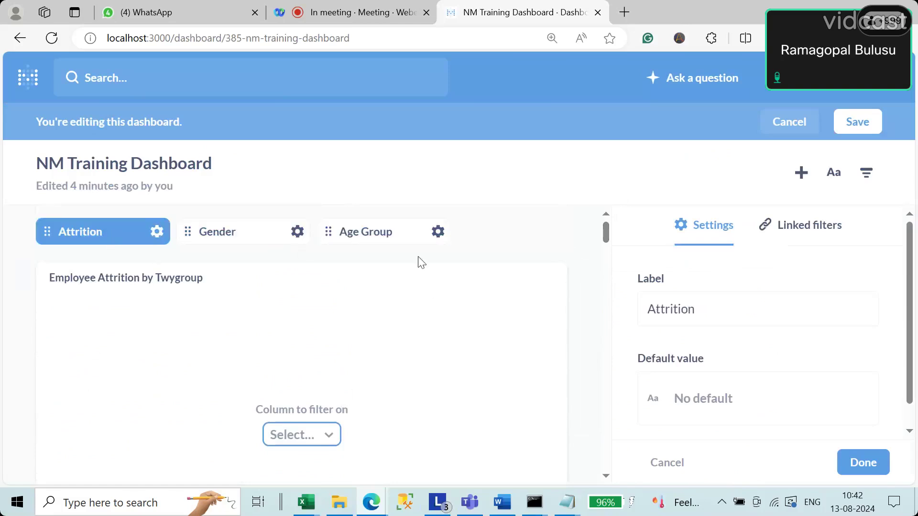
Map Attrition on the Twygroup, Employee Attrition Details, Age Group and Monthly Income Group cards
left_click_drag(605, 234, 605, 244)
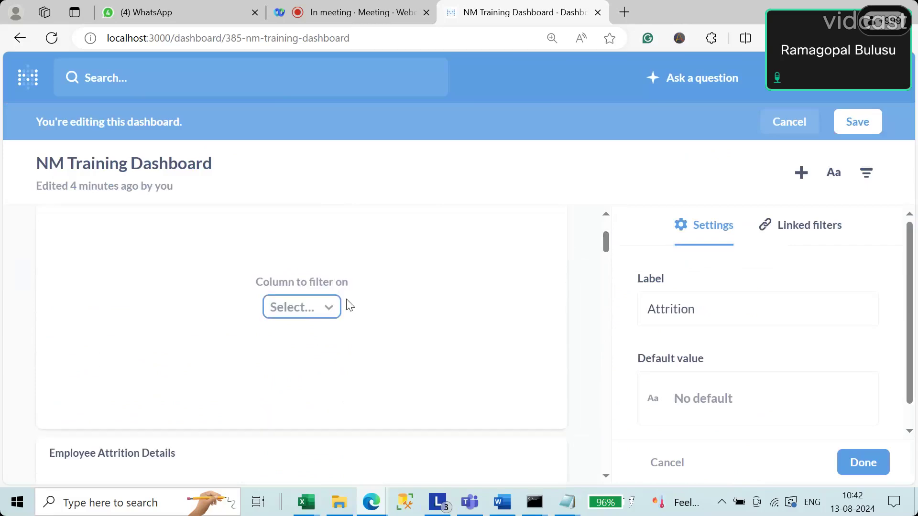
left_click(318, 315)
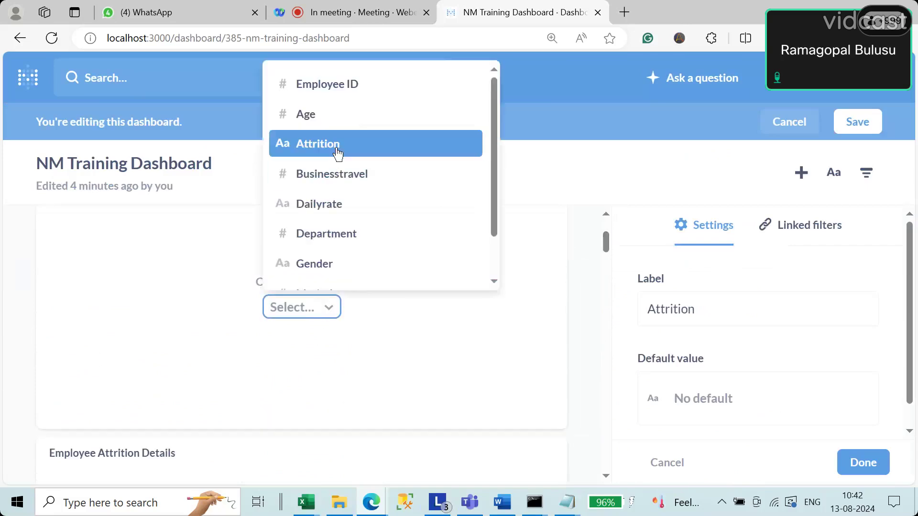
left_click(338, 146)
scroll(390, 340, "down", 5)
left_click(327, 324)
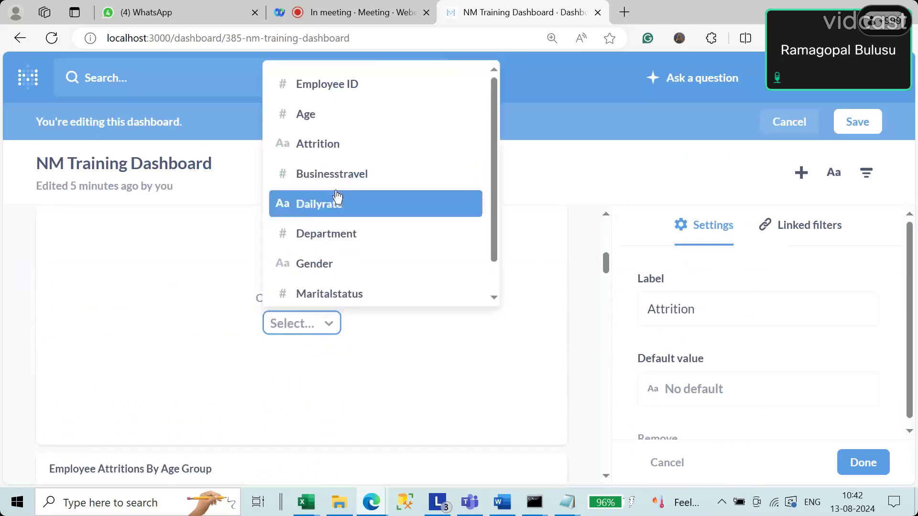
left_click(360, 352)
left_click_drag(605, 261, 607, 296)
left_click(307, 248)
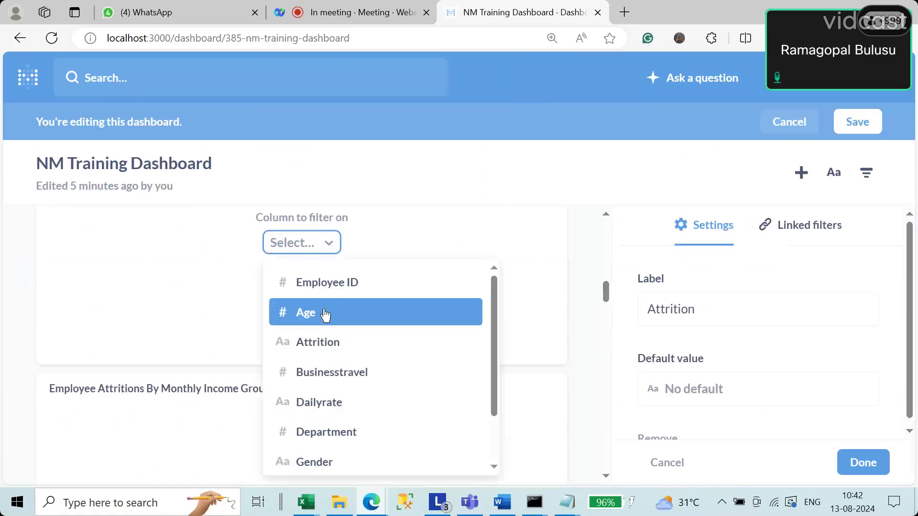
left_click(326, 343)
left_click_drag(604, 293, 603, 311)
left_click(316, 275)
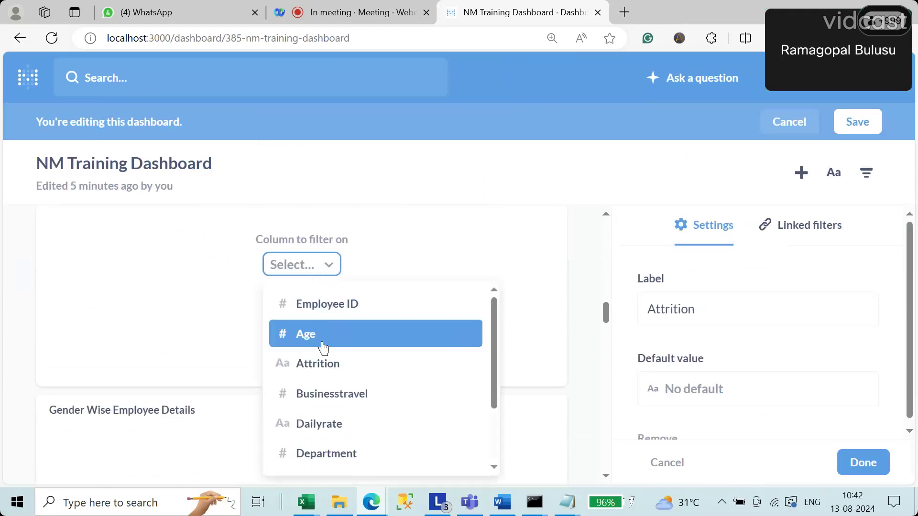
left_click(321, 363)
Map Attrition on the next two cards and Gender Wise Employee Details
left_click_drag(605, 316, 606, 340)
left_click(323, 310)
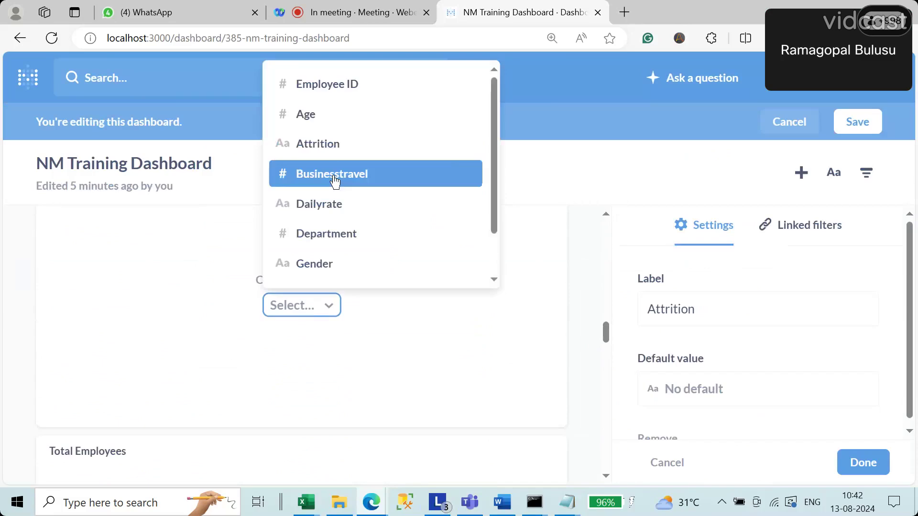
left_click(329, 145)
left_click_drag(608, 345, 607, 353)
left_click(296, 308)
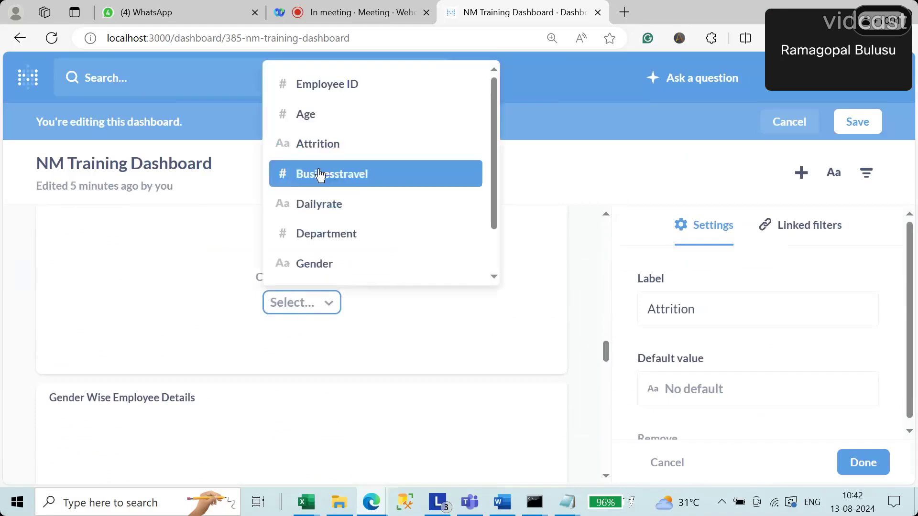
left_click(320, 144)
left_click_drag(608, 353, 609, 357)
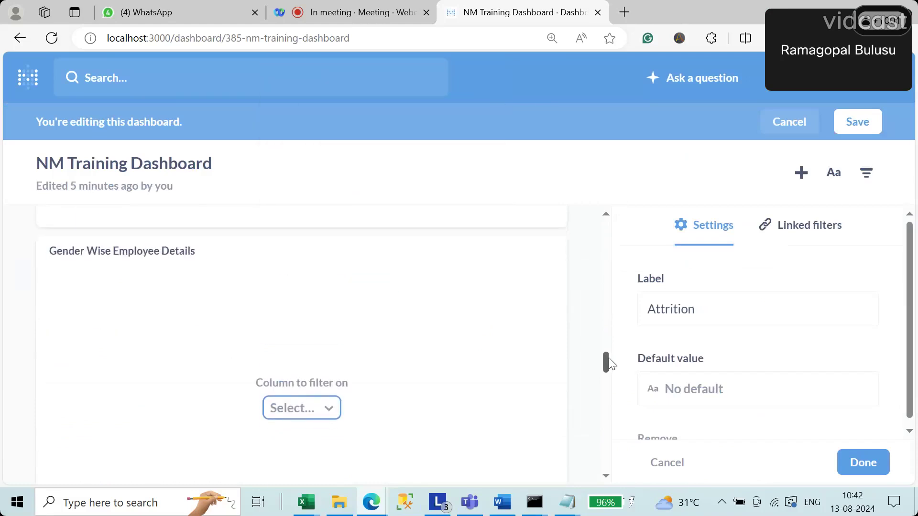
left_click(293, 408)
left_click(345, 200)
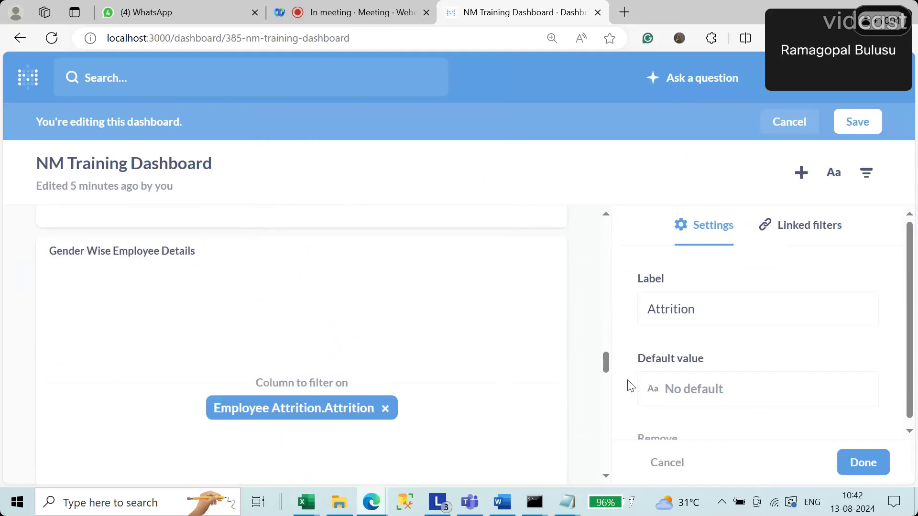
left_click_drag(609, 366, 607, 397)
Leave the Customer Type card unmapped and move on to the Gender filter
scroll(336, 370, "down", 1)
left_click(324, 351)
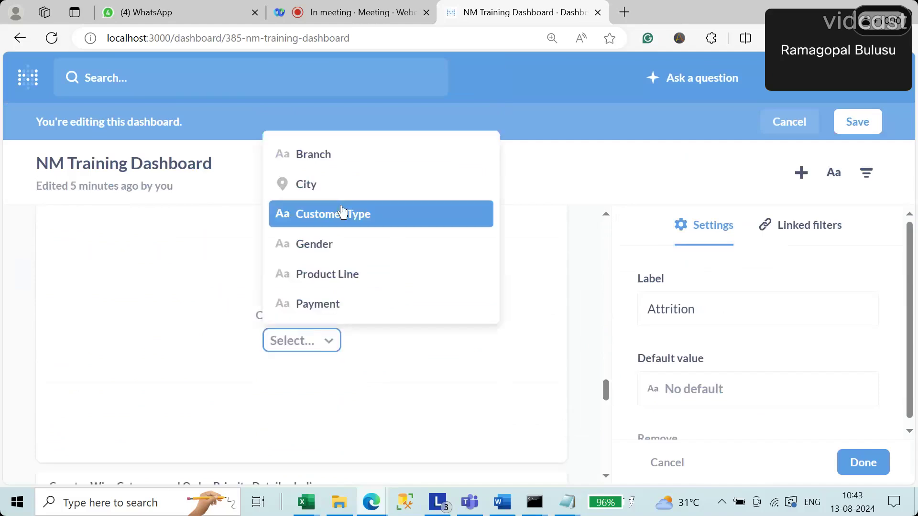
left_click(262, 424)
scroll(262, 424, "up", 10)
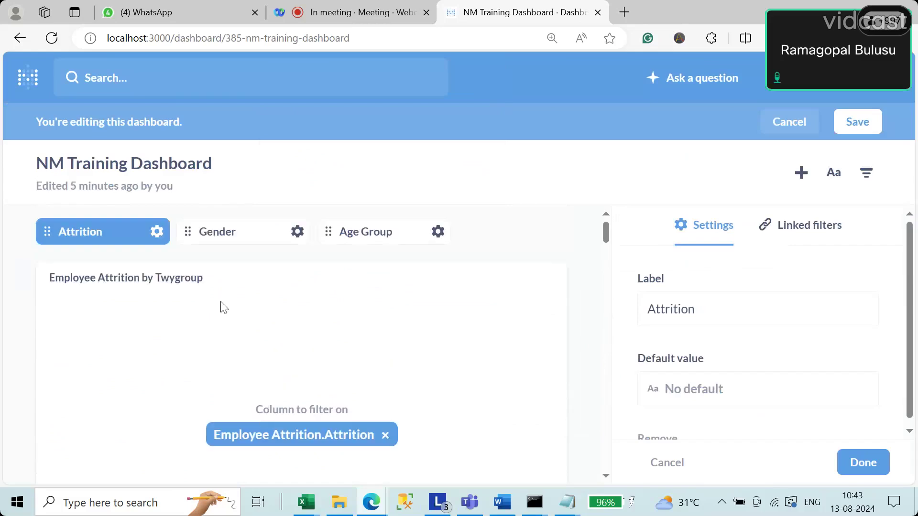
left_click(225, 239)
Map Gender on the Twygroup, Employee Attrition Details and Age Group cards
left_click(311, 441)
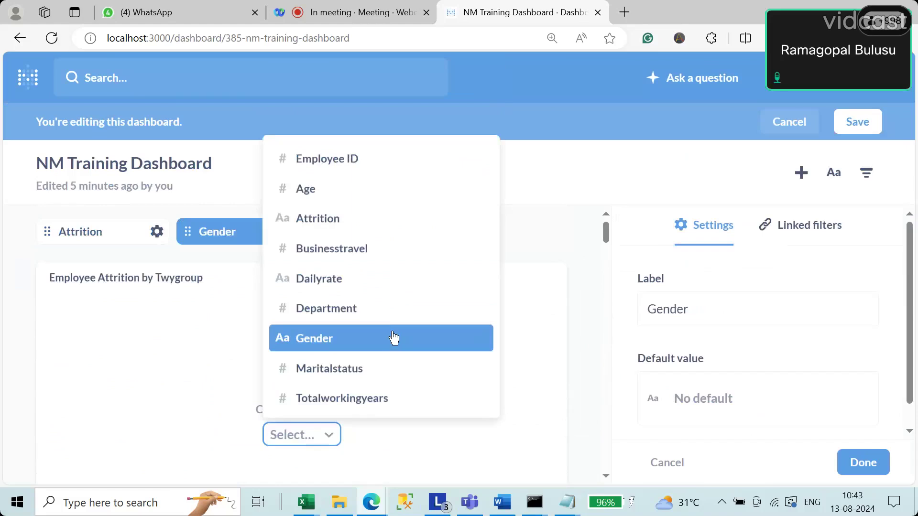
left_click(315, 338)
scroll(339, 408, "down", 5)
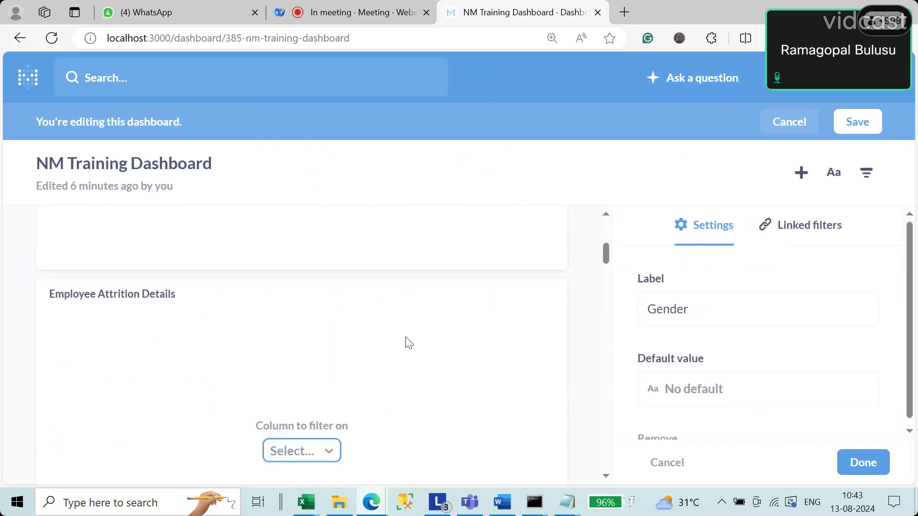
left_click(286, 460)
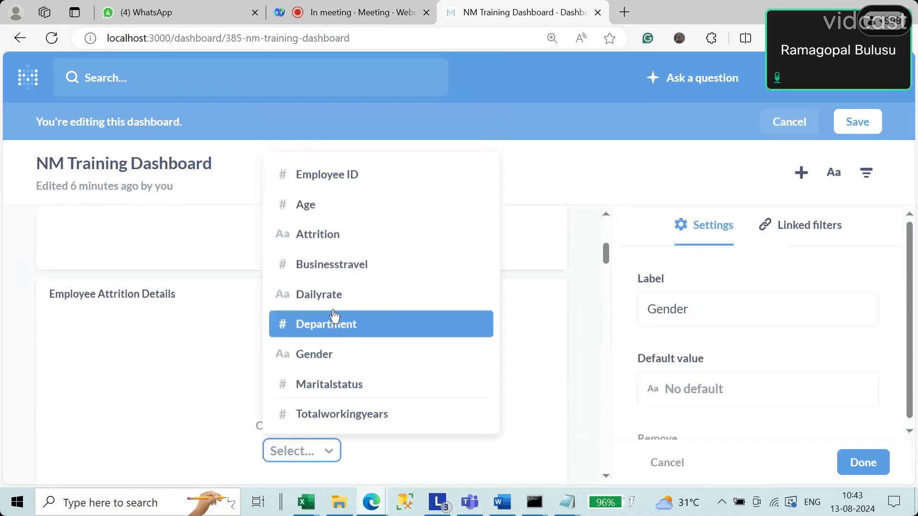
left_click(339, 354)
scroll(398, 356, "down", 5)
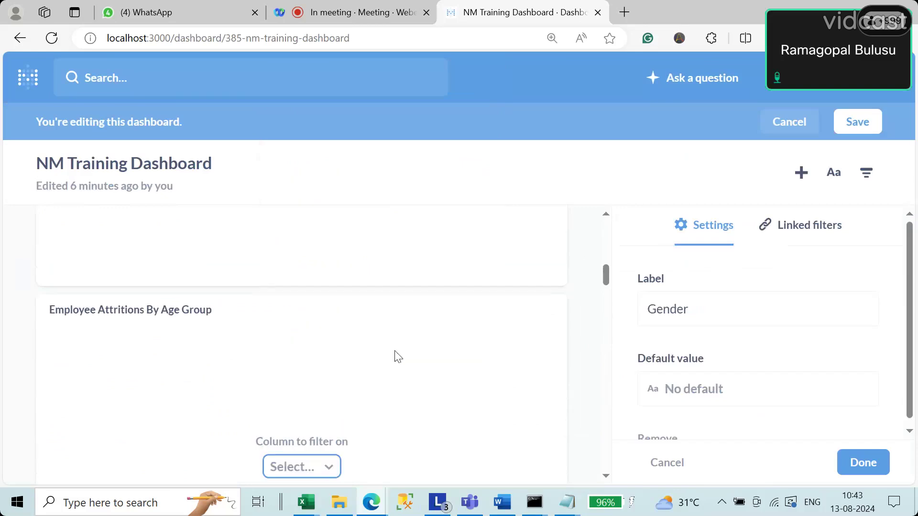
left_click(308, 473)
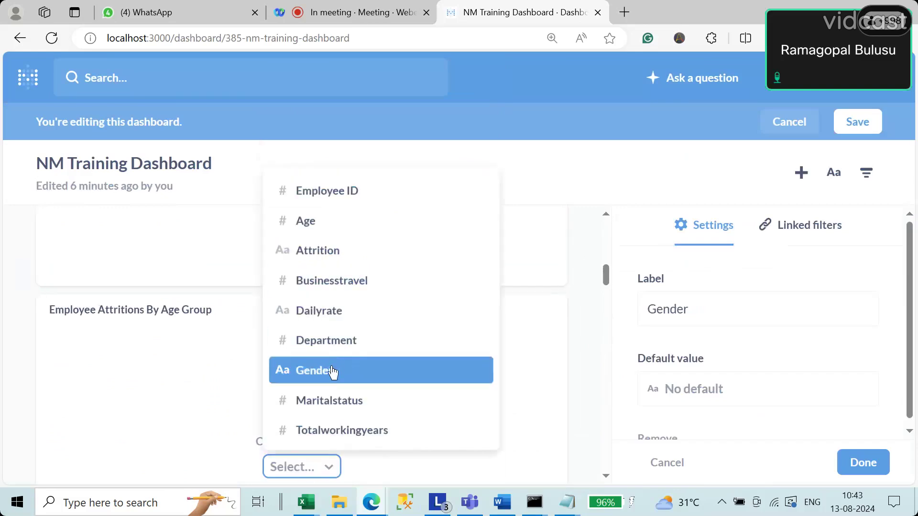
left_click(333, 371)
scroll(453, 351, "down", 5)
scroll(335, 401, "down", 5)
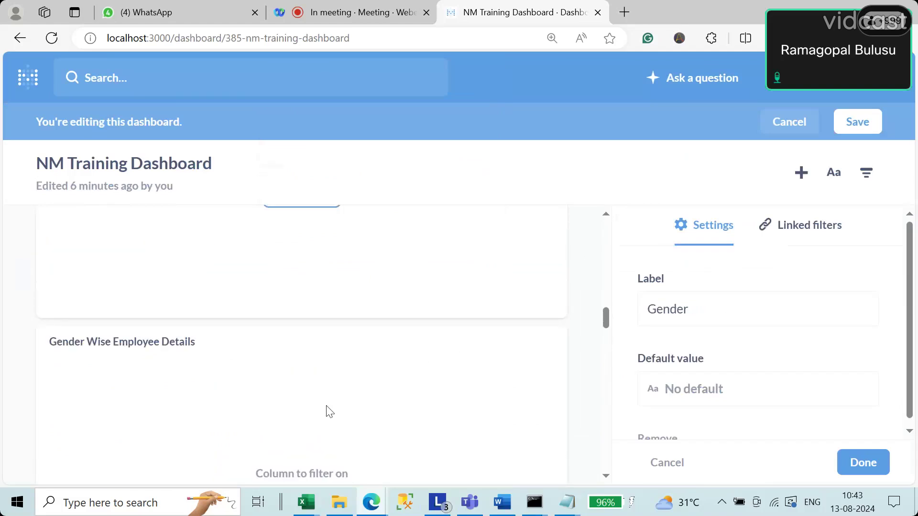
scroll(574, 325, "up", 5)
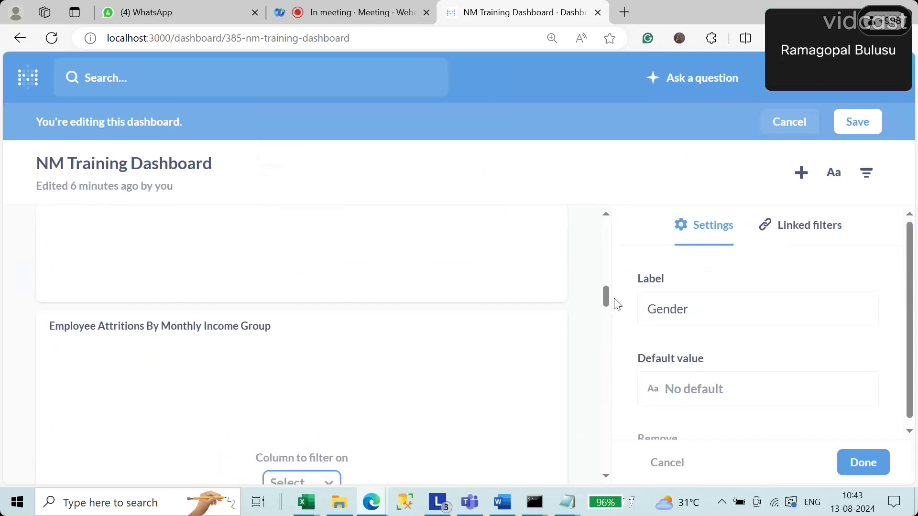
scroll(608, 302, "down", 5)
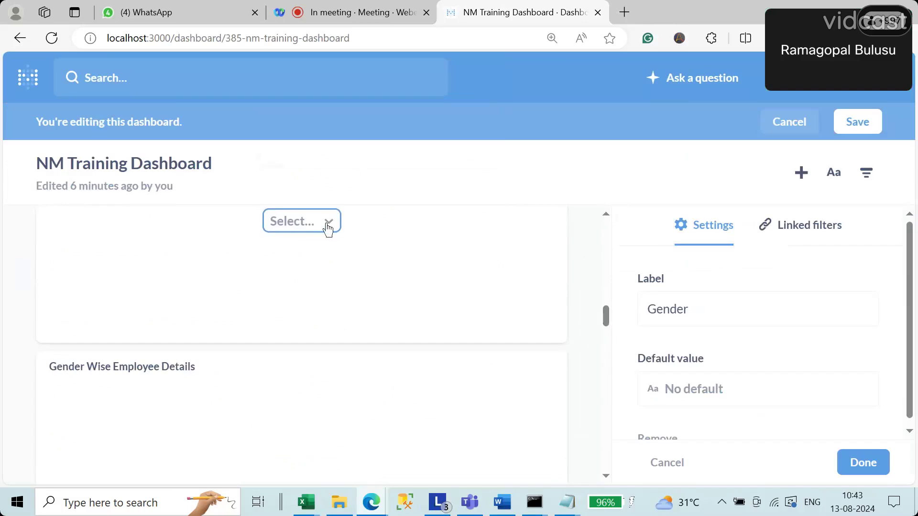
Map Employee Attrition.Gender on the following cards, including Total Employees
left_click(327, 228)
left_click(313, 438)
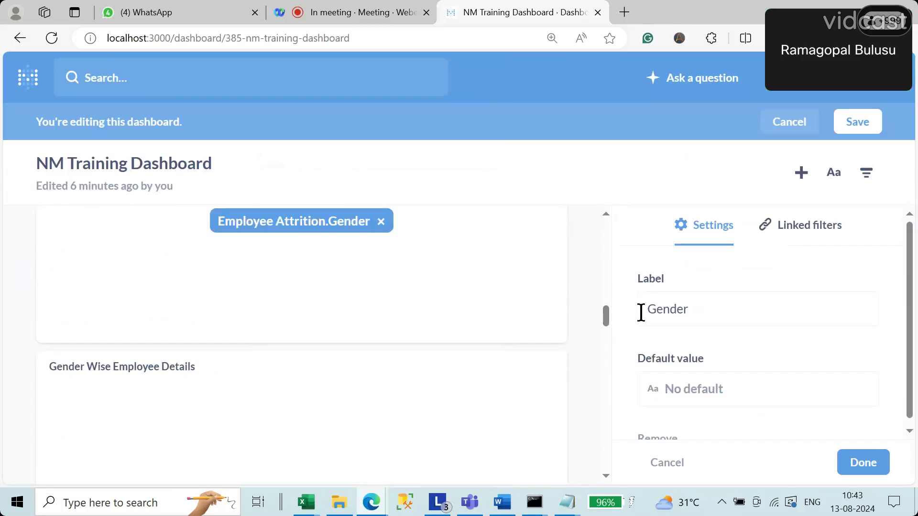
left_click_drag(606, 317, 605, 340)
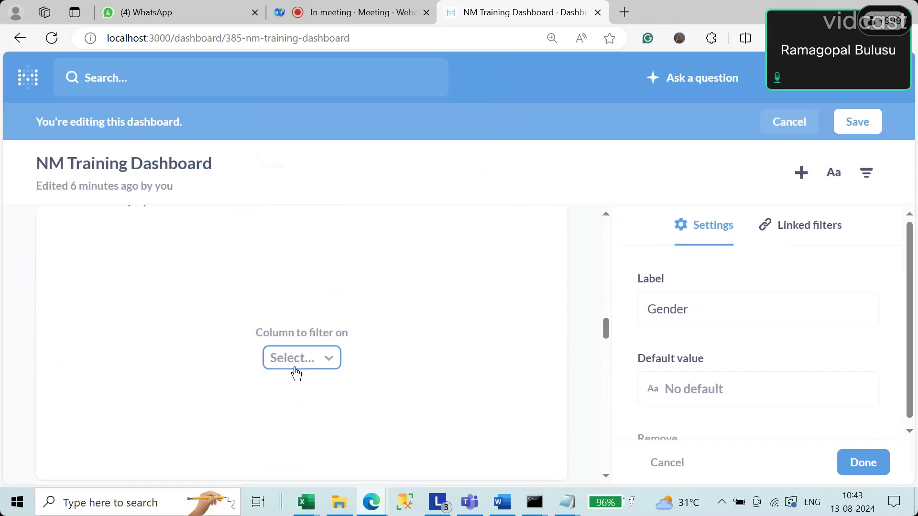
left_click(290, 364)
left_click(337, 264)
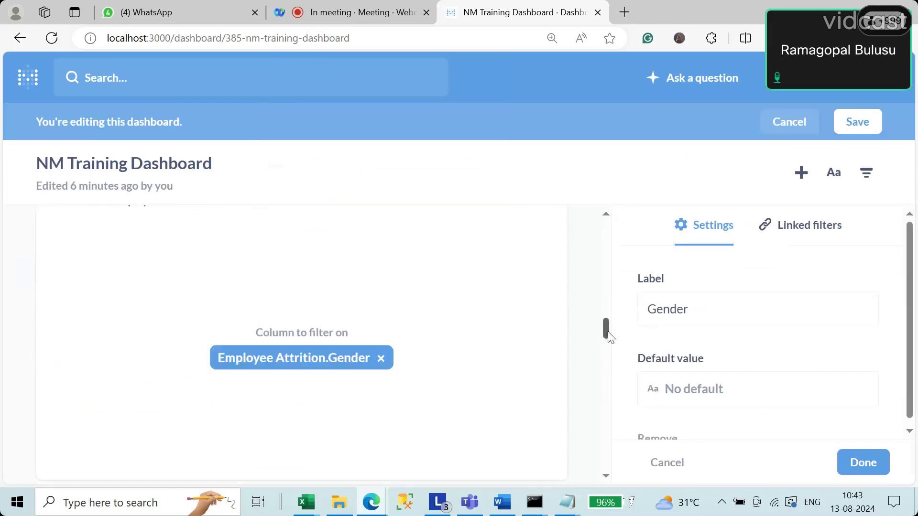
left_click_drag(607, 322, 609, 348)
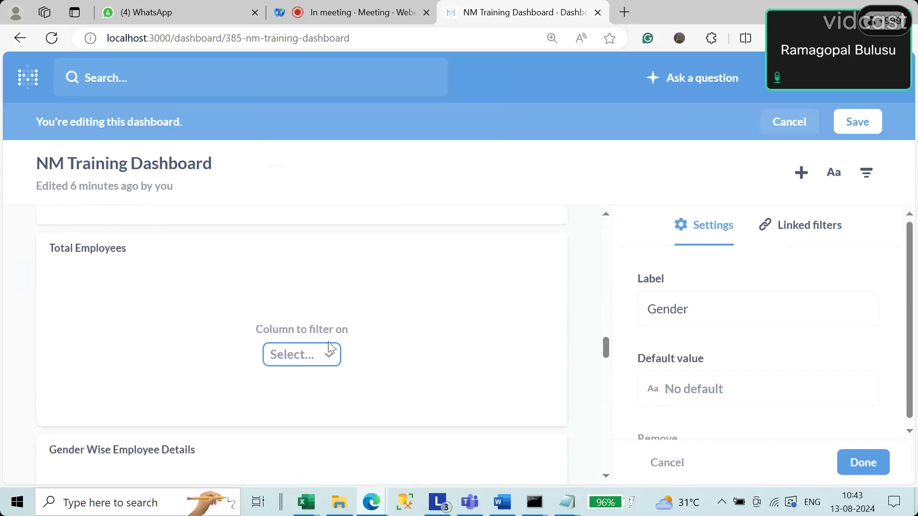
left_click(333, 367)
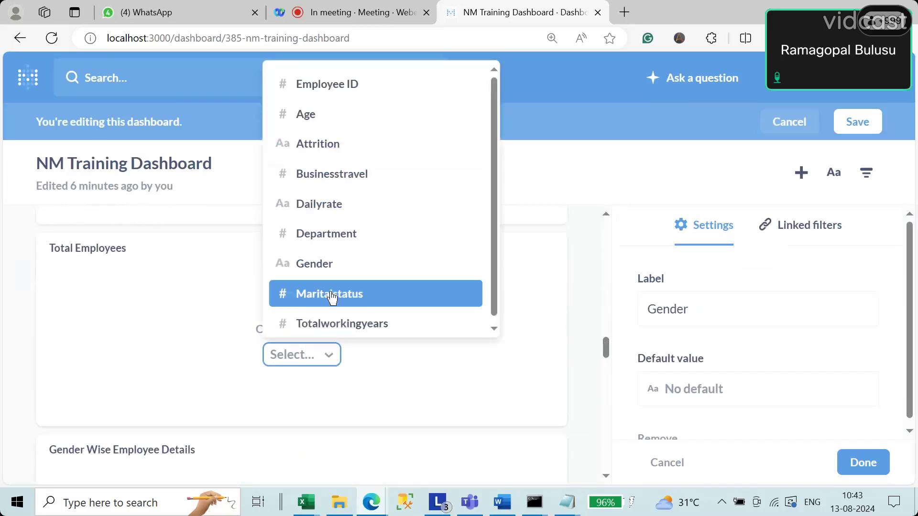
left_click(332, 265)
left_click_drag(609, 348, 605, 369)
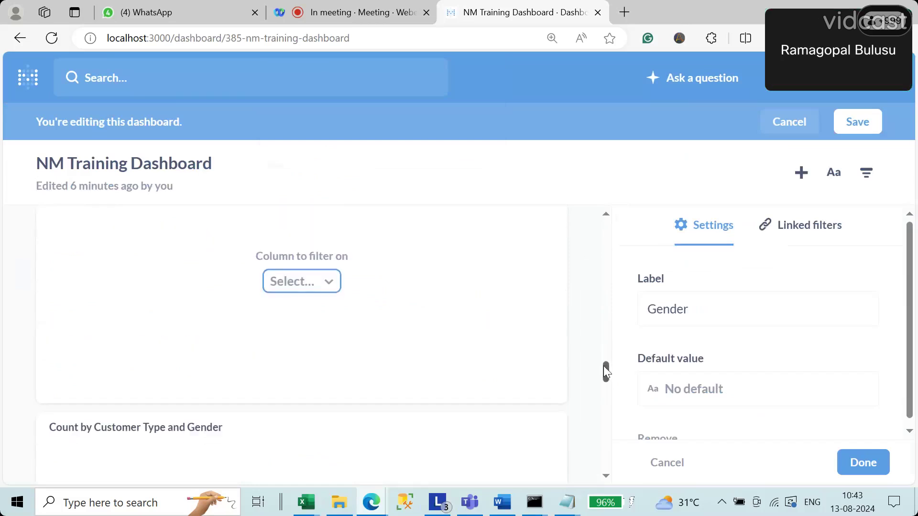
left_click(297, 282)
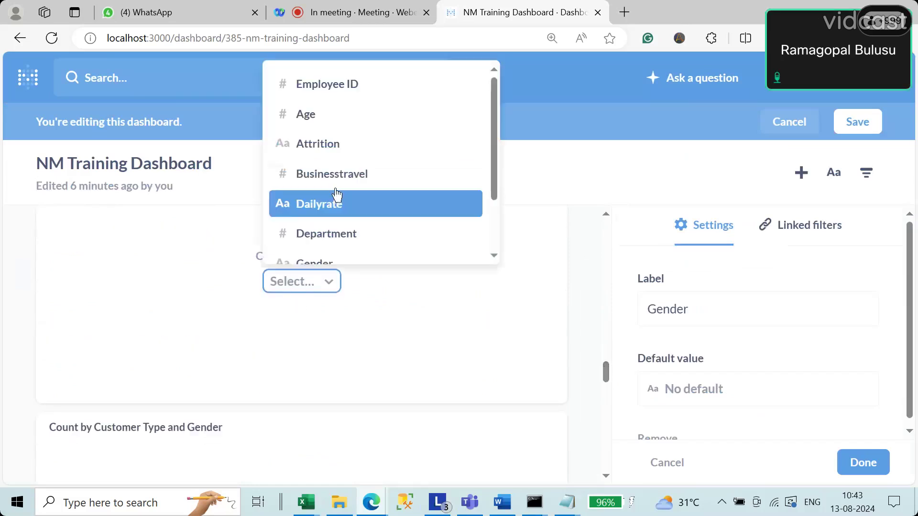
left_click_drag(494, 168, 490, 207)
left_click(328, 197)
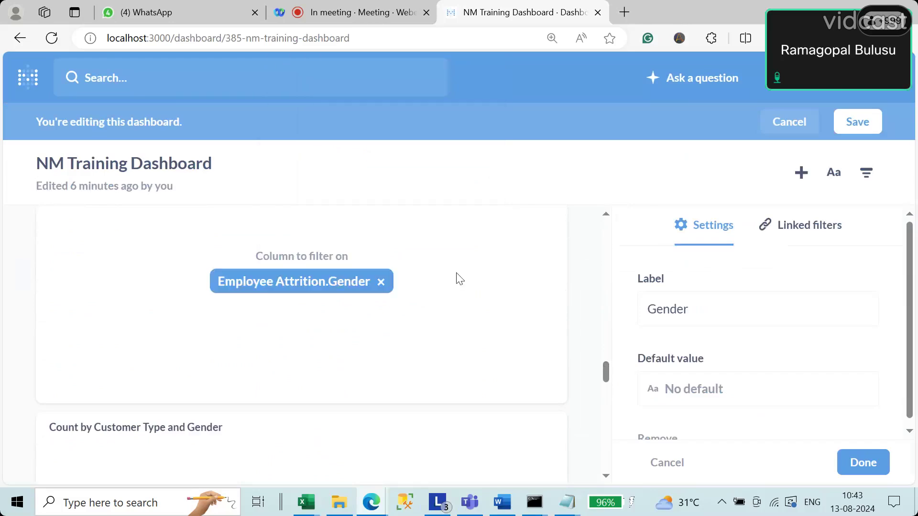
Map Super Market Sale.Gender on Count by Customer Type and Gender; leave the India sales card unmapped
scroll(411, 315, "down", 5)
left_click(314, 307)
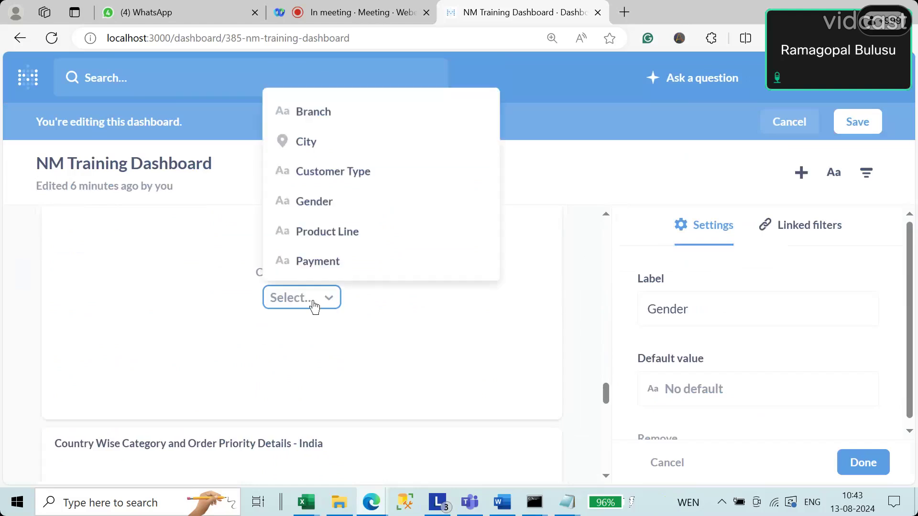
left_click(335, 214)
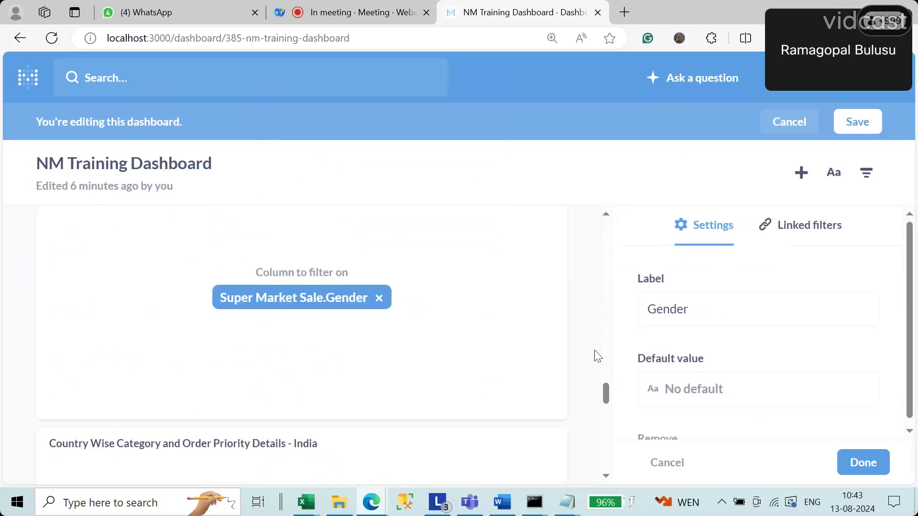
left_click_drag(603, 388, 607, 423)
left_click(316, 258)
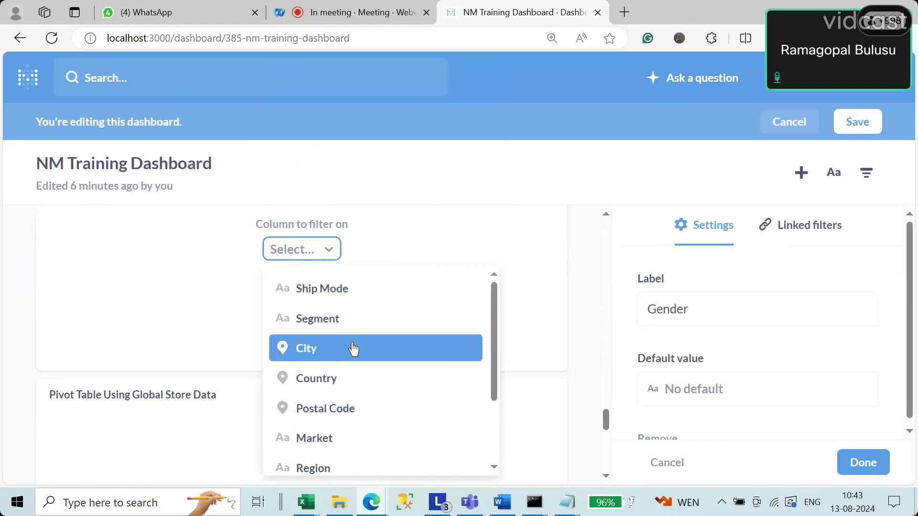
scroll(349, 354, "down", 2)
scroll(349, 356, "up", 2)
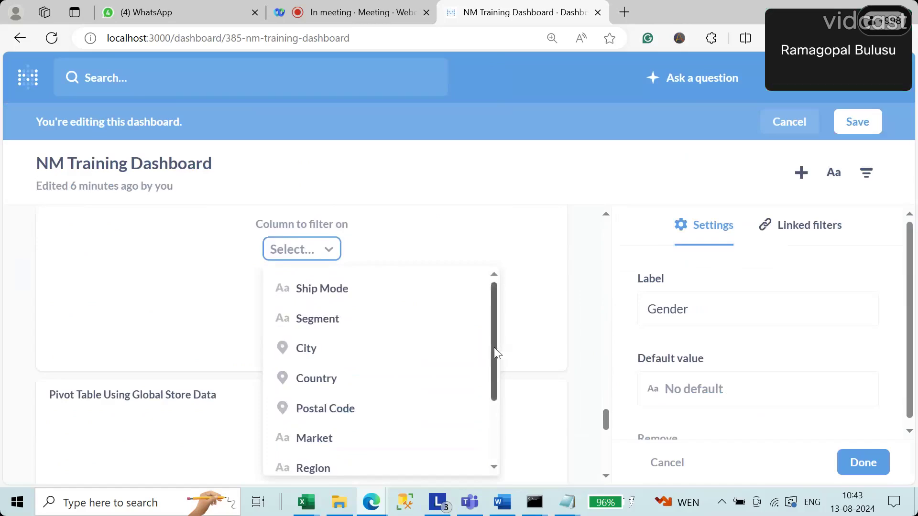
left_click_drag(494, 347, 488, 417)
left_click(215, 335)
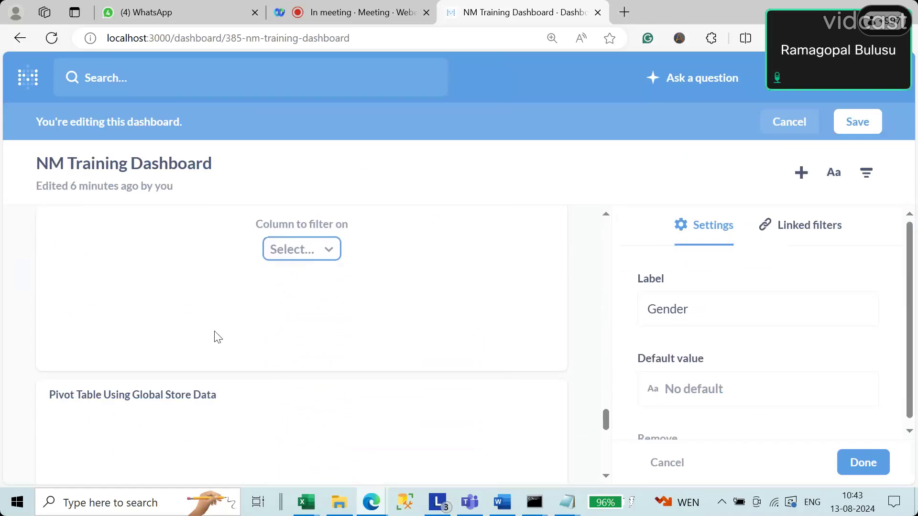
scroll(215, 334, "up", 5)
scroll(215, 335, "up", 5)
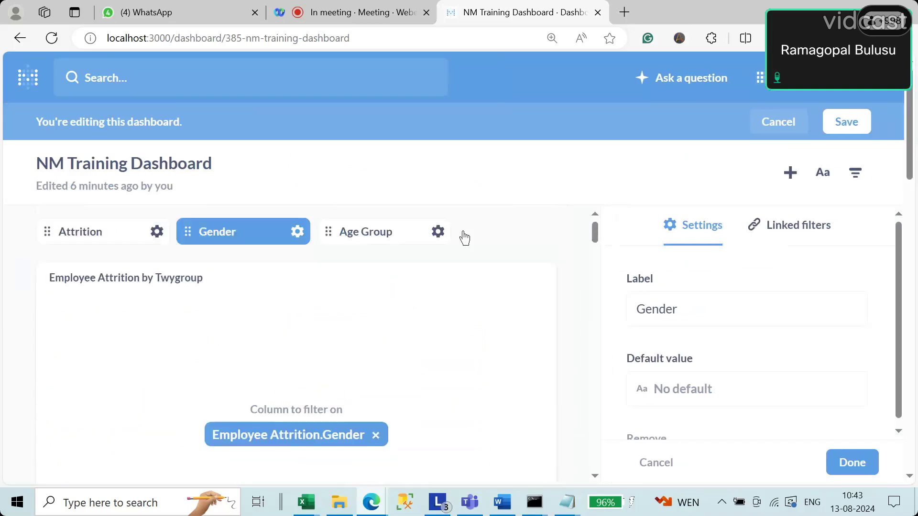
Open the Age Group filter's settings and the first card's column list
left_click(395, 239)
scroll(404, 307, "down", 5)
scroll(454, 287, "up", 5)
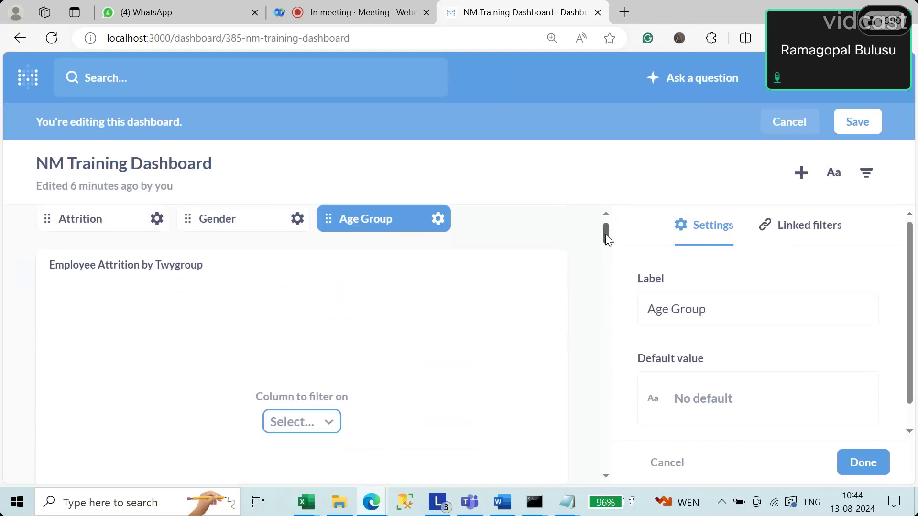
left_click_drag(606, 237, 606, 252)
left_click(329, 252)
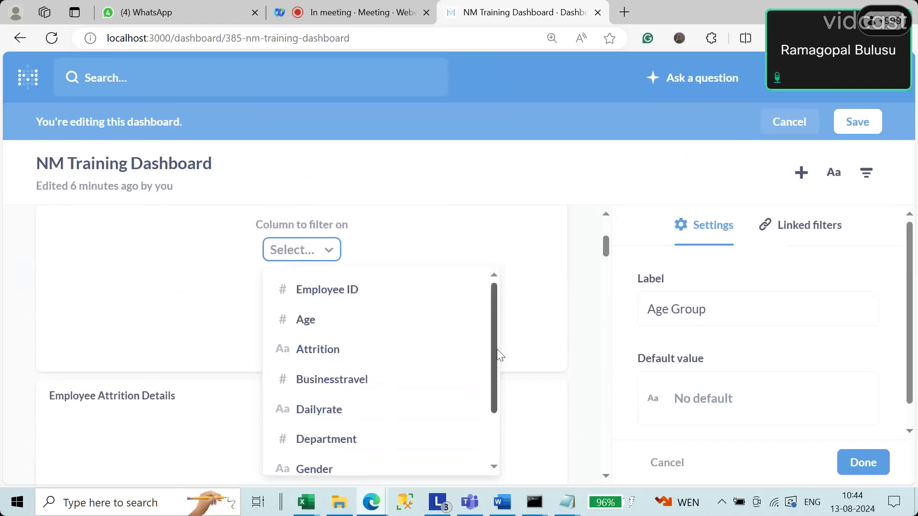
Search the column list for an age-group column, close it unmapped, and open the account menu
left_click_drag(497, 349, 491, 415)
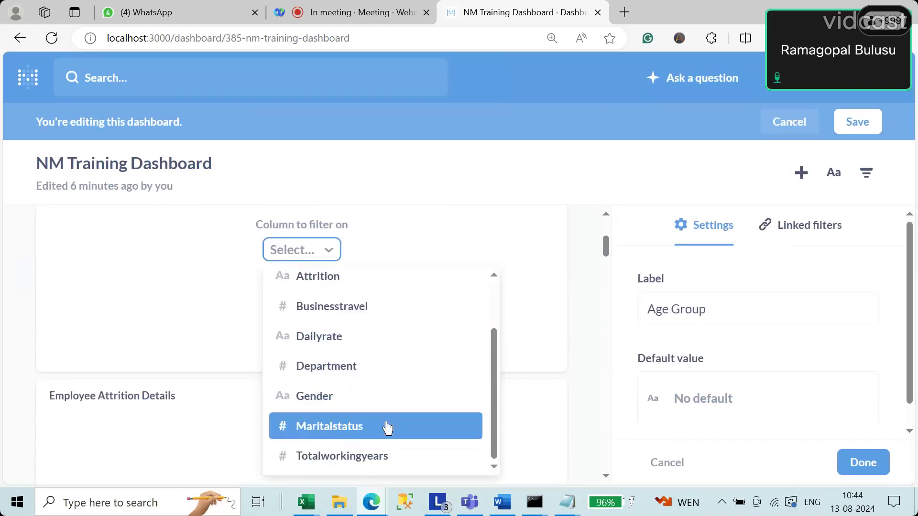
scroll(364, 430, "up", 2)
scroll(376, 352, "down", 2)
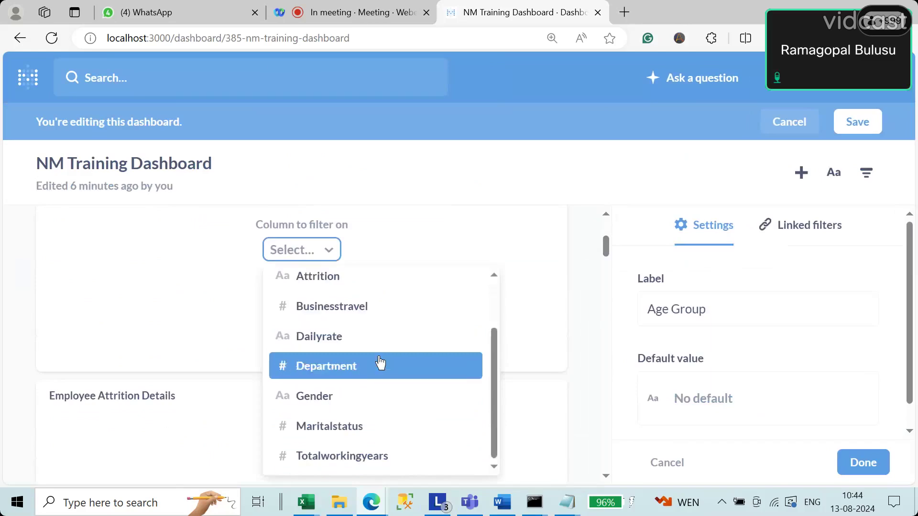
scroll(364, 430, "up", 2)
scroll(368, 382, "down", 2)
scroll(358, 389, "up", 2)
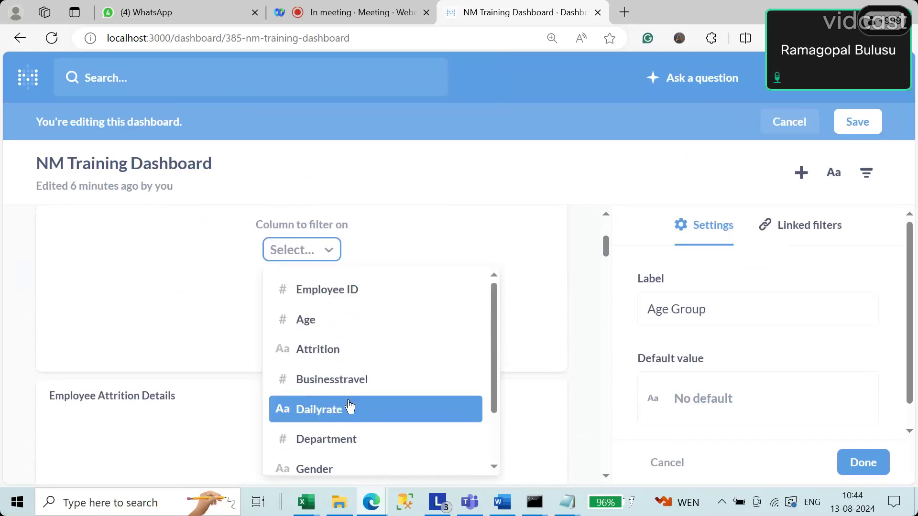
scroll(349, 407, "down", 2)
scroll(354, 372, "up", 2)
scroll(345, 386, "down", 1)
scroll(345, 421, "down", 2)
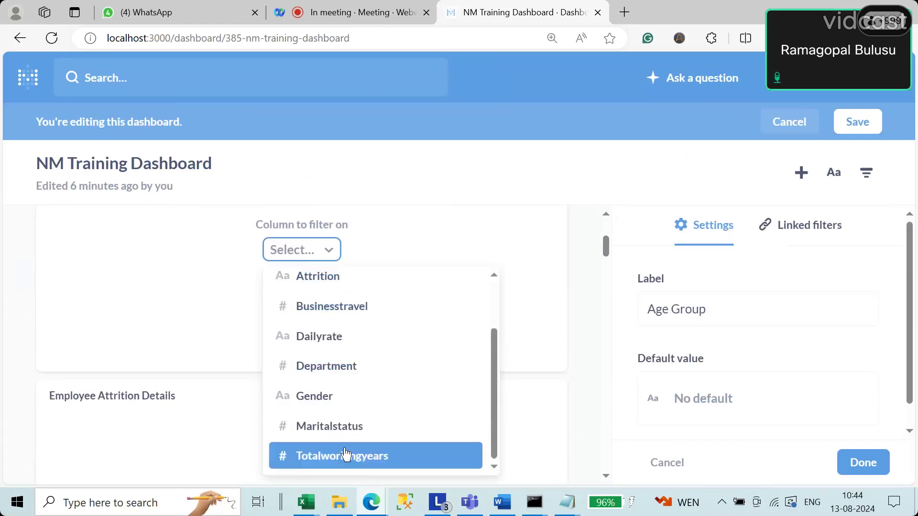
scroll(358, 342, "up", 2)
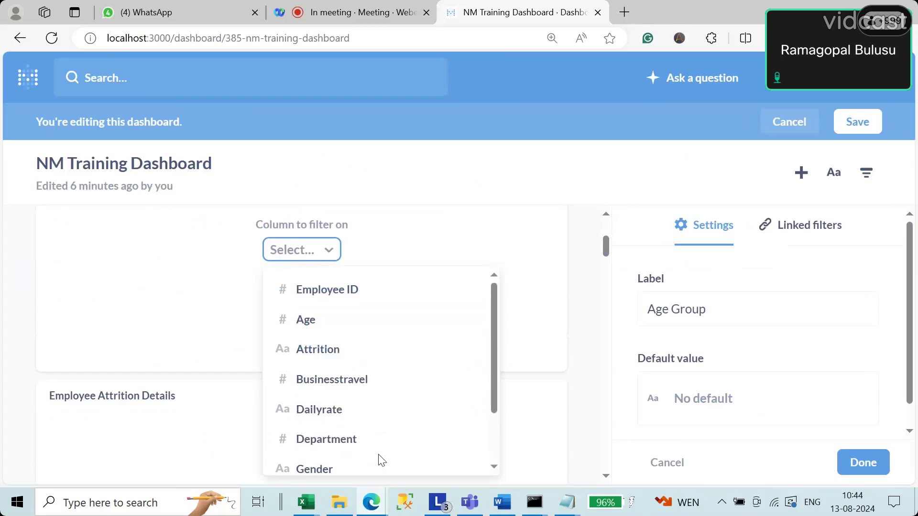
scroll(377, 458, "down", 2)
scroll(353, 291, "up", 2)
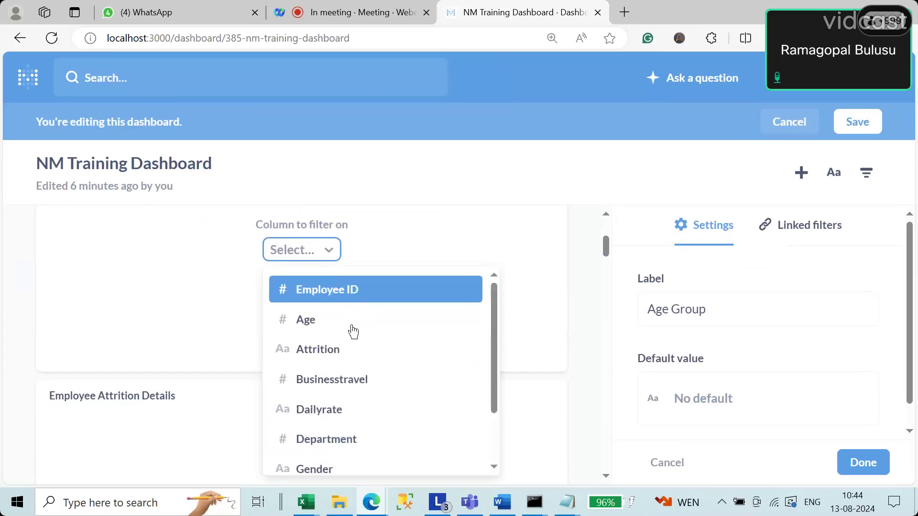
scroll(353, 451, "down", 2)
left_click(502, 195)
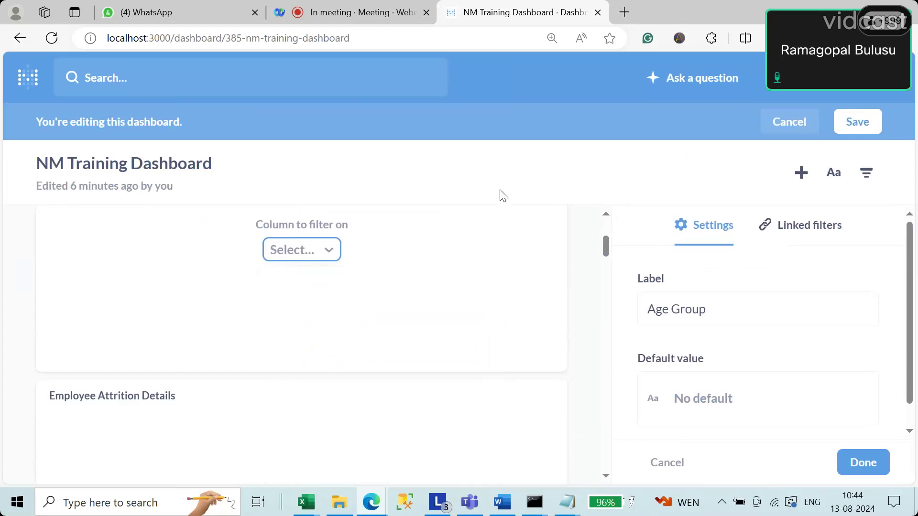
left_click(893, 89)
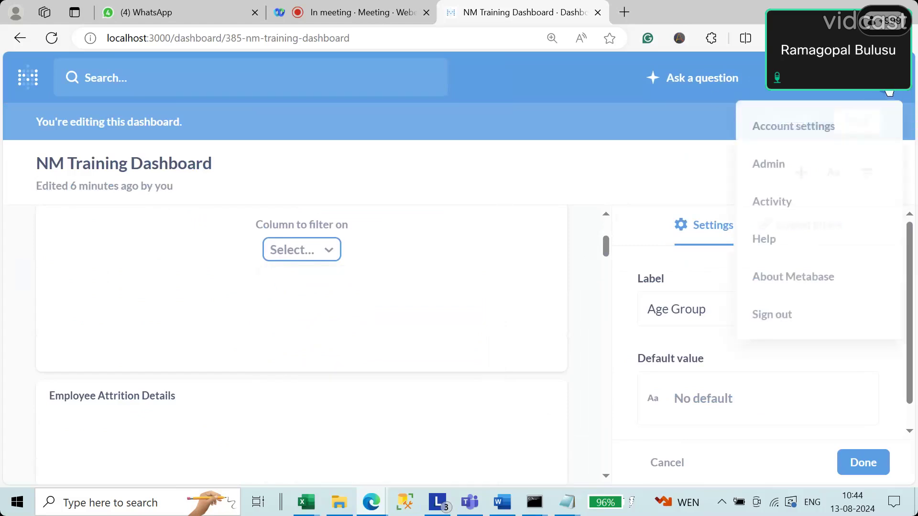
Go to Admin > Data Model, open Employee Attrition, and scroll down to Agegroup
left_click(777, 177)
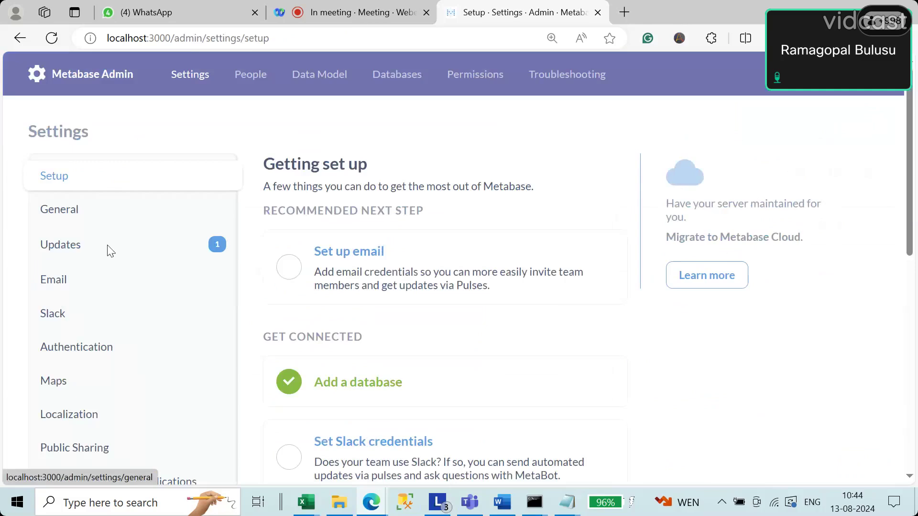
left_click(316, 77)
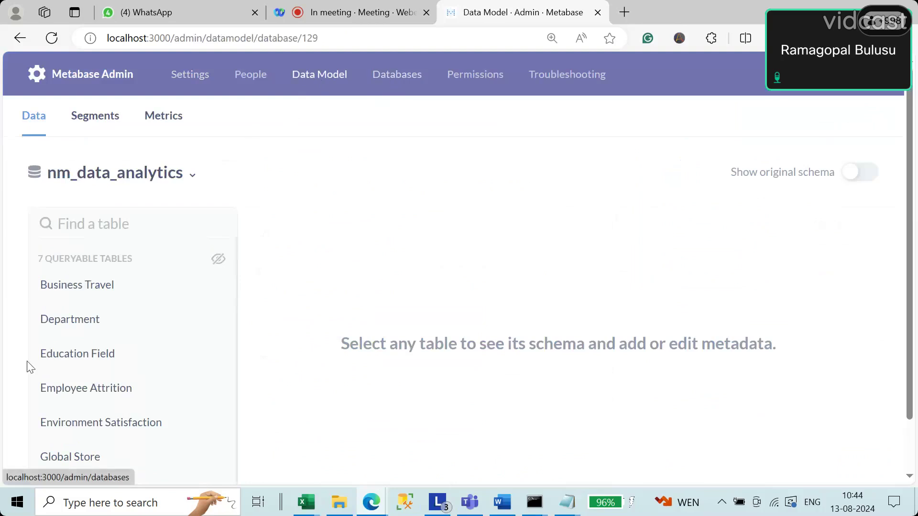
left_click(91, 393)
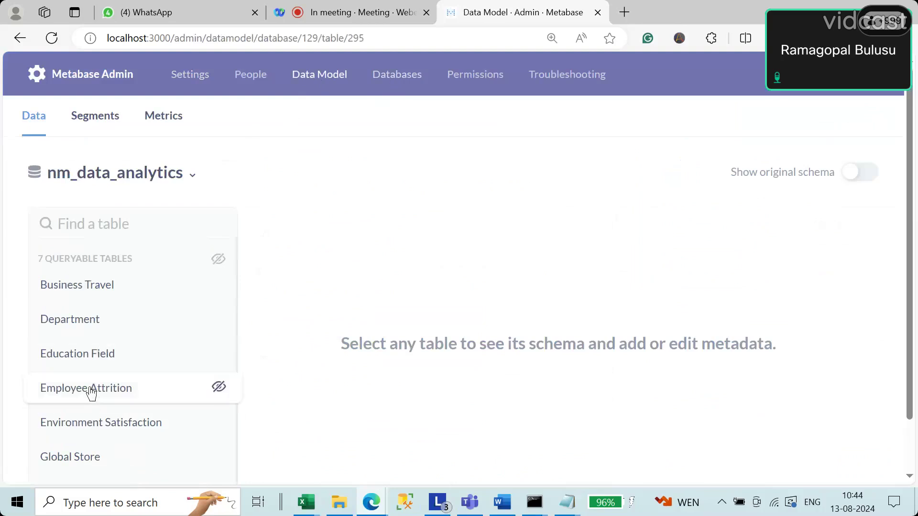
scroll(618, 303, "down", 20)
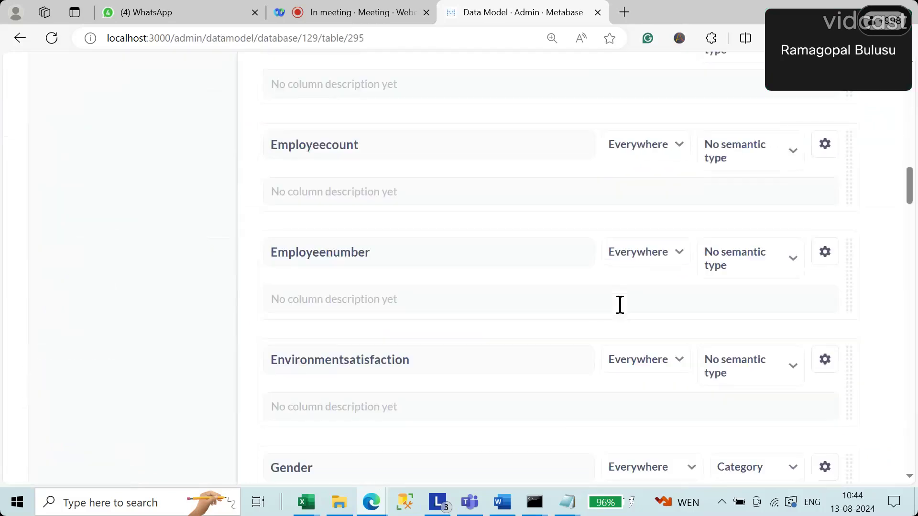
scroll(622, 310, "down", 20)
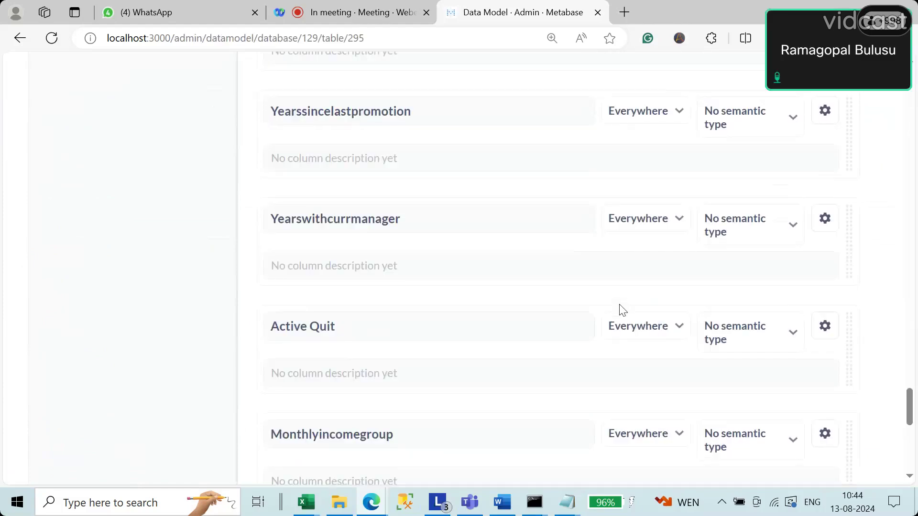
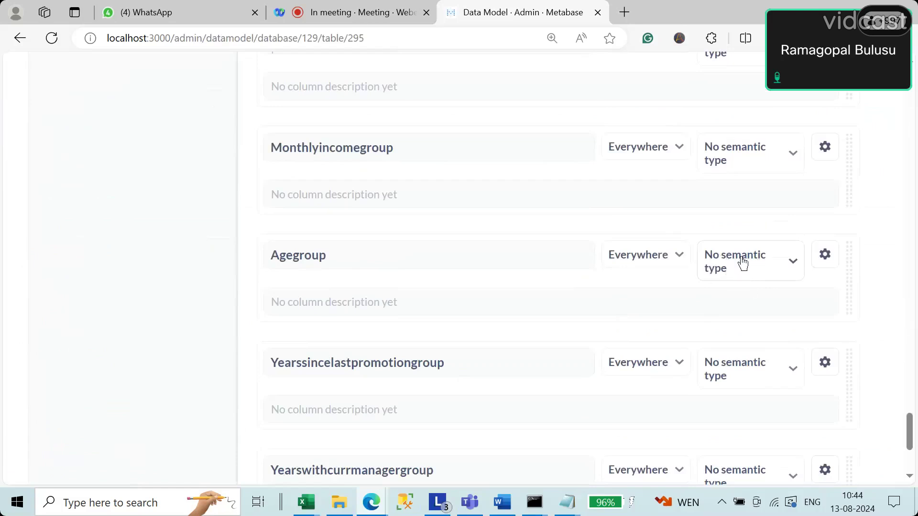
Set the semantic type of the Agegroup and Maritalstatus columns to Category in the Data Model
left_click(744, 267)
left_click(647, 349)
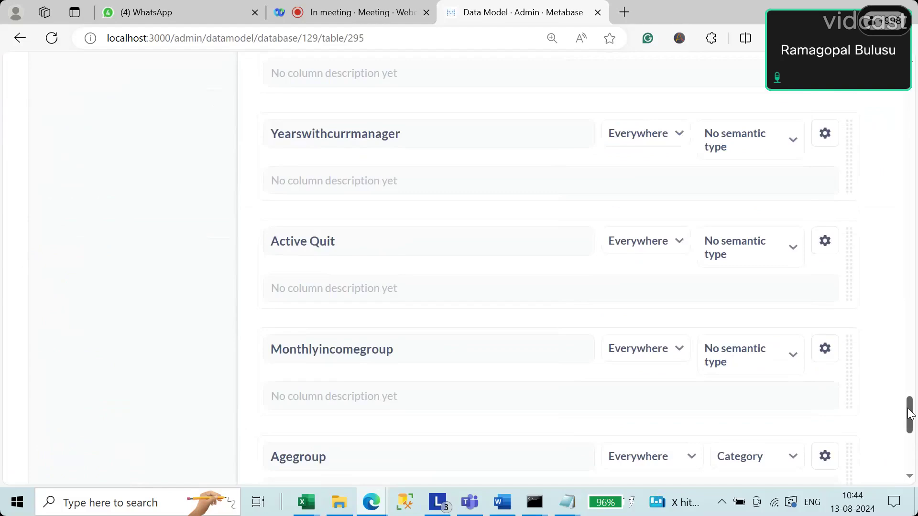
scroll(745, 325, "down", 8)
scroll(772, 375, "down", 20)
left_click(772, 368)
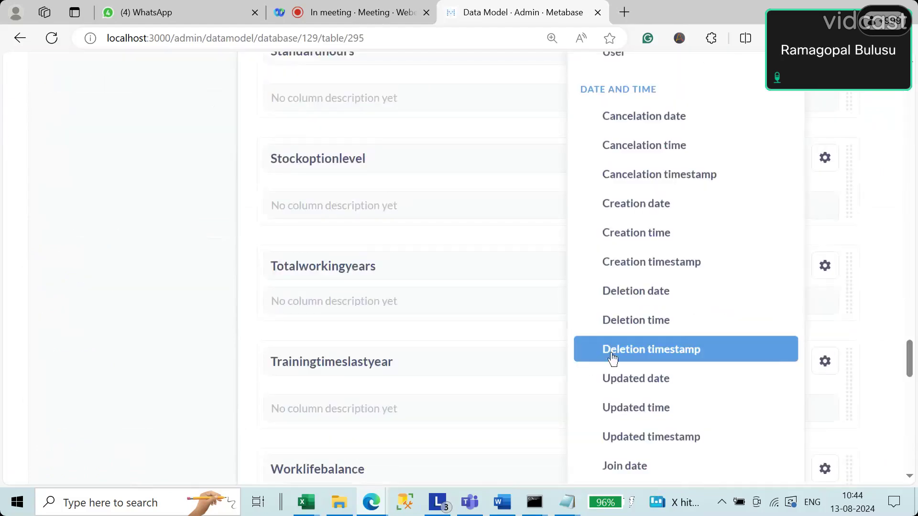
scroll(661, 356, "up", 6)
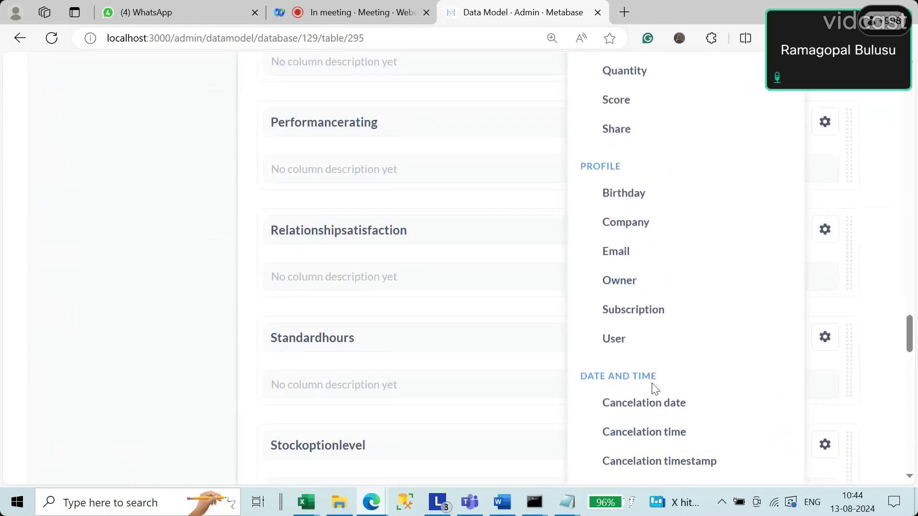
scroll(655, 388, "up", 12)
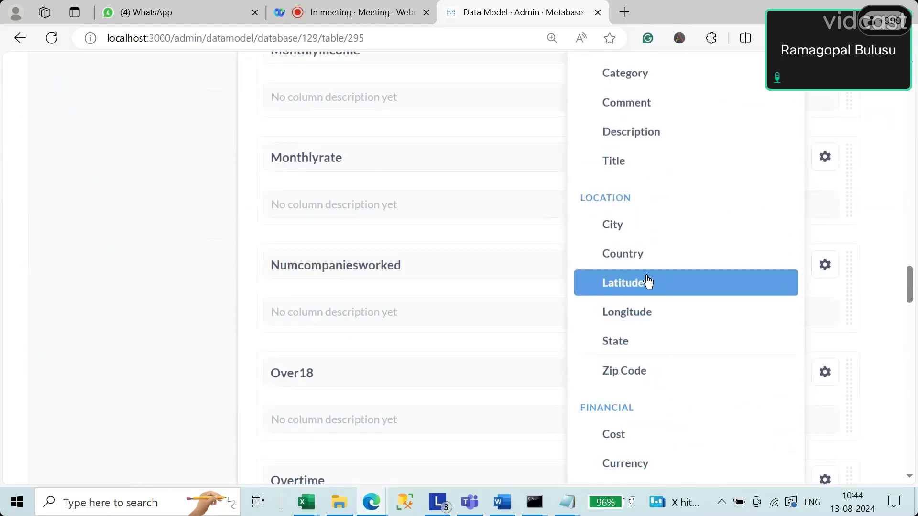
scroll(648, 282, "up", 6)
left_click(626, 364)
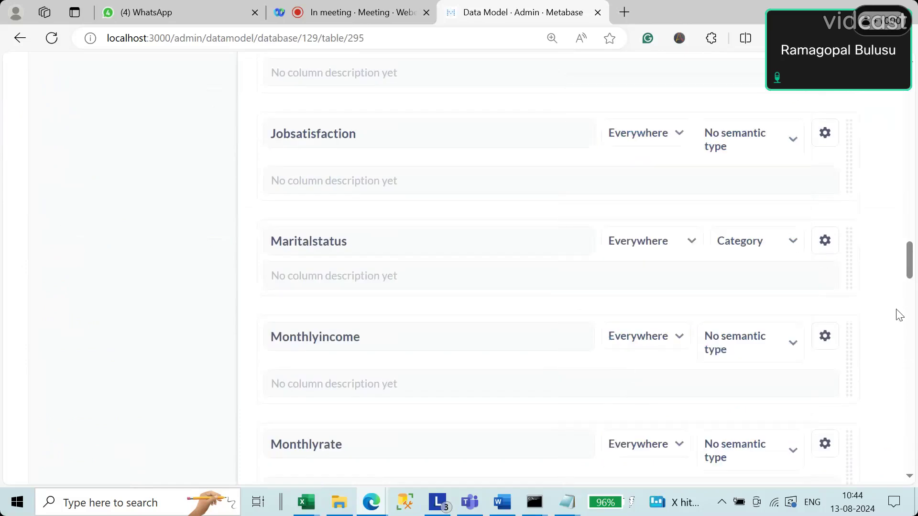
left_click_drag(908, 270, 915, 39)
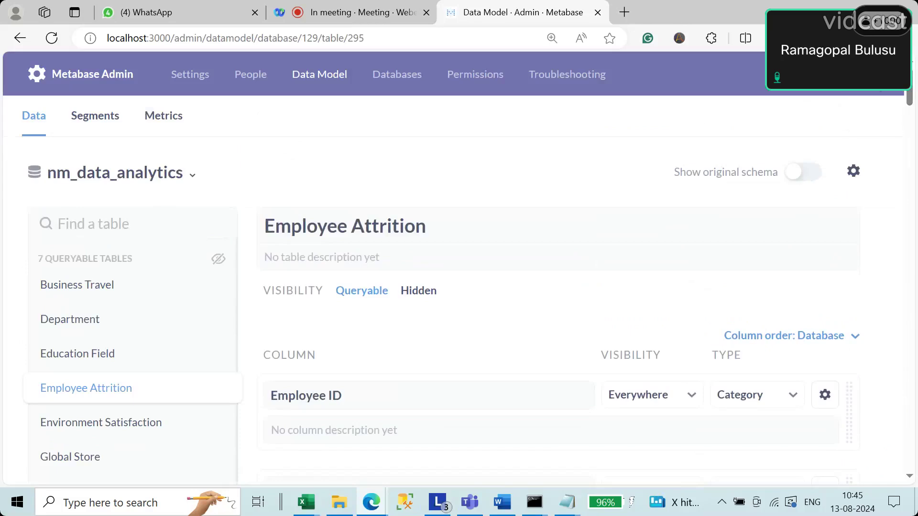
Exit admin and open the NM Training Dashboard from NM Data Analytics in edit mode
left_click(871, 74)
left_click(790, 164)
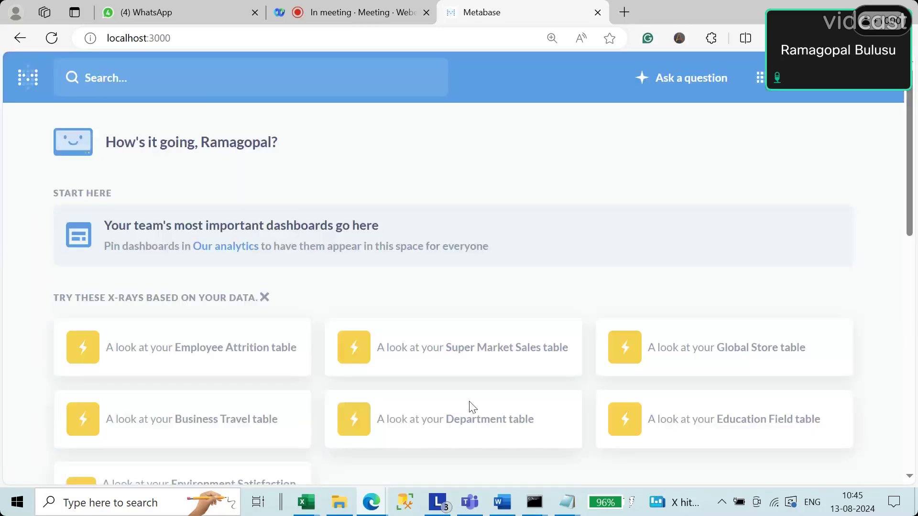
scroll(465, 409, "down", 5)
left_click(548, 347)
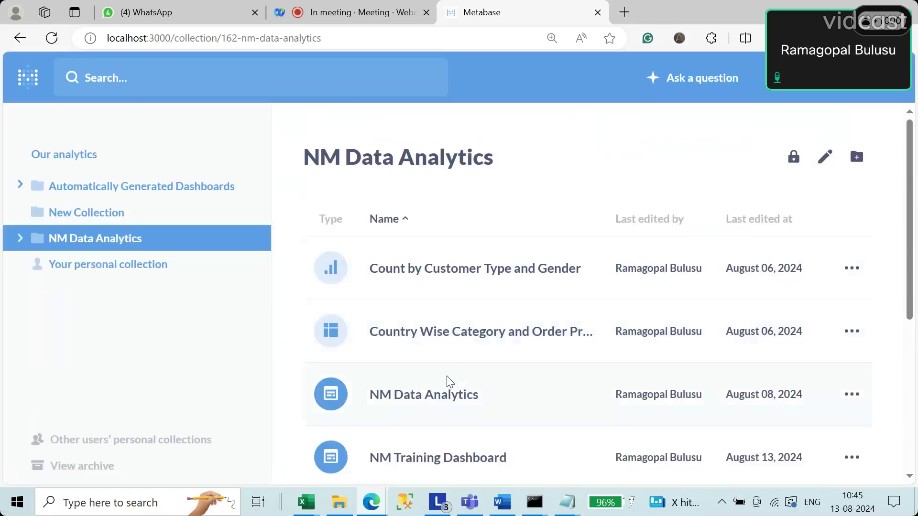
left_click(432, 460)
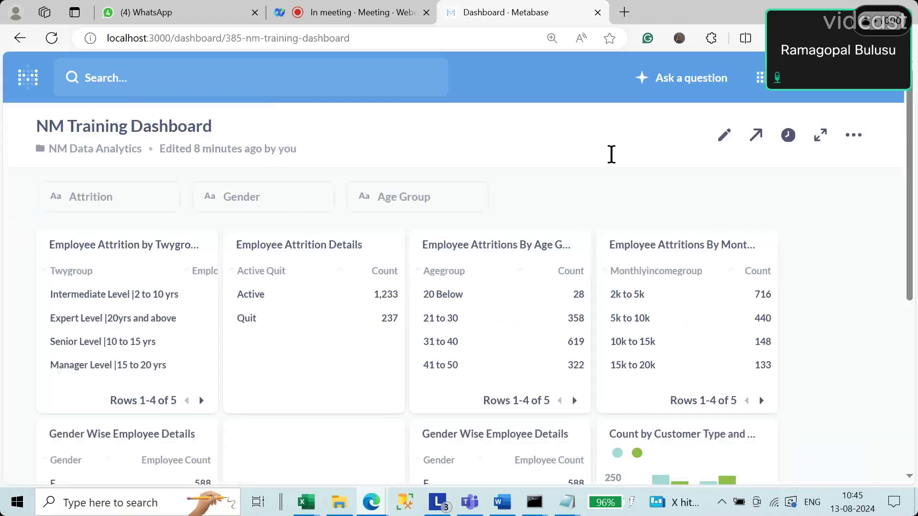
left_click(722, 138)
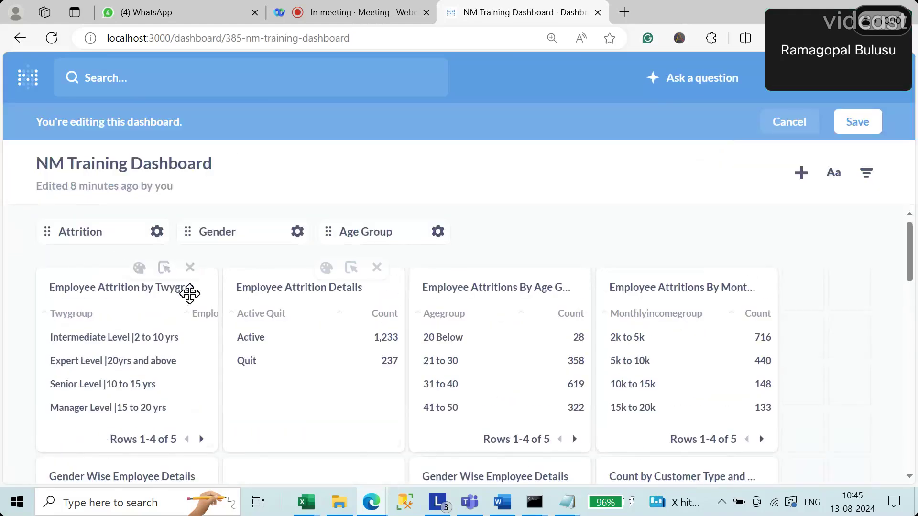
Link the Attrition filter to the Attrition column on the Age Group and Monthly Income Group cards
left_click(100, 233)
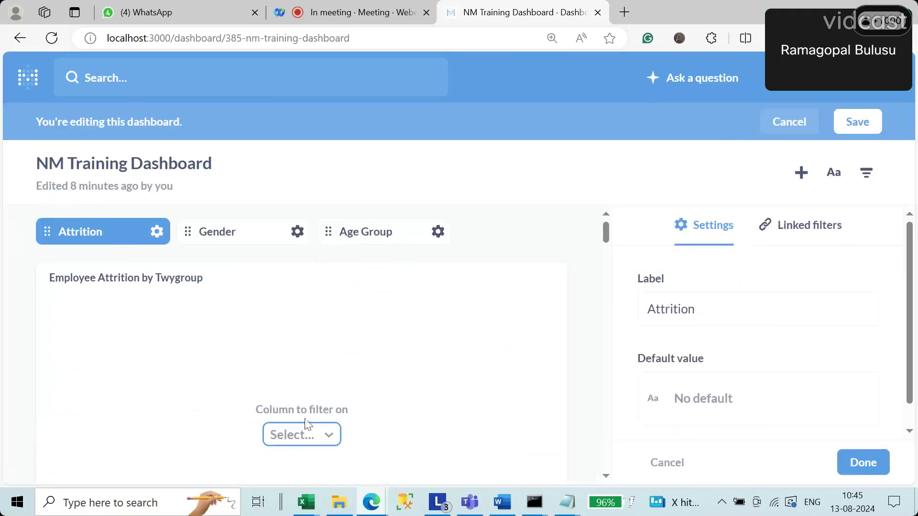
left_click(306, 436)
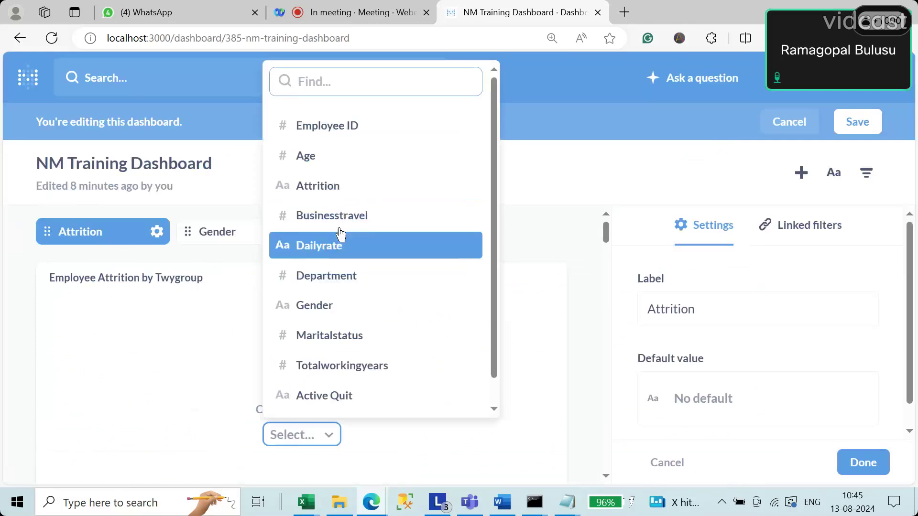
scroll(423, 343, "down", 5)
scroll(362, 363, "up", 1)
scroll(362, 363, "down", 1)
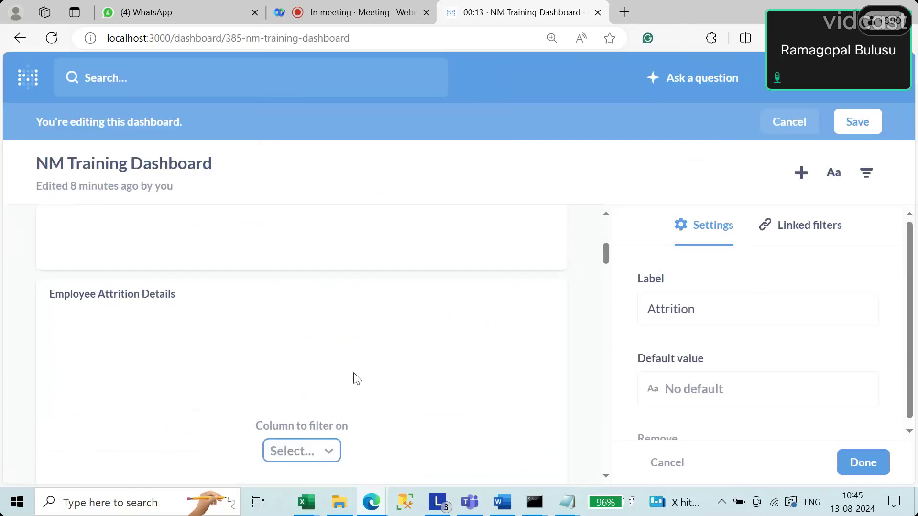
left_click(309, 458)
scroll(382, 339, "down", 3)
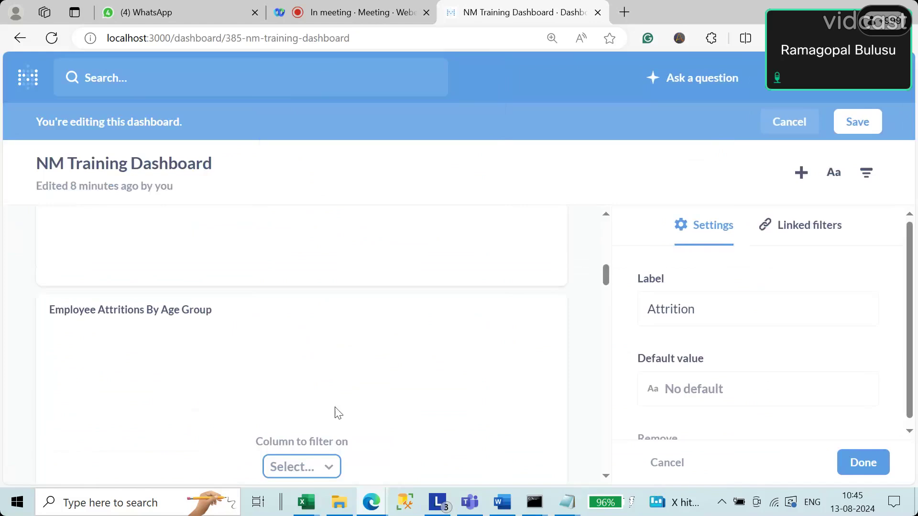
left_click(310, 470)
left_click(317, 190)
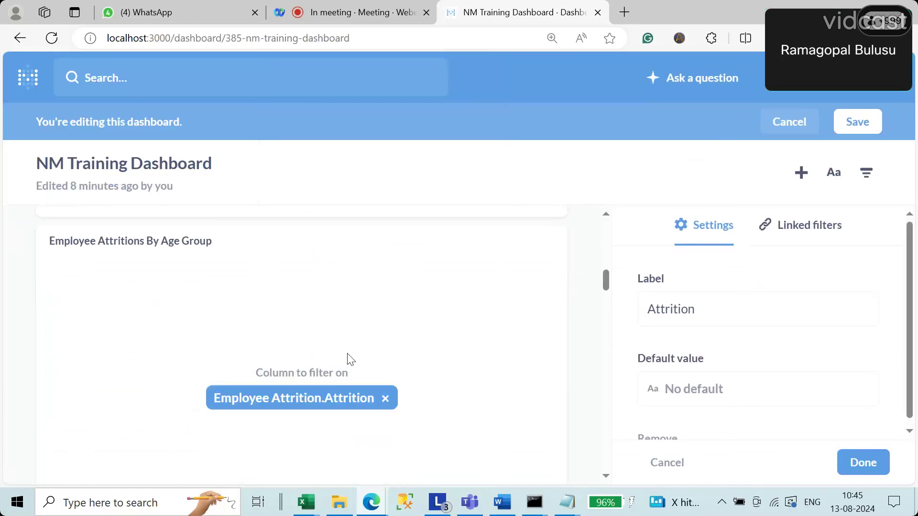
scroll(340, 366, "down", 3)
left_click(299, 480)
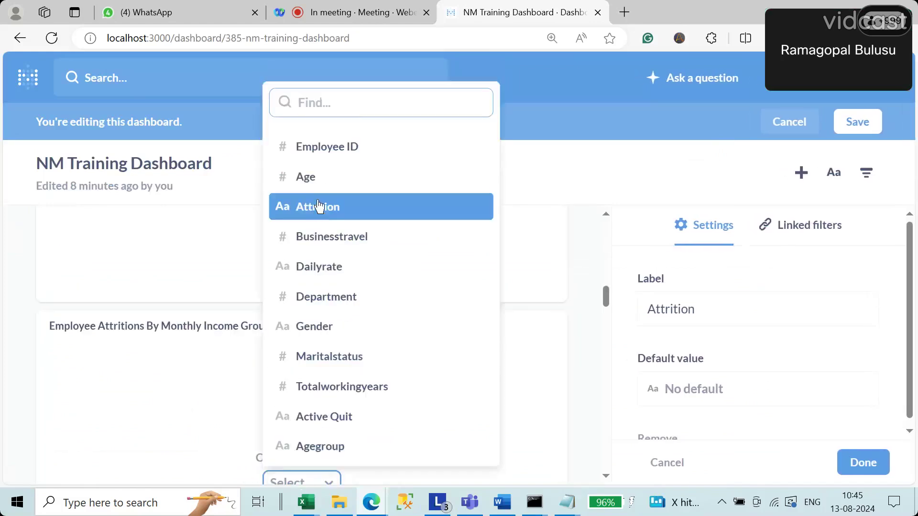
left_click(318, 206)
Link the Attrition filter on the Total Employees and Gender Wise Employee Details cards too
scroll(354, 318, "down", 5)
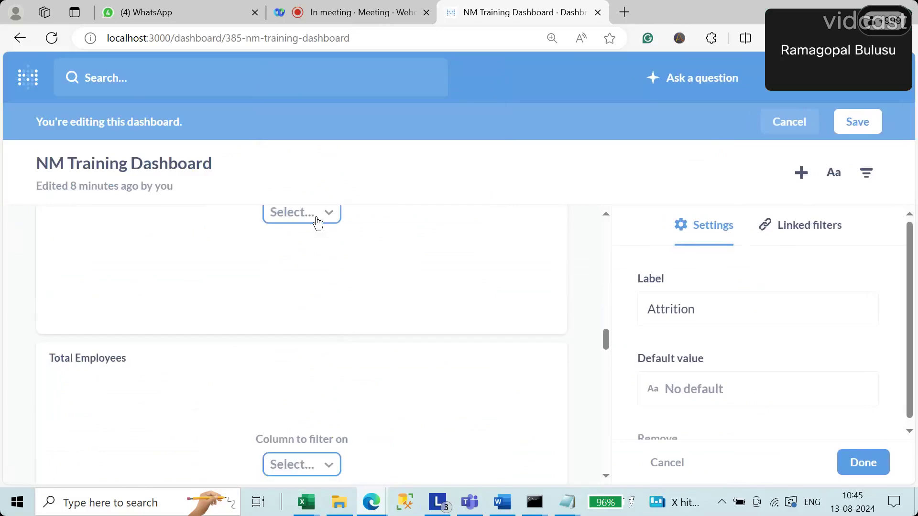
left_click(316, 216)
left_click(337, 354)
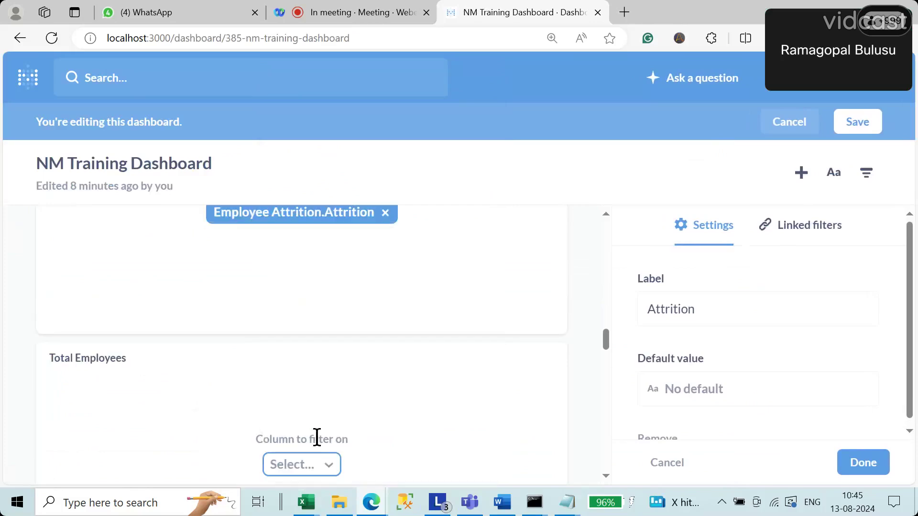
left_click(309, 465)
left_click(330, 189)
scroll(395, 320, "down", 5)
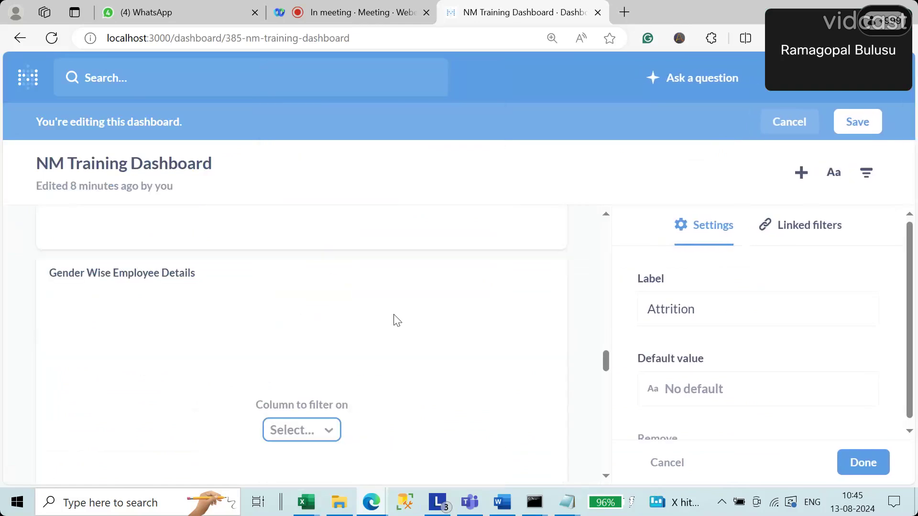
left_click(303, 432)
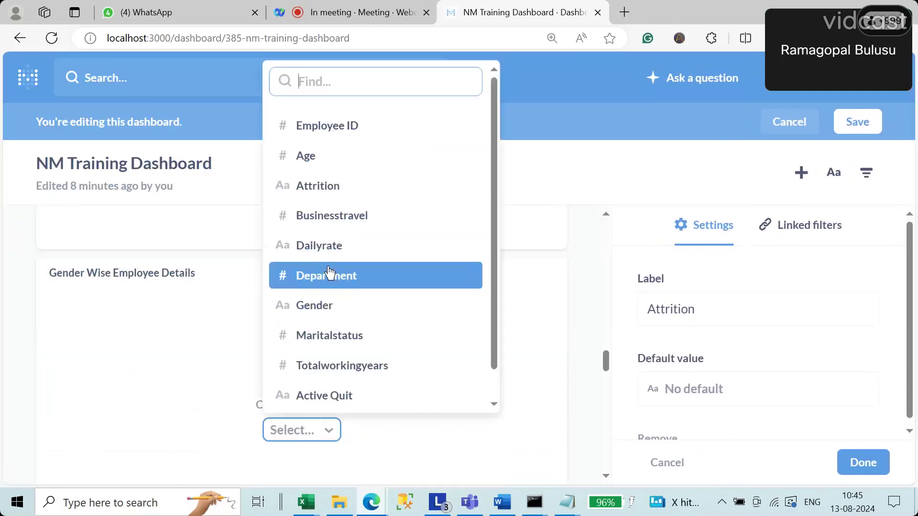
left_click(337, 186)
scroll(306, 474, "down", 5)
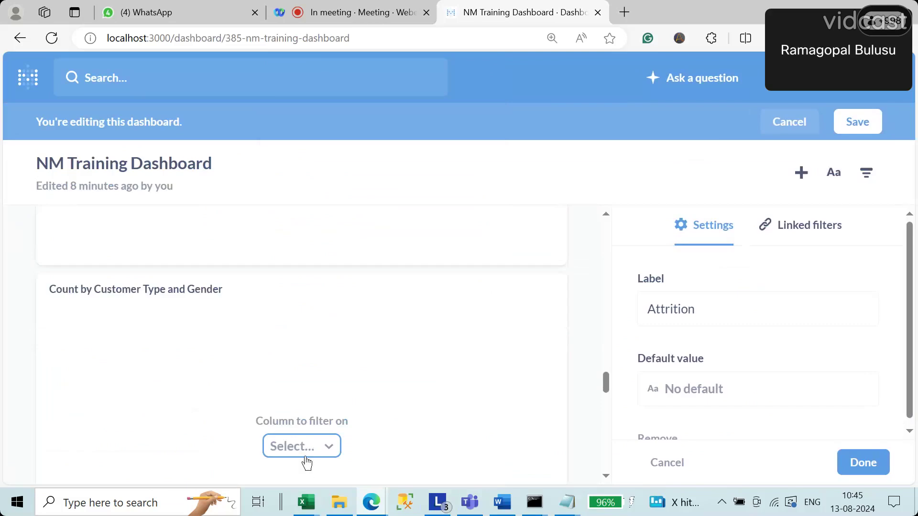
left_click(306, 452)
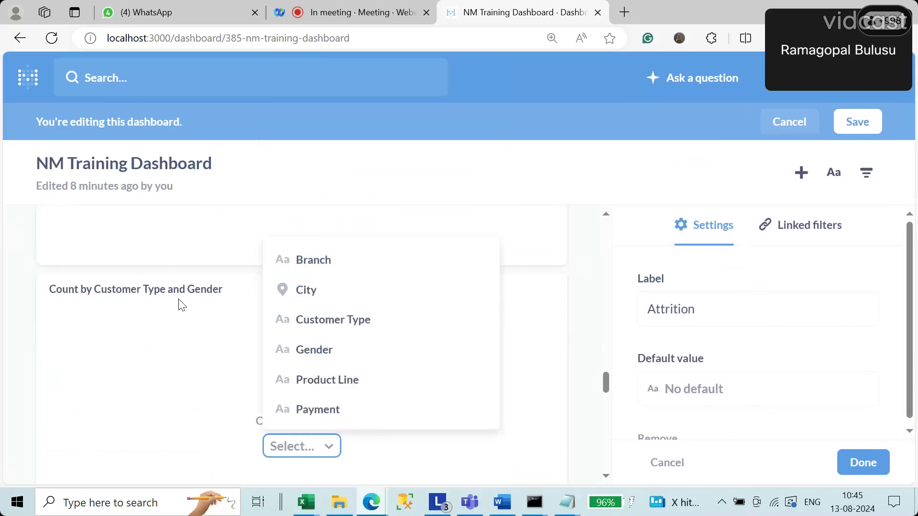
scroll(181, 305, "up", 10)
Link the Gender filter to Gender on the Twygroup, Attrition Details, Age Group and Monthly Income Group cards
left_click(227, 239)
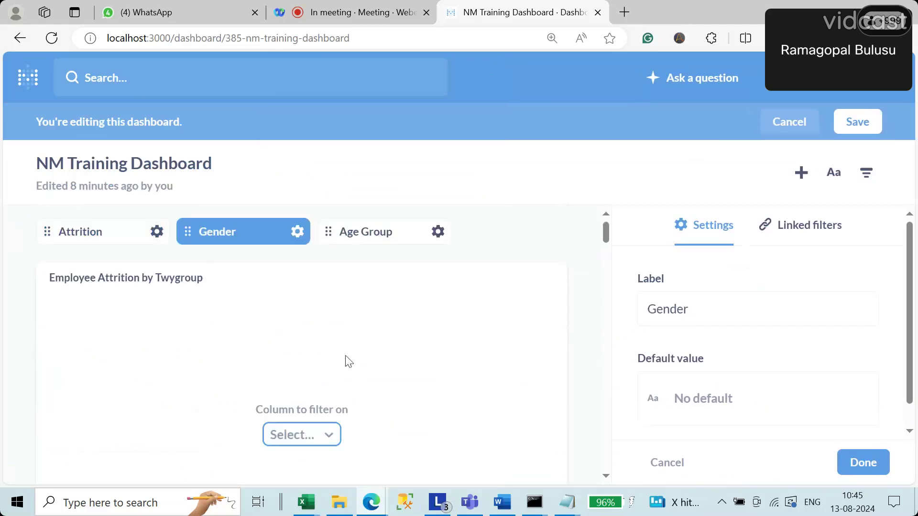
left_click(315, 443)
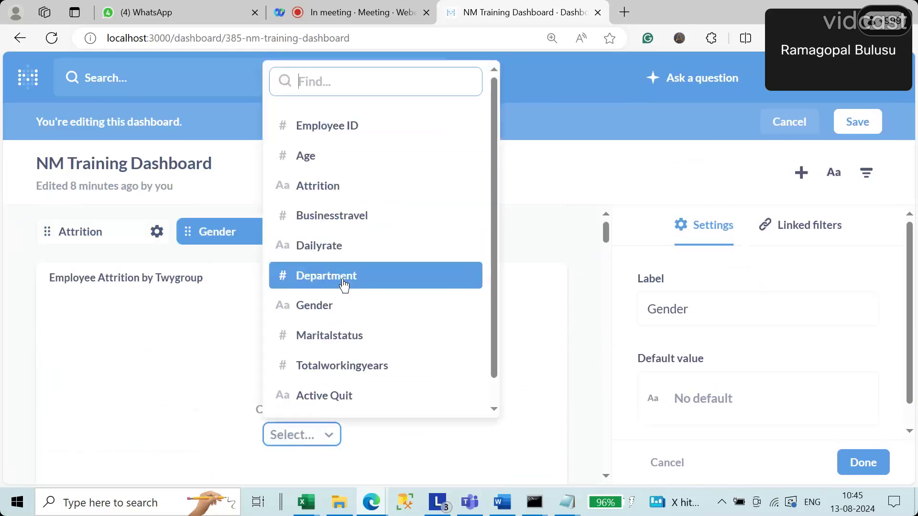
left_click(342, 311)
scroll(385, 327, "down", 5)
left_click(306, 448)
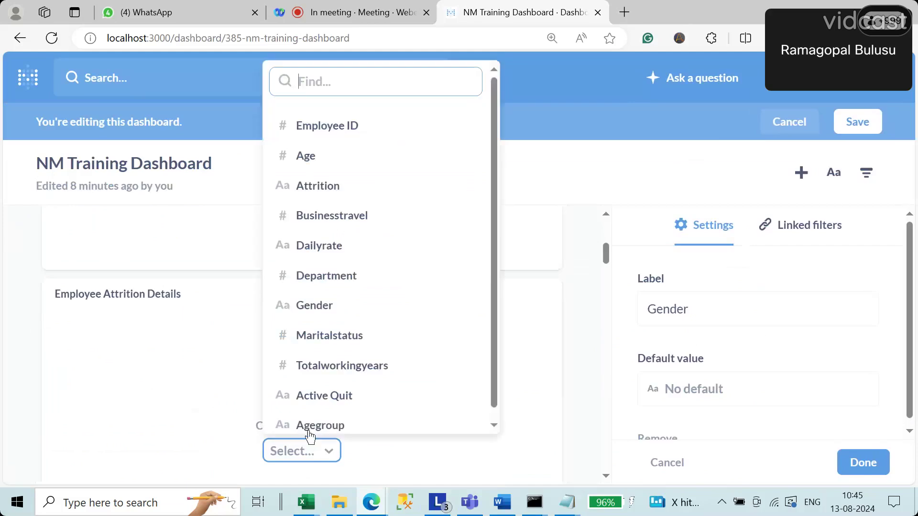
left_click(338, 308)
scroll(352, 363, "down", 5)
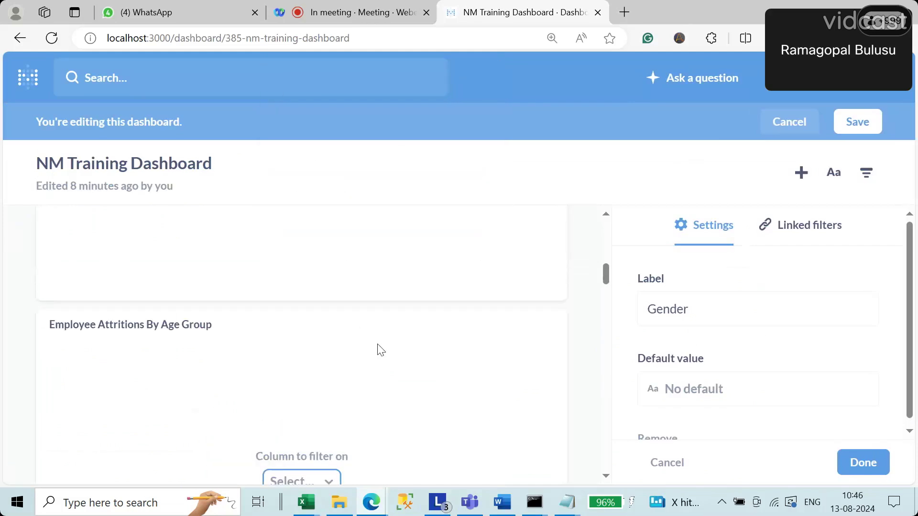
left_click(304, 462)
left_click(327, 313)
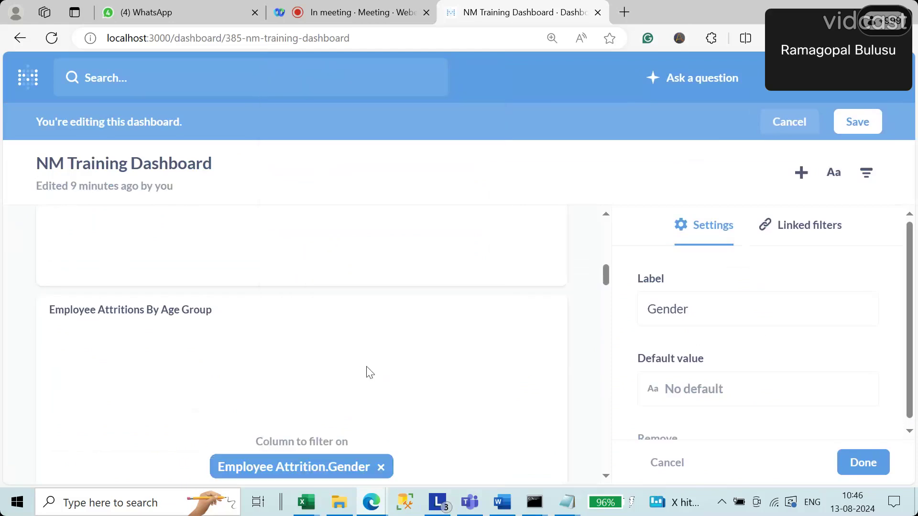
scroll(362, 368, "down", 5)
left_click(312, 484)
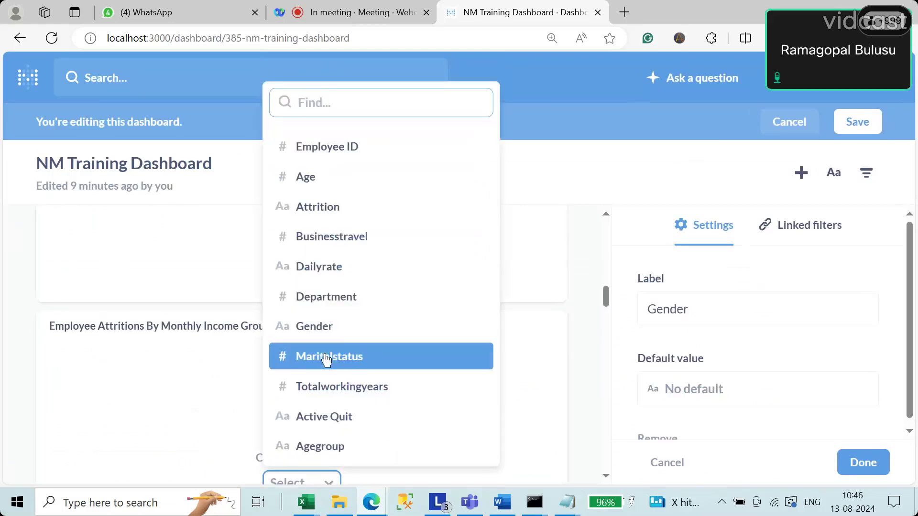
left_click(302, 327)
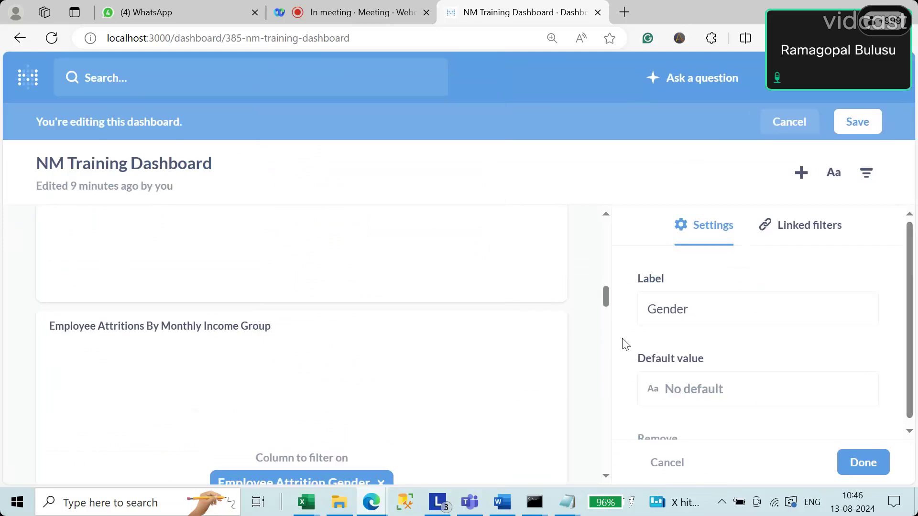
Link the Gender filter to the Gender column on the next three employee cards
left_click_drag(607, 300, 601, 342)
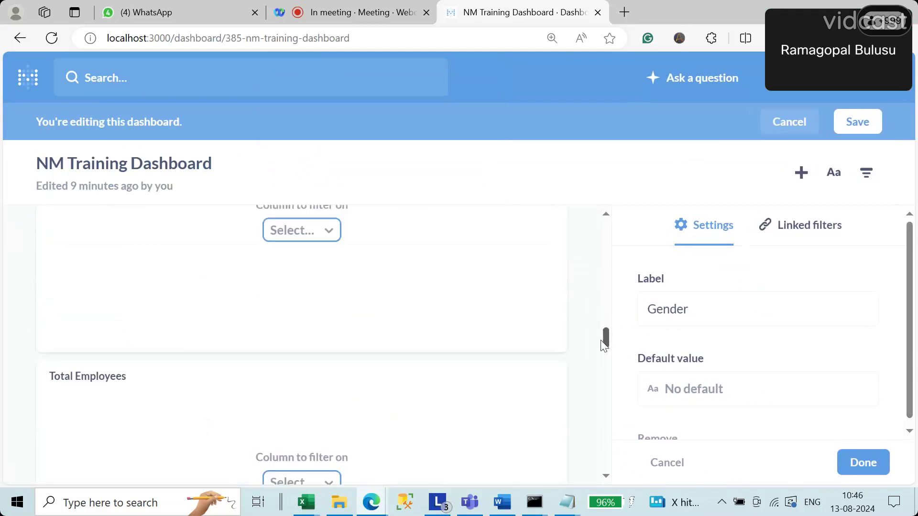
left_click(317, 239)
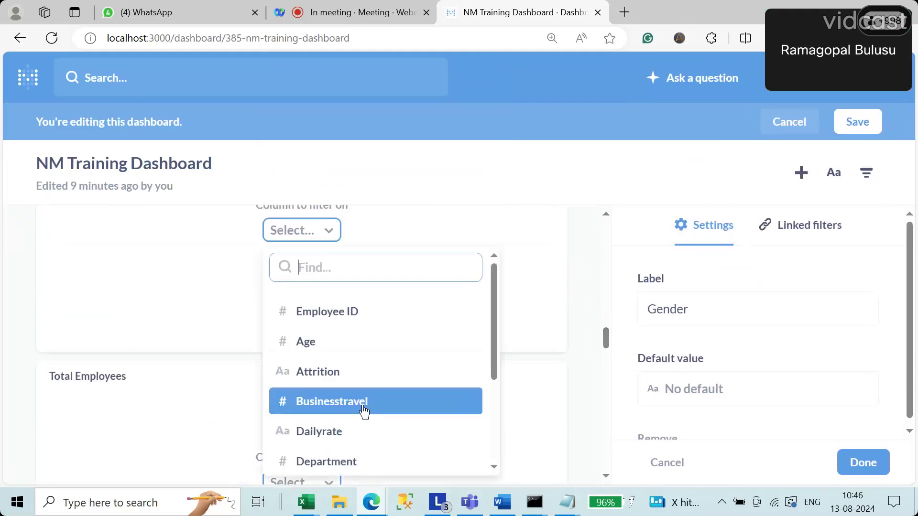
scroll(364, 416, "down", 3)
left_click(318, 340)
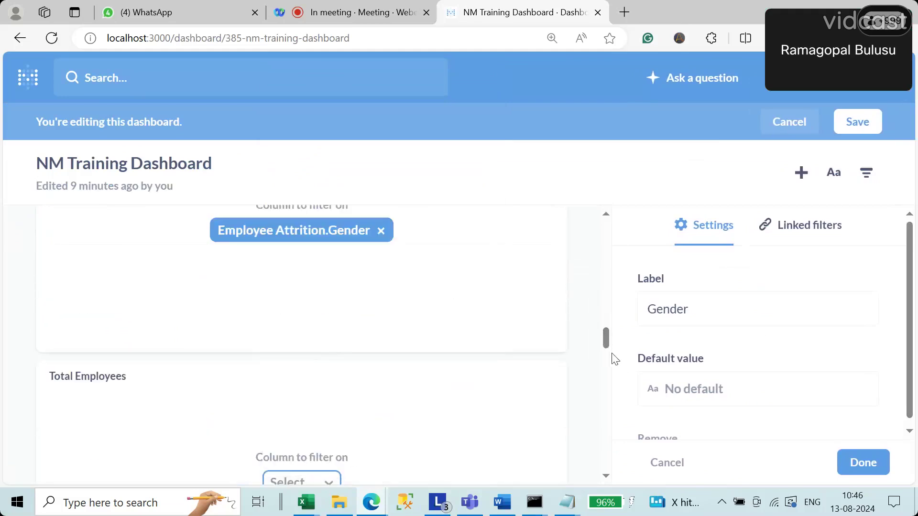
left_click_drag(607, 344, 607, 361)
left_click(293, 292)
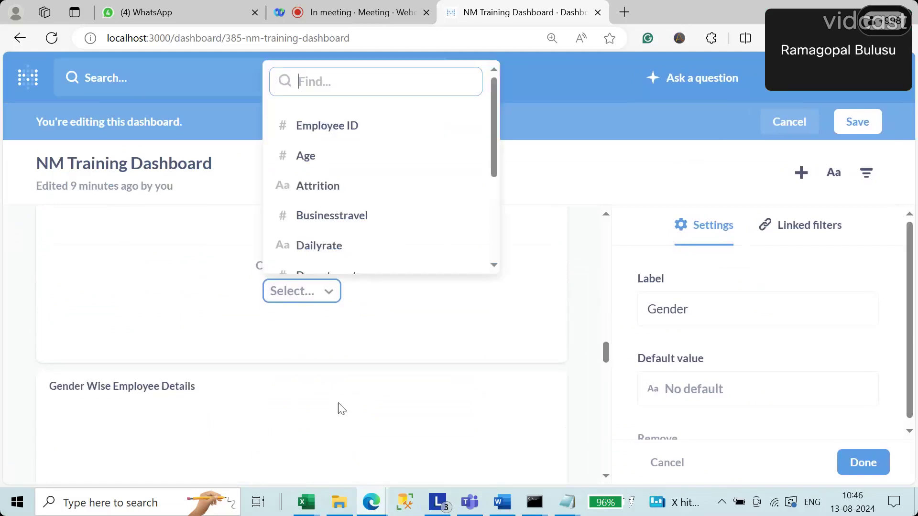
scroll(356, 229, "down", 4)
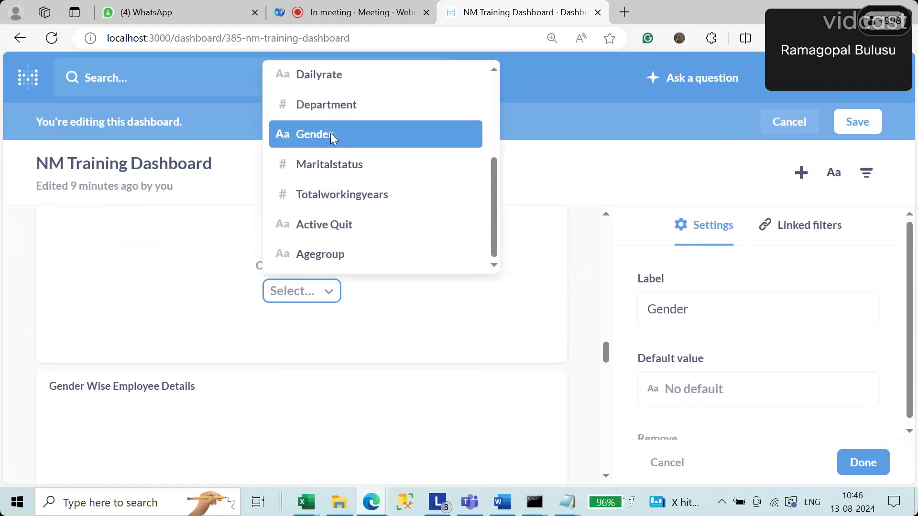
left_click(333, 138)
left_click_drag(604, 350, 612, 381)
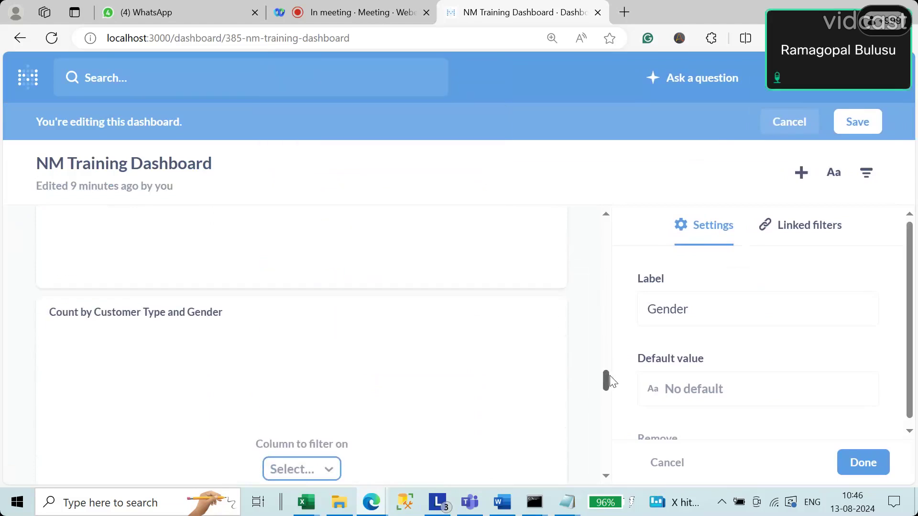
scroll(505, 331, "up", 1)
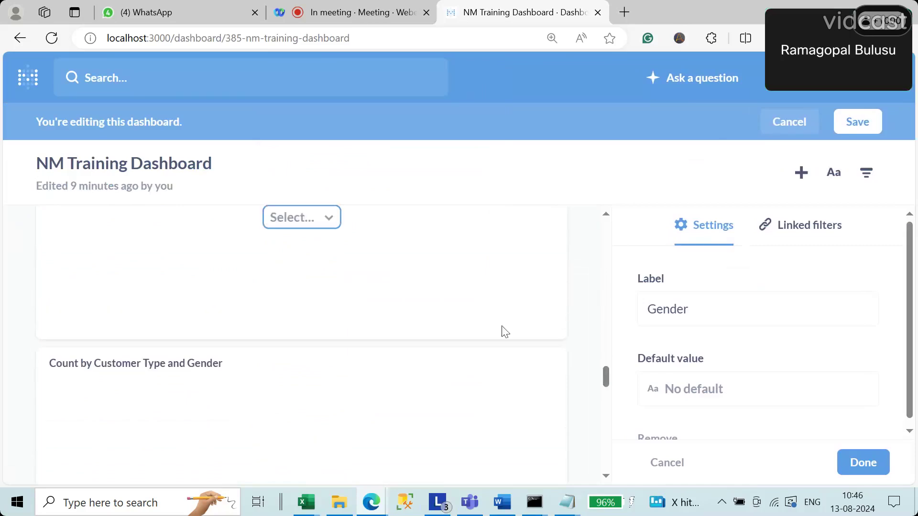
left_click(306, 234)
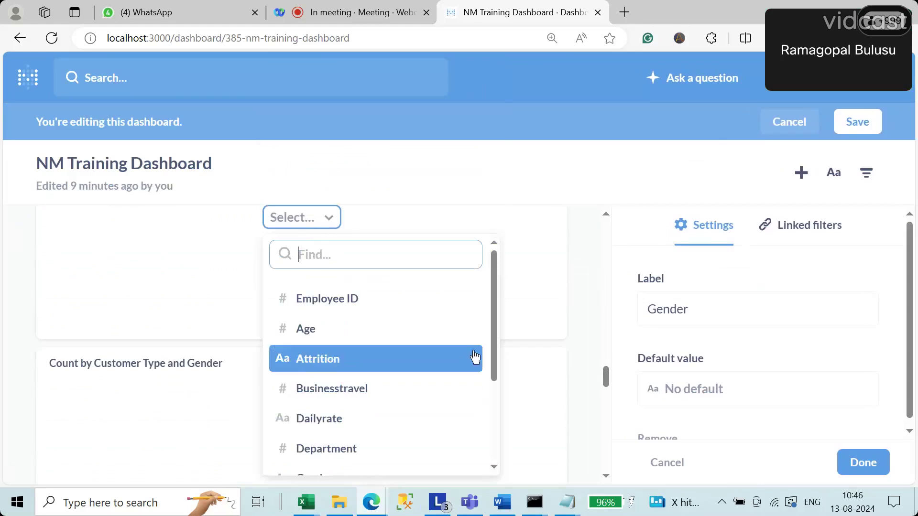
scroll(492, 359, "down", 3)
left_click(386, 397)
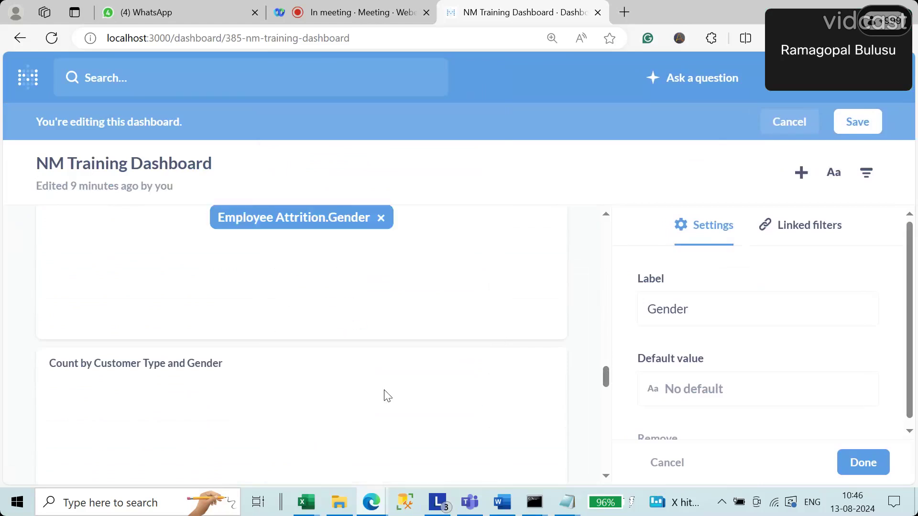
left_click_drag(604, 375, 605, 384)
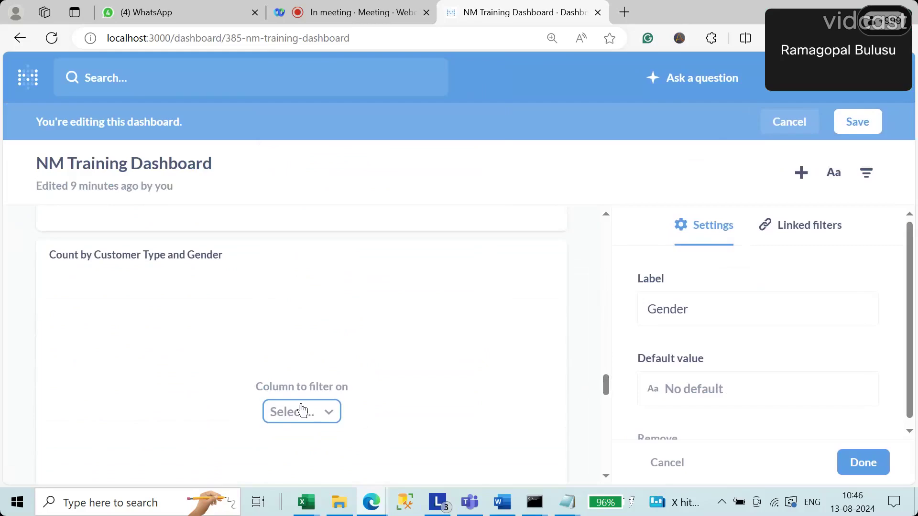
left_click_drag(606, 385, 606, 400)
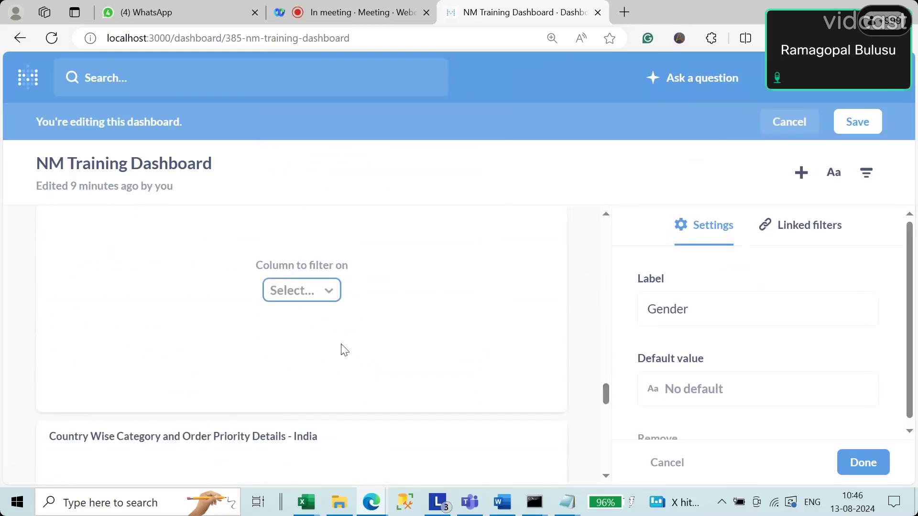
Link the sales card to the Gender filter through its own Gender column
left_click(301, 292)
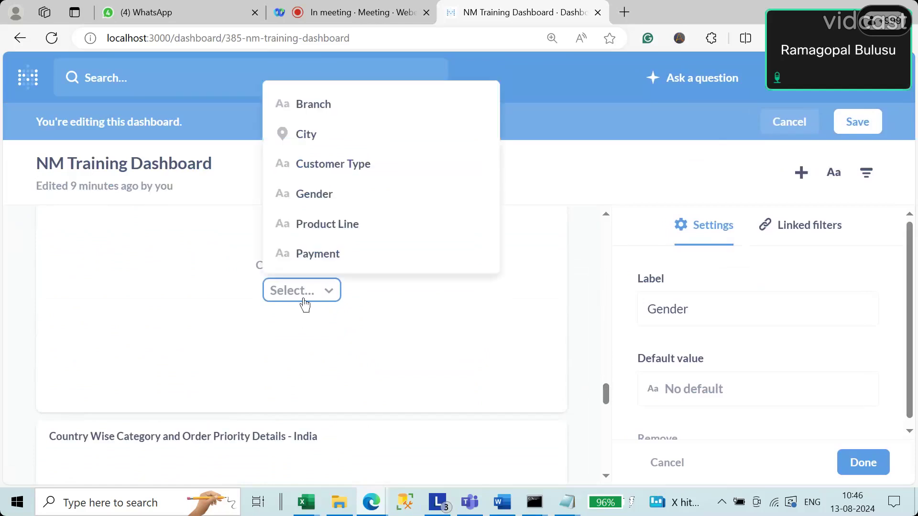
left_click(328, 199)
scroll(388, 334, "down", 5)
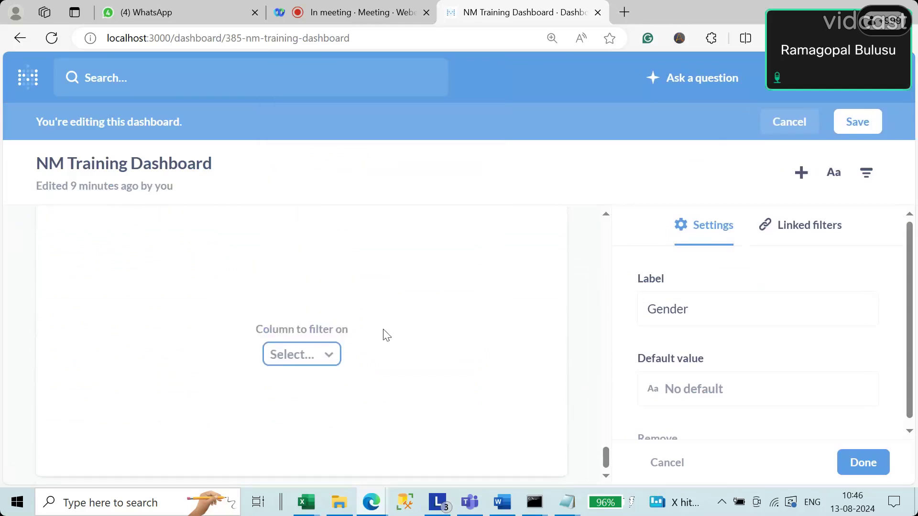
scroll(388, 334, "down", 2)
scroll(384, 335, "up", 5)
Link the Age Group filter to the Agegroup column on the first three employee cards
left_click(370, 239)
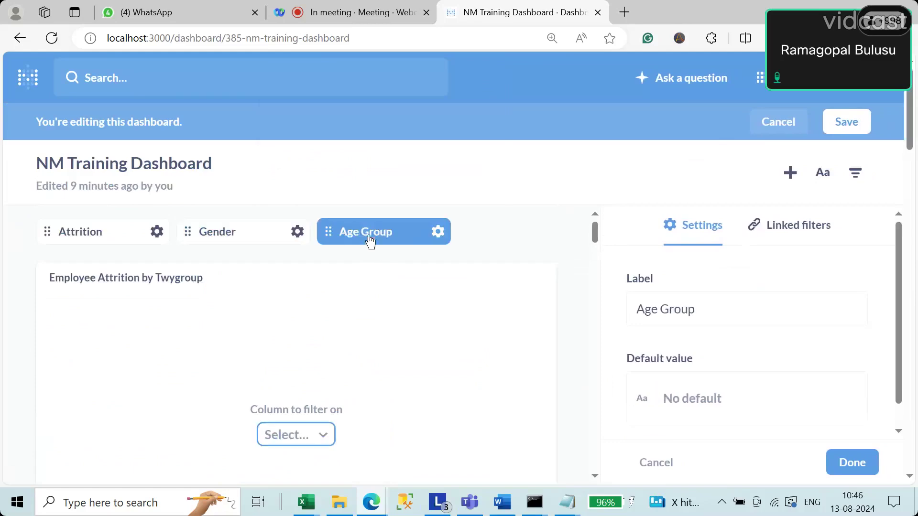
scroll(599, 245, "down", 4)
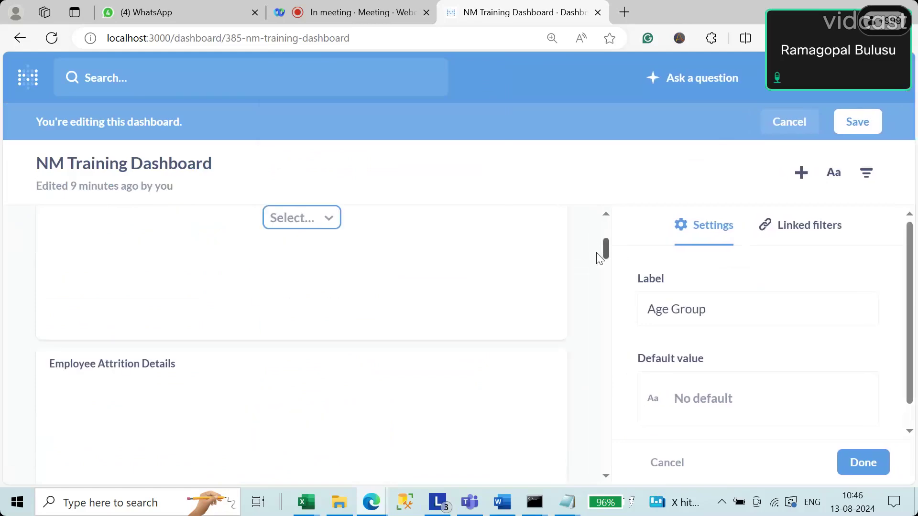
left_click(305, 249)
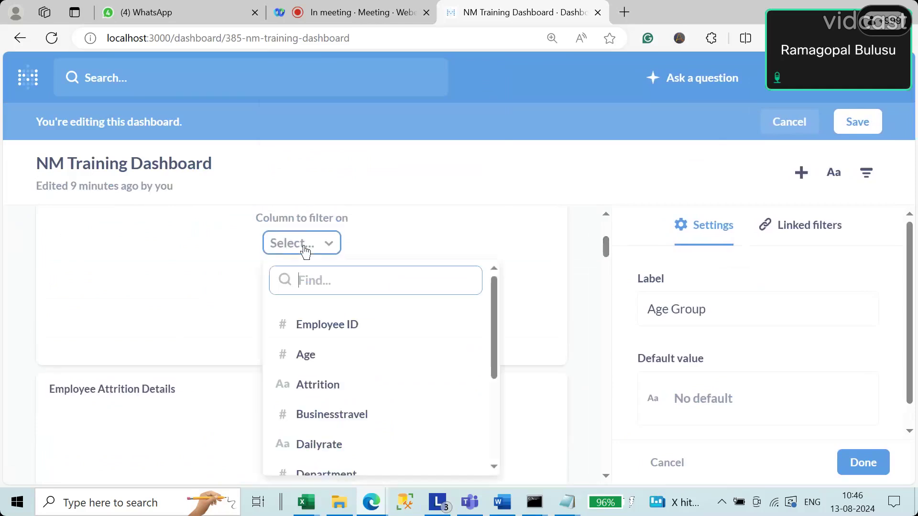
left_click_drag(493, 362, 504, 472)
left_click(331, 460)
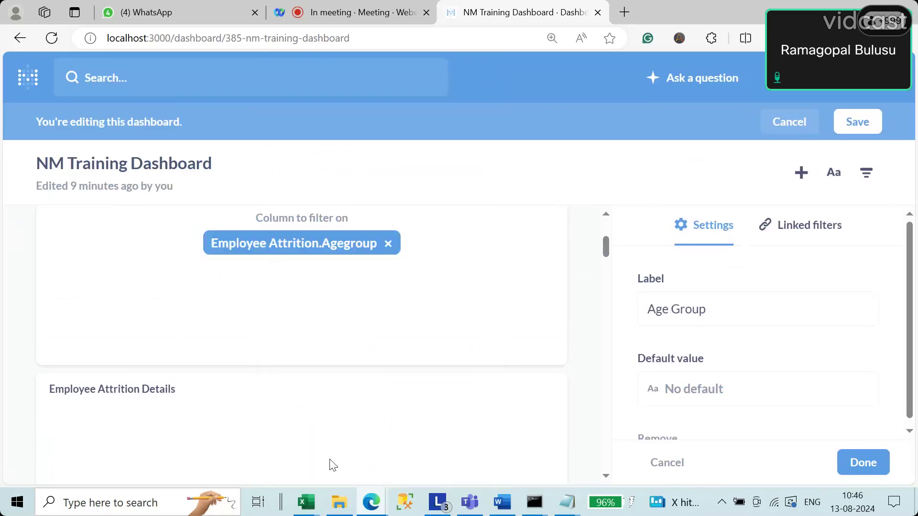
left_click(388, 243)
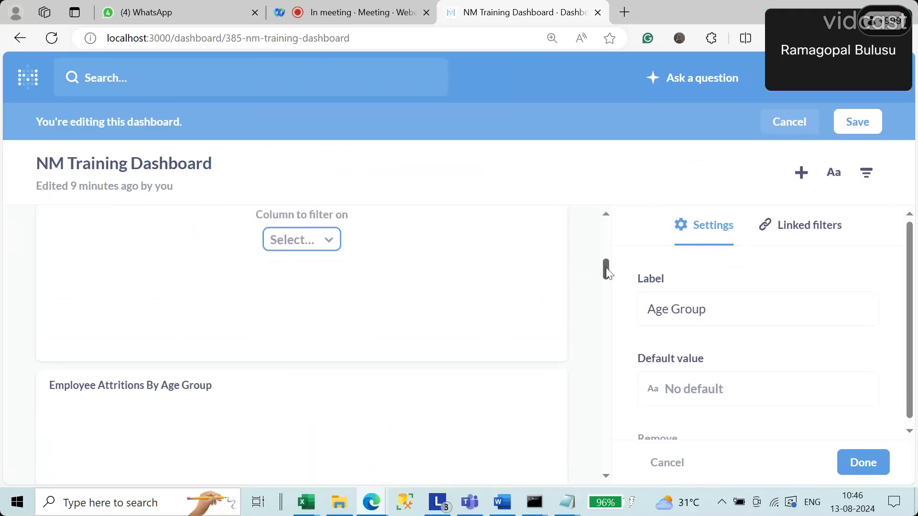
left_click(328, 240)
left_click_drag(492, 370, 494, 461)
left_click(320, 458)
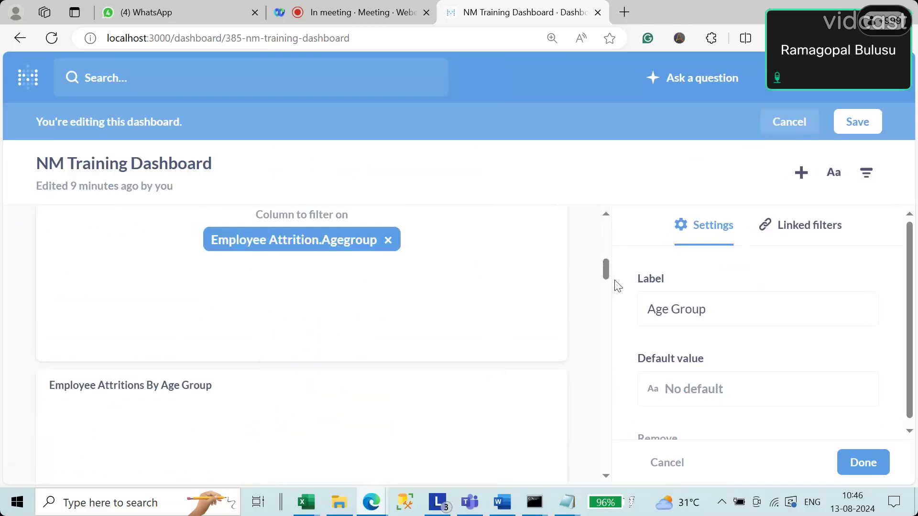
left_click_drag(607, 277, 606, 293)
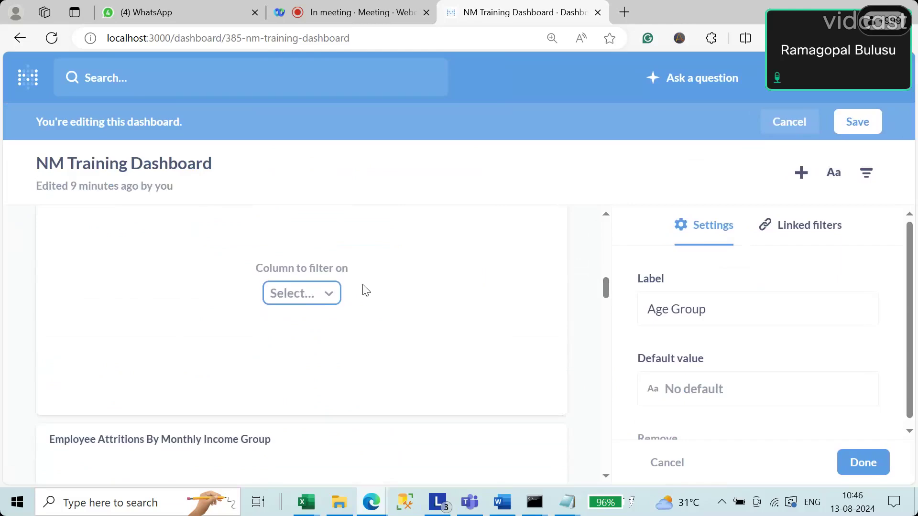
left_click(301, 303)
left_click_drag(494, 157, 451, 275)
left_click(325, 258)
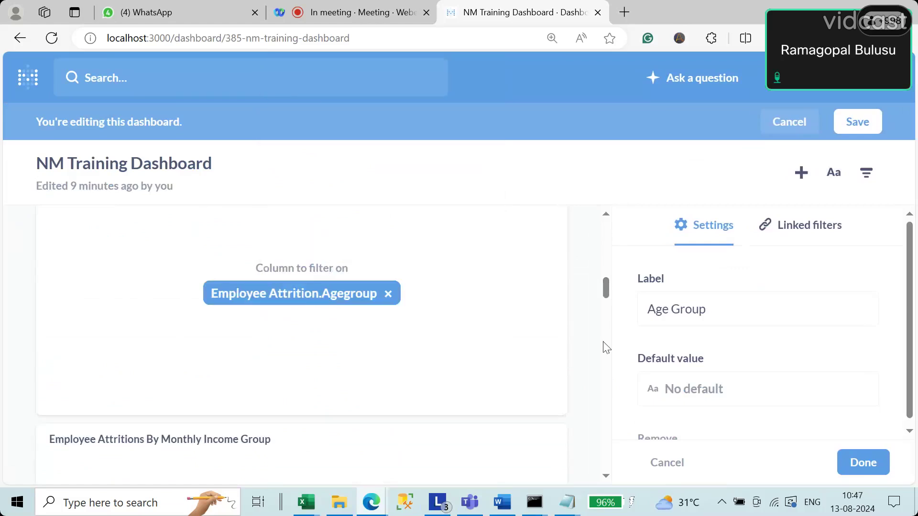
Link the Gender Wise, following and Total Employees cards to Agegroup for the Age Group filter
left_click_drag(604, 288, 606, 327)
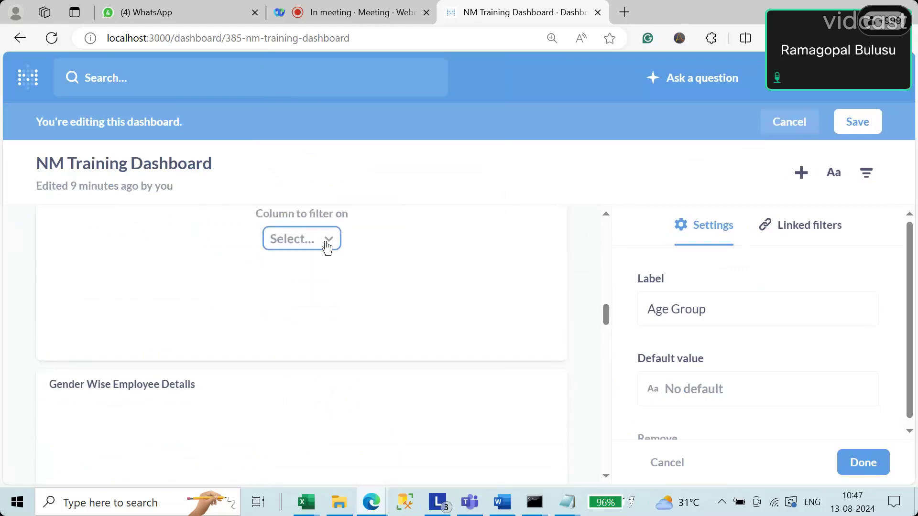
left_click(326, 247)
scroll(483, 371, "down", 5)
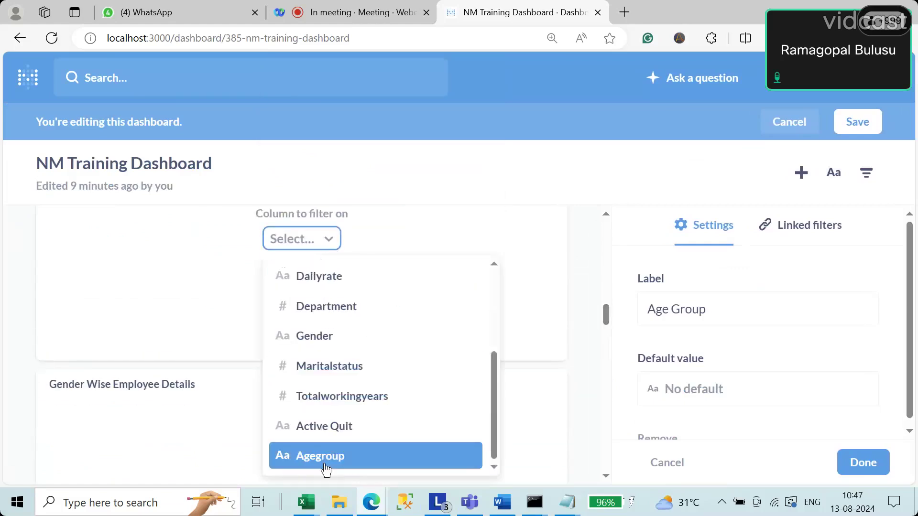
left_click(325, 469)
left_click_drag(606, 318, 607, 335)
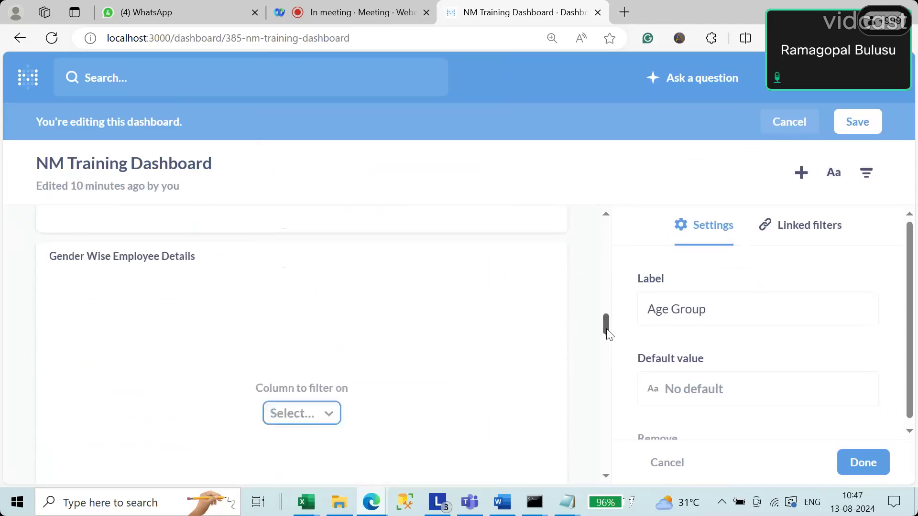
left_click(299, 304)
scroll(409, 252, "down", 3)
left_click(411, 266)
left_click_drag(606, 334, 606, 351)
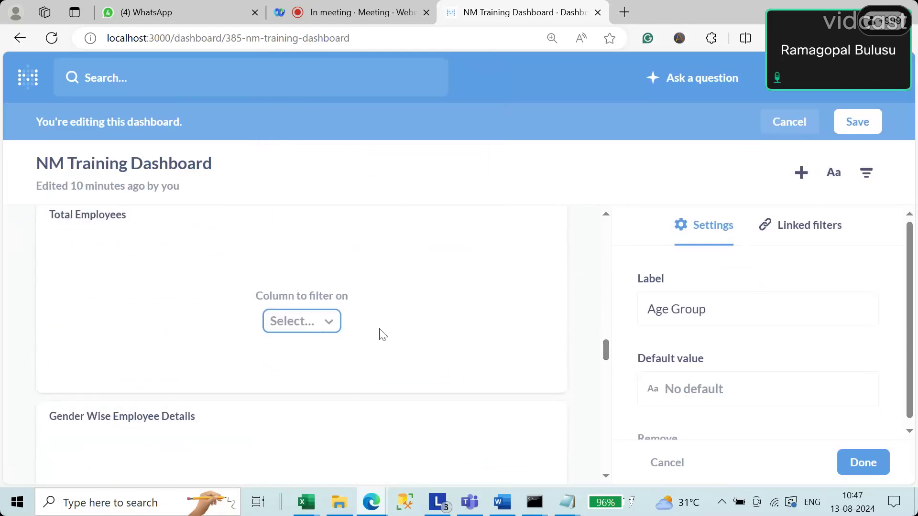
left_click(304, 333)
scroll(435, 261, "down", 3)
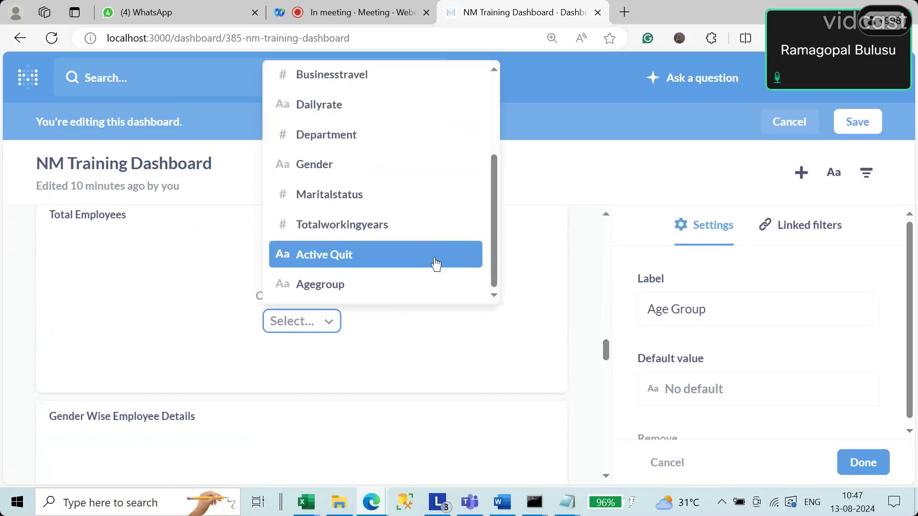
left_click(416, 284)
left_click_drag(606, 351, 607, 371)
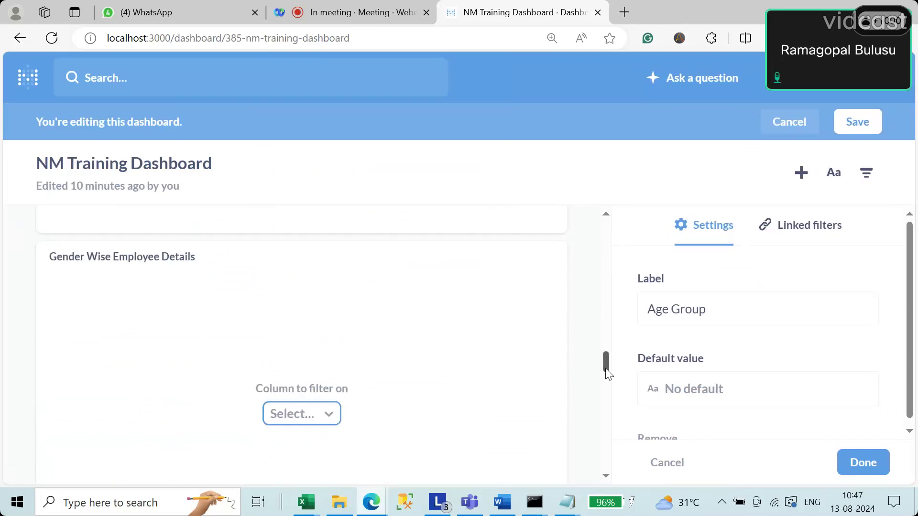
Map the last Gender Wise card to Agegroup, leave the sales card unmapped, and save the dashboard
left_click(308, 370)
scroll(386, 303, "down", 5)
scroll(386, 303, "up", 5)
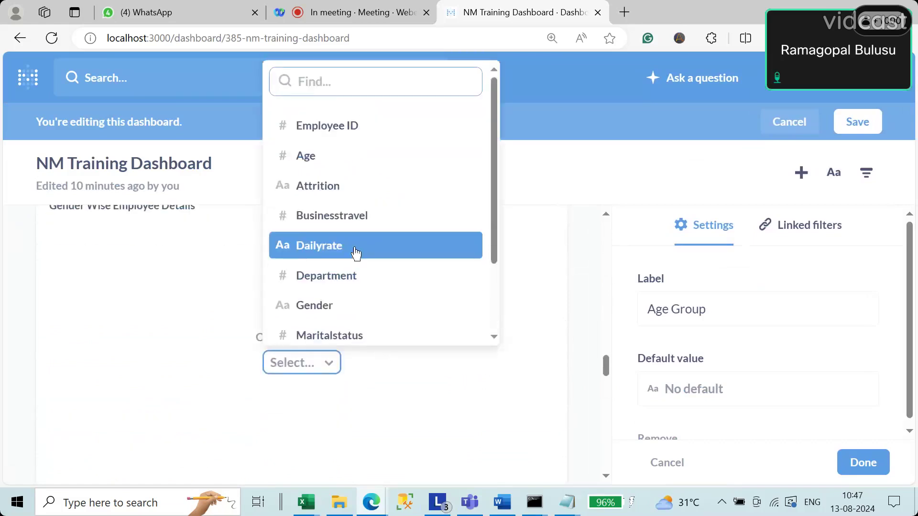
scroll(356, 261, "down", 2)
left_click(351, 327)
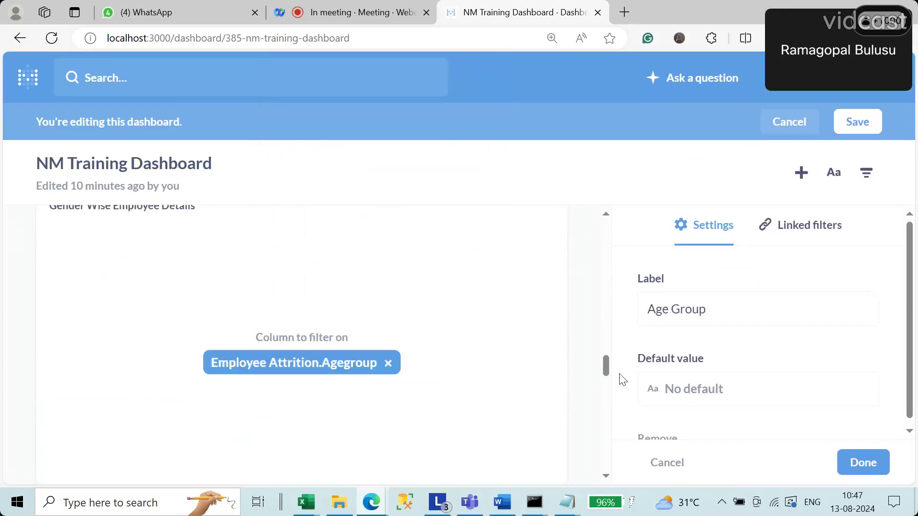
left_click_drag(606, 365, 606, 392)
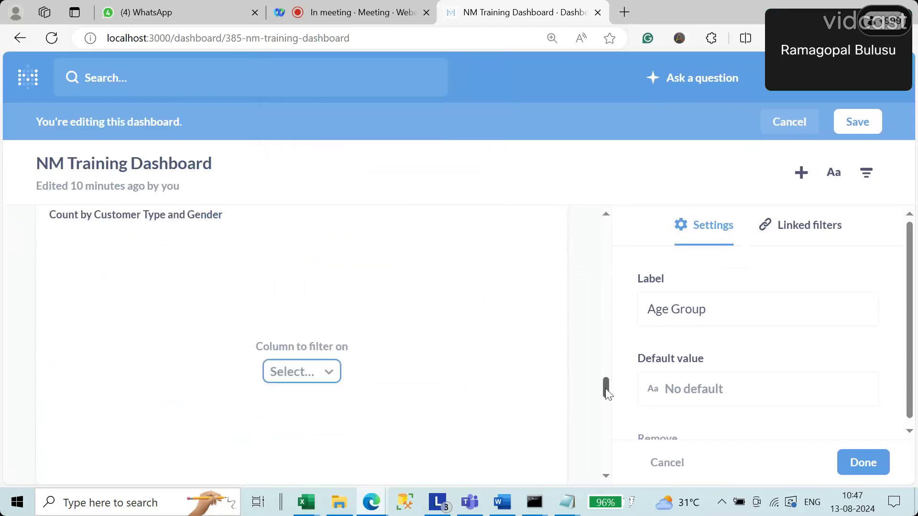
left_click(327, 375)
left_click(316, 429)
left_click(860, 126)
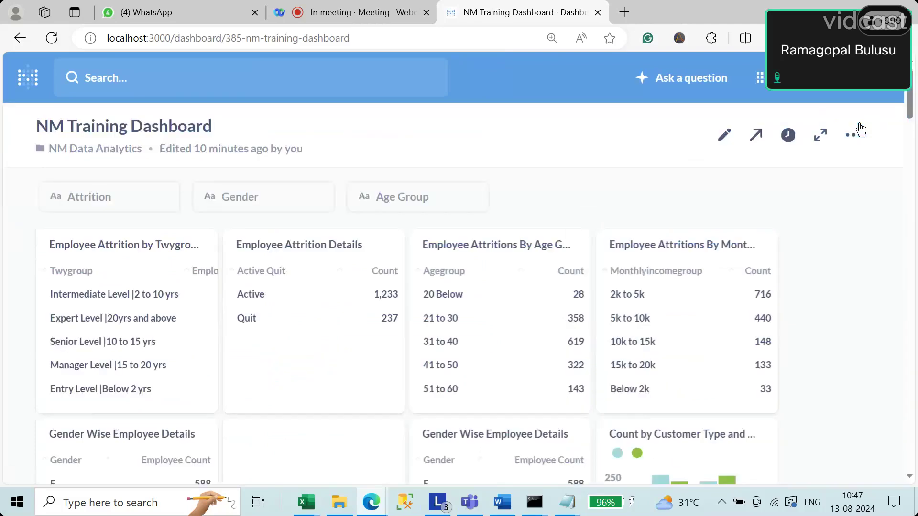
scroll(545, 282, "down", 6)
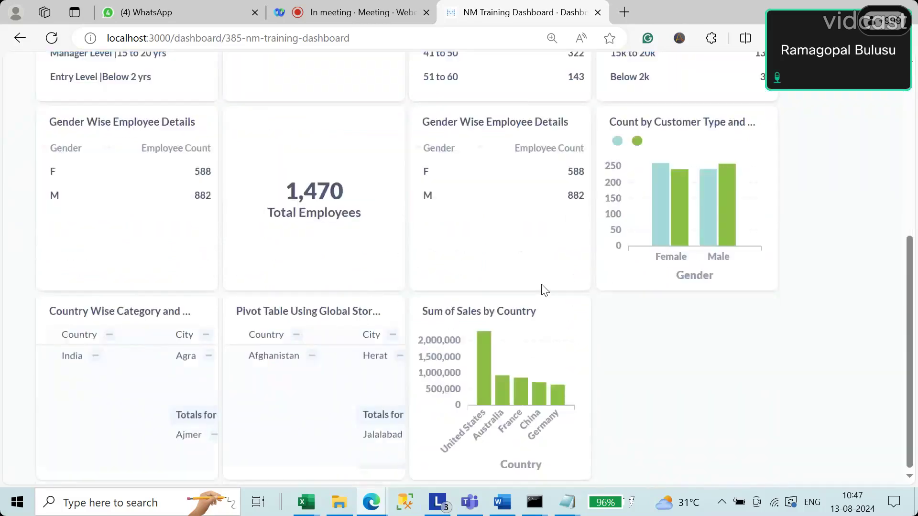
scroll(545, 290, "up", 6)
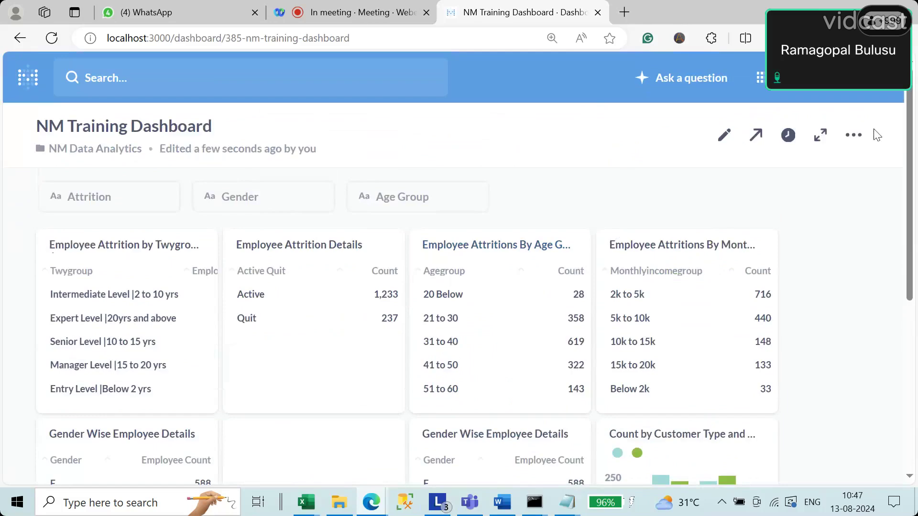
Apply the Attrition filter with the value FALSE
left_click(128, 203)
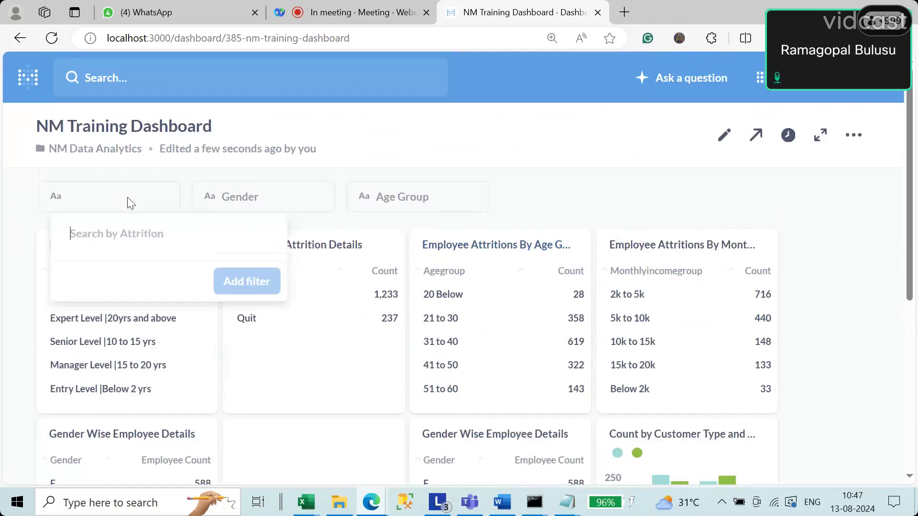
left_click(107, 208)
left_click(104, 203)
type("A")
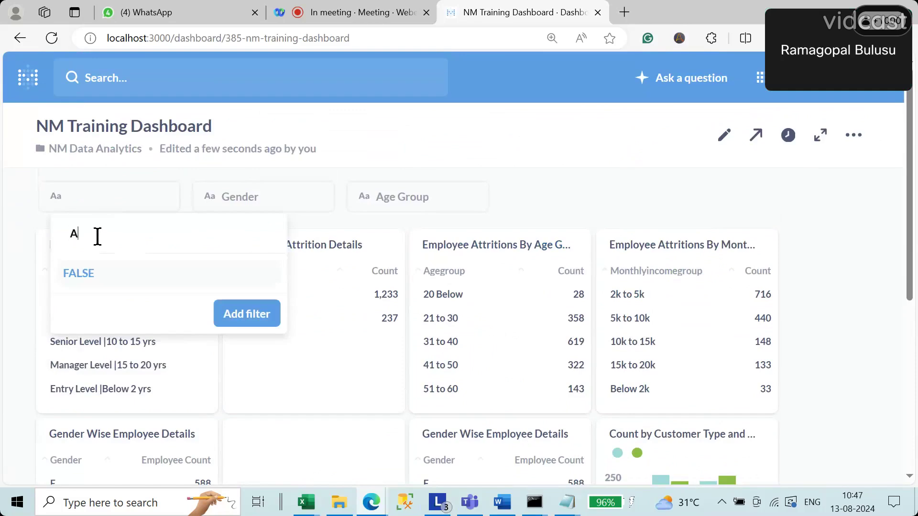
key("BackSpace")
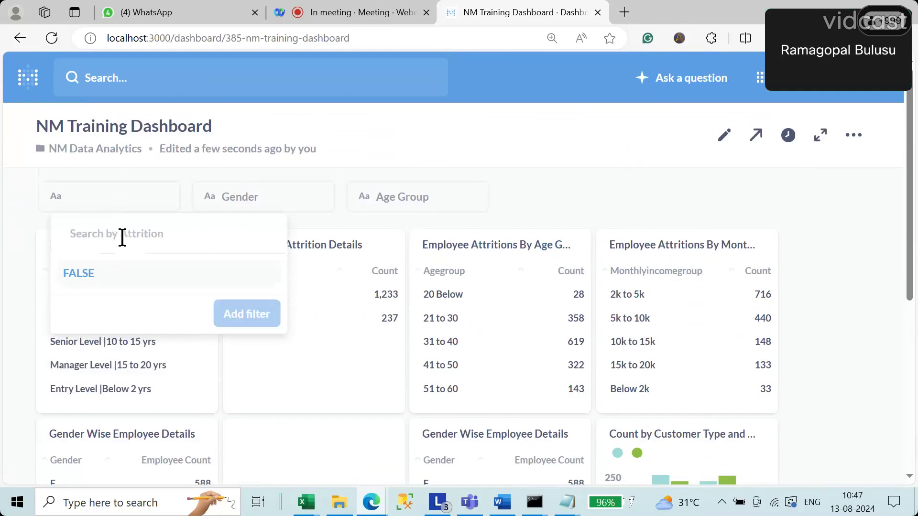
left_click(109, 275)
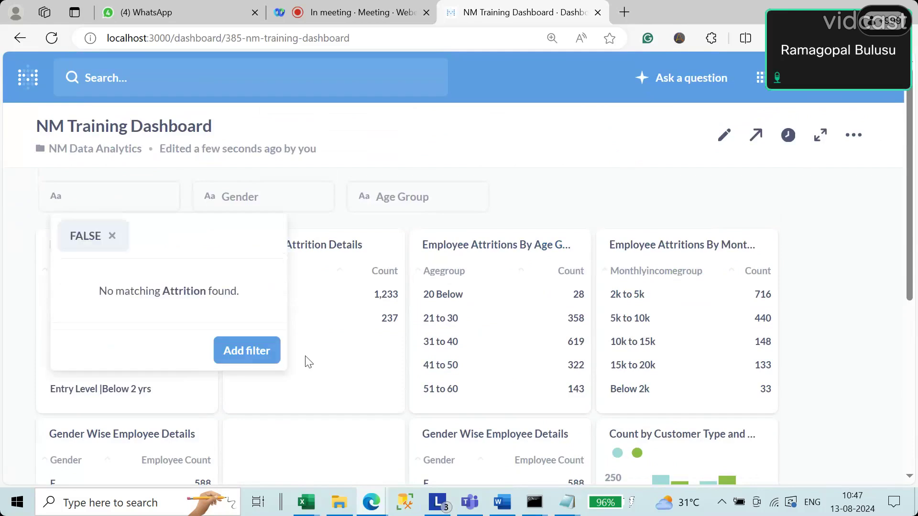
left_click(253, 355)
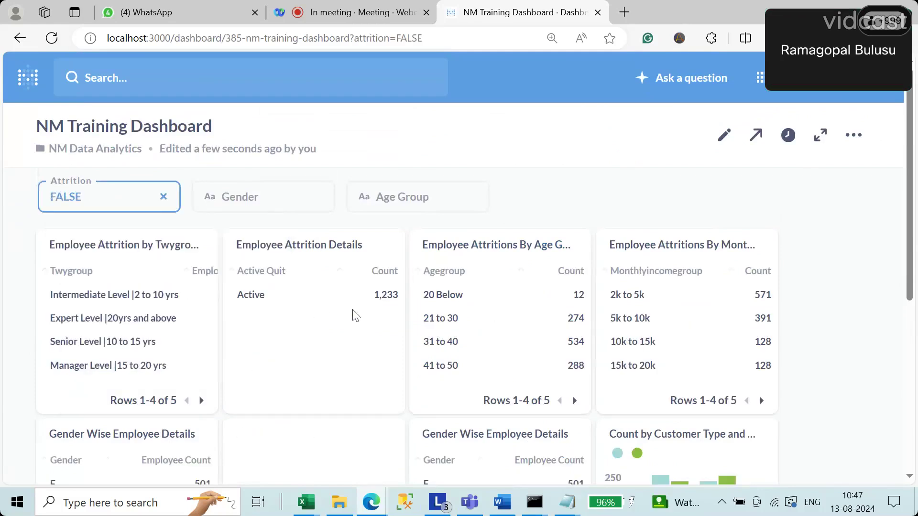
Apply the Gender filter with values M and Male, leaving 732 employees
left_click(254, 209)
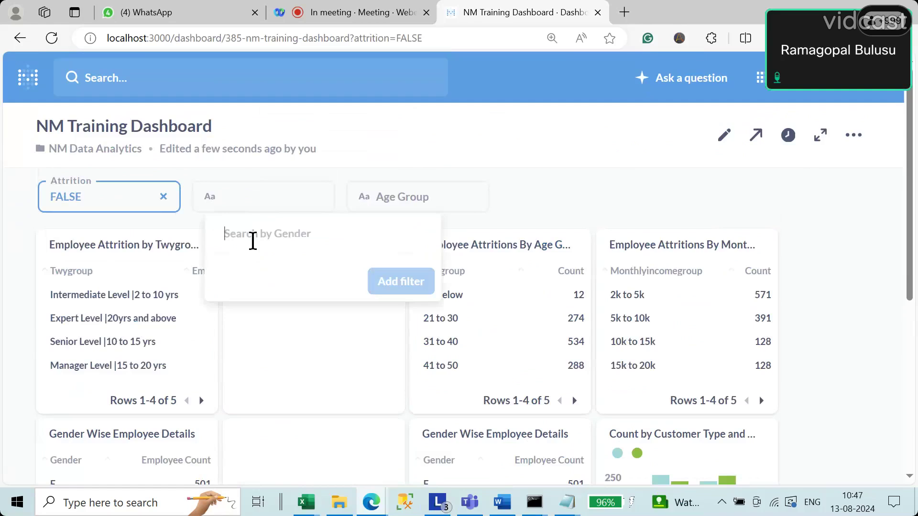
type("M")
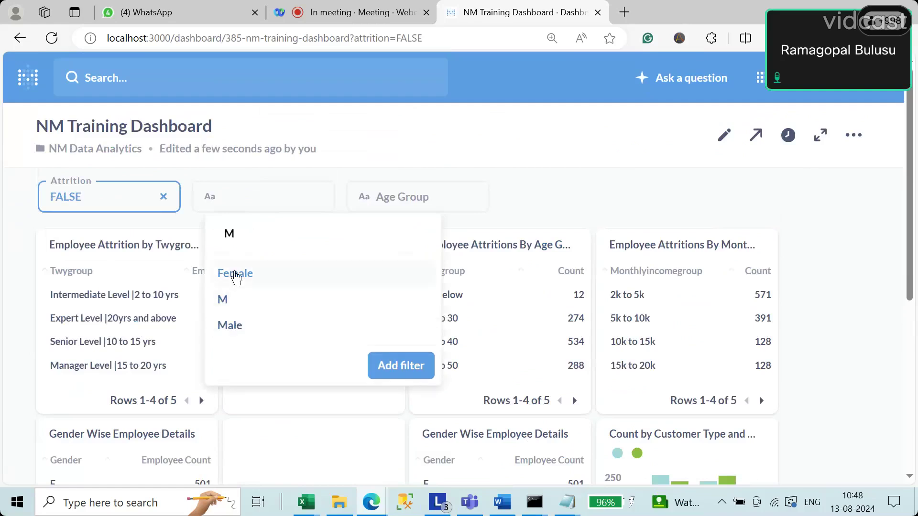
left_click(226, 299)
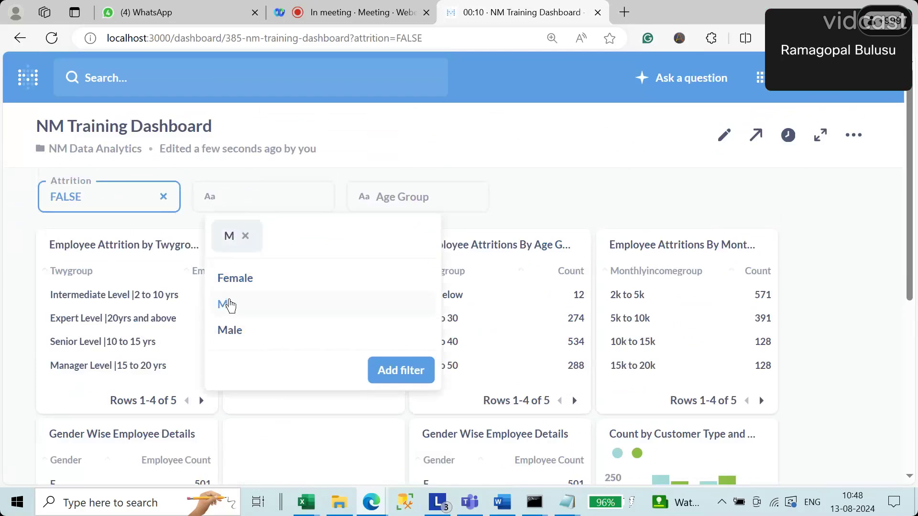
left_click(239, 337)
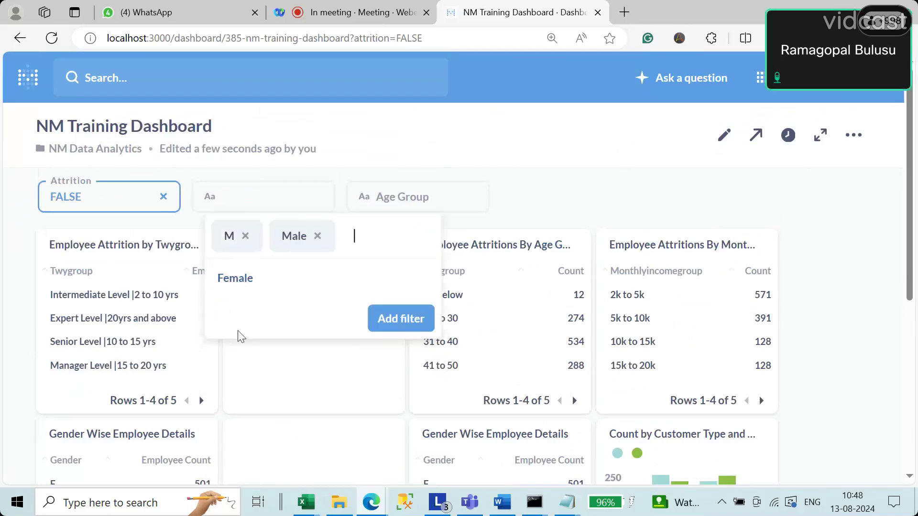
left_click(388, 319)
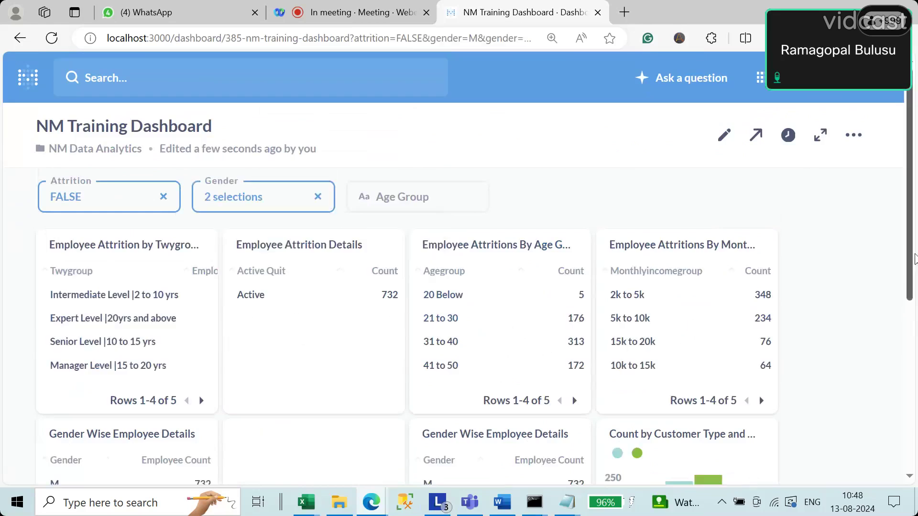
left_click_drag(916, 248, 916, 325)
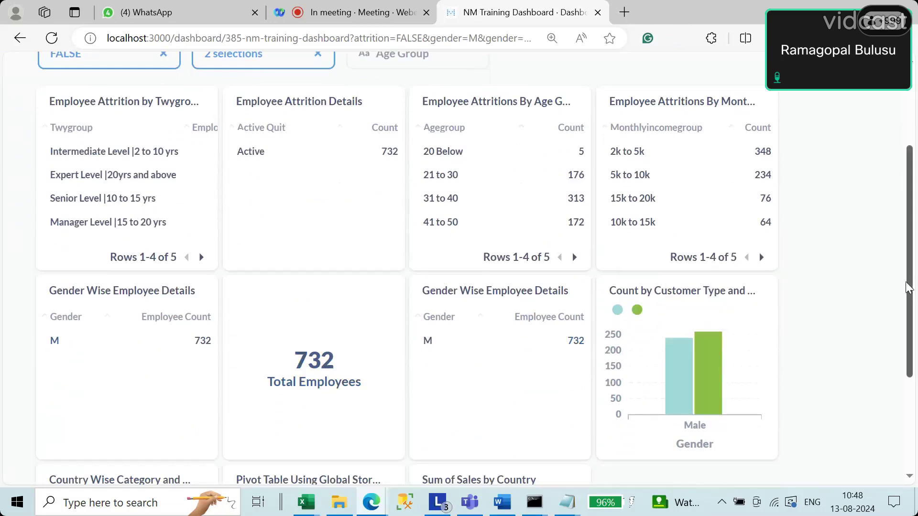
scroll(909, 288, "up", 3)
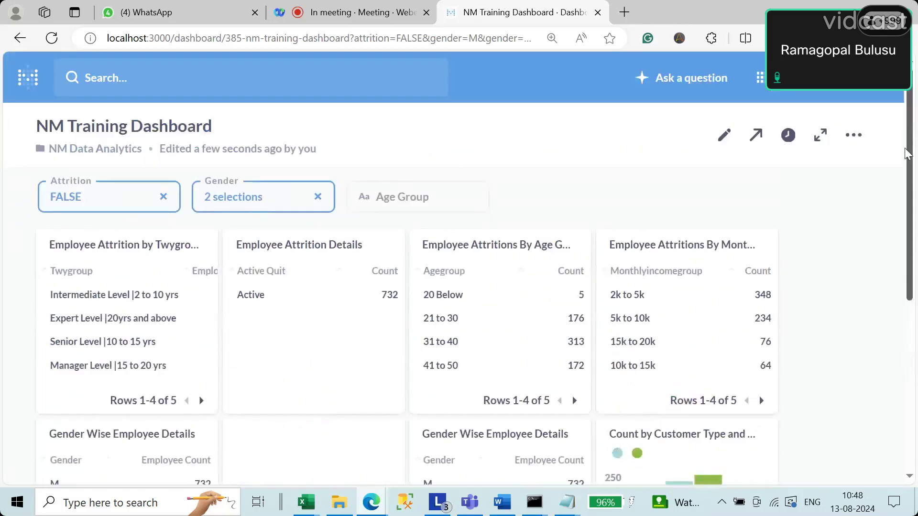
Filter Age Group to 31 to 40 and 41 to 50 (485 employees), then enter dashboard editing
left_click(429, 203)
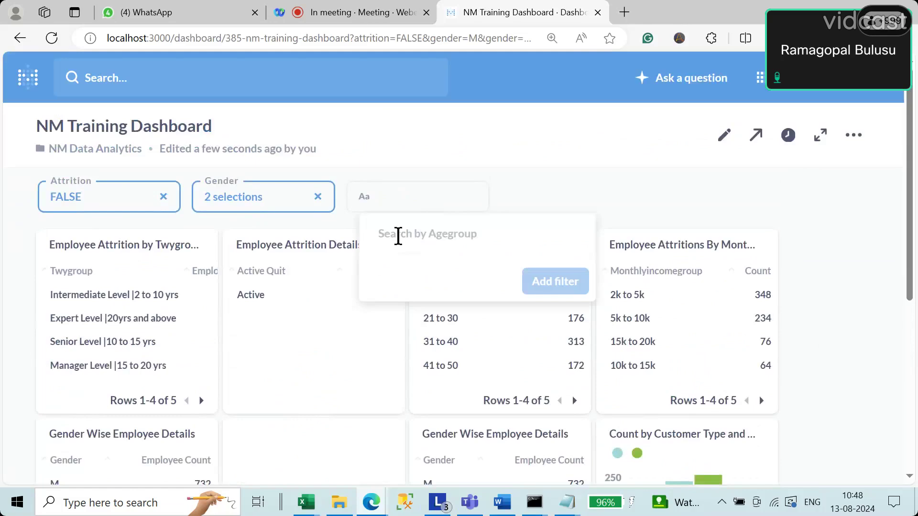
type("1")
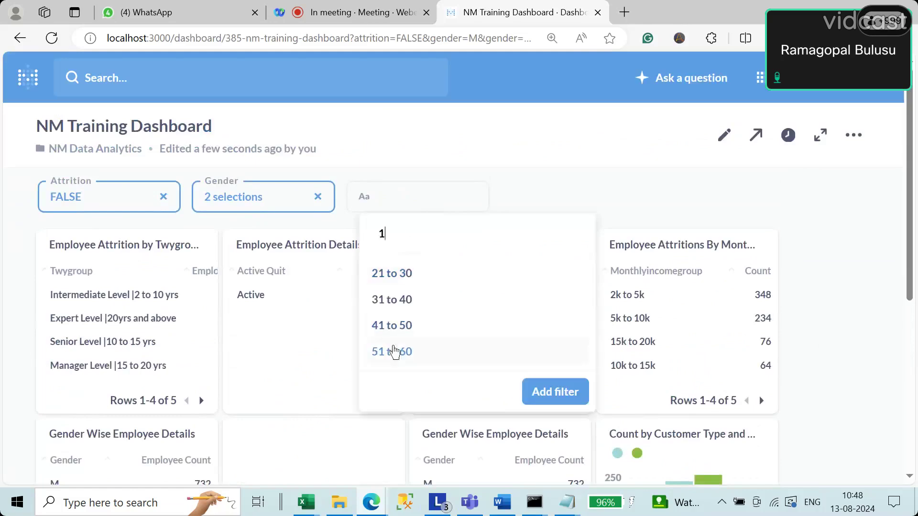
left_click(397, 306)
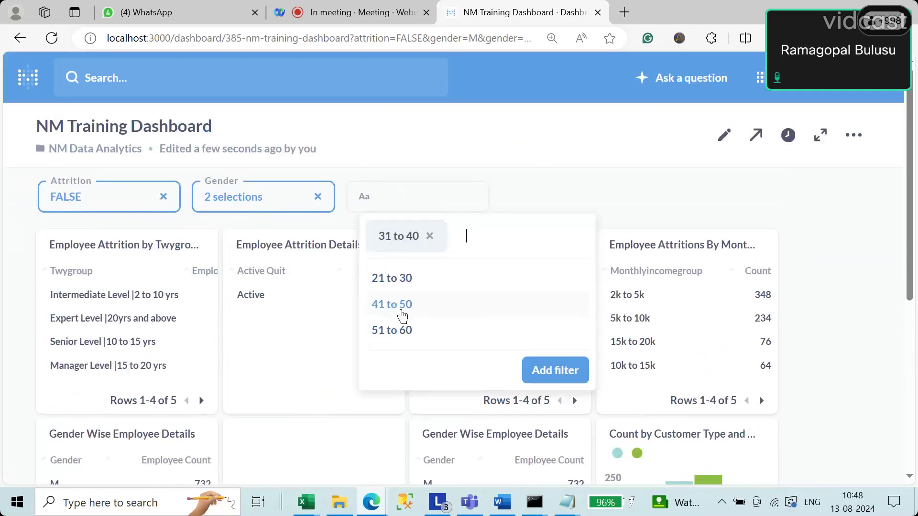
left_click(401, 312)
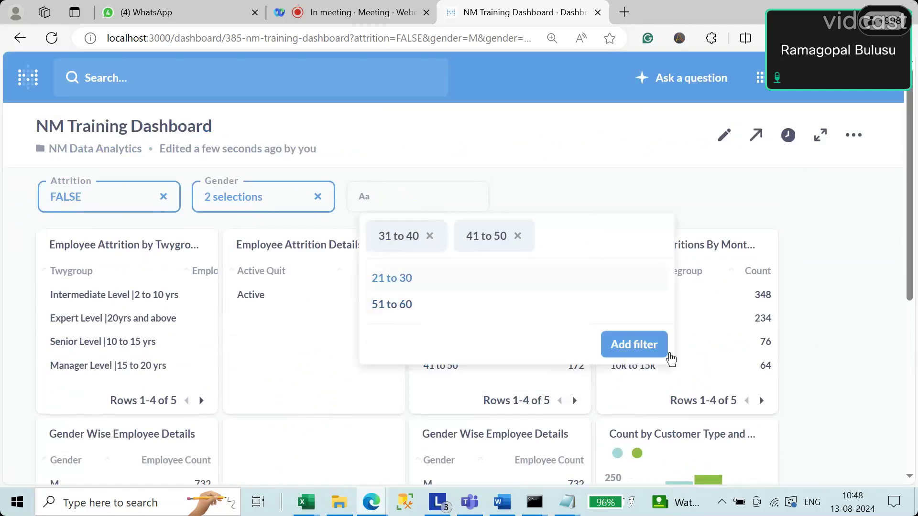
left_click(644, 353)
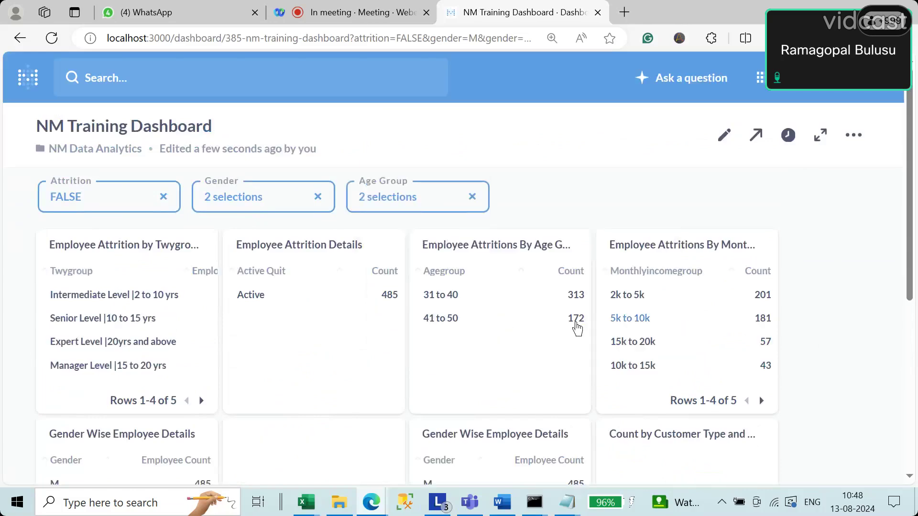
scroll(574, 330, "down", 6)
scroll(561, 331, "up", 6)
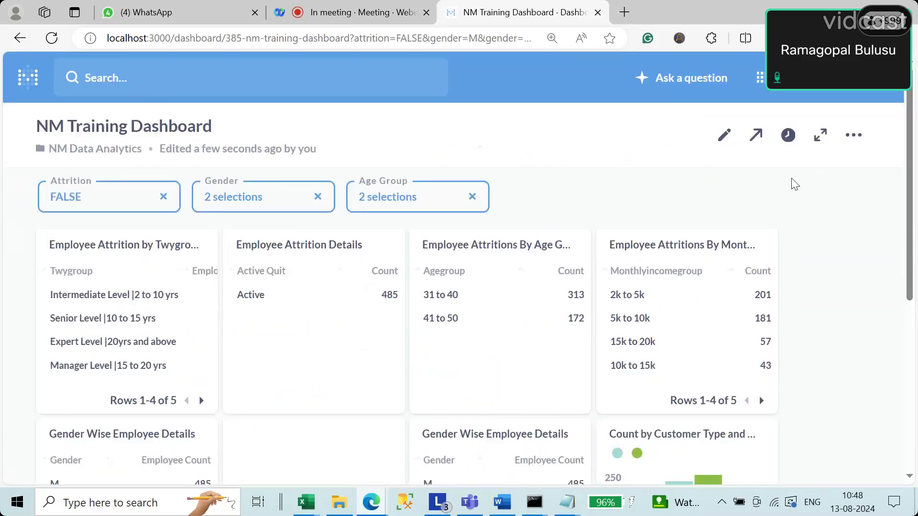
left_click(723, 135)
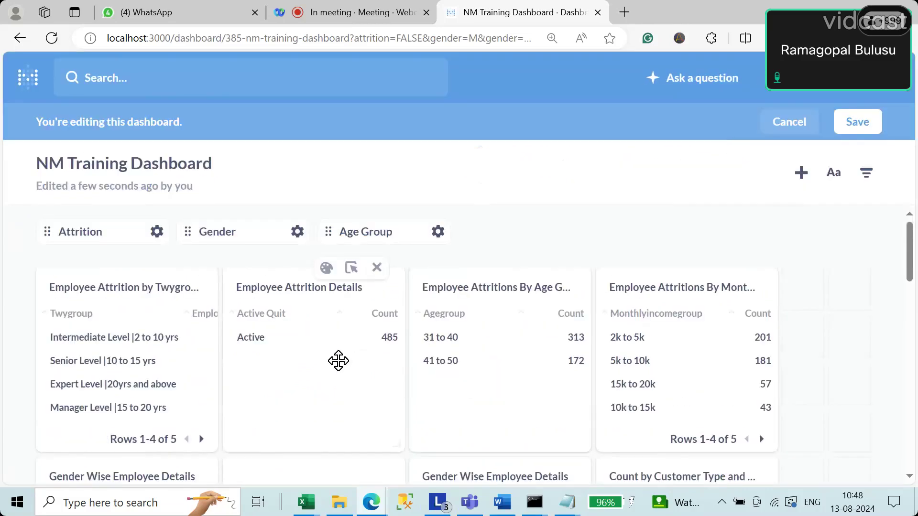
Widen the Twygroup card to two columns and stretch the Age Group card
scroll(338, 361, "down", 3)
scroll(339, 361, "down", 1)
scroll(532, 352, "up", 4)
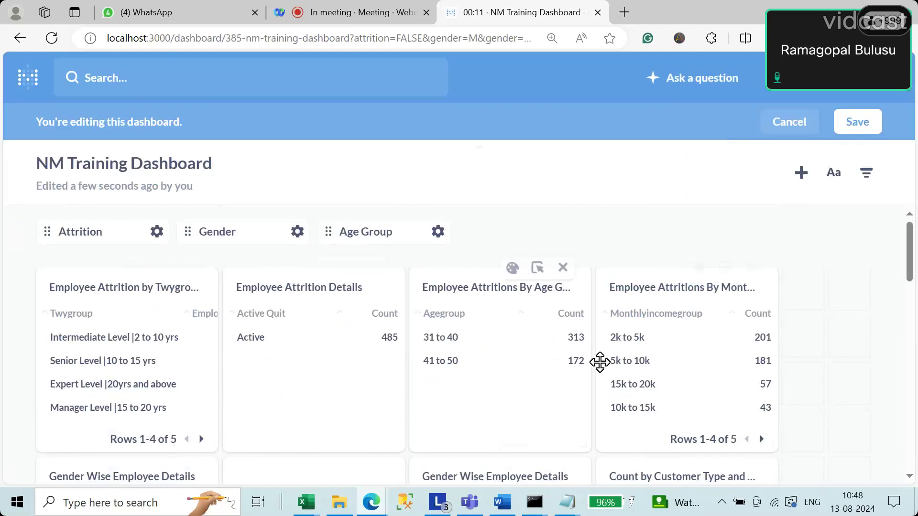
scroll(218, 320, "down", 1)
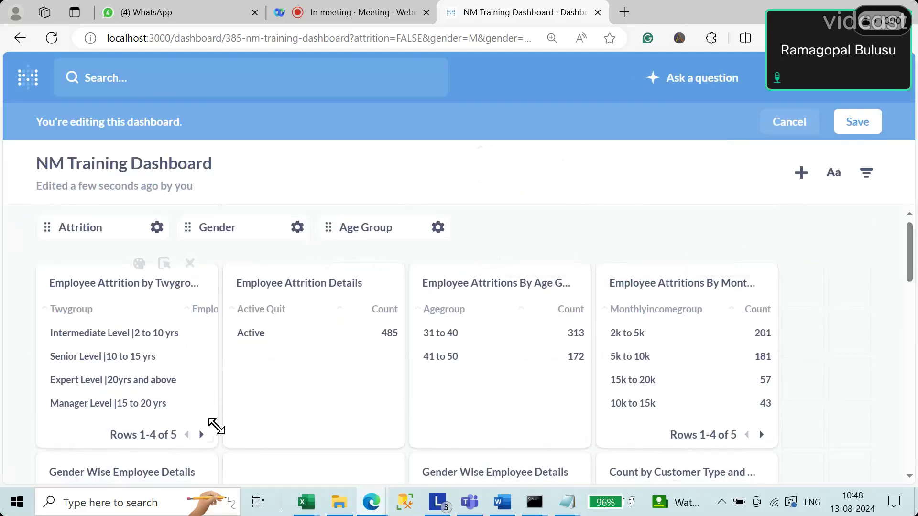
left_click_drag(209, 442, 466, 449)
left_click_drag(588, 444, 768, 417)
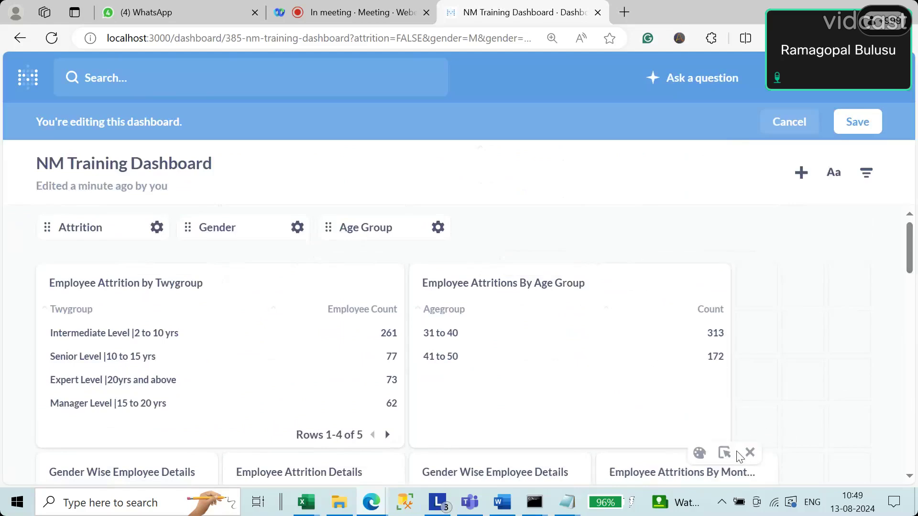
left_click_drag(726, 443, 767, 442)
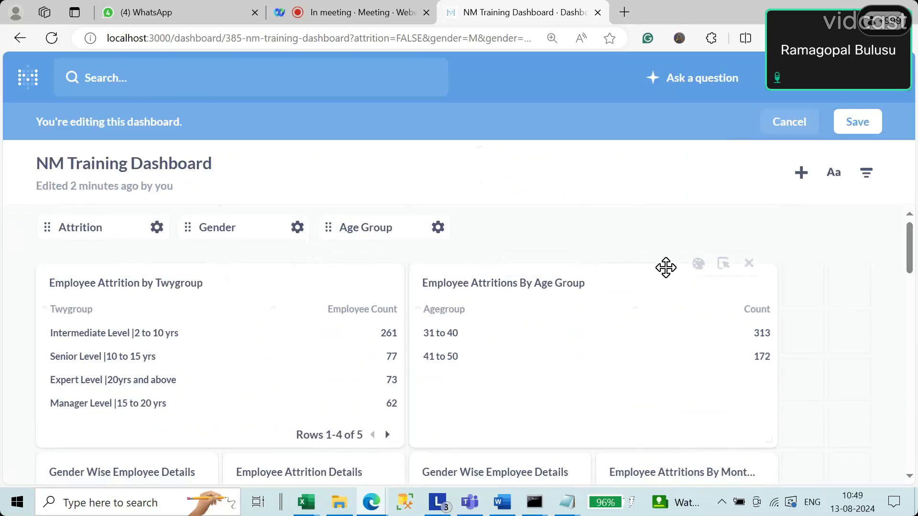
Readjust the Twygroup card's width and shift the Age Group card beside it
left_click_drag(733, 268, 758, 272)
left_click_drag(411, 443, 488, 447)
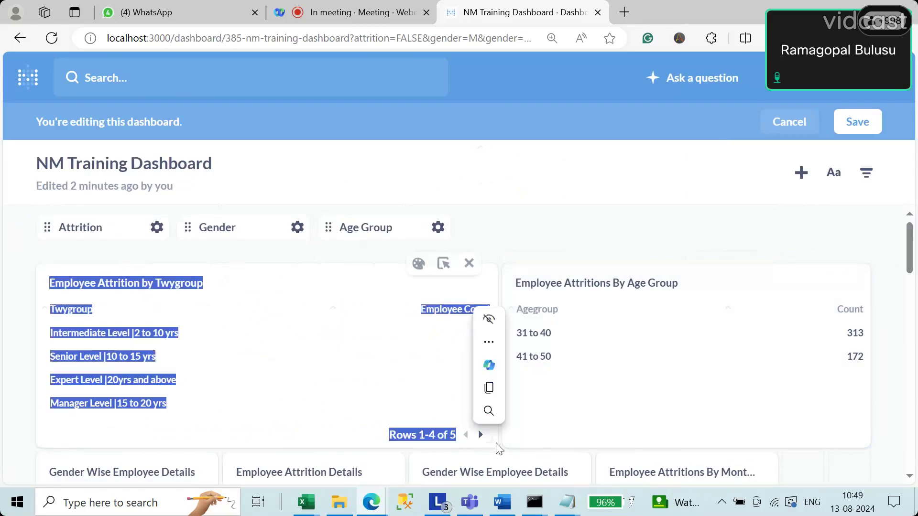
left_click(566, 248)
left_click_drag(490, 440, 440, 442)
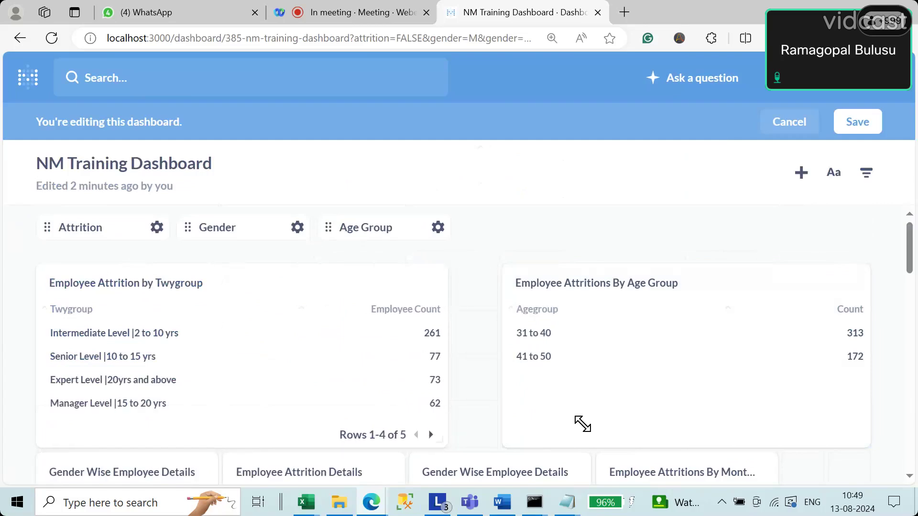
left_click_drag(567, 418, 867, 445)
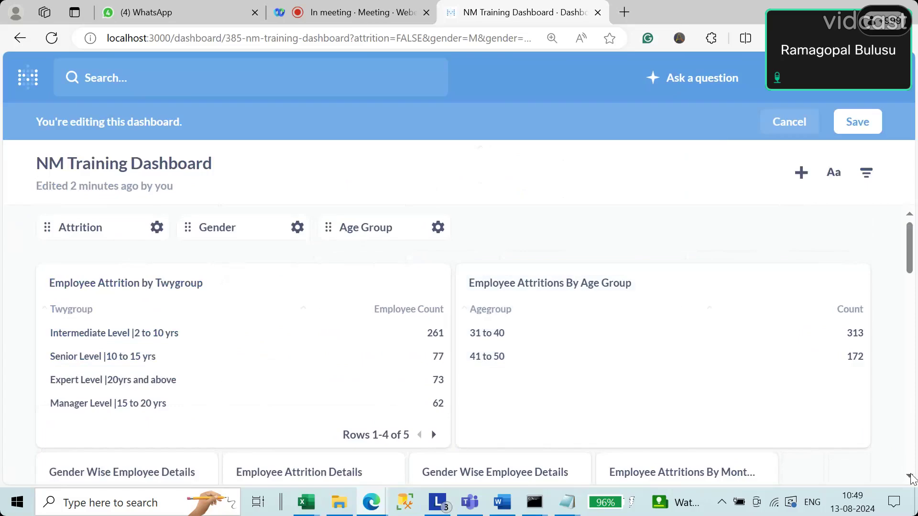
scroll(911, 478, "down", 4)
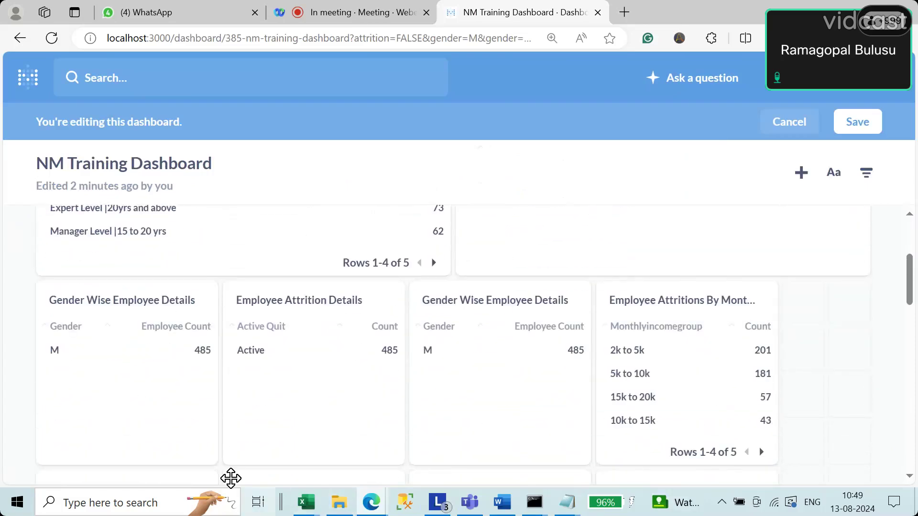
Widen the Gender Wise, Monthly Income Group and Country Wise table cards, and make Gender Wise taller
left_click_drag(213, 460, 452, 440)
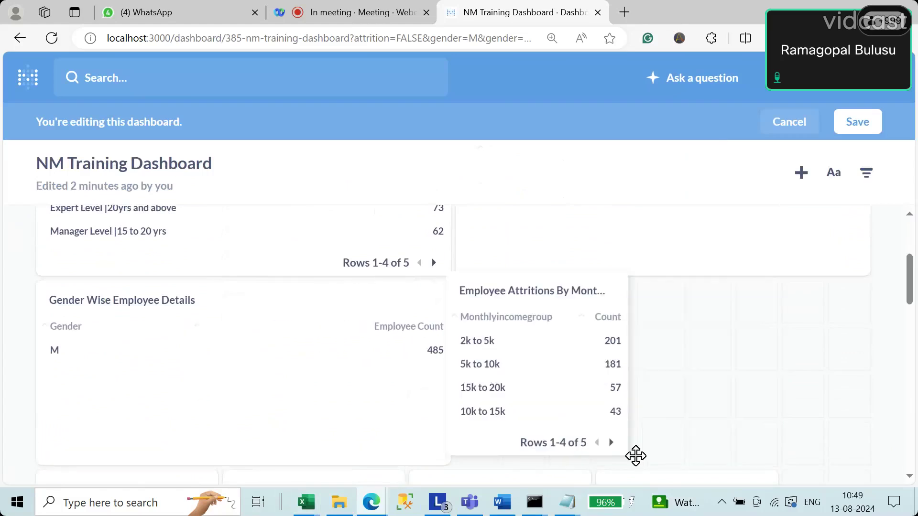
left_click_drag(625, 449, 866, 454)
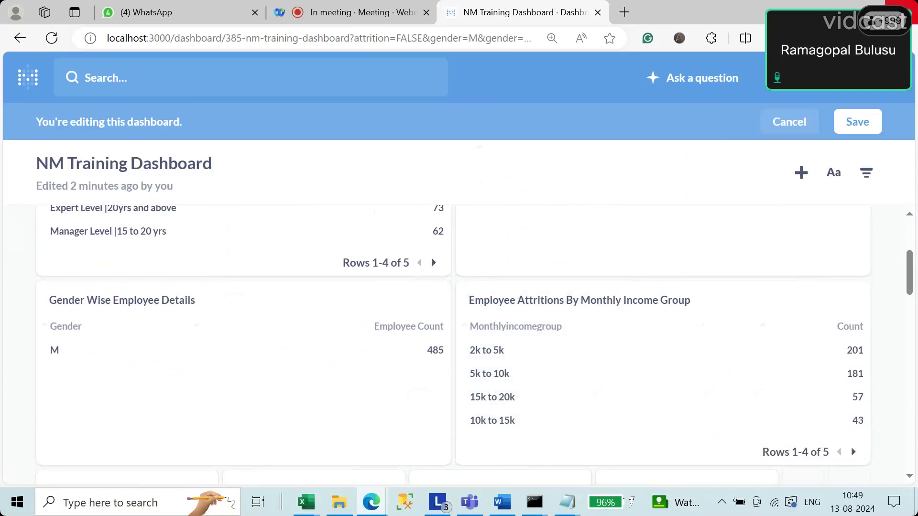
scroll(916, 275, "down", 5)
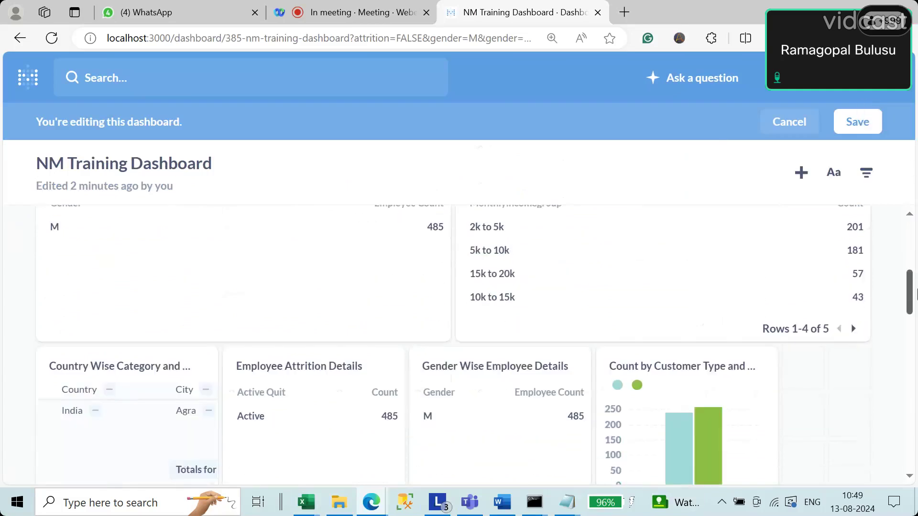
left_click_drag(213, 399, 397, 402)
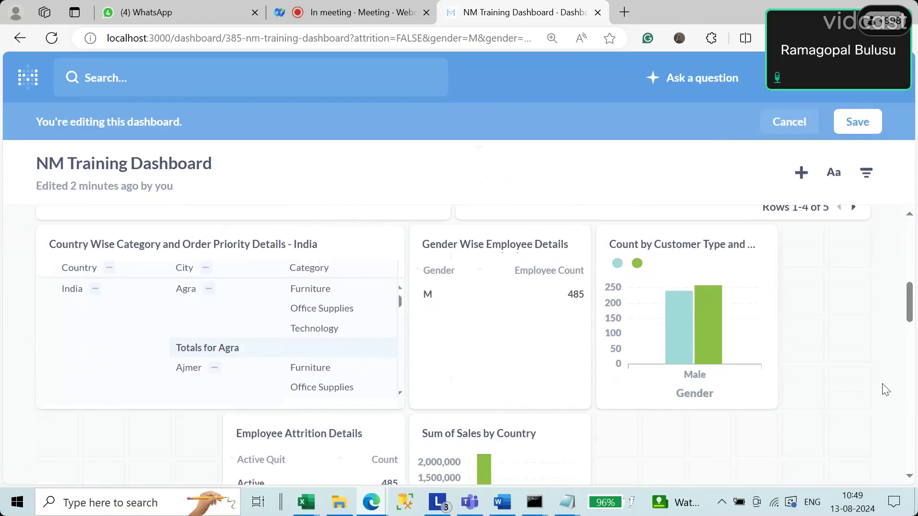
left_click_drag(588, 406, 858, 380)
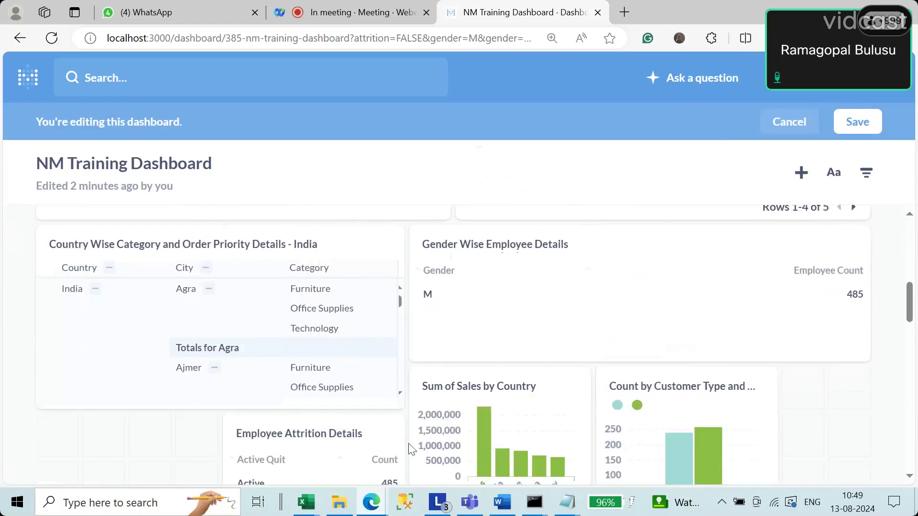
scroll(411, 432, "down", 5)
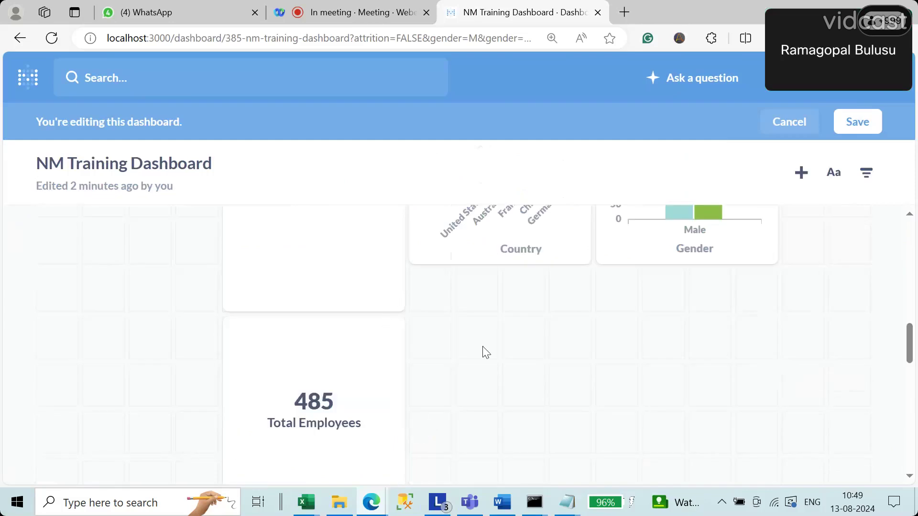
scroll(485, 352, "up", 5)
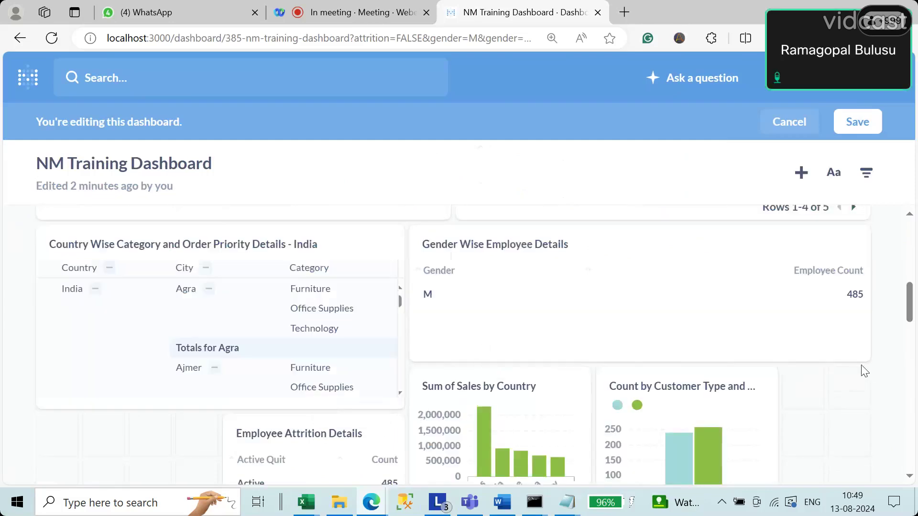
left_click_drag(863, 361, 872, 398)
scroll(489, 358, "down", 12)
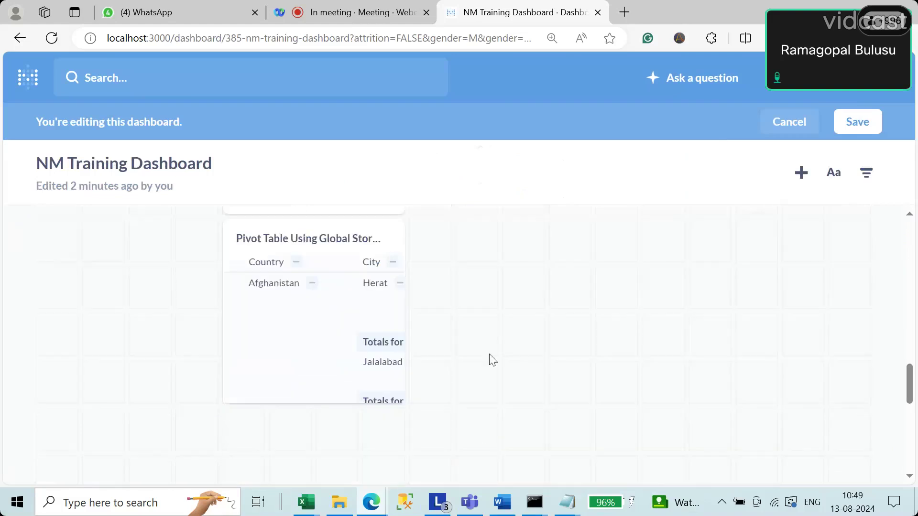
scroll(451, 375, "up", 6)
Stretch the blank card across two columns and widen Total Employees beside Employee Attrition Details
left_click_drag(327, 289, 139, 285)
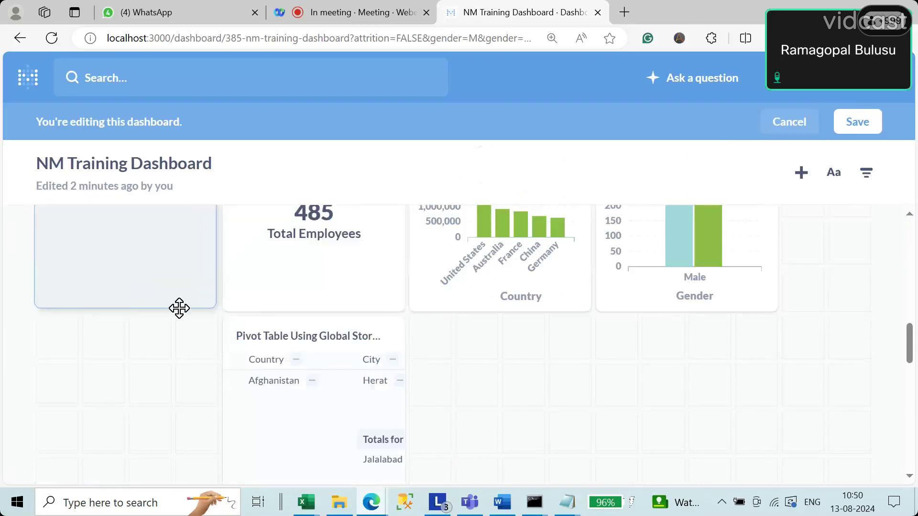
left_click_drag(209, 303, 424, 303)
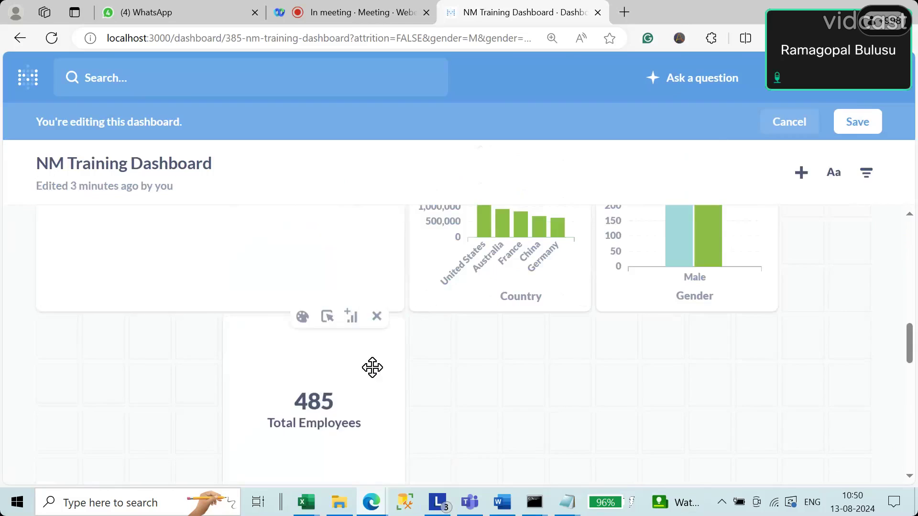
left_click_drag(534, 252, 542, 447)
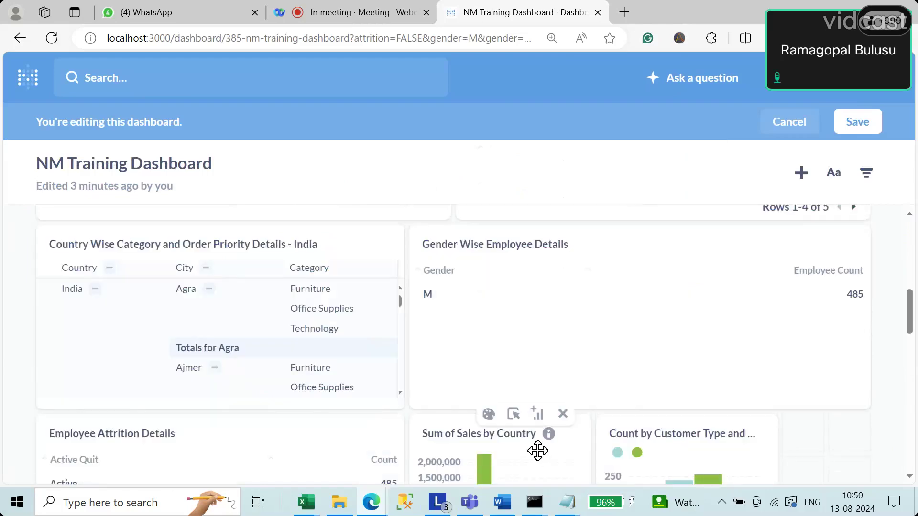
left_click_drag(486, 349, 483, 307)
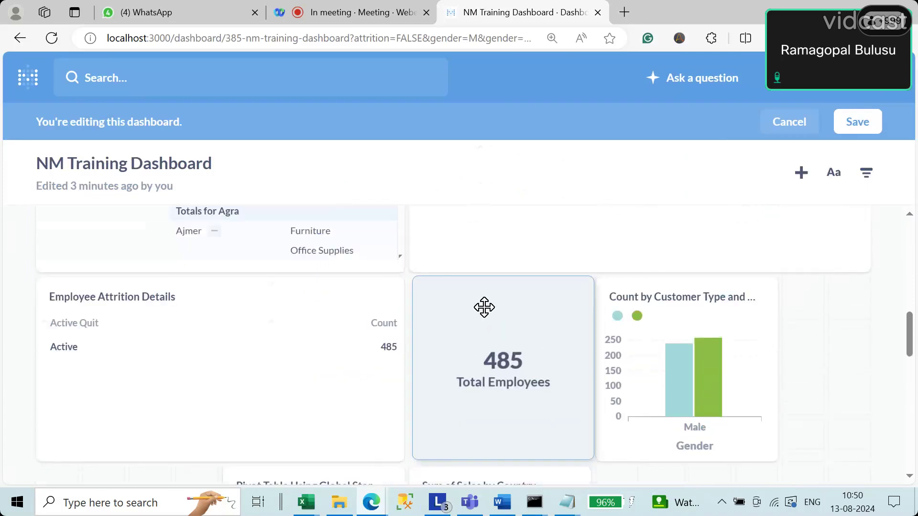
left_click_drag(584, 454, 858, 433)
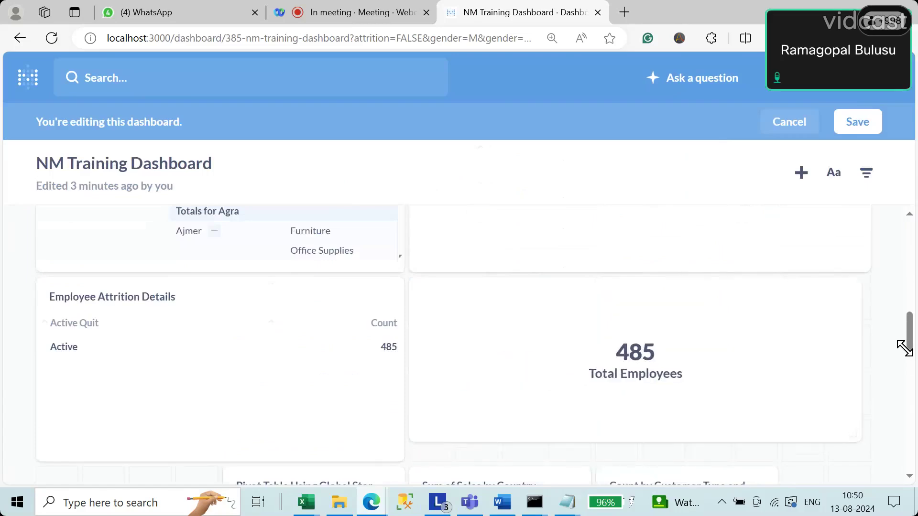
scroll(904, 348, "down", 4)
Move the Pivot Table card lower left and resize the Sum of Sales by Country chart wider and shorter
left_click_drag(310, 295, 102, 296)
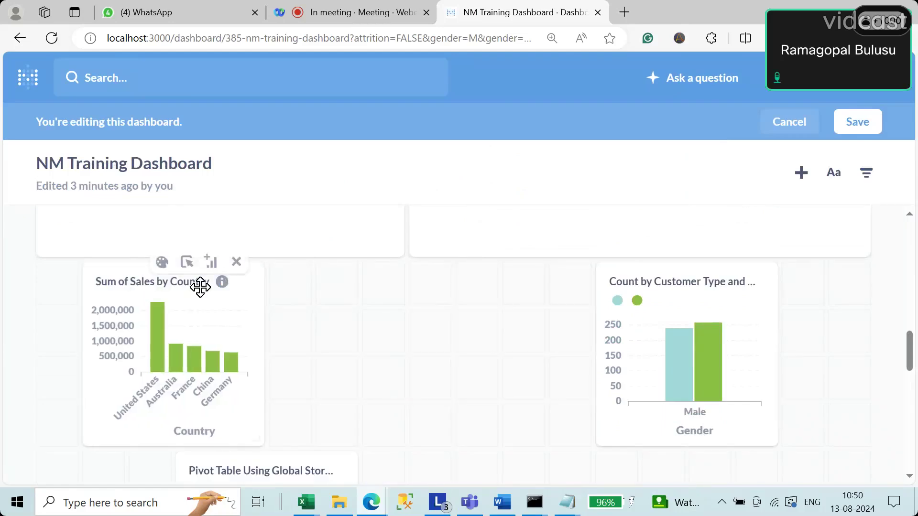
left_click_drag(182, 285, 426, 336)
scroll(426, 342, "up", 5)
scroll(426, 447, "down", 5)
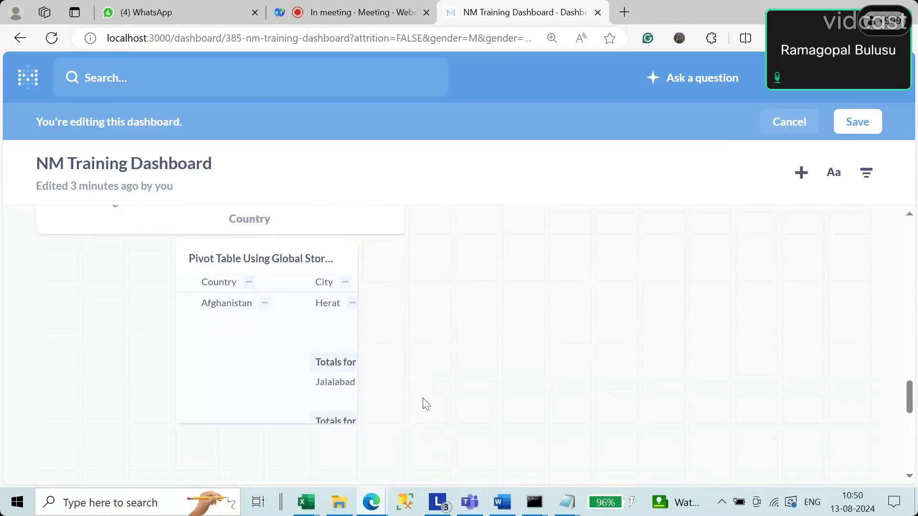
left_click_drag(910, 399, 910, 369)
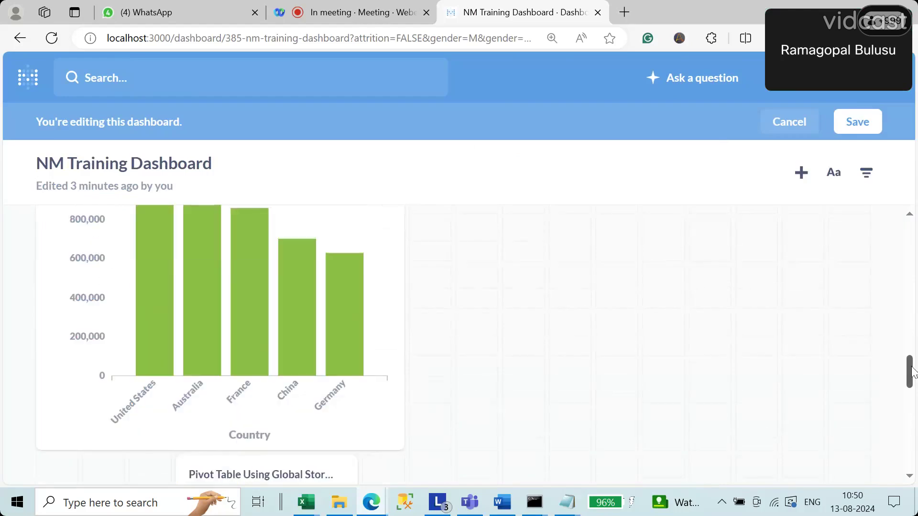
left_click_drag(397, 473, 402, 329)
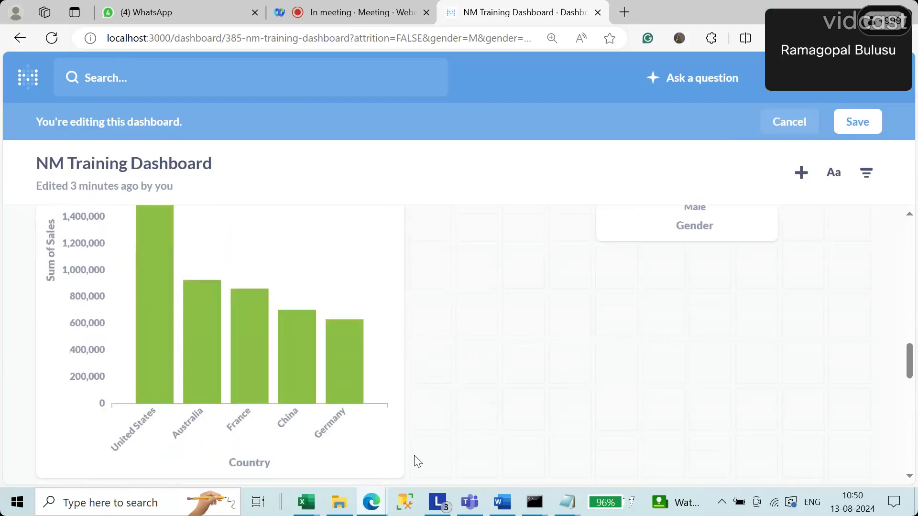
left_click_drag(399, 330, 454, 239)
scroll(473, 292, "up", 5)
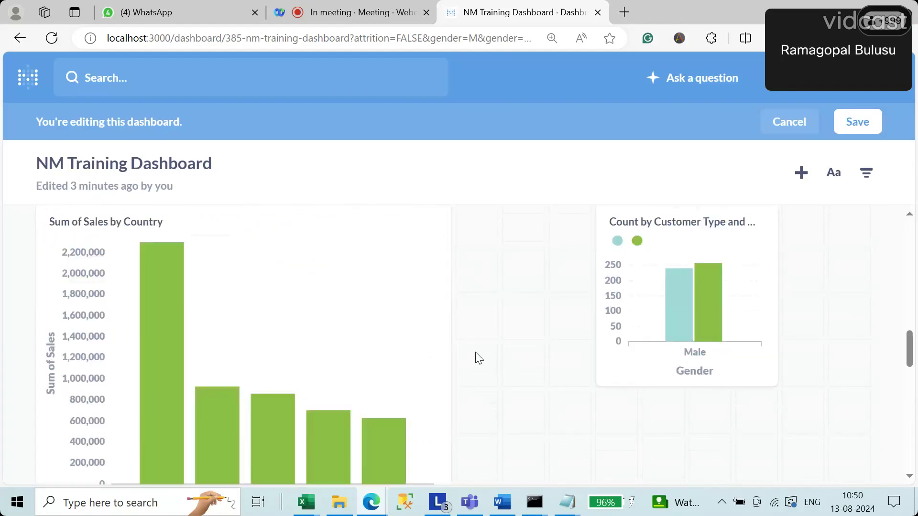
scroll(468, 269, "down", 5)
left_click_drag(448, 239, 451, 203)
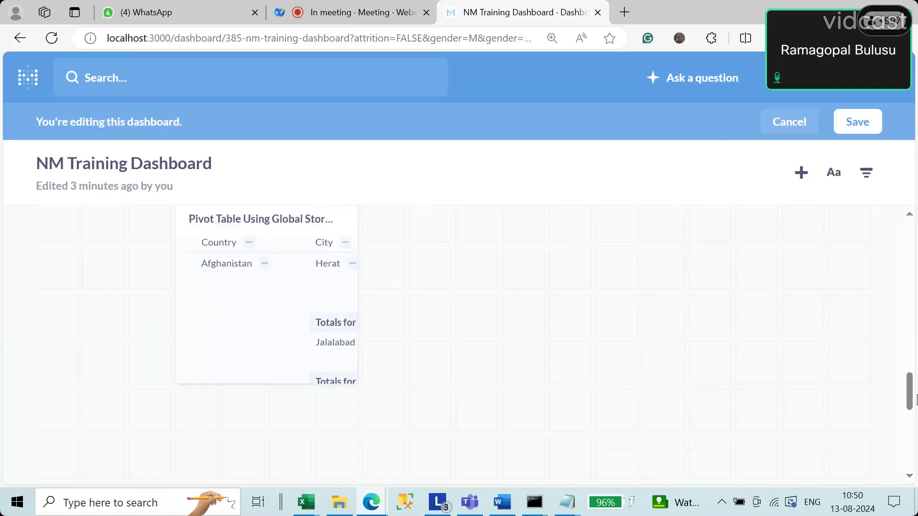
left_click_drag(912, 401, 911, 361)
left_click_drag(727, 334, 583, 335)
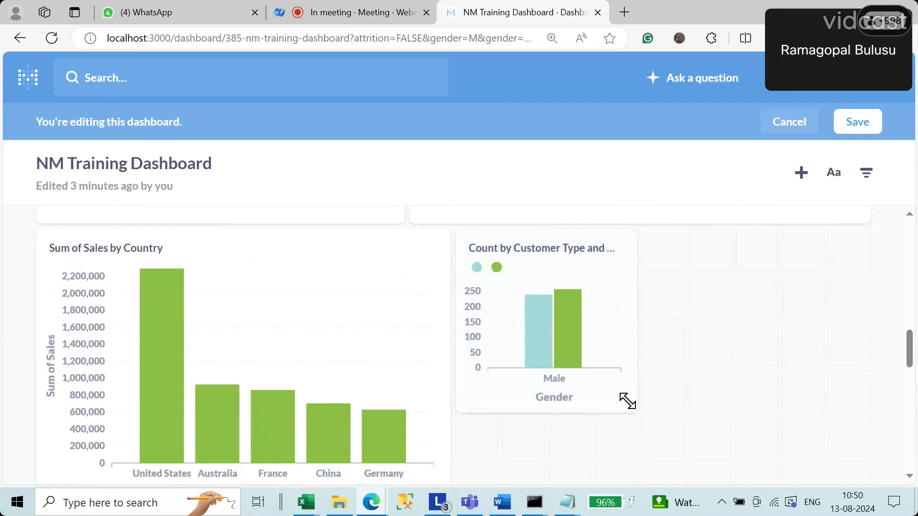
left_click_drag(628, 405, 858, 459)
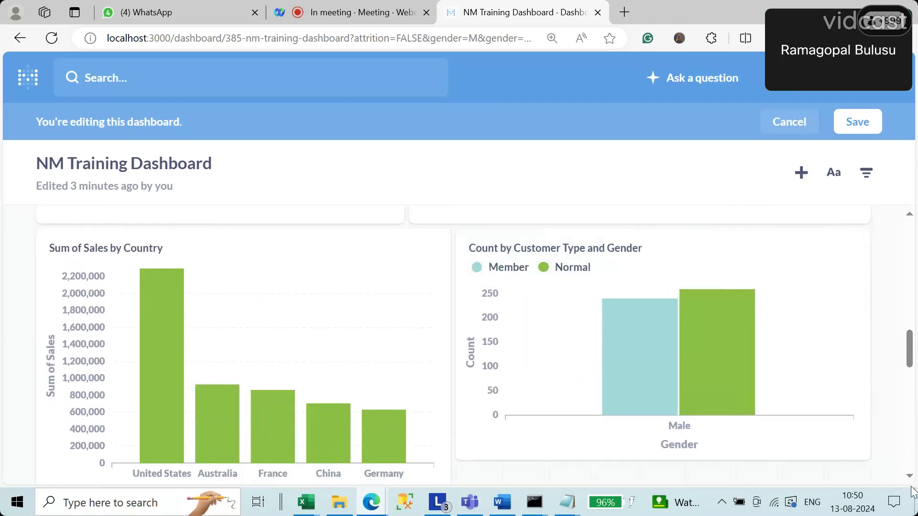
scroll(909, 485, "down", 3)
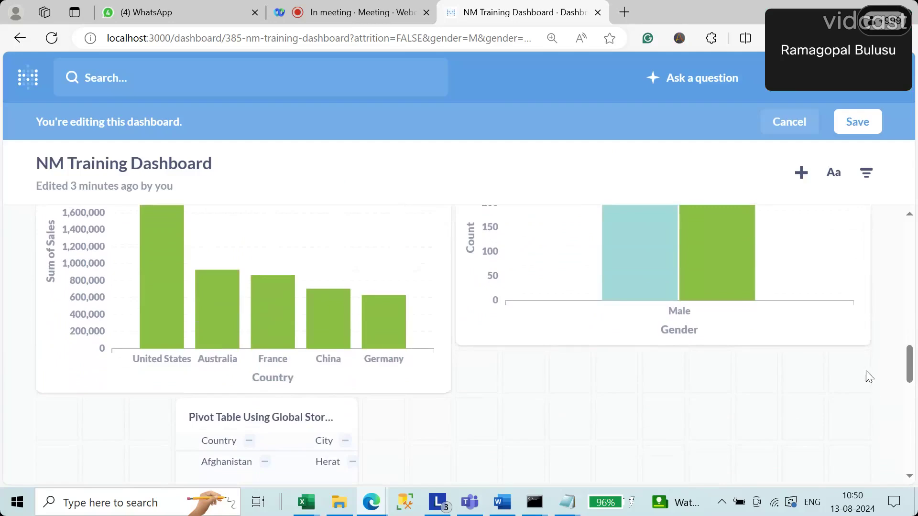
left_click_drag(863, 344, 874, 401)
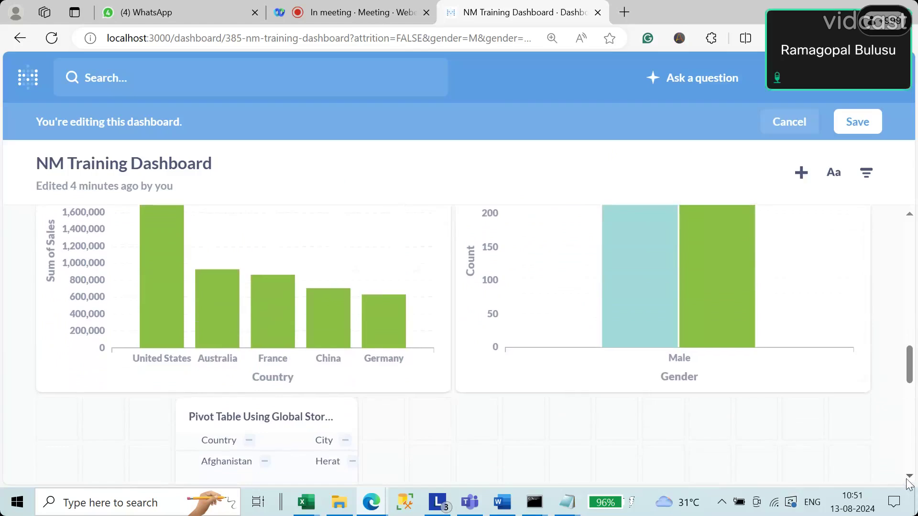
scroll(290, 419, "down", 2)
left_click_drag(290, 418, 152, 424)
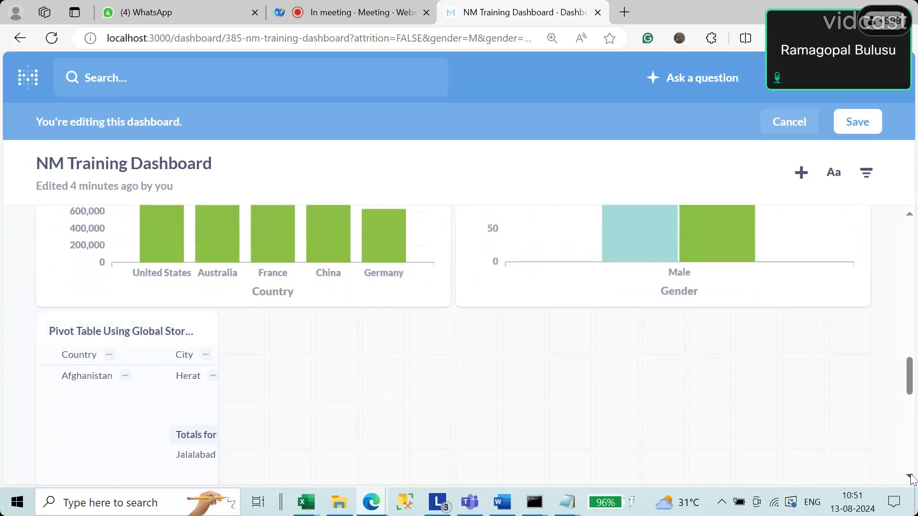
scroll(209, 448, "down", 1)
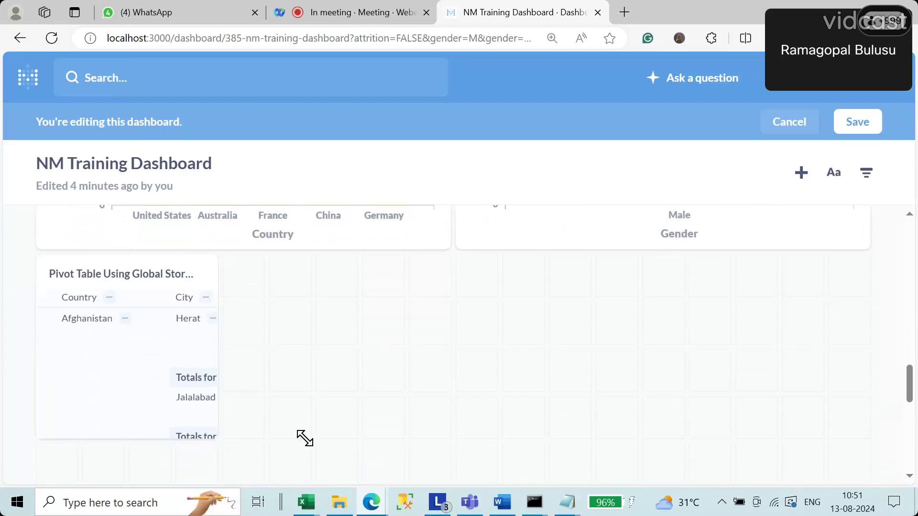
left_click_drag(504, 434, 870, 416)
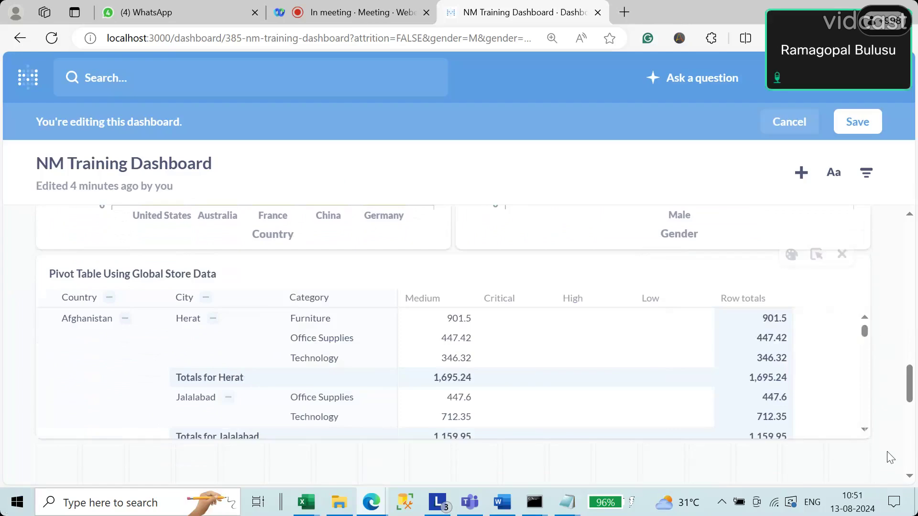
scroll(885, 311, "down", 1)
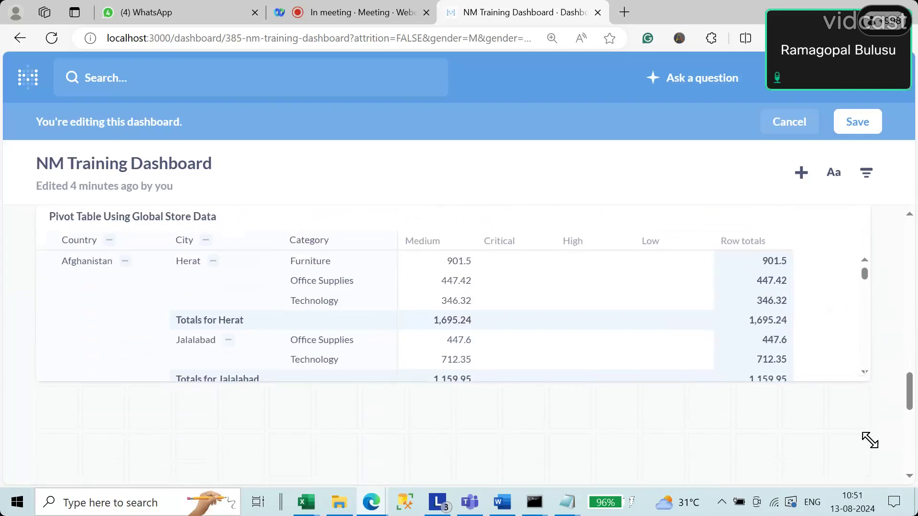
left_click_drag(870, 440, 872, 480)
left_click(909, 451)
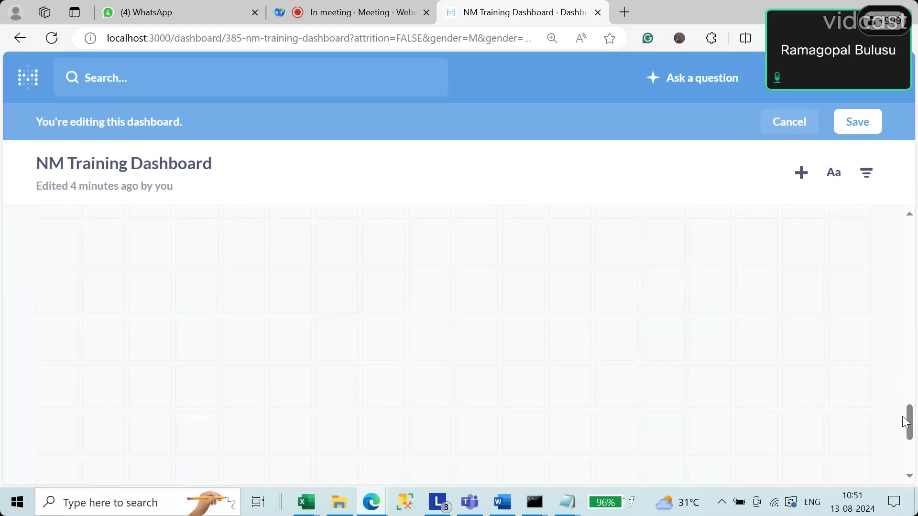
scroll(912, 422, "up", 4)
scroll(885, 359, "down", 1)
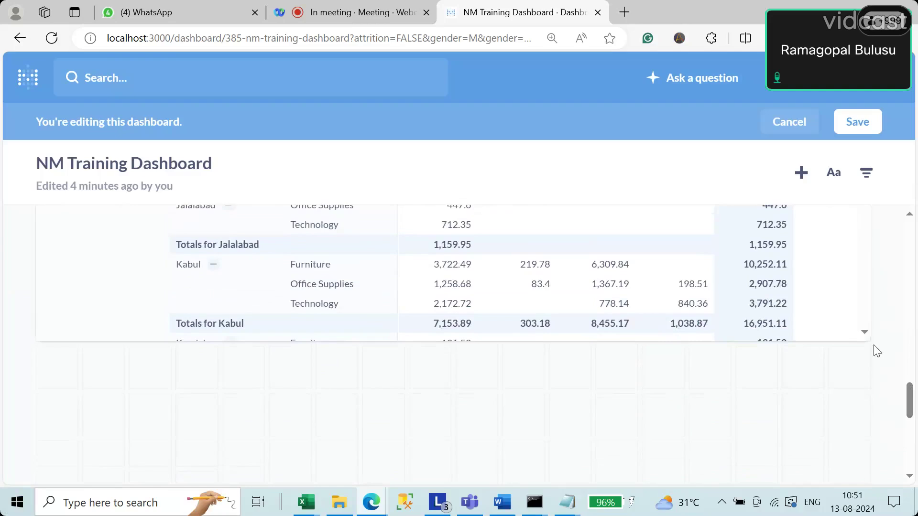
left_click_drag(877, 410, 887, 463)
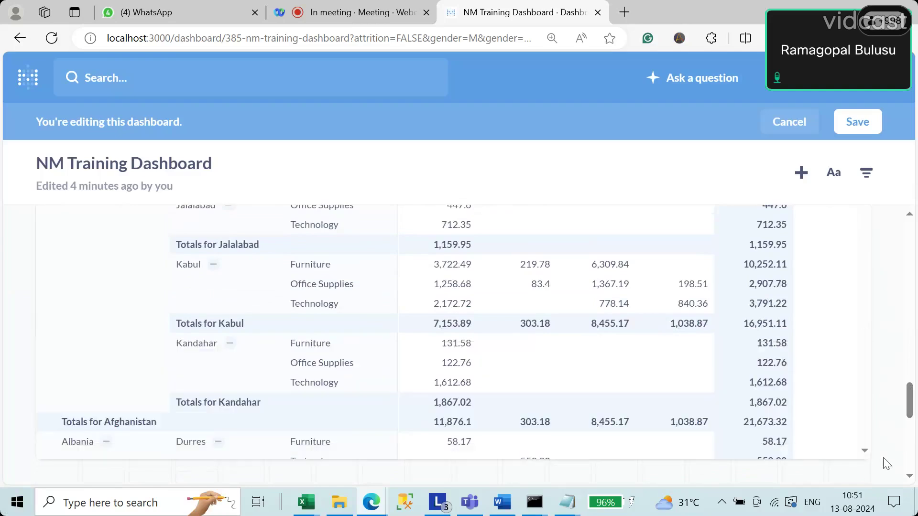
scroll(477, 378, "up", 10)
scroll(577, 381, "down", 4)
scroll(768, 360, "down", 5)
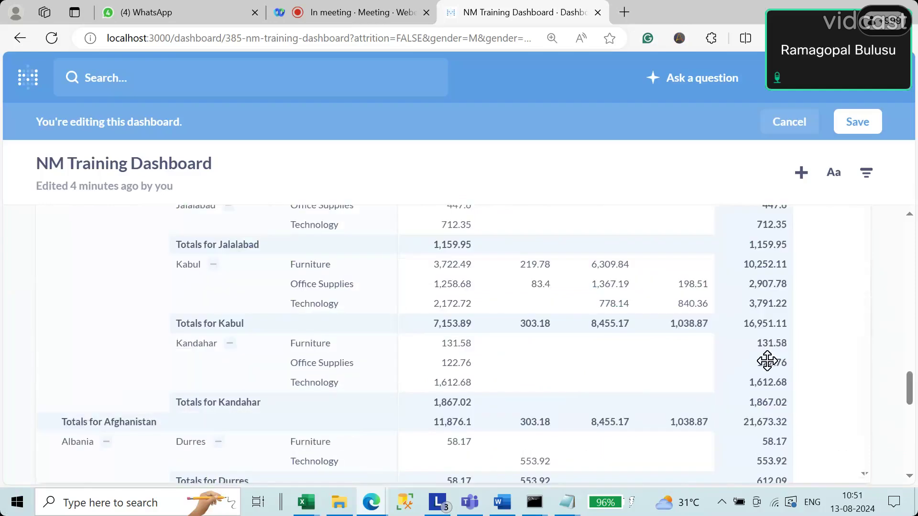
scroll(757, 373, "up", 5)
scroll(757, 370, "up", 5)
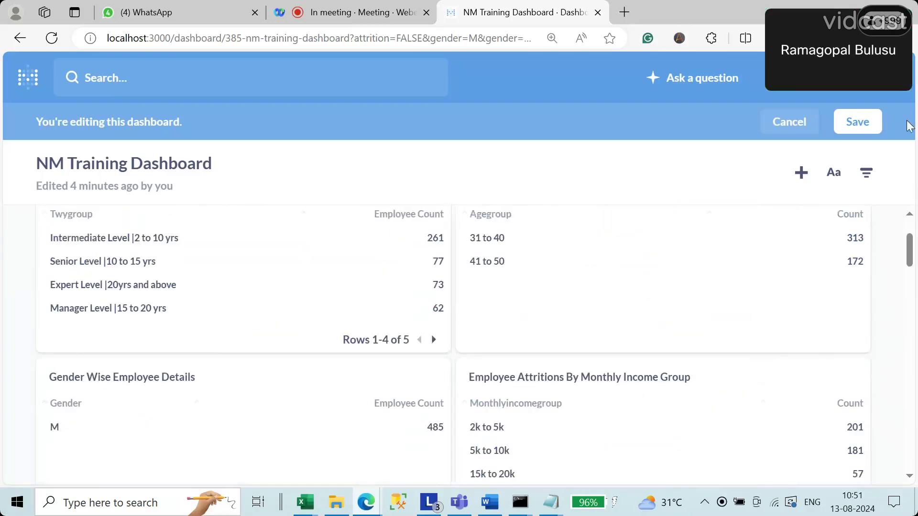
Save the rearranged layout and scroll through the finished NM Training Dashboard
left_click(863, 127)
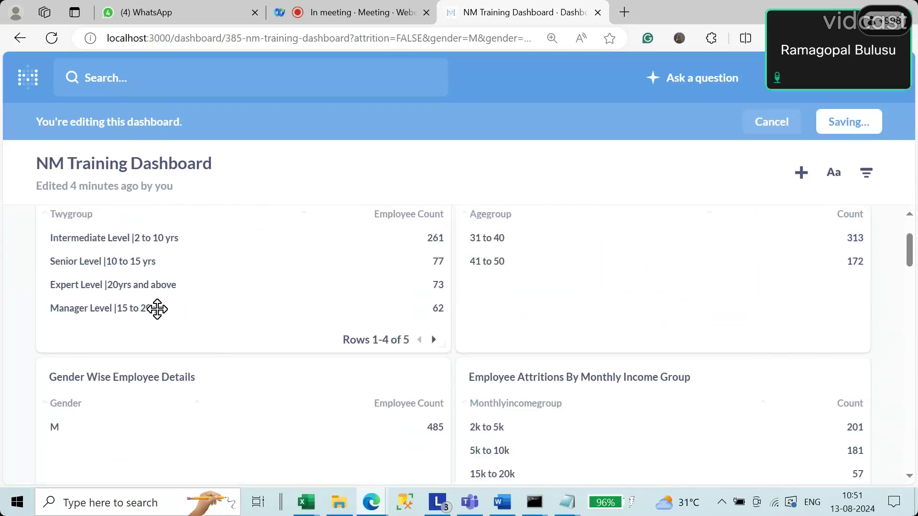
scroll(3, 466, "up", 2)
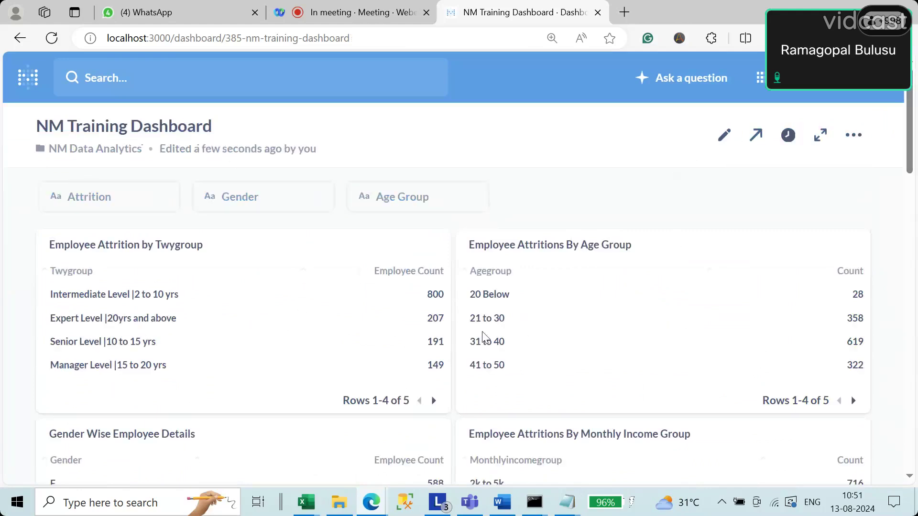
scroll(482, 336, "down", 20)
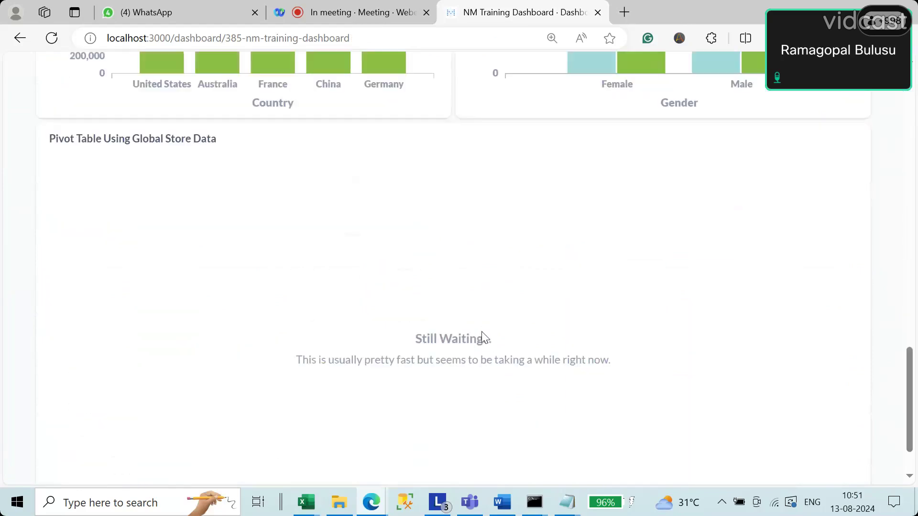
scroll(482, 332, "up", 20)
scroll(482, 336, "down", 6)
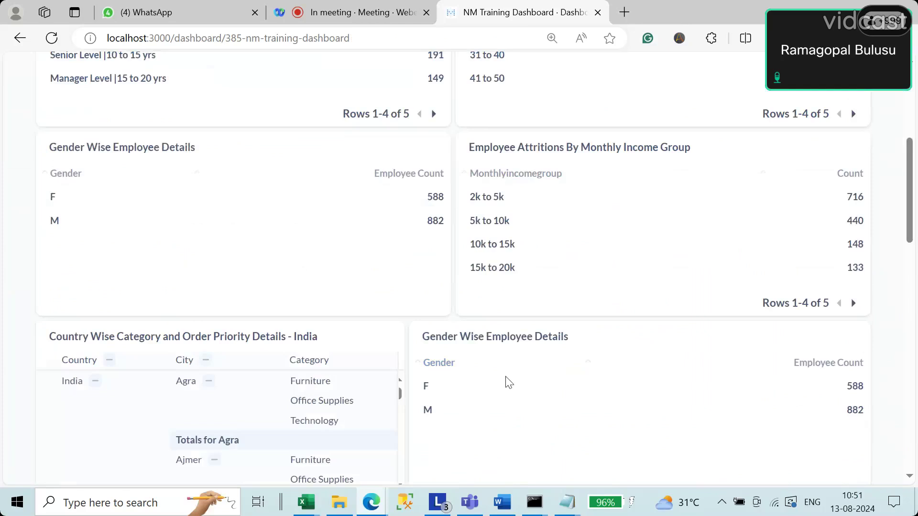
scroll(582, 314, "up", 6)
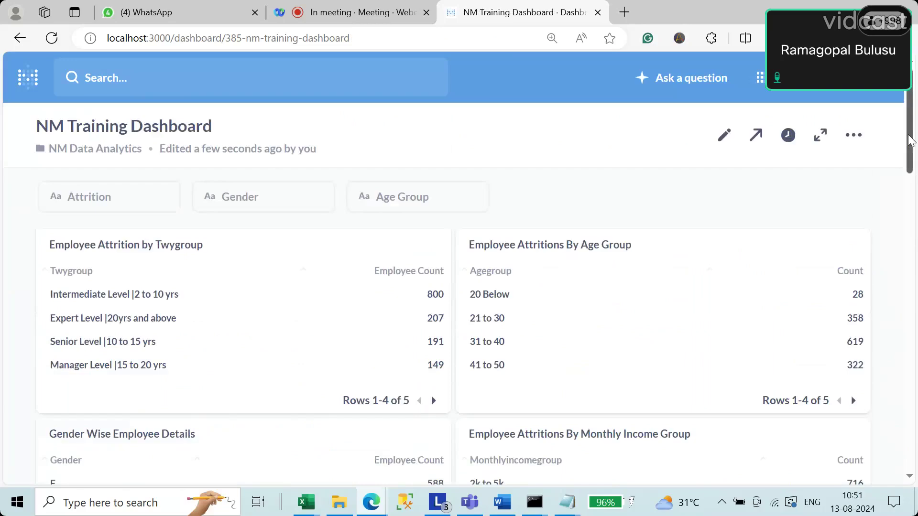
scroll(911, 160, "down", 2)
scroll(912, 161, "down", 3)
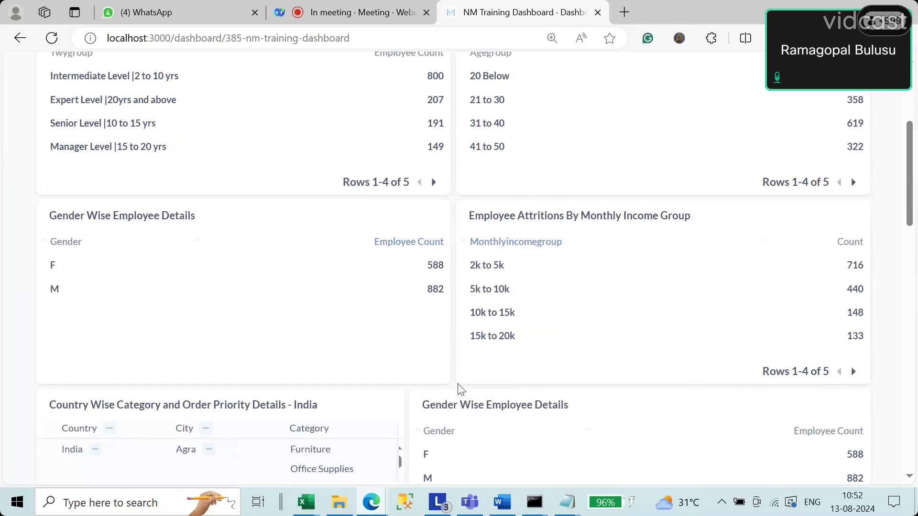
scroll(368, 369, "down", 5)
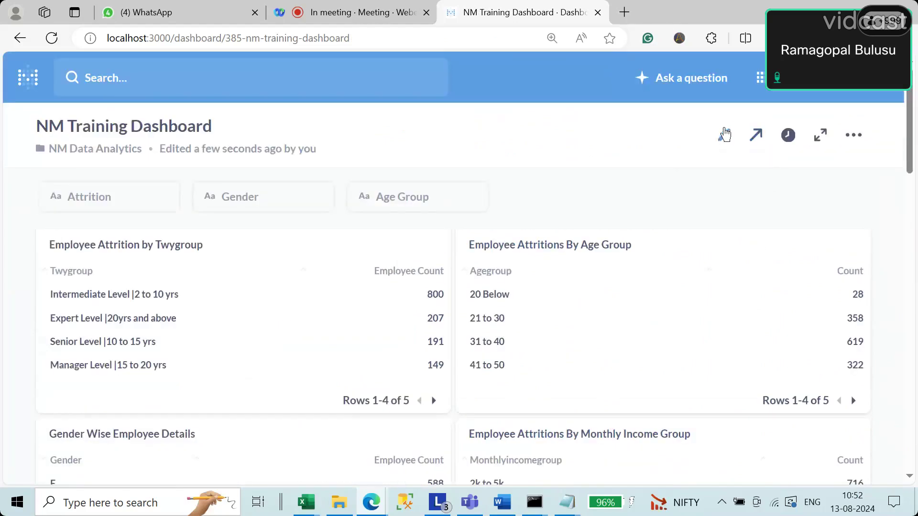
Widen the India country-wise pivot and place a smaller Gender Wise Employee Details card beside it
left_click_drag(913, 124, 914, 224)
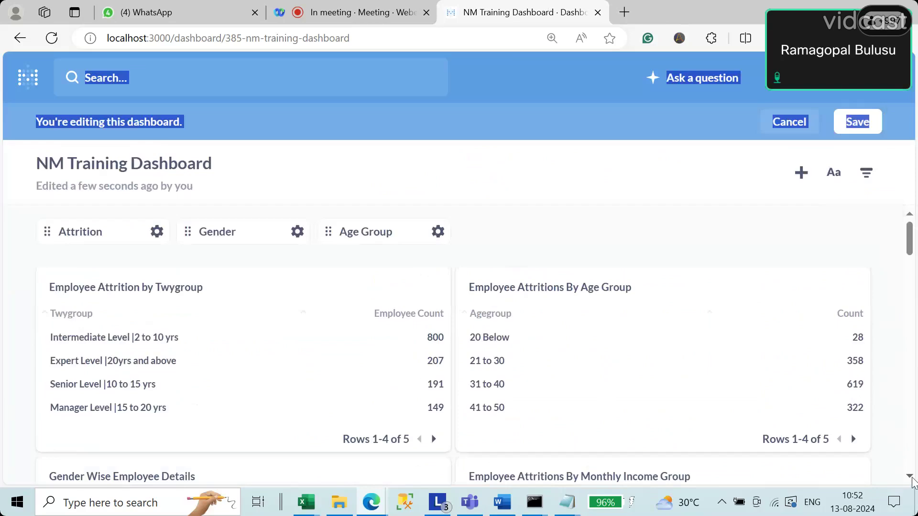
scroll(913, 482, "down", 5)
scroll(913, 482, "down", 2)
left_click(406, 396)
left_click_drag(407, 396, 651, 452)
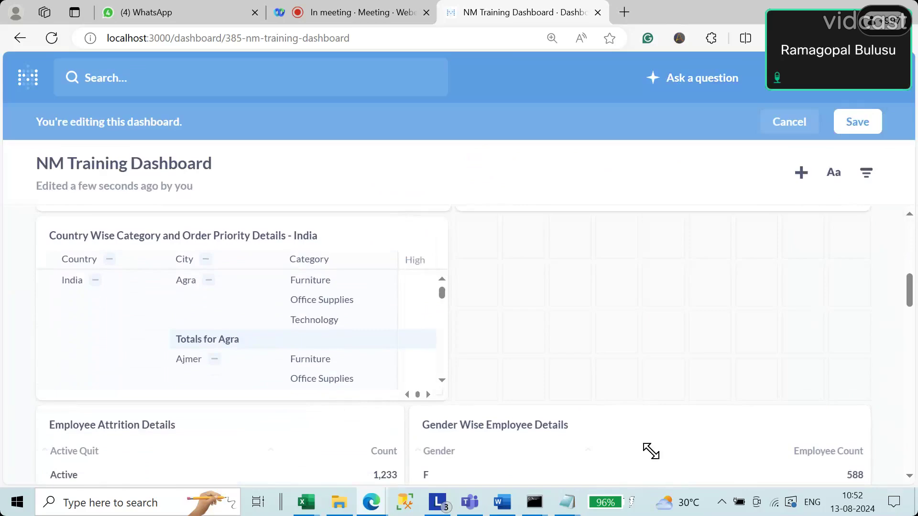
scroll(807, 442, "down", 5)
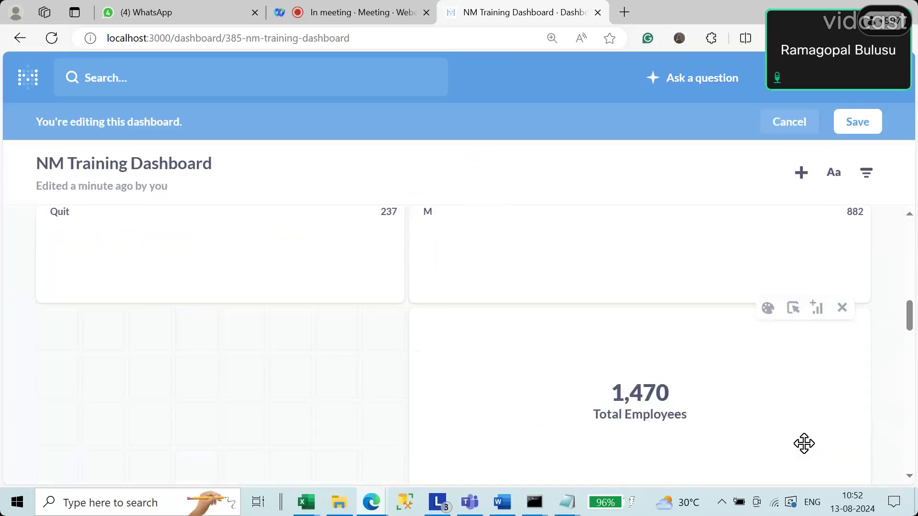
left_click_drag(868, 294, 840, 277)
scroll(836, 277, "up", 5)
left_click_drag(628, 416, 674, 224)
Make Employee Attrition Details and Total Employees equal-sized side by side
scroll(434, 416, "down", 6)
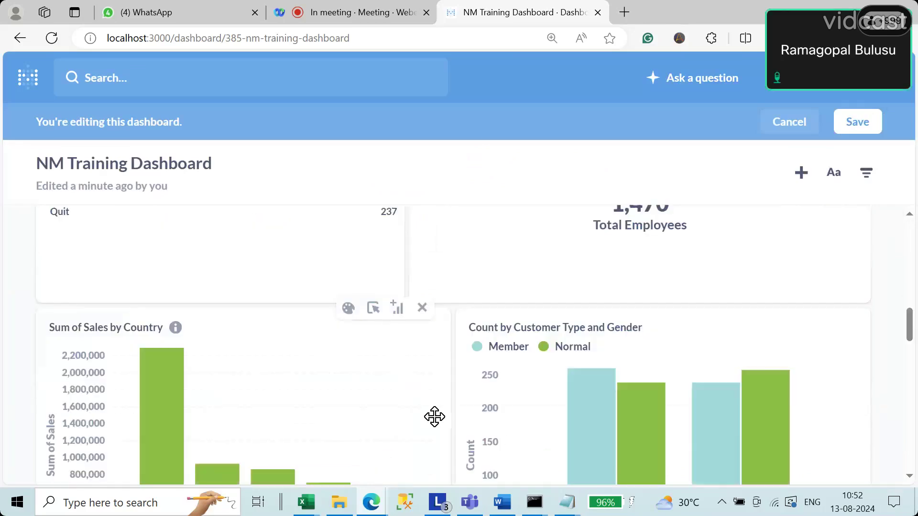
left_click_drag(862, 295, 817, 290)
left_click_drag(660, 288, 709, 289)
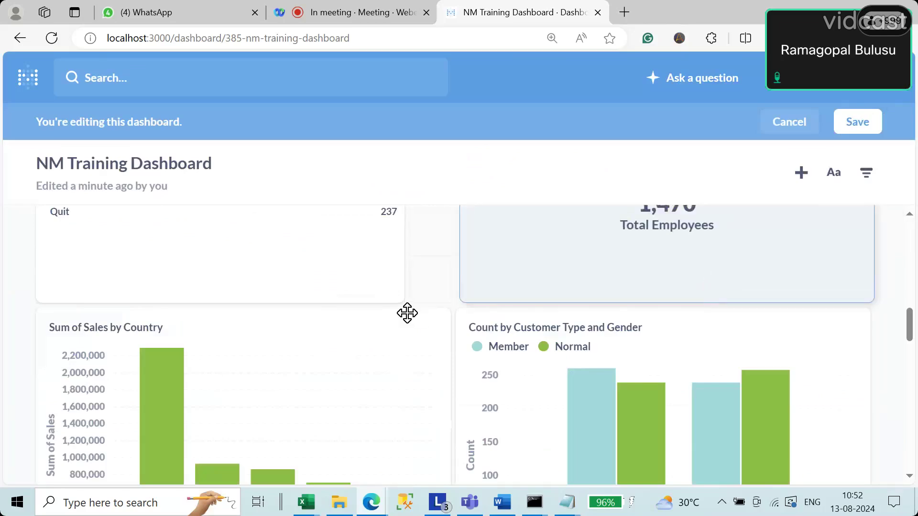
left_click_drag(407, 299, 439, 300)
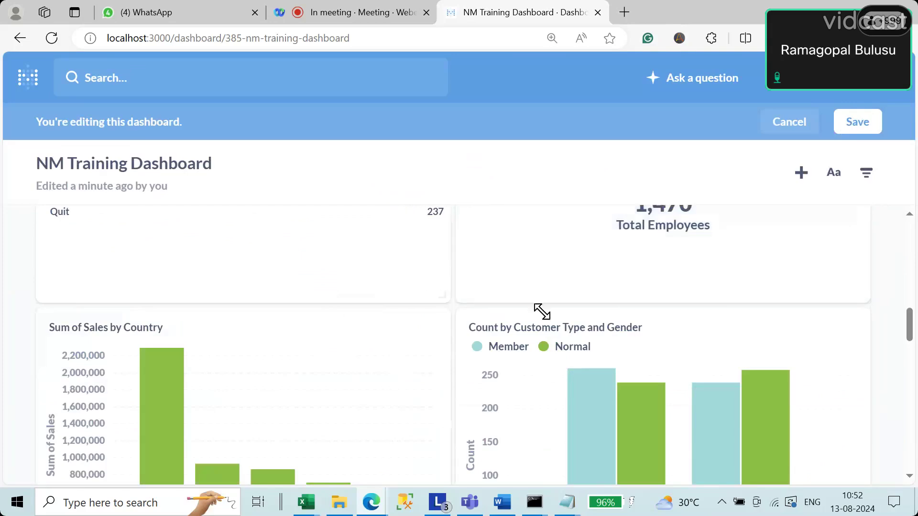
Review the rearranged cards and save the dashboard layout
scroll(551, 315, "up", 5)
scroll(555, 316, "up", 2)
scroll(556, 317, "down", 15)
scroll(556, 316, "down", 3)
scroll(555, 320, "up", 10)
scroll(544, 322, "down", 8)
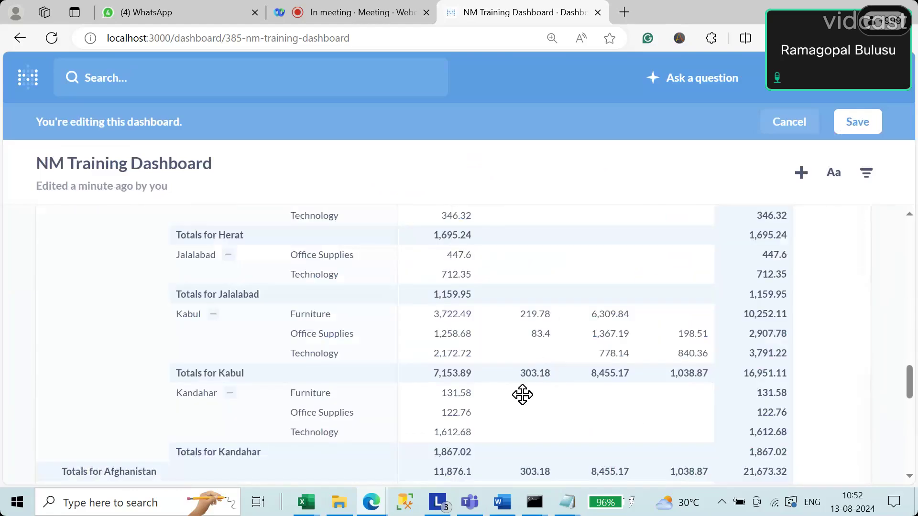
scroll(526, 387, "up", 4)
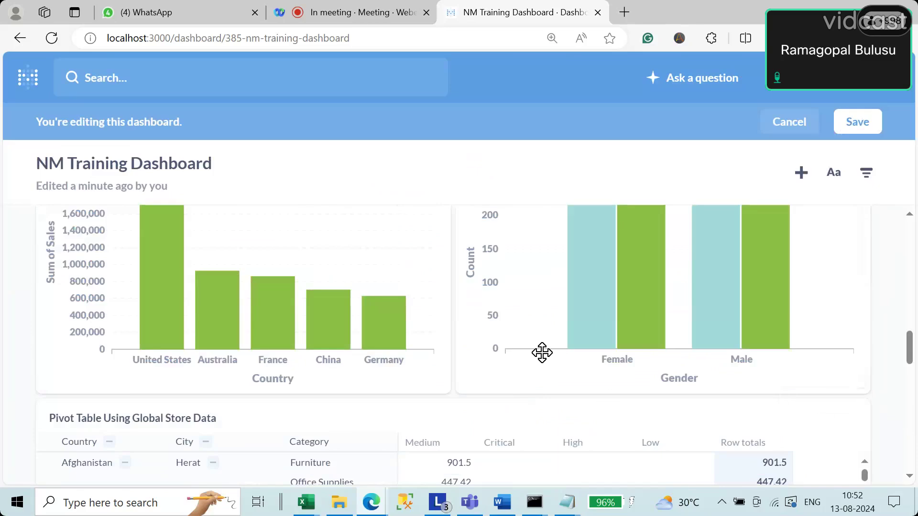
scroll(541, 352, "down", 5)
scroll(497, 308, "up", 15)
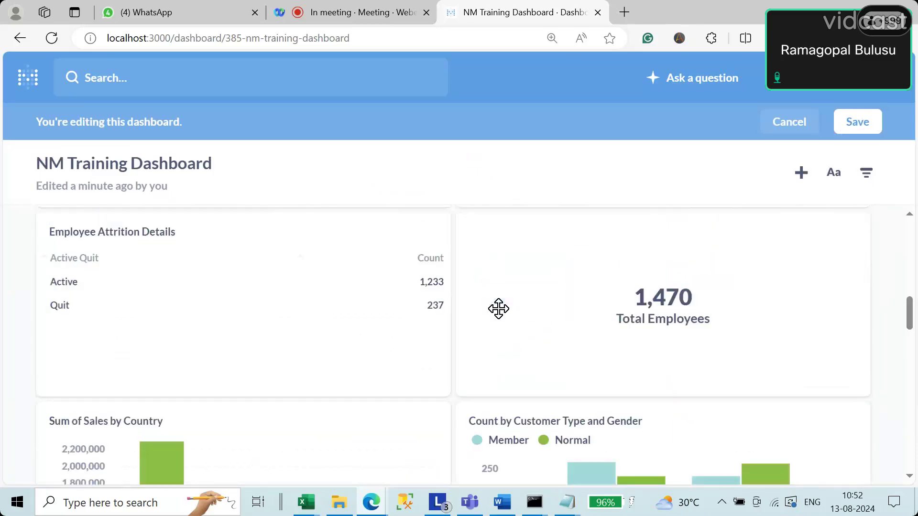
left_click(865, 124)
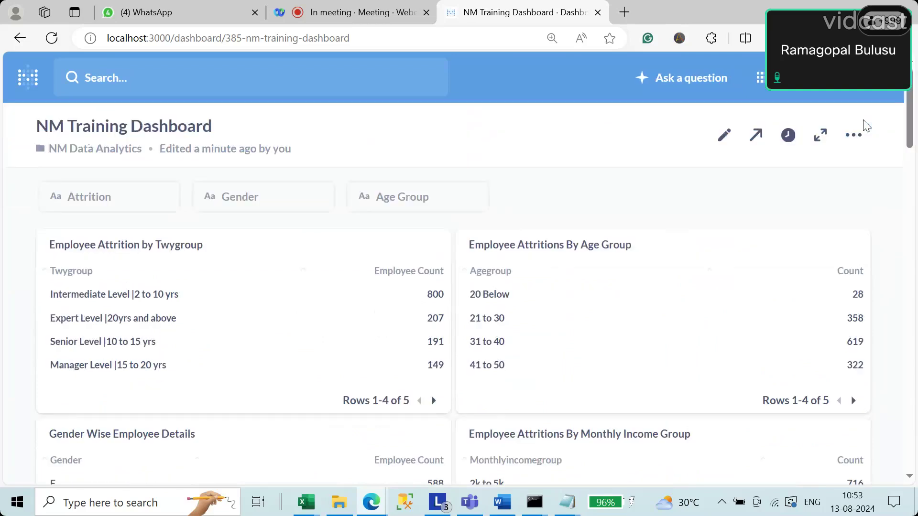
Add a text card reading 'Employee Attrition Report' to the dashboard
left_click(724, 137)
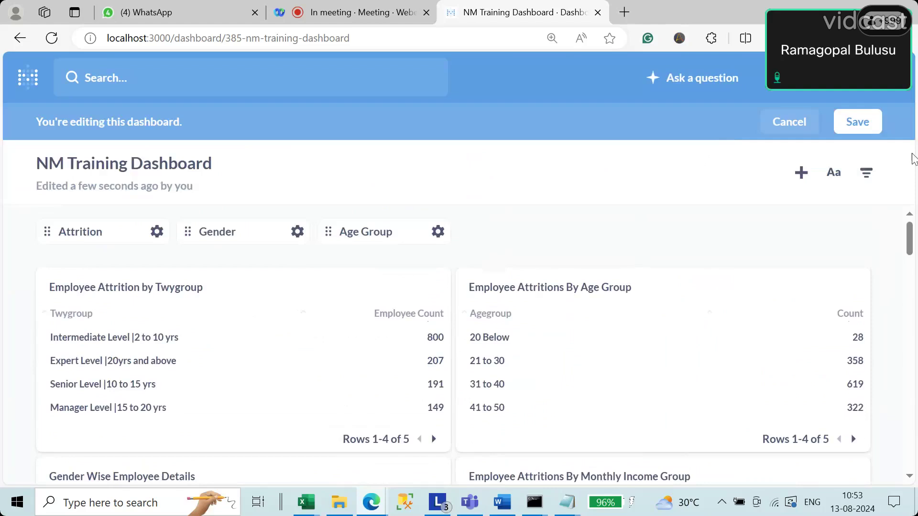
left_click(838, 179)
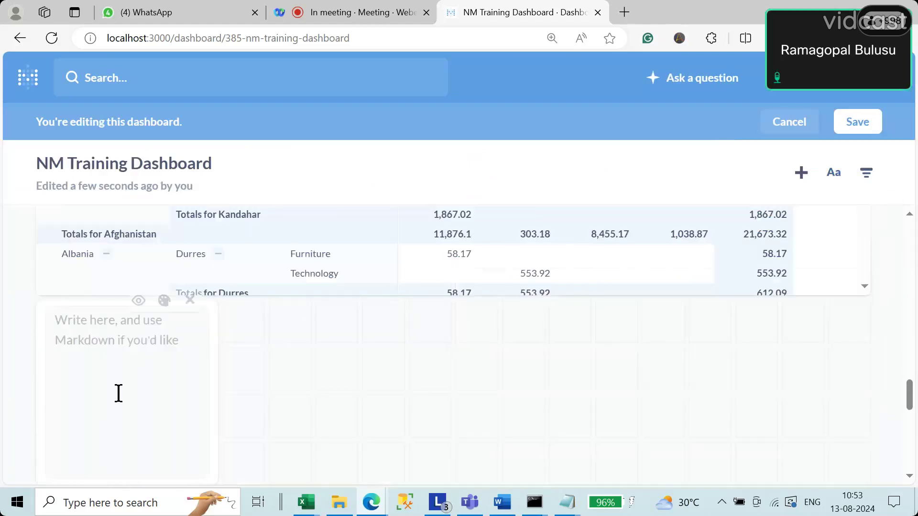
left_click(93, 367)
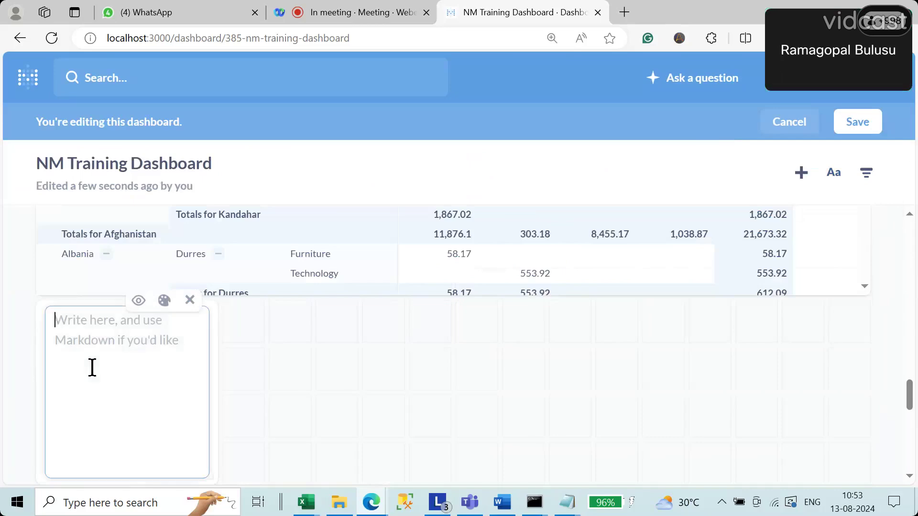
type("##")
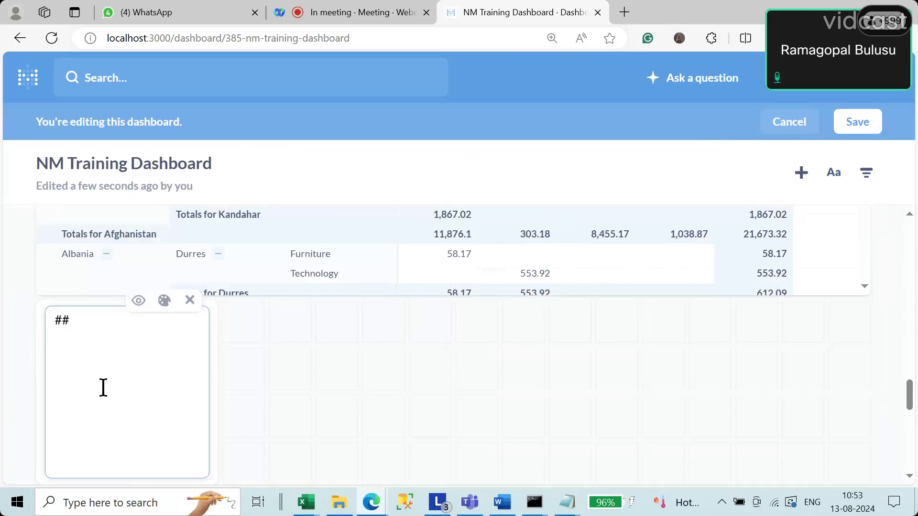
key("BackSpace")
key("BackSpace")
type("Employee")
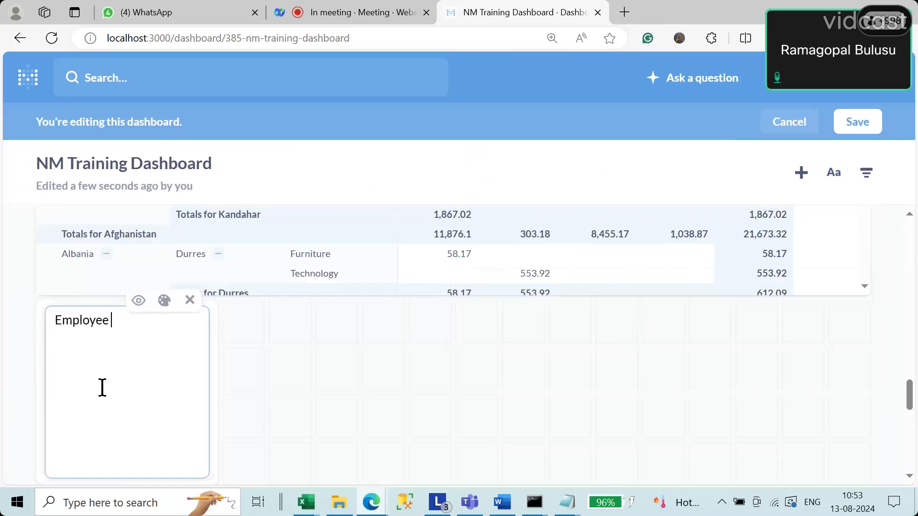
type("Attrition Report")
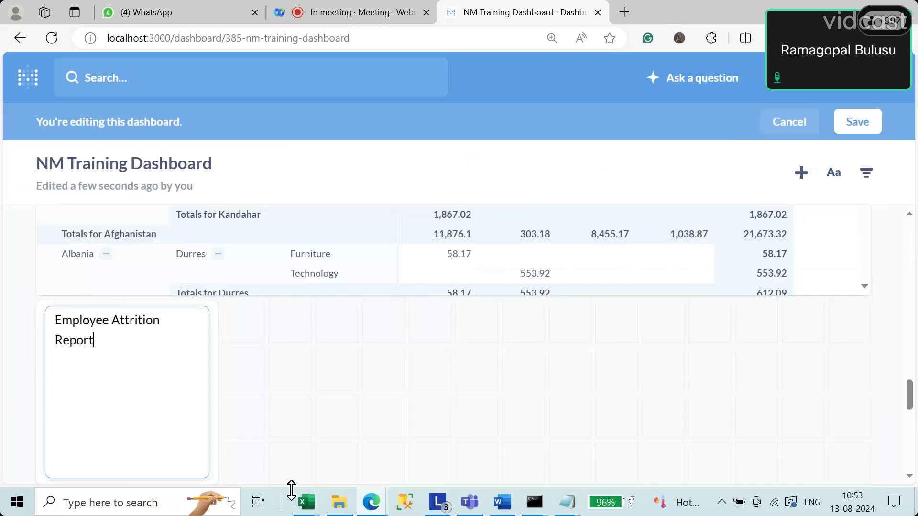
Prefix the text with '##', stretch the card to full dashboard width, and save
left_click_drag(205, 480, 410, 351)
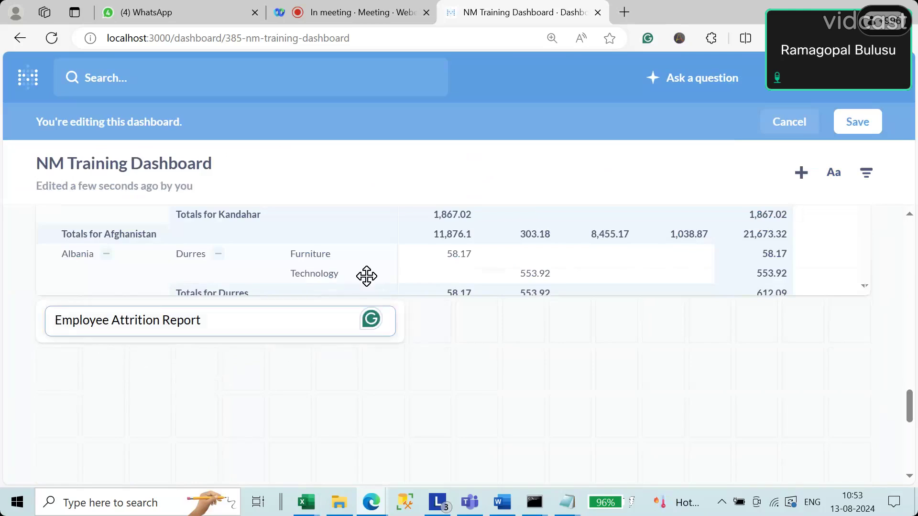
type("##")
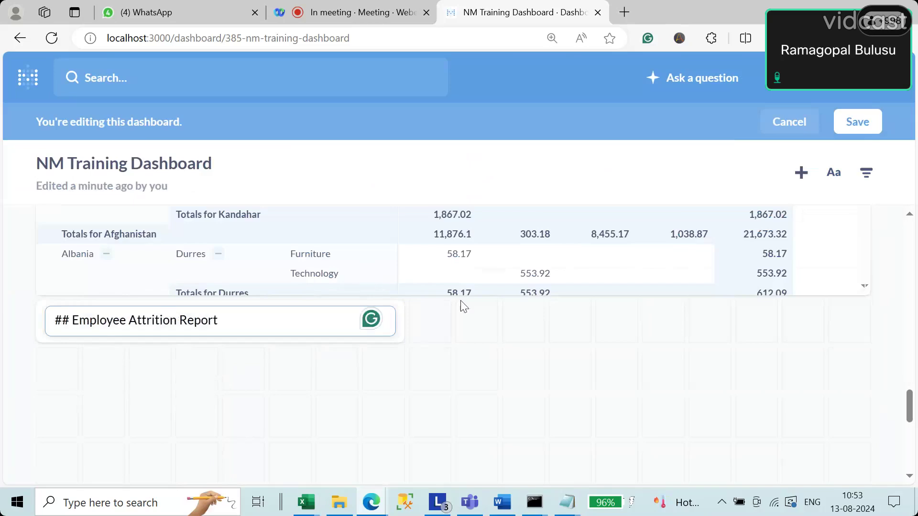
left_click_drag(395, 333, 859, 430)
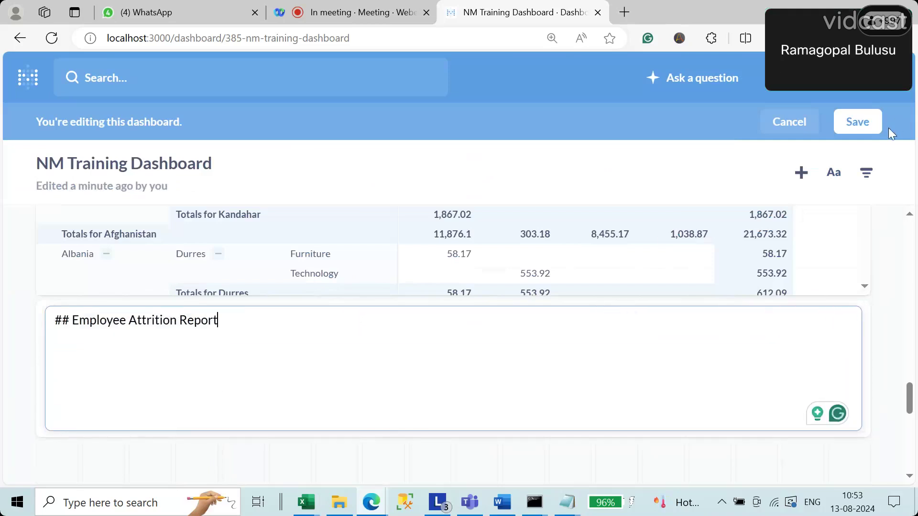
left_click(860, 123)
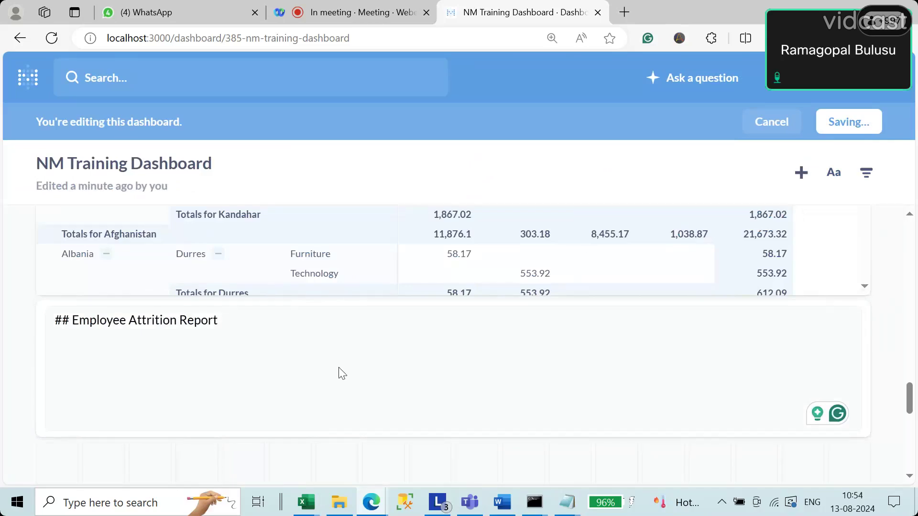
scroll(434, 370, "down", 15)
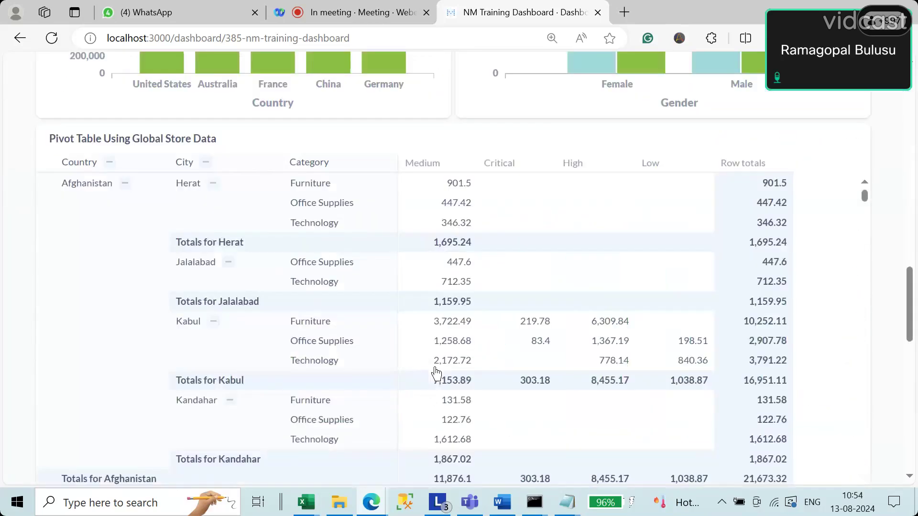
Delete the '##' heading marks from the Employee Attrition Report card
scroll(436, 373, "down", 4)
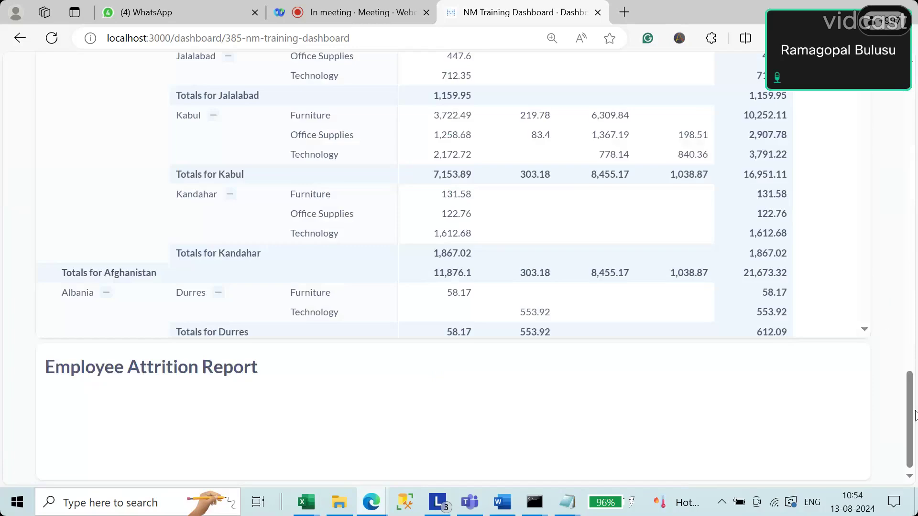
left_click_drag(914, 416, 913, 303)
scroll(617, 287, "down", 5)
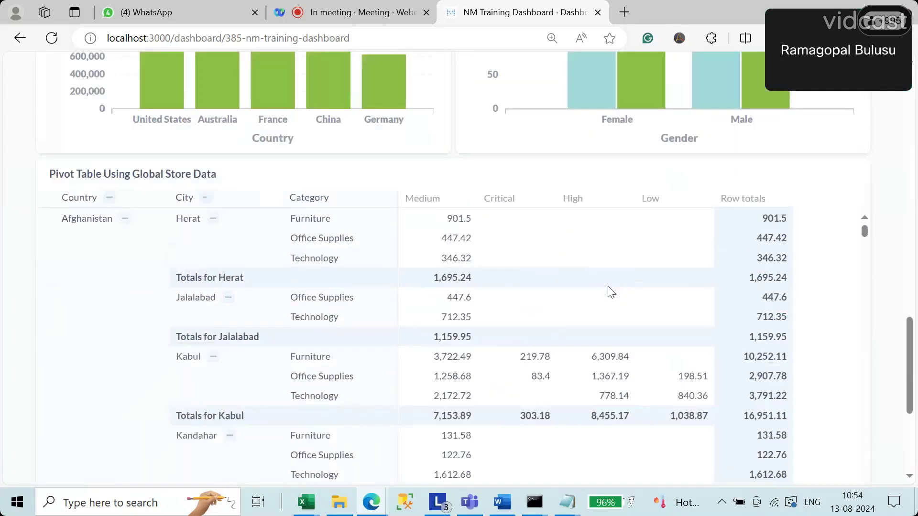
scroll(612, 292, "up", 20)
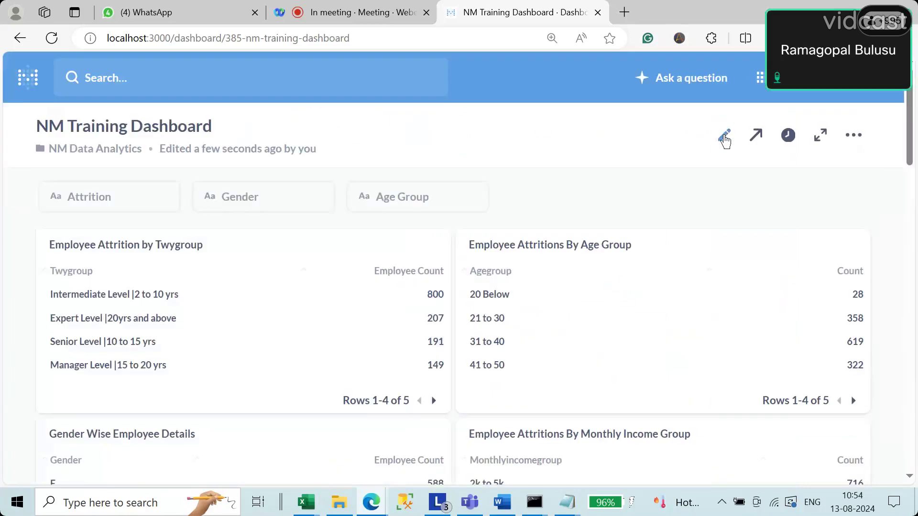
scroll(357, 324, "down", 15)
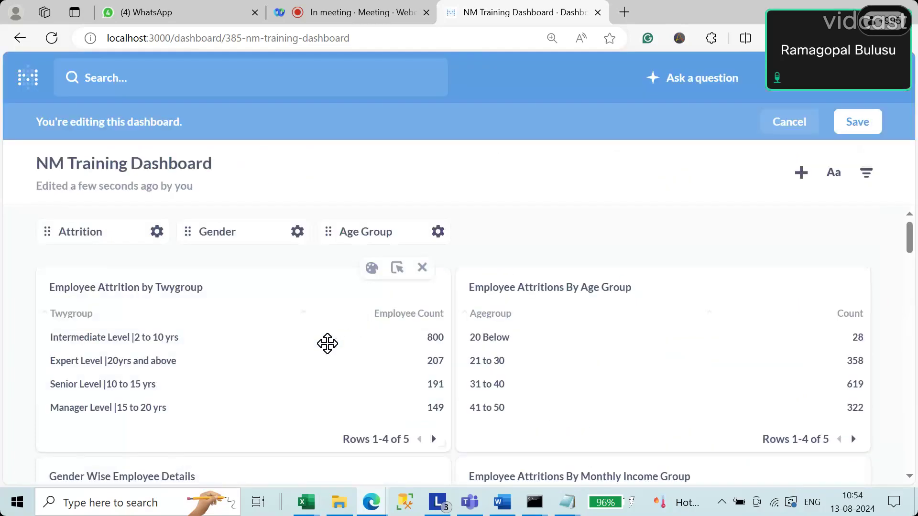
scroll(297, 360, "down", 20)
scroll(392, 285, "down", 5)
scroll(67, 327, "up", 3)
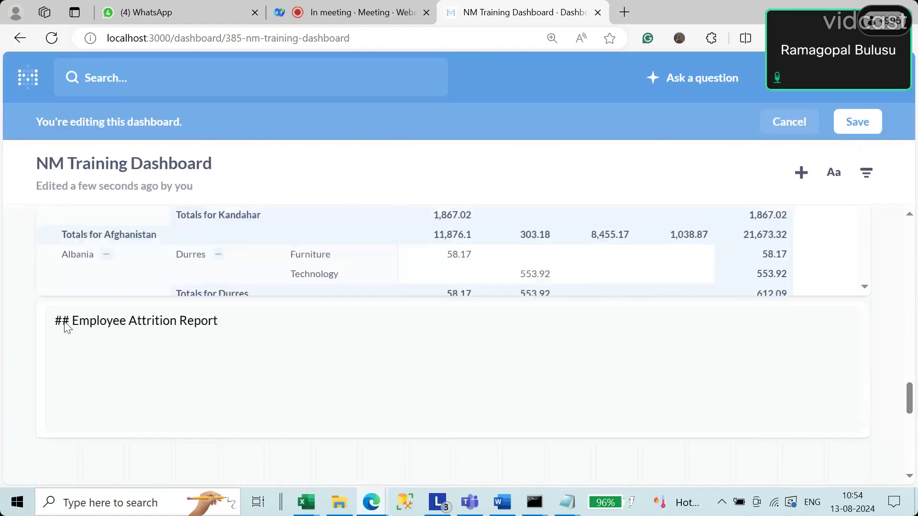
left_click(65, 335)
left_click(73, 321)
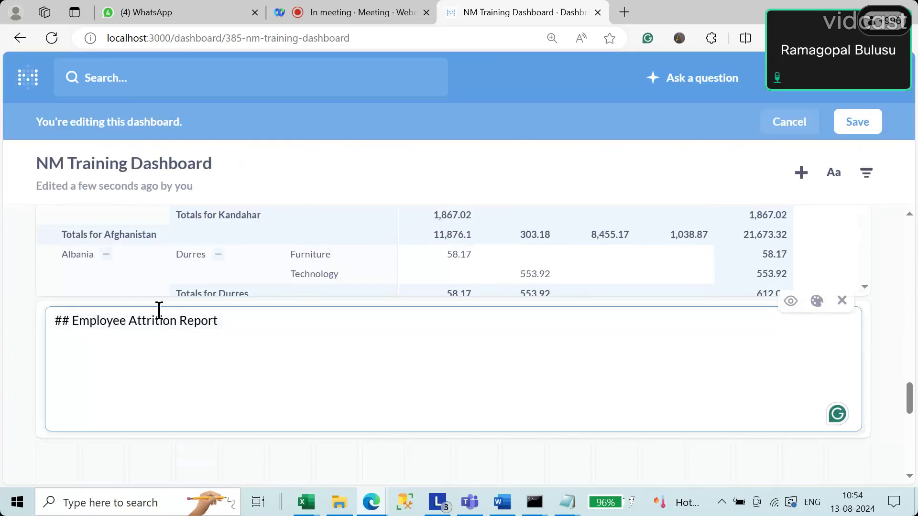
key("BackSpace")
key("BackSpace")
key("BackSpace")
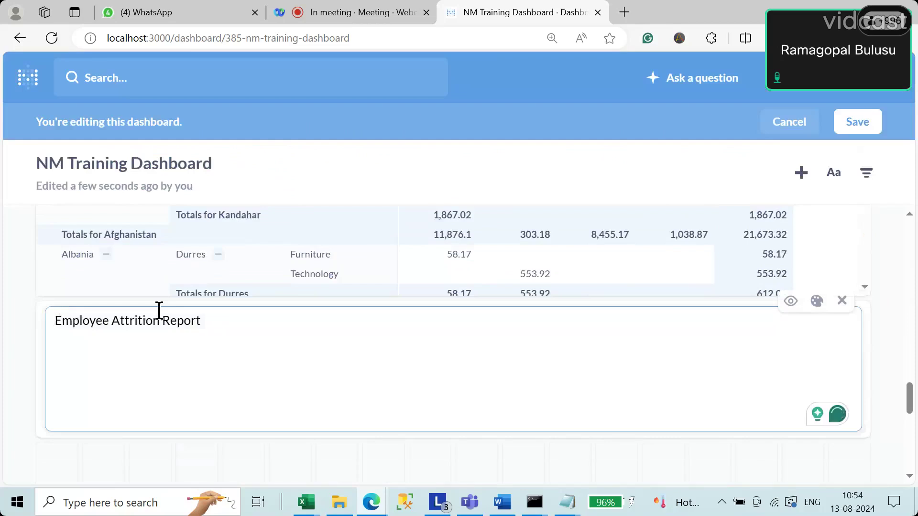
Save the dashboard with the plain-text report card and review the layout
left_click(865, 122)
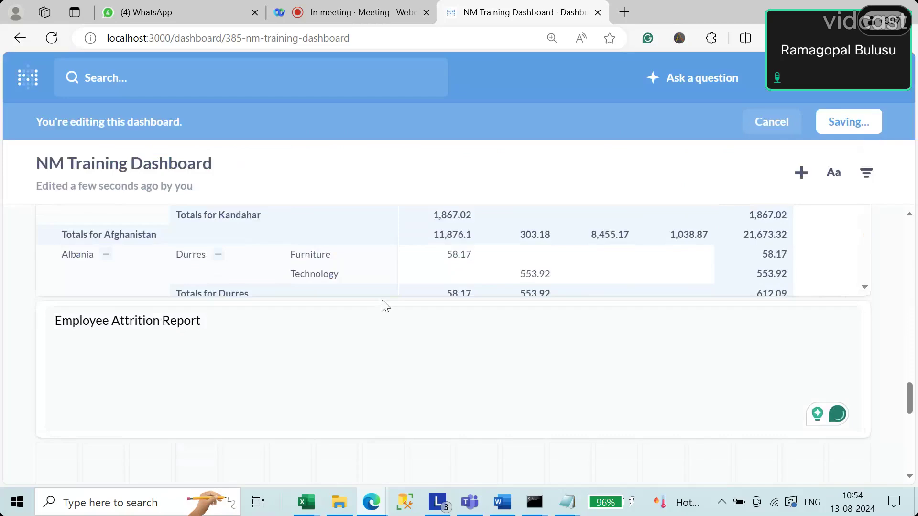
scroll(340, 355, "down", 15)
scroll(169, 310, "up", 2)
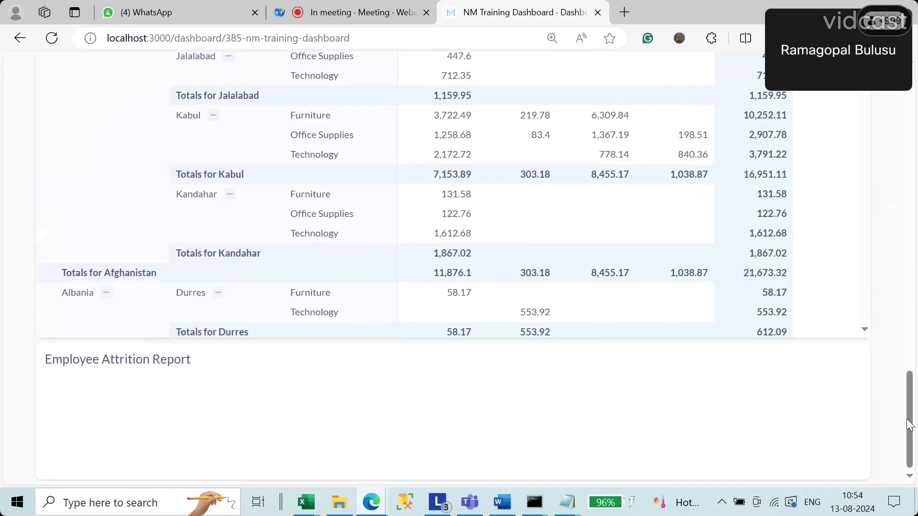
left_click_drag(909, 425, 909, 407)
scroll(689, 389, "down", 10)
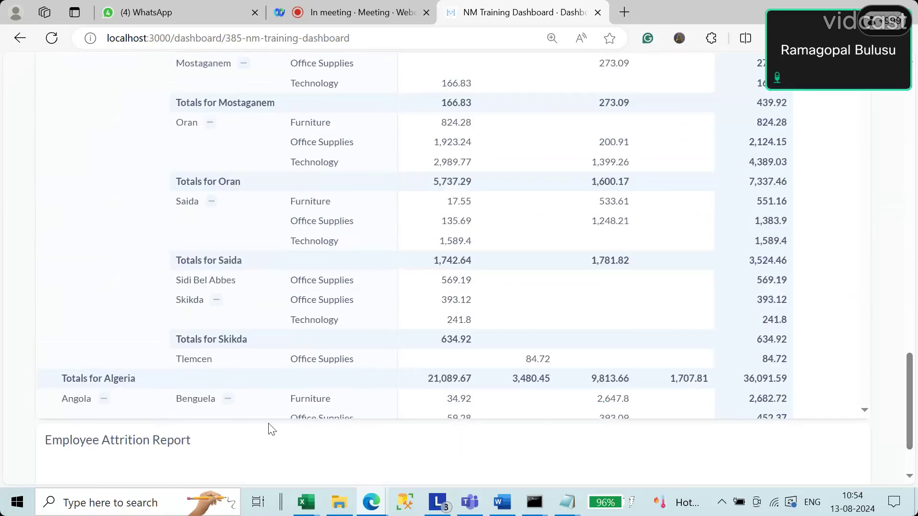
scroll(239, 454, "down", 2)
scroll(469, 324, "up", 10)
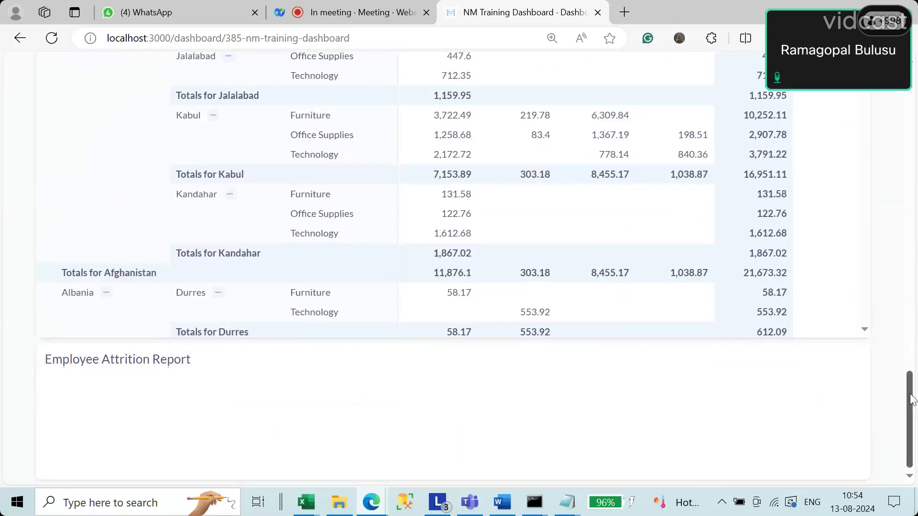
left_click_drag(910, 399, 910, 117)
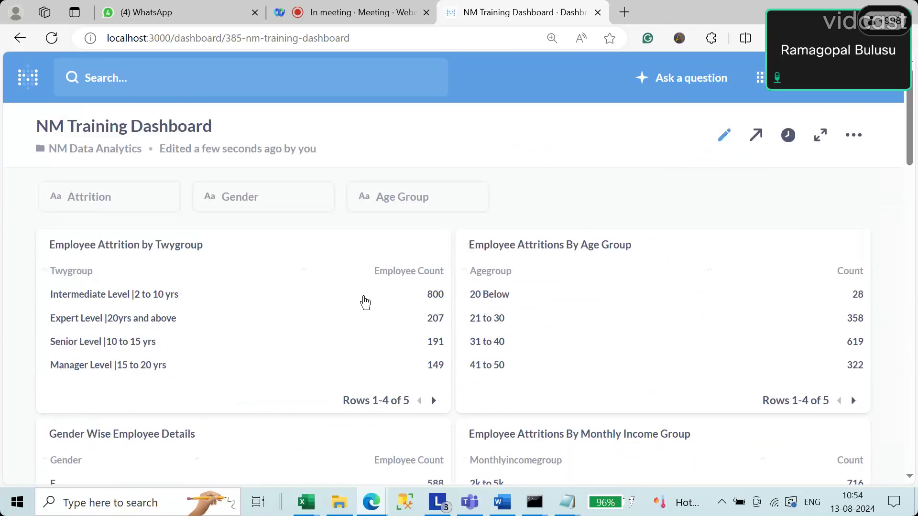
scroll(567, 320, "down", 10)
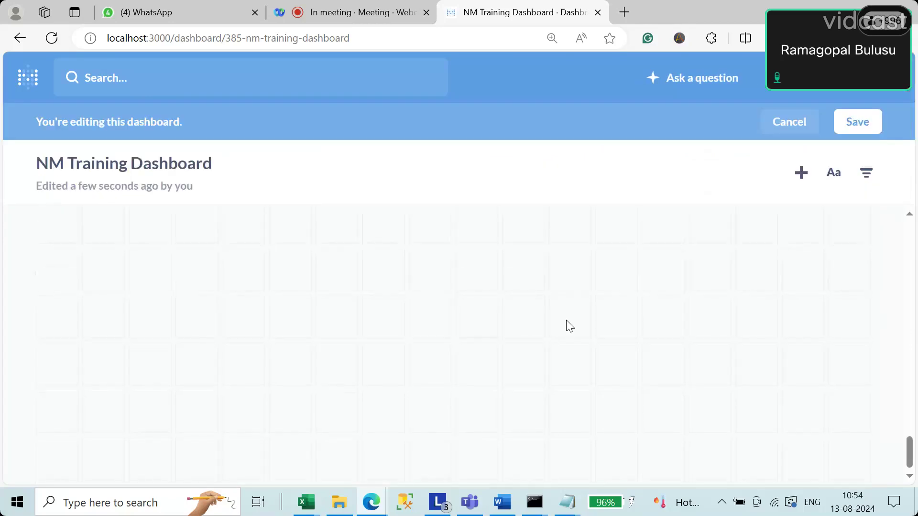
scroll(530, 323, "up", 6)
scroll(459, 328, "down", 4)
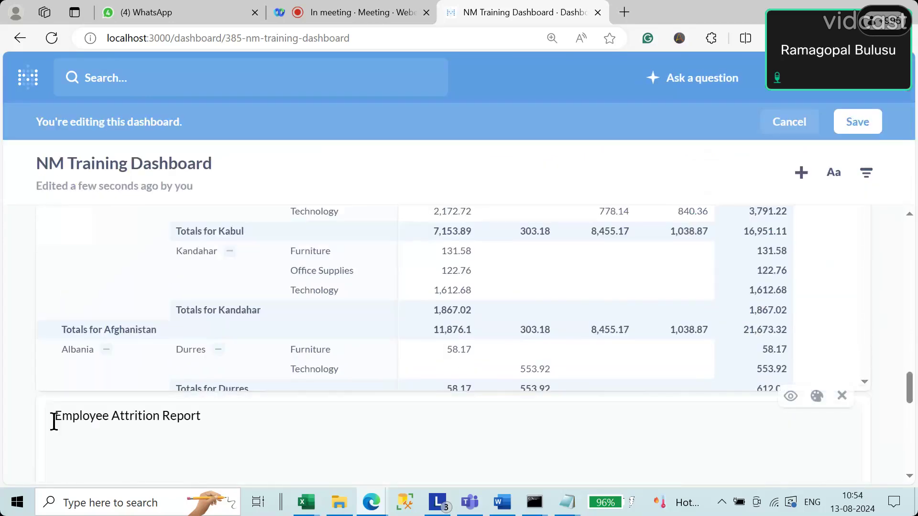
Restore the '##' heading marks before 'Employee Attrition Report'
left_click(54, 418)
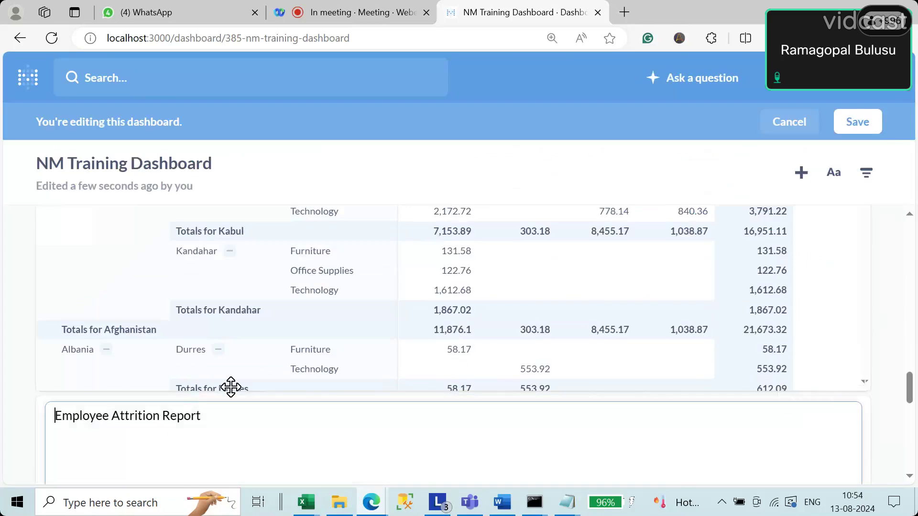
type("##")
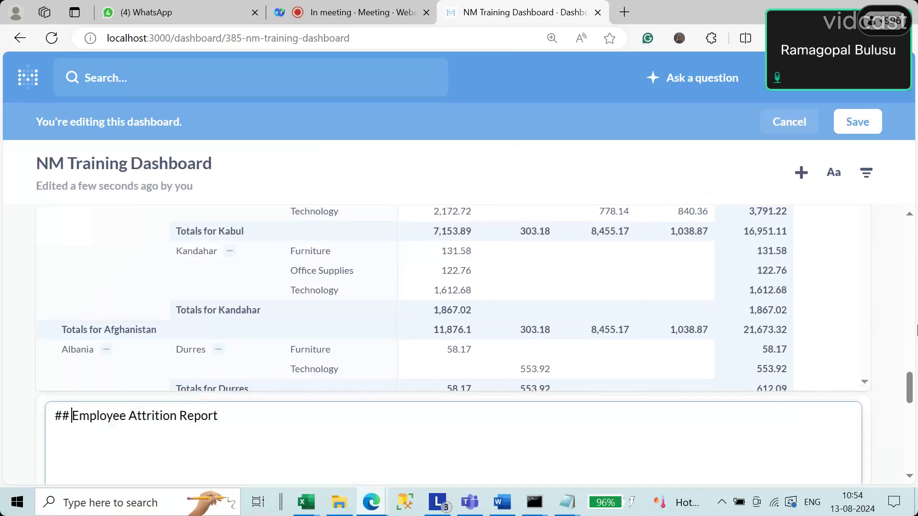
left_click_drag(910, 392, 909, 410)
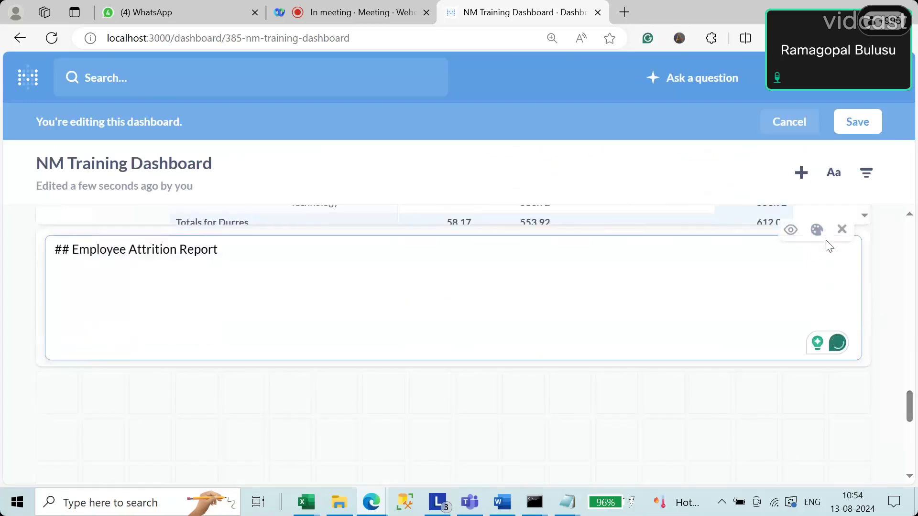
Align the card text Middle and Center, leaving the card background on
left_click(816, 230)
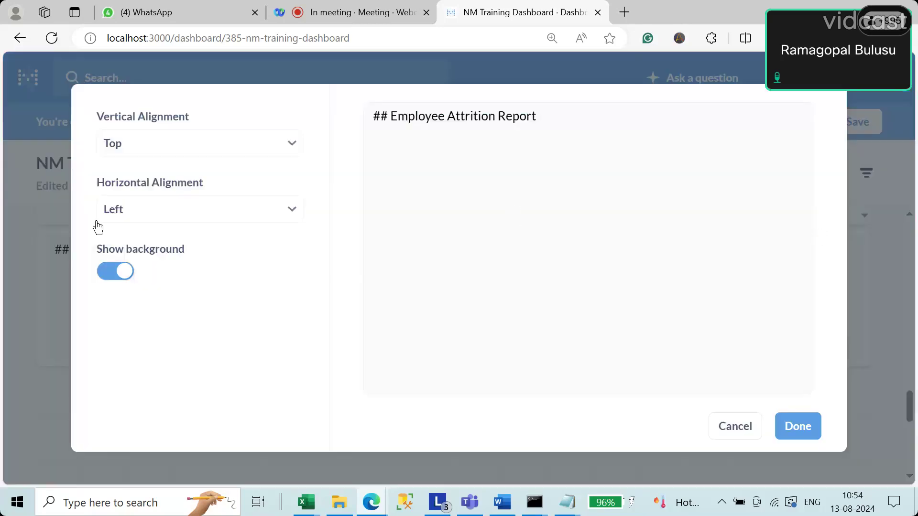
left_click(140, 148)
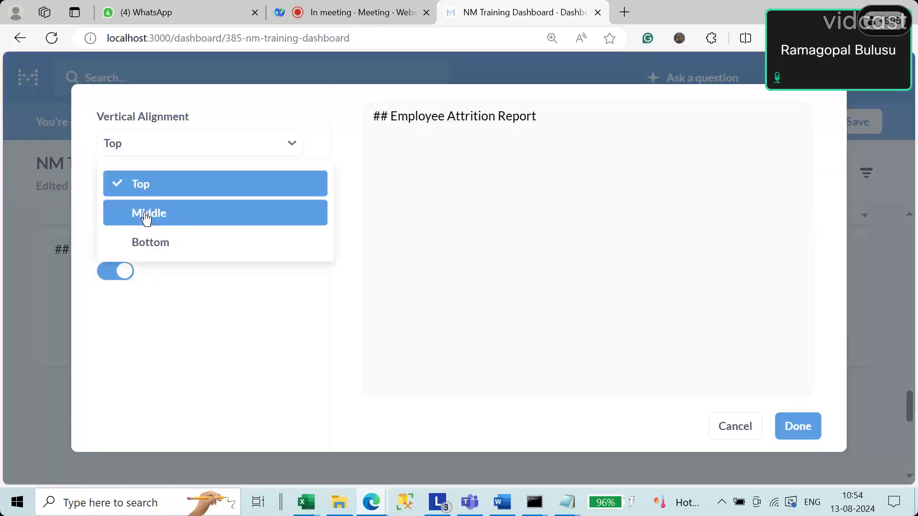
left_click(145, 218)
left_click(146, 219)
left_click(147, 282)
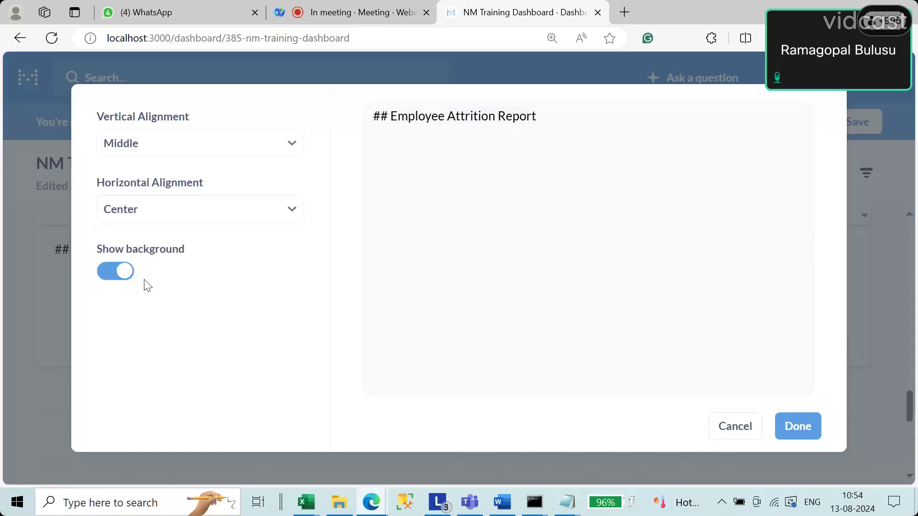
left_click(114, 276)
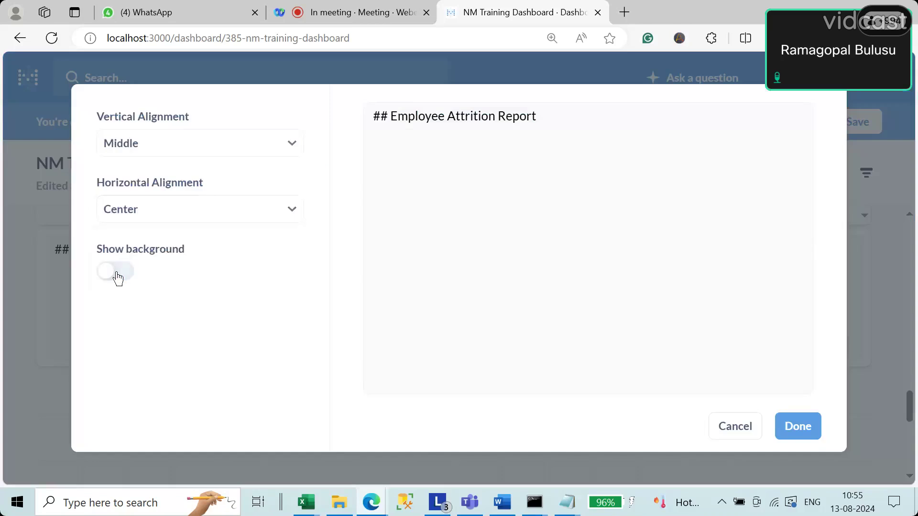
left_click(117, 276)
left_click(113, 276)
left_click(128, 274)
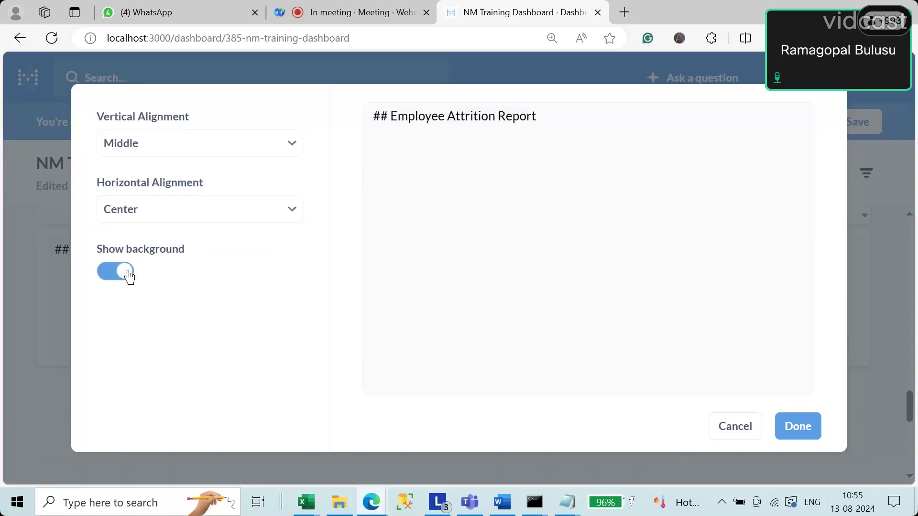
left_click(804, 426)
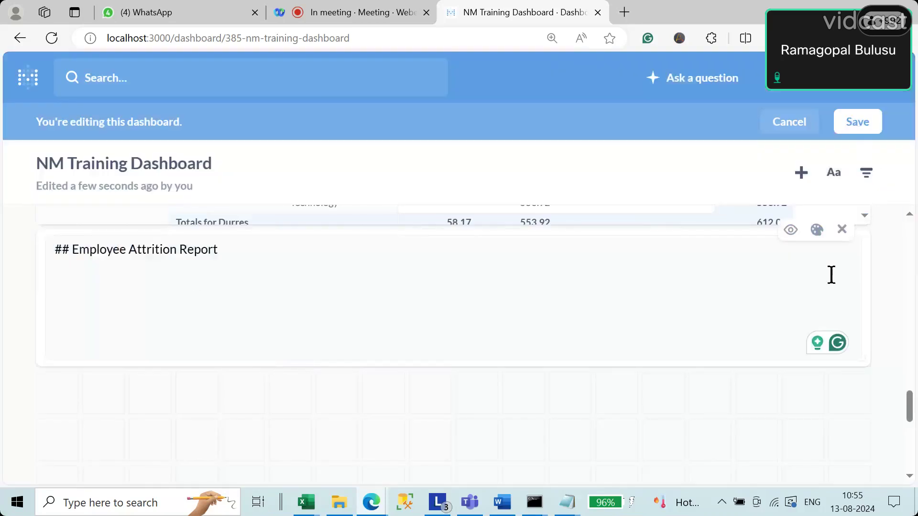
Re-align the heading card's text to Top and Left instead
left_click(791, 231)
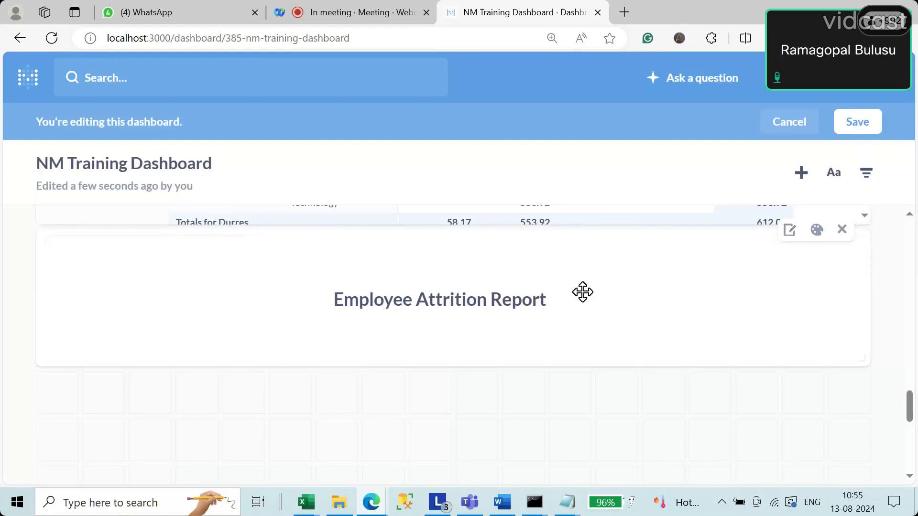
left_click(817, 231)
left_click(144, 146)
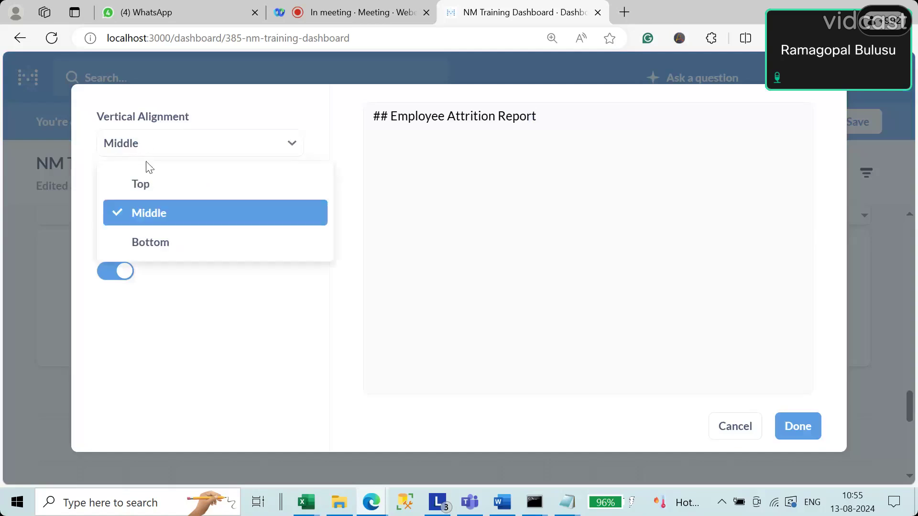
left_click(147, 183)
left_click(145, 215)
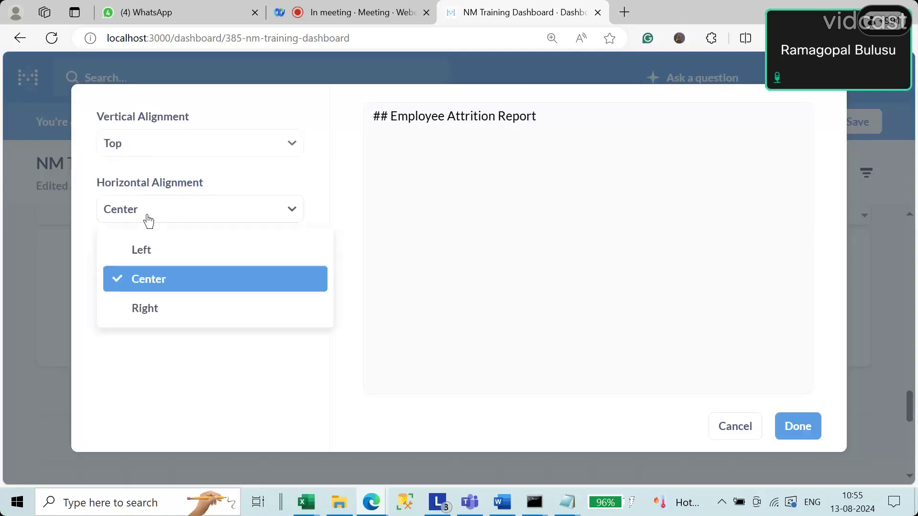
left_click(146, 250)
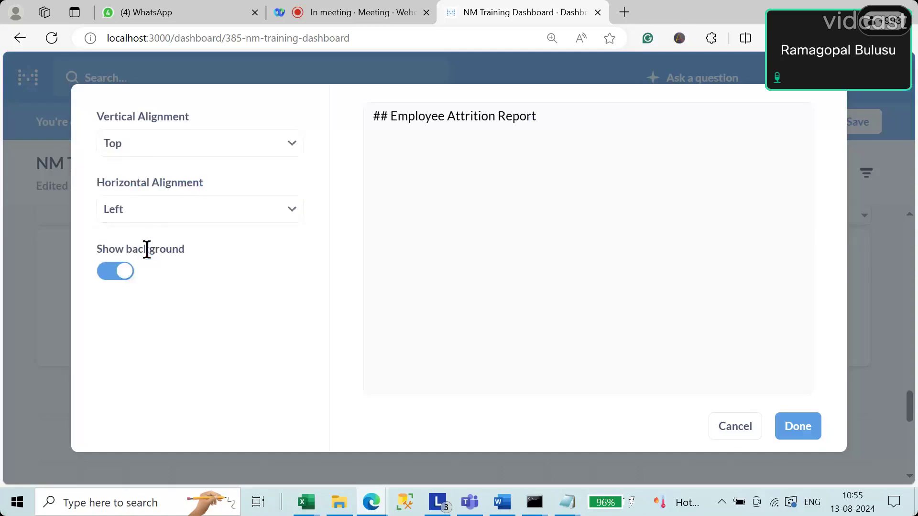
left_click(804, 432)
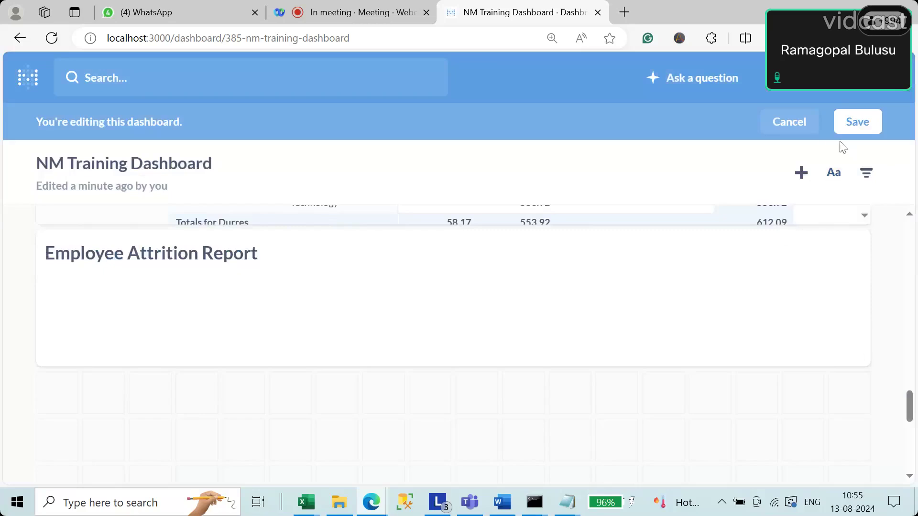
Check the heading card's display settings and markdown source, leaving them unchanged
left_click(816, 230)
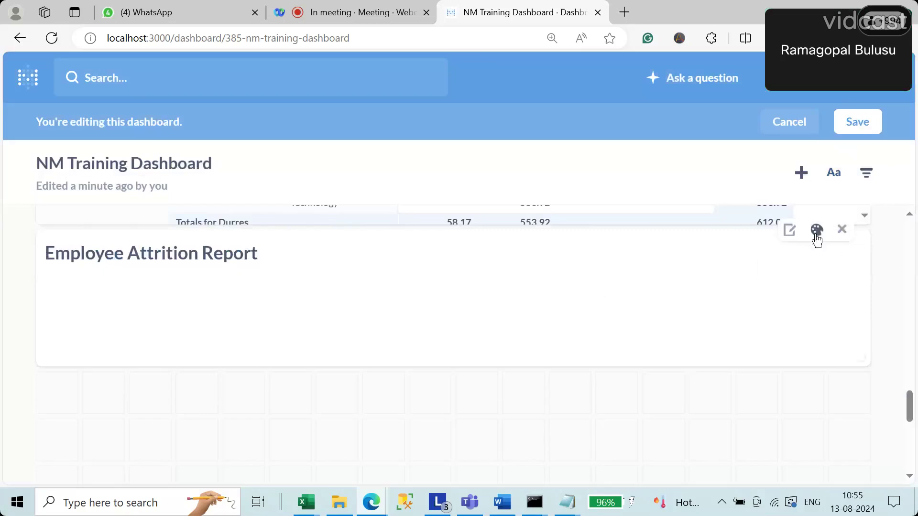
left_click(108, 275)
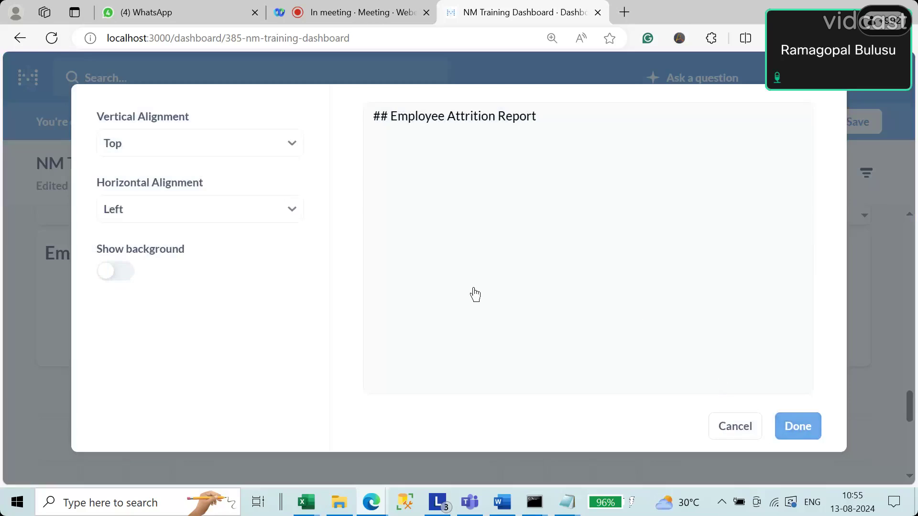
left_click(798, 425)
left_click(817, 230)
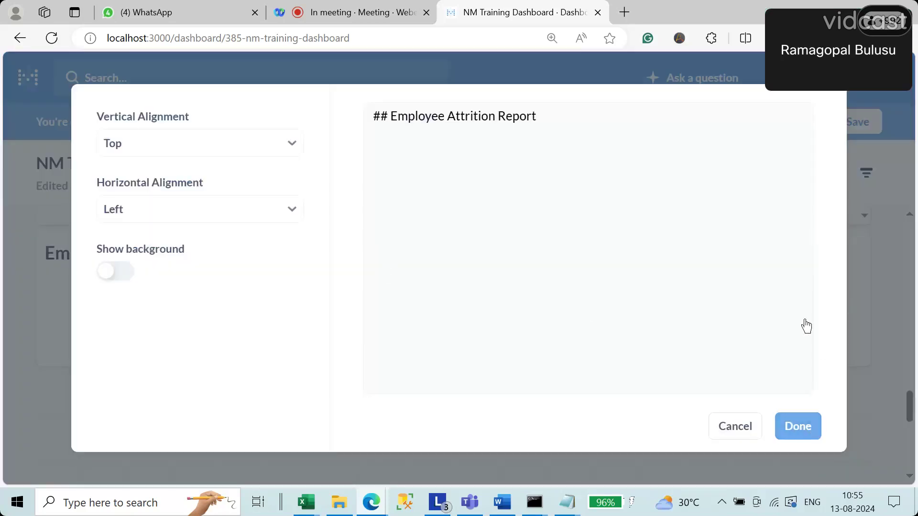
left_click(802, 430)
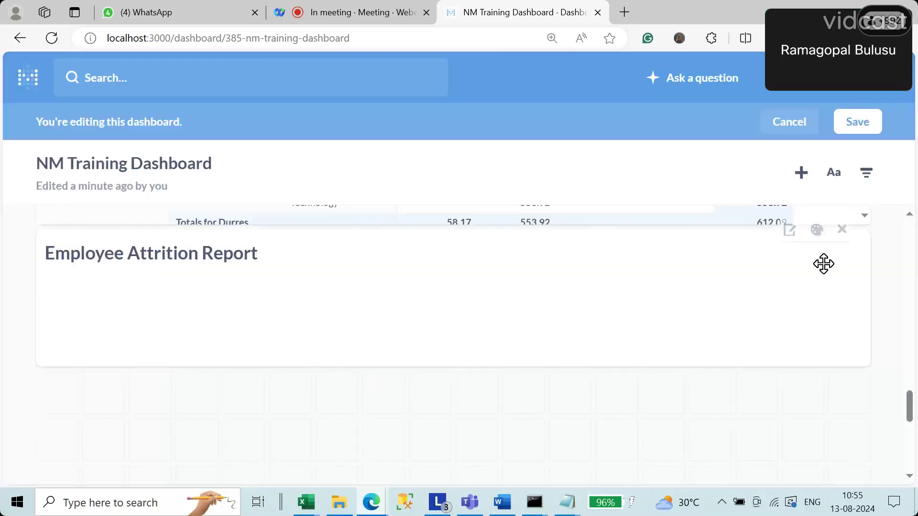
left_click(790, 231)
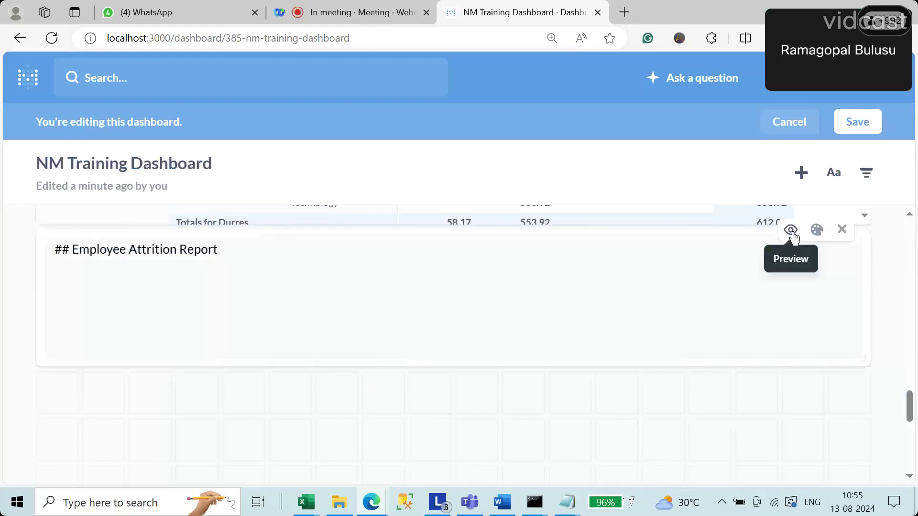
left_click(791, 231)
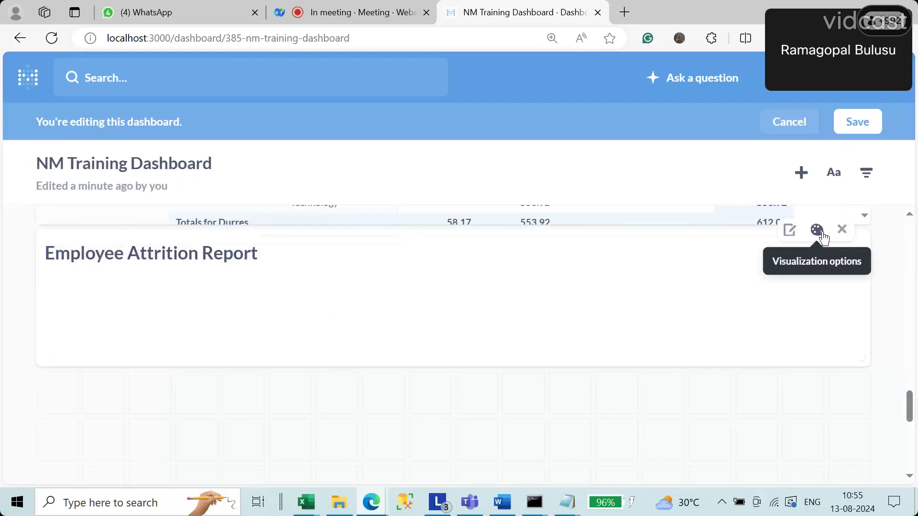
left_click(817, 230)
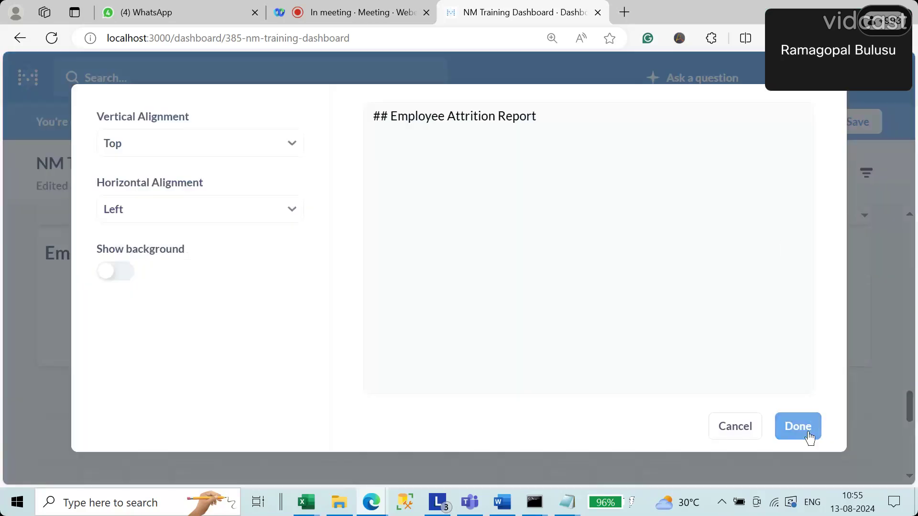
left_click(797, 427)
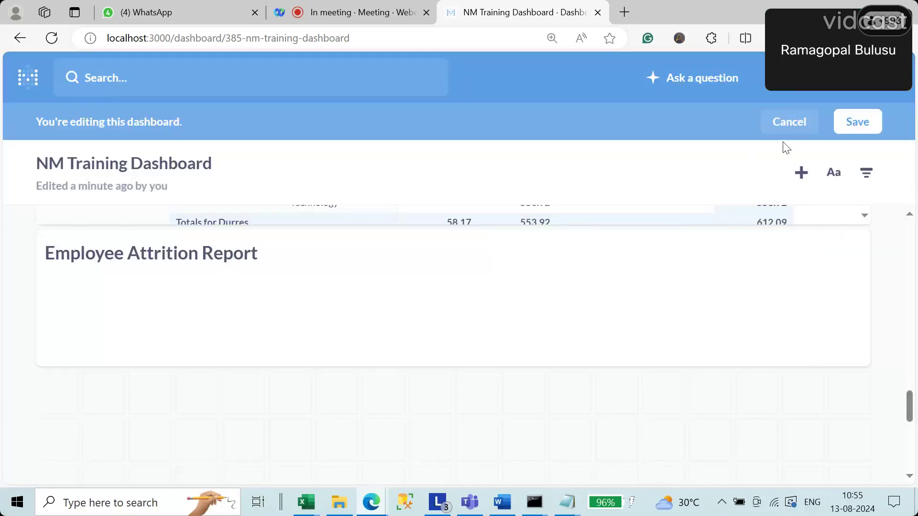
Set the heading card's vertical alignment to Middle and horizontal alignment to Center
left_click(817, 231)
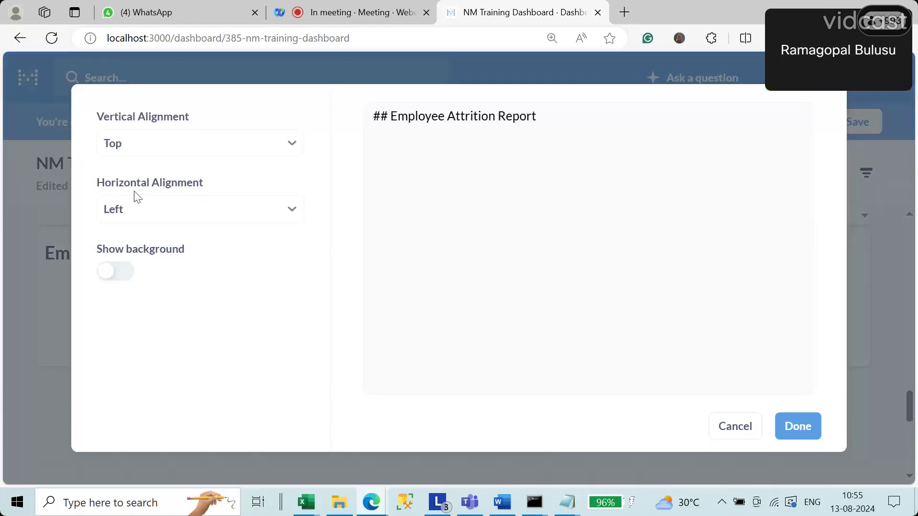
left_click(140, 152)
left_click(146, 217)
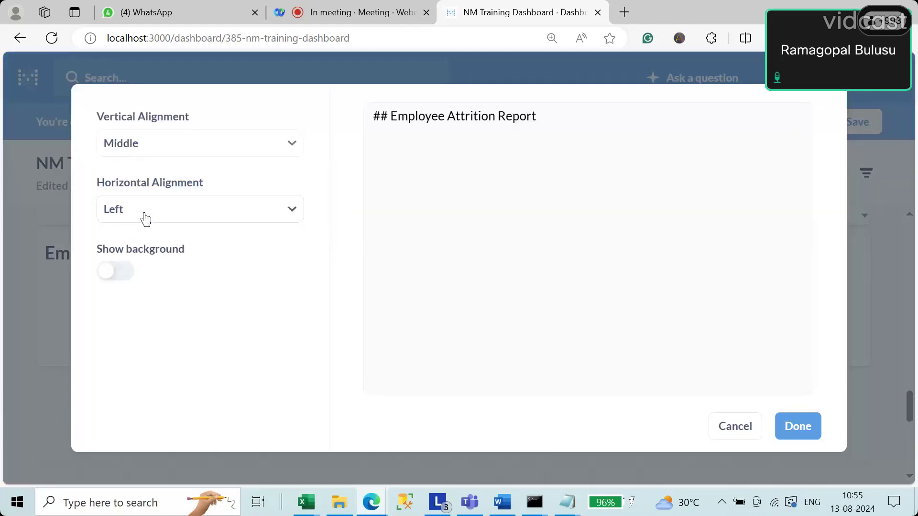
left_click(146, 218)
left_click(154, 284)
left_click(798, 428)
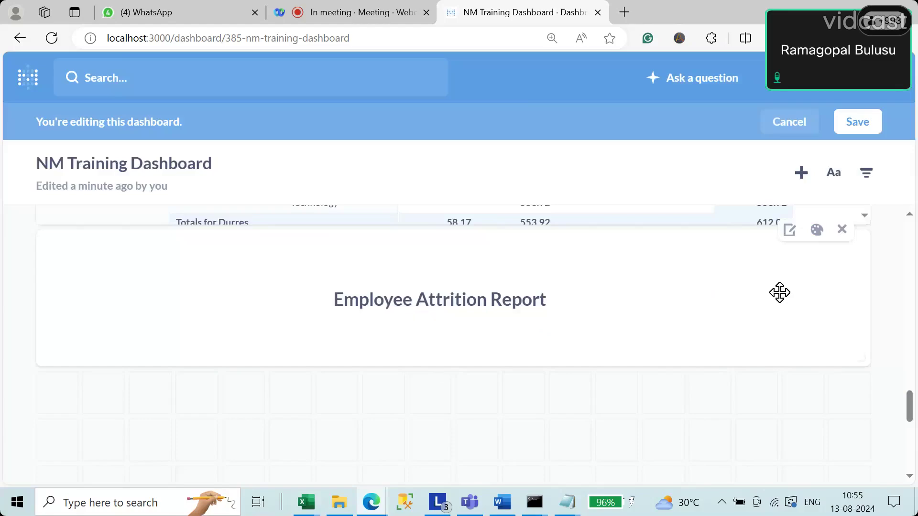
Drag the Employee Attrition Report heading card up to the top of the dashboard
scroll(909, 406, "up", 2)
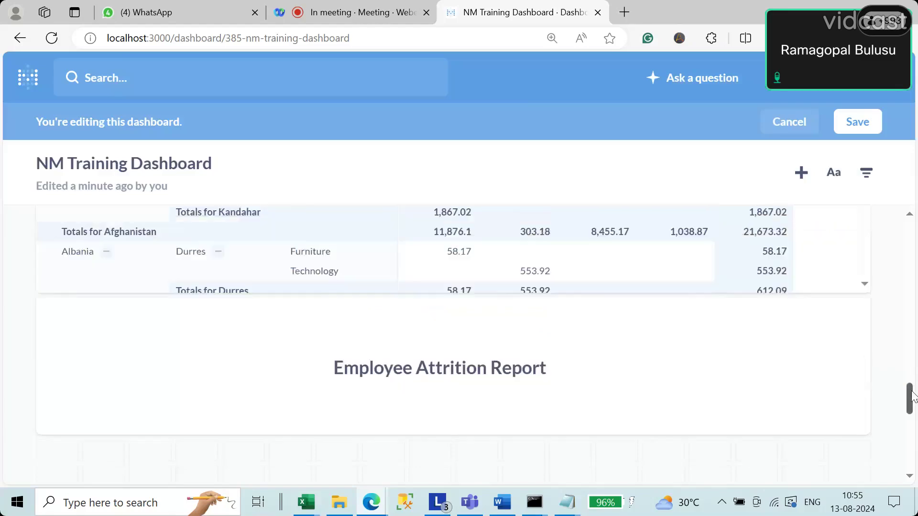
scroll(910, 405, "down", 2)
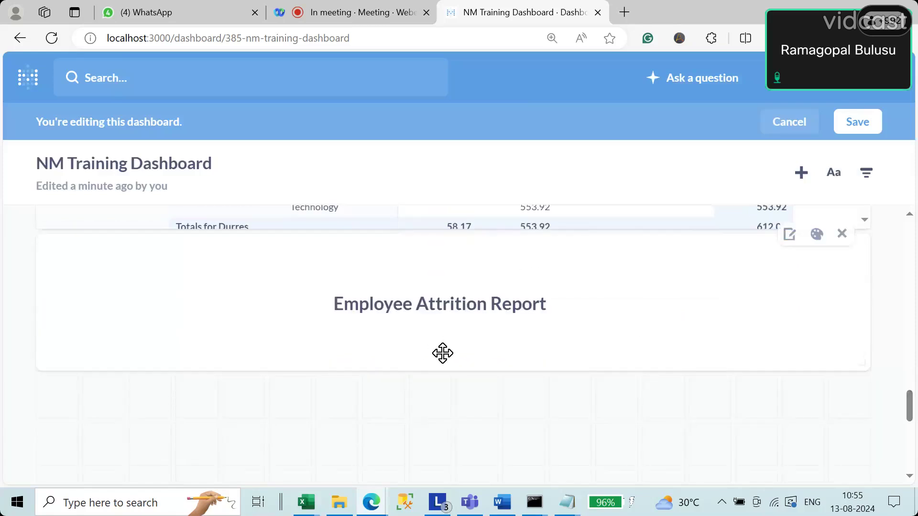
left_click_drag(441, 273, 448, 178)
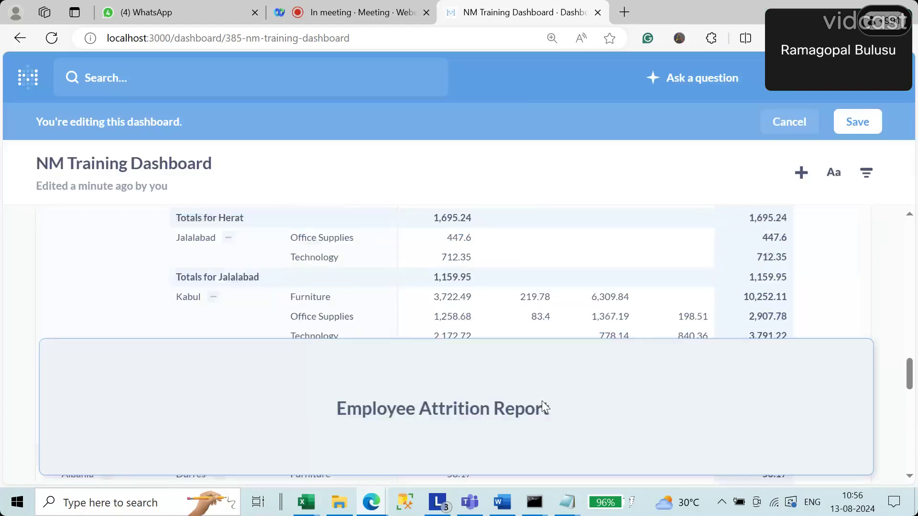
scroll(421, 416, "down", 6)
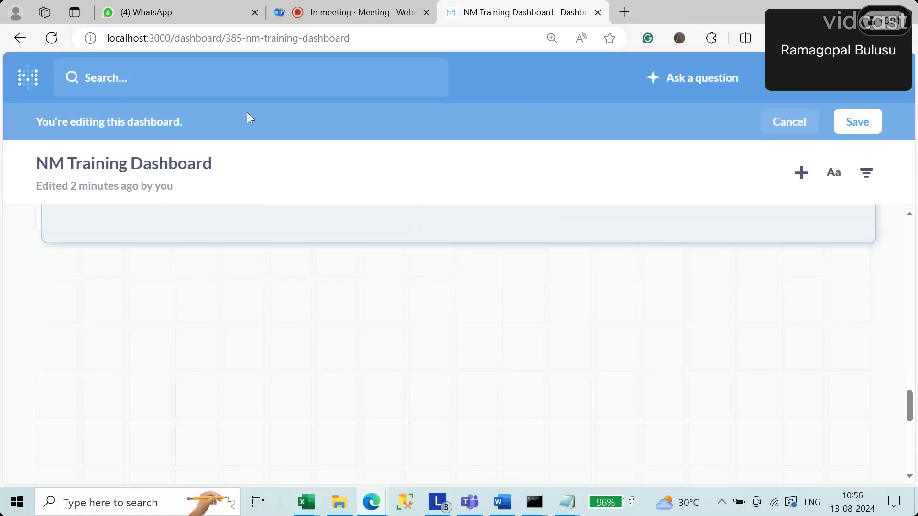
scroll(539, 229, "up", 5)
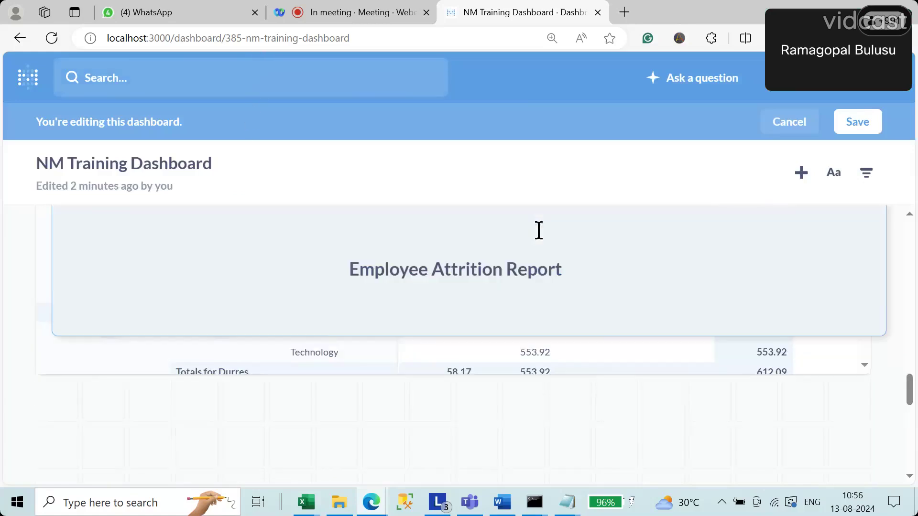
scroll(693, 387, "down", 5)
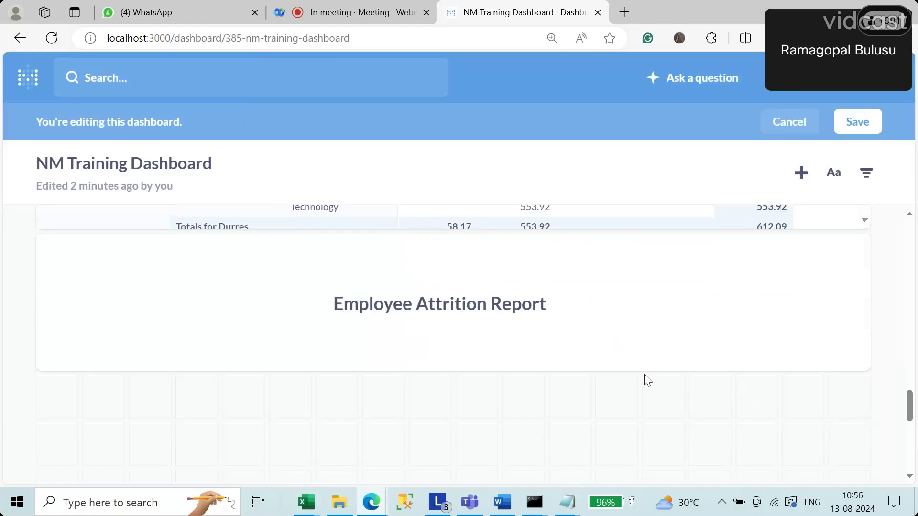
left_click_drag(596, 287, 597, 182)
scroll(529, 346, "up", 5)
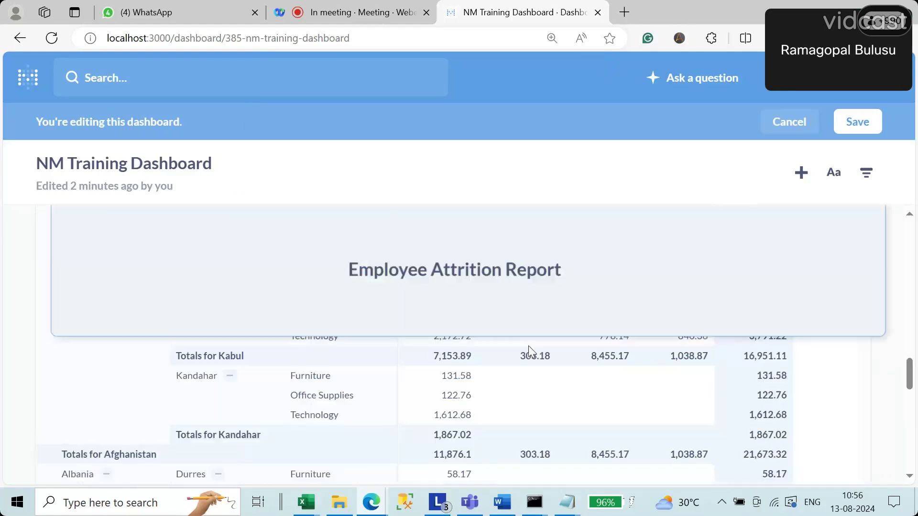
scroll(515, 276, "up", 5)
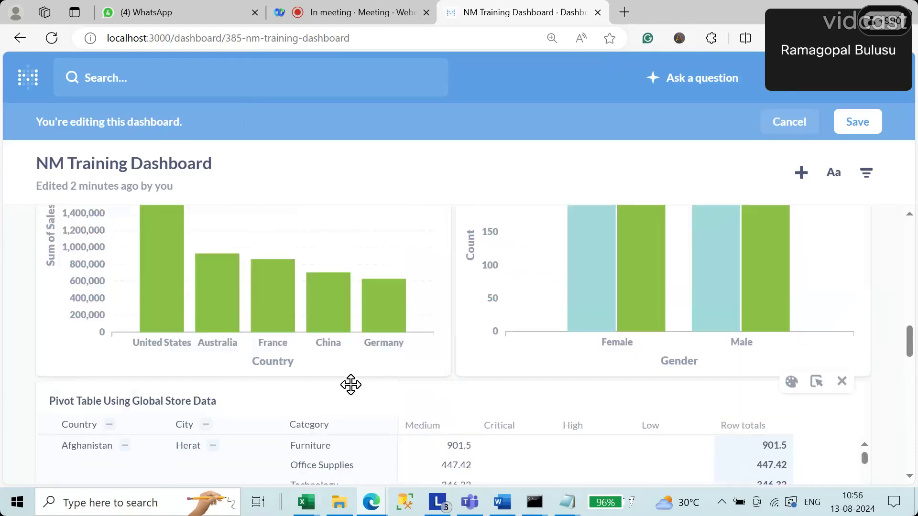
scroll(351, 385, "up", 10)
scroll(350, 385, "down", 6)
scroll(351, 385, "down", 10)
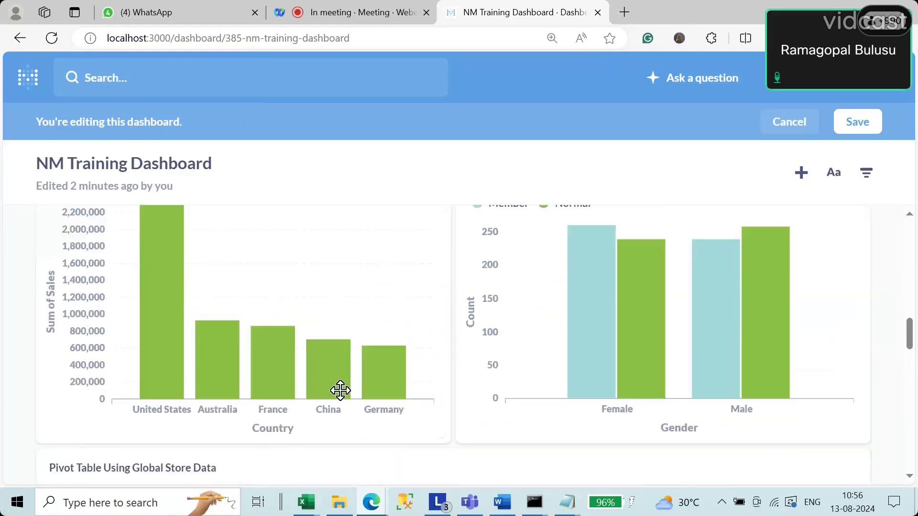
left_click_drag(60, 303, 593, 315)
scroll(59, 205, "up", 15)
Save the dashboard, then turn on the heading card's background and save again
left_click(860, 125)
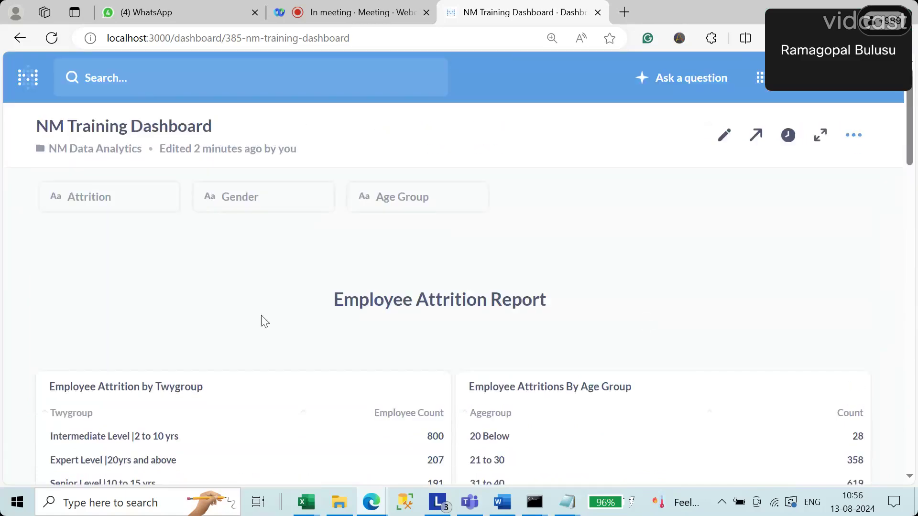
left_click(723, 136)
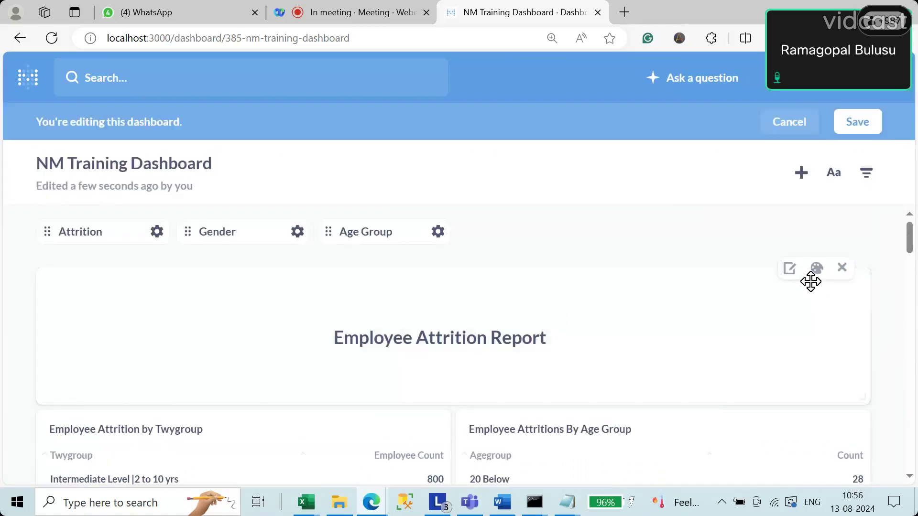
left_click(816, 269)
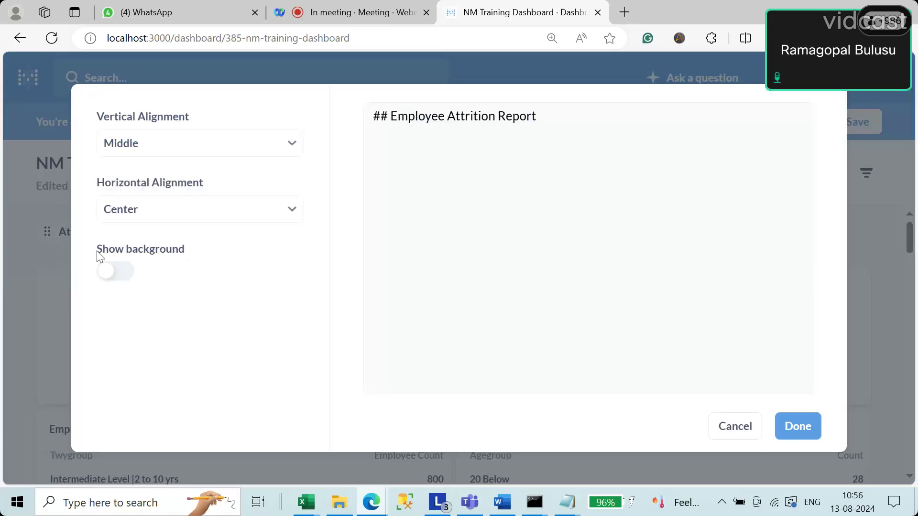
left_click(131, 273)
left_click(793, 427)
left_click(858, 122)
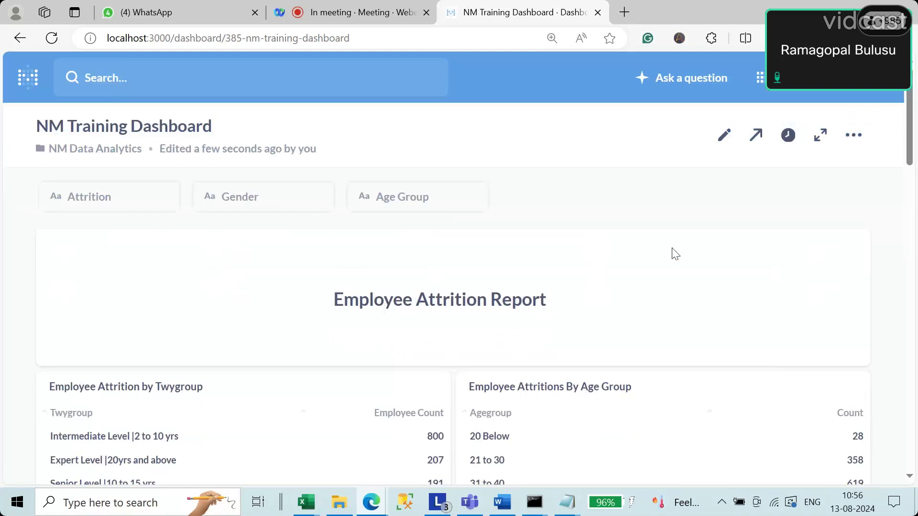
Turn off the heading card's background and save the NM Training Dashboard
left_click(724, 136)
left_click(816, 268)
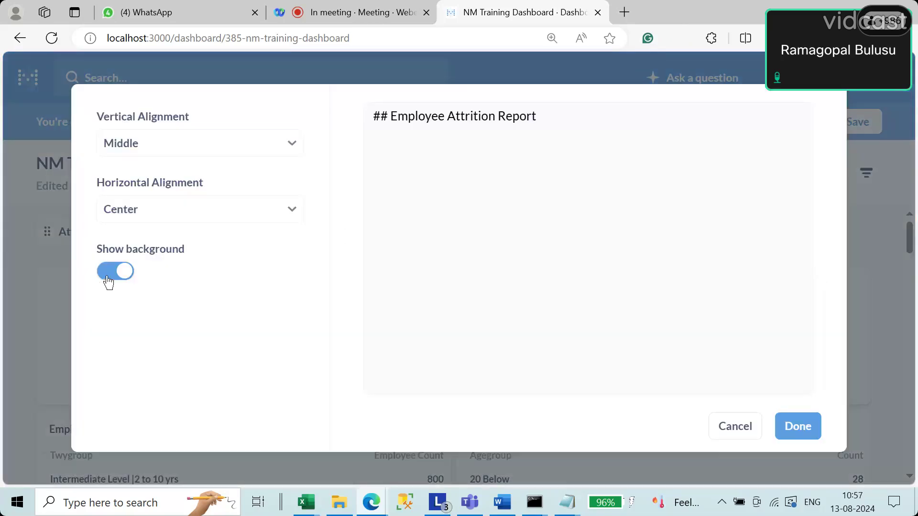
left_click(108, 283)
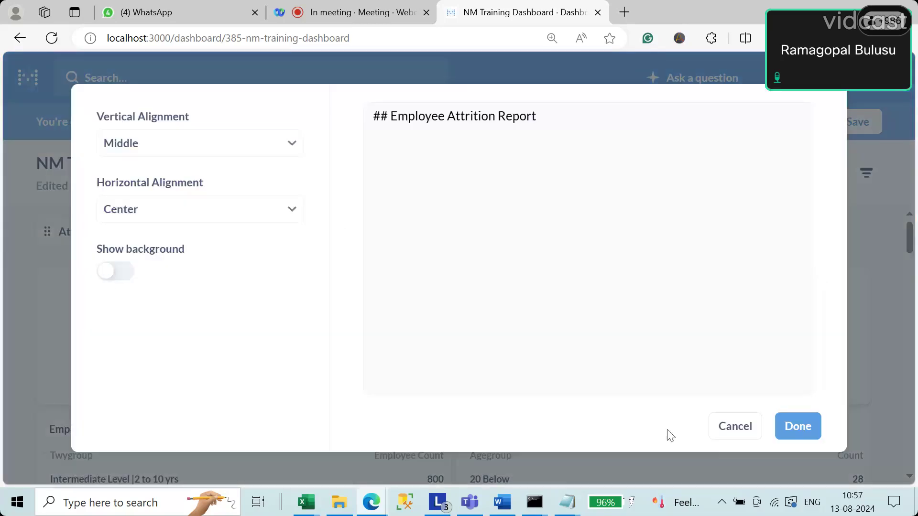
left_click(795, 433)
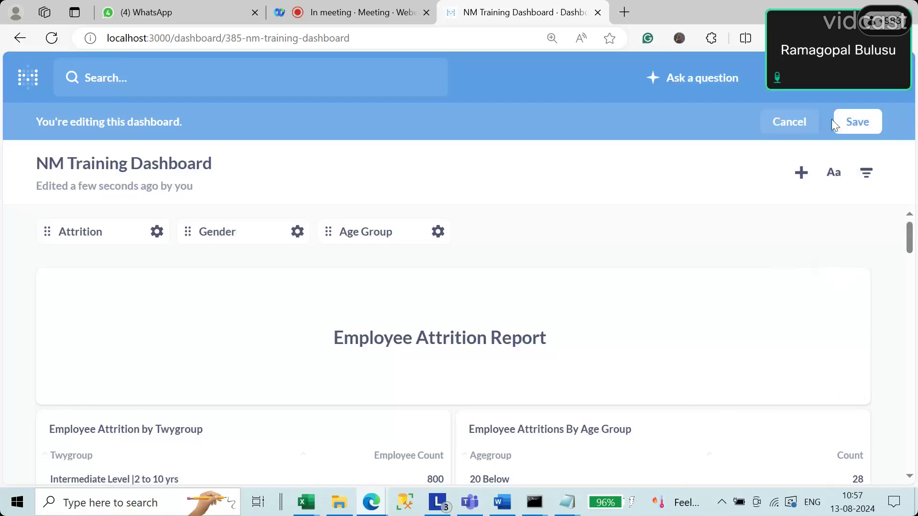
left_click(856, 126)
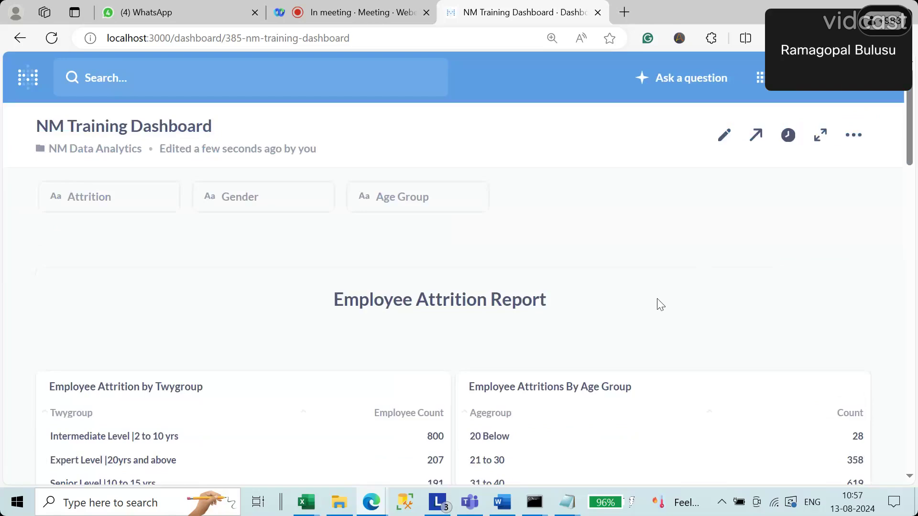
scroll(623, 343, "down", 10)
scroll(622, 343, "down", 10)
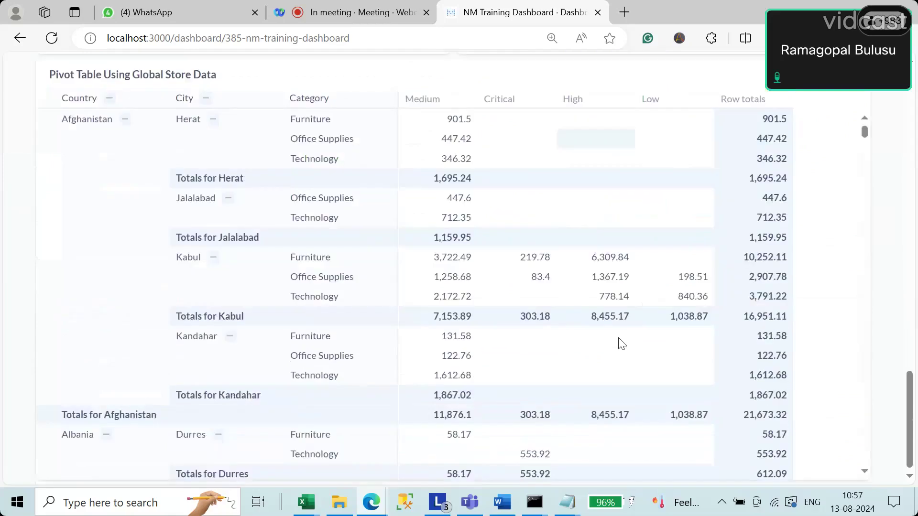
scroll(621, 345, "up", 20)
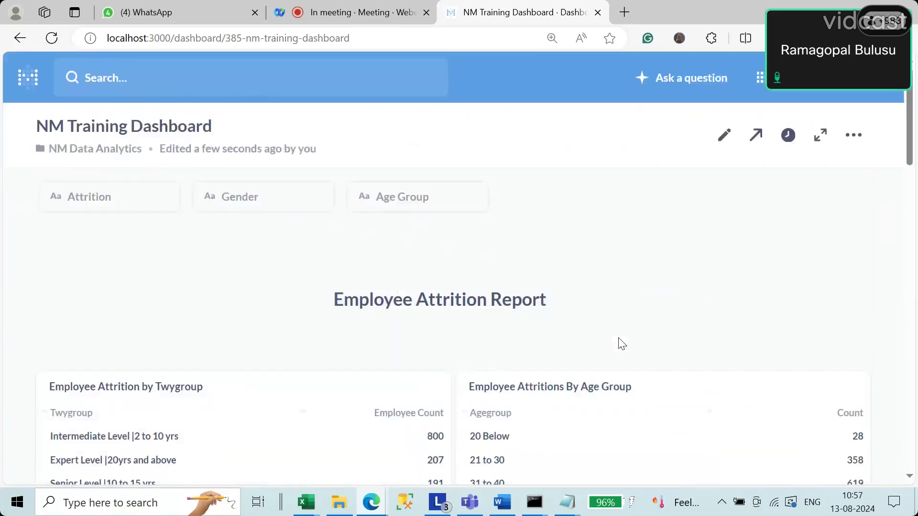
Start a new question on the Global Store table from nm_data_analytics
left_click(681, 81)
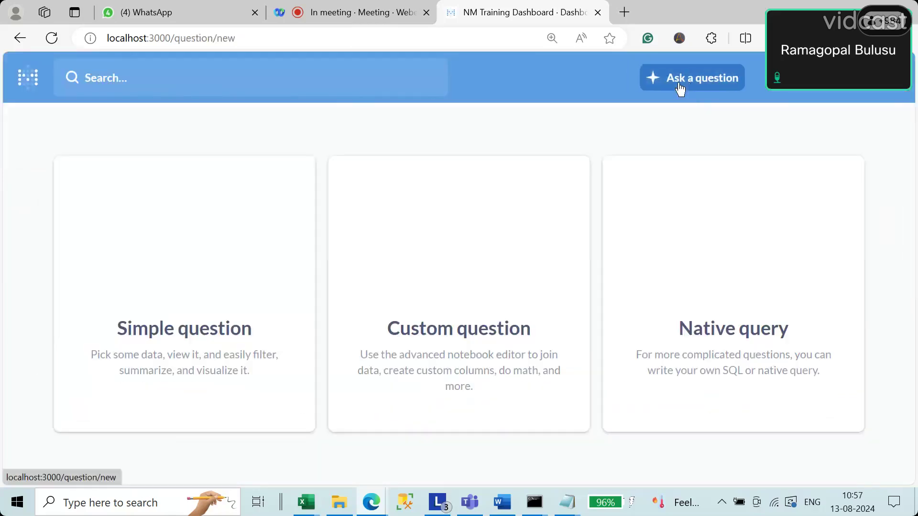
left_click(215, 321)
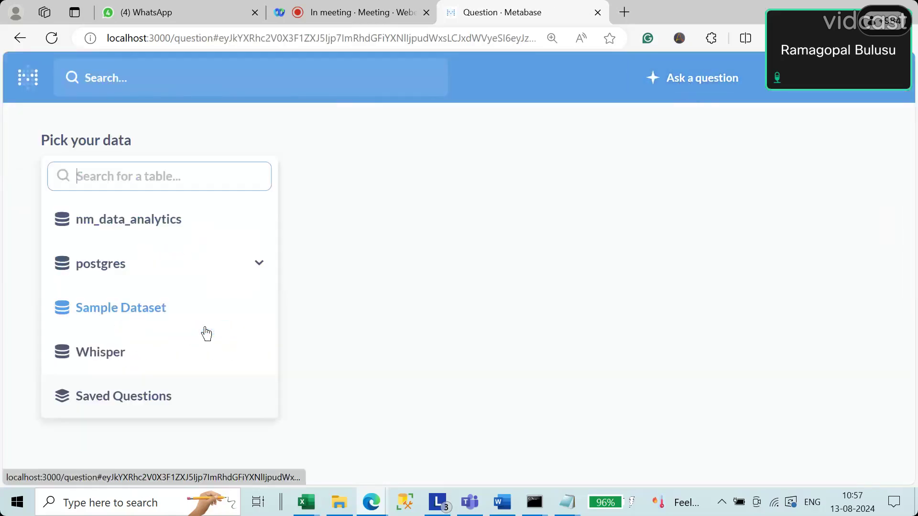
left_click(107, 224)
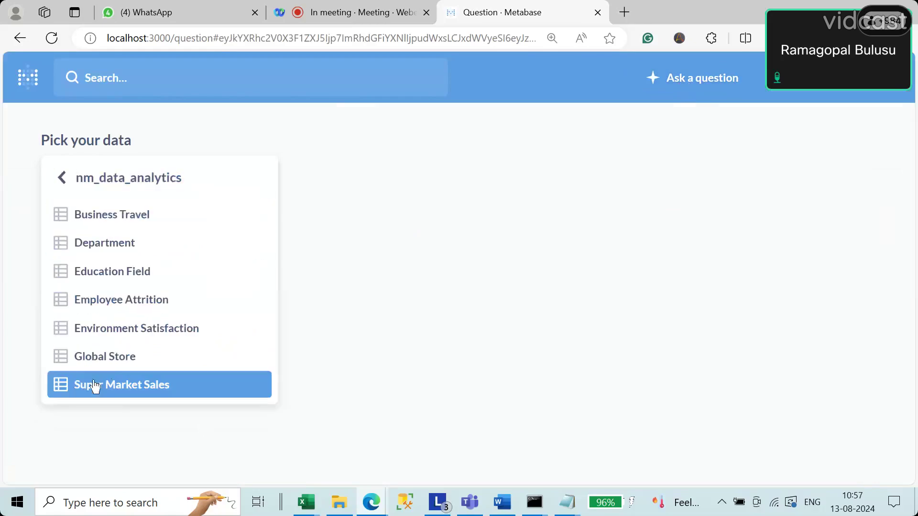
left_click(107, 371)
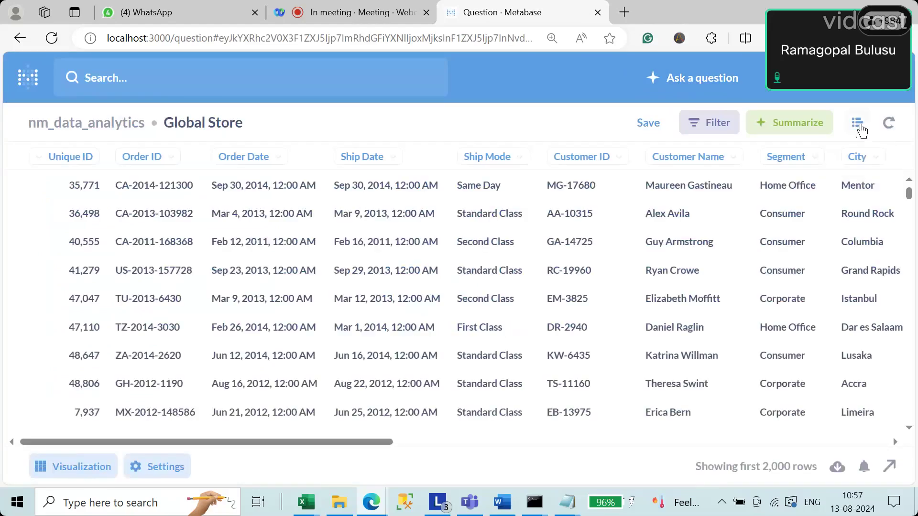
left_click(856, 126)
Summarize Average of Sales grouped by City and Country
left_click(143, 281)
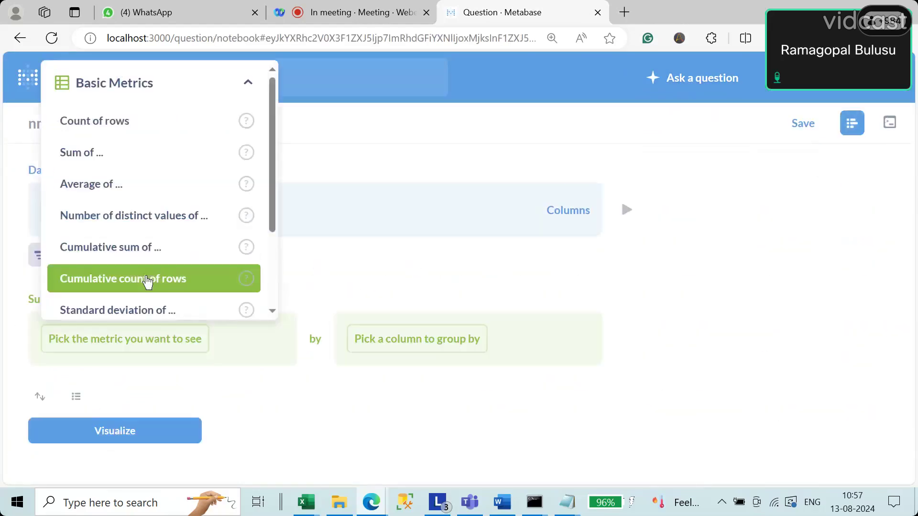
left_click(104, 194)
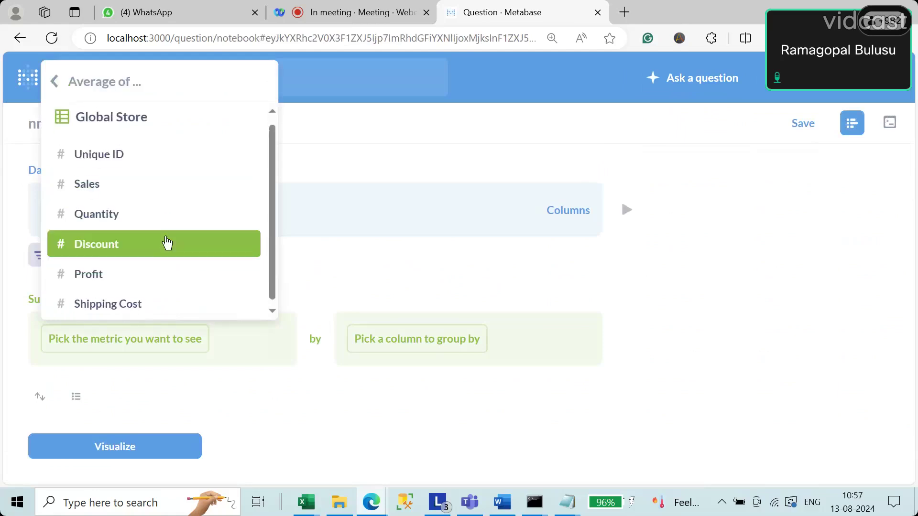
left_click(83, 196)
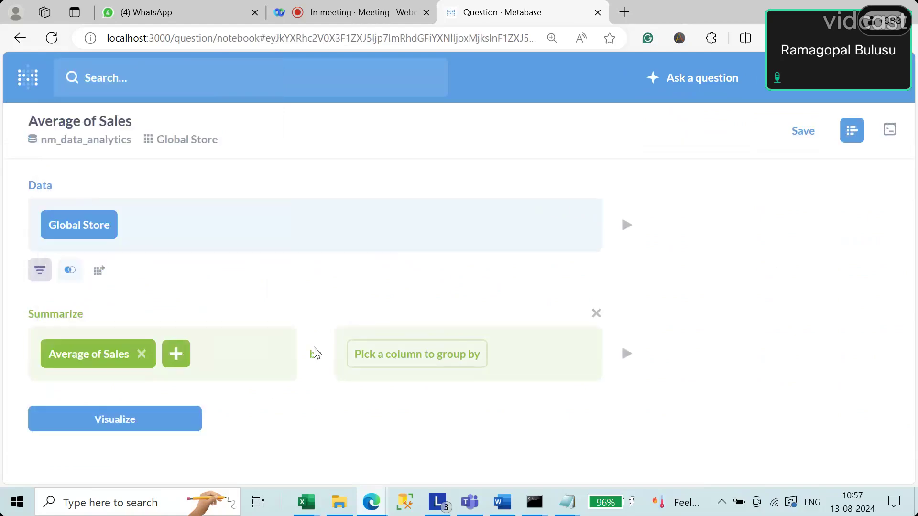
left_click(383, 367)
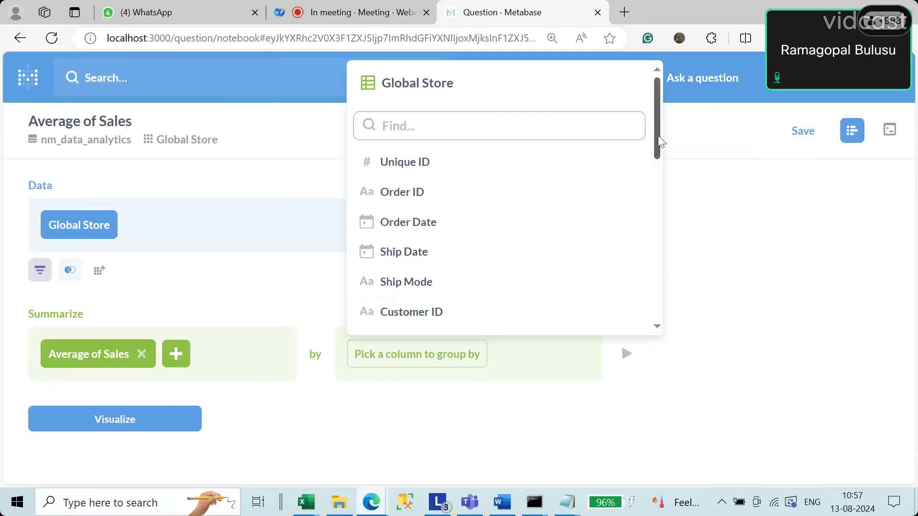
left_click_drag(659, 142, 658, 185)
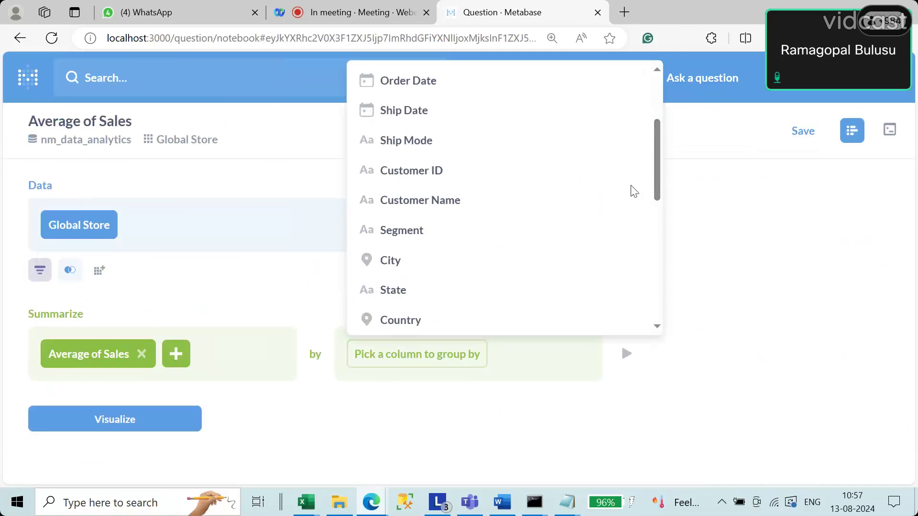
left_click(381, 262)
left_click(423, 360)
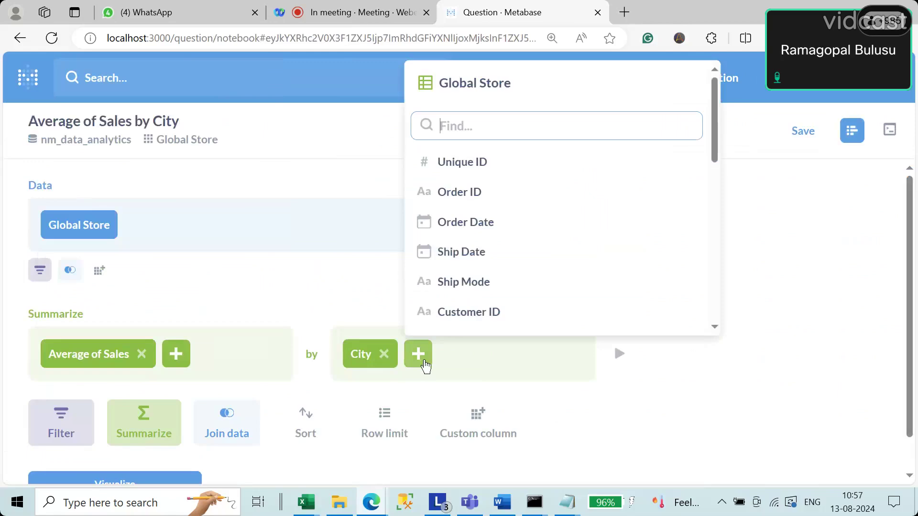
scroll(452, 325, "down", 5)
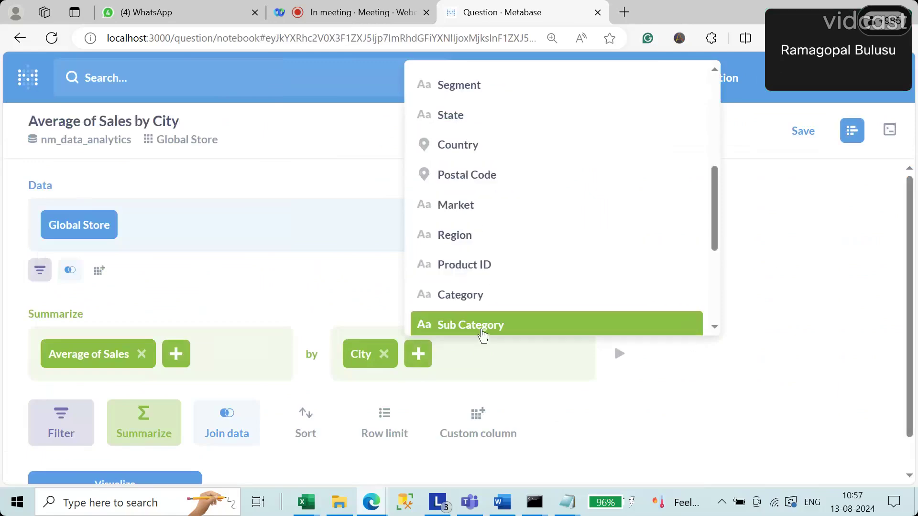
left_click(459, 146)
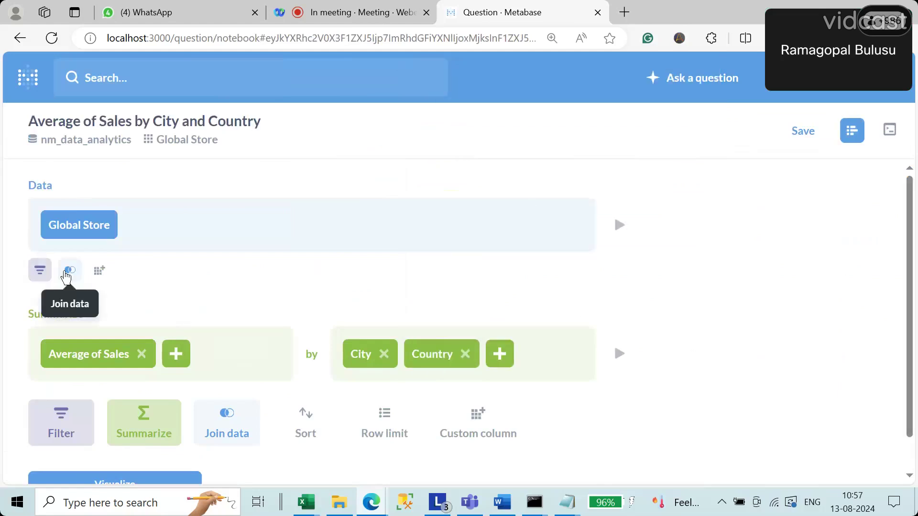
Filter the question to Country is United States
left_click(41, 270)
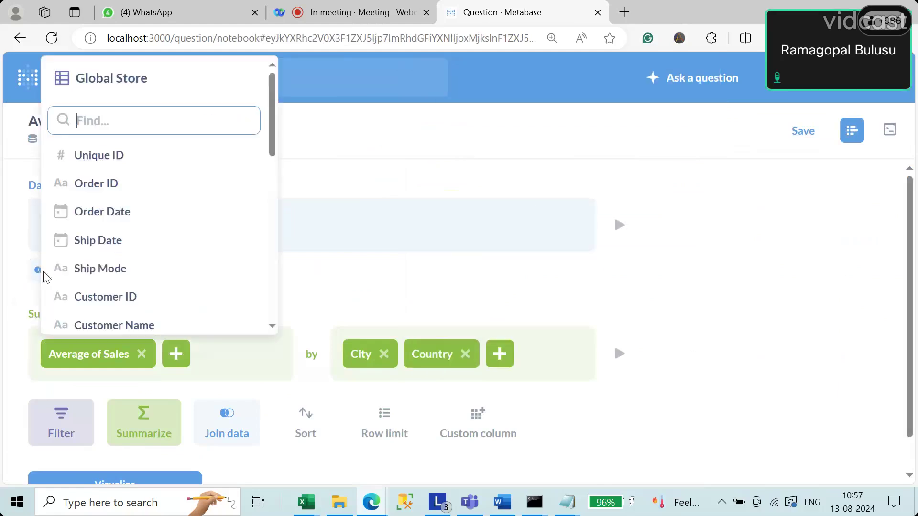
scroll(167, 247, "down", 5)
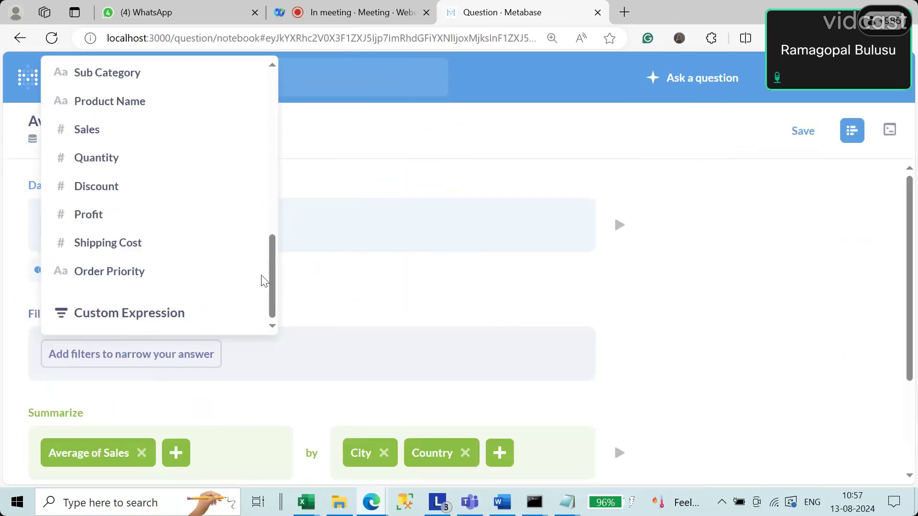
left_click_drag(274, 277, 274, 196)
left_click(96, 195)
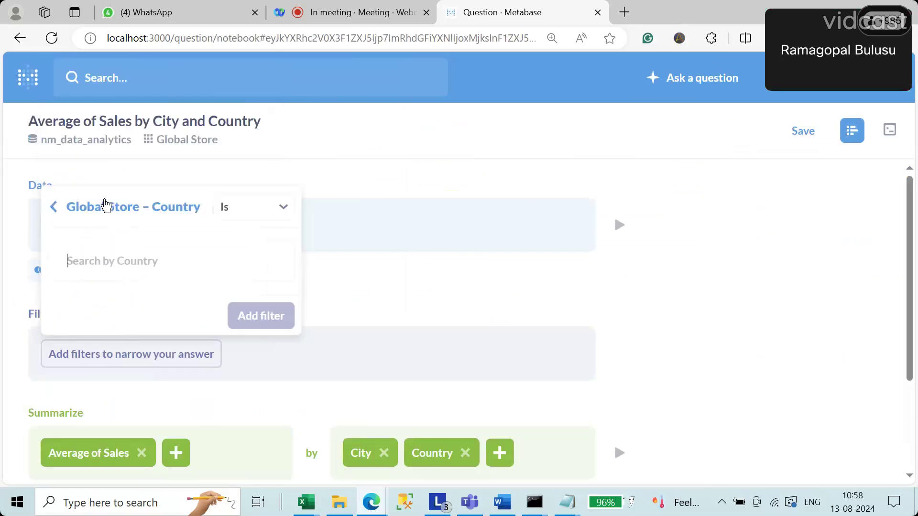
left_click(93, 260)
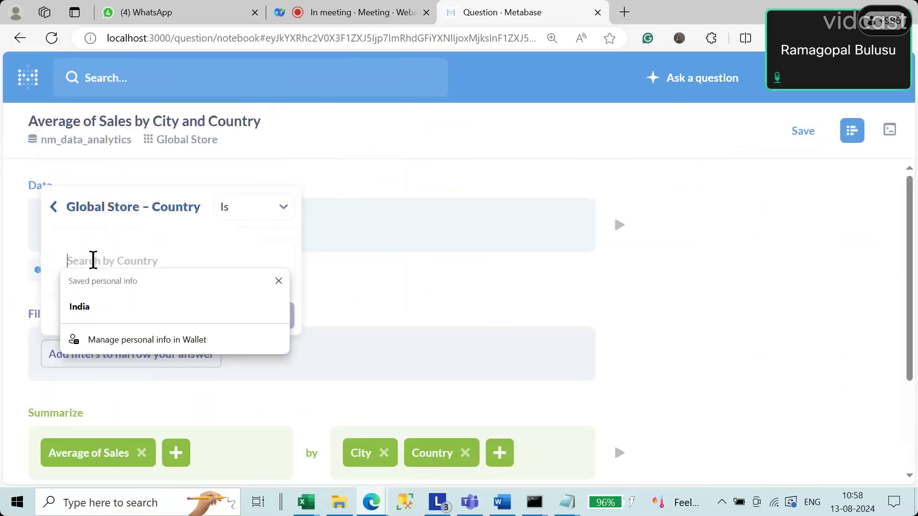
type("United States")
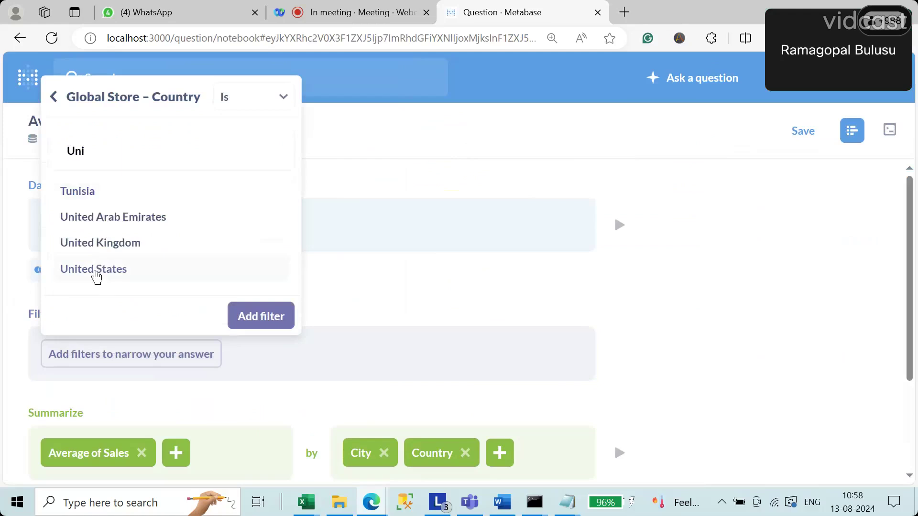
left_click(96, 271)
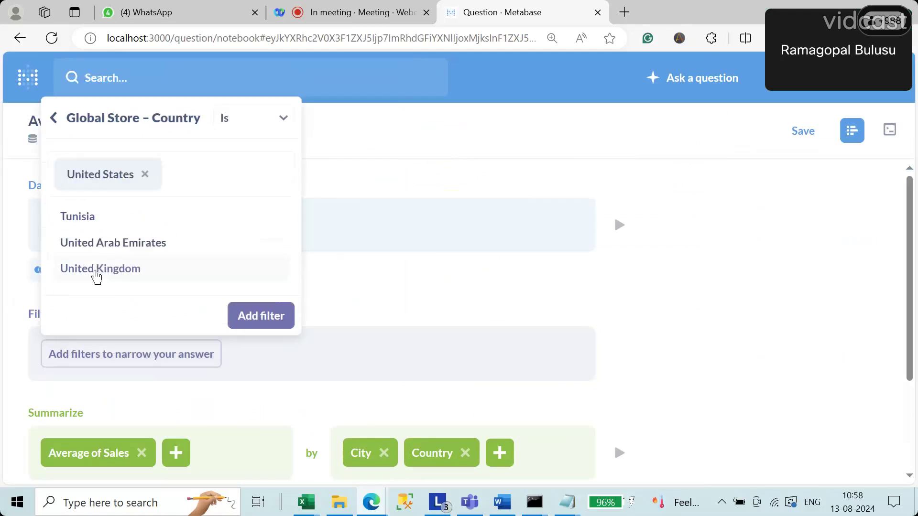
left_click(262, 317)
Sort by Average of Sales descending and visualize the results
scroll(393, 309, "down", 3)
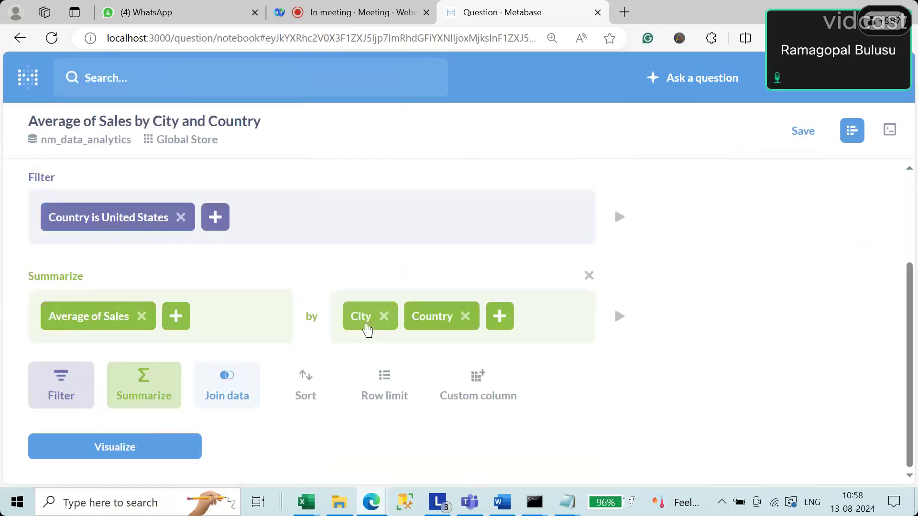
left_click(307, 394)
left_click(123, 378)
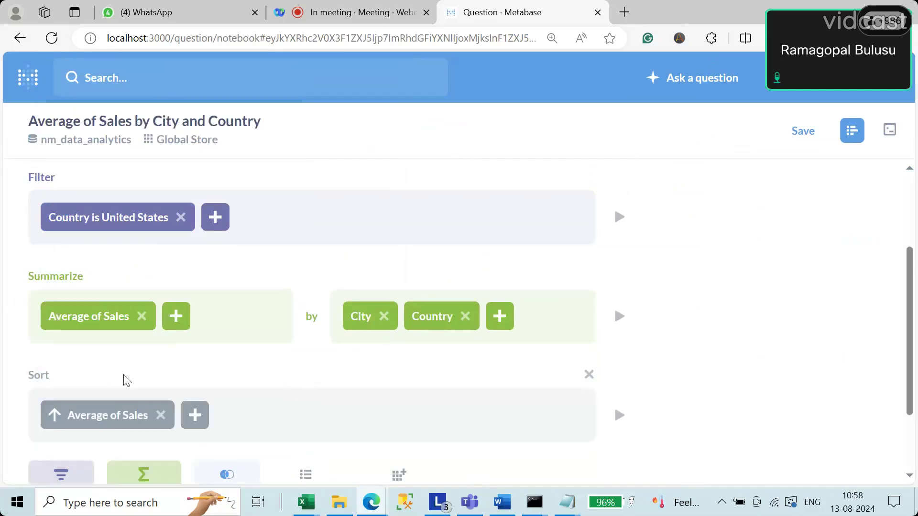
left_click(52, 418)
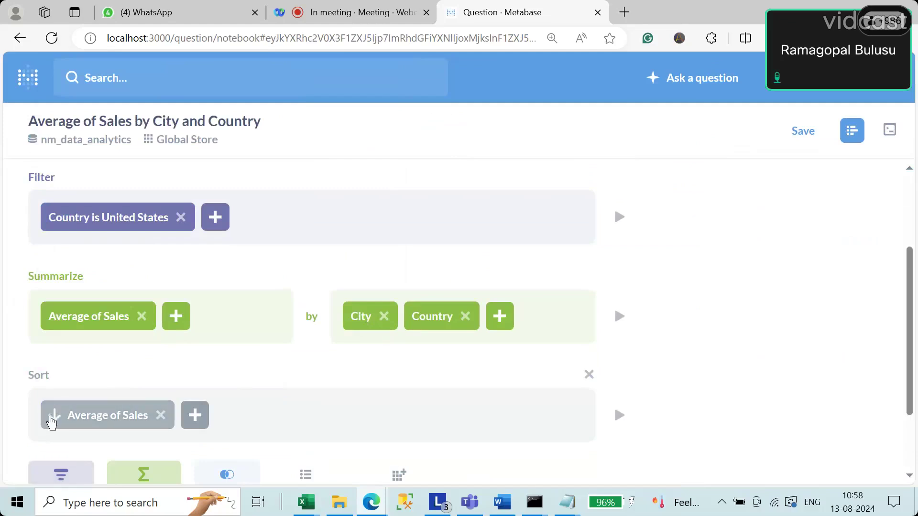
scroll(100, 446, "down", 3)
left_click(144, 448)
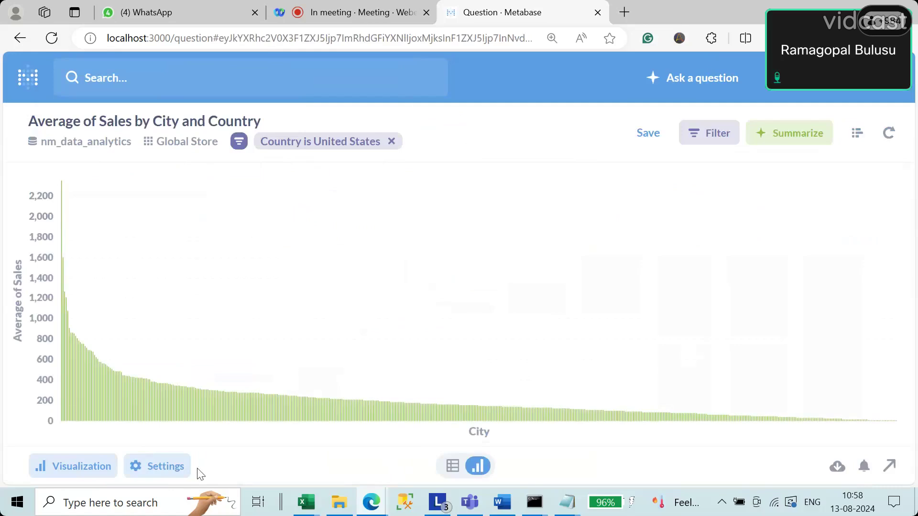
Change the question's visualization type to Map
left_click(174, 468)
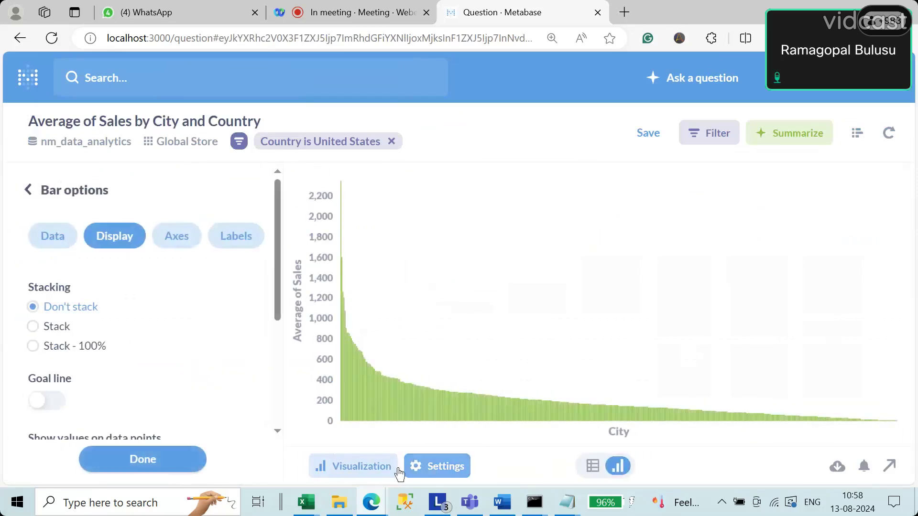
left_click(378, 472)
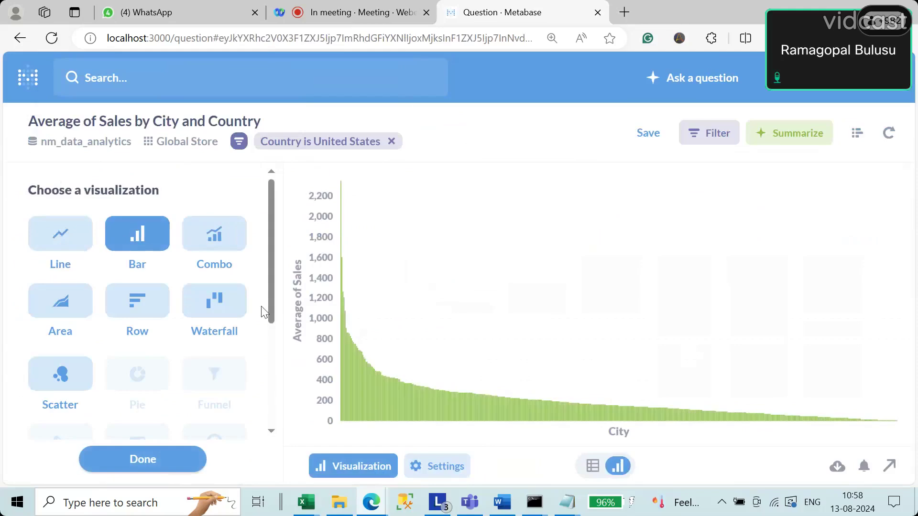
left_click_drag(271, 290, 282, 409)
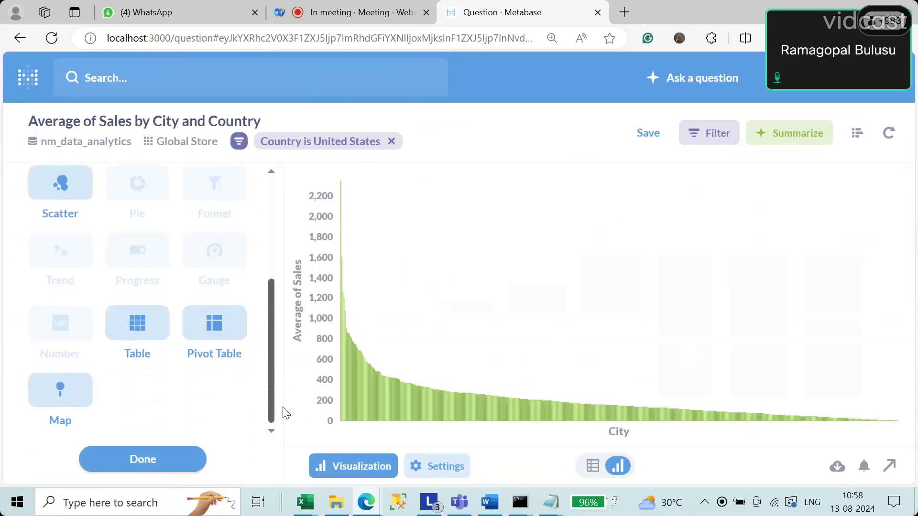
left_click(65, 396)
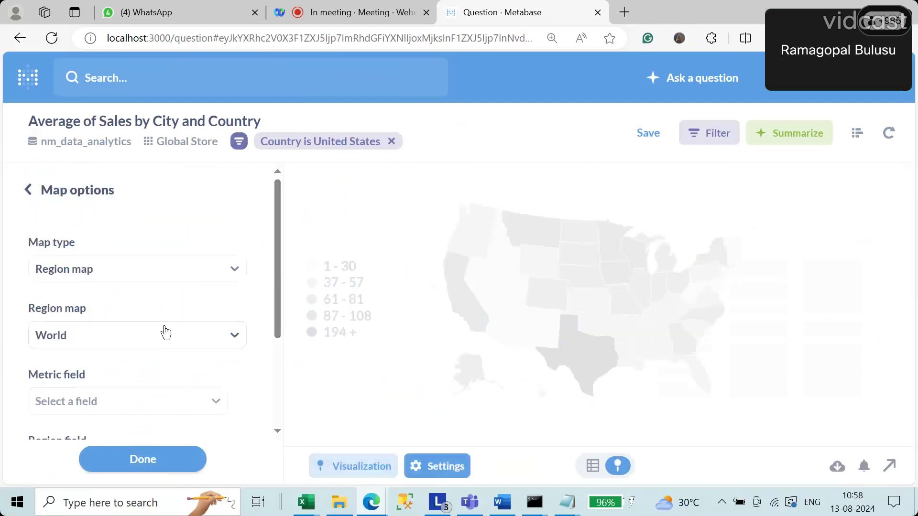
Use the United States region map with Average of Sales as metric and City as region
left_click(81, 276)
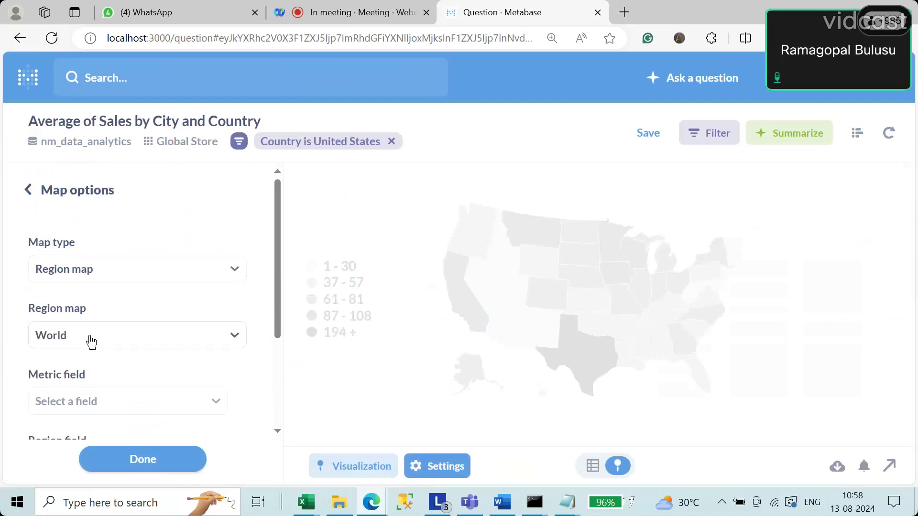
left_click(91, 338)
left_click(97, 375)
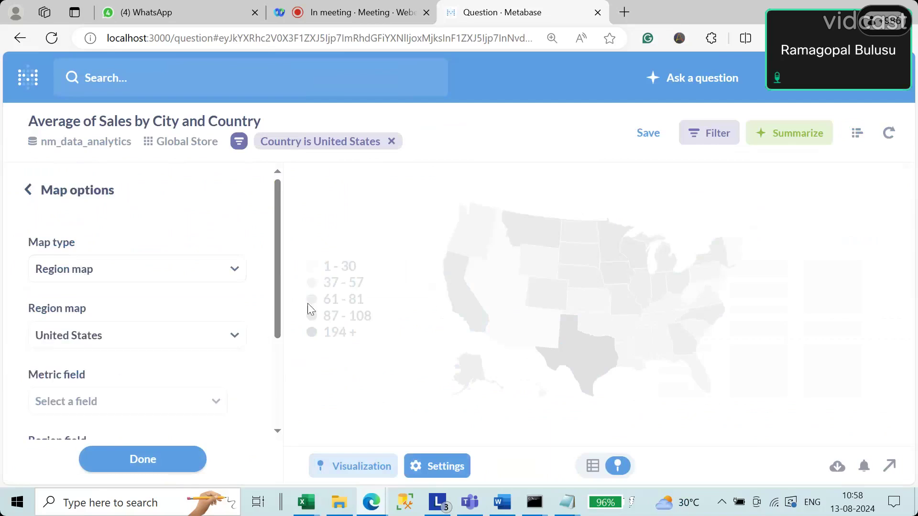
left_click_drag(277, 288, 272, 376)
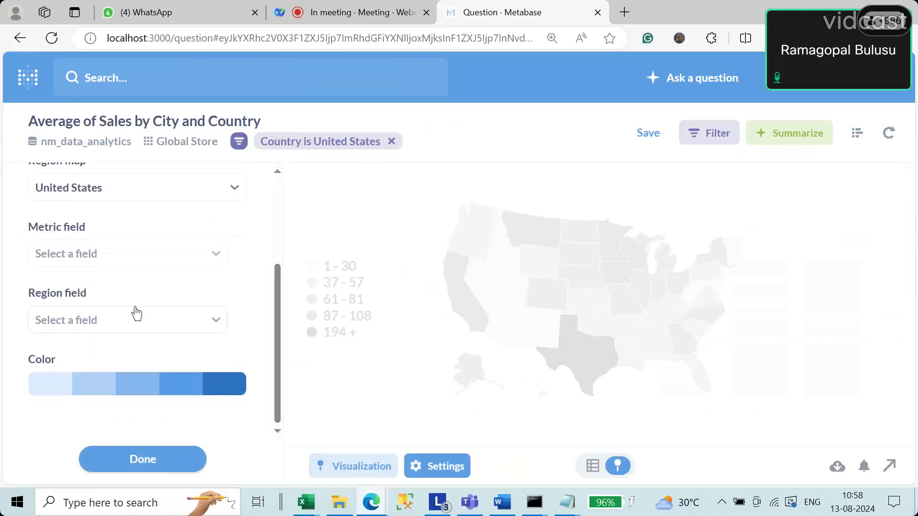
left_click(89, 263)
left_click(115, 302)
left_click(113, 326)
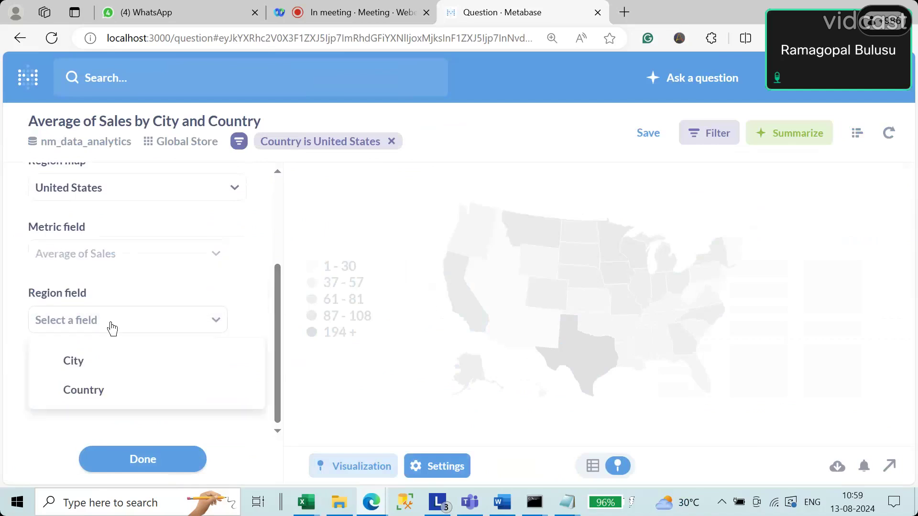
left_click(97, 368)
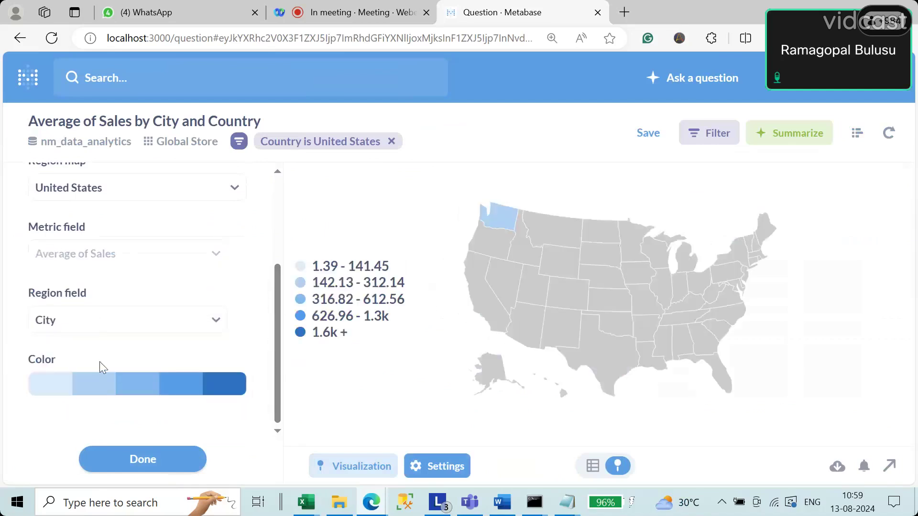
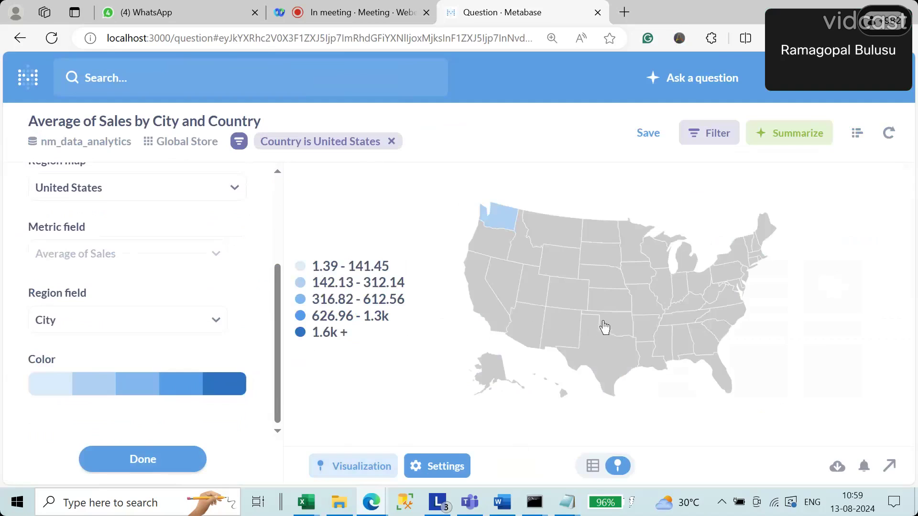
Reduce the browser page zoom to 110%
key("ctrl+plus")
key("ctrl+plus")
key("ctrl+plus")
key("ctrl+plus")
key("ctrl+minus")
key("ctrl+minus")
key("ctrl+minus")
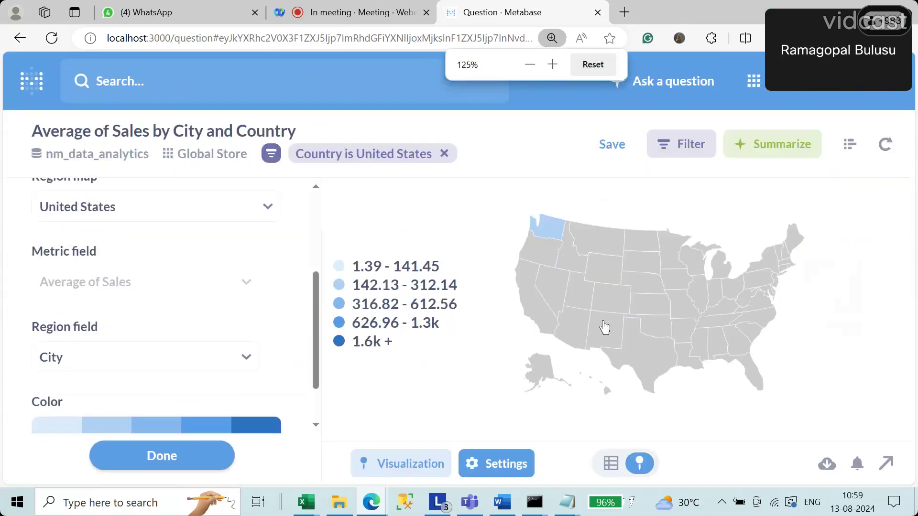
key("ctrl+minus")
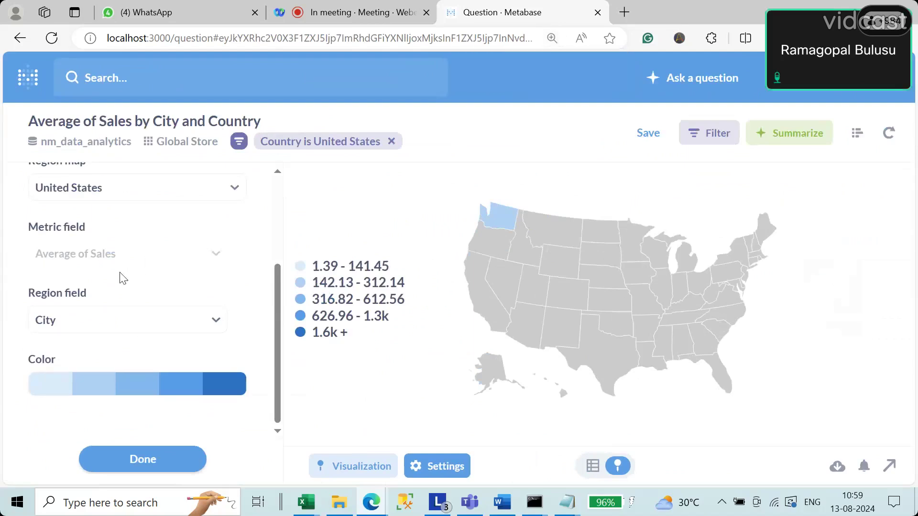
Close the map settings and switch the question's view from the map to the results table
left_click(147, 465)
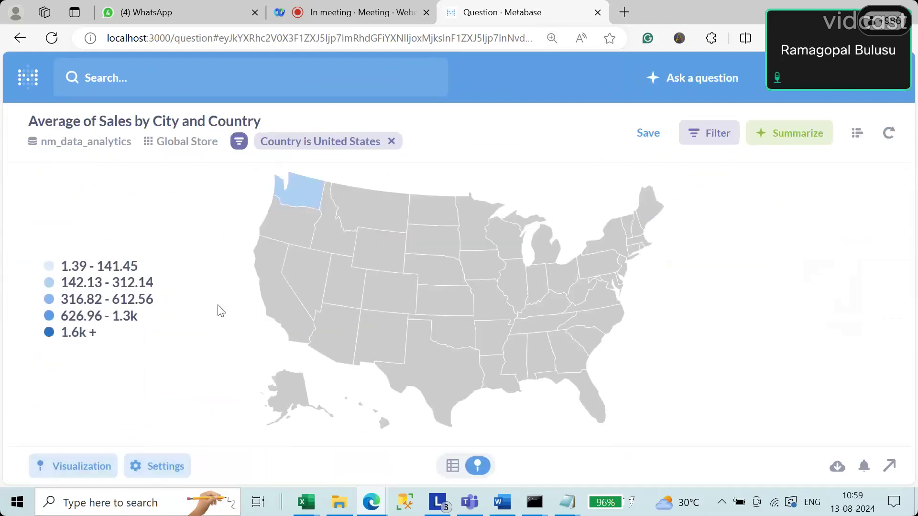
mouse_move(305, 199)
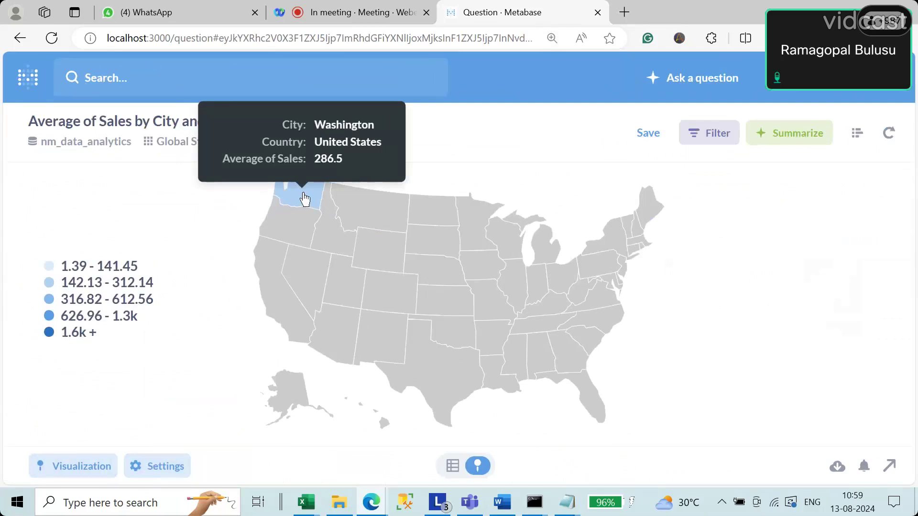
left_click(304, 199)
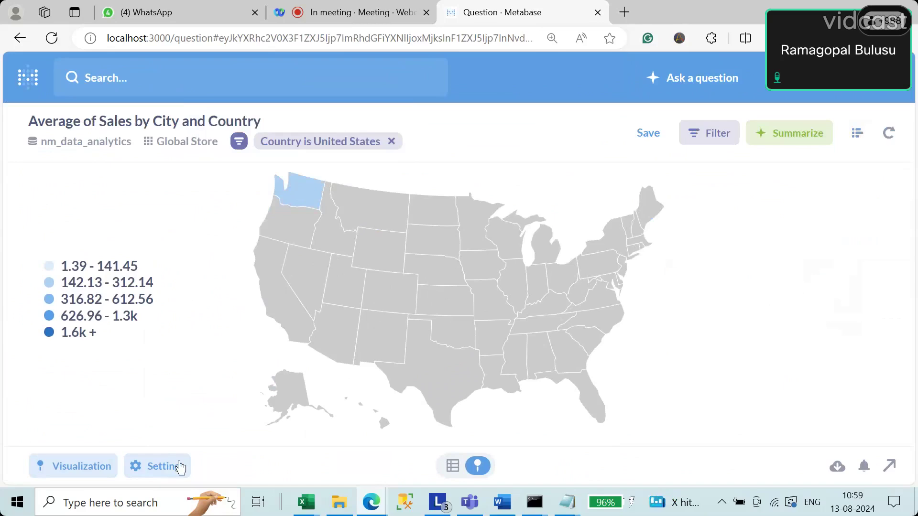
left_click(95, 467)
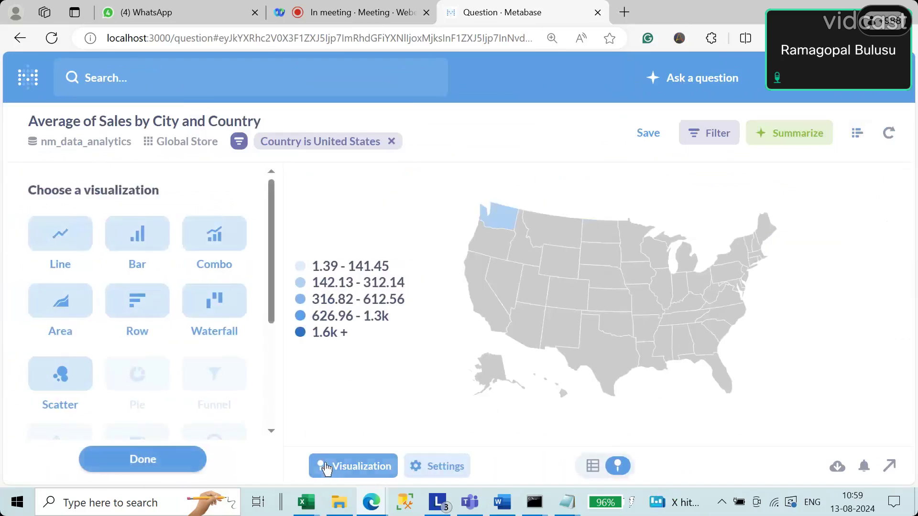
left_click(308, 465)
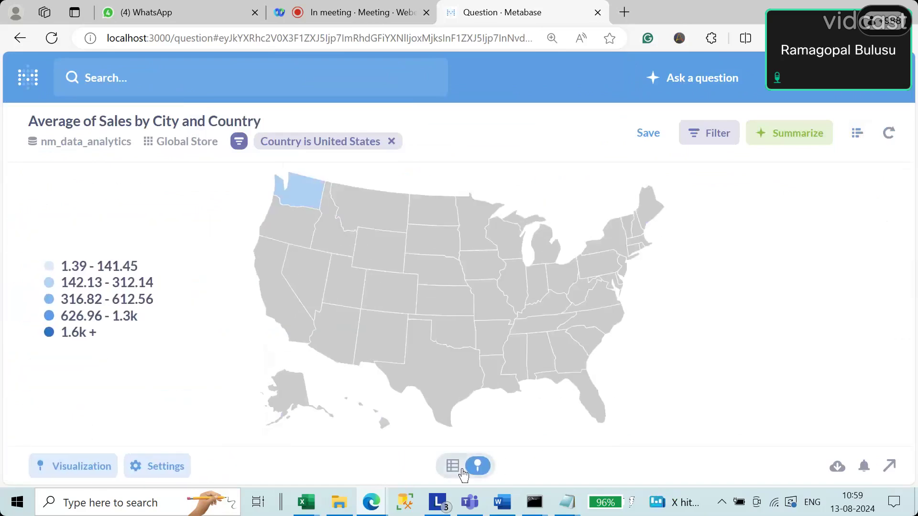
left_click(452, 466)
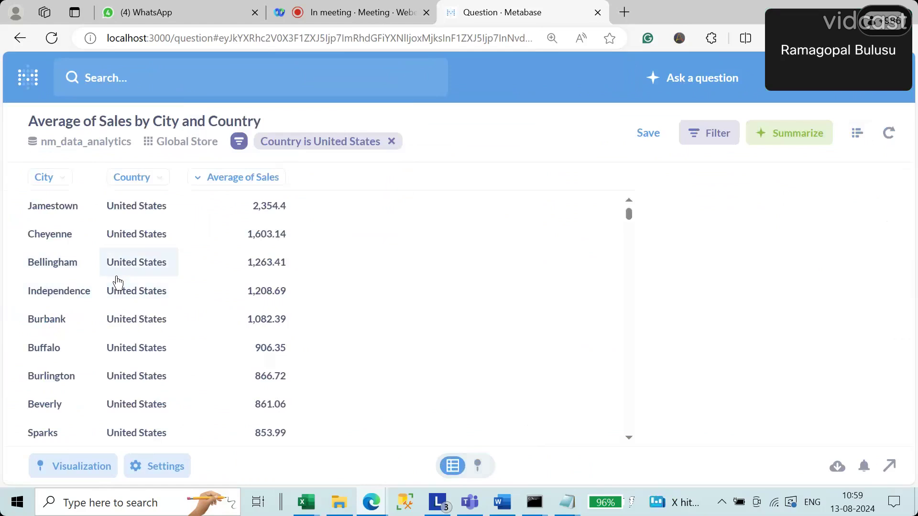
Scroll through the result rows and bring up the visualization type choices
scroll(106, 299, "down", 15)
scroll(102, 310, "down", 20)
scroll(102, 310, "down", 20)
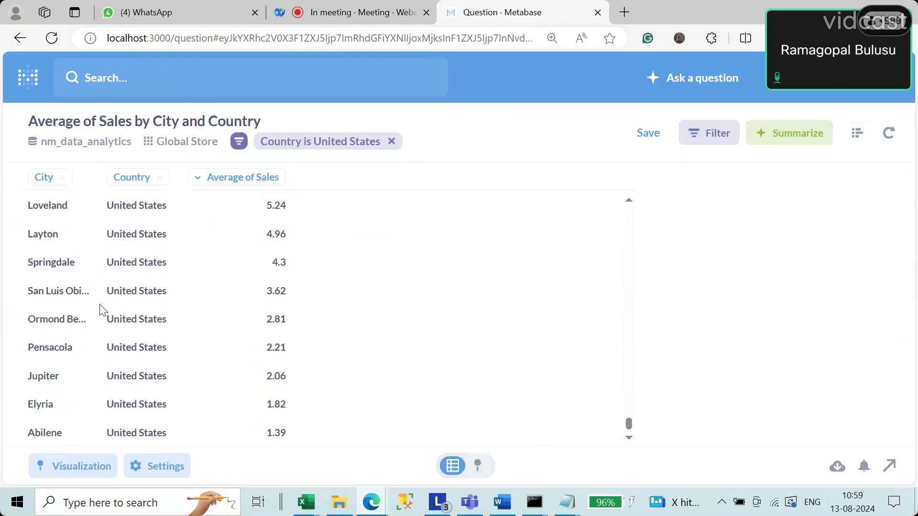
scroll(102, 309, "up", 20)
scroll(102, 309, "up", 10)
left_click(69, 467)
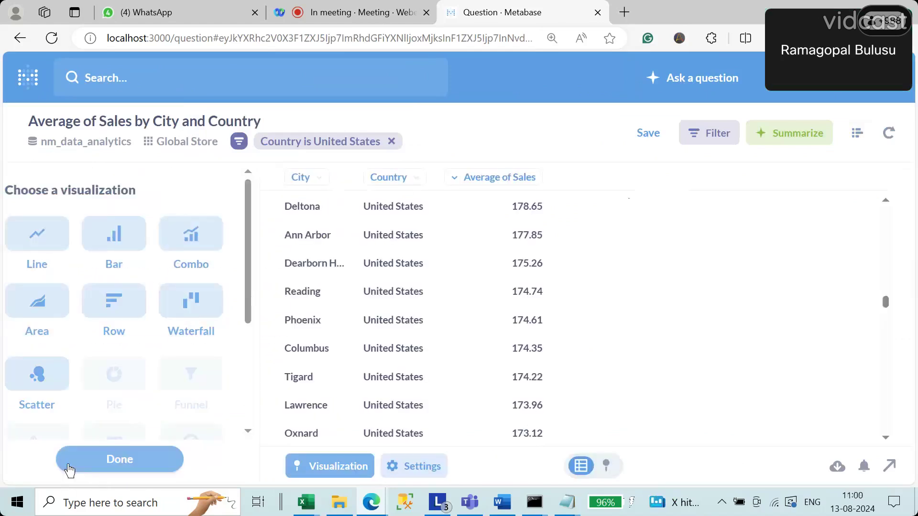
scroll(119, 373, "down", 4)
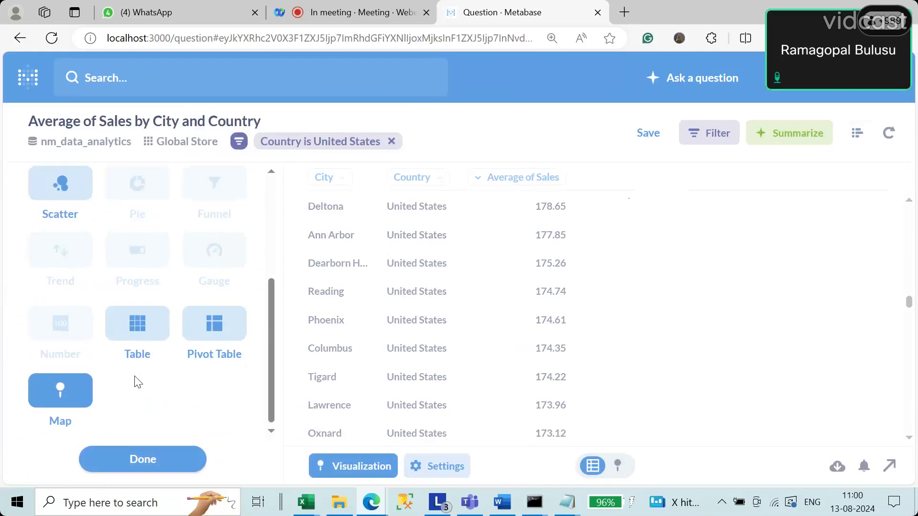
Display the results as a map, trying Grid map and Pin map before returning to Region map
left_click(61, 391)
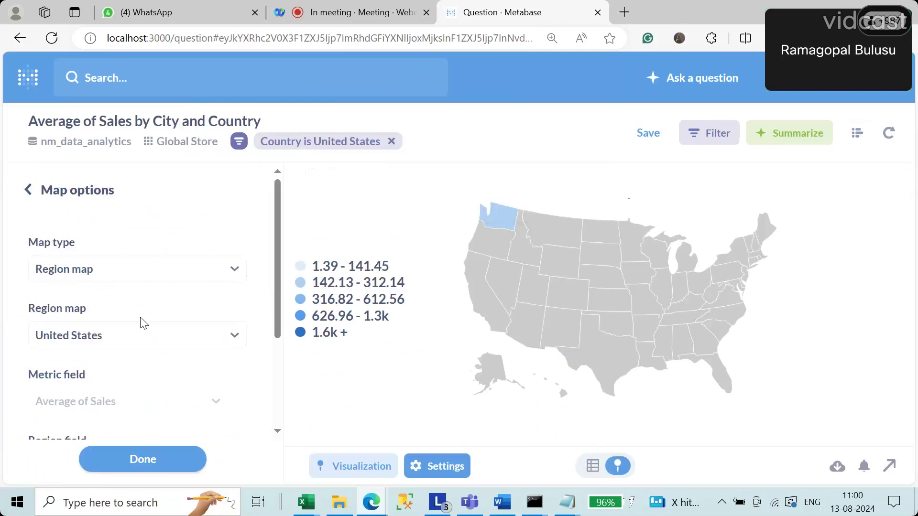
left_click(100, 274)
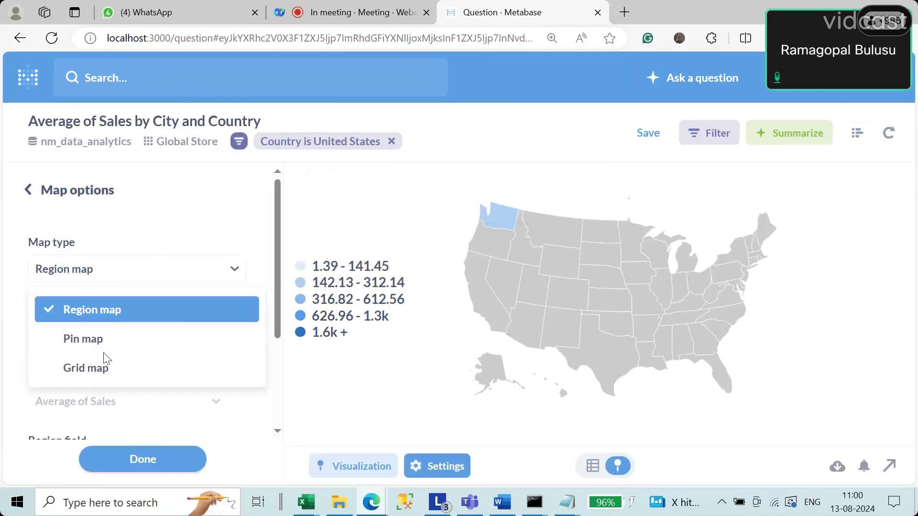
left_click(96, 369)
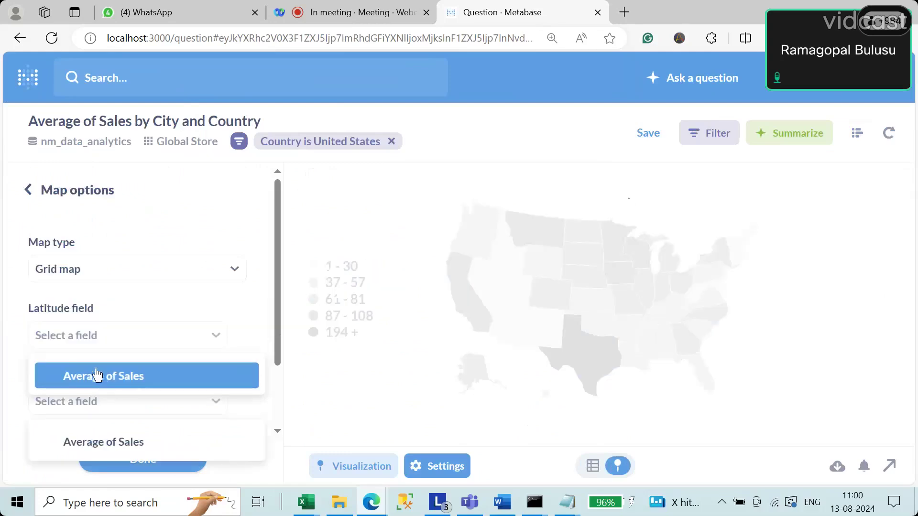
left_click(114, 381)
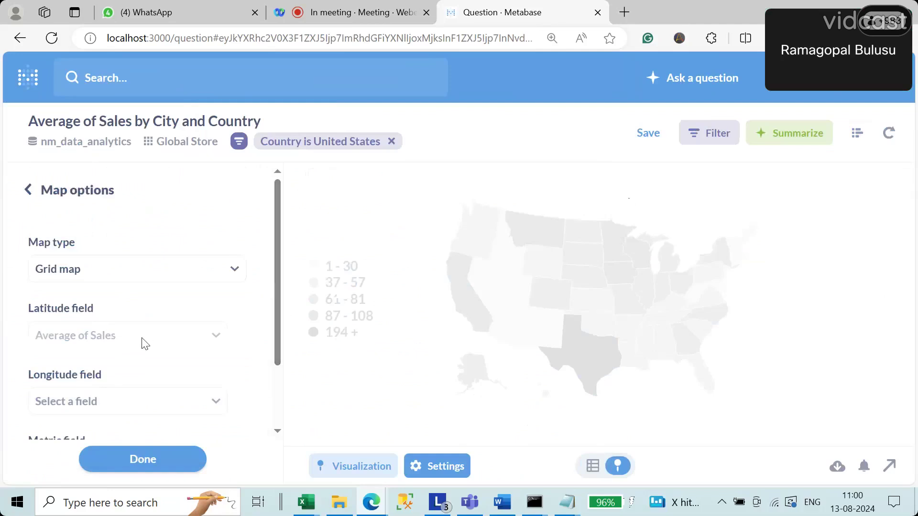
left_click(121, 267)
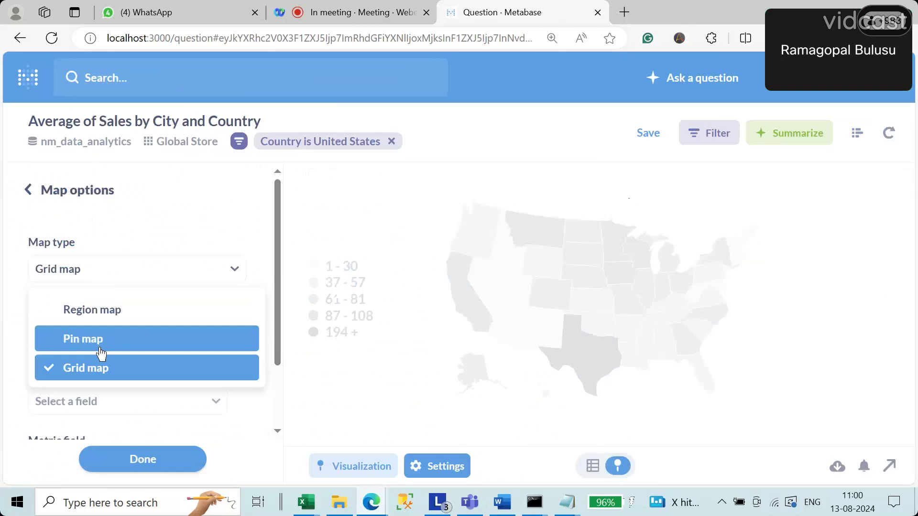
left_click(101, 353)
left_click(141, 277)
left_click(128, 315)
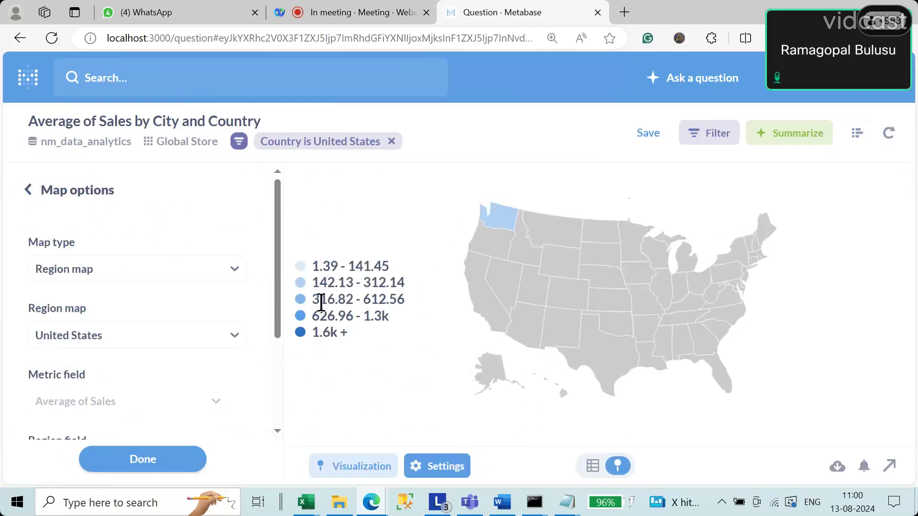
Try the World region map and the Country region field, then set the region field back to City
left_click(119, 345)
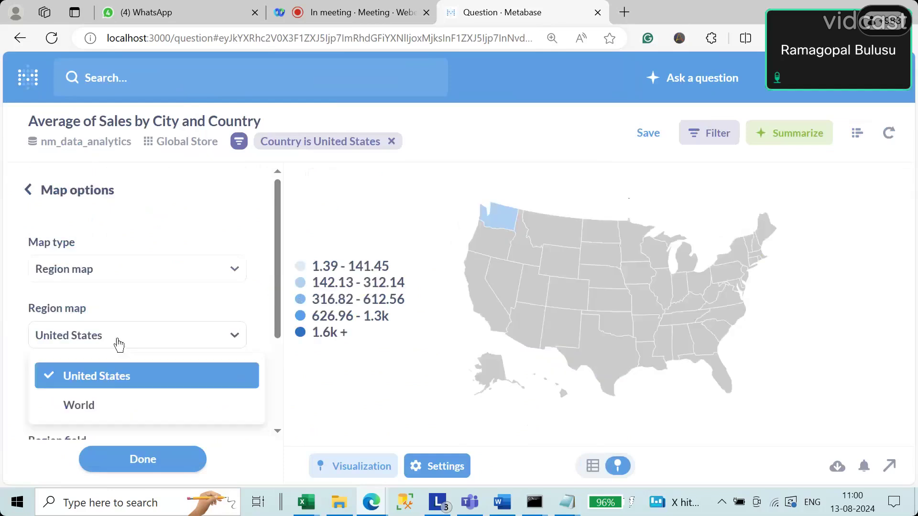
left_click(111, 407)
left_click_drag(279, 286, 279, 368)
left_click(93, 329)
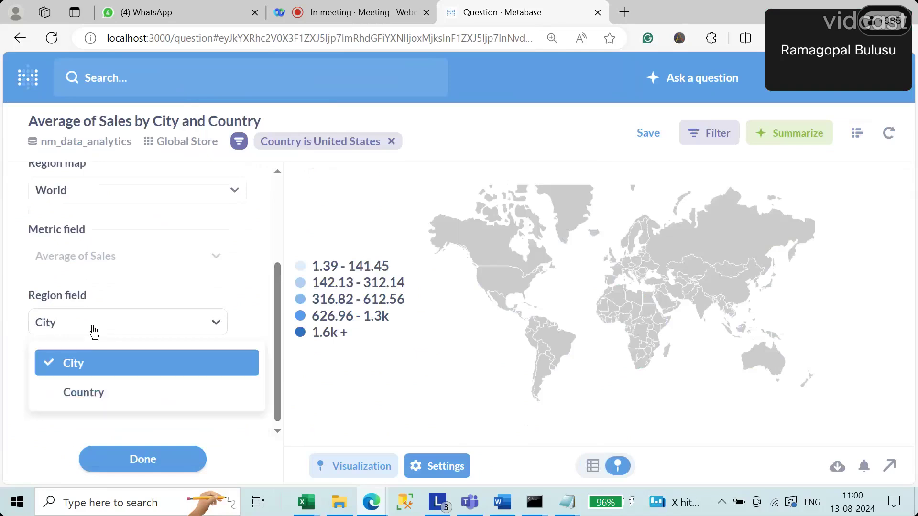
left_click(94, 399)
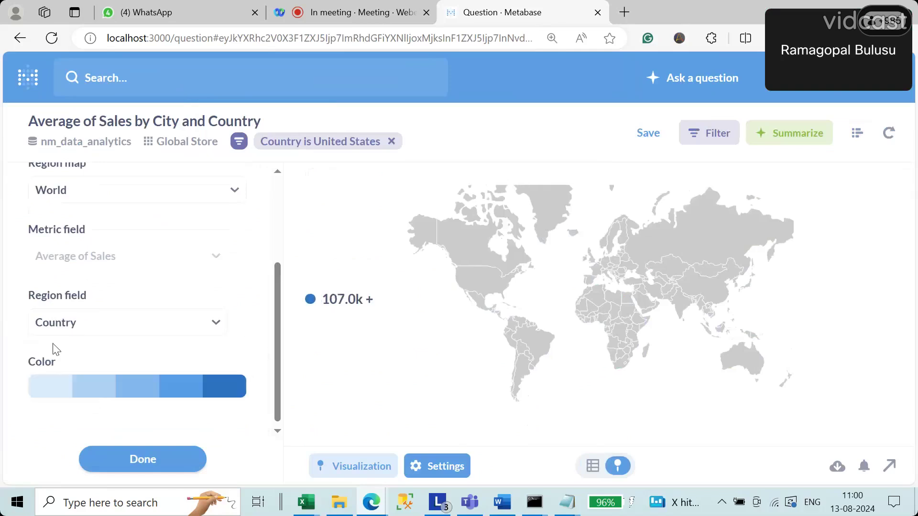
left_click(56, 330)
left_click(75, 363)
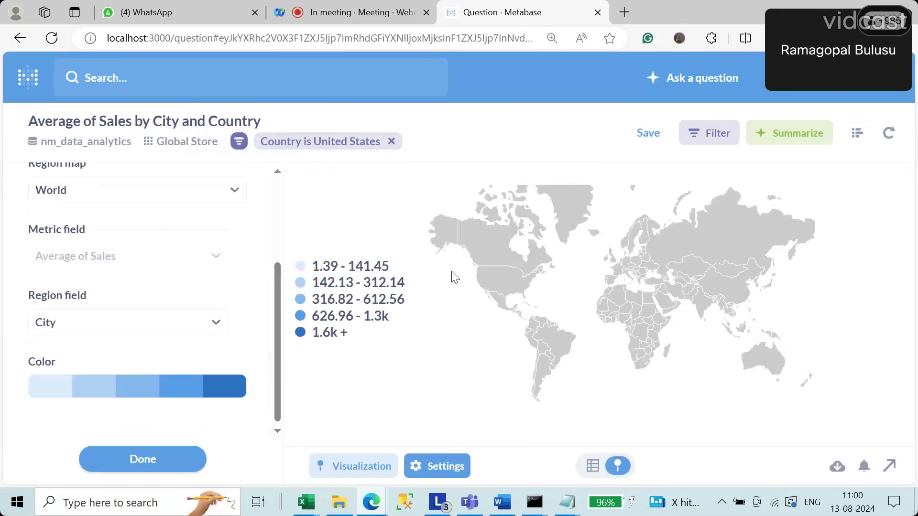
Keep Region map as the map type and switch the region map to United States
scroll(115, 281, "up", 3)
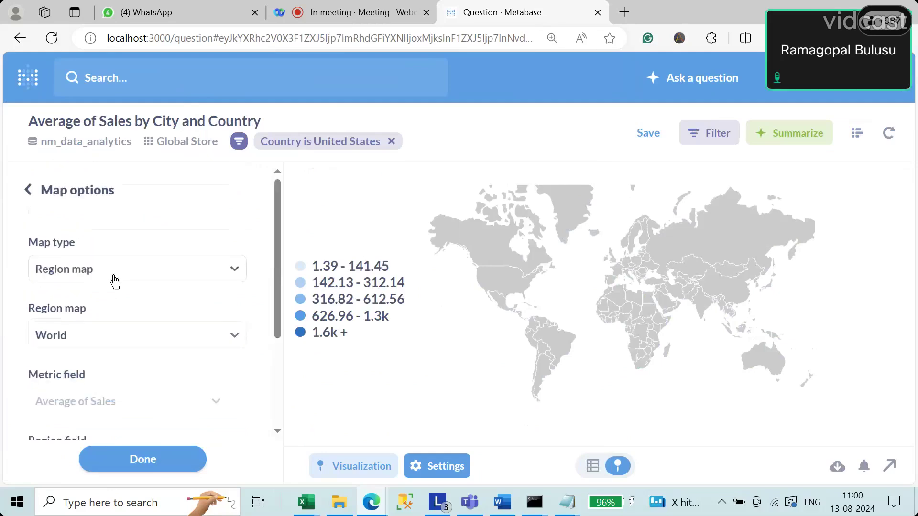
left_click(115, 281)
left_click(98, 311)
left_click(124, 349)
left_click(124, 378)
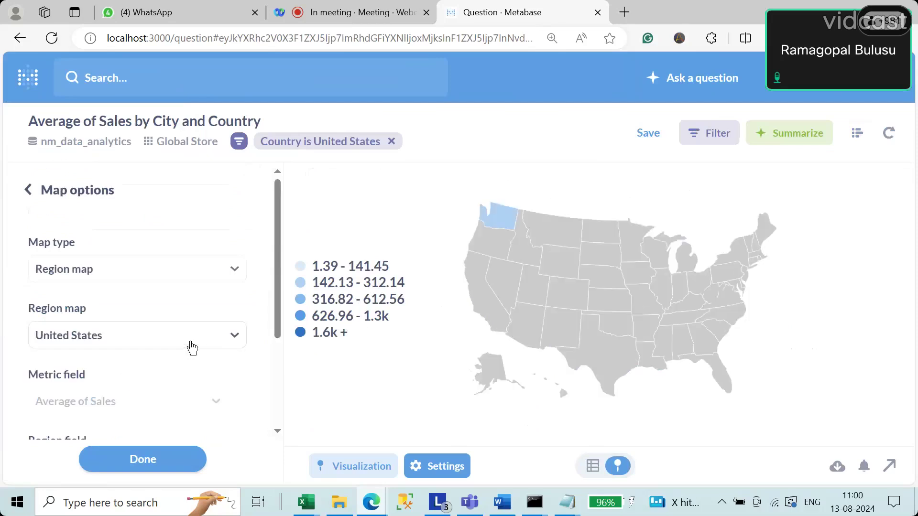
scroll(142, 355, "down", 3)
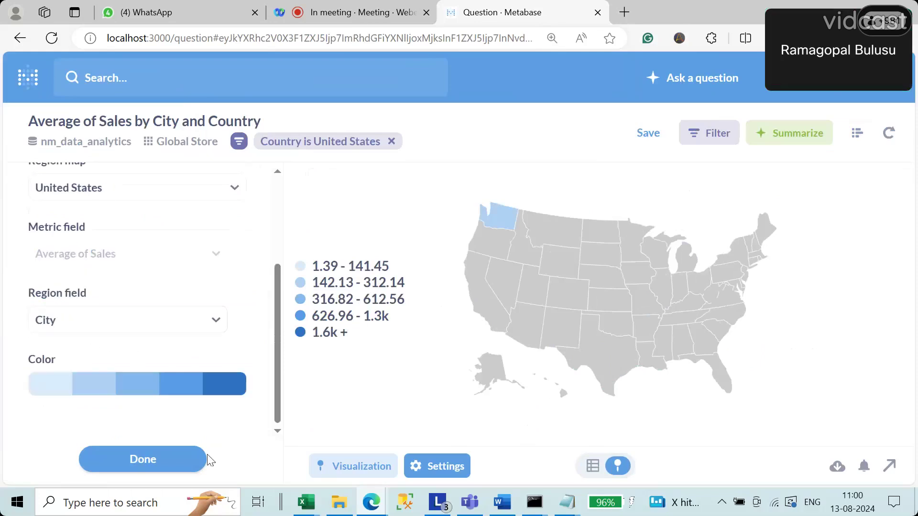
Try the red and purple scales, then apply the green colour scale and close the map settings
left_click(58, 396)
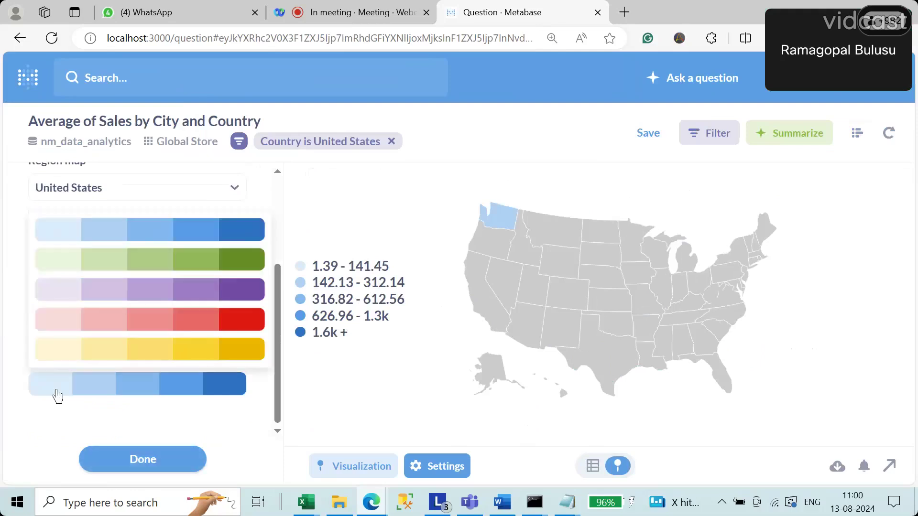
left_click(60, 320)
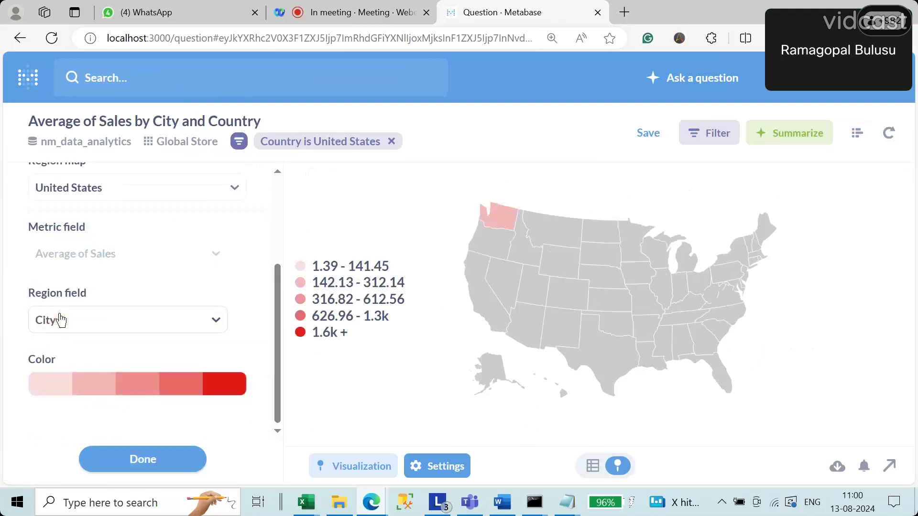
left_click(77, 393)
left_click(107, 296)
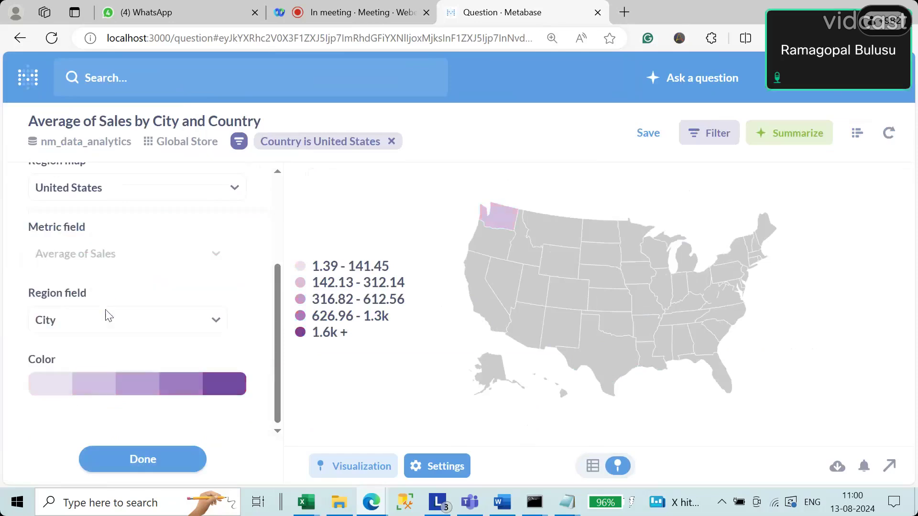
left_click(96, 396)
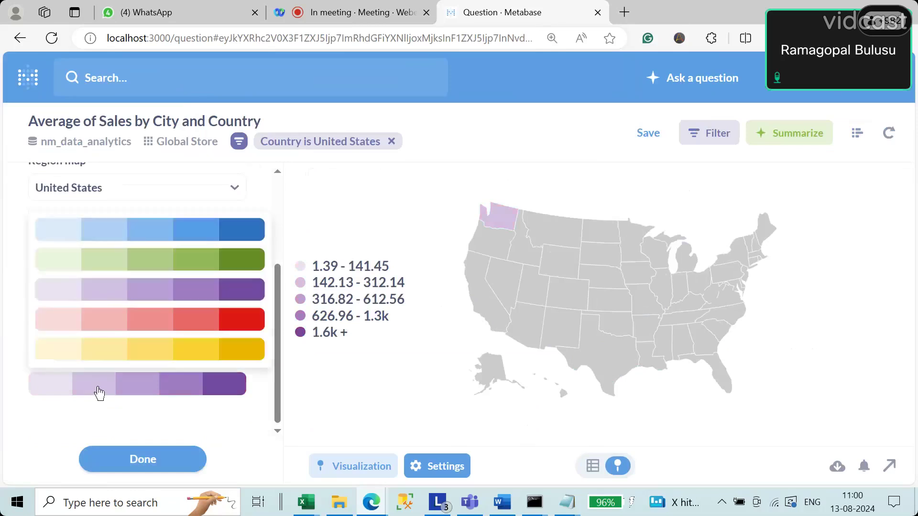
left_click(105, 262)
left_click(144, 460)
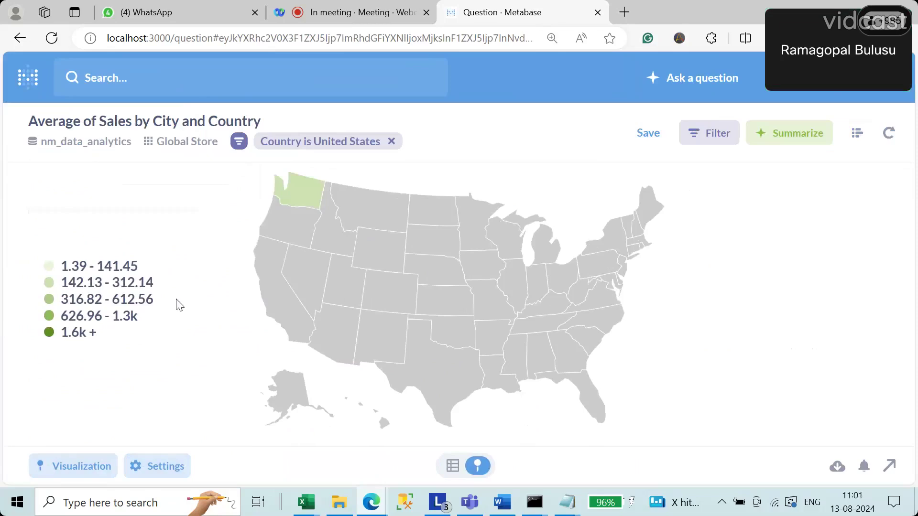
mouse_move(294, 203)
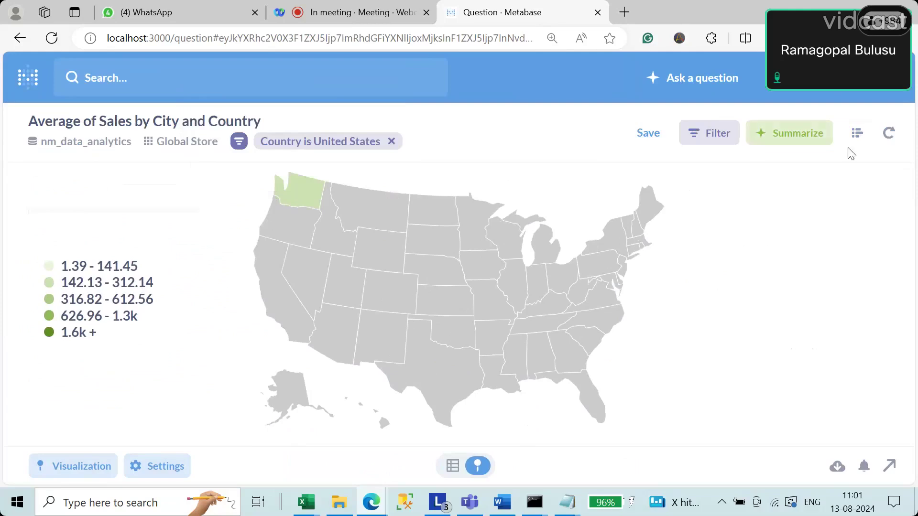
Add State as a second Summarize grouping in the notebook editor and visualize the query
left_click(857, 134)
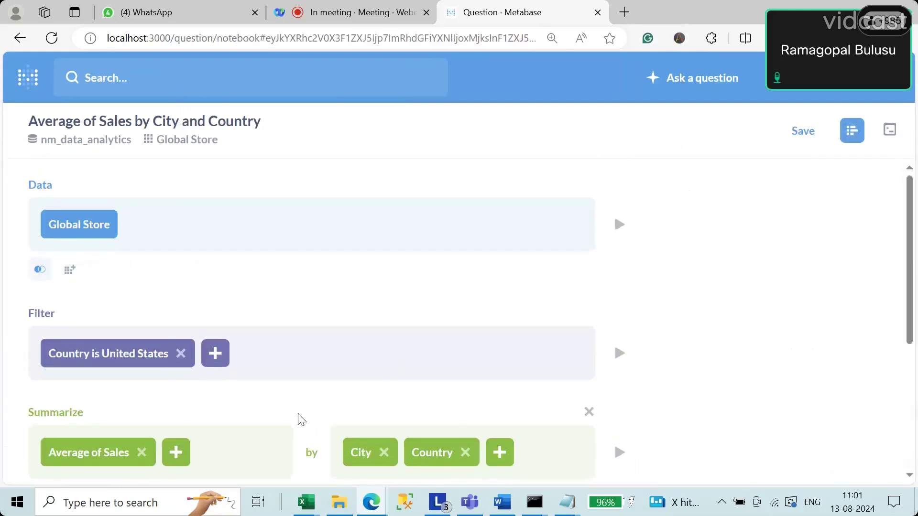
left_click(506, 456)
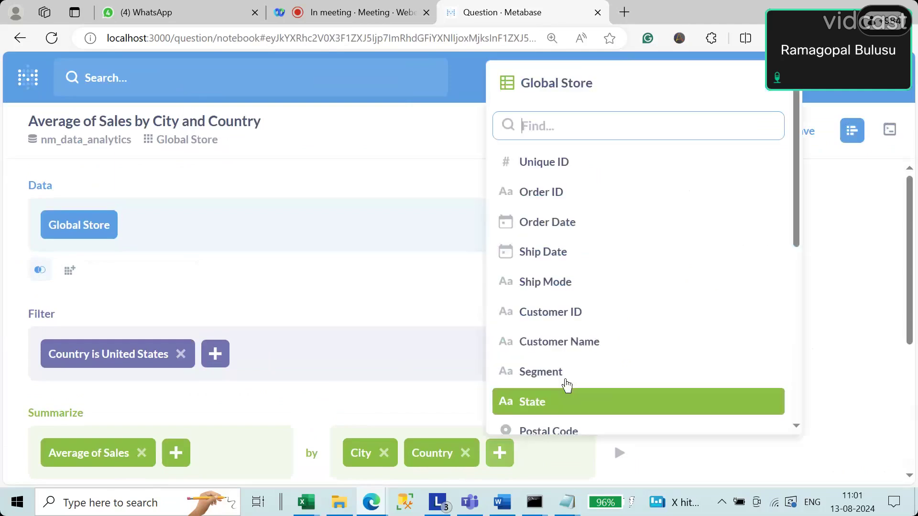
left_click(543, 403)
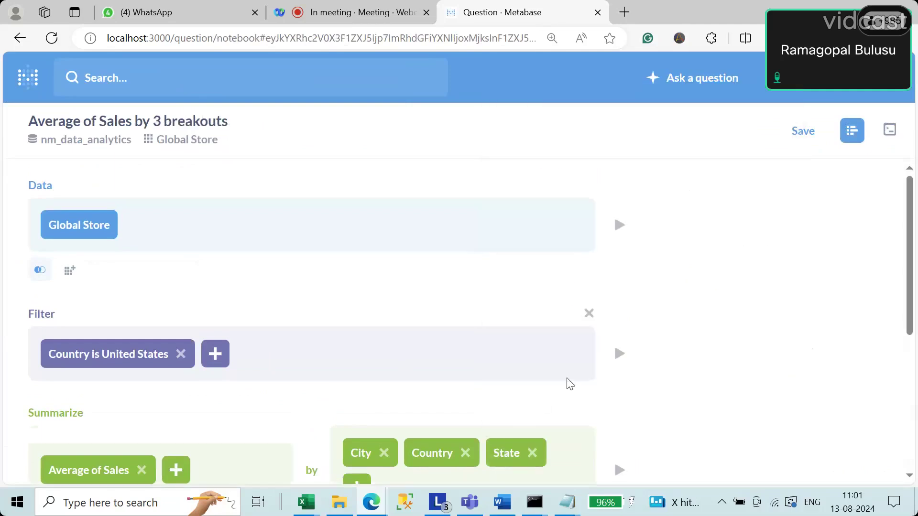
scroll(565, 381, "down", 5)
left_click(119, 454)
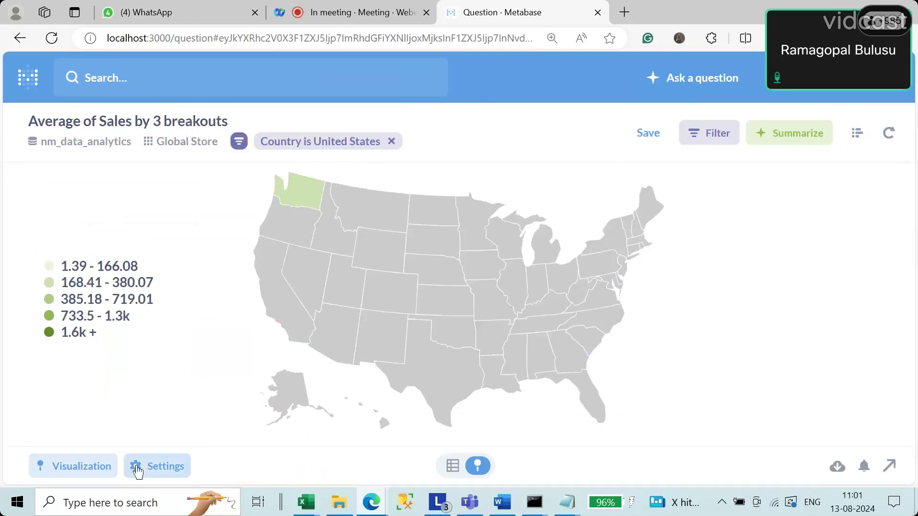
Review the results as a table, then display them as a map
left_click(450, 473)
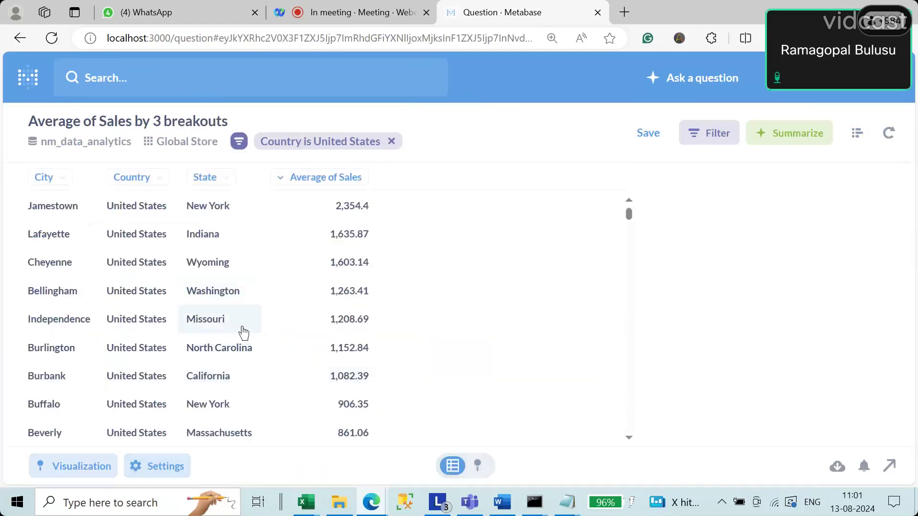
scroll(225, 318, "down", 10)
scroll(227, 316, "up", 10)
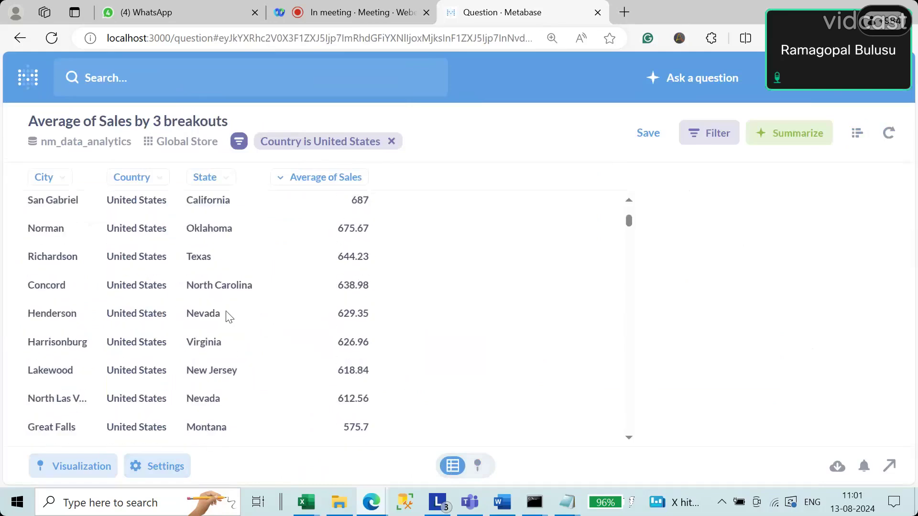
left_click(91, 467)
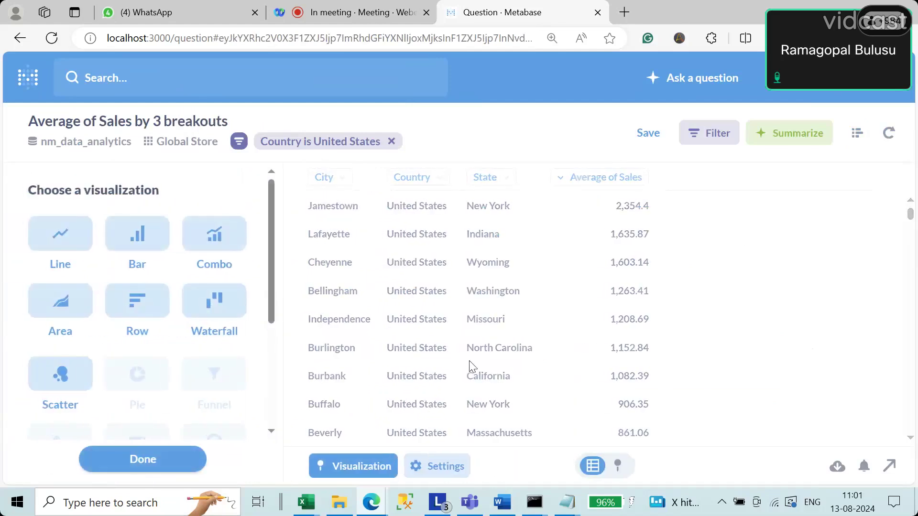
left_click_drag(271, 306, 261, 433)
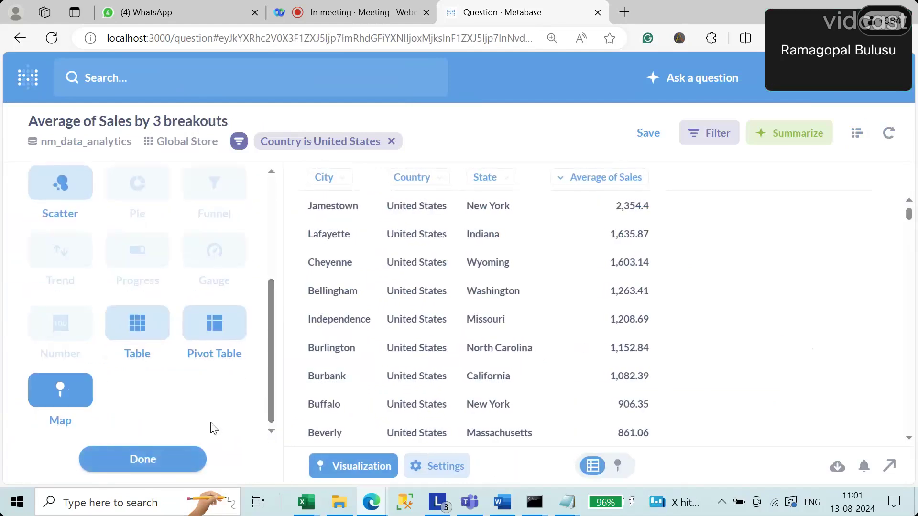
left_click(60, 391)
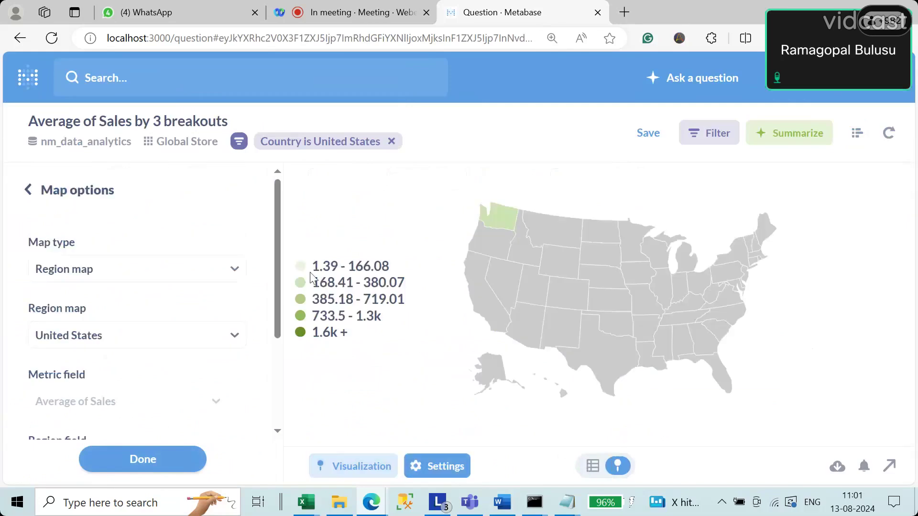
left_click_drag(277, 279, 269, 363)
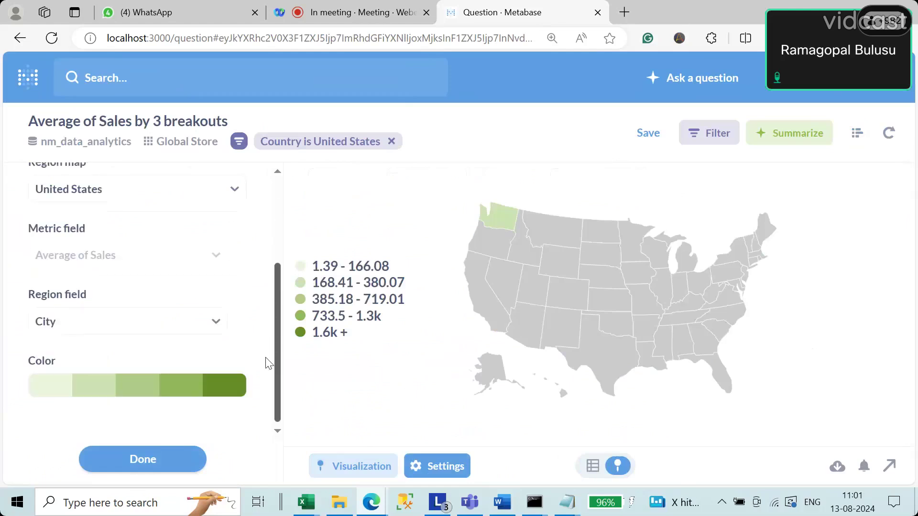
Set the map's region field to State and close the map settings
left_click(57, 321)
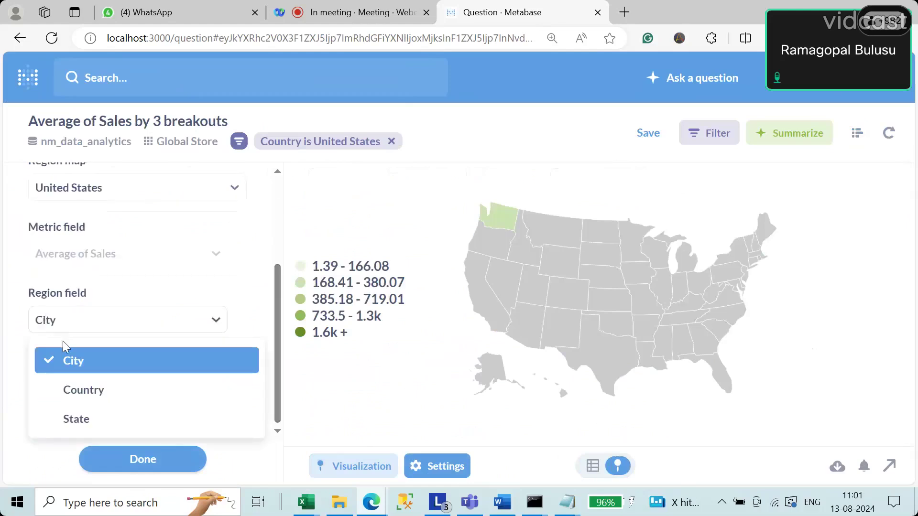
left_click(85, 421)
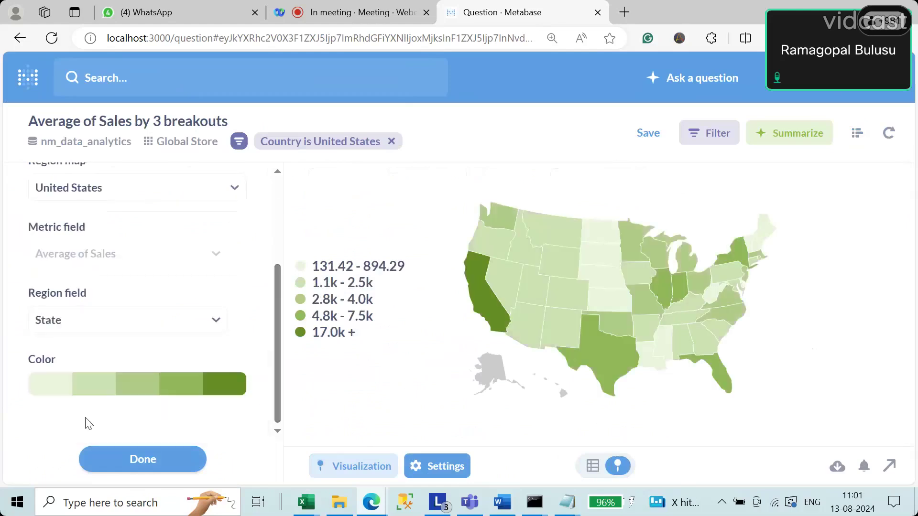
left_click(148, 459)
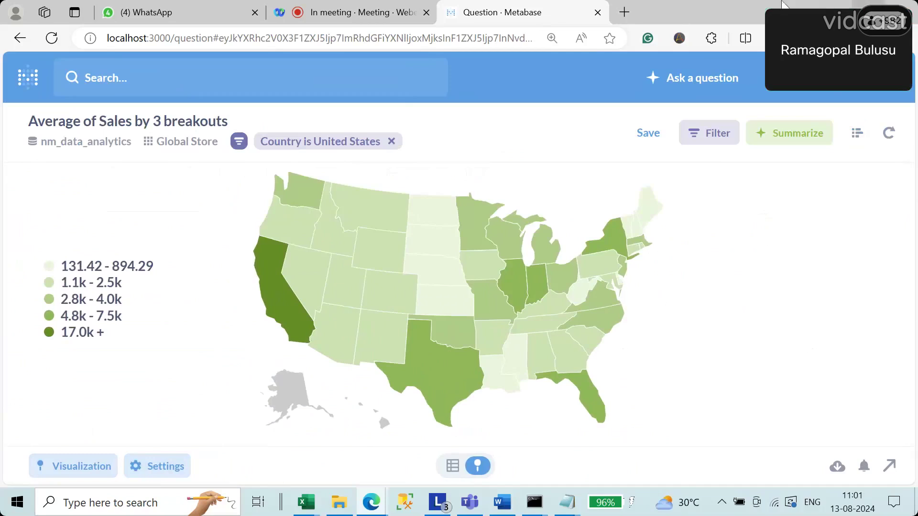
mouse_move(363, 212)
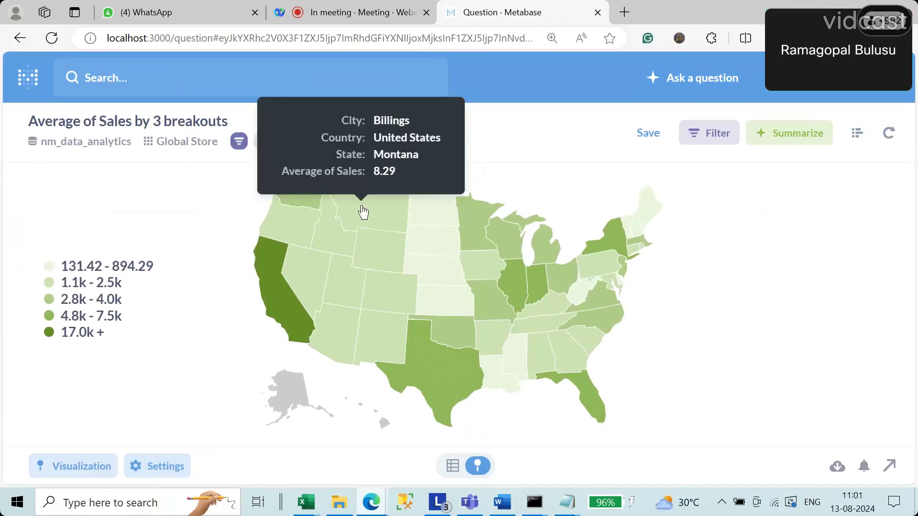
mouse_move(372, 252)
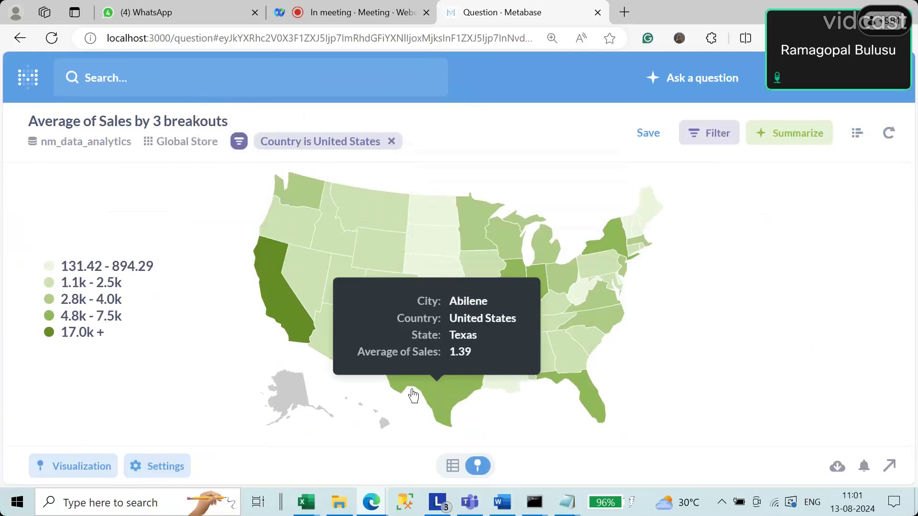
Save the question under the name 'Average Sales in United States'
left_click(647, 133)
left_click_drag(357, 188, 725, 194)
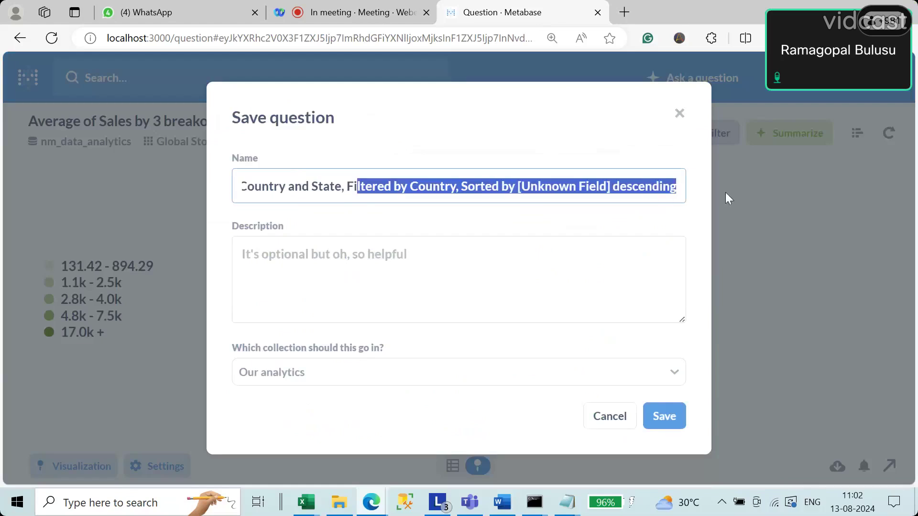
key("BackSpace")
key("BackSpace")
key("BackSpace")
key("BackSpace")
key("BackSpace")
key("BackSpace")
key("BackSpace")
key("BackSpace")
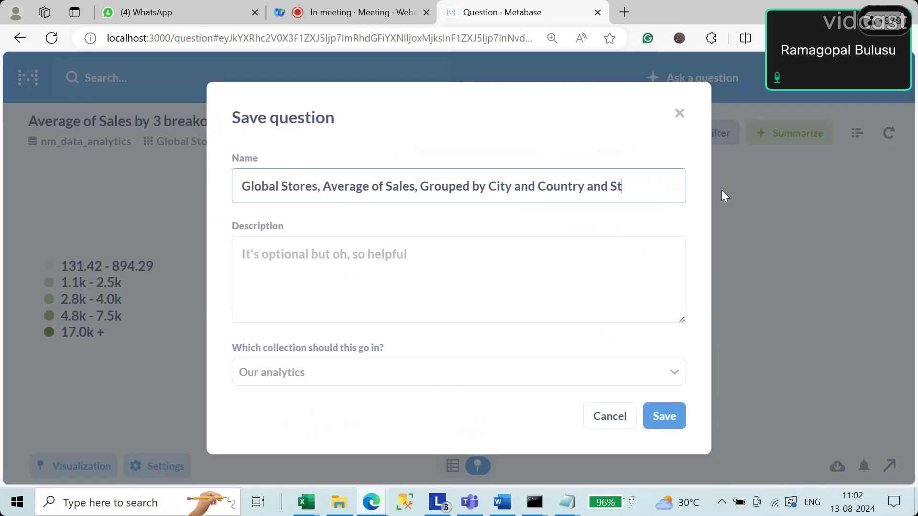
key("BackSpace")
key("BackSpace")
key("BackSpace")
key("BackSpace")
key("BackSpace")
key("BackSpace")
key("BackSpace")
key("BackSpace")
key("BackSpace")
key("BackSpace")
key("BackSpace")
key("BackSpace")
key("BackSpace")
key("BackSpace")
key("BackSpace")
key("BackSpace")
key("BackSpace")
key("BackSpace")
key("BackSpace")
key("BackSpace")
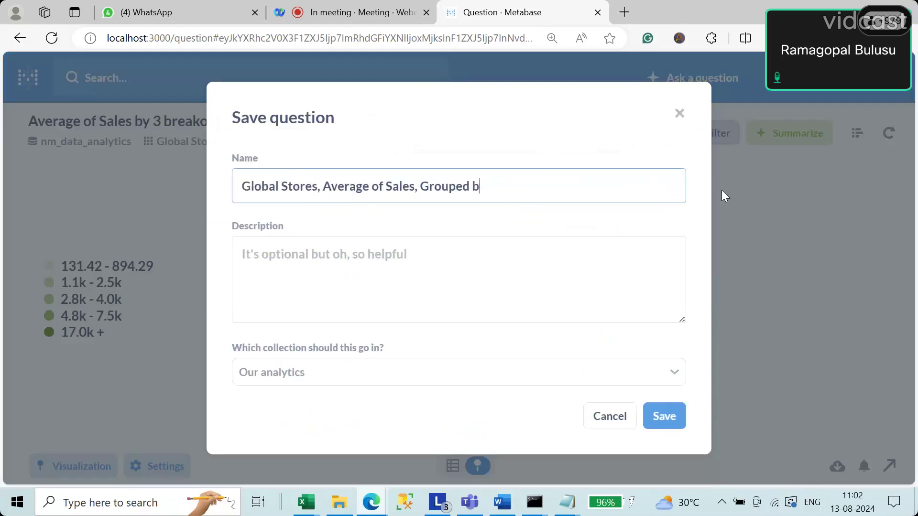
key("BackSpace")
key("BackSpace")
key("BackSpace")
key("BackSpace")
key("BackSpace")
key("BackSpace")
key("BackSpace")
key("BackSpace")
key("BackSpace")
key("BackSpace")
key("BackSpace")
key("BackSpace")
key("BackSpace")
key("BackSpace")
key("BackSpace")
key("BackSpace")
key("BackSpace")
key("BackSpace")
key("BackSpace")
key("BackSpace")
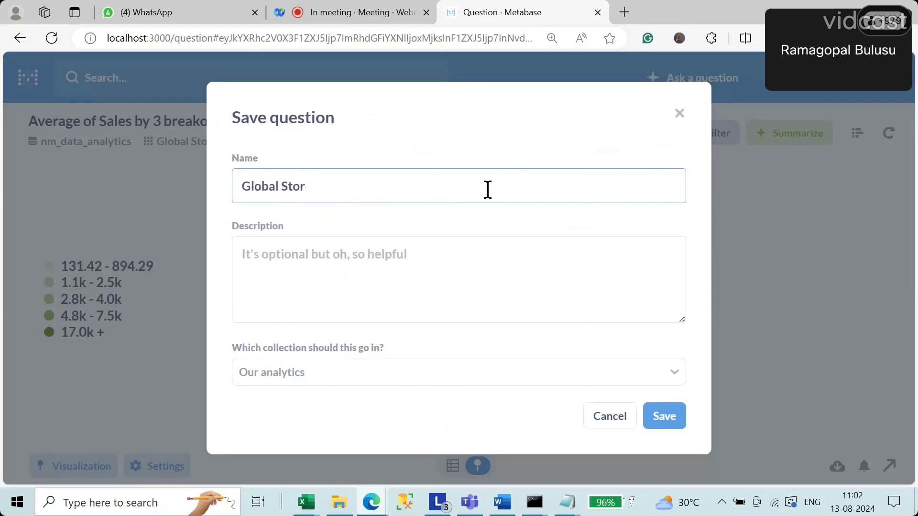
left_click_drag(383, 188, 214, 196)
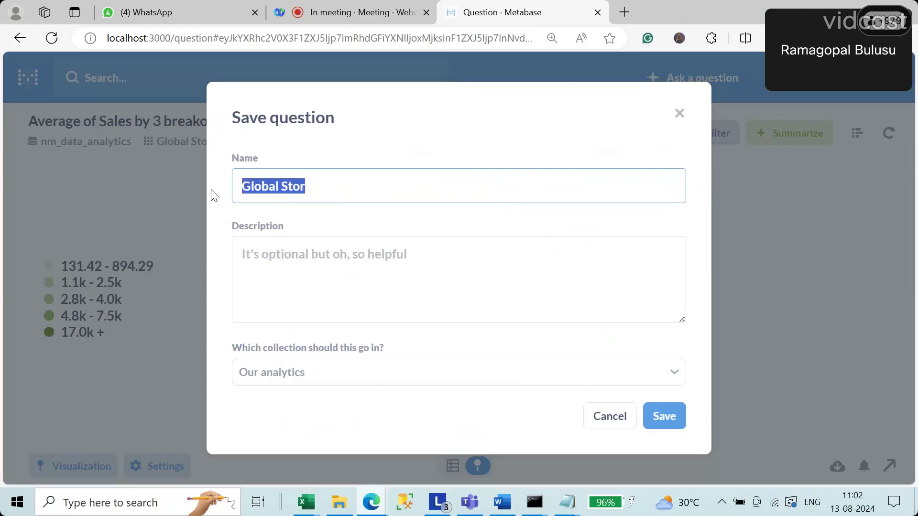
type("Average")
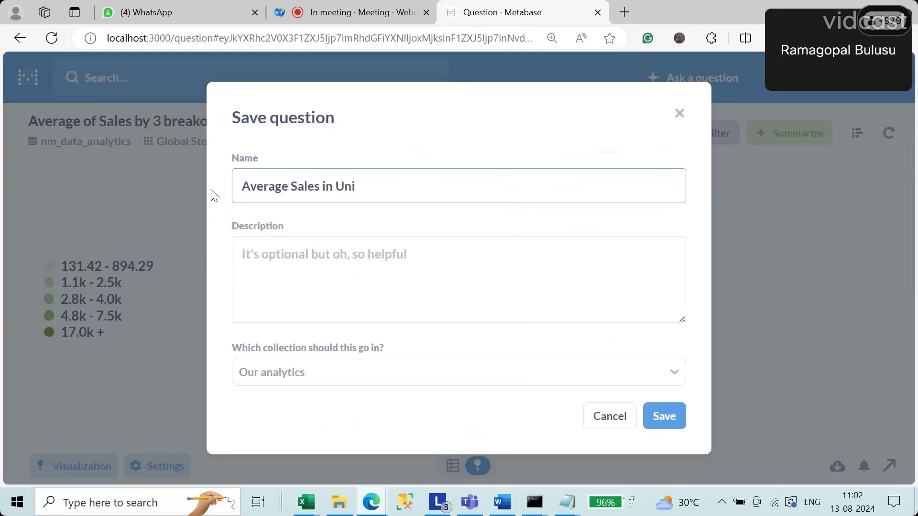
type("Sales in United States")
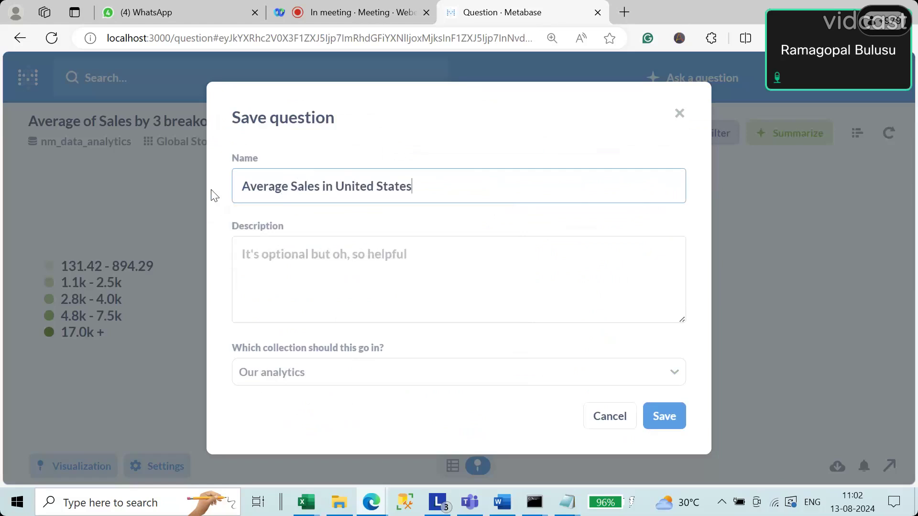
Save it into the NM Data Analytics collection without adding it to a dashboard
left_click(289, 376)
left_click(652, 326)
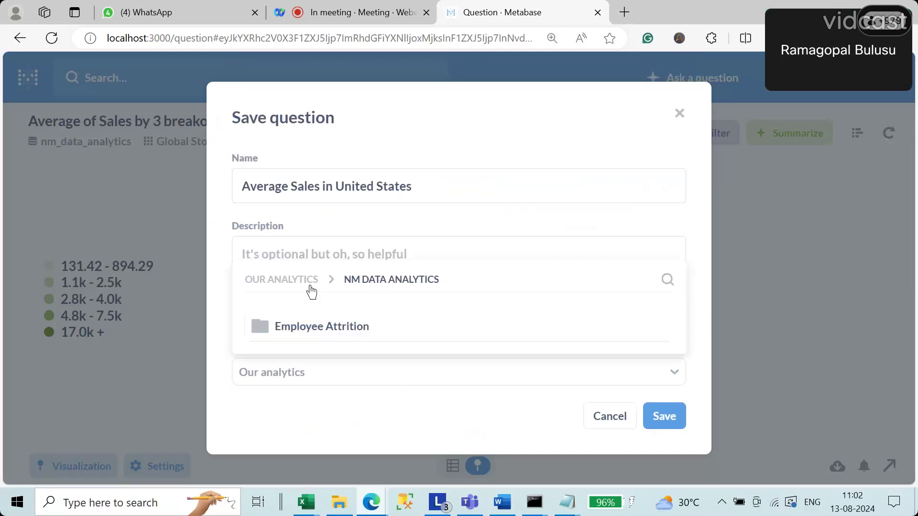
left_click(292, 286)
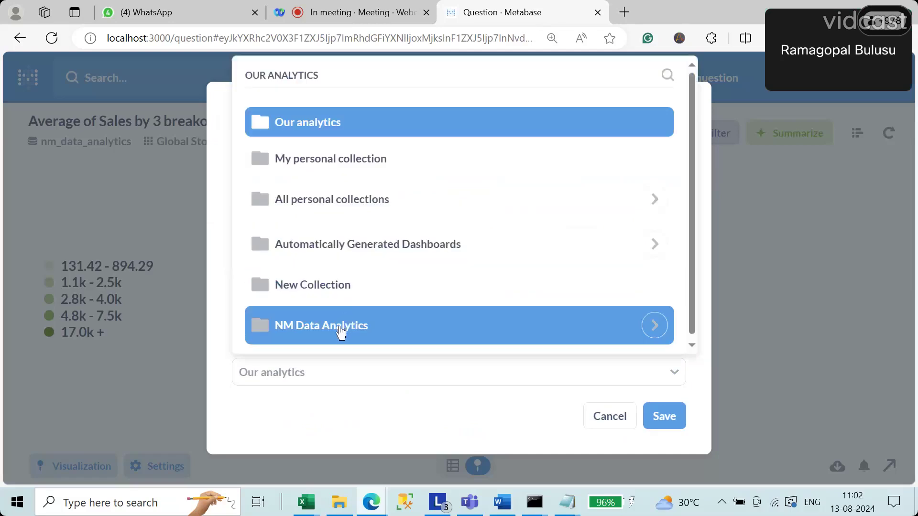
left_click(341, 327)
left_click(661, 419)
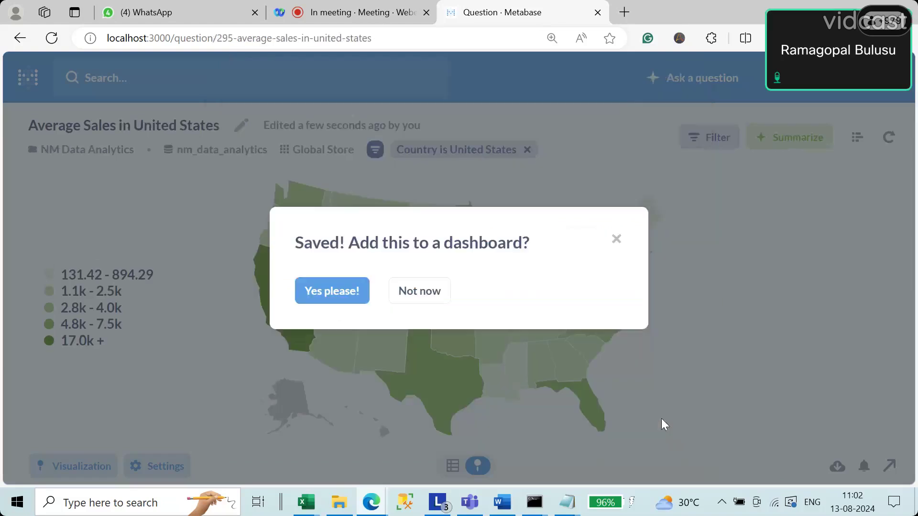
left_click(417, 300)
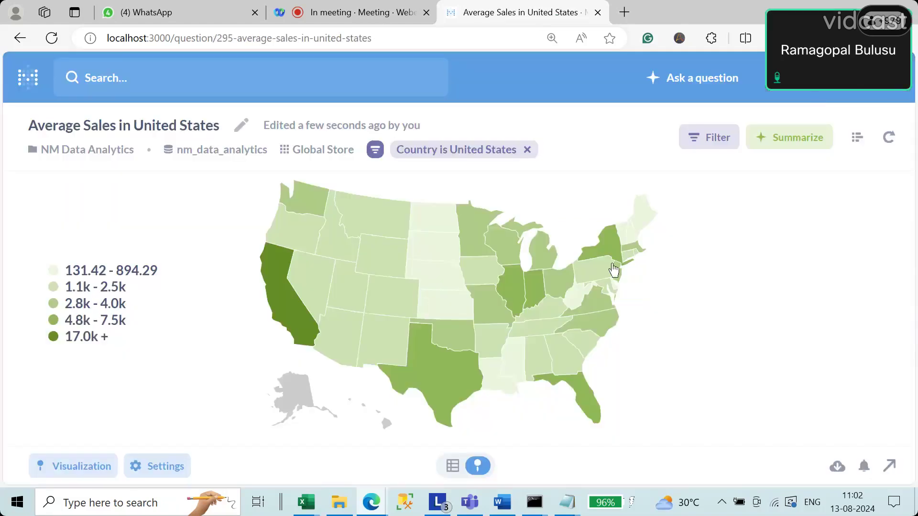
left_click(29, 81)
Open the NM Training Dashboard from the NM Data Analytics collection in edit mode
scroll(512, 314, "down", 10)
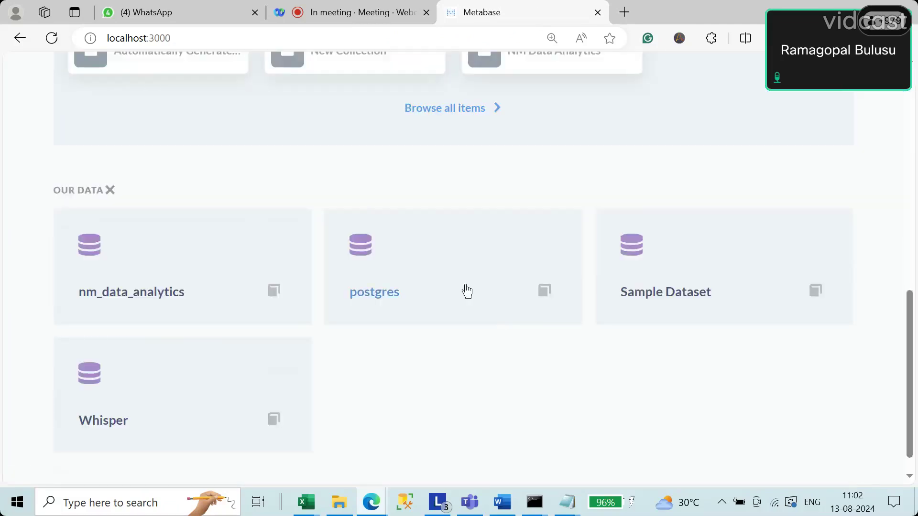
scroll(518, 238, "up", 5)
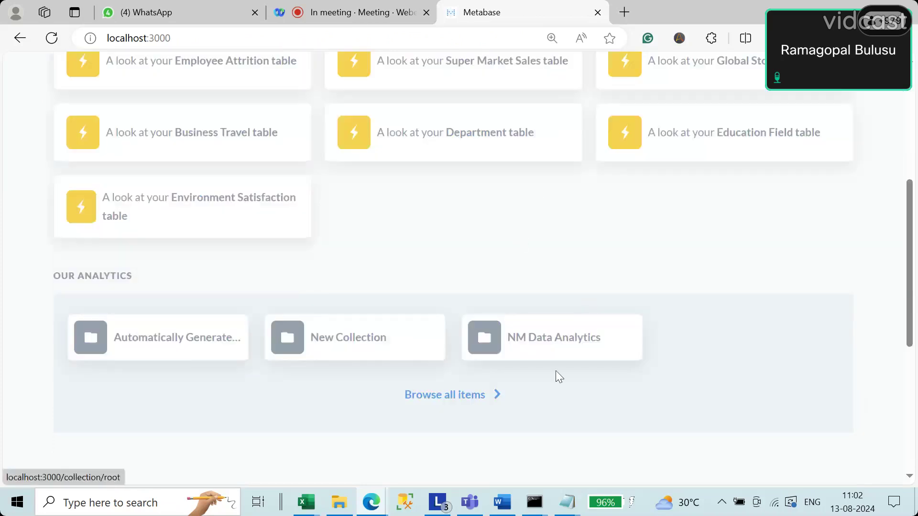
left_click(548, 344)
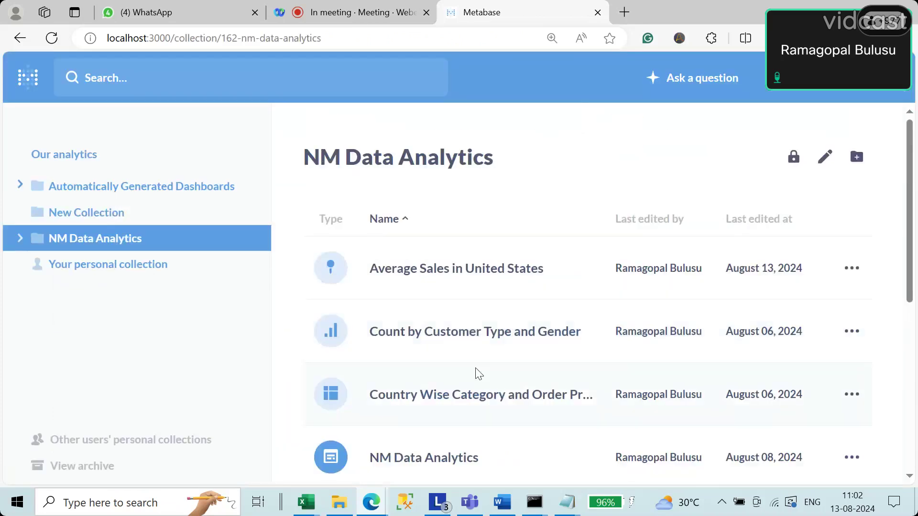
scroll(478, 374, "down", 5)
left_click(443, 235)
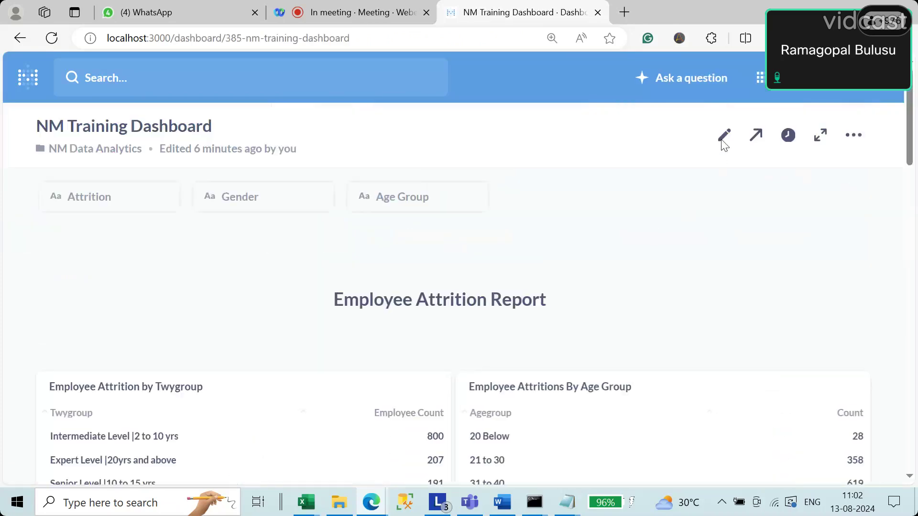
left_click(723, 136)
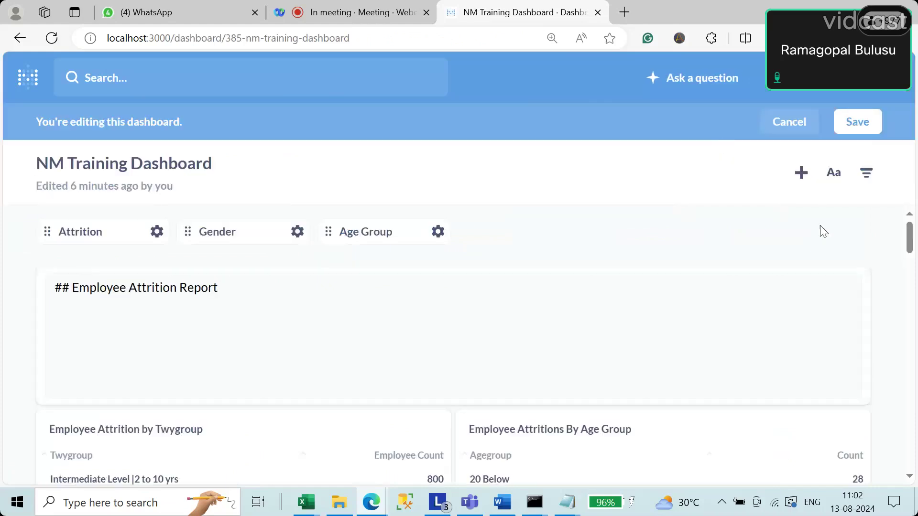
Add the Average Sales in United States question as a card and save the dashboard
left_click(802, 176)
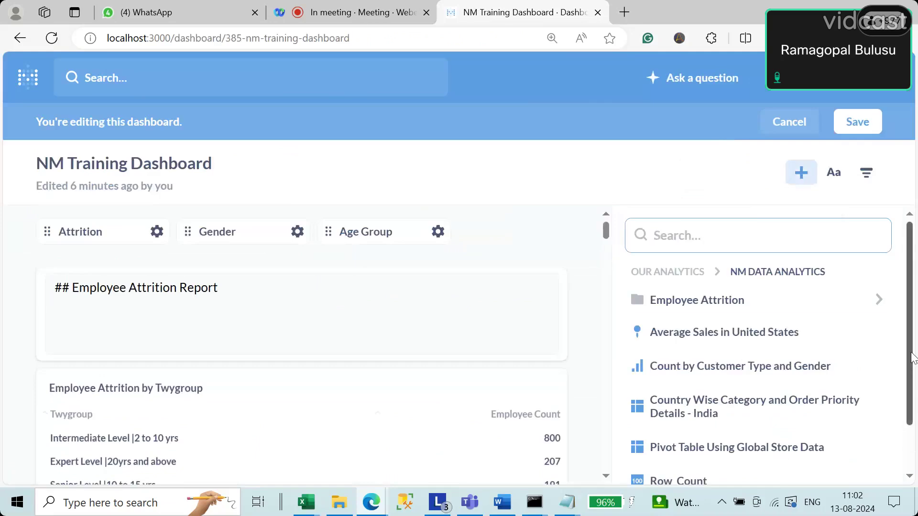
scroll(911, 363, "down", 1)
scroll(912, 365, "down", 2)
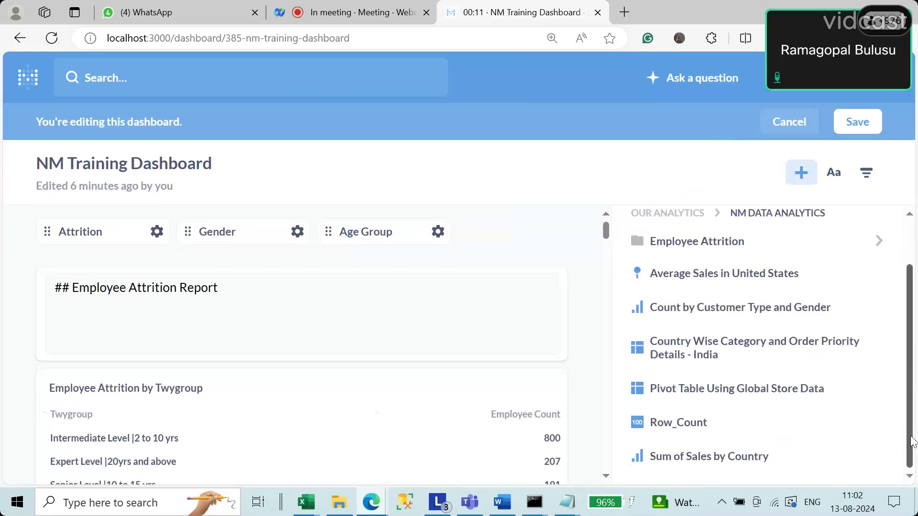
scroll(908, 406, "up", 3)
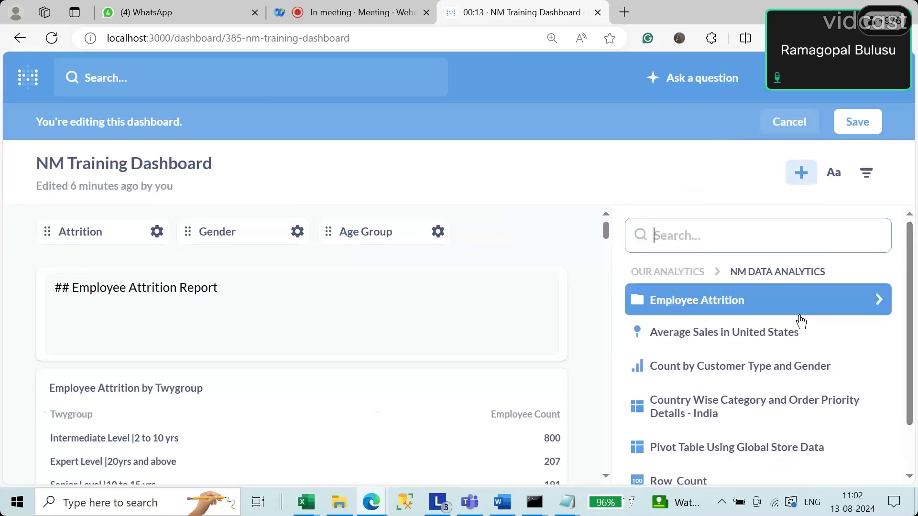
left_click(734, 340)
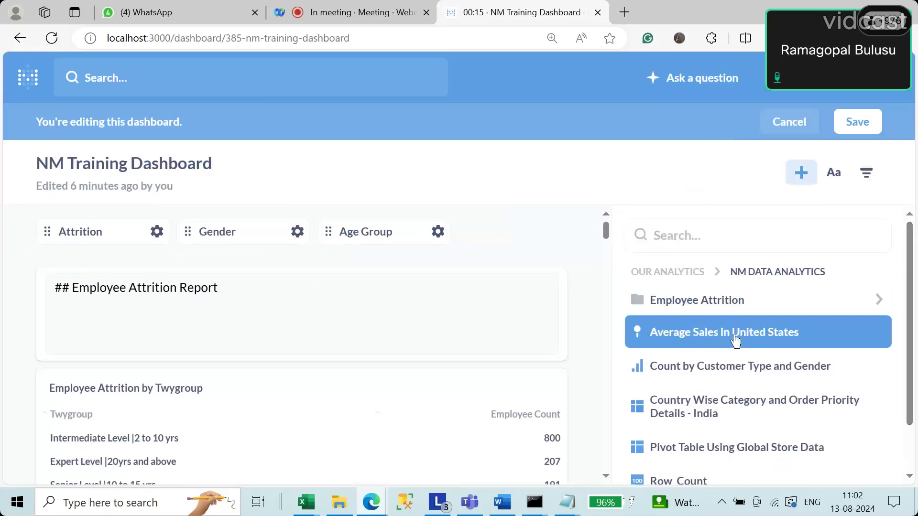
left_click(734, 340)
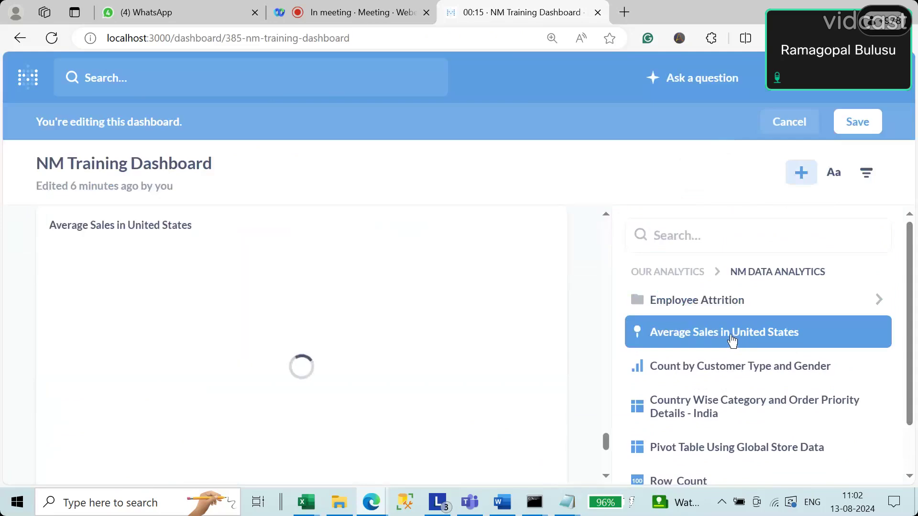
left_click(854, 123)
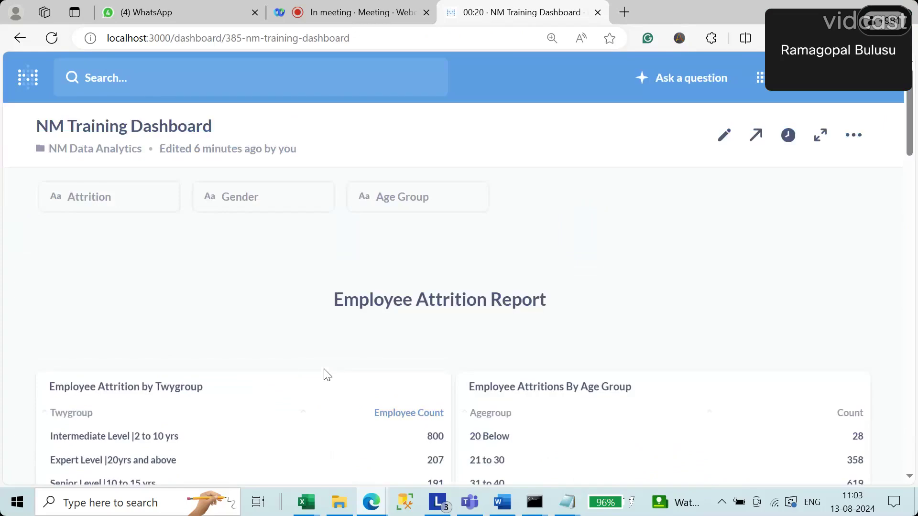
scroll(326, 374, "down", 15)
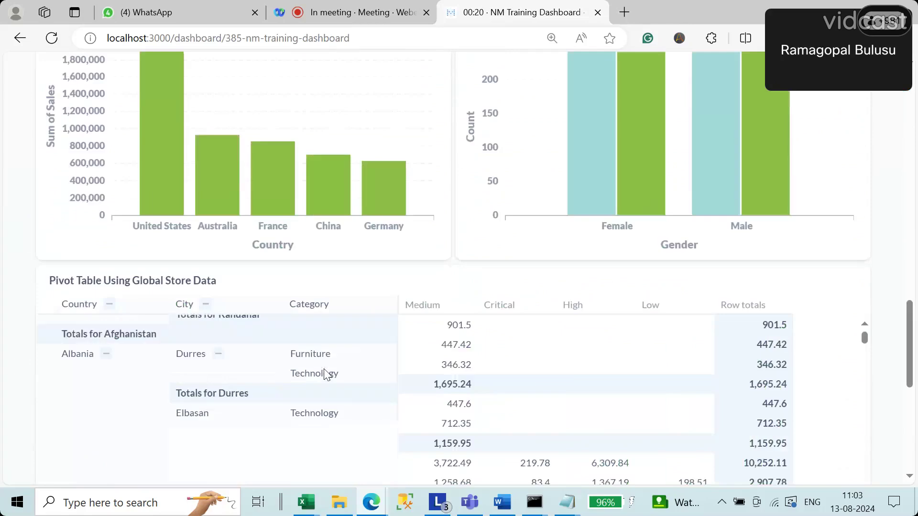
Scroll through the NM Training Dashboard to review the new US sales map card
scroll(701, 342, "up", 8)
scroll(702, 343, "down", 10)
scroll(702, 343, "down", 2)
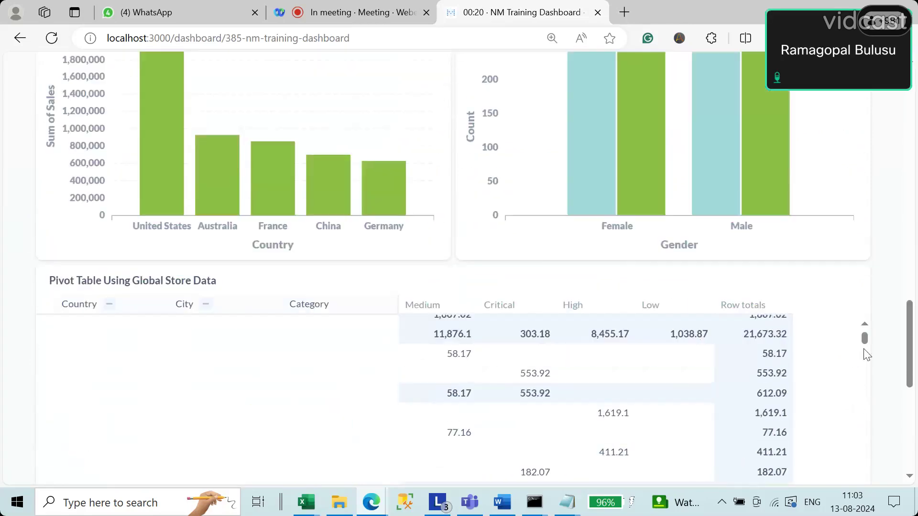
scroll(895, 388, "down", 5)
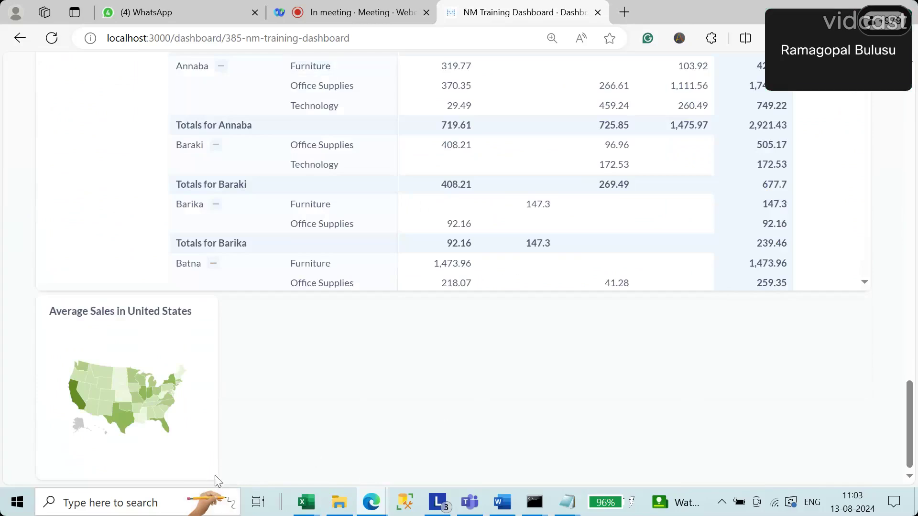
scroll(478, 335, "up", 15)
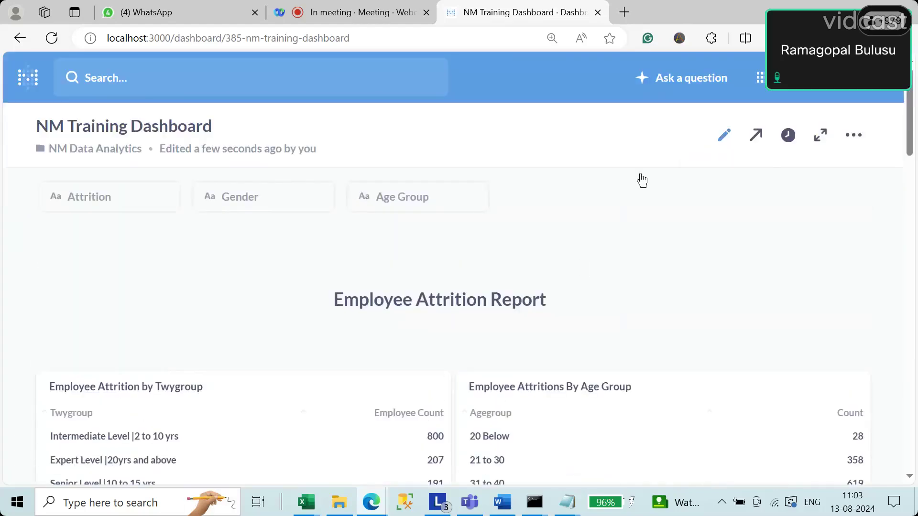
scroll(388, 321, "down", 5)
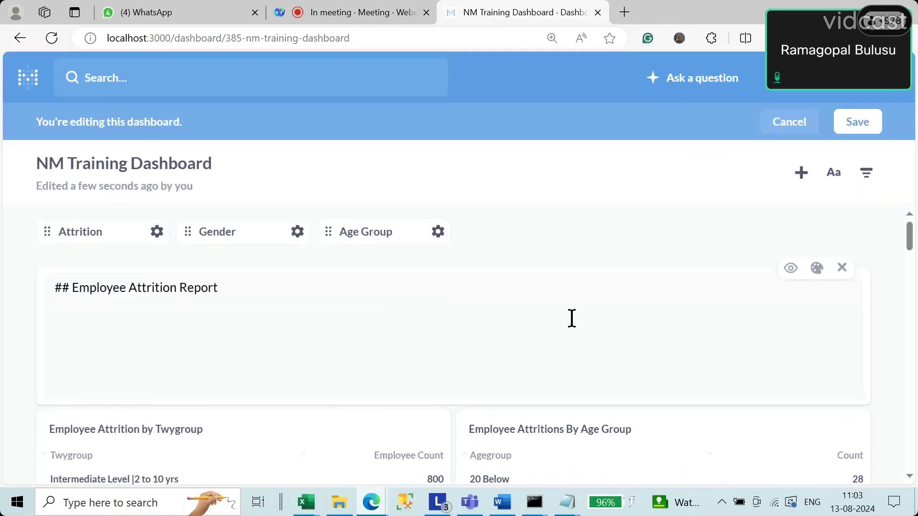
Resize the map card to nearly full width and taller, then save the layout
scroll(571, 317, "down", 10)
scroll(529, 434, "down", 10)
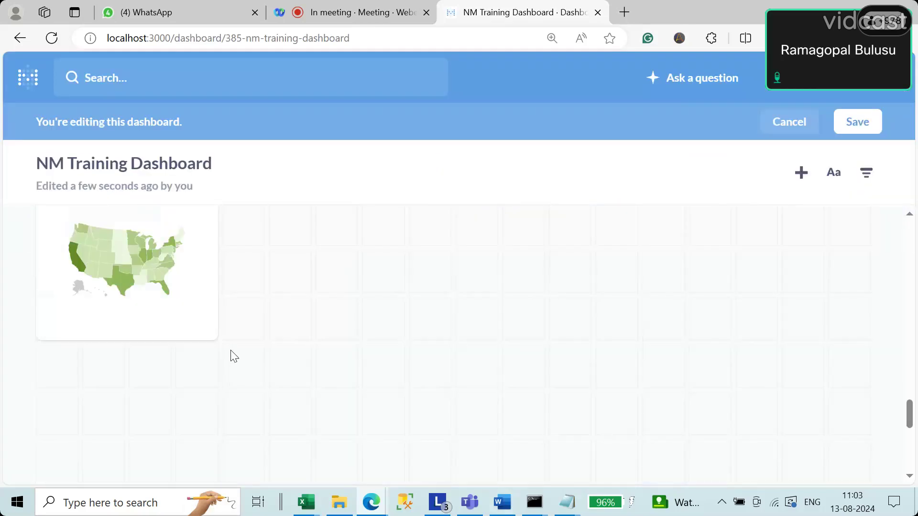
left_click_drag(218, 340, 815, 458)
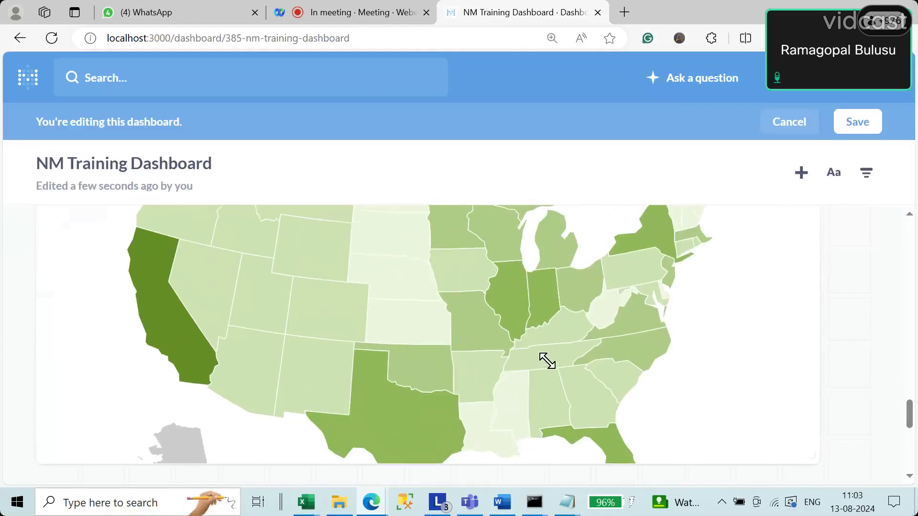
scroll(547, 361, "down", 3)
scroll(572, 357, "up", 10)
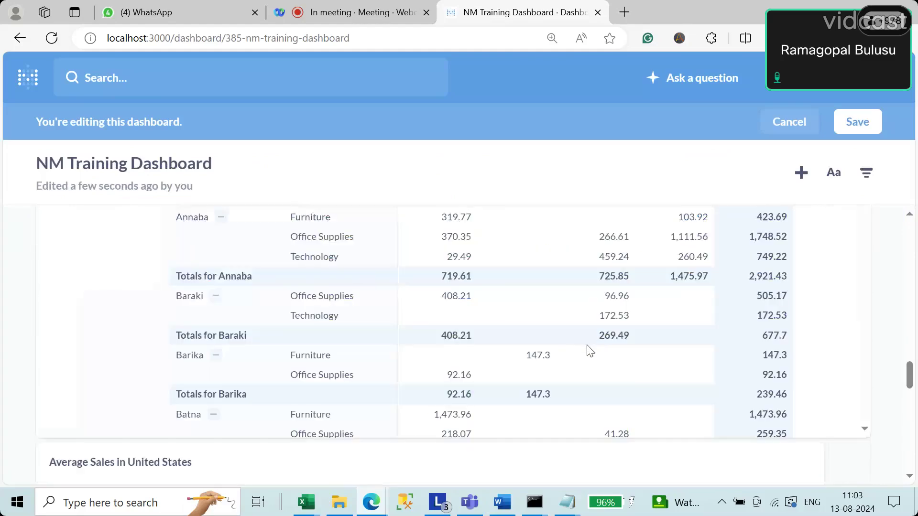
scroll(589, 350, "down", 3)
scroll(567, 363, "up", 15)
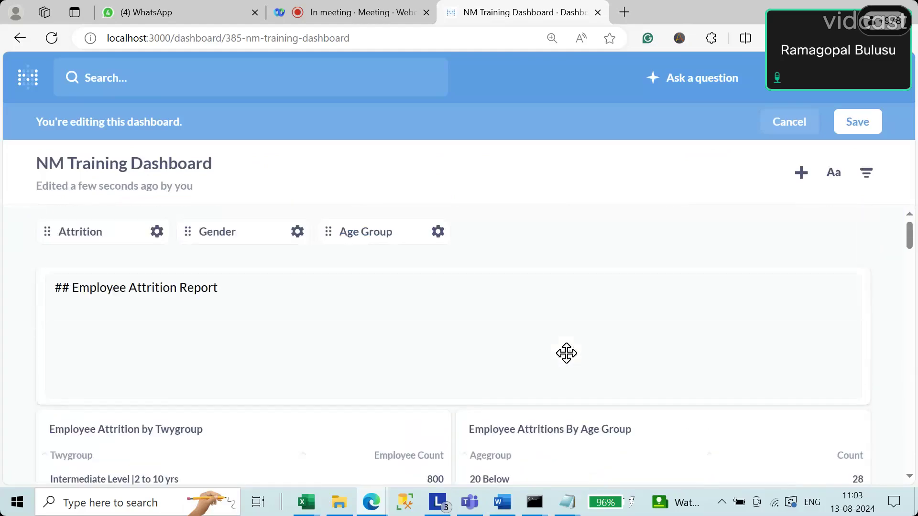
scroll(566, 353, "down", 6)
scroll(566, 354, "up", 10)
left_click(855, 123)
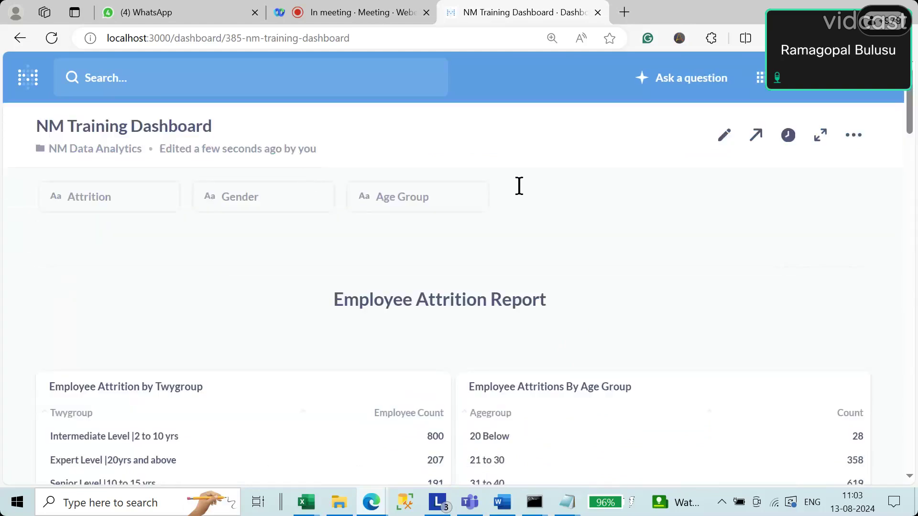
Reopen the dashboard in edit mode and save it again
scroll(553, 277, "down", 5)
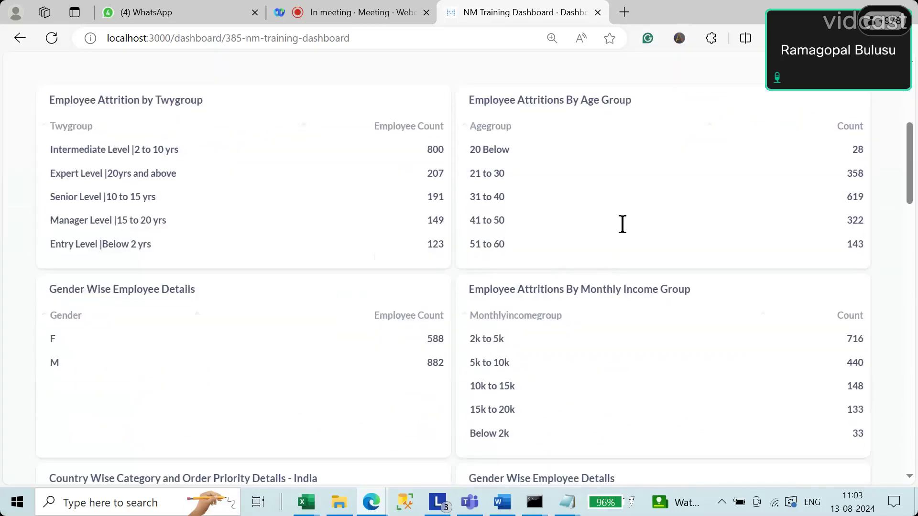
left_click_drag(911, 167, 912, 155)
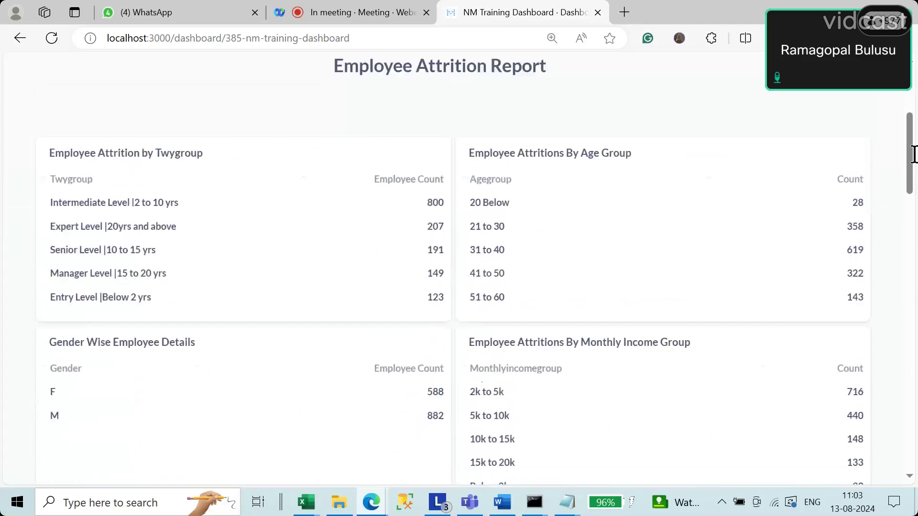
scroll(371, 271, "up", 4)
scroll(538, 246, "up", 1)
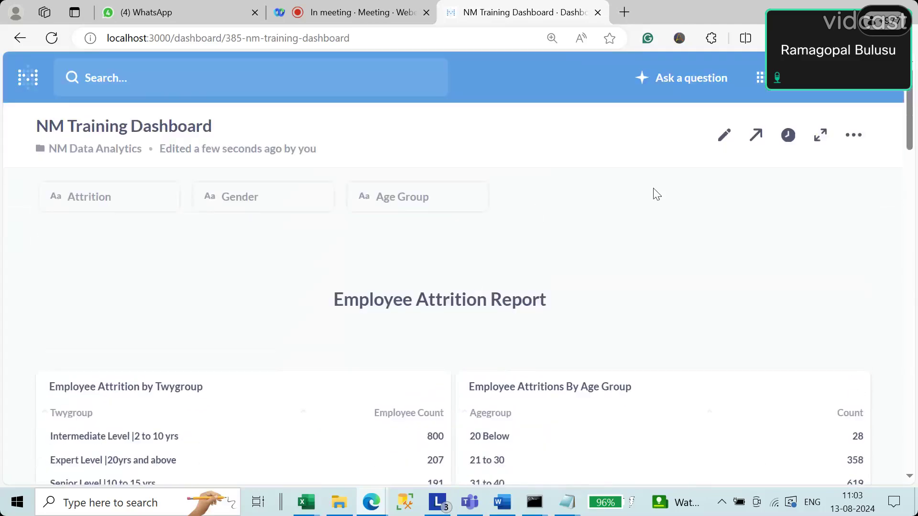
left_click(719, 141)
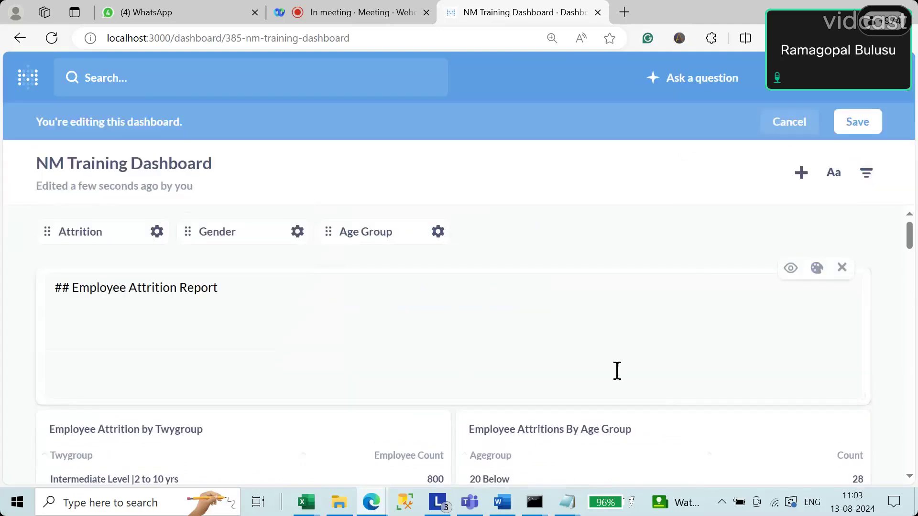
scroll(616, 370, "down", 5)
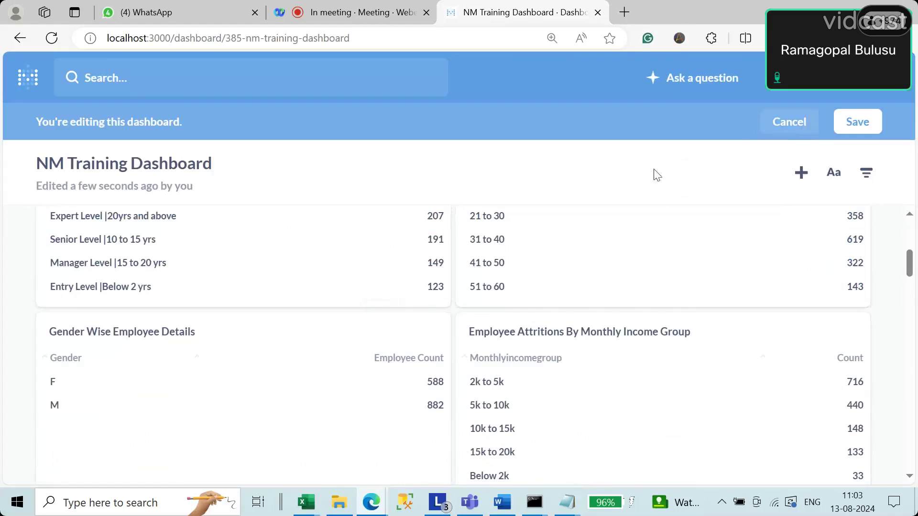
scroll(523, 360, "up", 5)
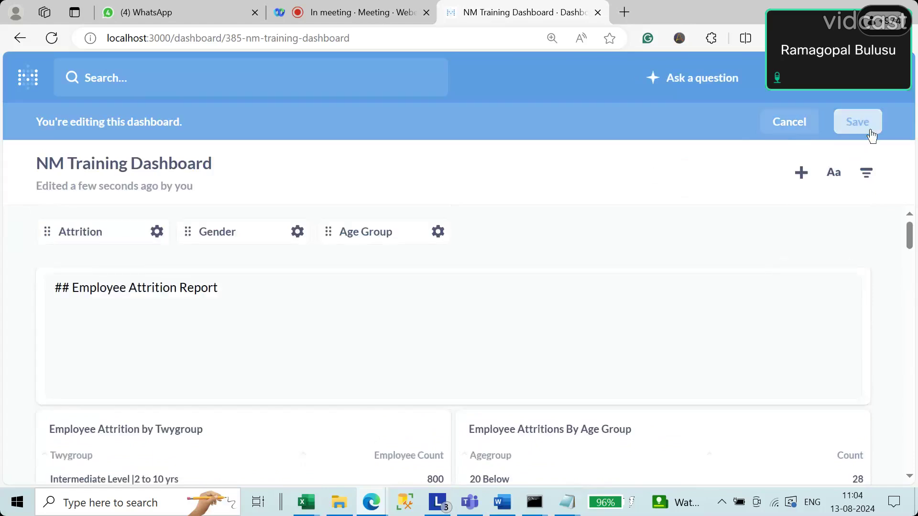
left_click(866, 133)
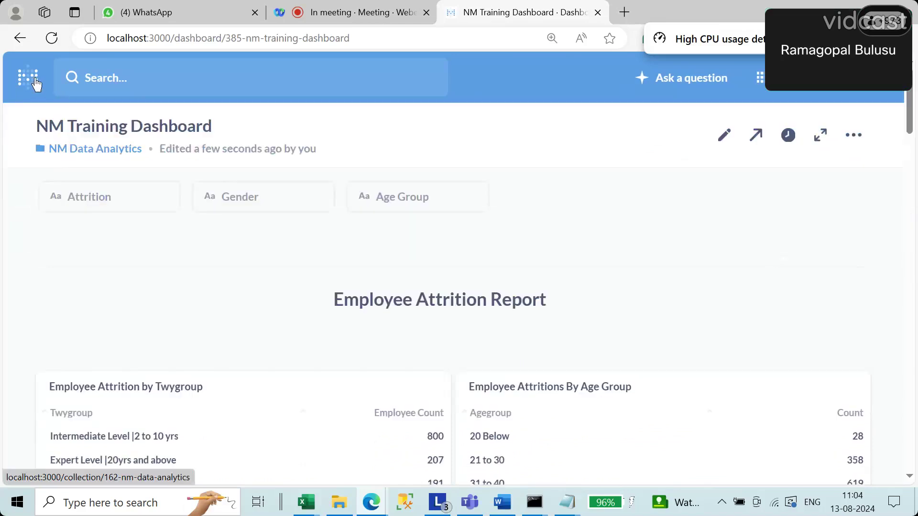
Go to NM Data Analytics > Employee Attrition and open the 'Employee Attritions By Age Group' question
left_click(35, 83)
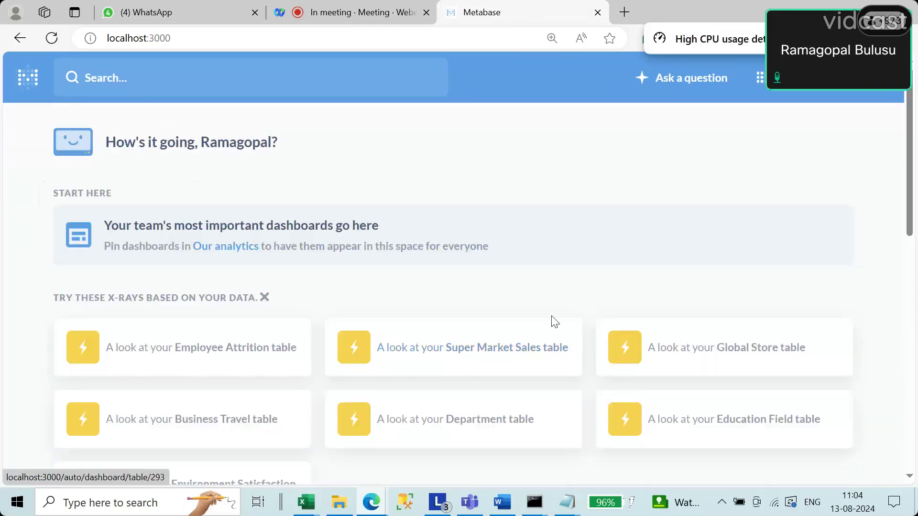
scroll(555, 321, "down", 5)
left_click(550, 340)
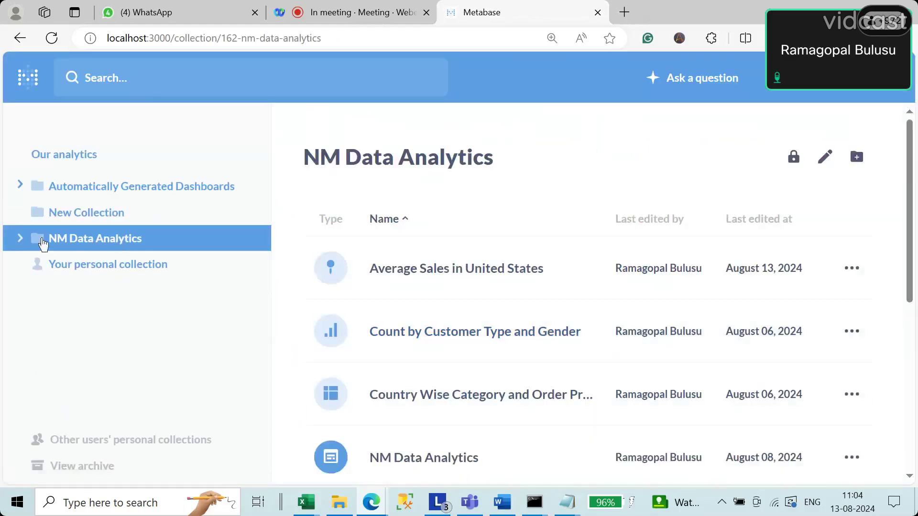
left_click(30, 242)
left_click(115, 273)
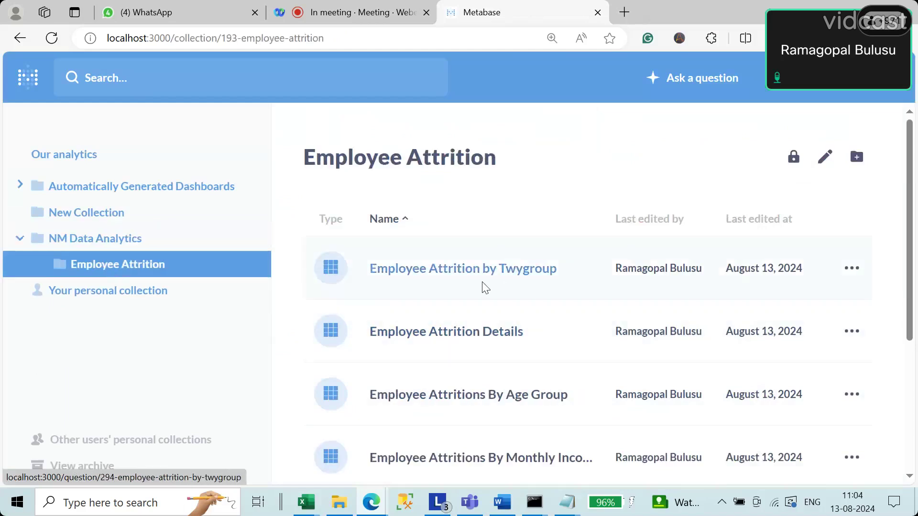
left_click(475, 400)
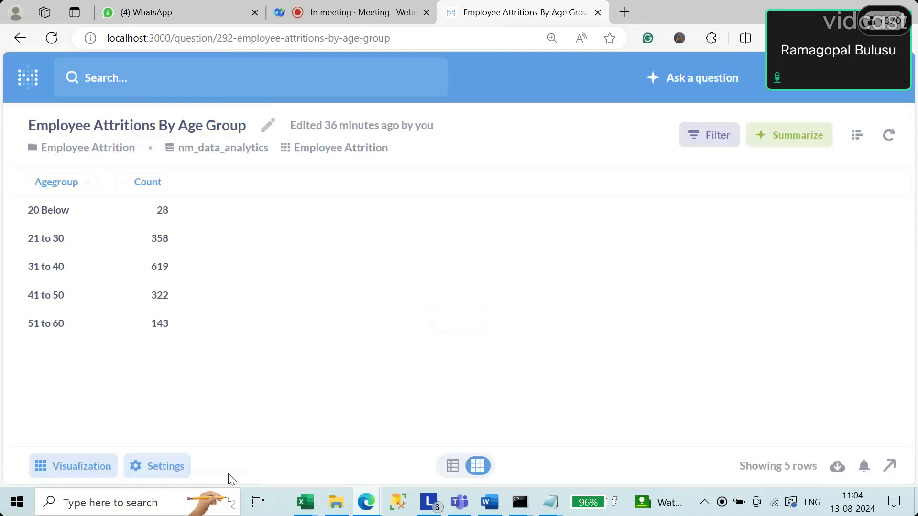
left_click(99, 465)
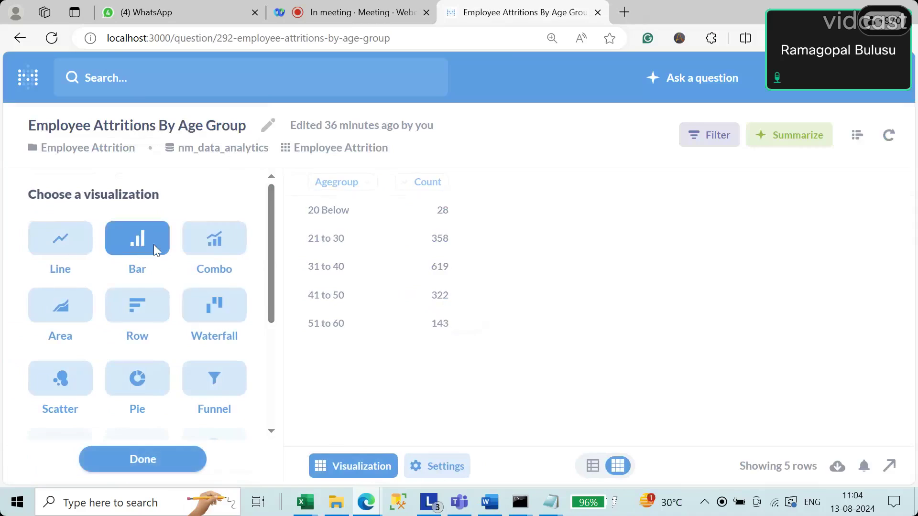
Turn the age-group question into a bar chart, replace the original, then browse the nm_data_analytics tables
left_click(153, 245)
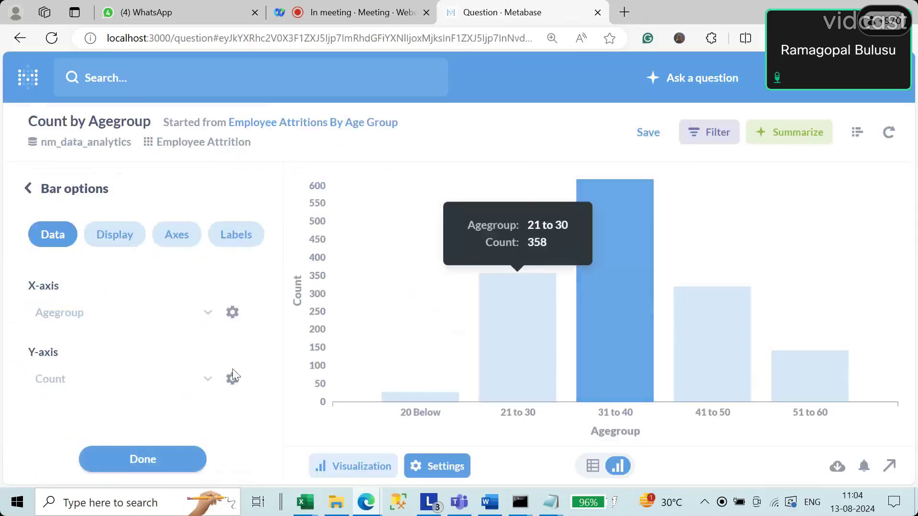
left_click(643, 135)
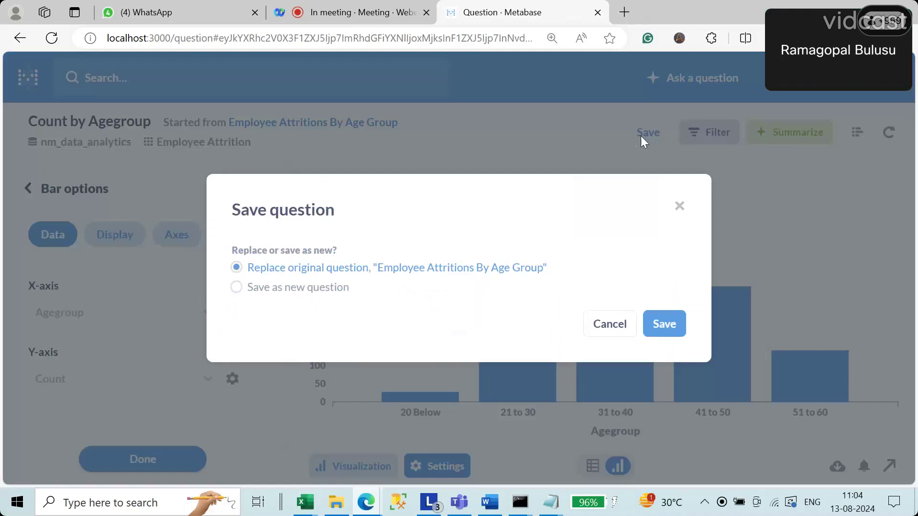
left_click(666, 328)
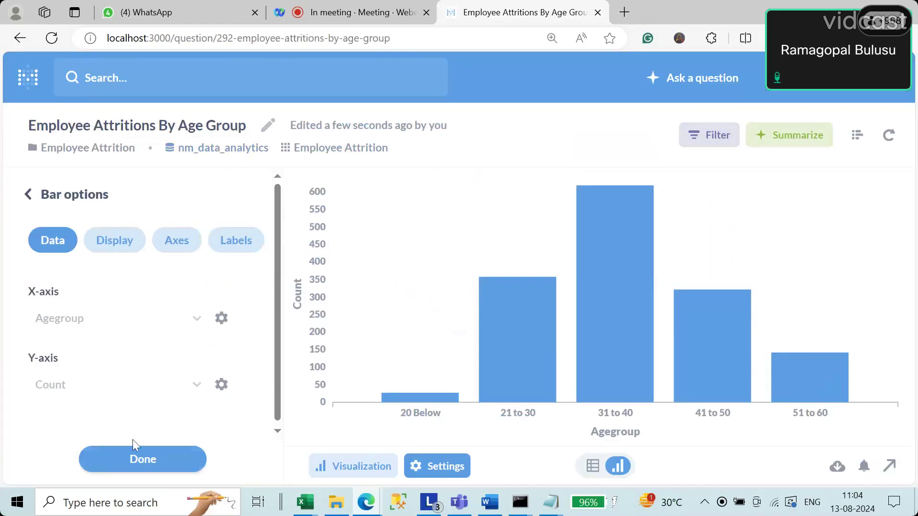
left_click(135, 459)
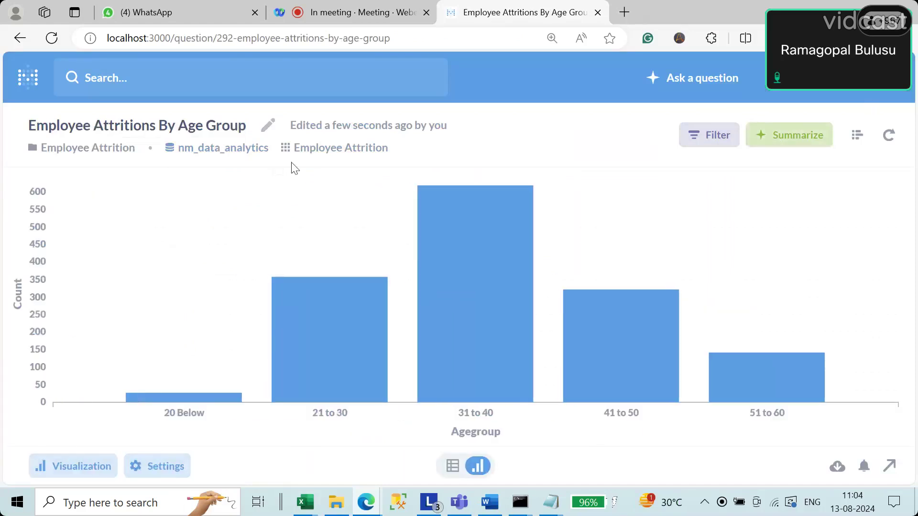
left_click(217, 159)
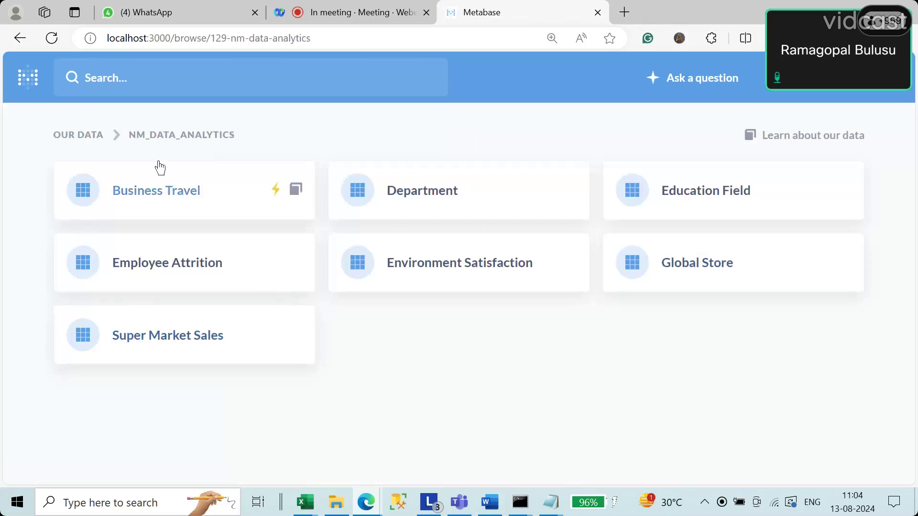
Return to the home page and open NM Data Analytics > Employee Attrition to browse its saved questions
left_click(85, 136)
left_click(28, 79)
scroll(139, 277, "down", 10)
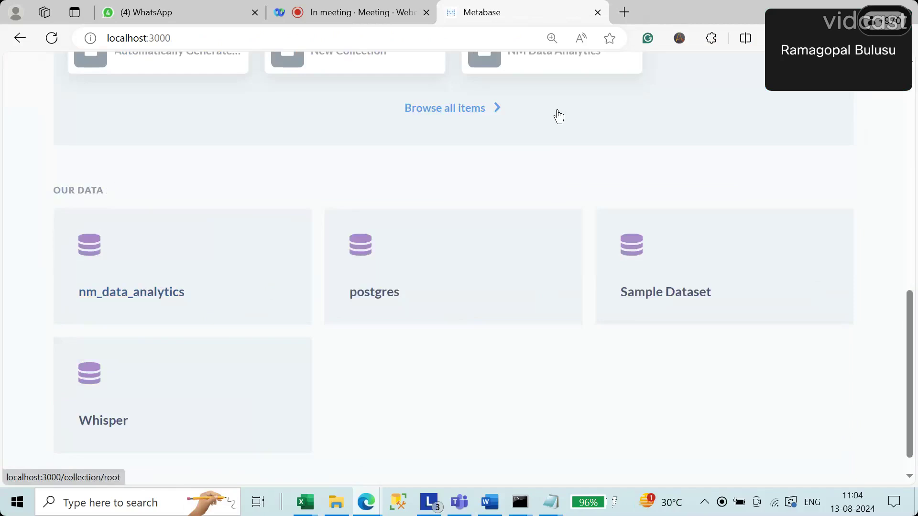
left_click(556, 58)
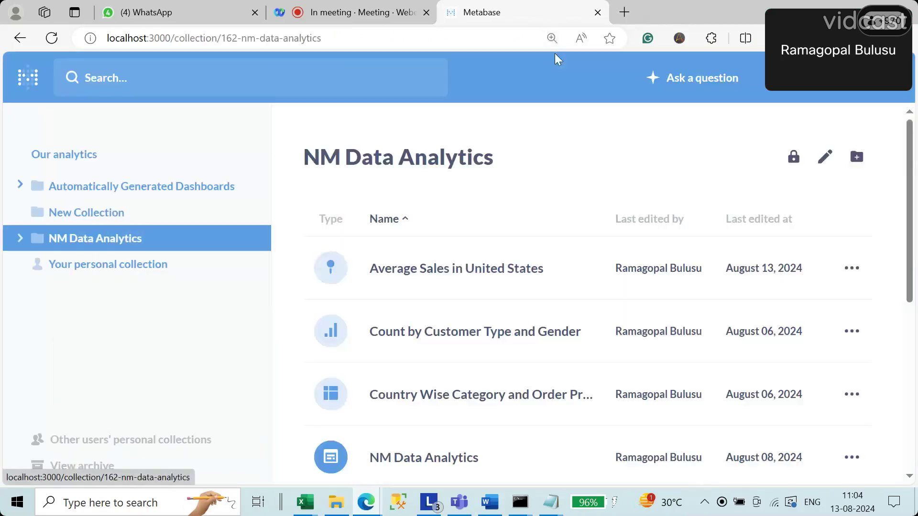
left_click(21, 239)
left_click(163, 272)
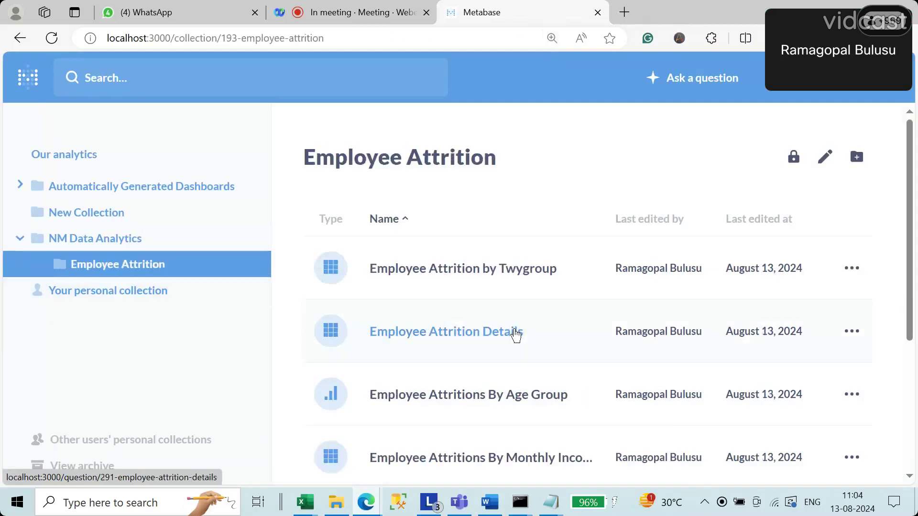
scroll(514, 329, "down", 5)
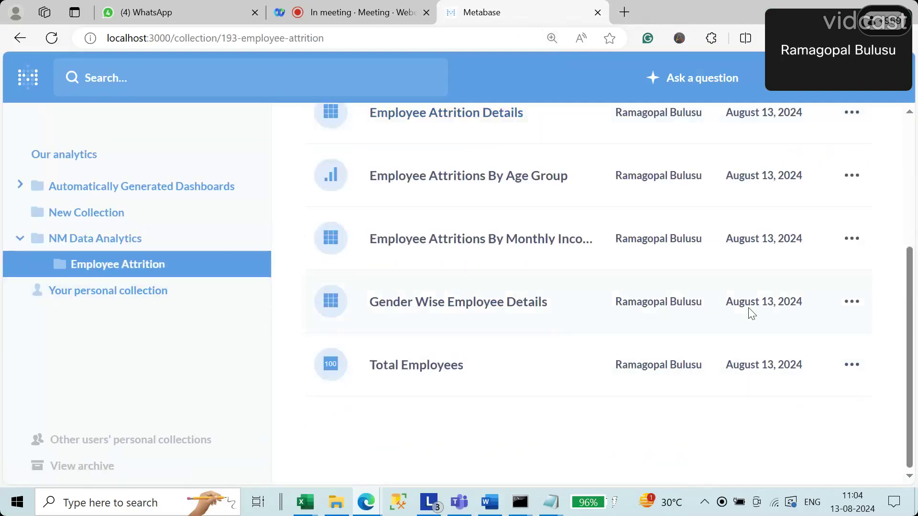
left_click_drag(911, 379, 875, 344)
Show Gender Wise Employee Details as a pie chart, replace the original, then browse nm_data_analytics tables
left_click(439, 362)
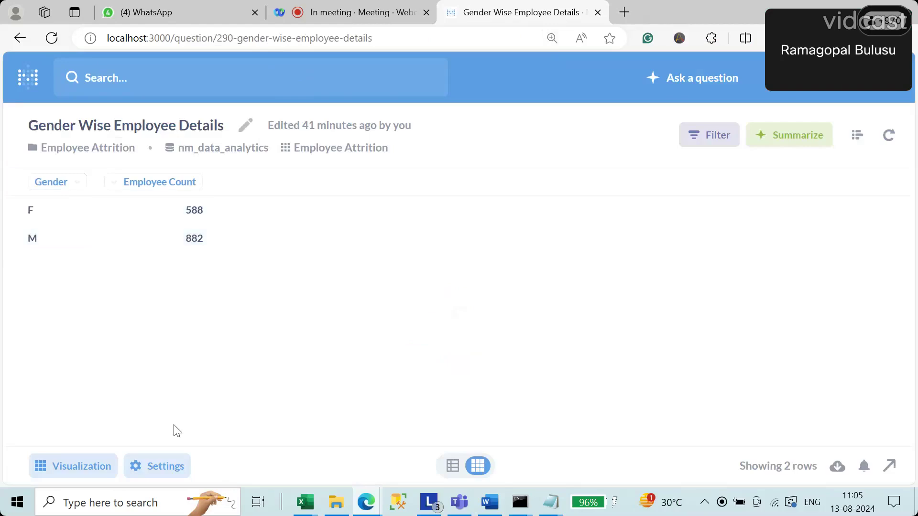
left_click(153, 473)
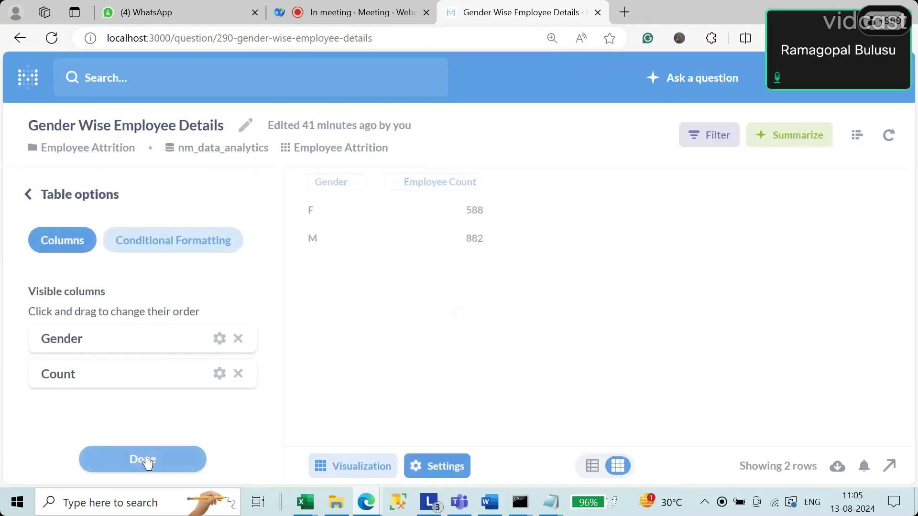
left_click(343, 472)
left_click(137, 378)
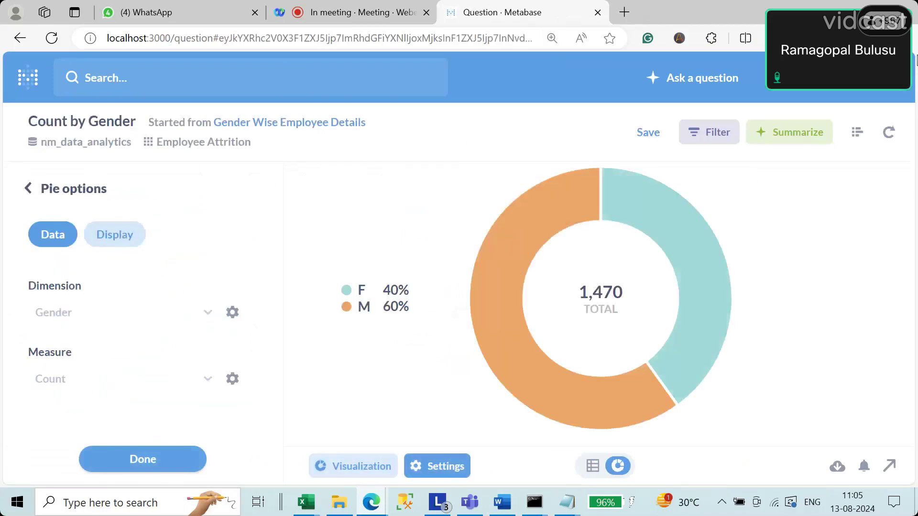
left_click(653, 132)
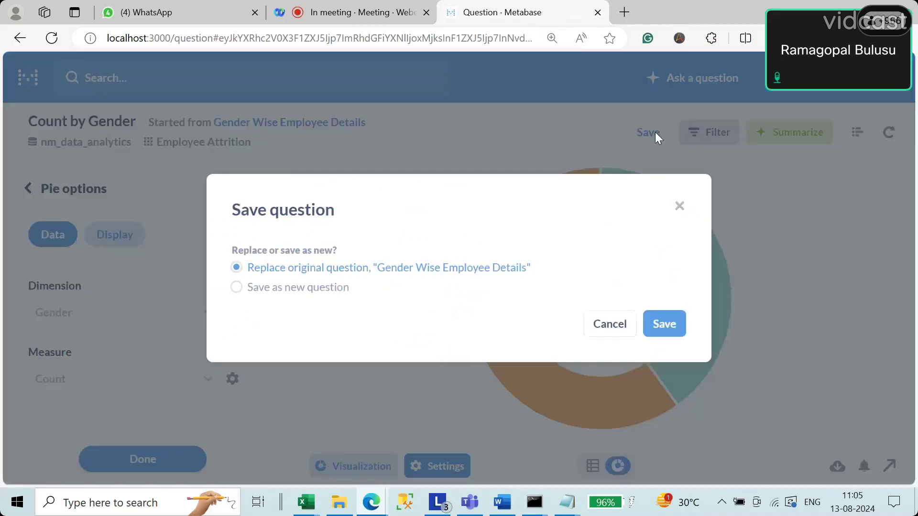
left_click(666, 321)
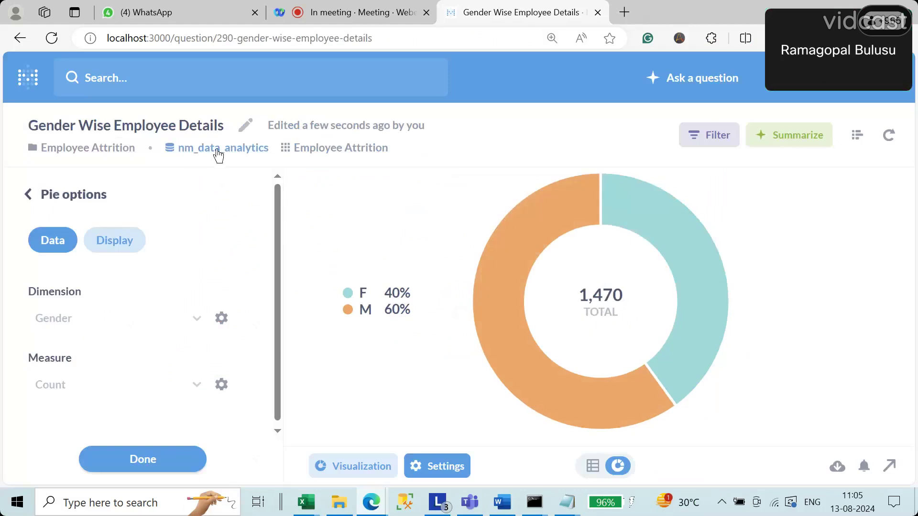
left_click(218, 152)
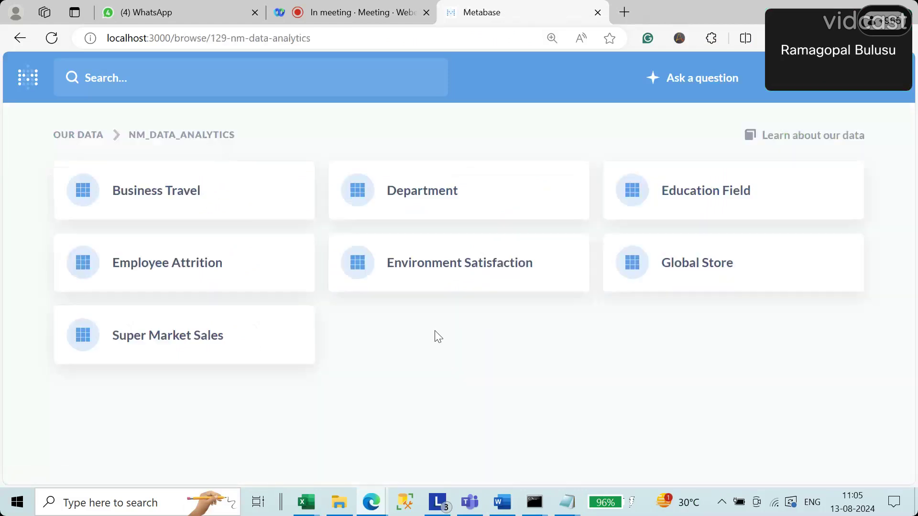
Go home and open the Employee Attrition sub-collection inside NM Data Analytics
left_click(30, 79)
scroll(542, 313, "down", 5)
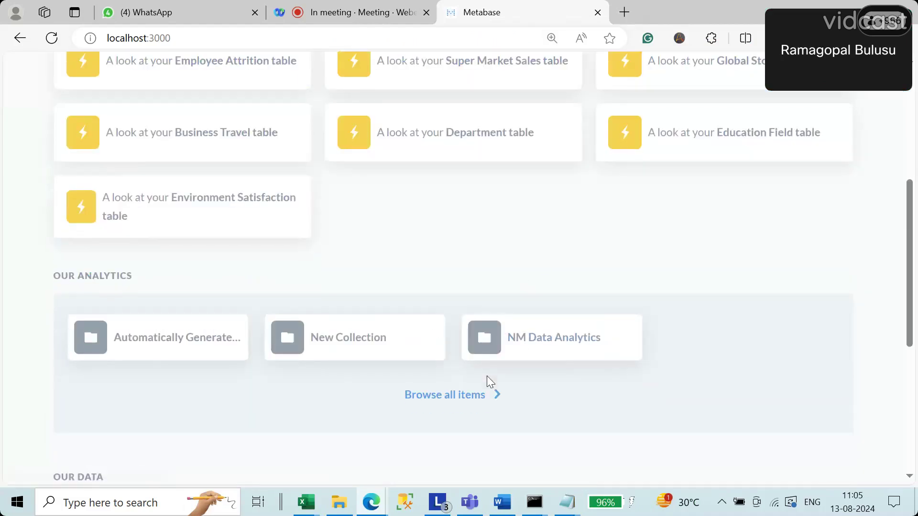
left_click(541, 343)
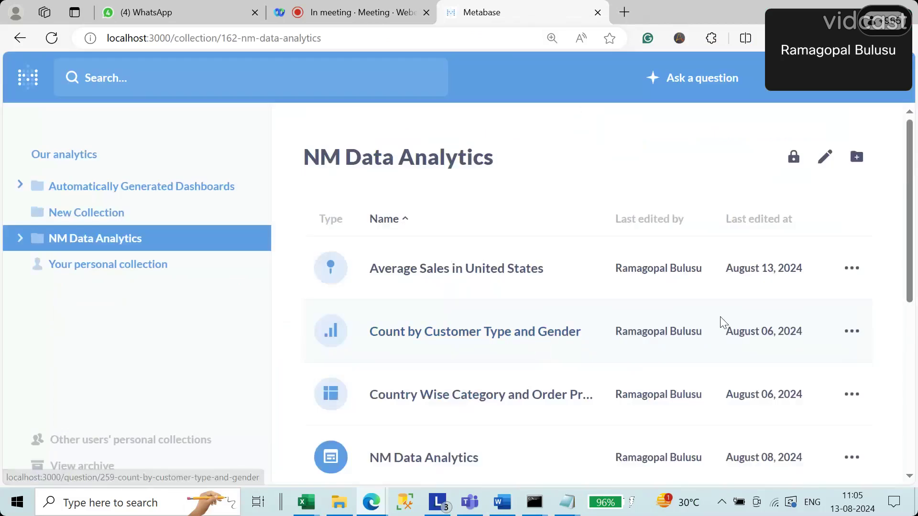
left_click(21, 239)
left_click(107, 268)
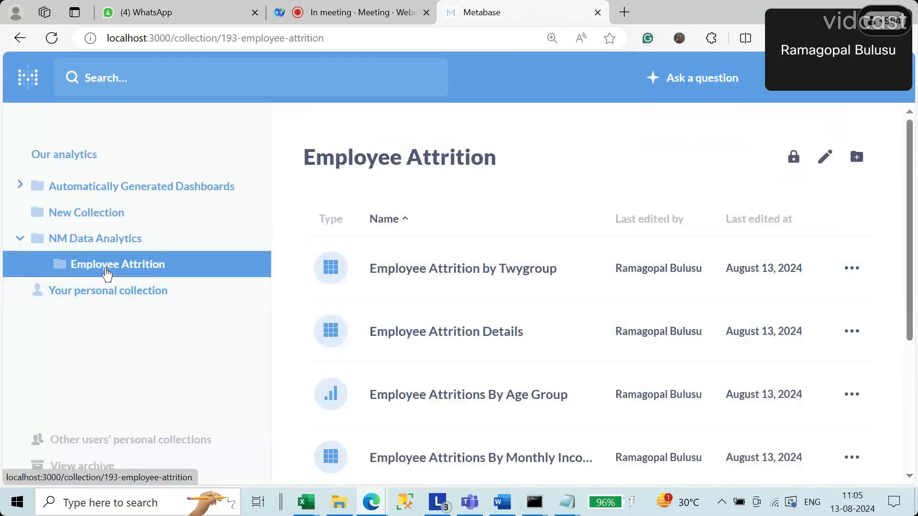
Switch Employee Attrition by Twygroup to a row chart and save it over the original
left_click(493, 268)
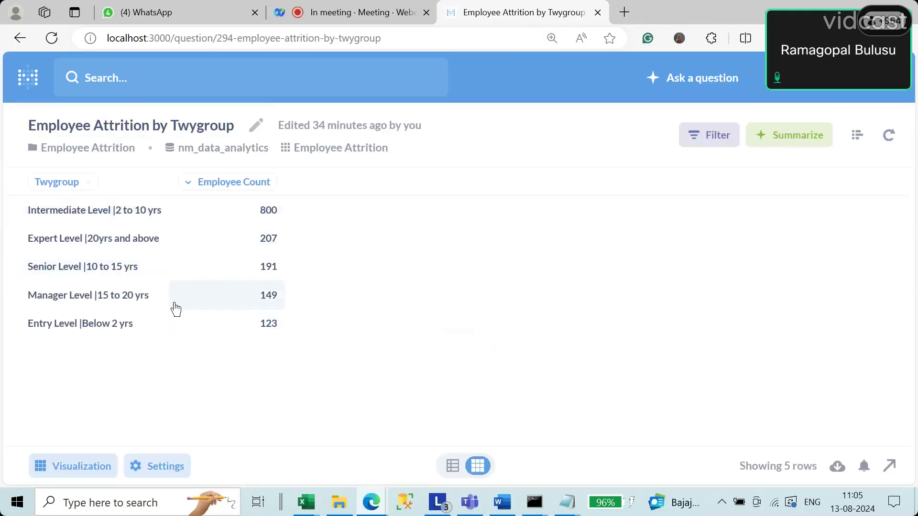
left_click(83, 476)
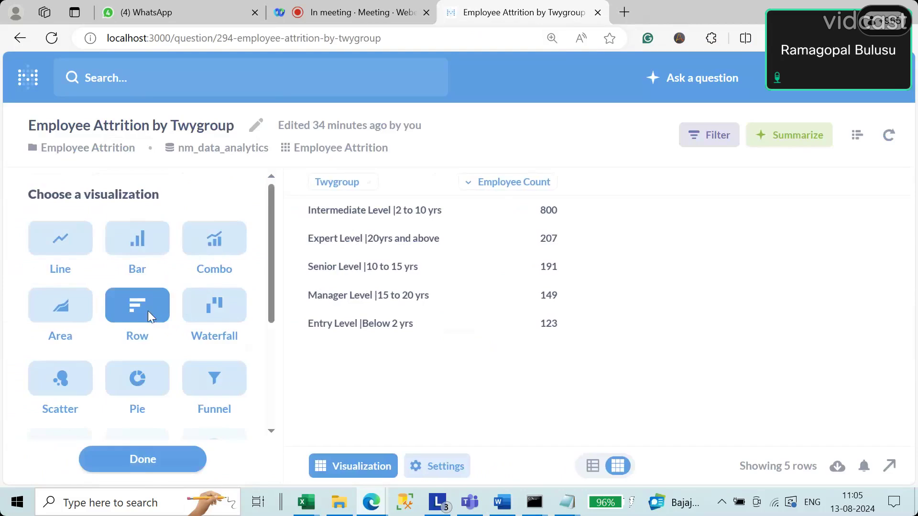
left_click(150, 317)
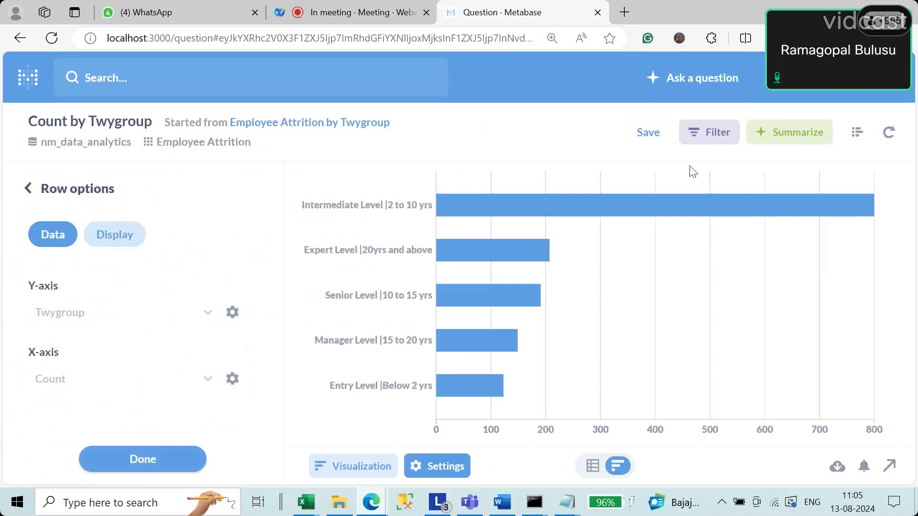
left_click(653, 140)
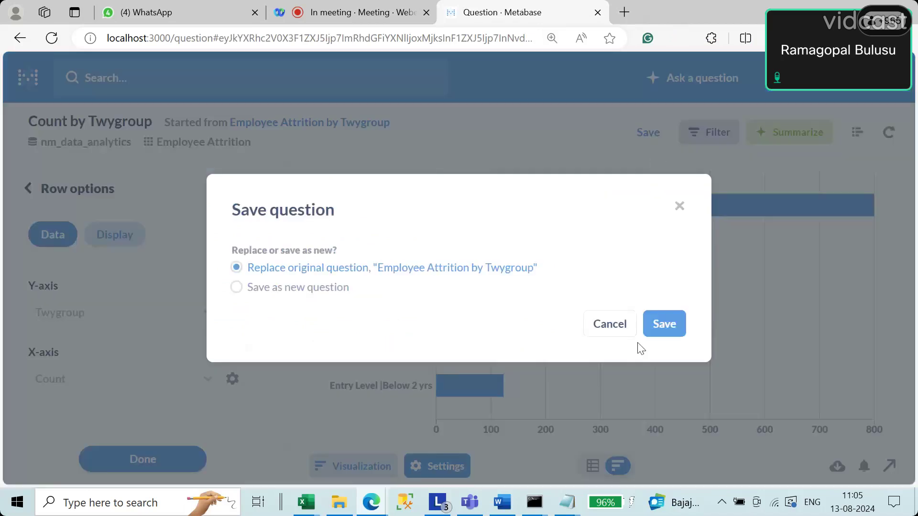
left_click(664, 327)
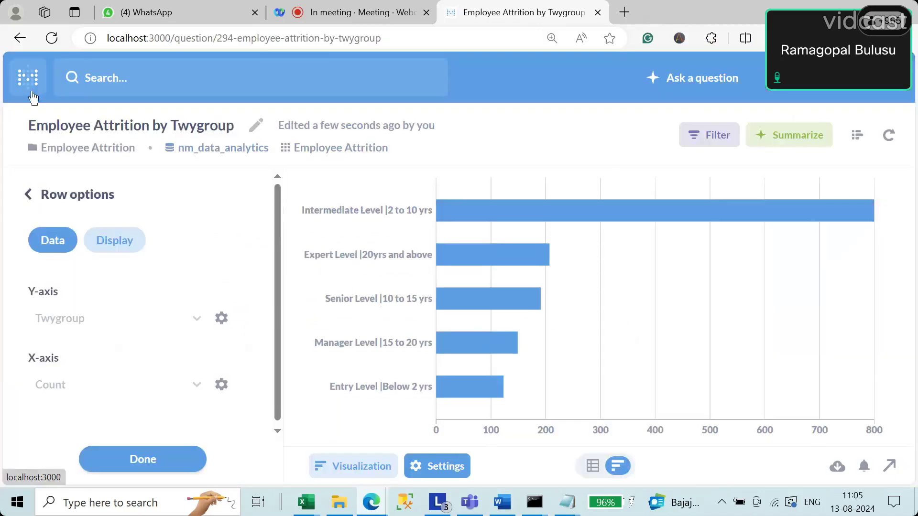
Go home and open the Employee Attrition sub-collection under NM Data Analytics
left_click(29, 82)
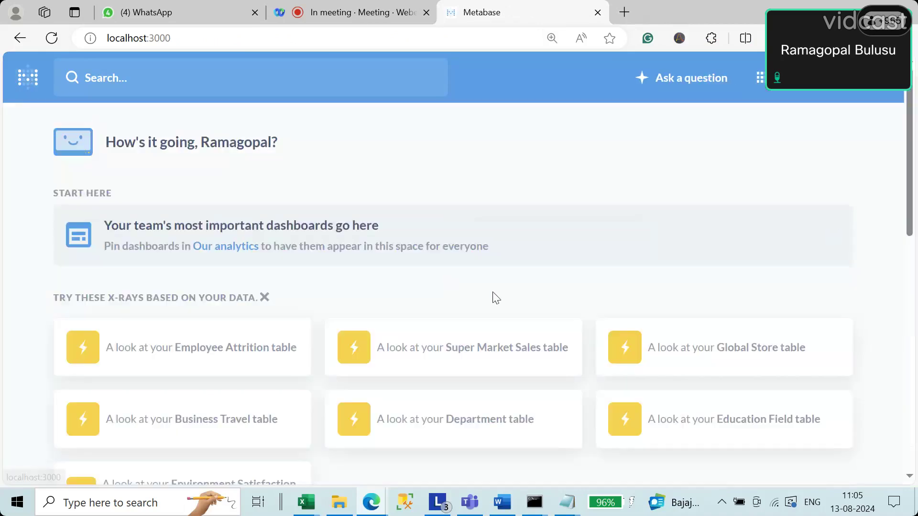
scroll(529, 337, "down", 5)
left_click(545, 337)
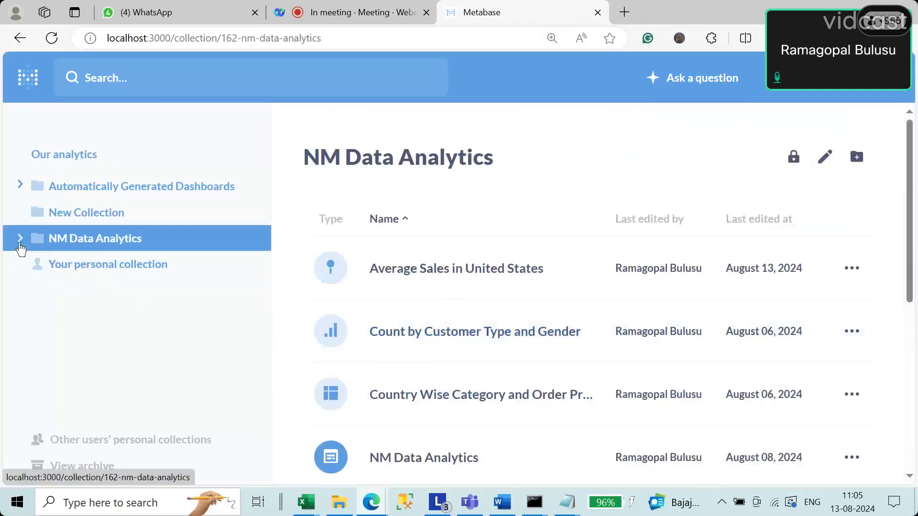
left_click(19, 241)
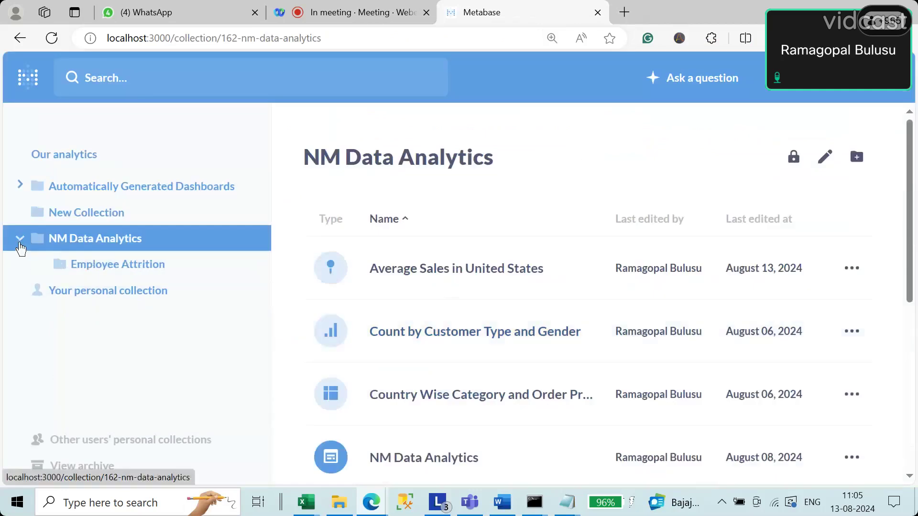
left_click(71, 271)
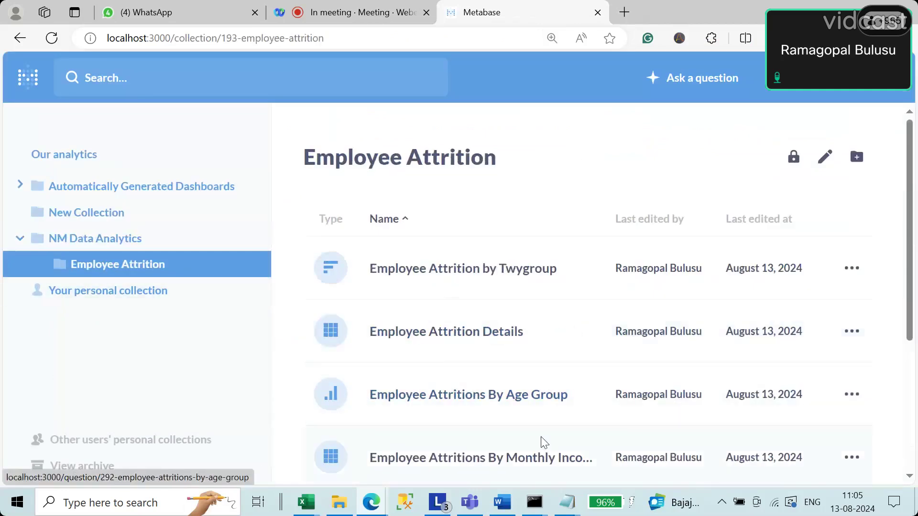
mouse_move(909, 296)
left_mouse_down()
mouse_move(912, 424)
mouse_move(916, 286)
left_mouse_up()
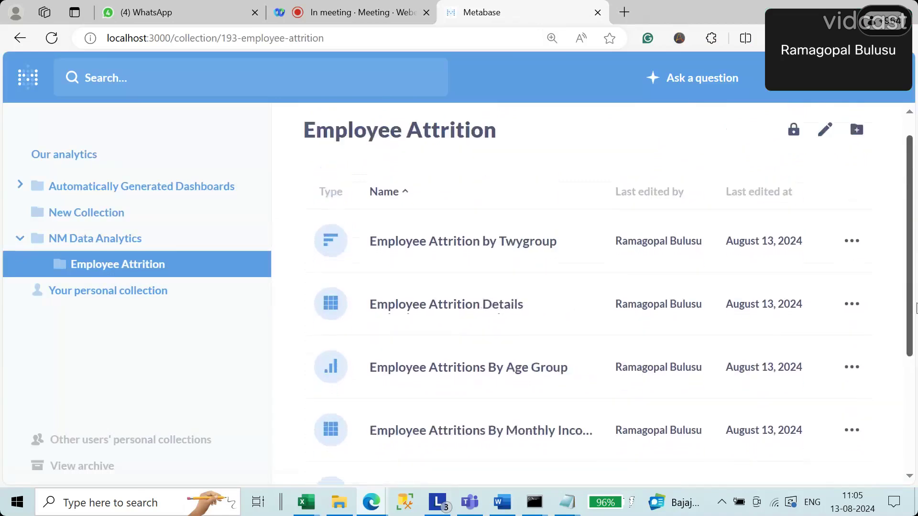
Go back to NM Data Analytics and open the NM Training Dashboard showing the Twygroup row chart
left_click(134, 239)
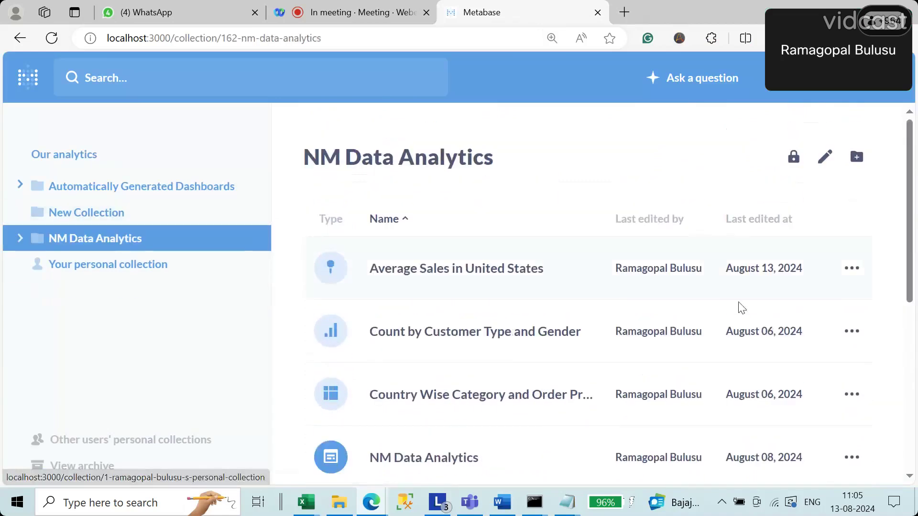
scroll(894, 268, "down", 4)
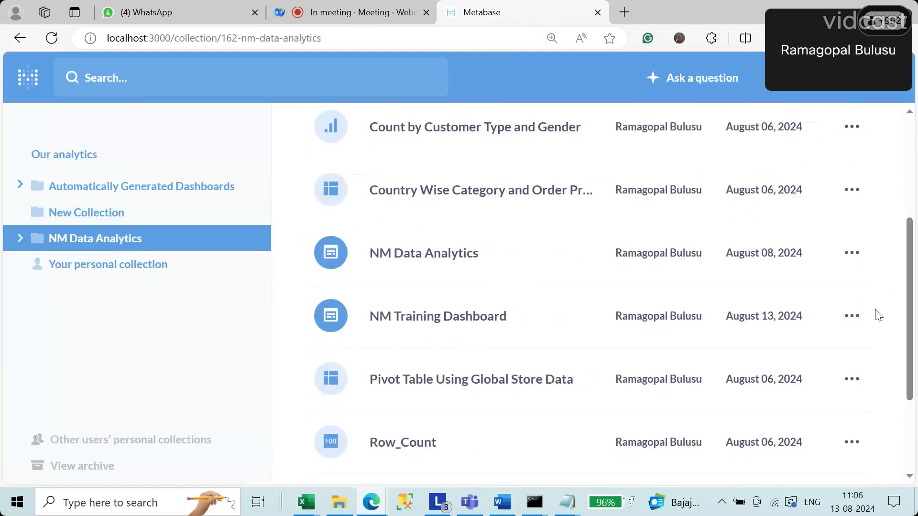
left_click(446, 325)
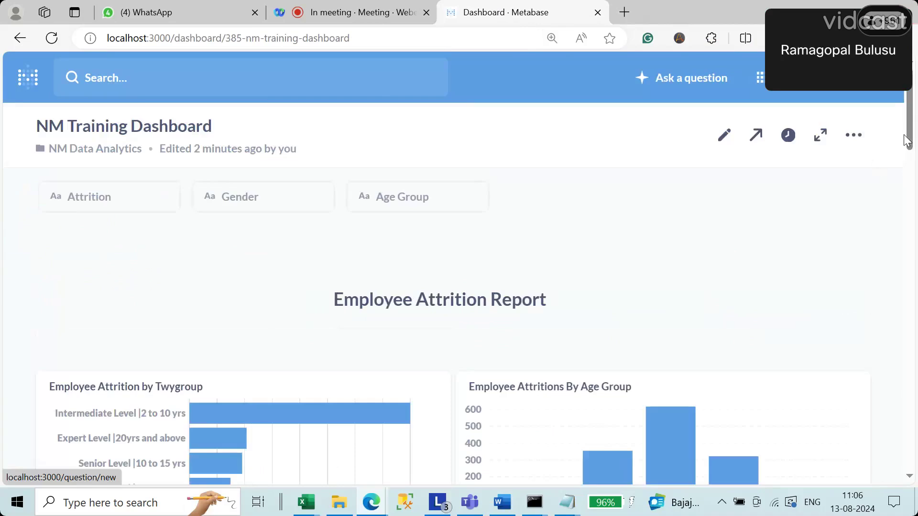
left_click_drag(906, 141, 890, 95)
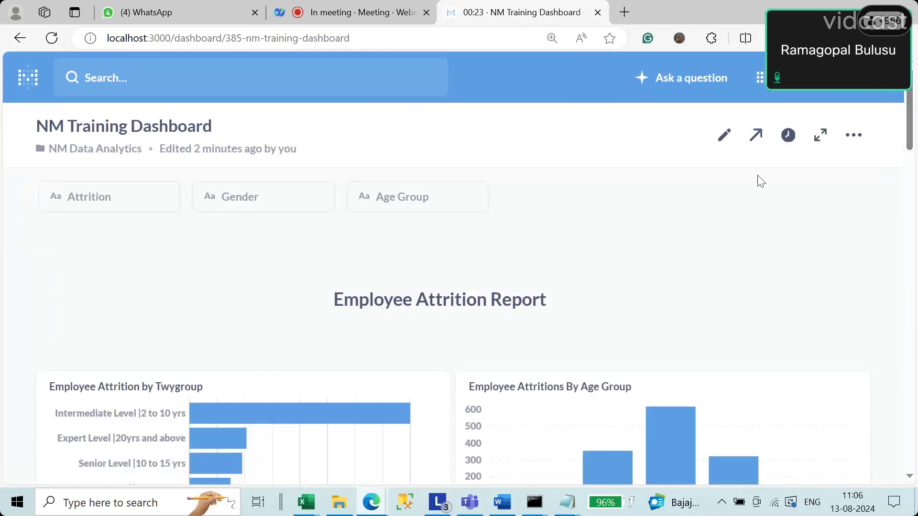
Leave the dashboard editor, reopen NM Data Analytics and expand its sub-collections
left_click(724, 137)
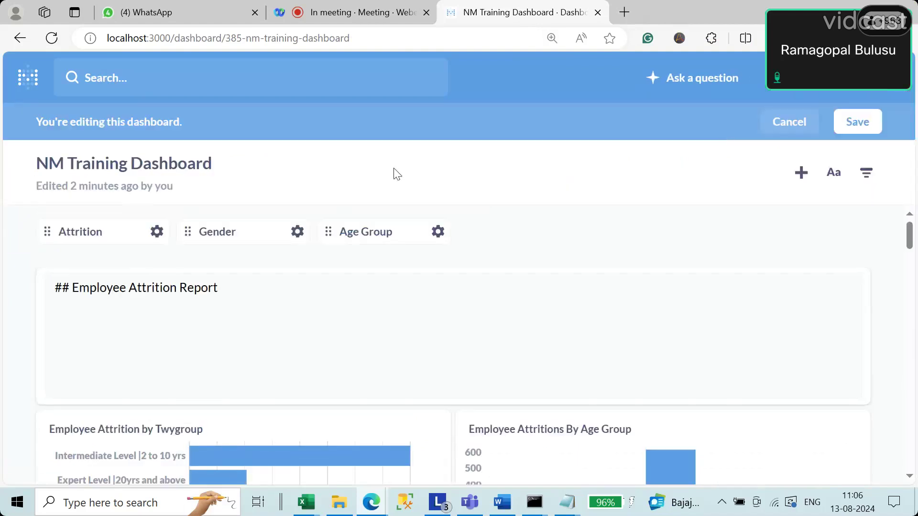
left_click(32, 89)
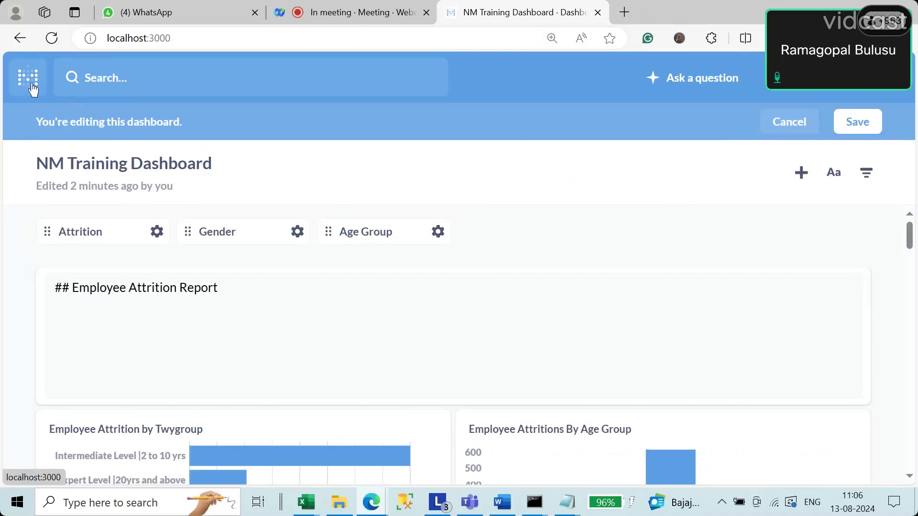
scroll(315, 278, "down", 10)
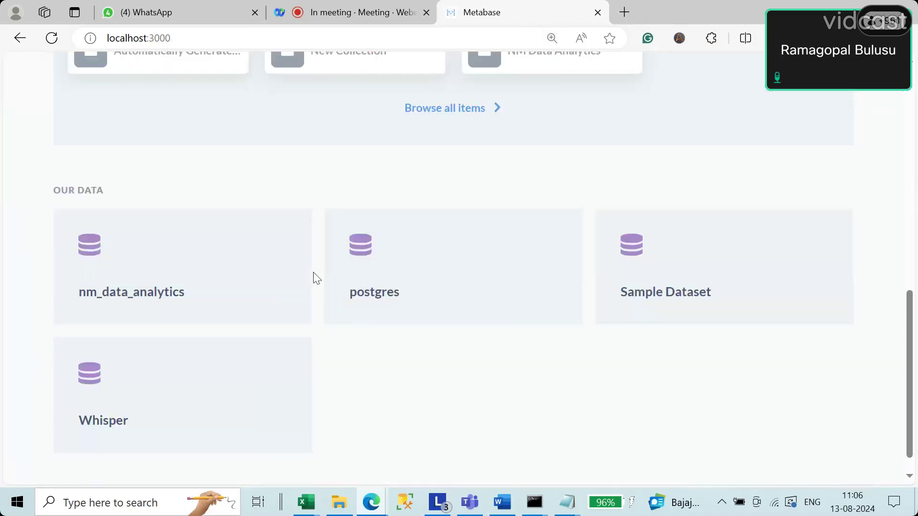
scroll(540, 291, "up", 5)
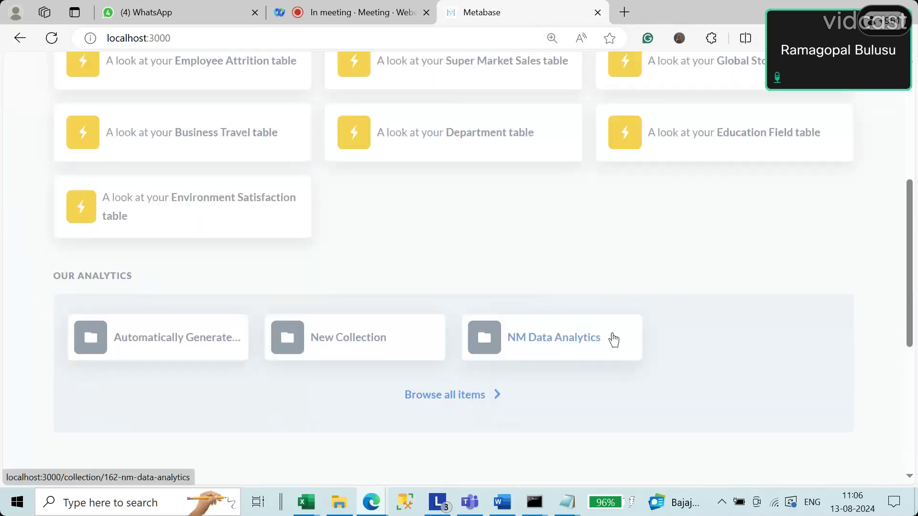
left_click(556, 342)
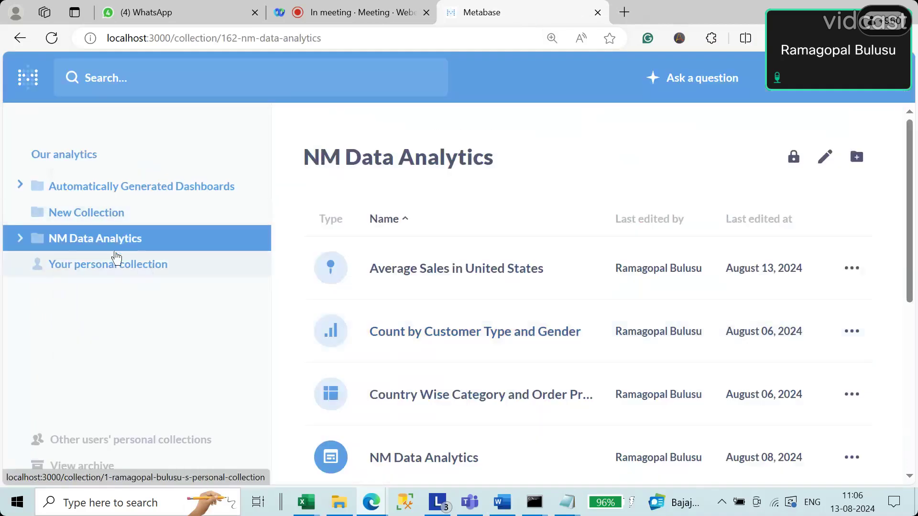
left_click(22, 241)
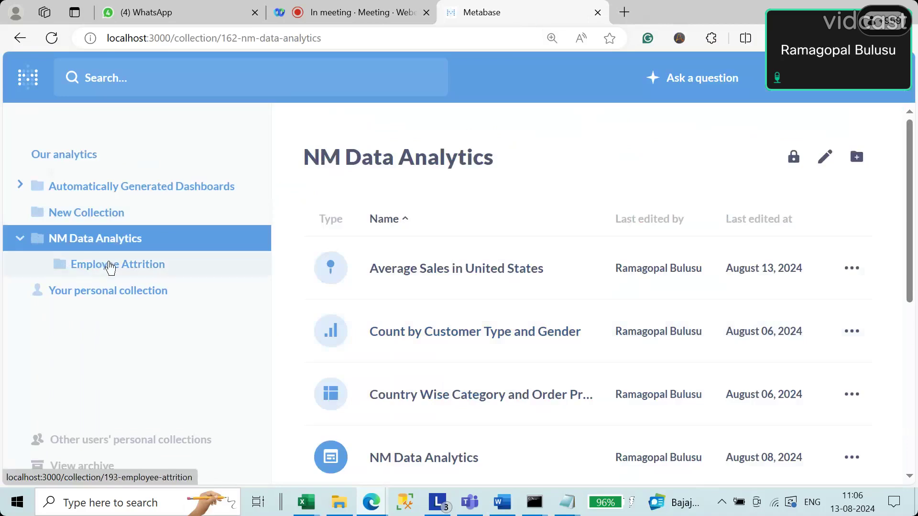
left_click(710, 84)
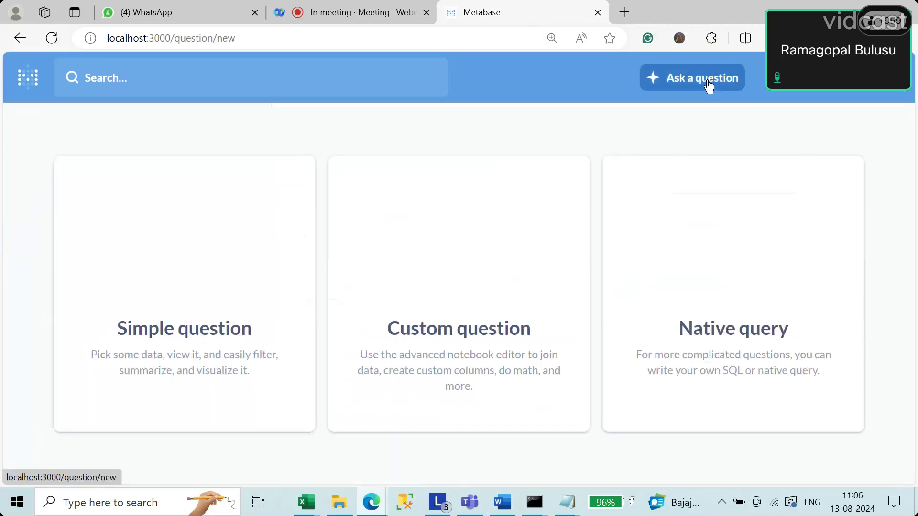
Start a simple question on the nm_data_analytics Employee Attrition table in the notebook editor
left_click(180, 341)
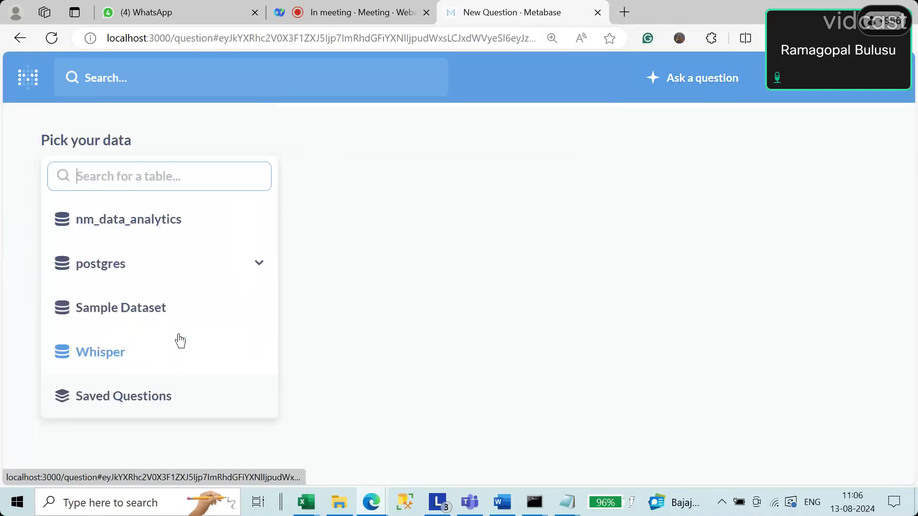
left_click(146, 231)
left_click(158, 300)
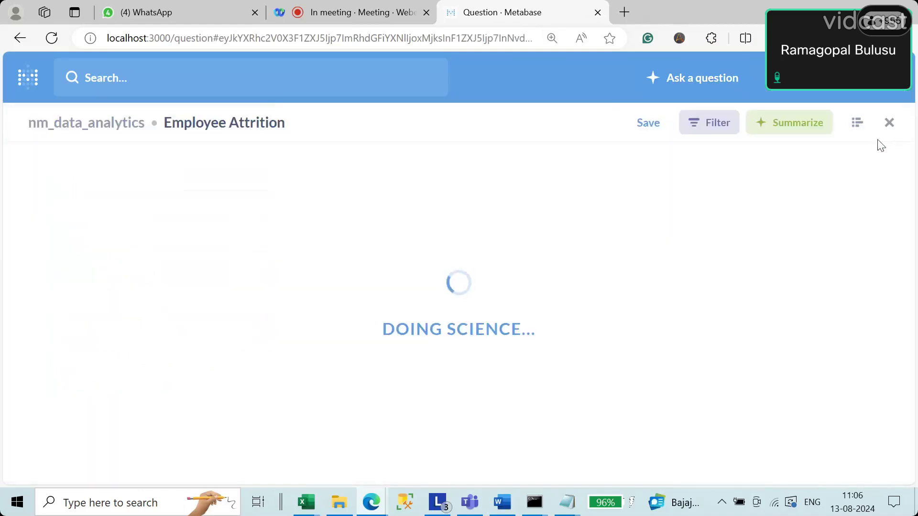
left_click(856, 128)
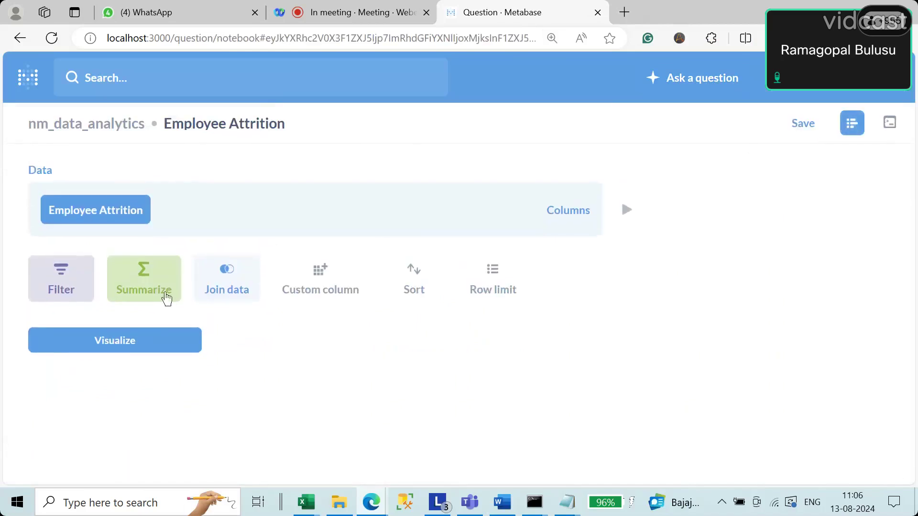
Summarize Count of rows by Department and visualize it as a three-bar chart
left_click(146, 281)
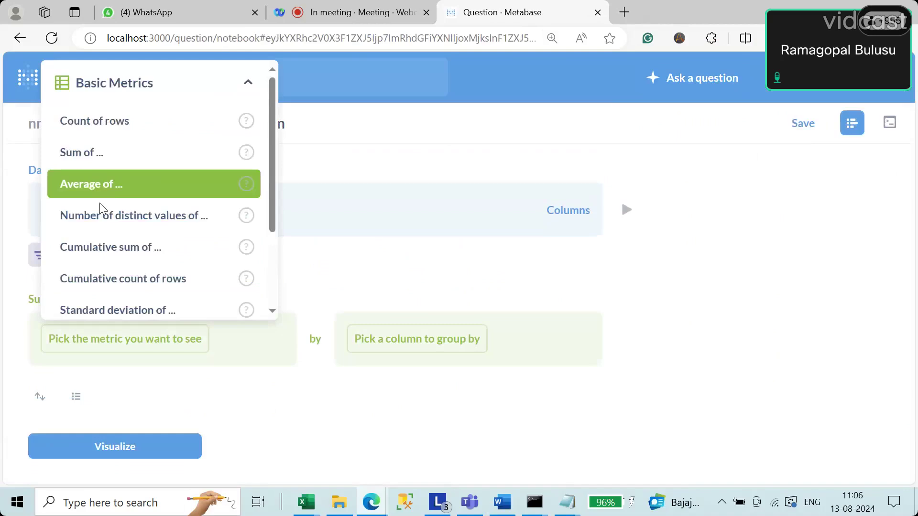
left_click(92, 128)
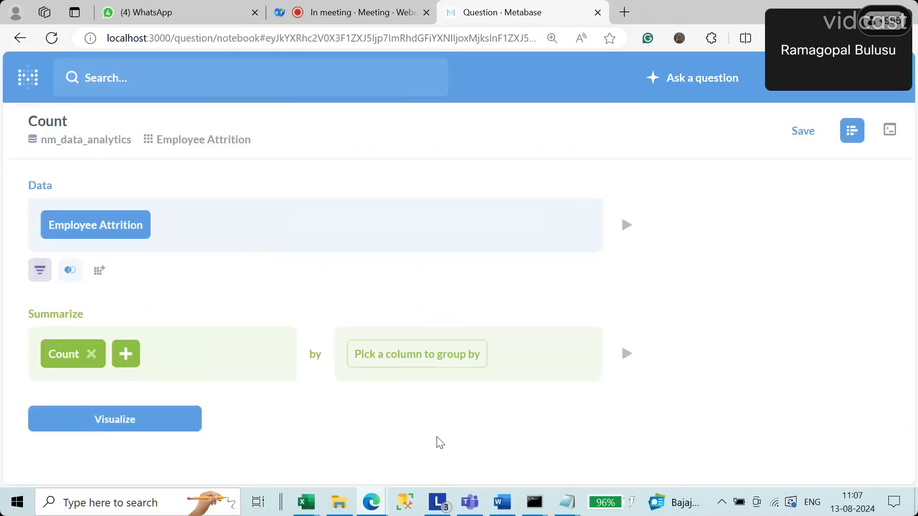
left_click(396, 362)
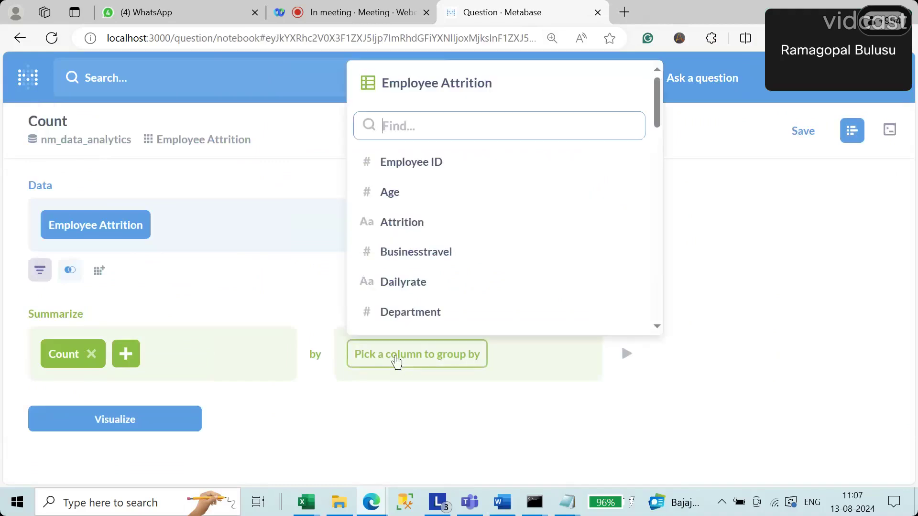
left_click(405, 404)
left_click(404, 368)
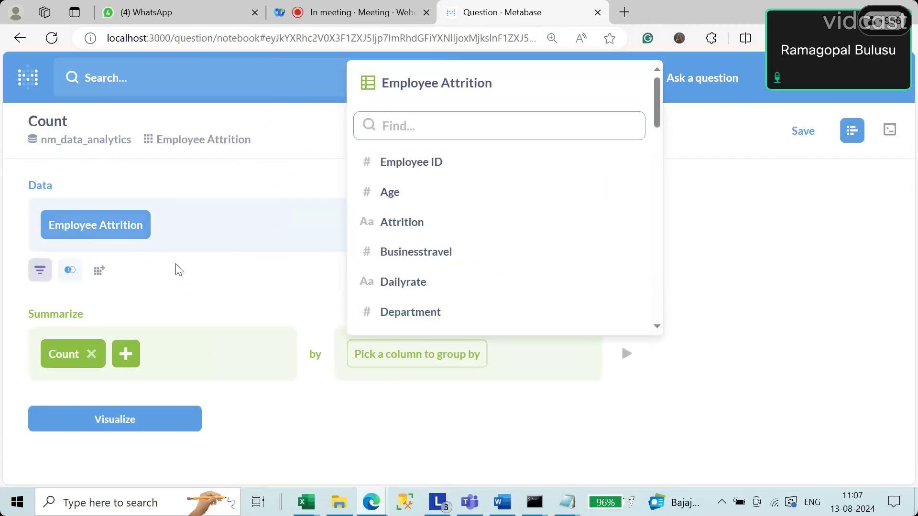
left_click(419, 324)
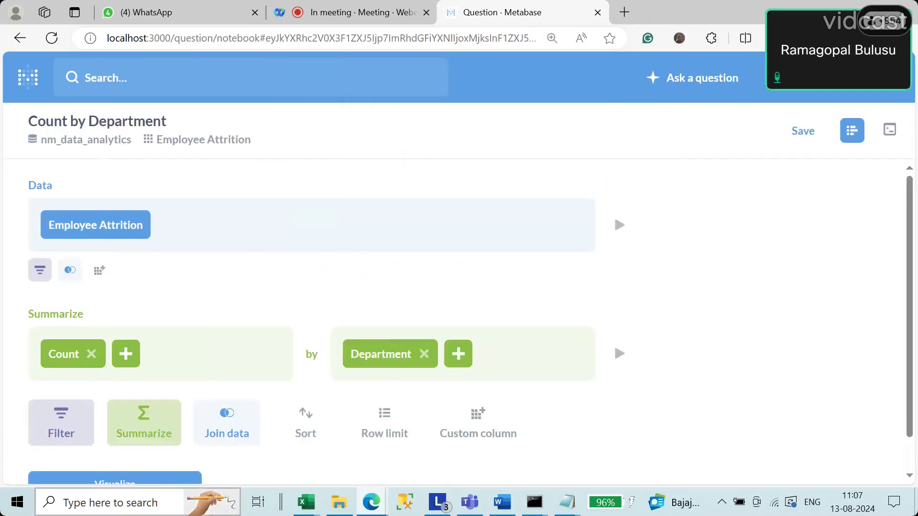
left_click(138, 482)
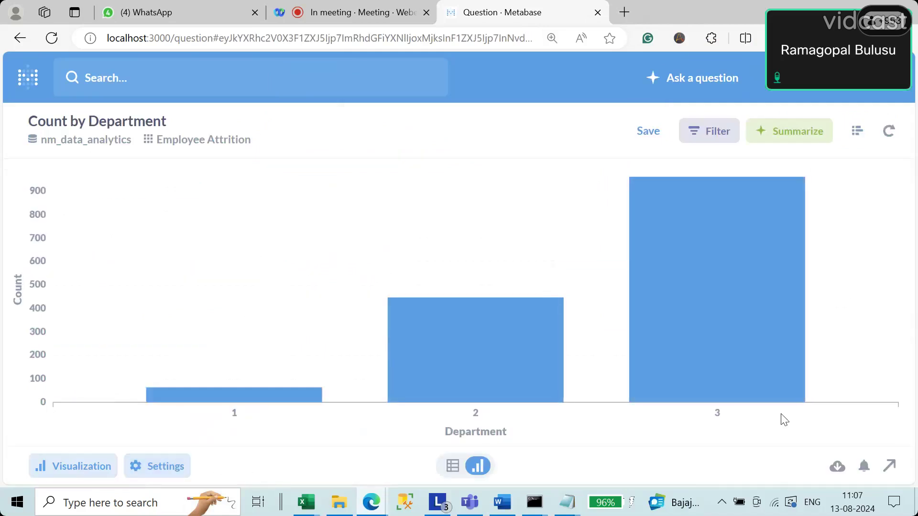
Join the Education Field table on Educationfield = Educationfield ID
left_click(858, 138)
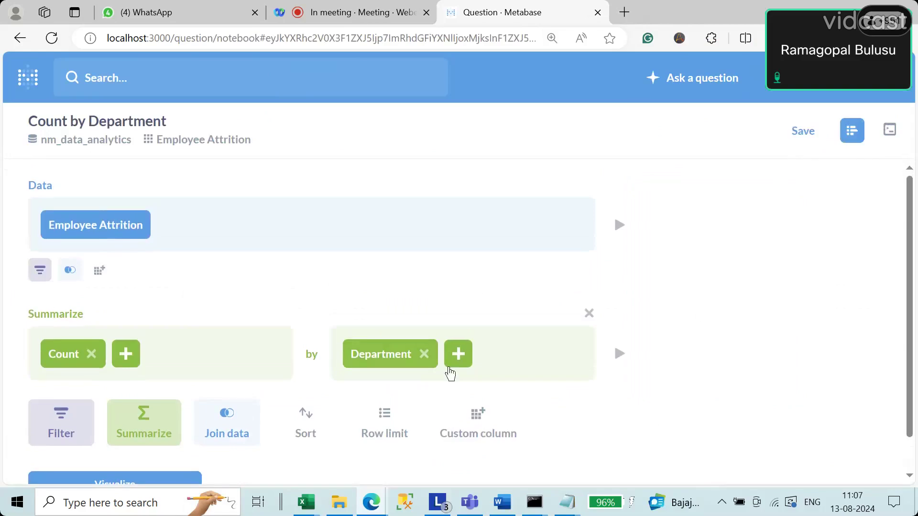
left_click_drag(908, 280, 910, 260)
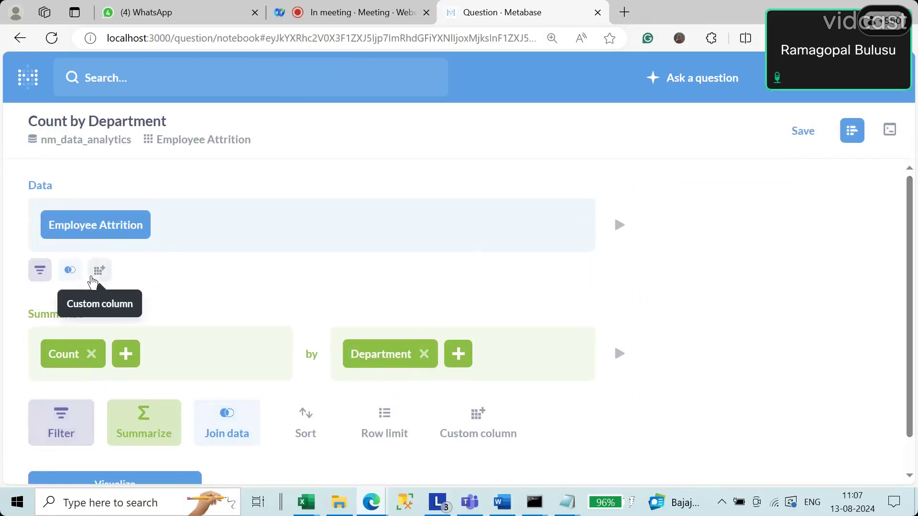
left_click(72, 272)
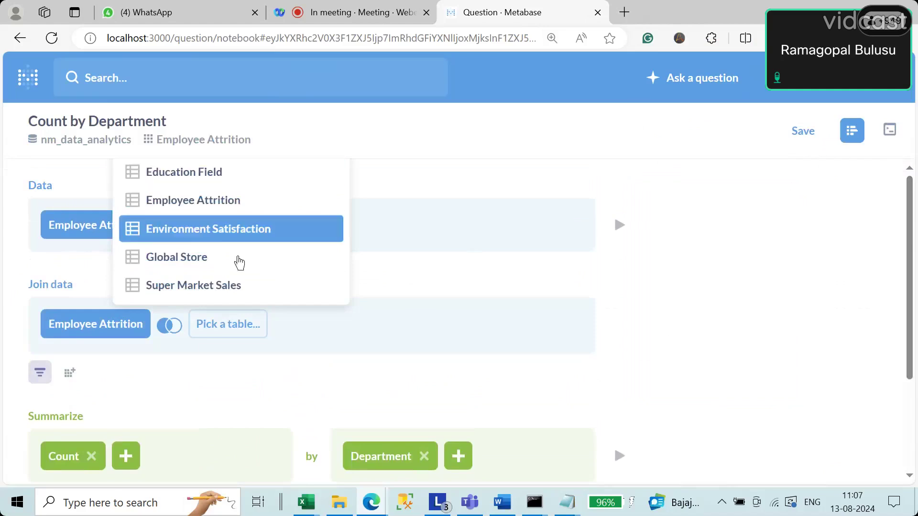
left_click(201, 173)
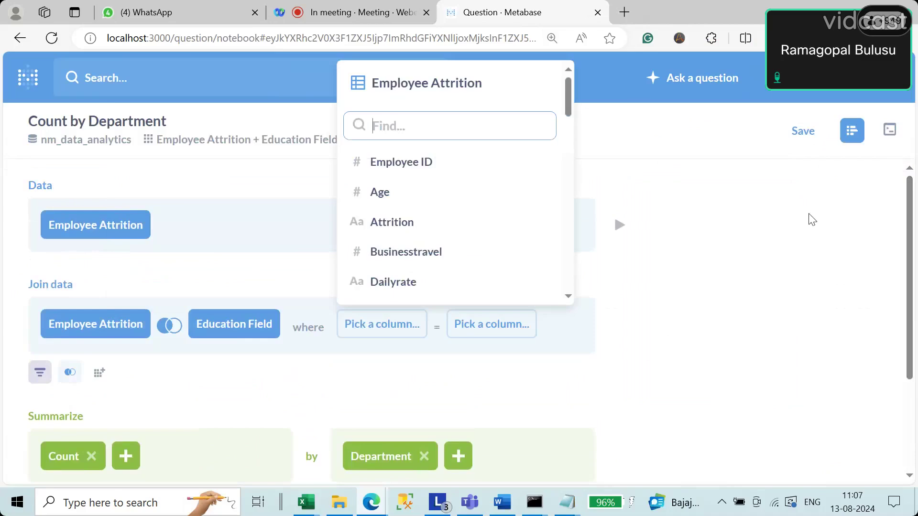
left_click(569, 106)
left_click_drag(569, 102, 569, 119)
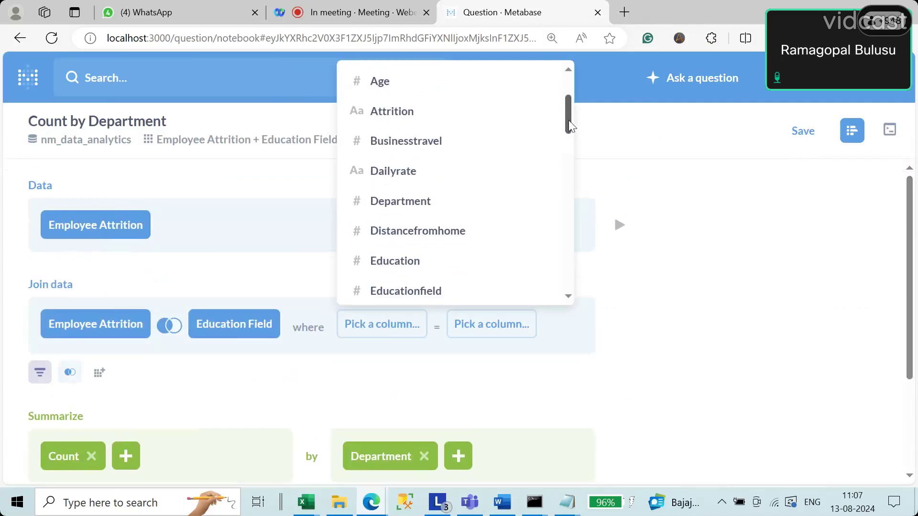
scroll(485, 234, "down", 1)
left_click(452, 261)
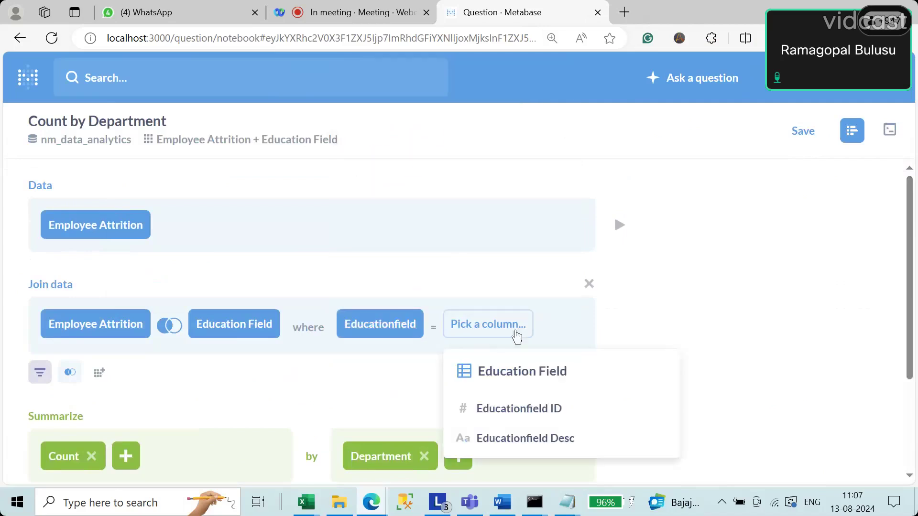
left_click(554, 410)
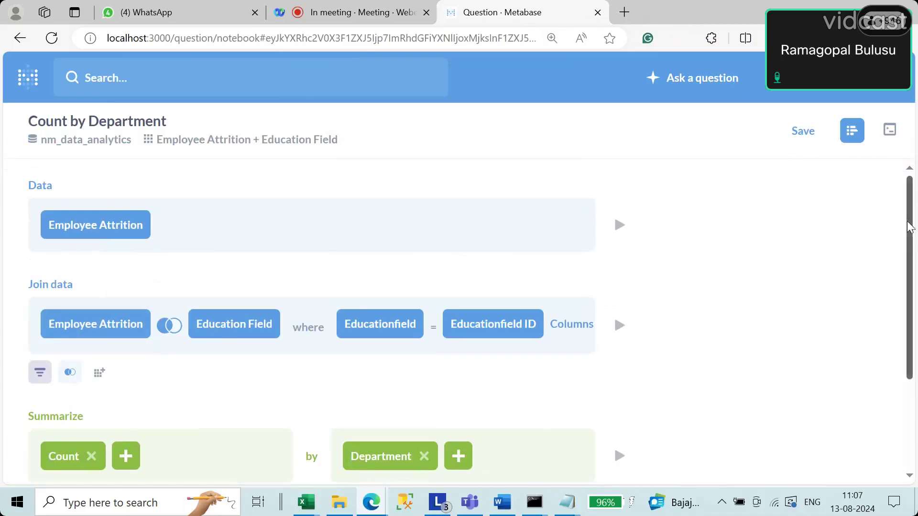
Remove the Department grouping and bring up Education Field's columns for a new grouping
scroll(454, 395, "down", 2)
left_click(425, 374)
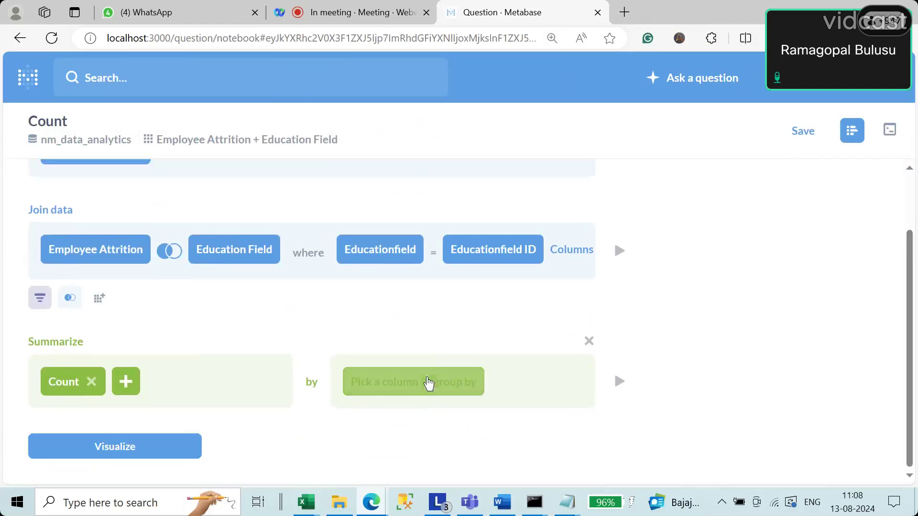
left_click(425, 388)
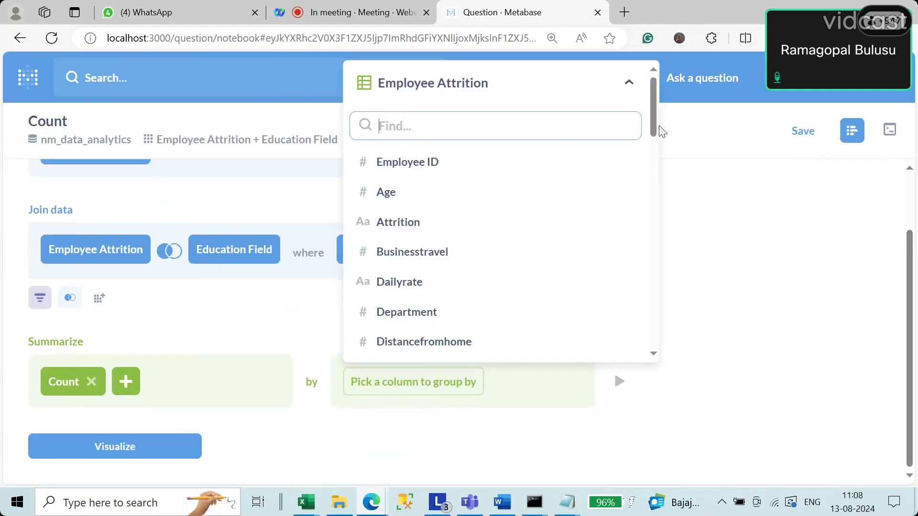
left_click_drag(653, 119, 649, 310)
scroll(650, 329, "down", 5)
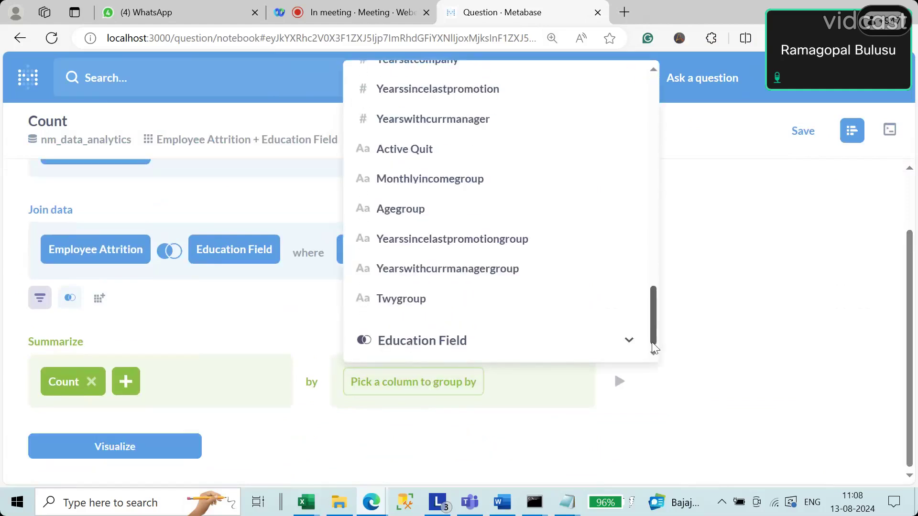
scroll(655, 287, "up", 15)
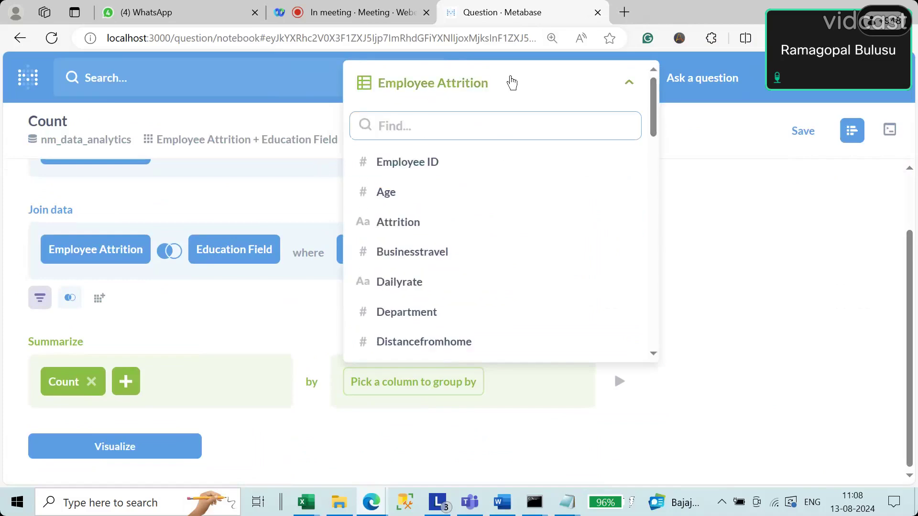
left_click_drag(652, 102, 652, 337)
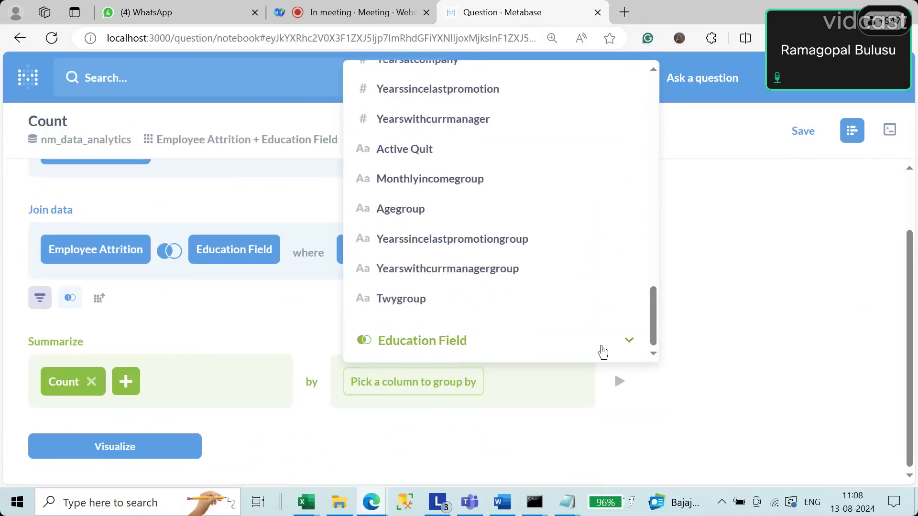
left_click(630, 341)
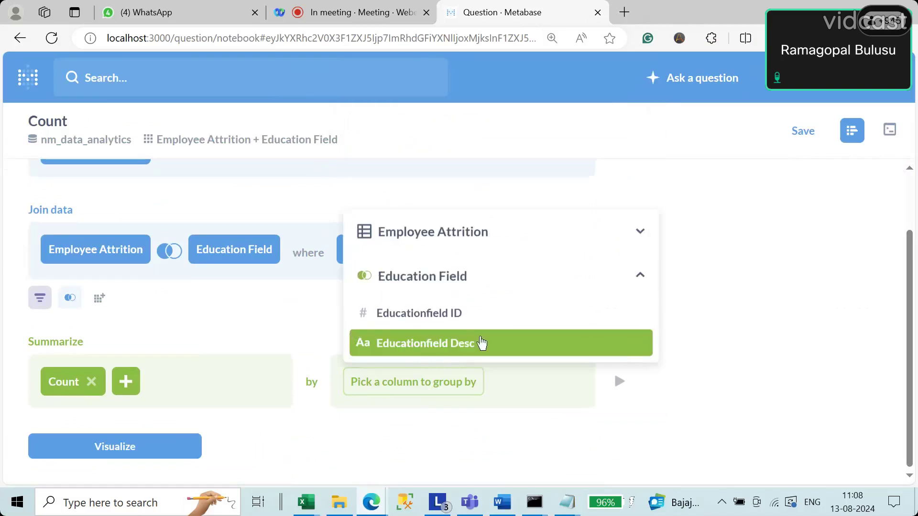
Group the count by Educationfield Desc and Gender, then run the query
left_click(460, 347)
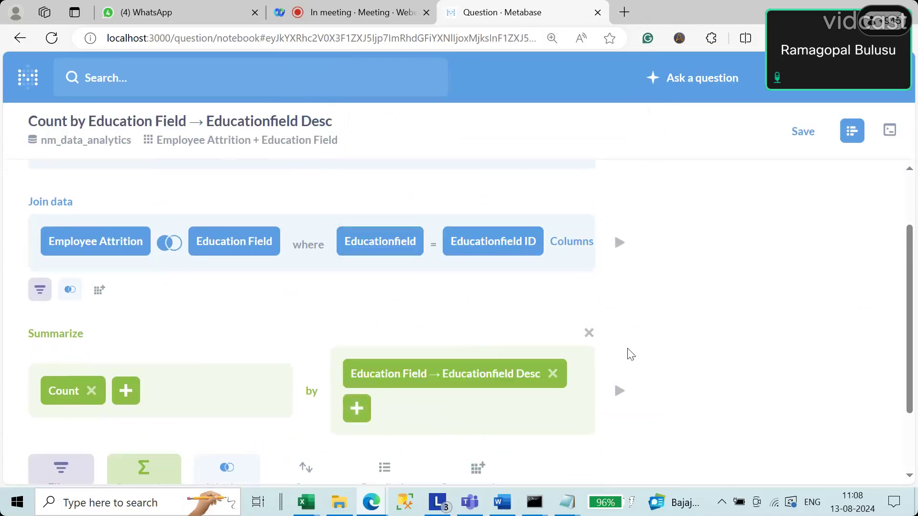
left_click(355, 415)
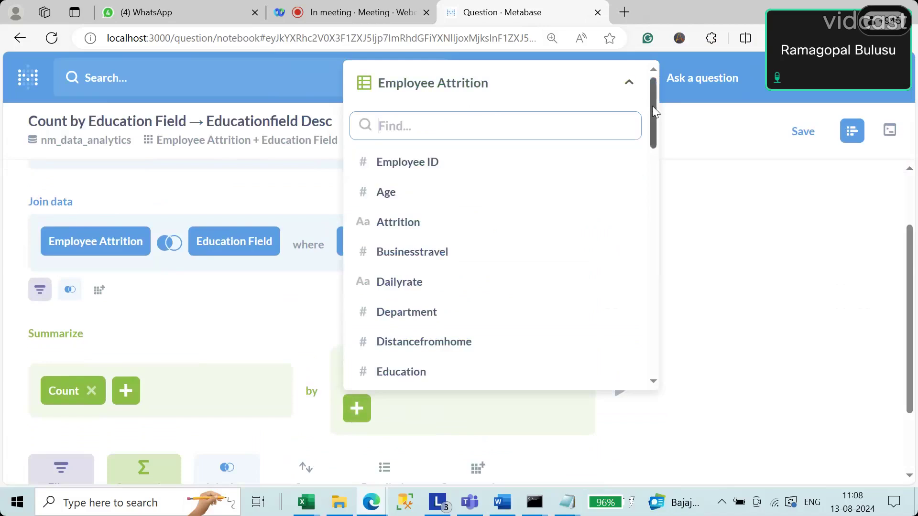
left_click_drag(651, 105, 652, 142)
scroll(493, 266, "down", 1)
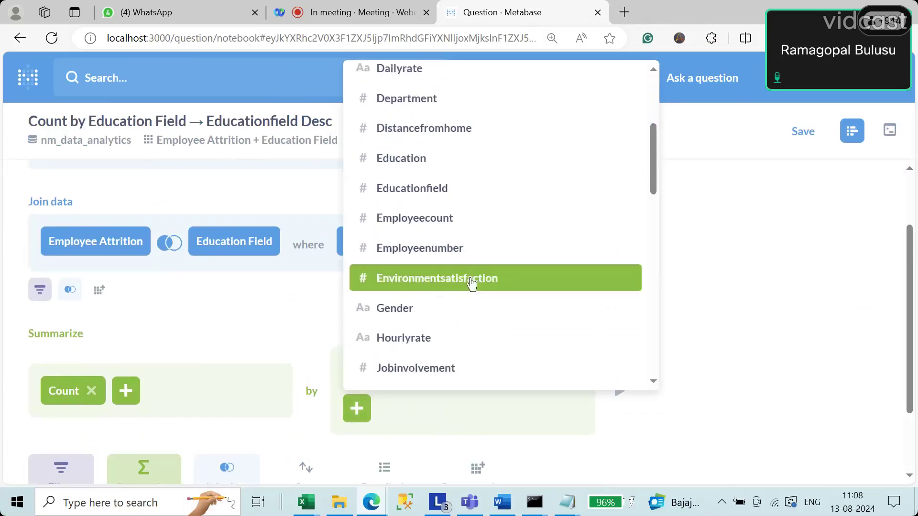
left_click(428, 309)
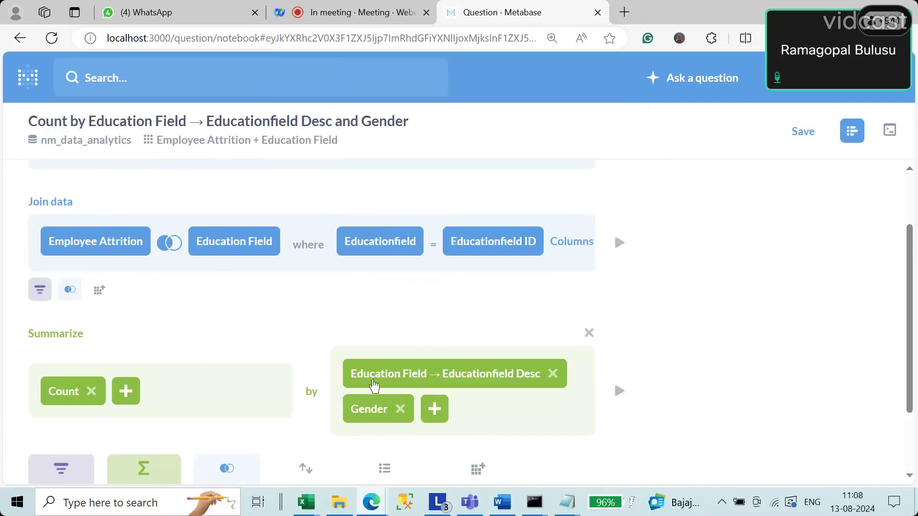
scroll(246, 386, "down", 2)
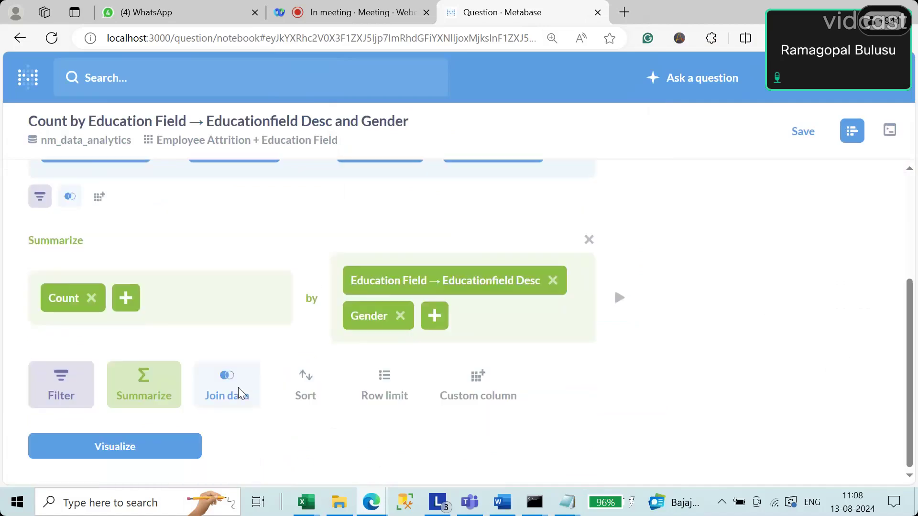
left_click(114, 446)
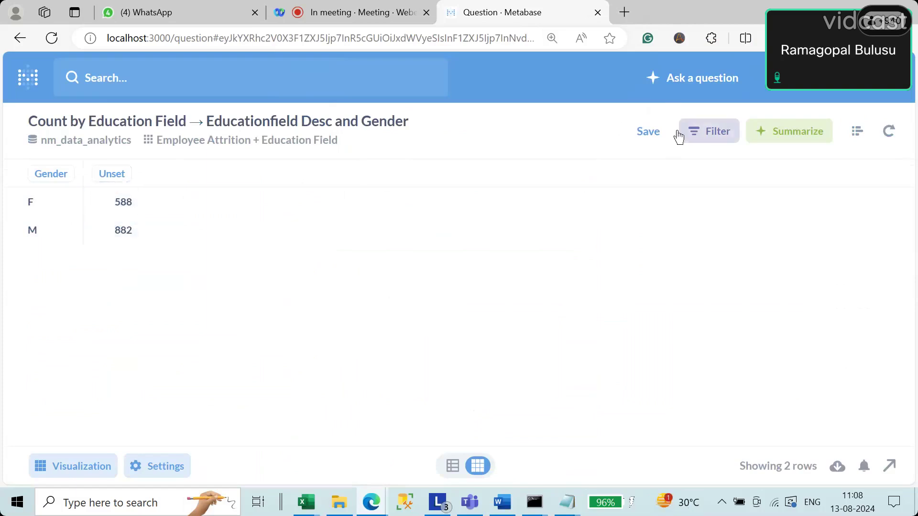
Drop the Gender grouping, rerun the count by Educationfield Desc, and reopen the editor
left_click(863, 140)
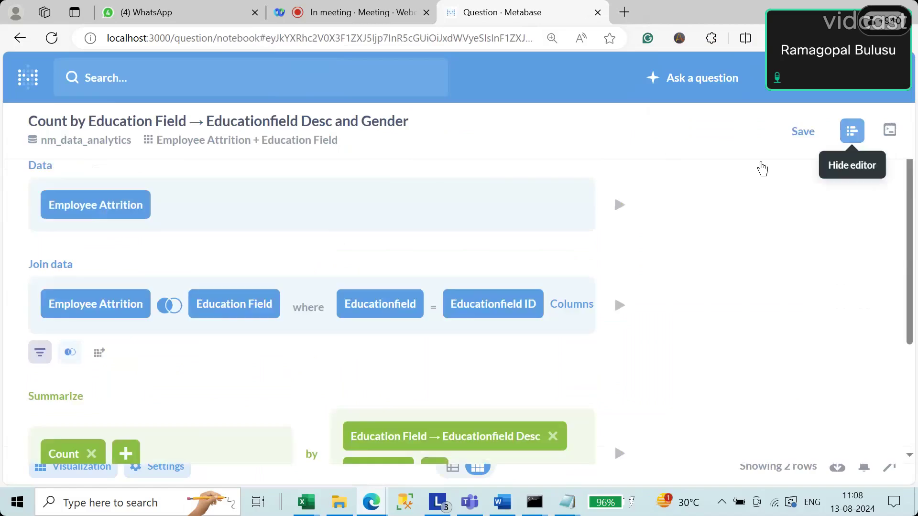
scroll(585, 359, "down", 2)
scroll(584, 359, "down", 1)
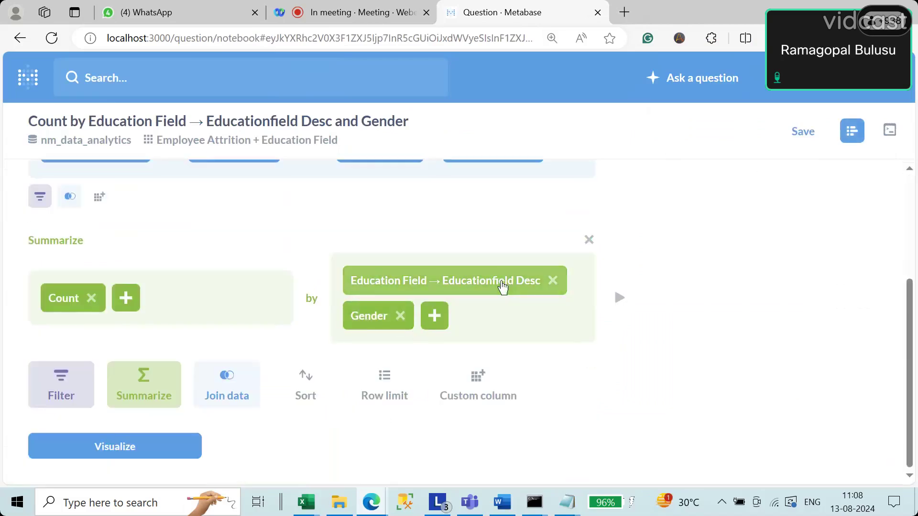
left_click(400, 316)
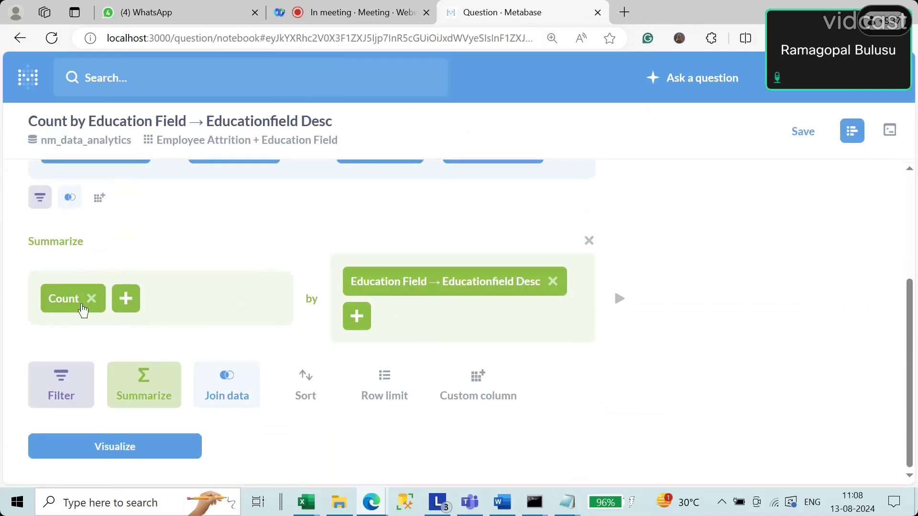
left_click(130, 453)
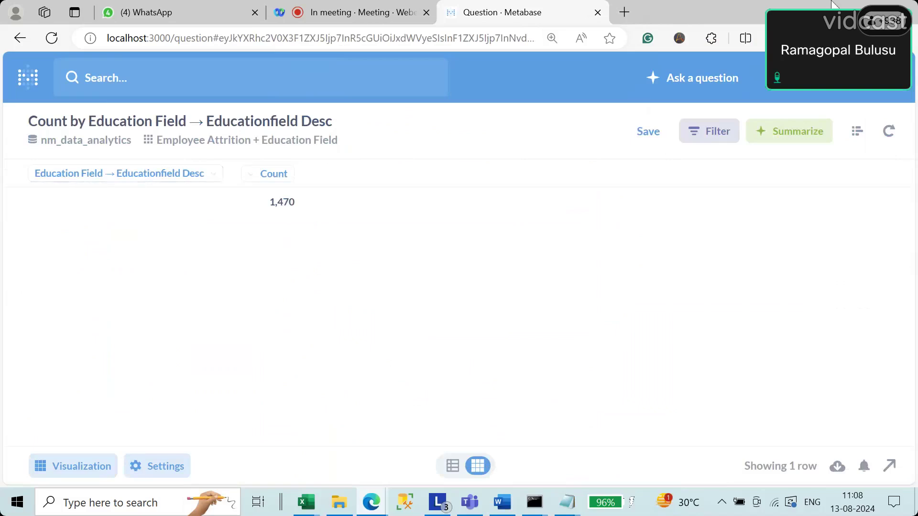
left_click(858, 135)
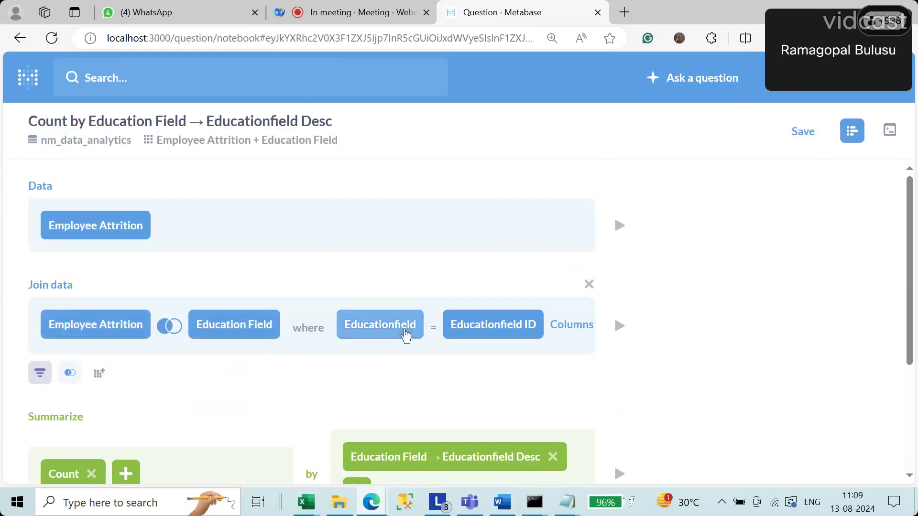
Change the join to Environment Satisfaction on Environmentsatisfaction = Environmentsatisfaction ID
left_click(246, 329)
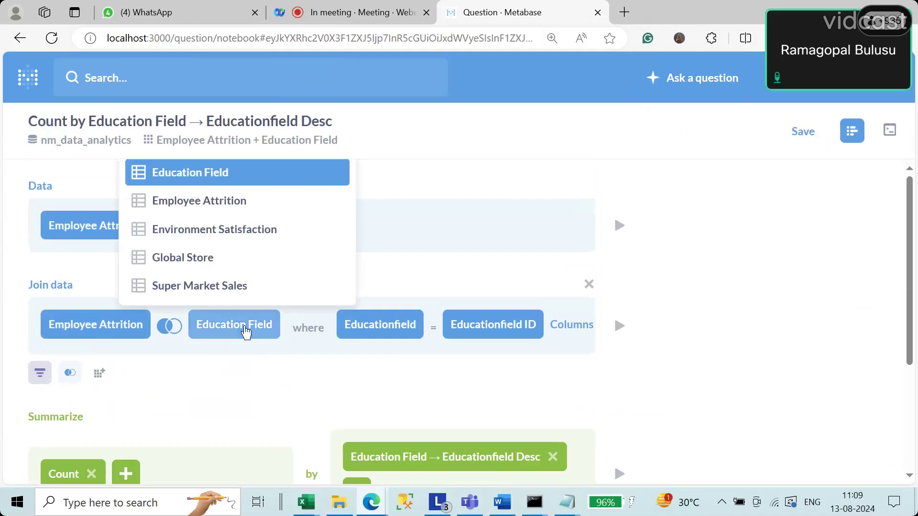
left_click(233, 235)
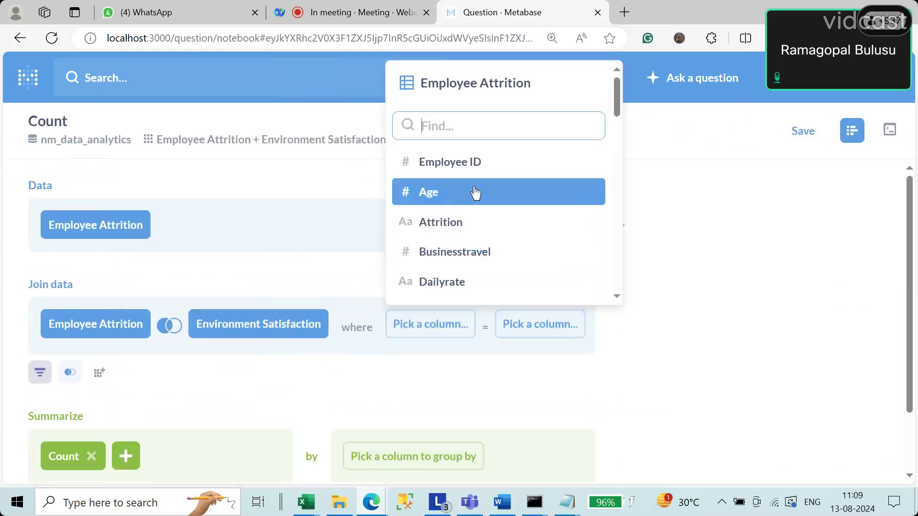
scroll(455, 258, "down", 4)
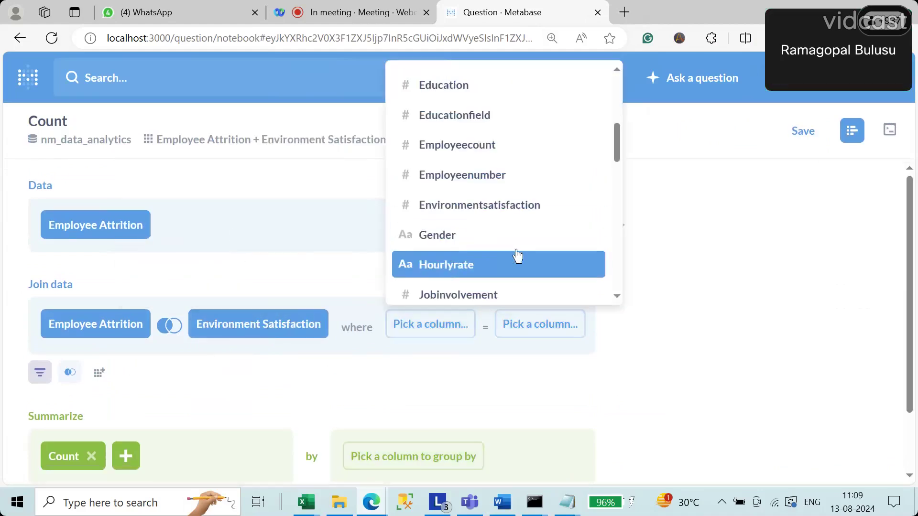
left_click(505, 215)
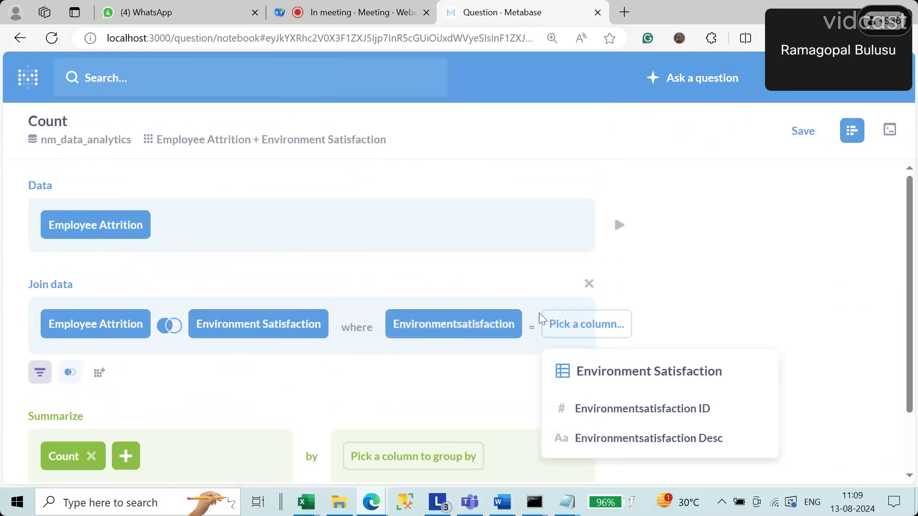
left_click(601, 409)
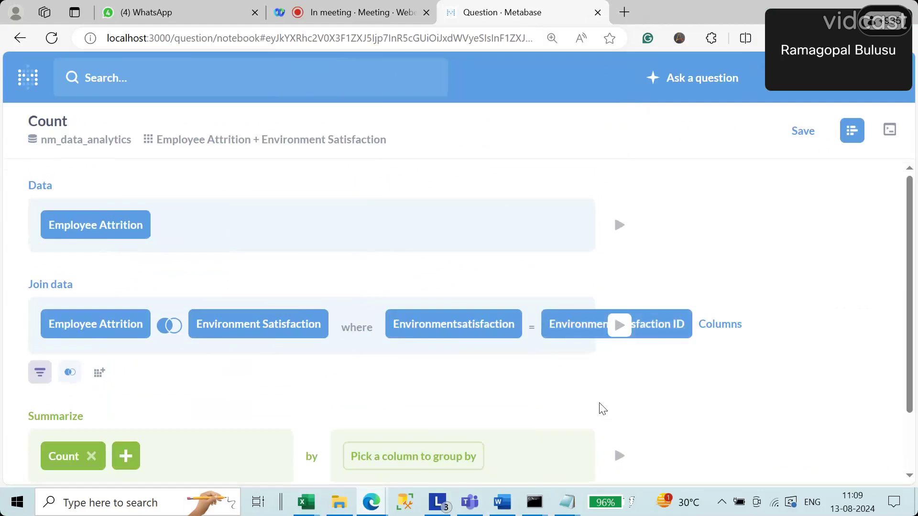
scroll(598, 407, "down", 2)
Group the count by Environmentsatisfaction and Environmentsatisfaction Desc, giving 284, 287, 453 and 446
left_click(442, 389)
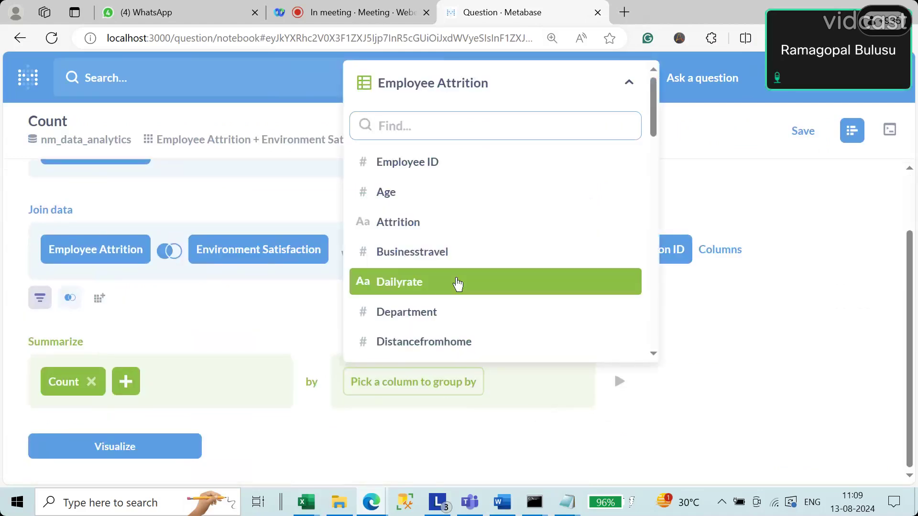
scroll(456, 285, "down", 3)
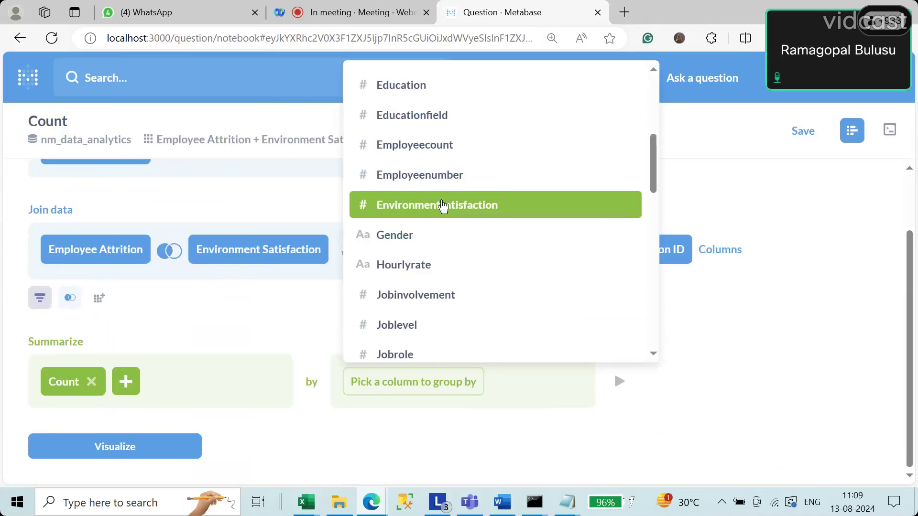
left_click(477, 206)
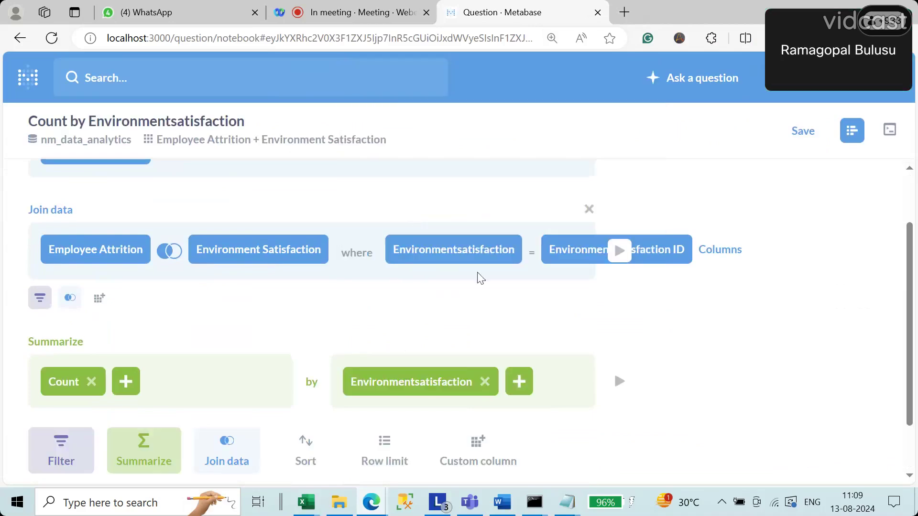
left_click(520, 383)
scroll(550, 334, "down", 10)
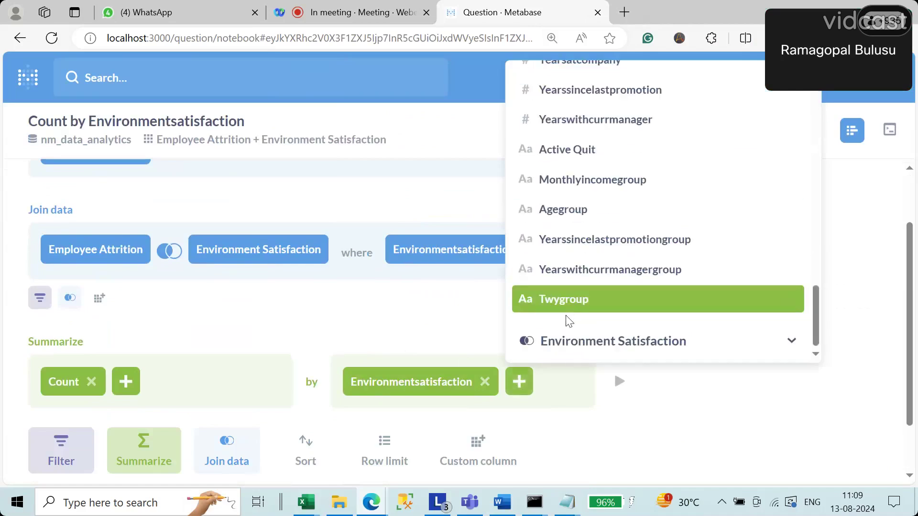
left_click(564, 343)
left_click(623, 353)
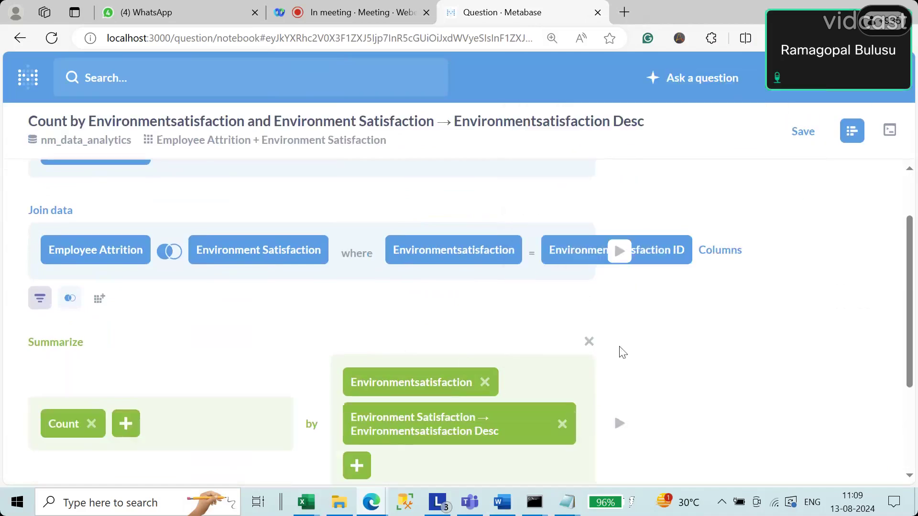
scroll(173, 465, "down", 3)
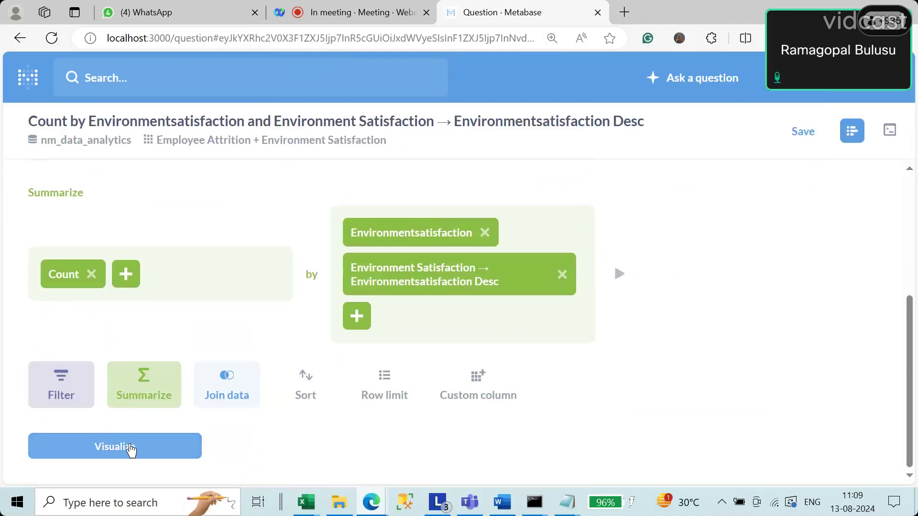
left_click(130, 450)
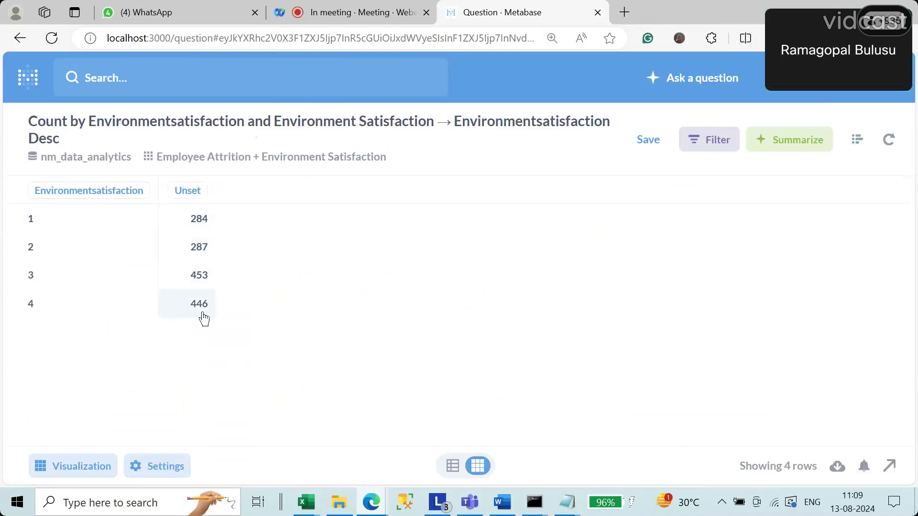
Cancel saving, widen the Unset results column, and return to the query steps
left_click(649, 150)
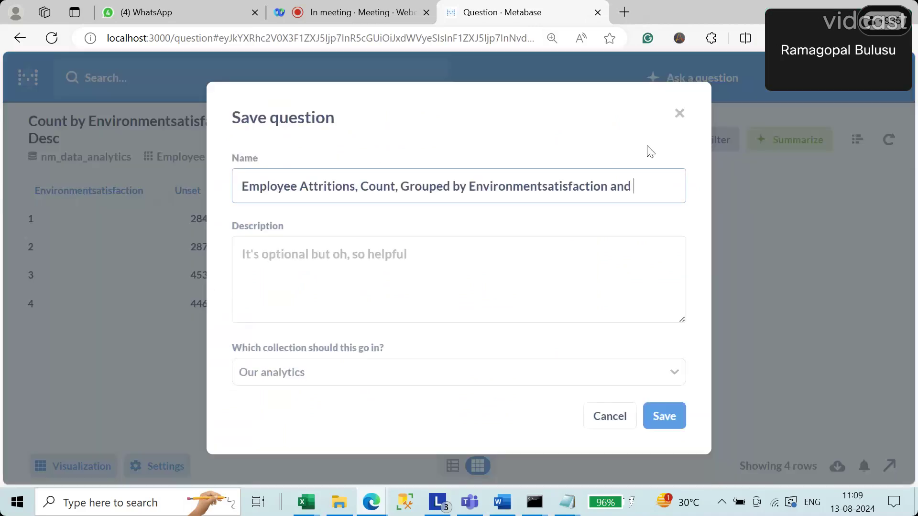
left_click(616, 426)
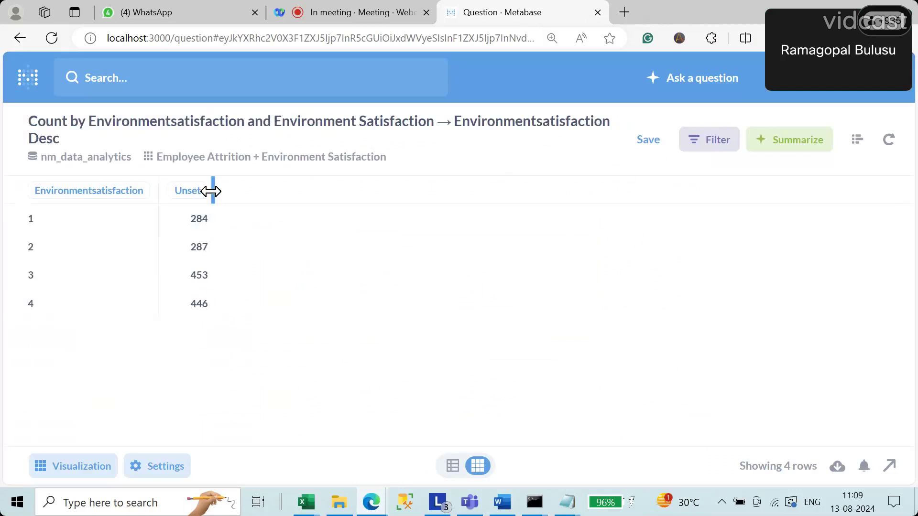
left_click_drag(213, 192, 406, 197)
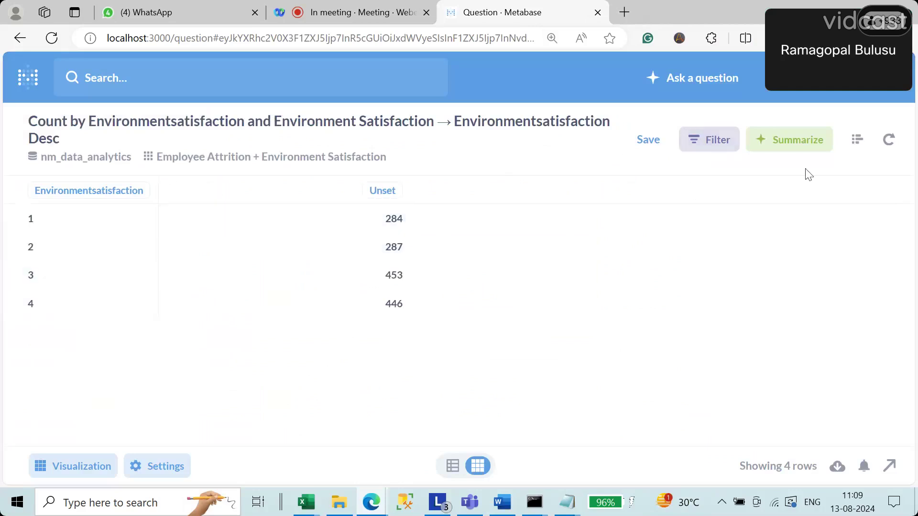
left_click(857, 143)
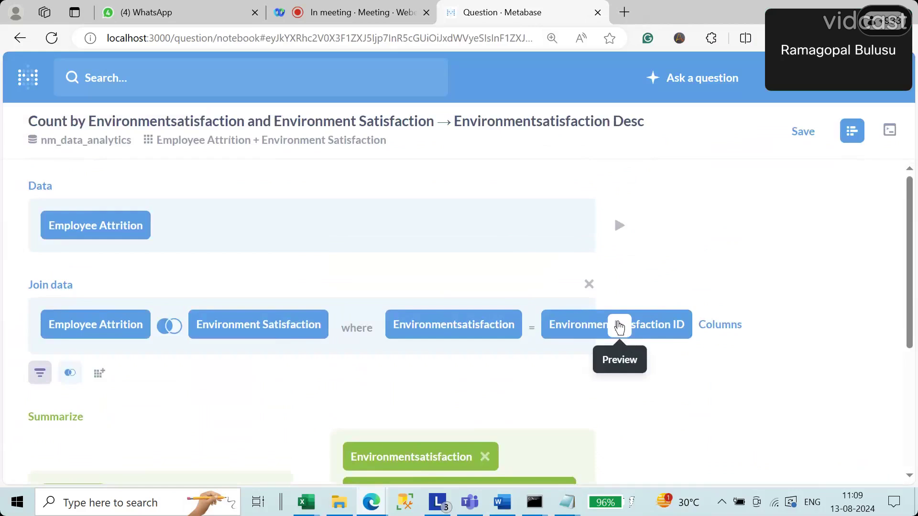
Remove the Environmentsatisfaction grouping, leaving the count grouped by Environmentsatisfaction Desc
scroll(524, 321, "down", 5)
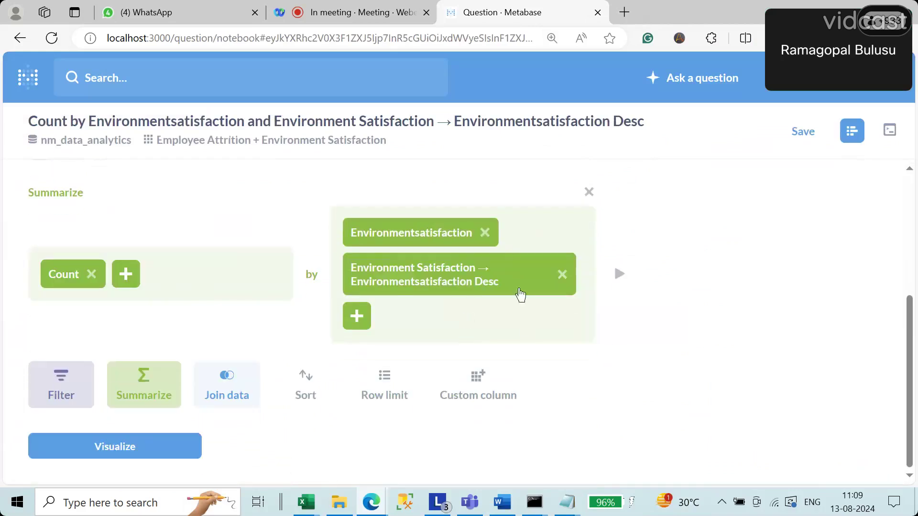
left_click(491, 236)
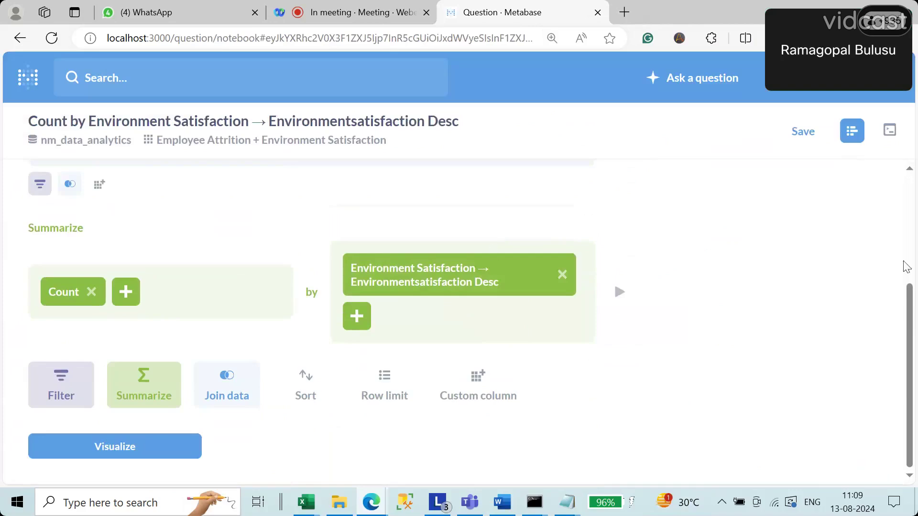
left_click_drag(909, 306, 910, 192)
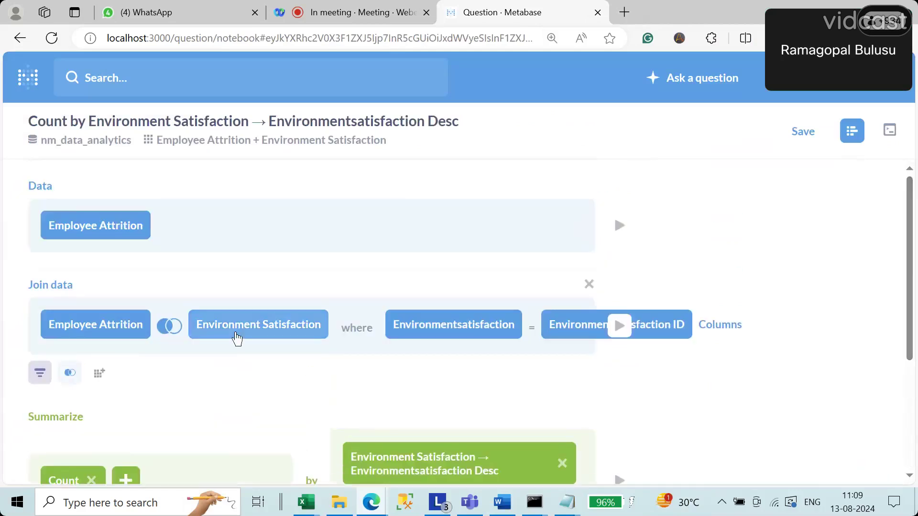
left_click(306, 328)
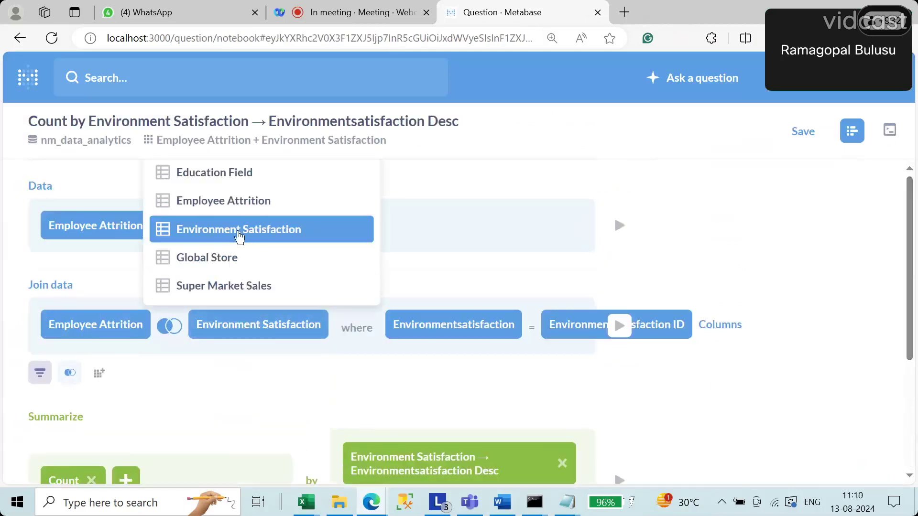
left_click(109, 335)
Keep the join keys as Environmentsatisfaction = Environmentsatisfaction ID and review the query steps
left_click(436, 336)
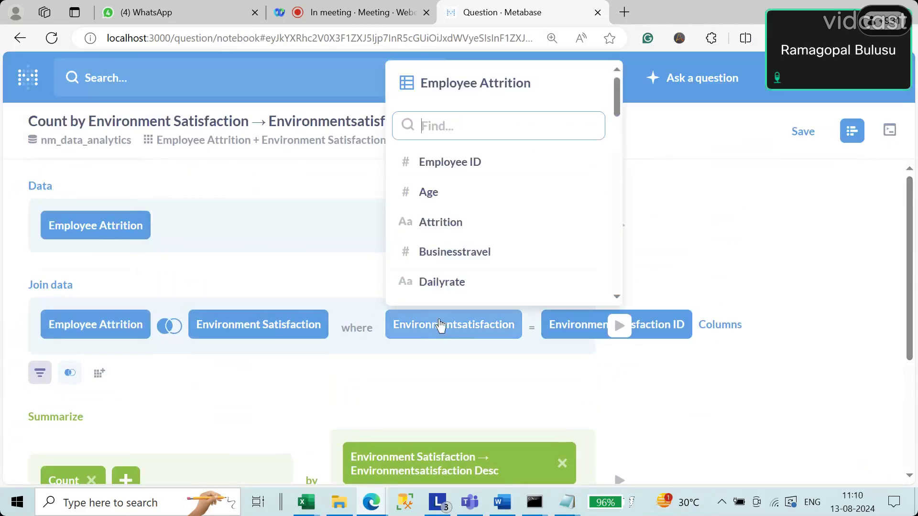
left_click_drag(616, 109, 618, 134)
scroll(481, 282, "down", 3)
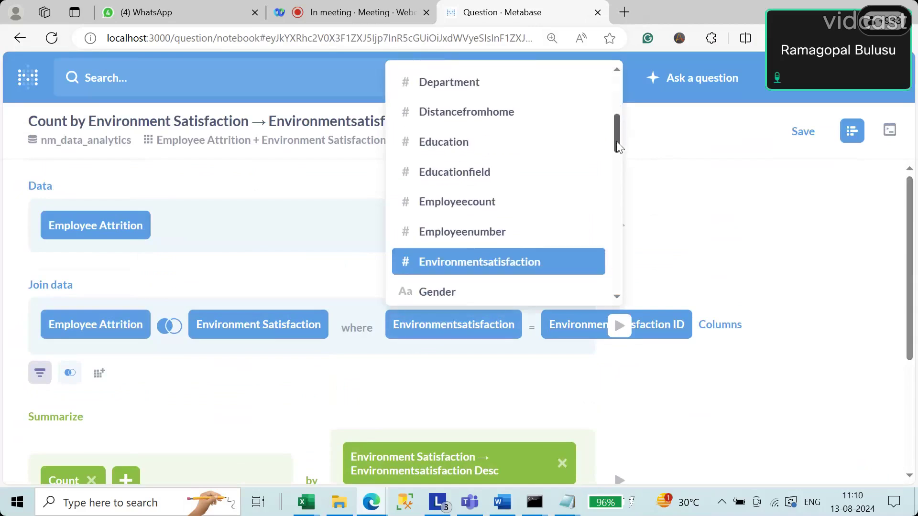
left_click(480, 262)
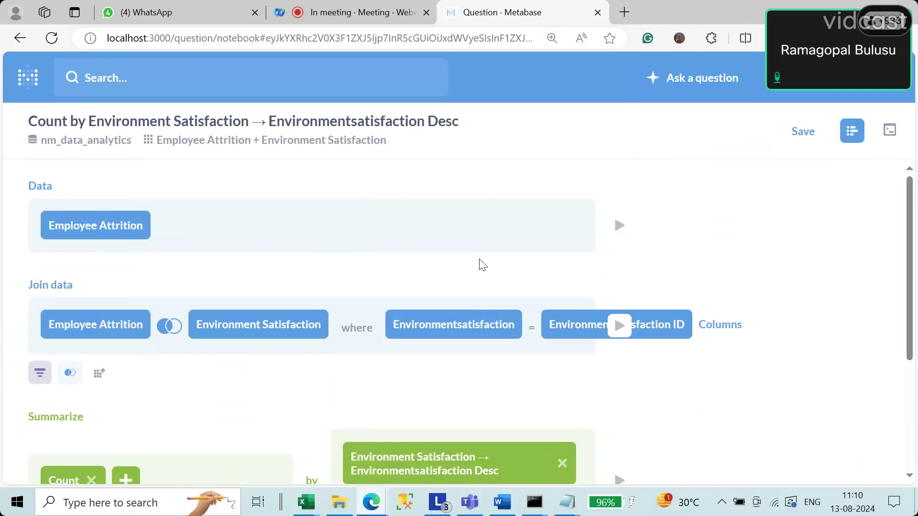
left_click(636, 332)
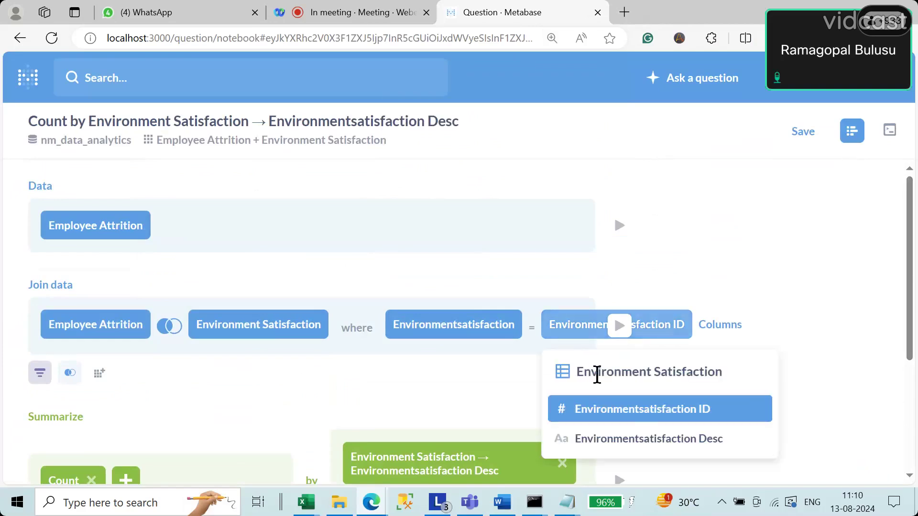
left_click(641, 410)
scroll(595, 390, "down", 4)
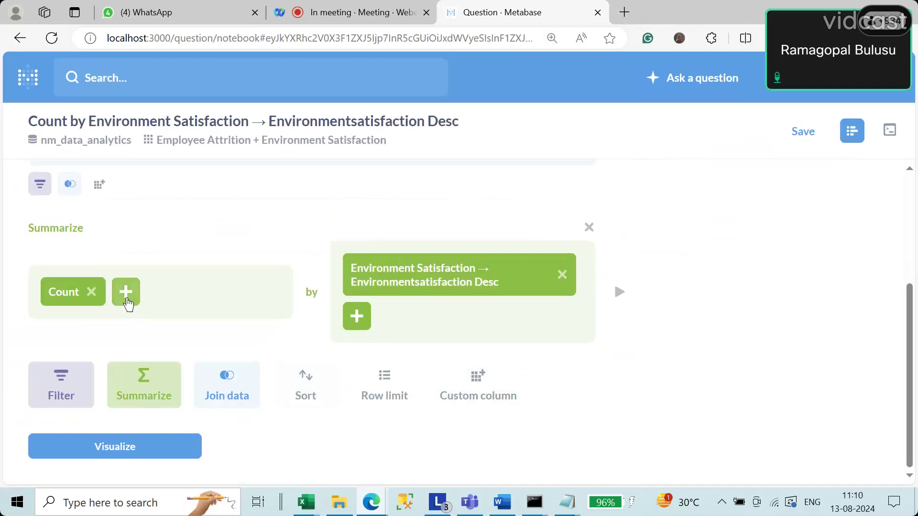
scroll(172, 348, "up", 4)
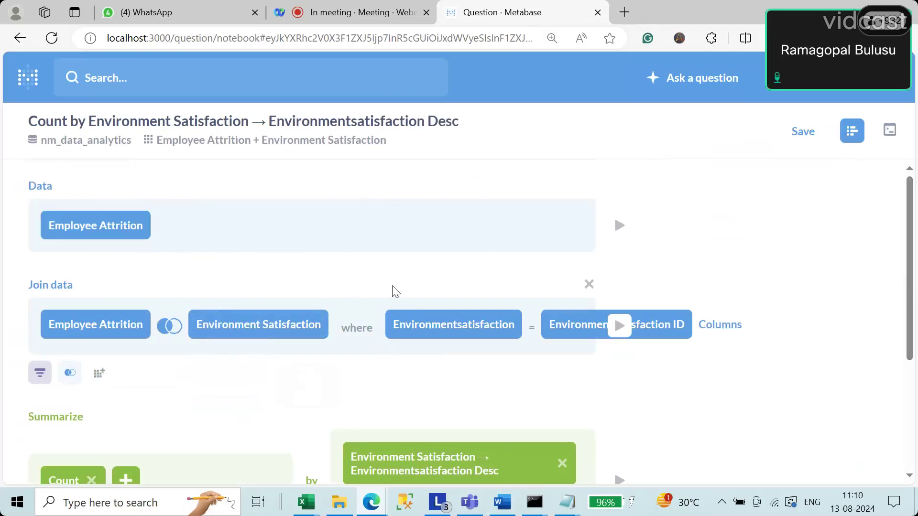
scroll(215, 461, "down", 4)
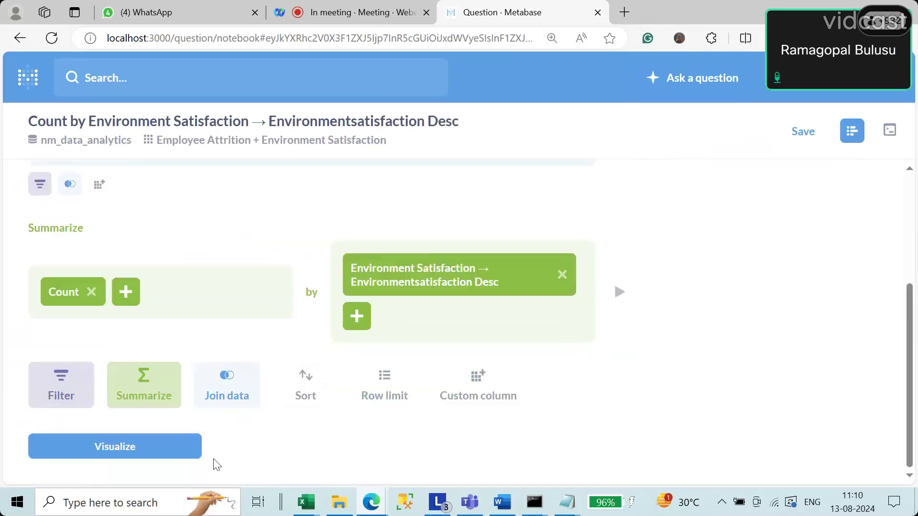
left_click(123, 454)
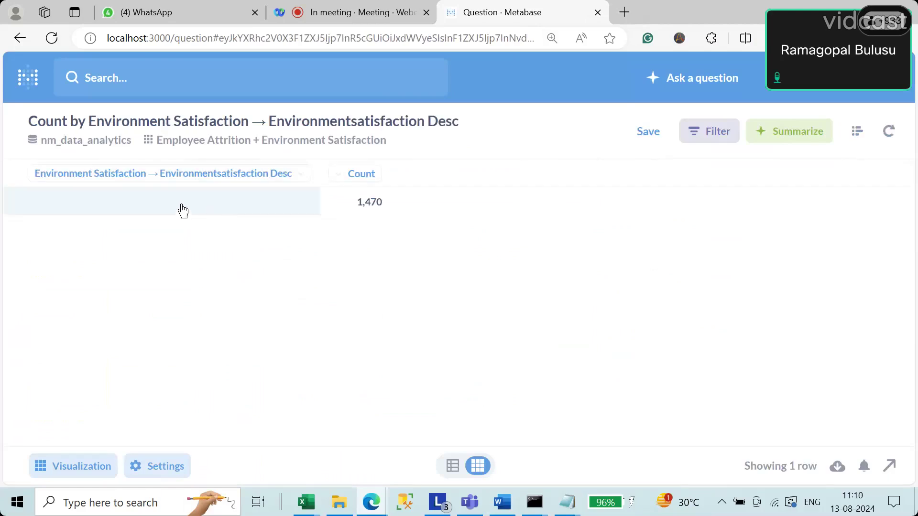
left_click(183, 210)
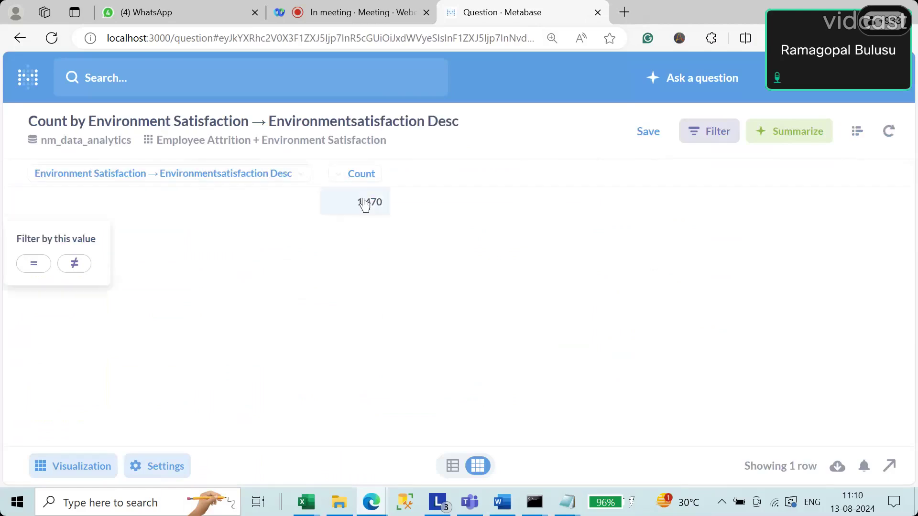
left_click(363, 205)
left_click(258, 204)
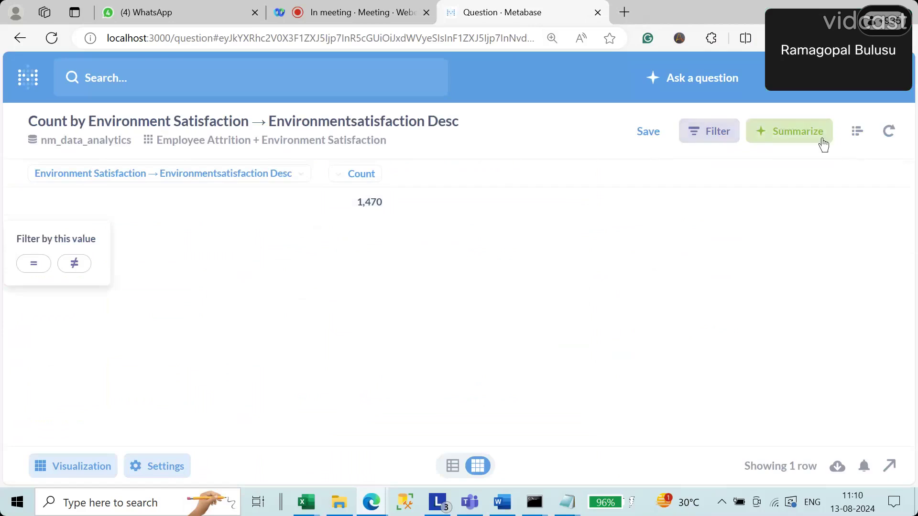
left_click(857, 132)
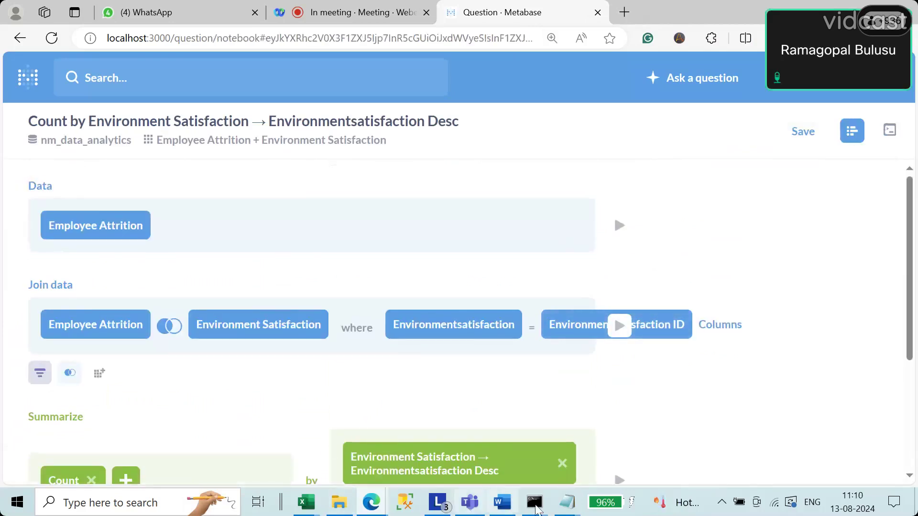
mouse_move(541, 511)
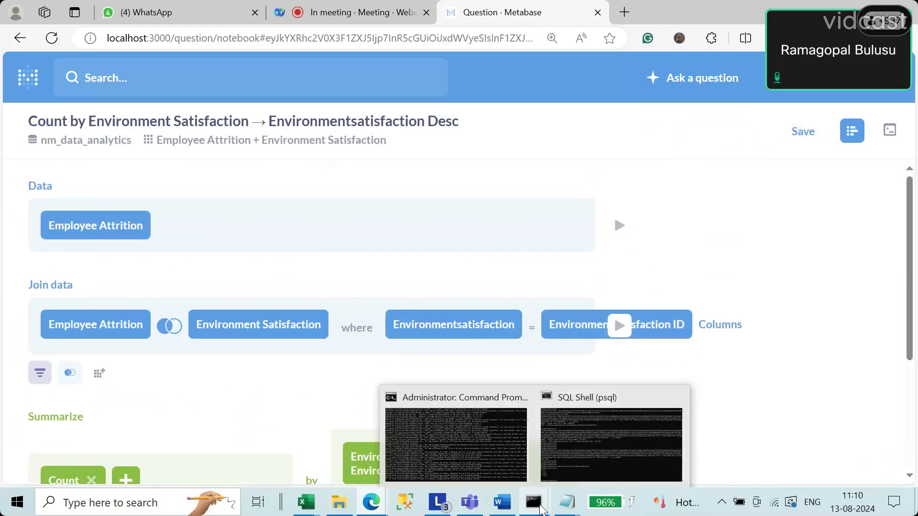
In SQL Shell, begin a 'select count(1) from' query and find the department table name in the Notepad script
left_click(572, 471)
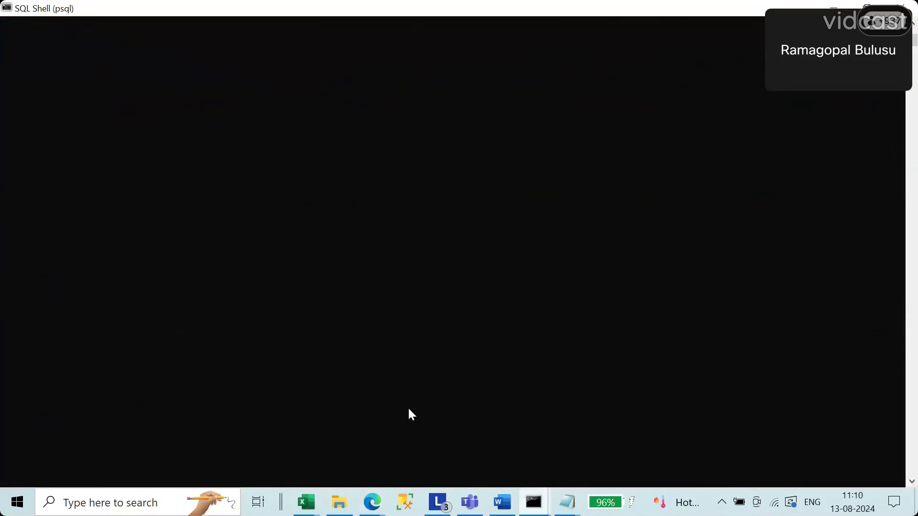
type("select")
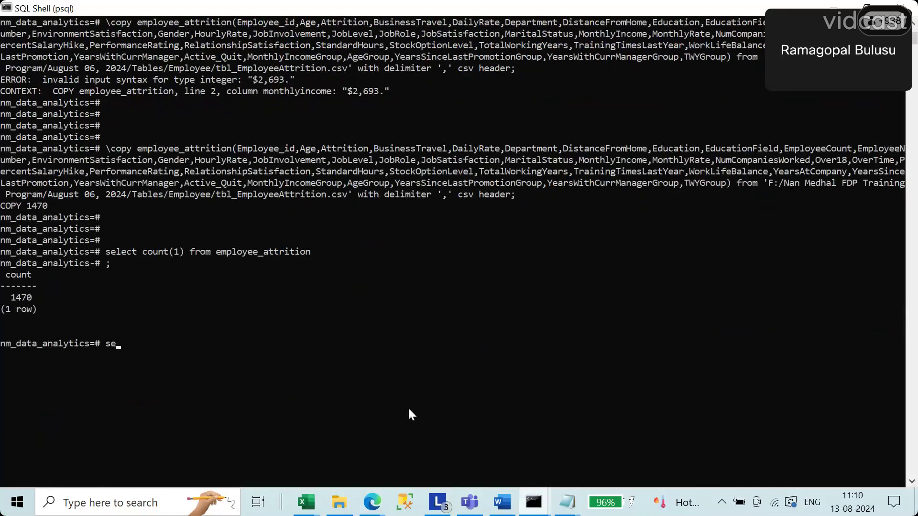
type(" count(1) from")
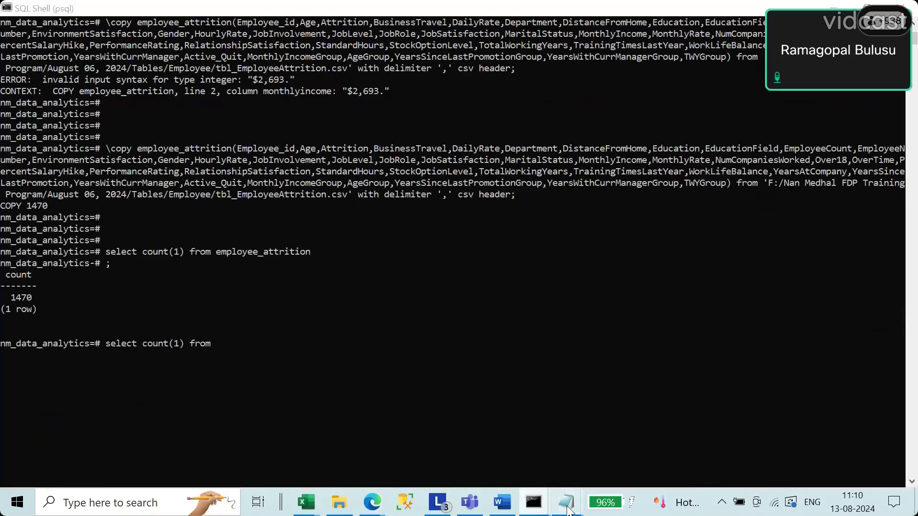
mouse_move(566, 502)
left_click(636, 450)
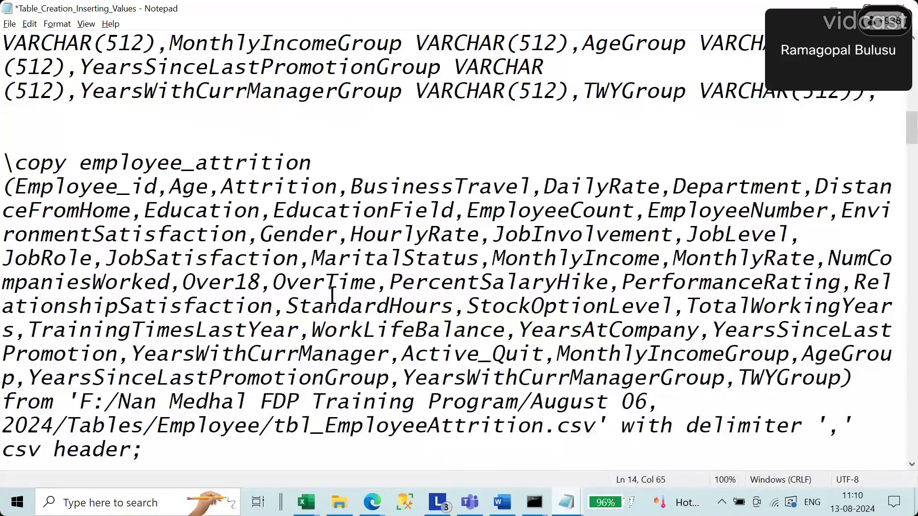
scroll(332, 296, "down", 4)
scroll(324, 342, "down", 4)
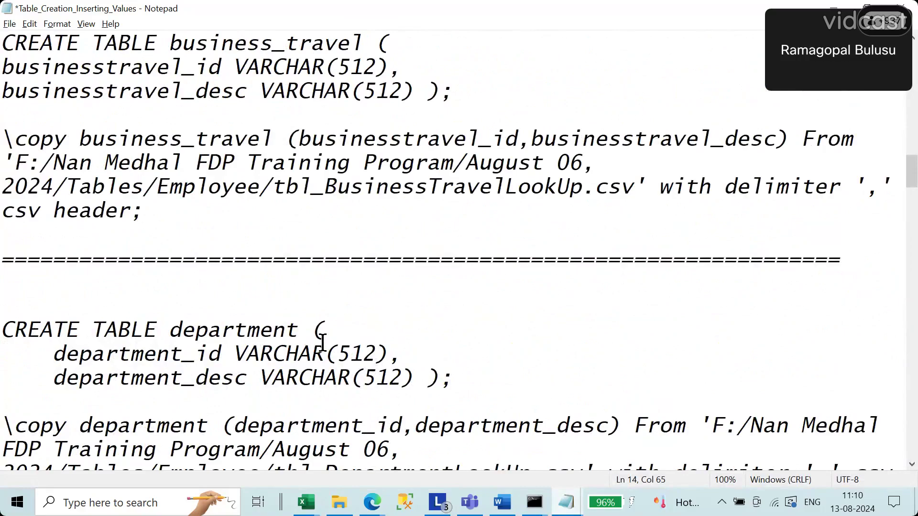
scroll(323, 343, "down", 4)
scroll(237, 348, "up", 8)
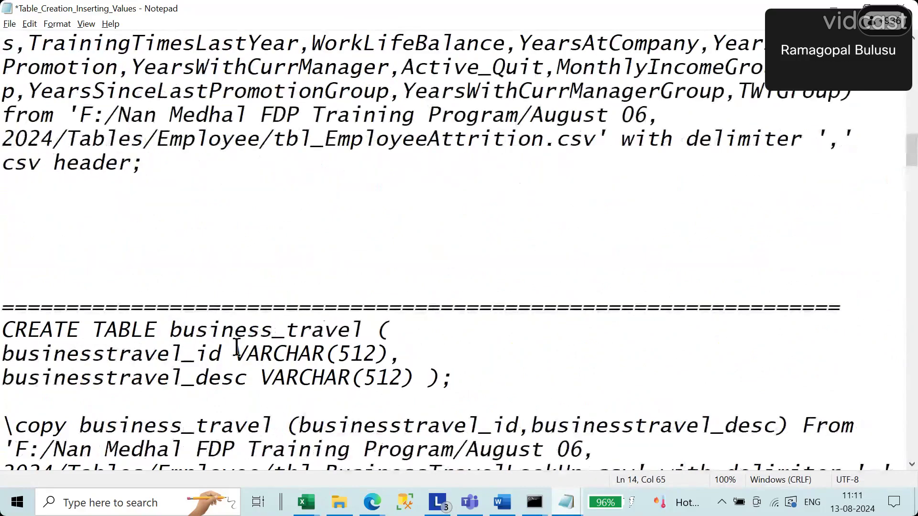
scroll(237, 347, "down", 4)
left_click_drag(170, 330, 297, 331)
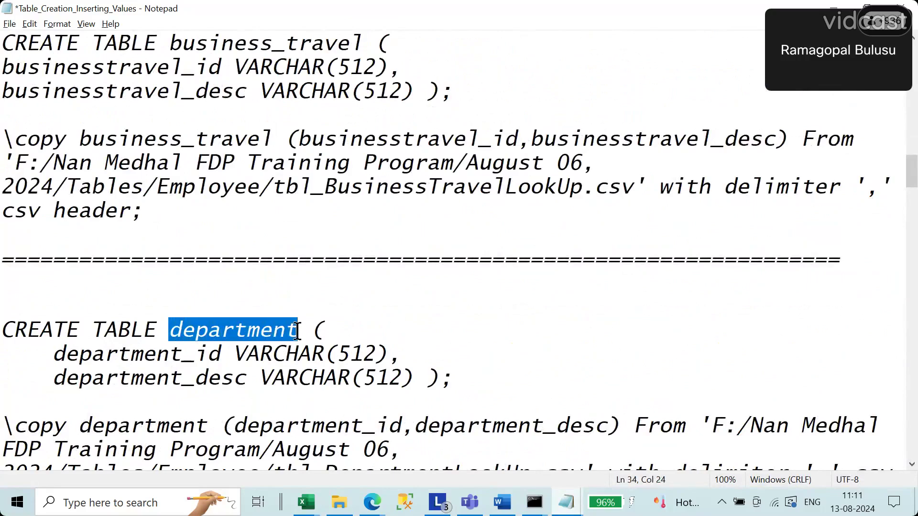
Run select count(1) from department; returning 4
key("ctrl+c")
key("alt+Tab")
key("ctrl+v")
type(";")
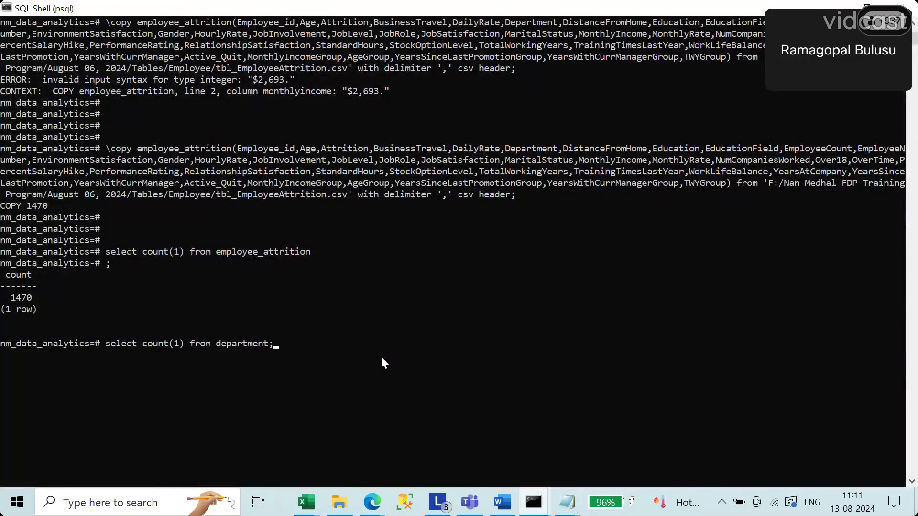
key("Return")
key("Return")
key("Return")
key("Return")
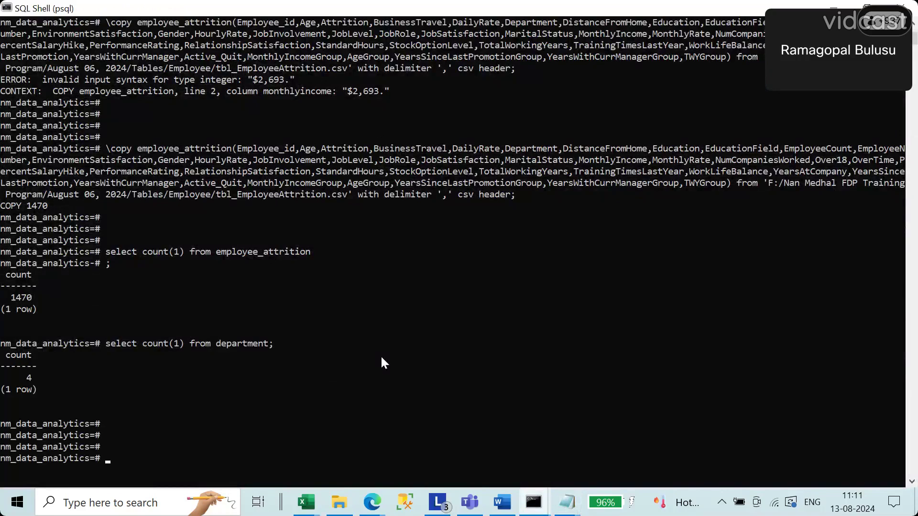
Run select * from department; and copy the four rows: HR, Science, Maths, Computers
type("select * from")
left_click(218, 348)
left_click_drag(257, 348, 266, 346)
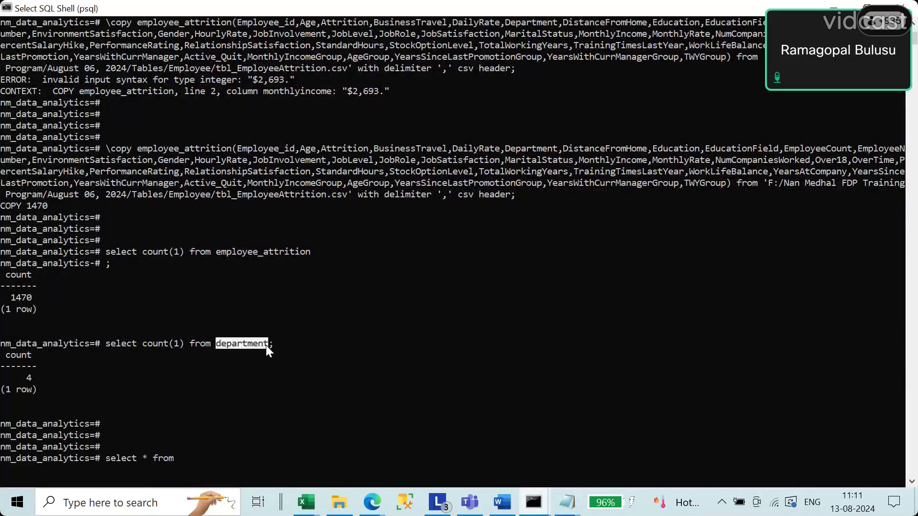
right_click(266, 346)
right_click(361, 425)
type(";")
key("Return")
left_click_drag(151, 435, 2, 390)
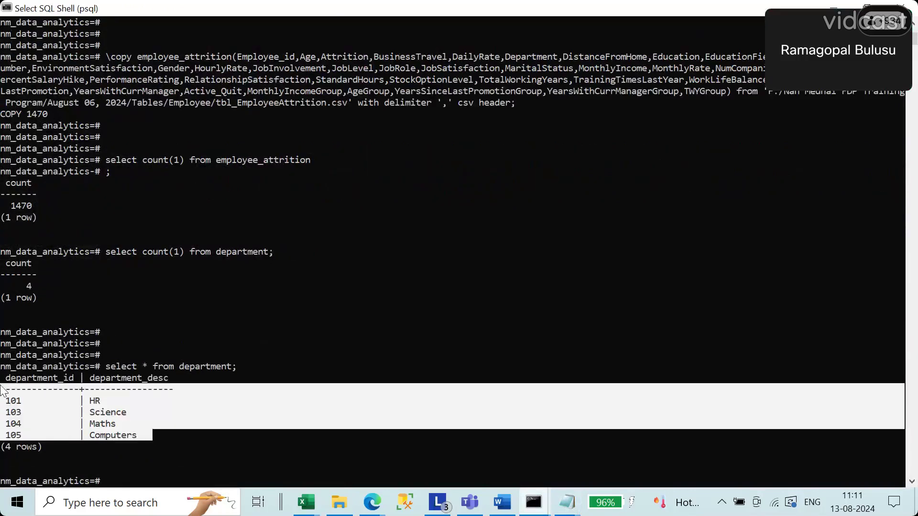
right_click(180, 415)
Run select distinct department from employee_attrition; in psql, which returns 1, 3 and 2
type("sel")
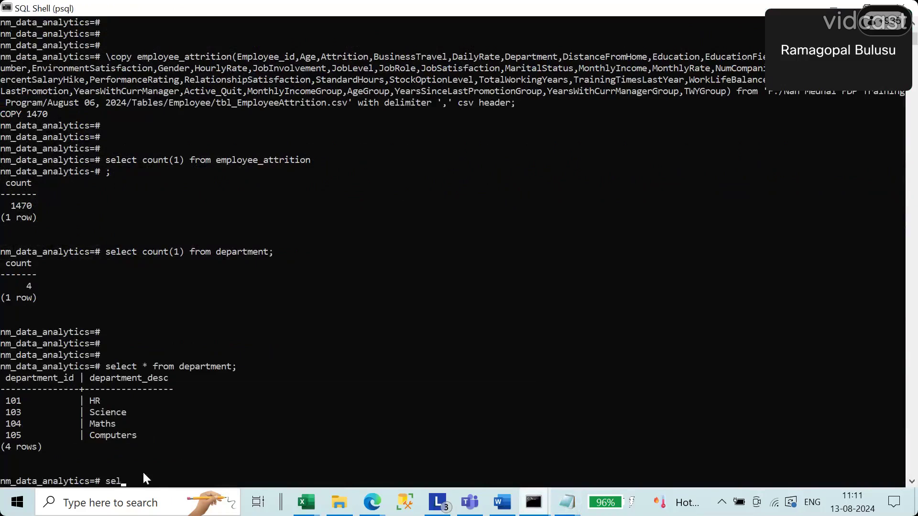
type("ect distinc")
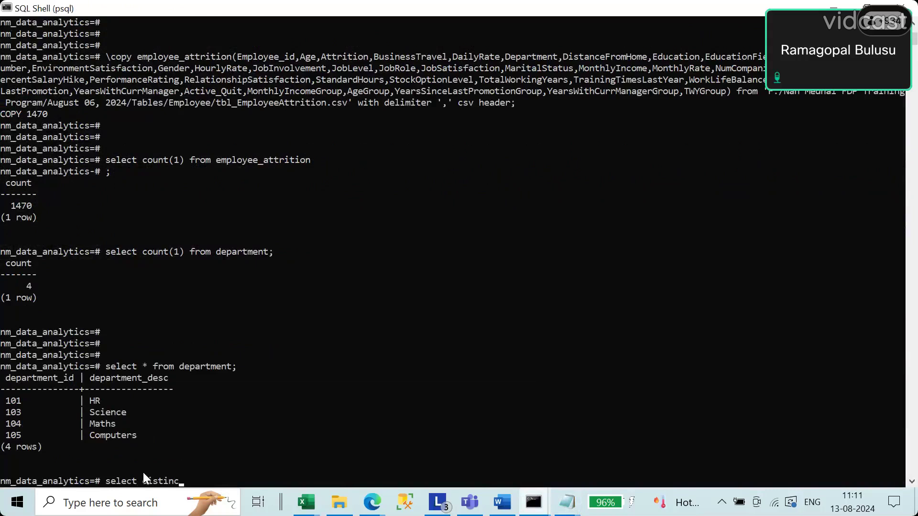
type("t department from")
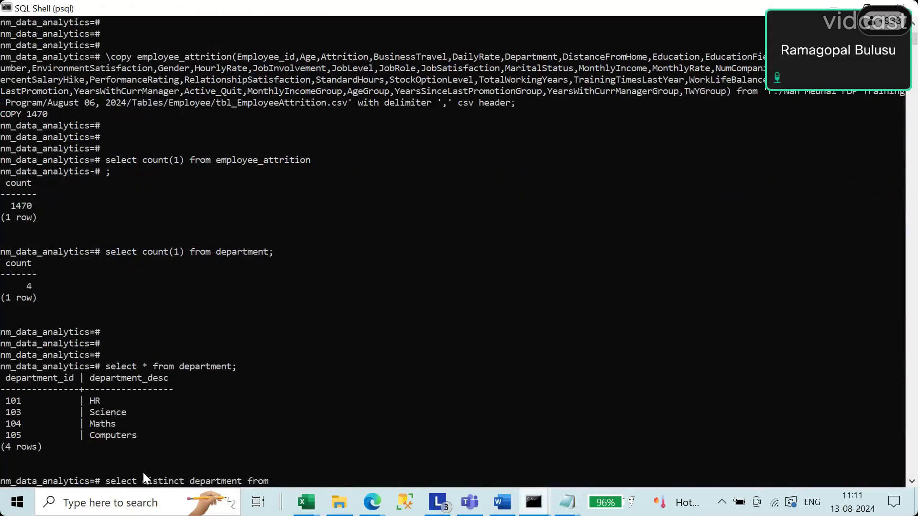
left_click(218, 160)
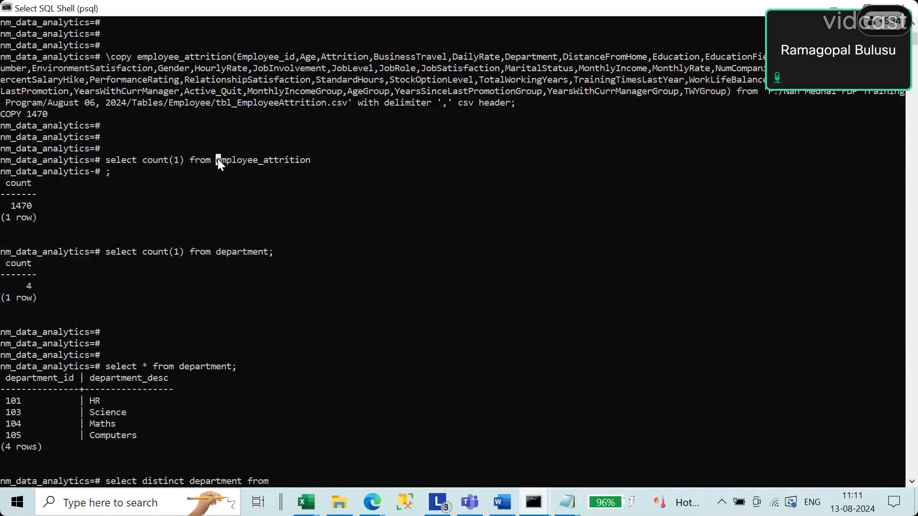
right_click(308, 162)
right_click(307, 162)
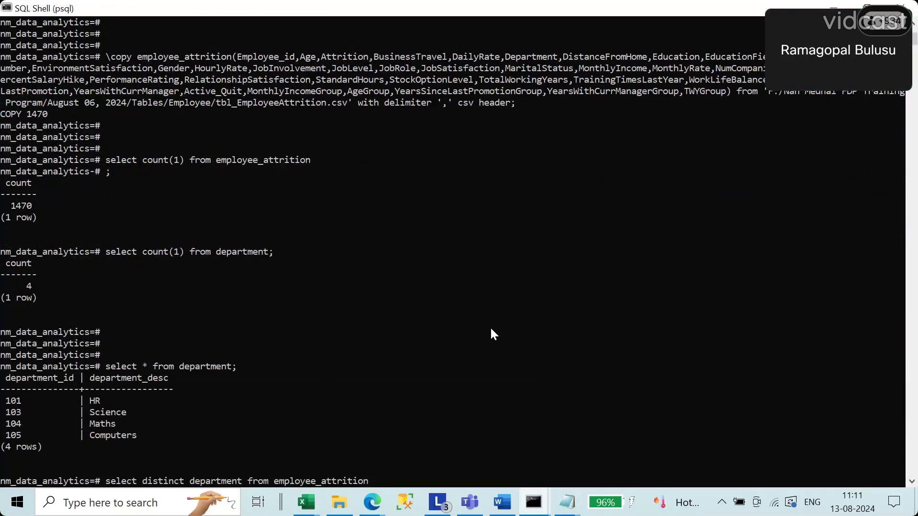
type(";")
key("Return")
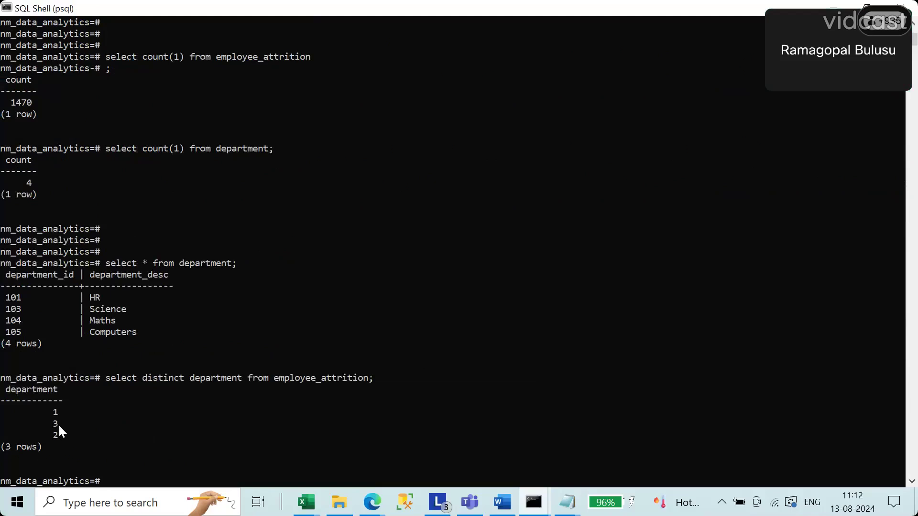
key("Return")
key("Return")
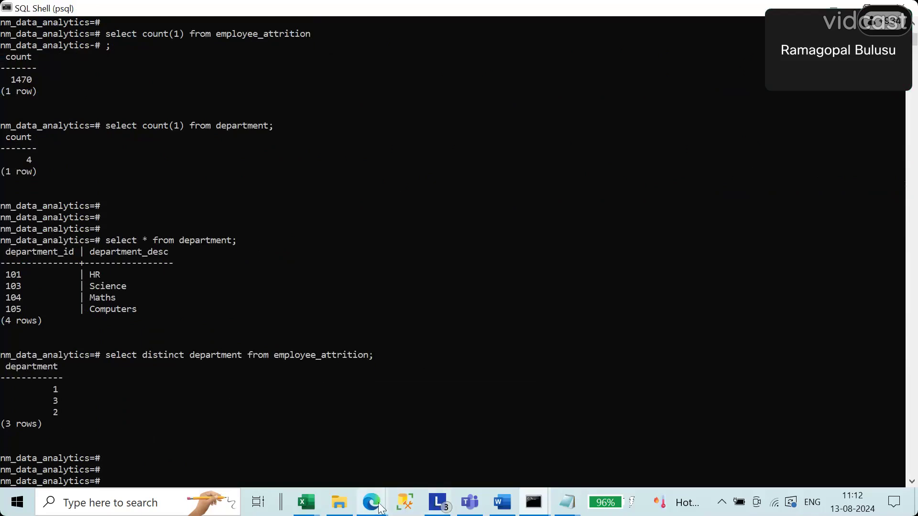
left_click(567, 502)
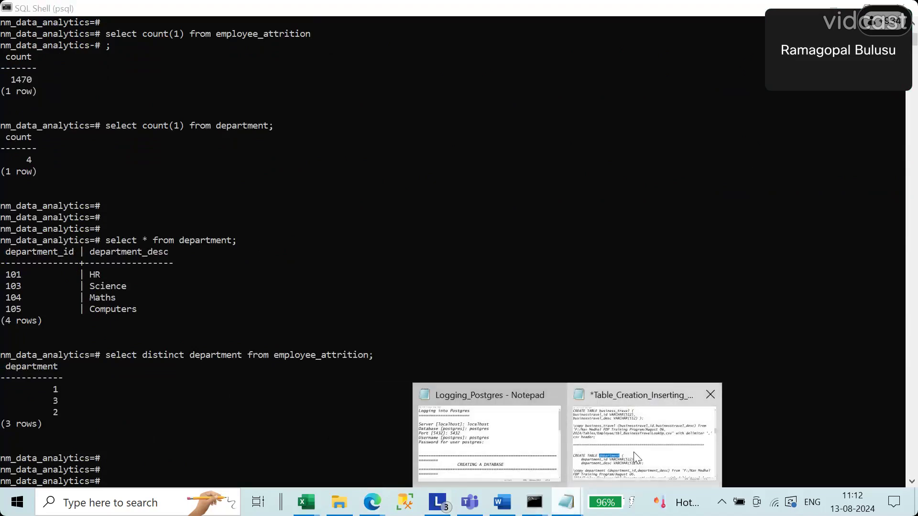
Create the education_field table in psql with the CREATE TABLE statement from the Notepad script
left_click(636, 458)
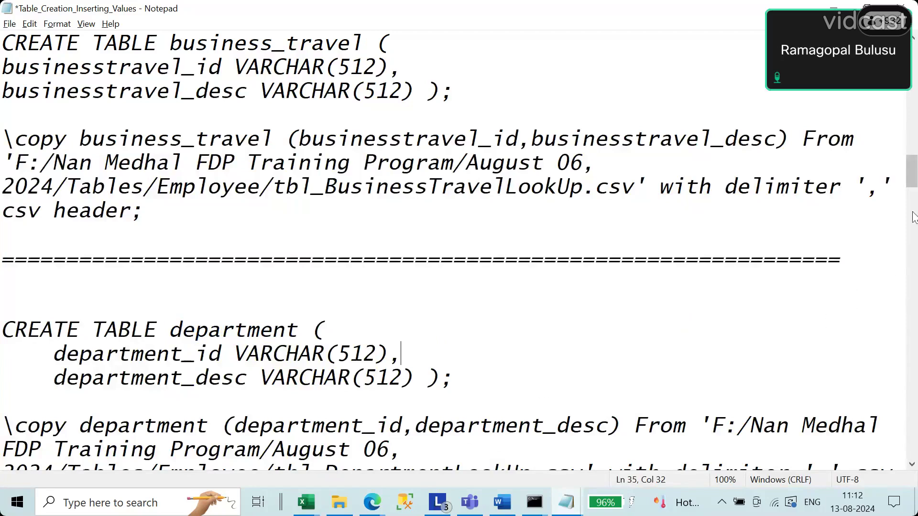
scroll(672, 220, "down", 2)
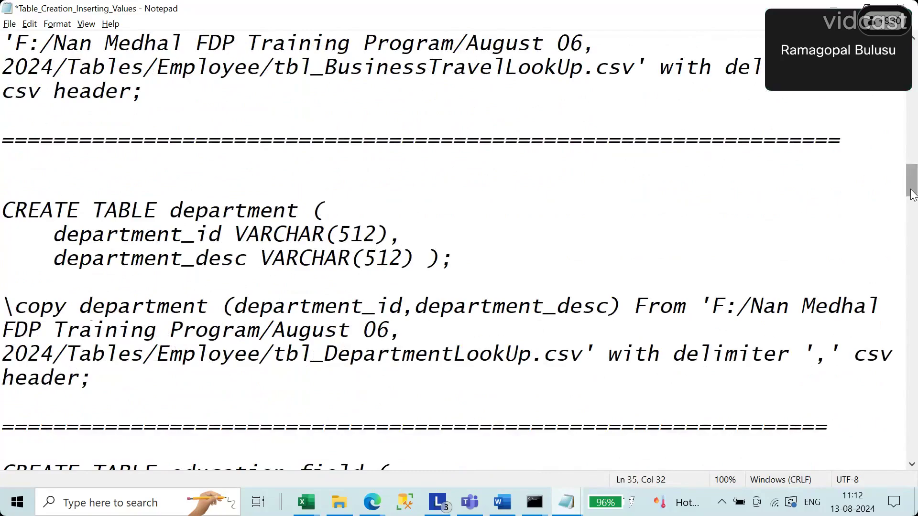
scroll(821, 221, "down", 3)
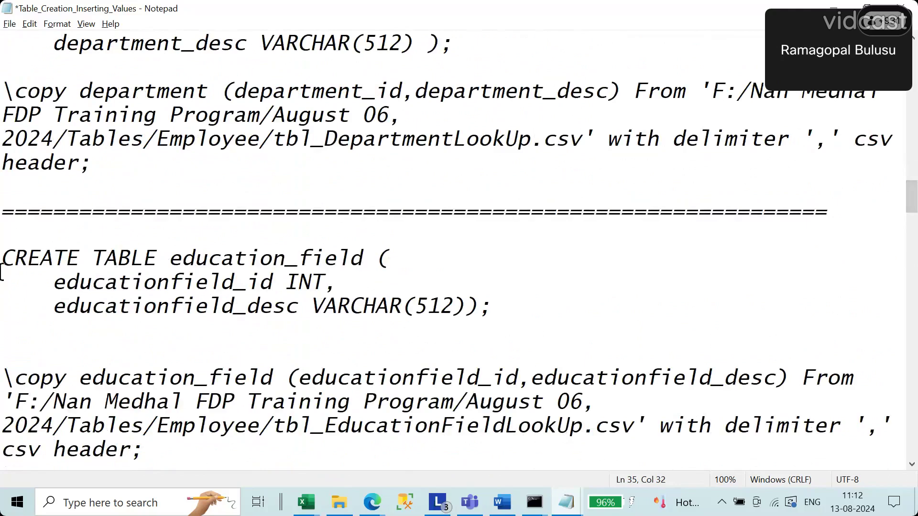
left_click_drag(1, 263, 531, 309)
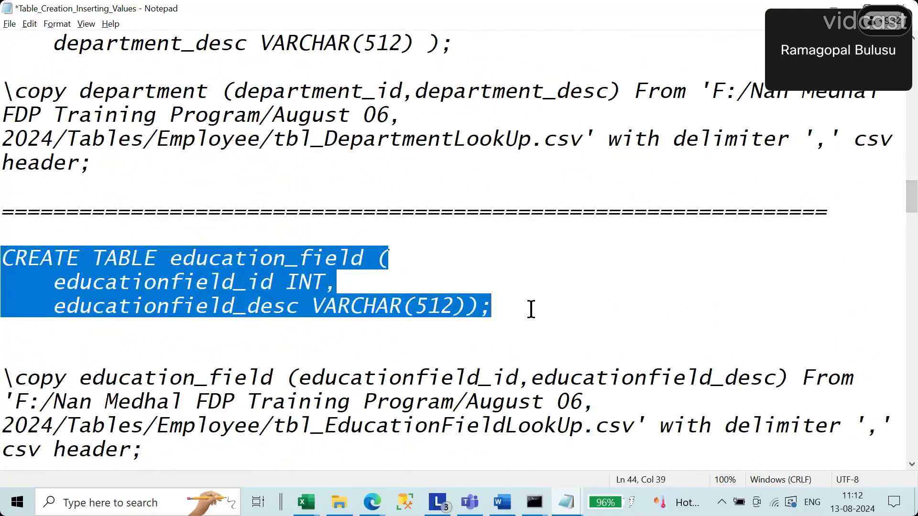
key("ctrl+c")
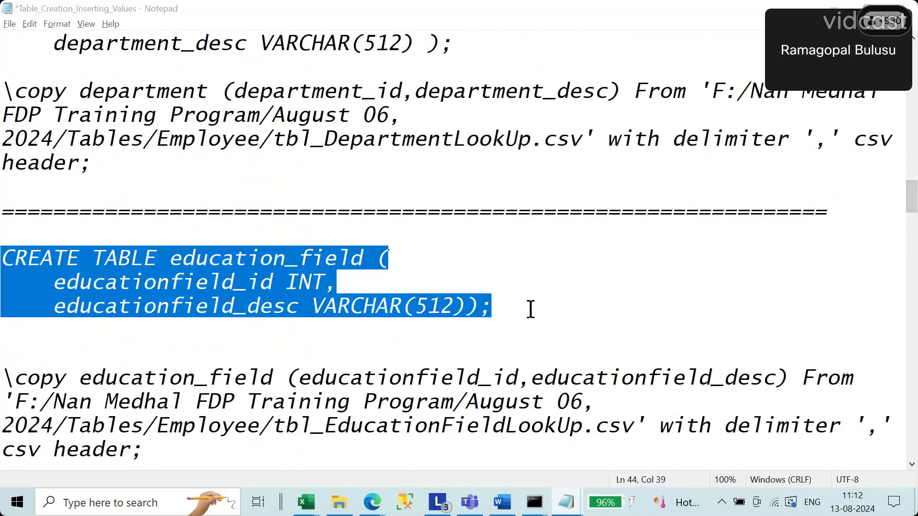
key("alt+Tab")
right_click(337, 452)
key("Return")
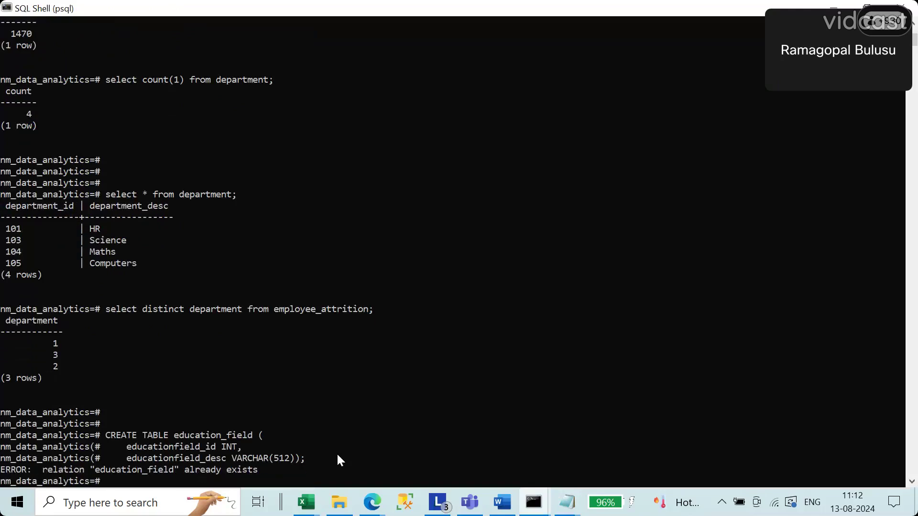
key("Return")
key("Return")
key("Return")
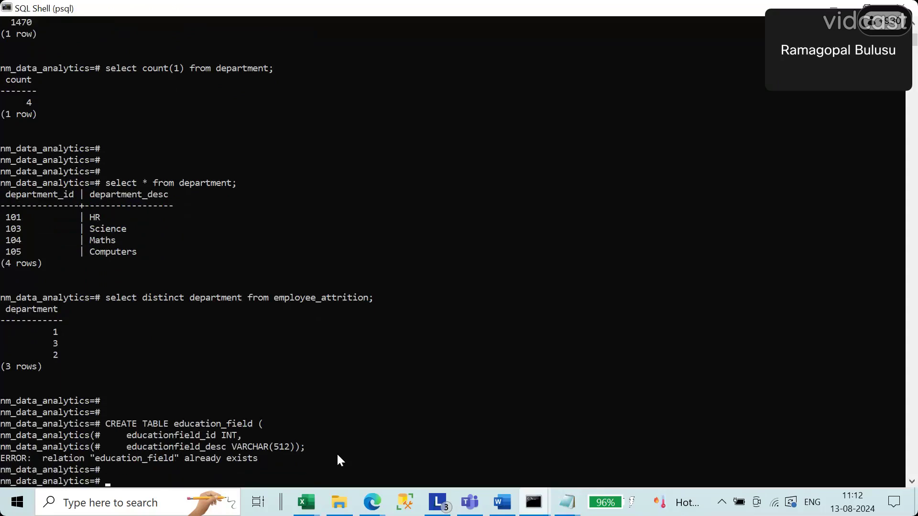
Run select * from education_field; to confirm the new table is empty
key("alt+Tab")
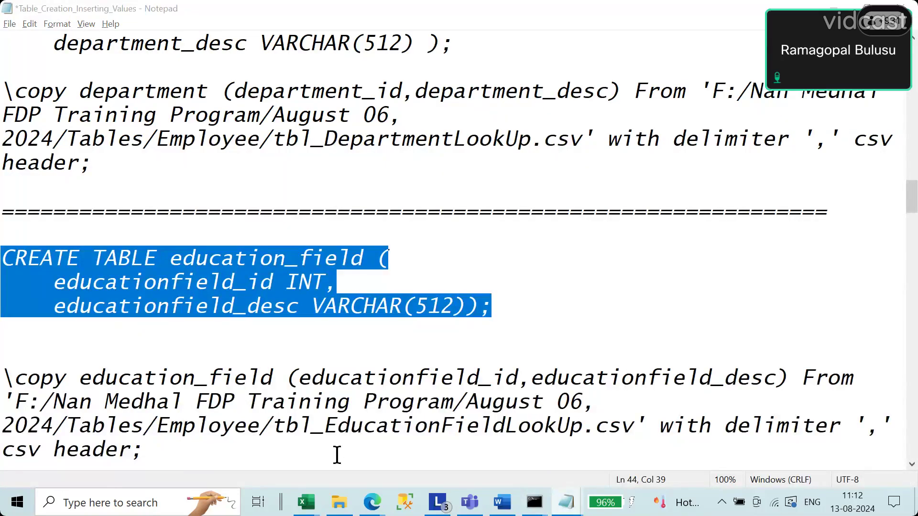
key("alt+Tab")
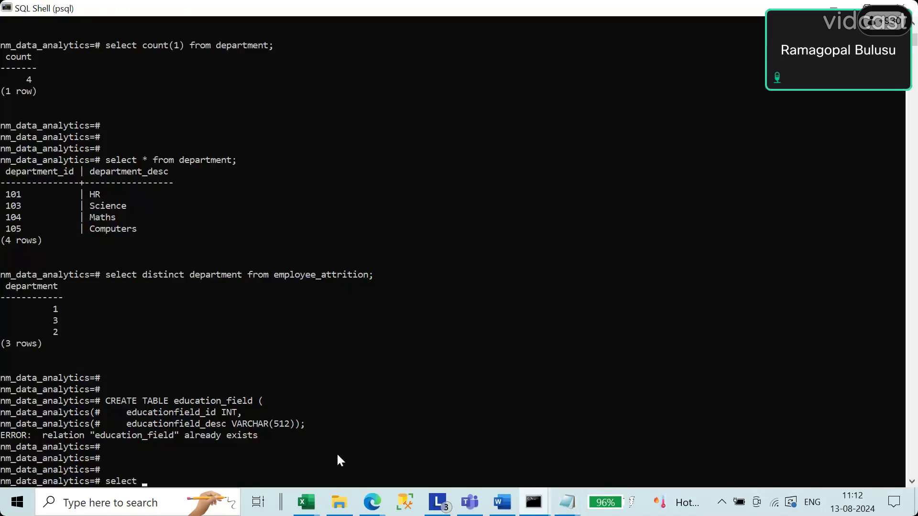
type("select * from")
left_click(174, 400)
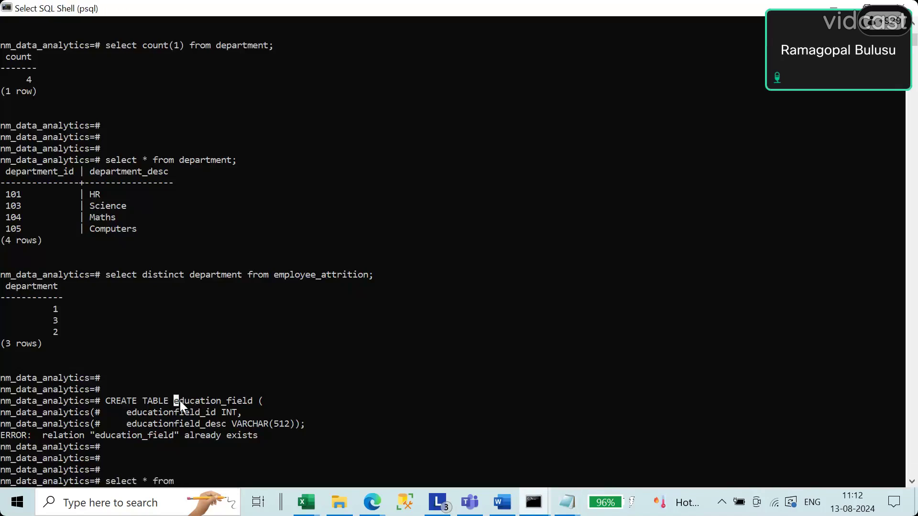
right_click(248, 400)
right_click(299, 451)
type(";")
key("Return")
key("Return")
key("Return")
key("Return")
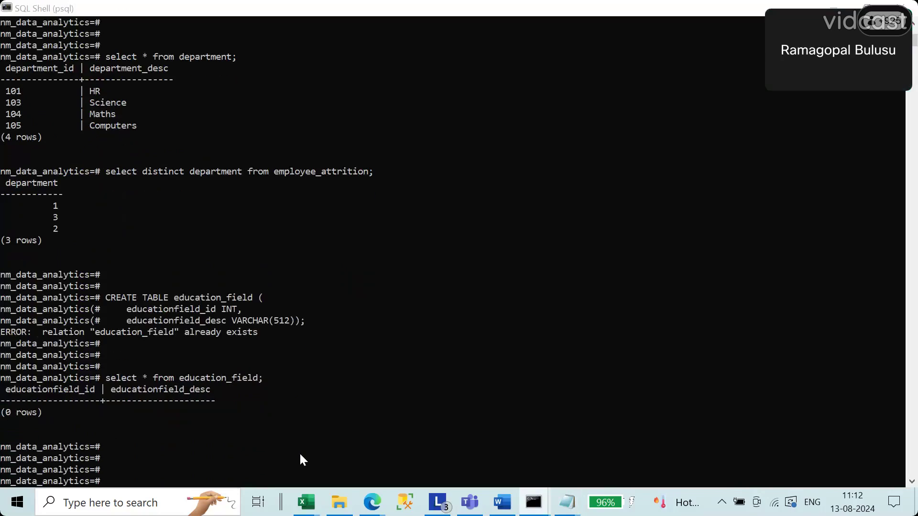
Load the 6 education field rows using the script's \copy education_field command, then return to Metabase
key("alt+Tab")
left_click(172, 463)
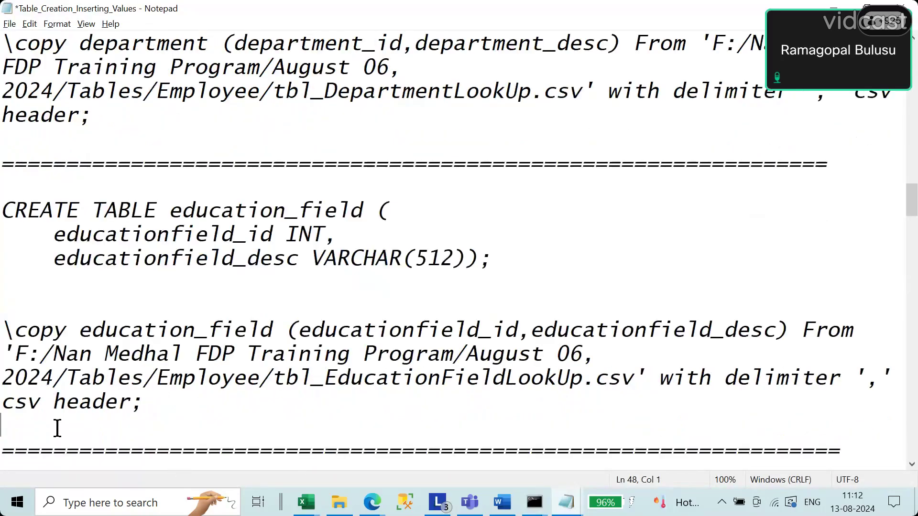
left_click_drag(57, 428, 27, 404)
left_click_drag(1, 330, 191, 399)
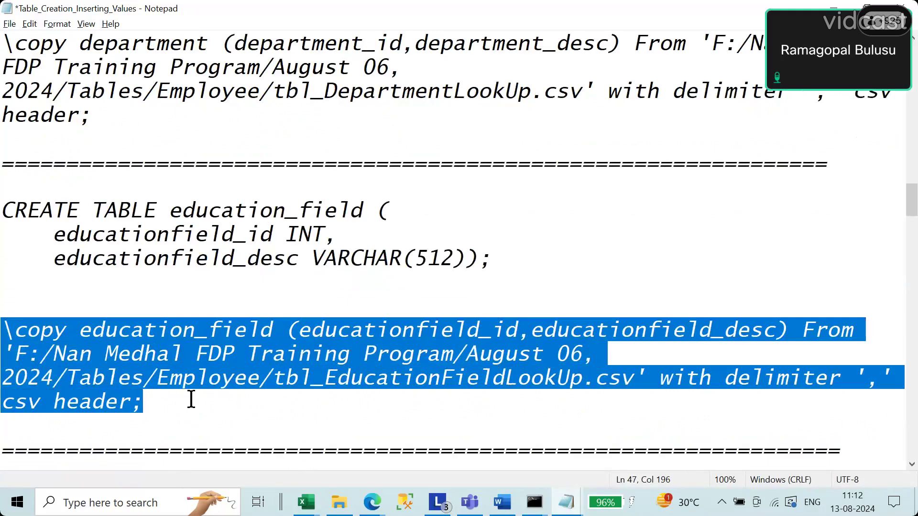
key("ctrl+x")
key("alt+Tab")
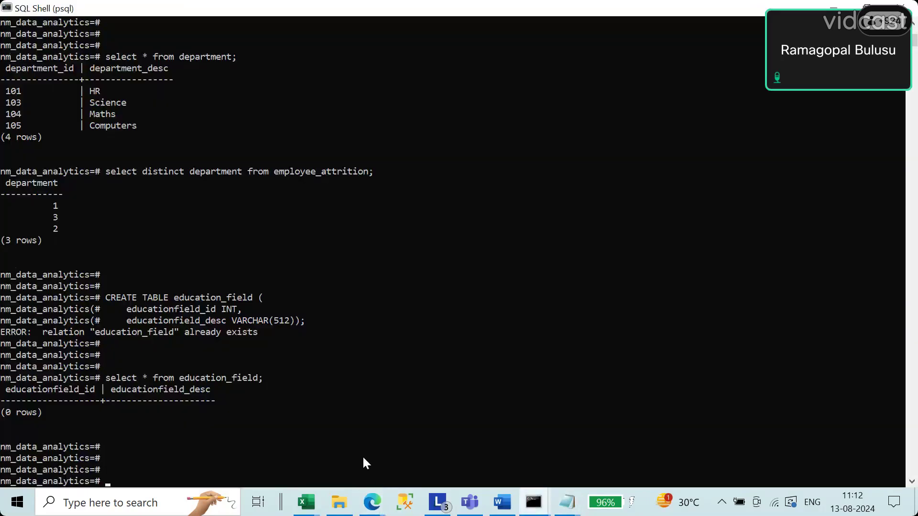
right_click(362, 456)
key("Return")
key("Return")
key("Return")
key("Return")
mouse_move(372, 500)
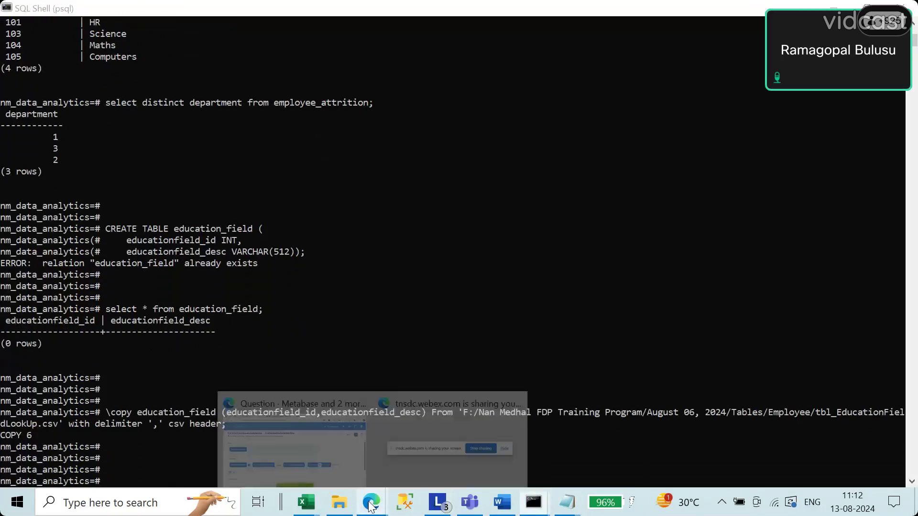
left_click(314, 472)
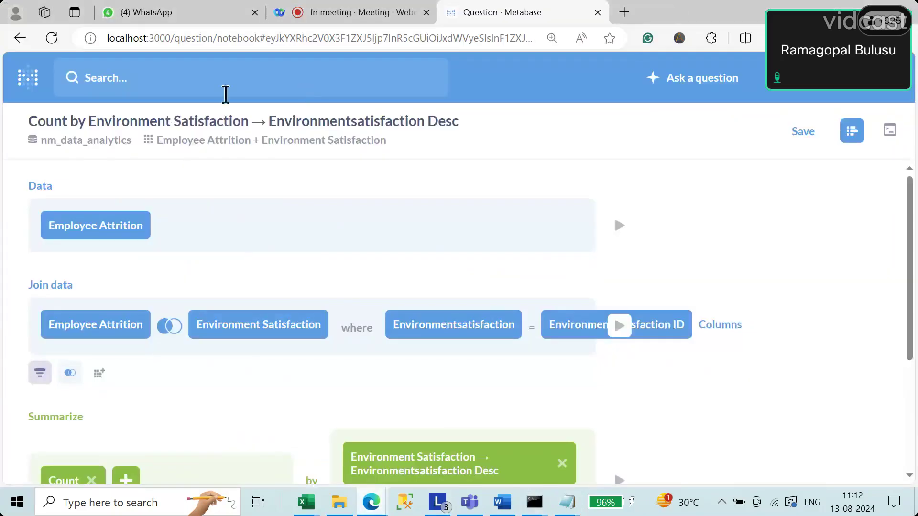
Swap the Environment Satisfaction join for Education Field, matching Educationfield to Educationfield ID
left_click(51, 39)
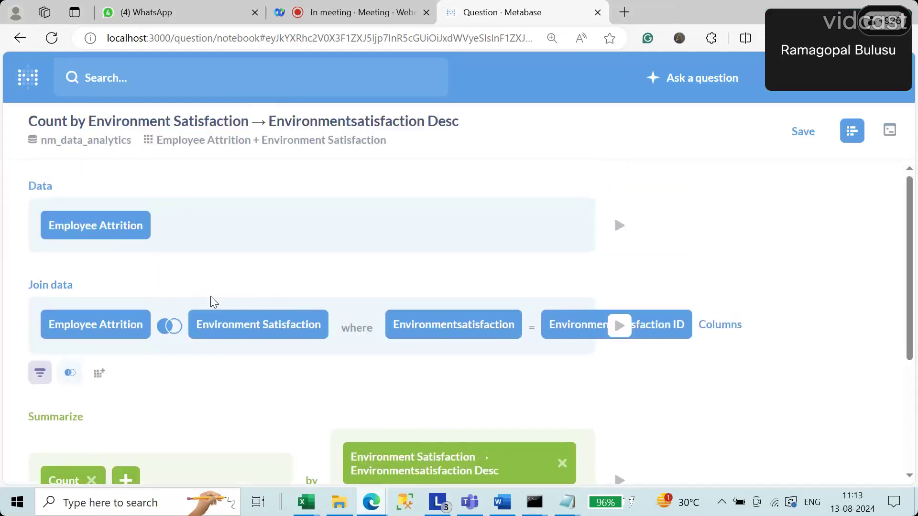
left_click(227, 333)
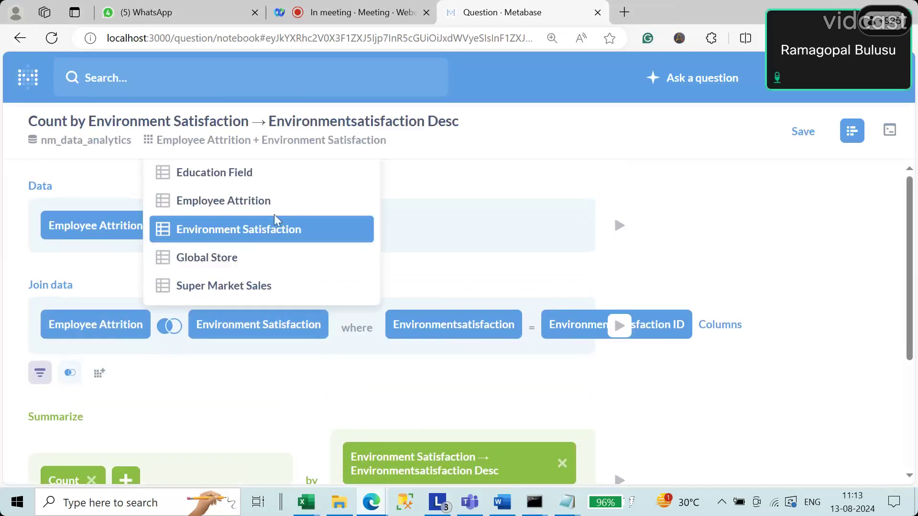
left_click(251, 180)
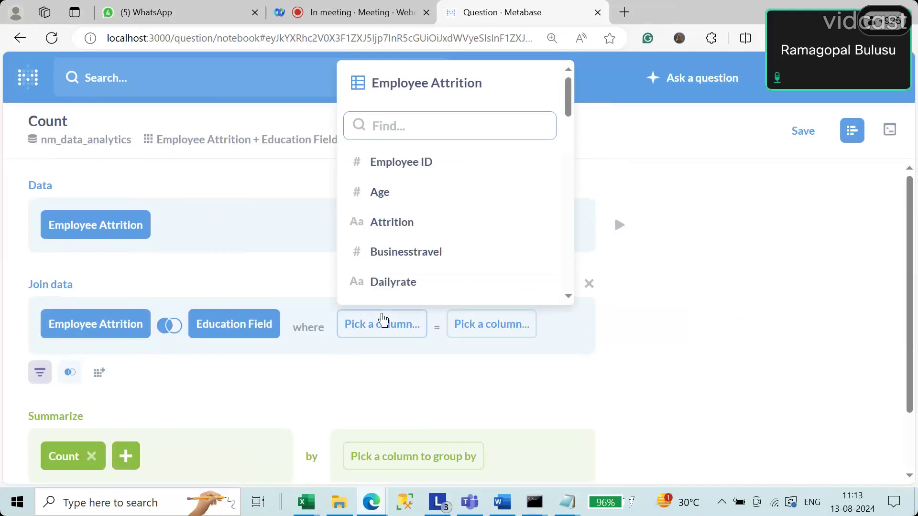
left_click_drag(568, 109, 570, 136)
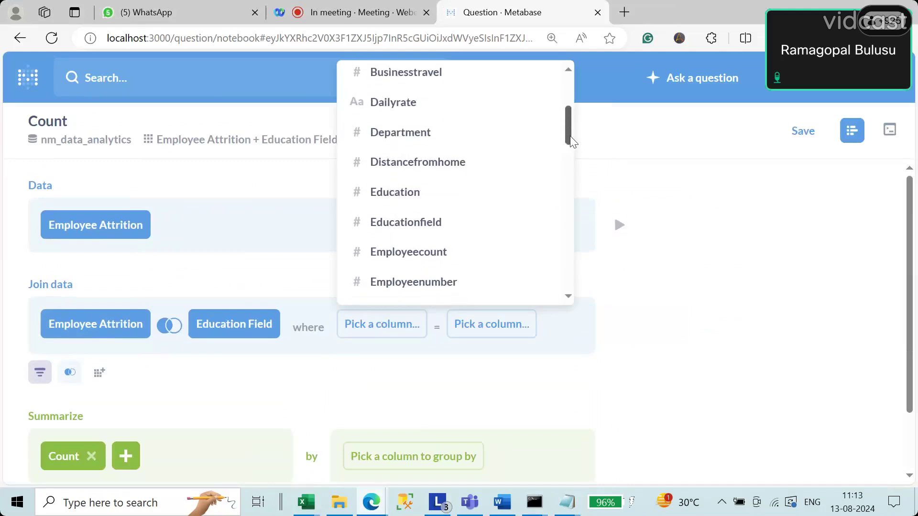
left_click(471, 222)
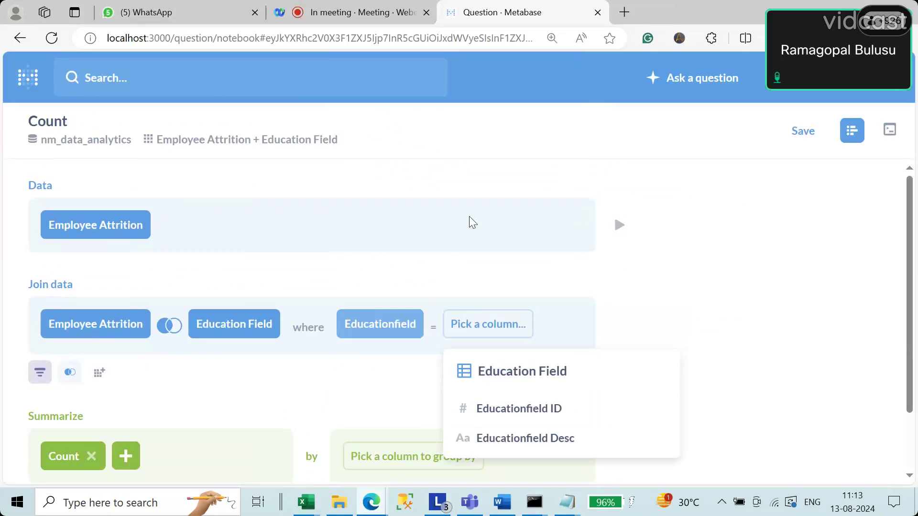
left_click(533, 410)
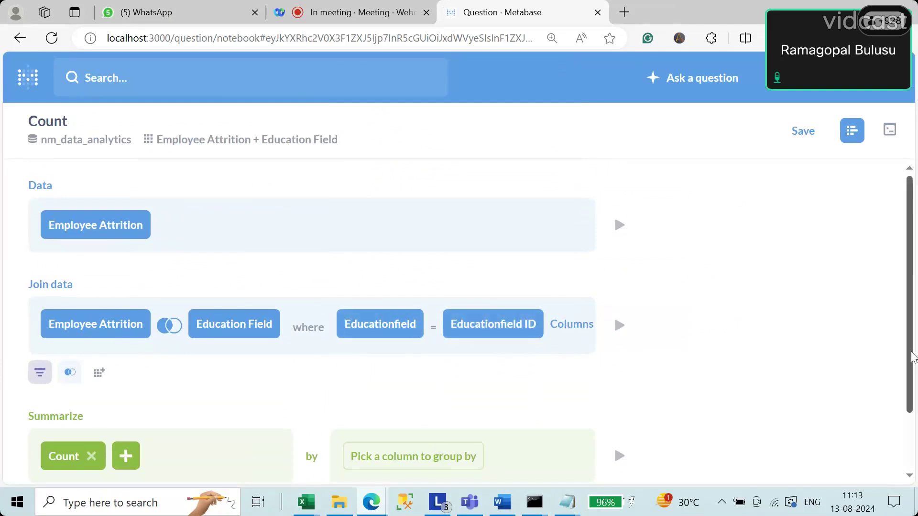
scroll(913, 357, "down", 2)
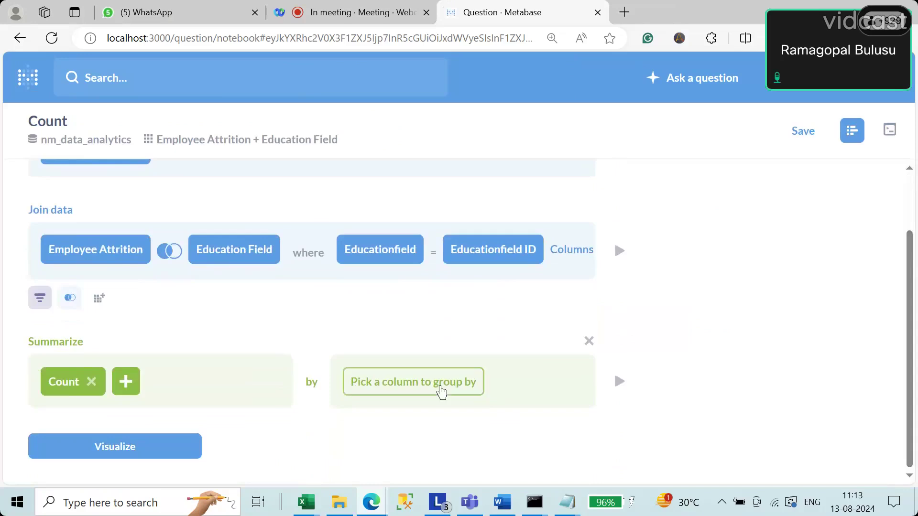
Group the count by Educationfield and Educationfield Desc and visualize: Technical Degree 82 to Life Sciences 606
left_click(440, 392)
scroll(441, 273, "down", 5)
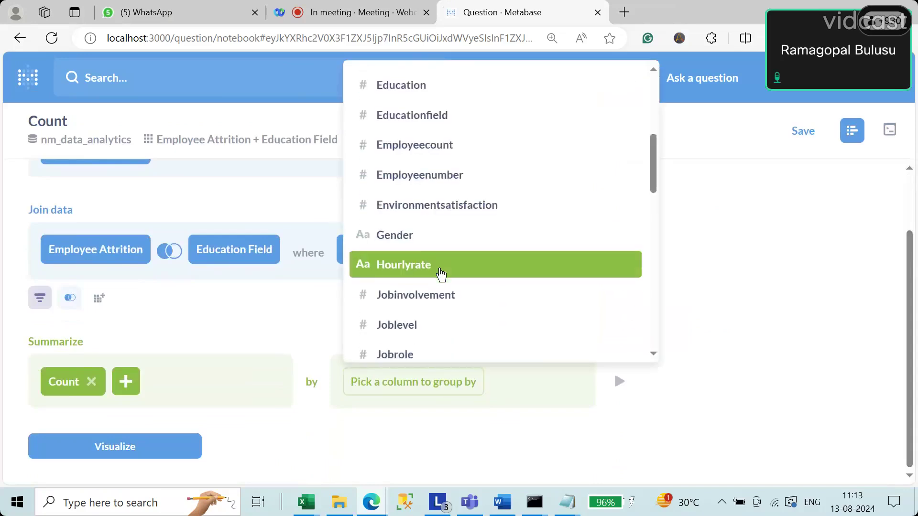
left_click(423, 118)
left_click(535, 382)
scroll(572, 321, "down", 5)
scroll(568, 334, "down", 5)
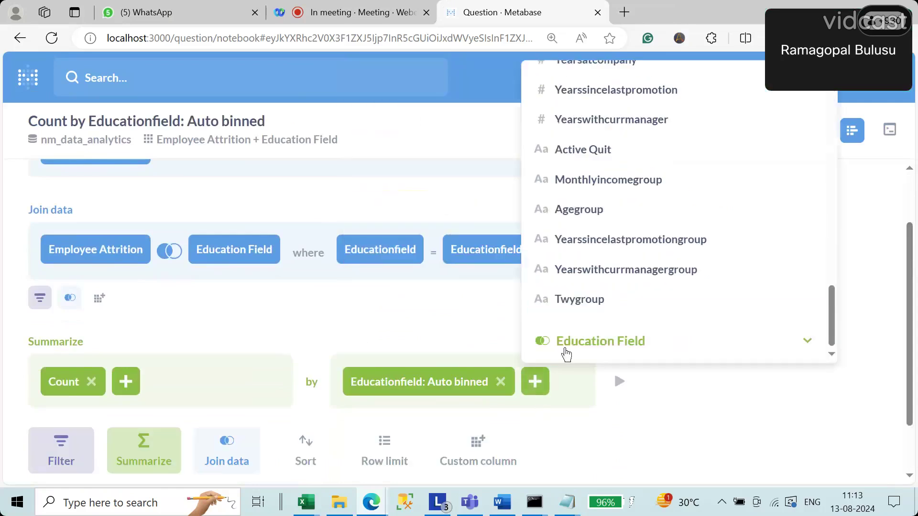
left_click(807, 340)
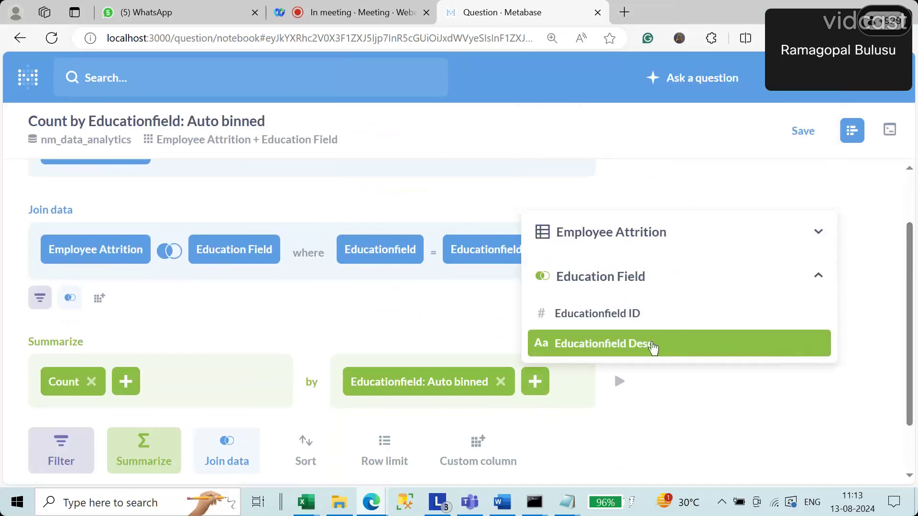
left_click(651, 346)
scroll(649, 348, "down", 3)
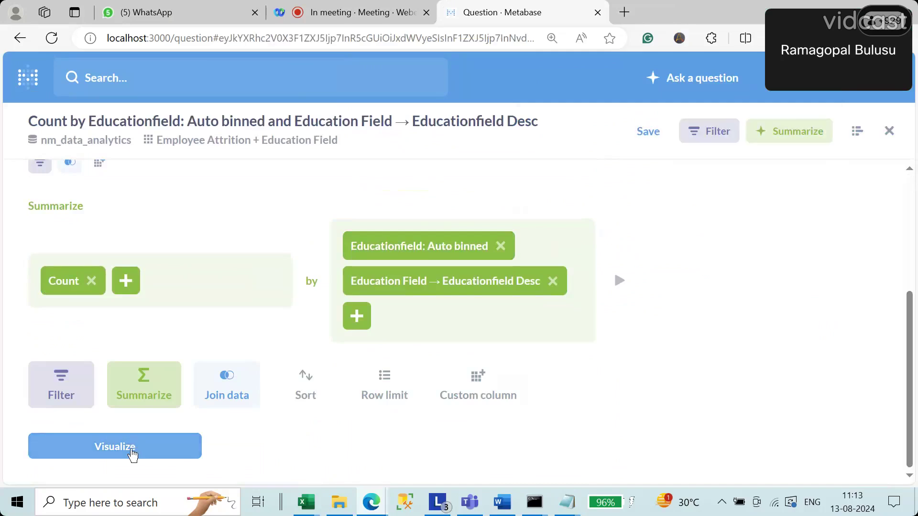
left_click(131, 449)
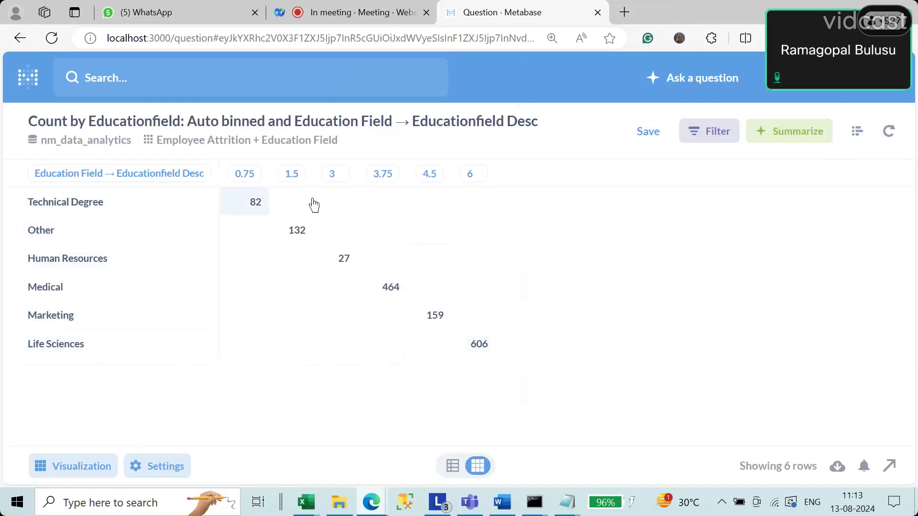
left_click(856, 134)
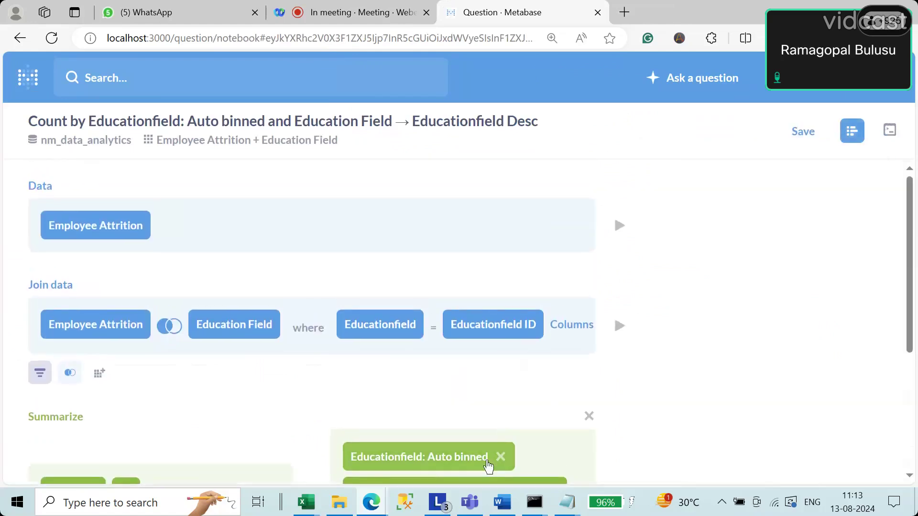
Turn off binning on the Educationfield grouping and rerun the query
left_click(485, 467)
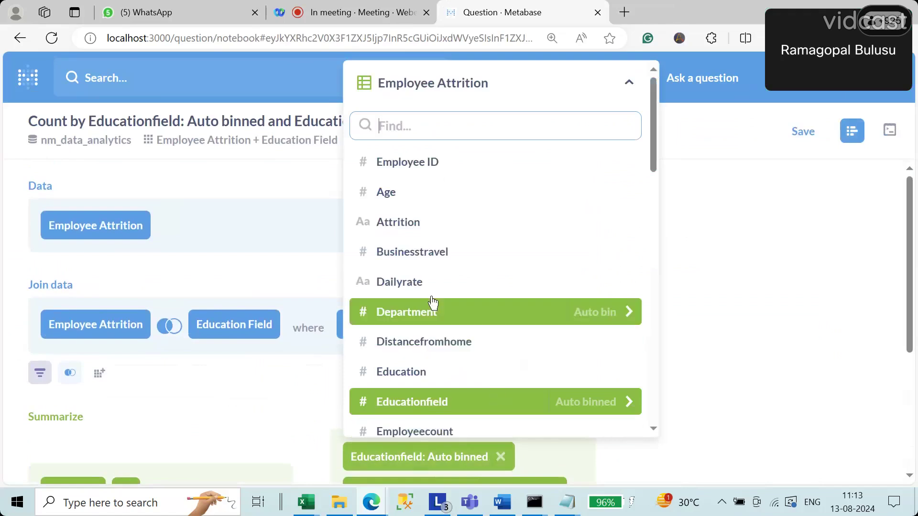
left_click(593, 405)
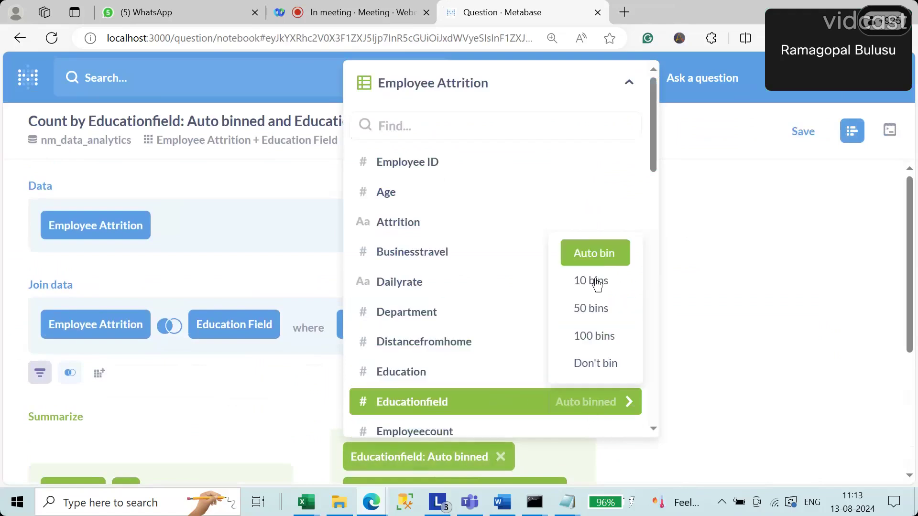
left_click(594, 363)
scroll(205, 450, "down", 4)
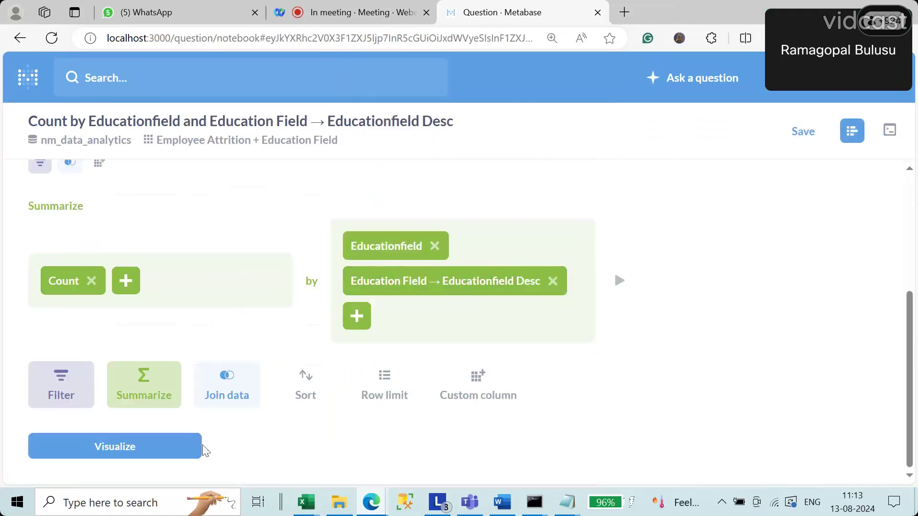
left_click(127, 453)
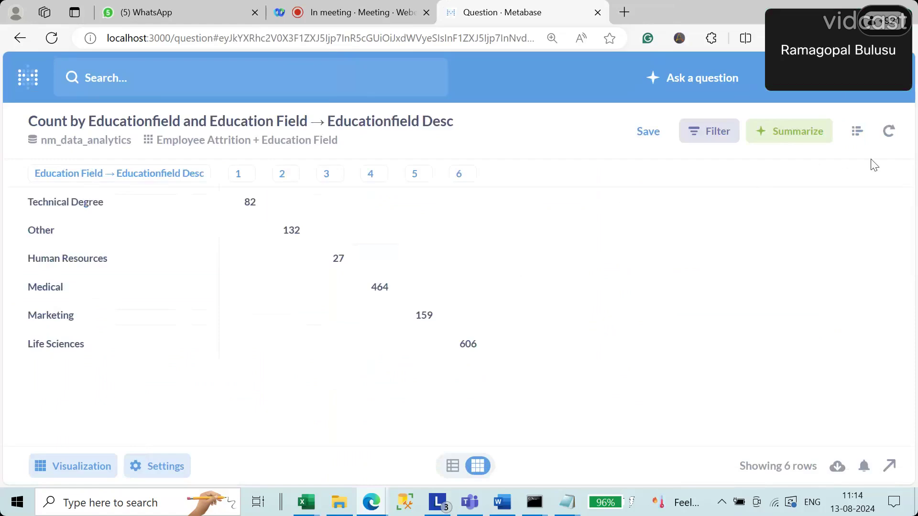
Remove the Educationfield grouping so counts show by Educationfield Desc only, Human Resources 27 to Technical Degree 82
left_click(858, 144)
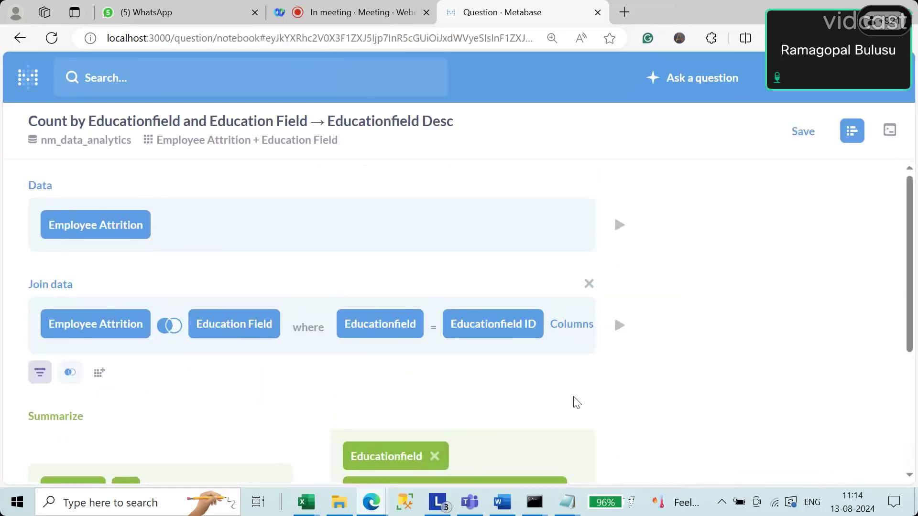
left_click(434, 456)
scroll(433, 462, "down", 4)
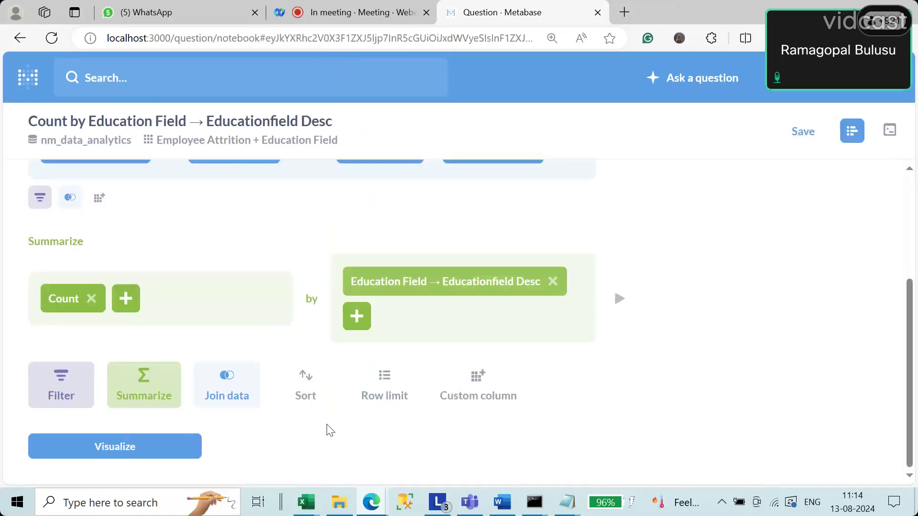
left_click(153, 454)
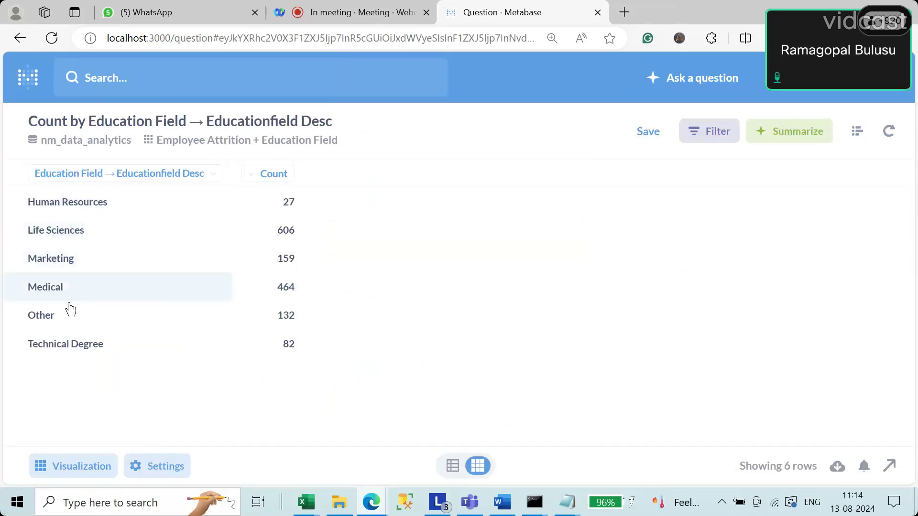
left_click(857, 131)
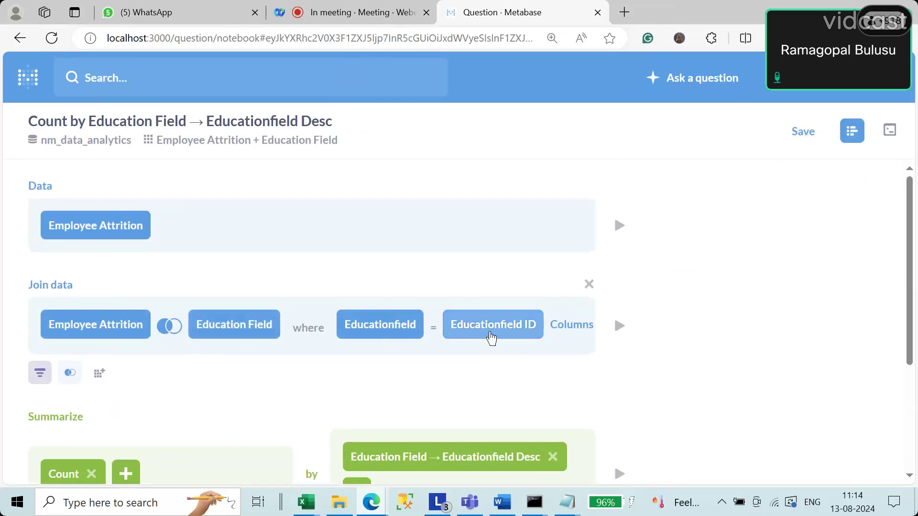
Add Attrition and Gender breakouts alongside Educationfield Desc and visualize the 24-row result
scroll(368, 301, "down", 4)
scroll(527, 293, "up", 4)
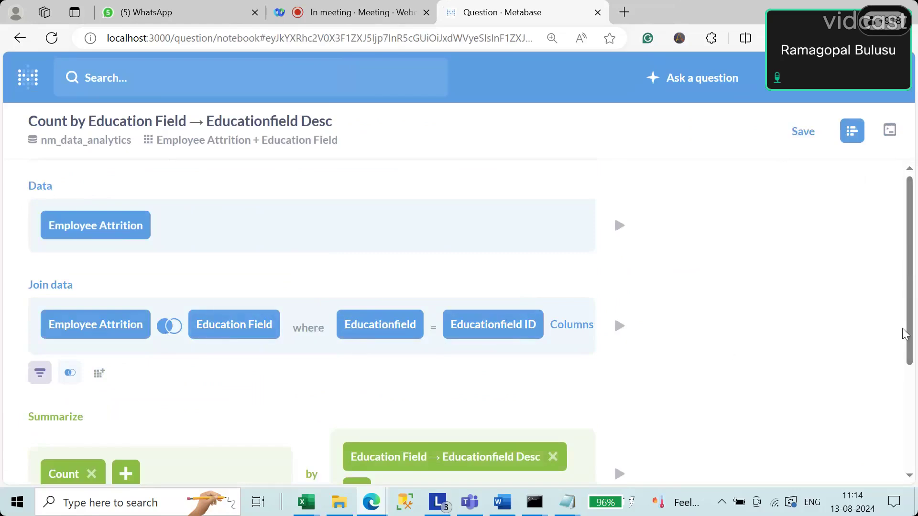
scroll(429, 305, "down", 4)
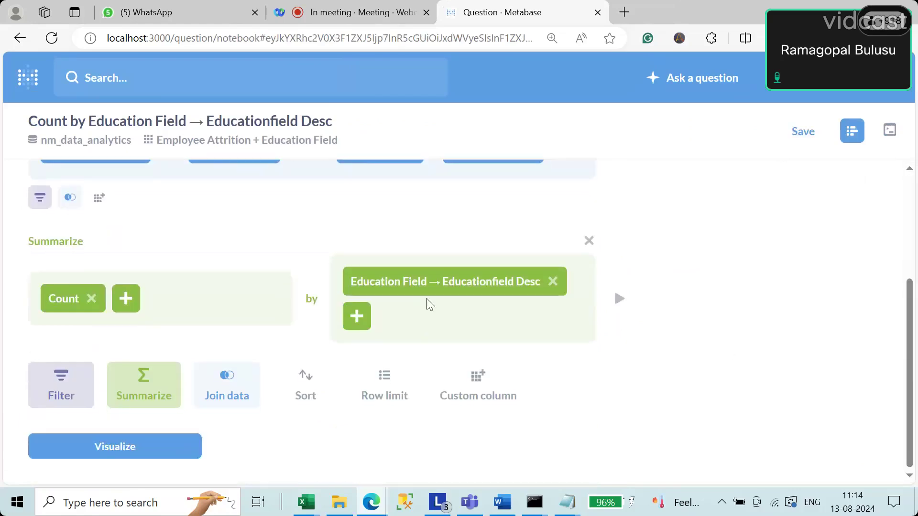
left_click(357, 317)
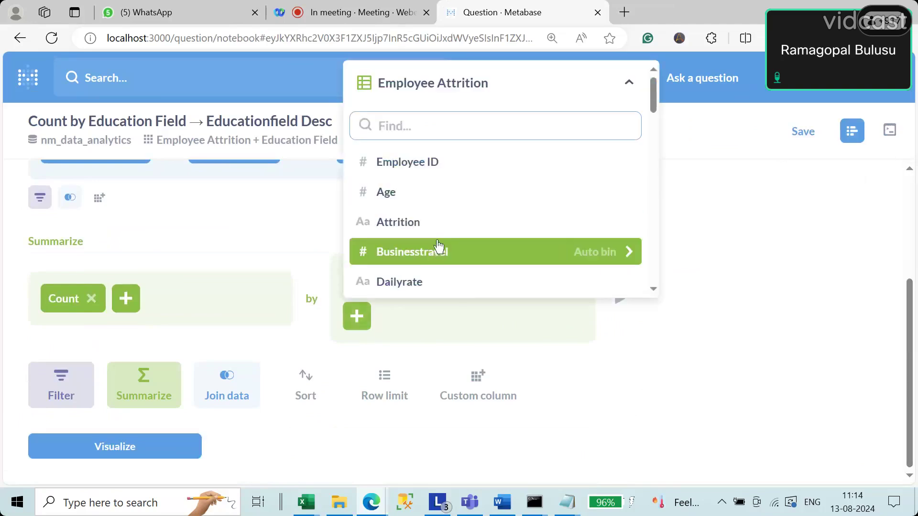
left_click(407, 224)
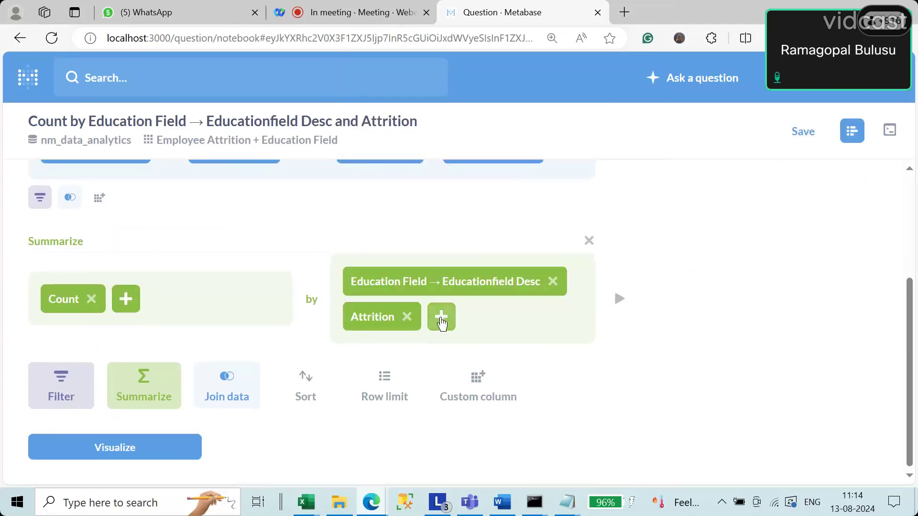
left_click(441, 317)
scroll(537, 231, "down", 3)
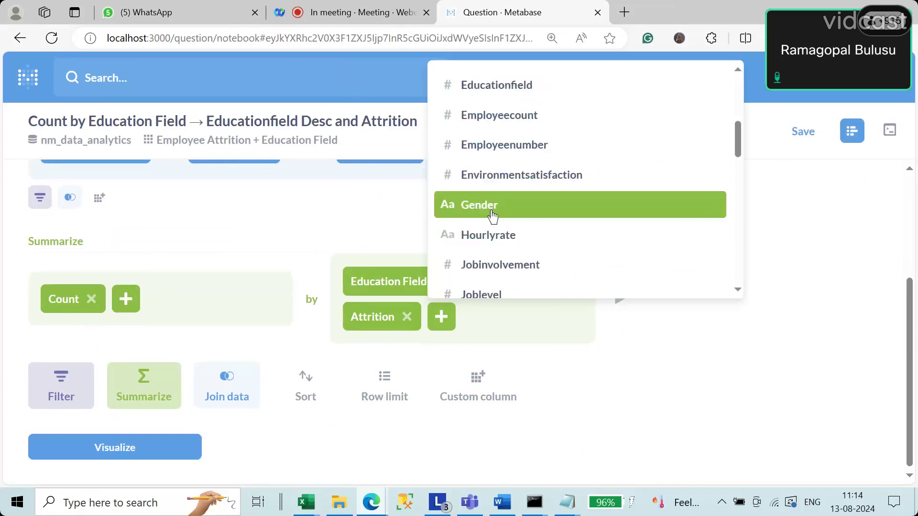
left_click(467, 205)
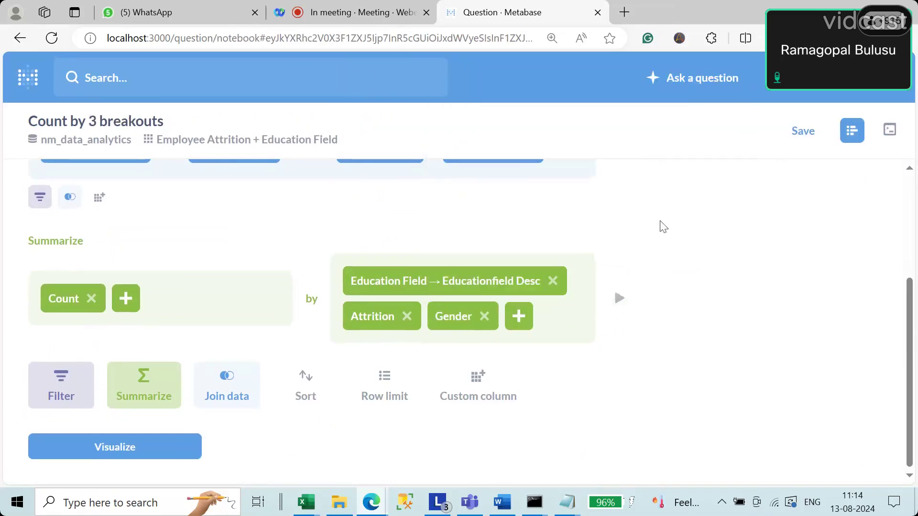
left_click(105, 454)
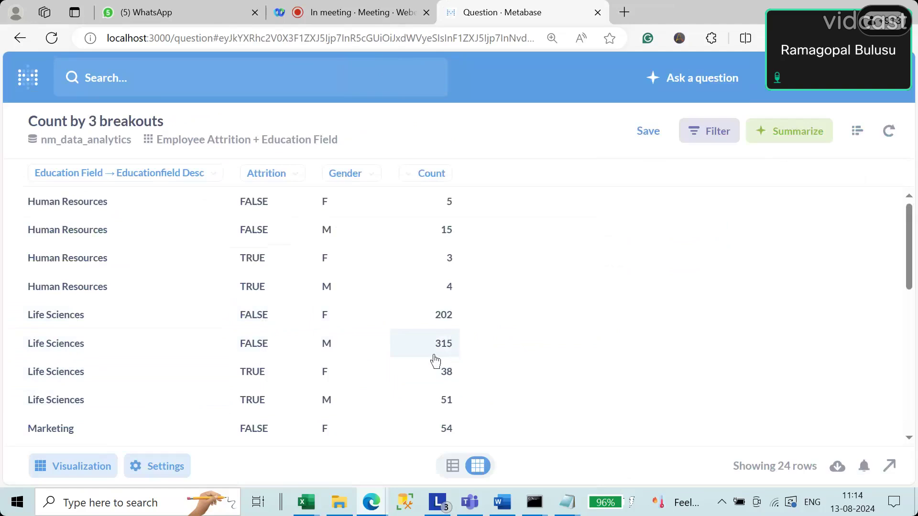
Make it a Combo chart with Educationfield Desc on X, Count on Y, and series split by Gender
left_click(104, 470)
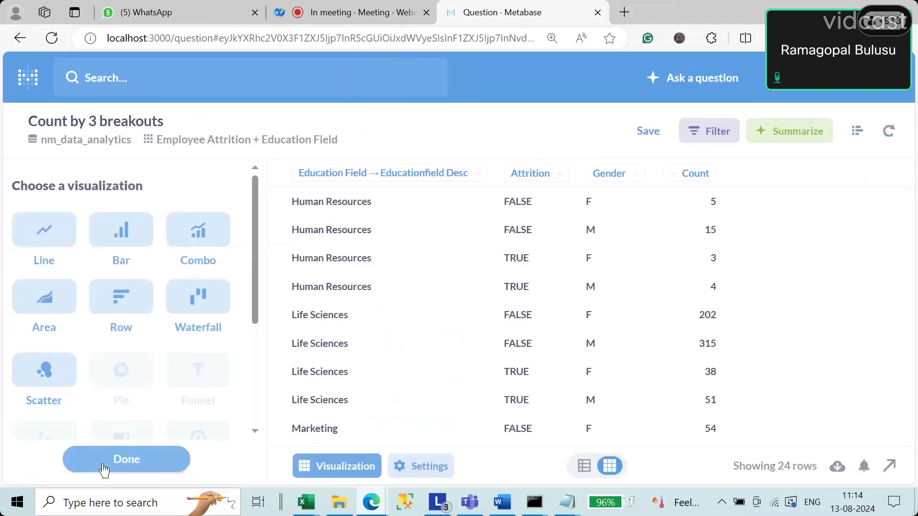
left_click(208, 253)
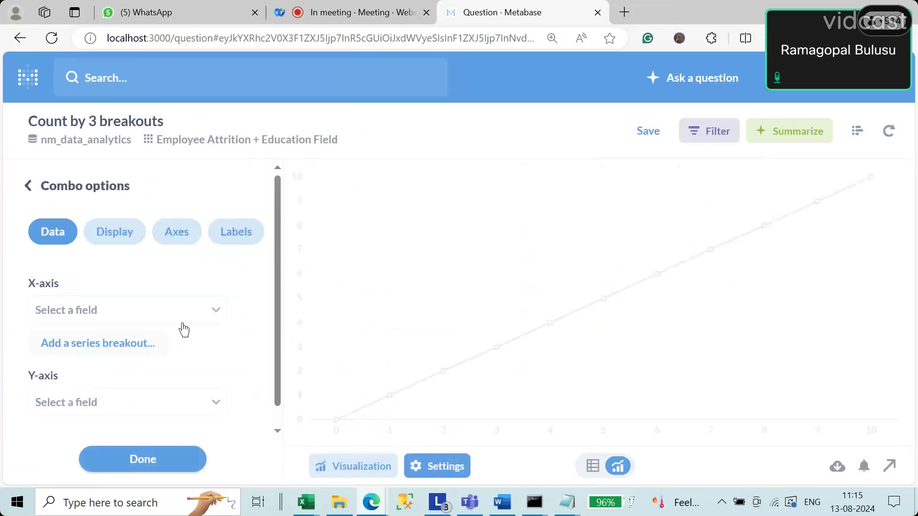
left_click(85, 316)
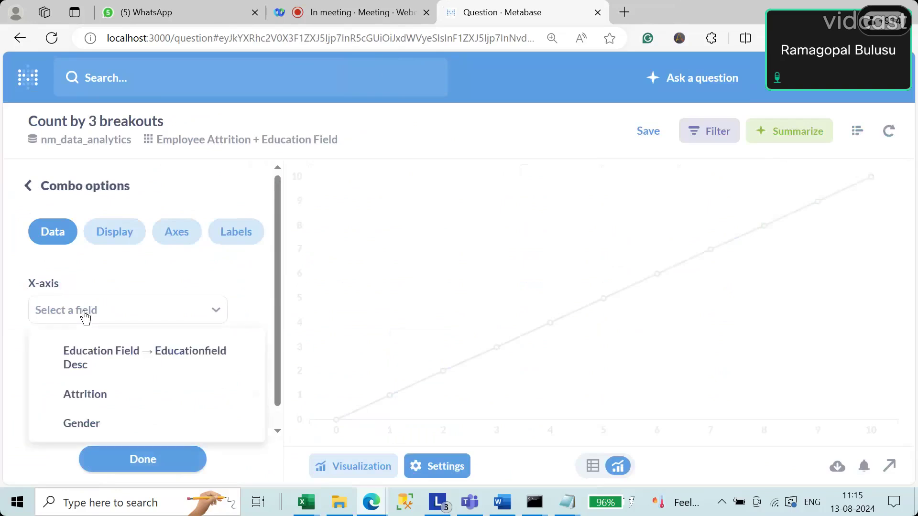
left_click(94, 361)
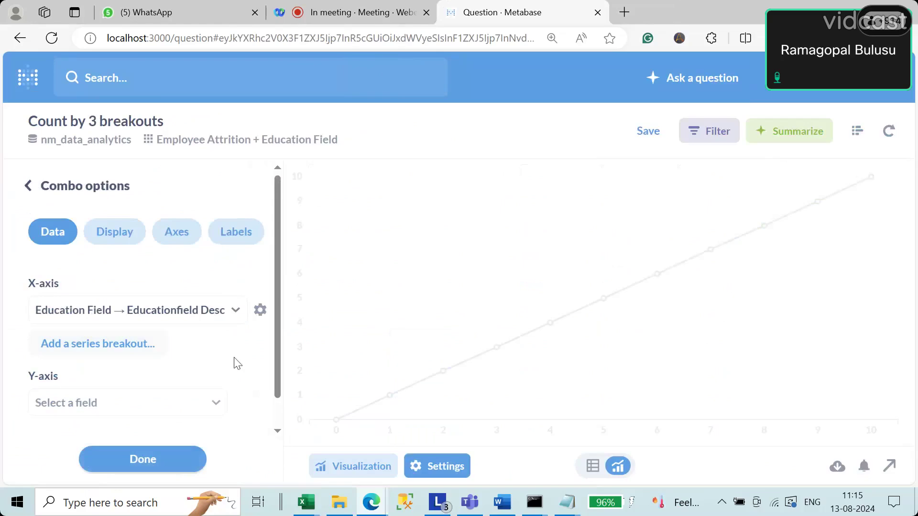
left_click(131, 407)
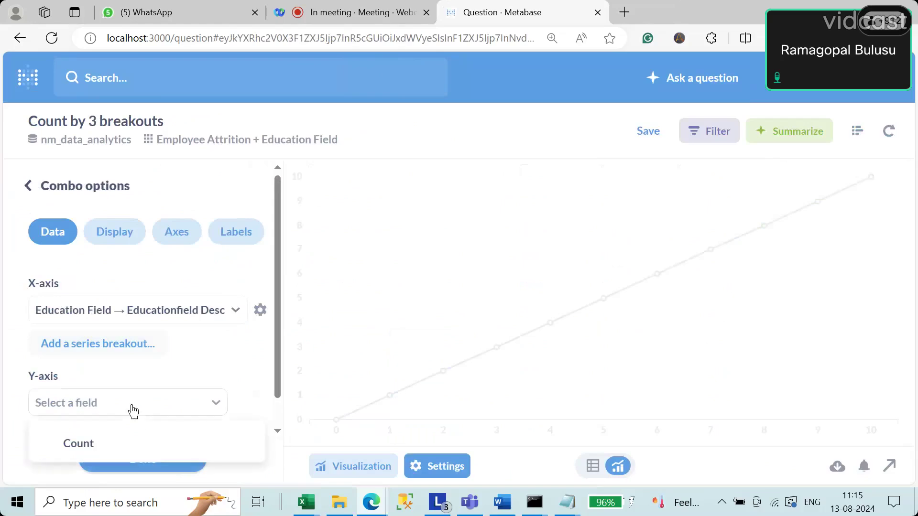
left_click(115, 443)
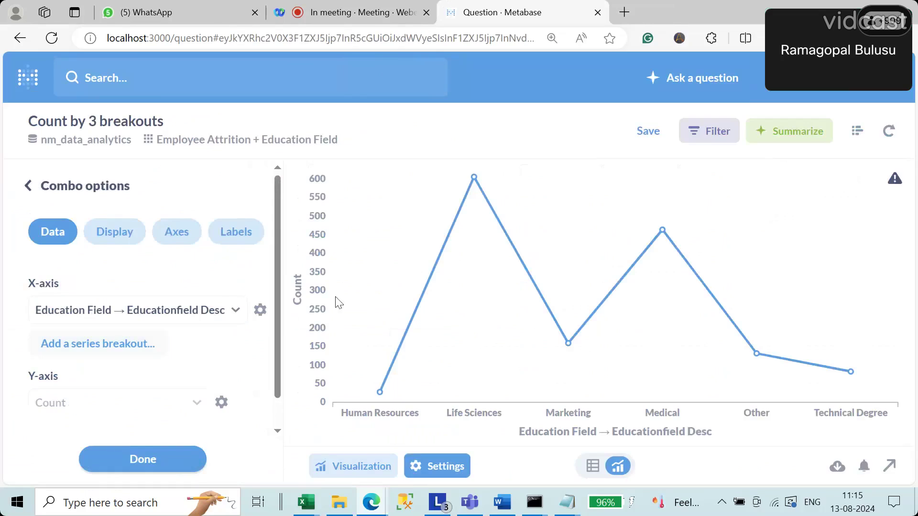
left_click(117, 348)
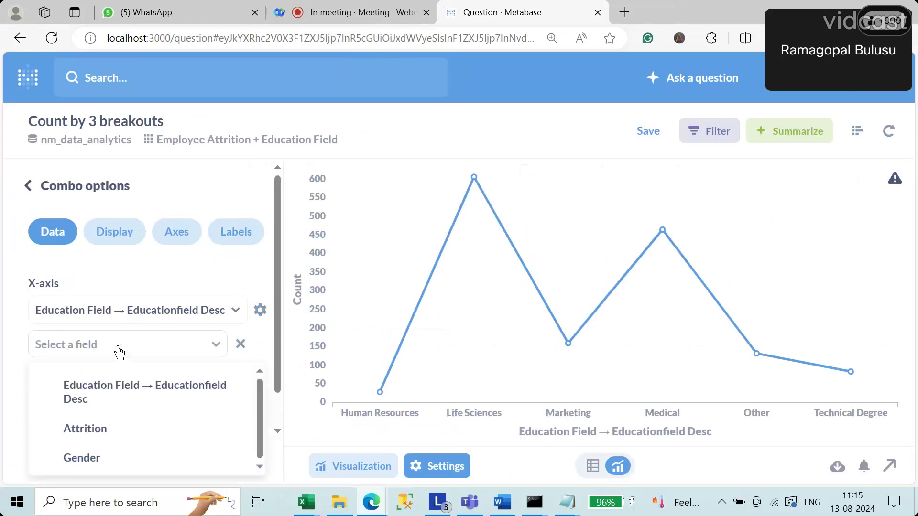
left_click(112, 460)
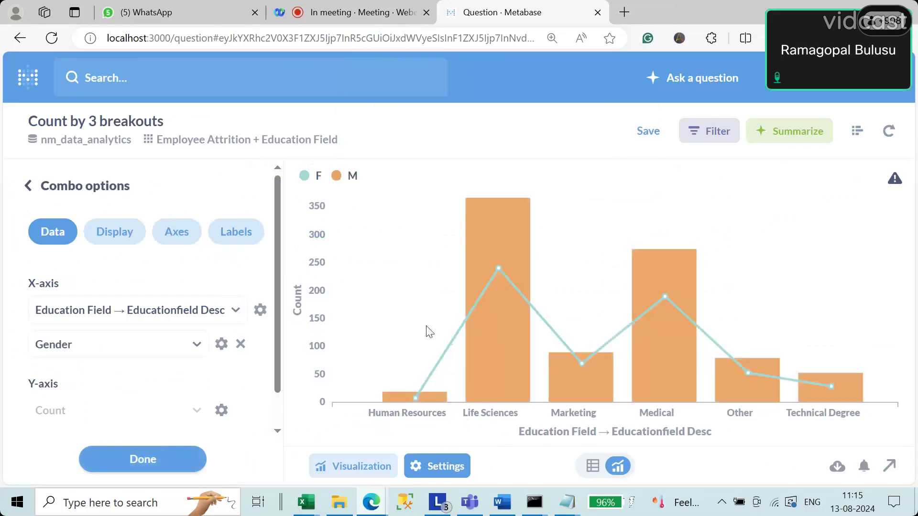
mouse_move(412, 407)
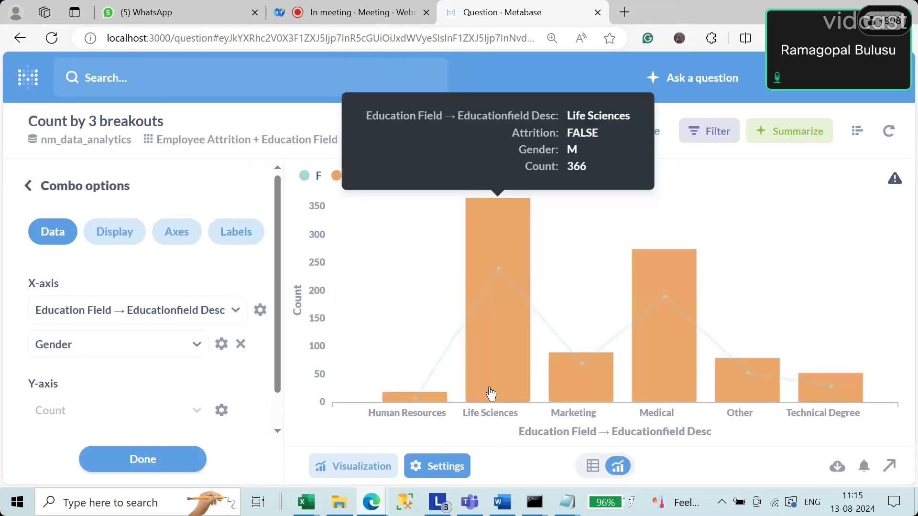
mouse_move(505, 352)
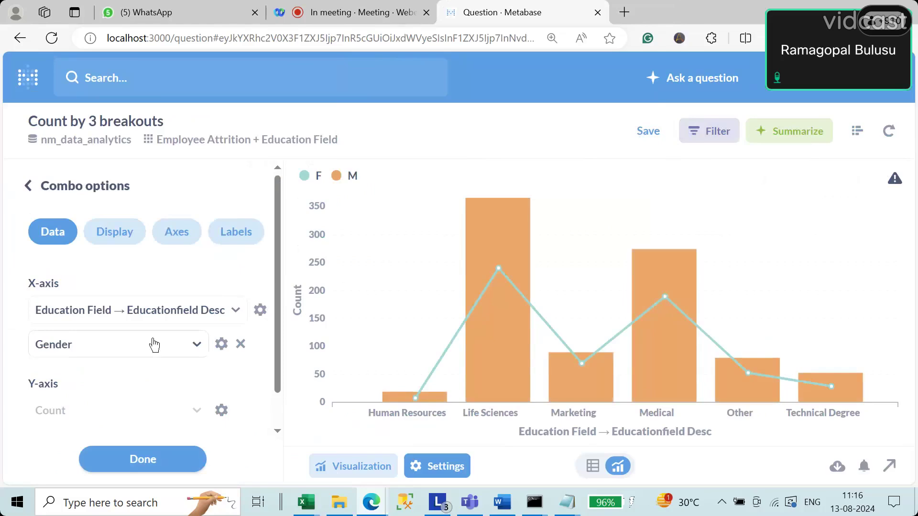
scroll(154, 343, "down", 1)
scroll(155, 344, "up", 1)
Save the chart as 'Combo Chart' in NM Data Analytics > Employee Attrition, declining the dashboard prompt
left_click(148, 459)
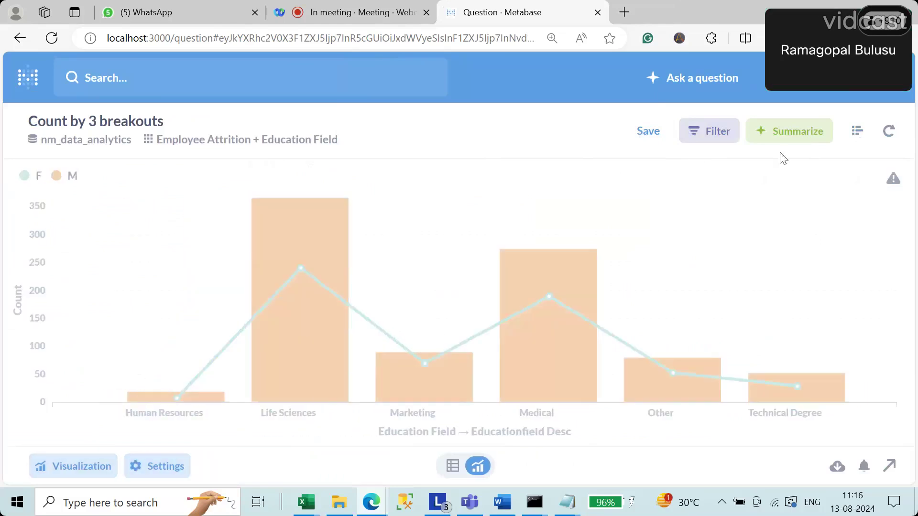
left_click(650, 135)
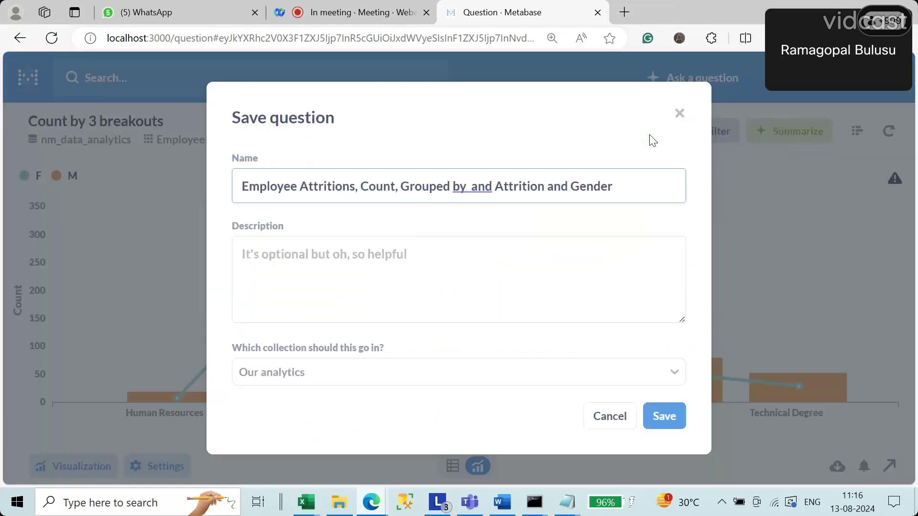
left_click_drag(616, 187, 157, 191)
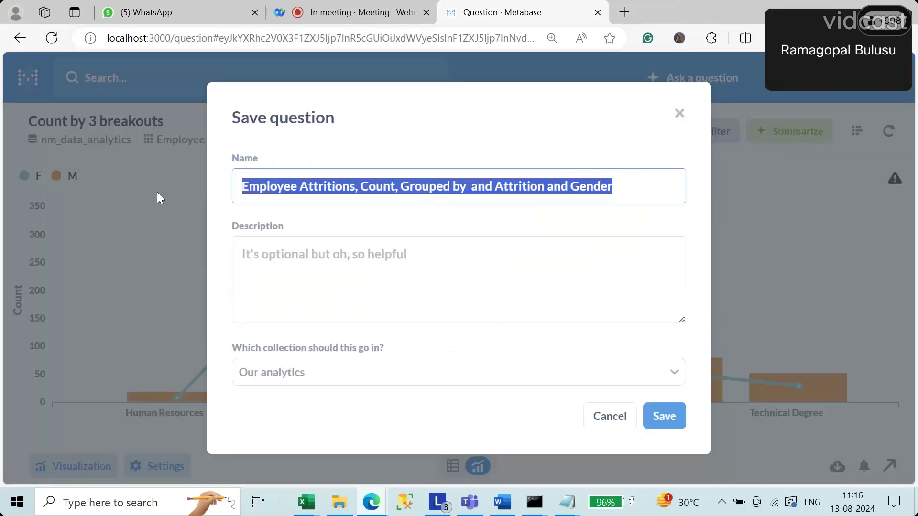
type("Combo")
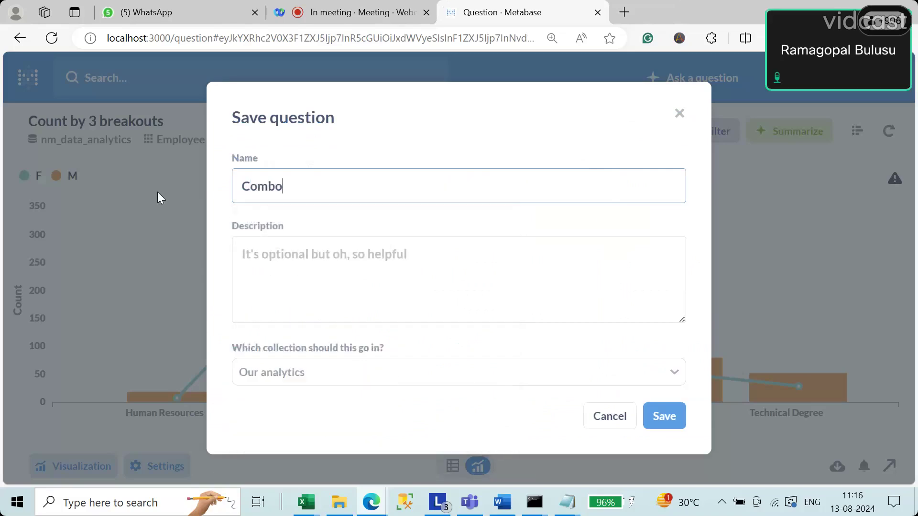
type(" Chart")
left_click(313, 377)
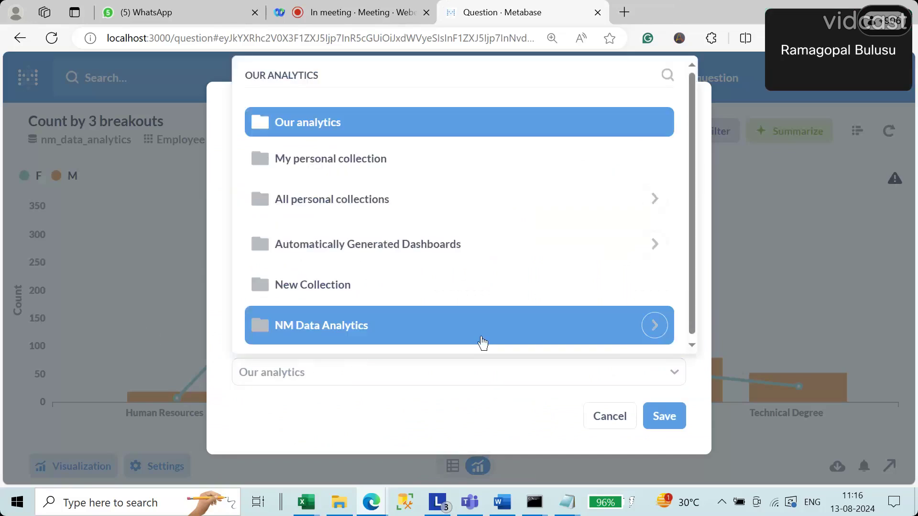
left_click(654, 325)
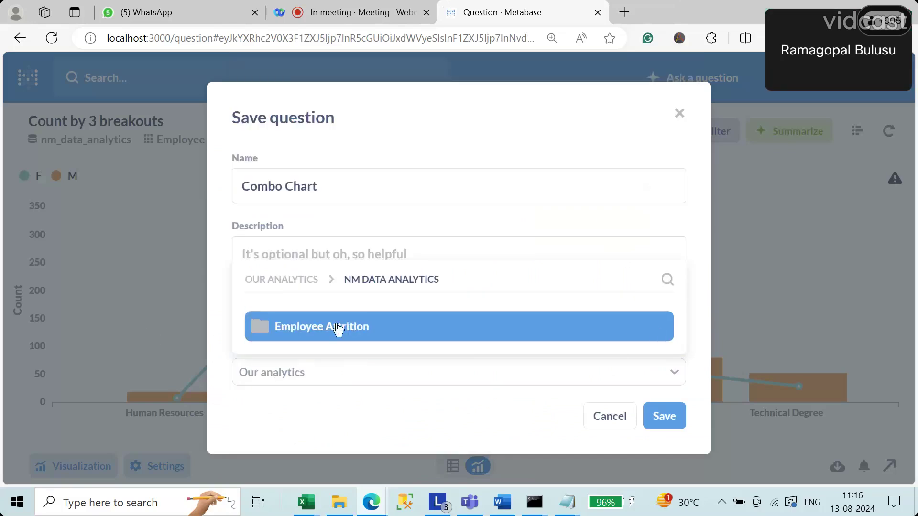
left_click(337, 327)
left_click(663, 418)
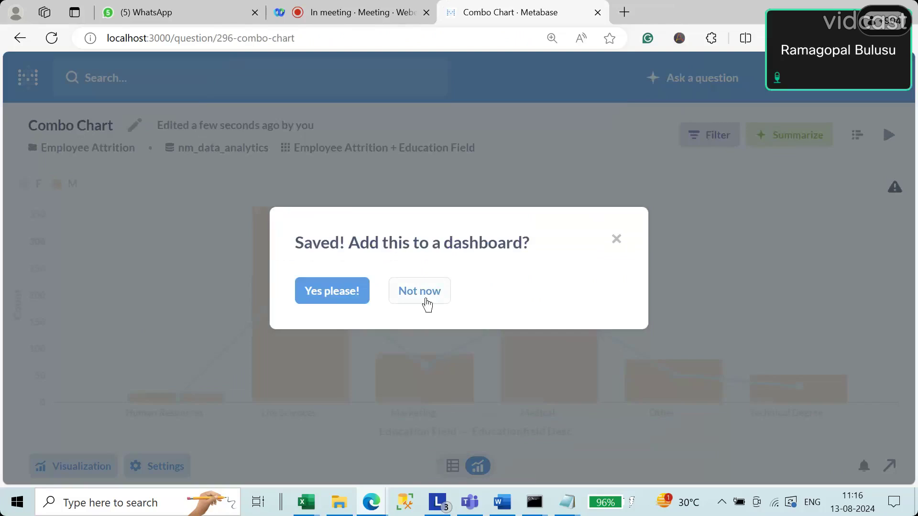
left_click(419, 291)
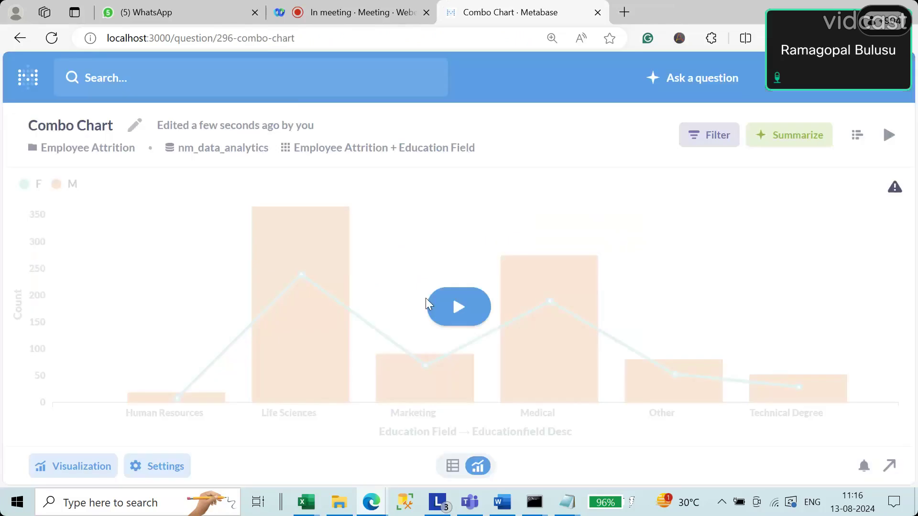
left_click(459, 307)
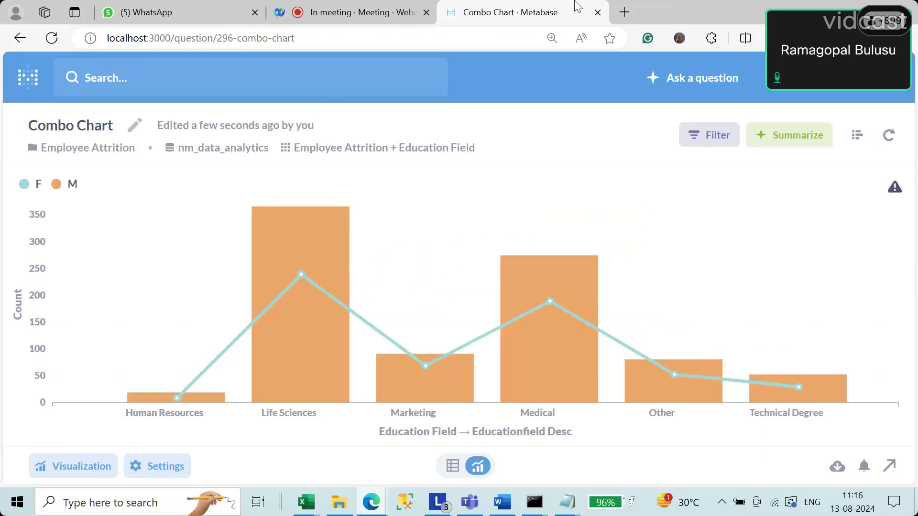
Switch to the Webex meeting tab and close the 'You're sharing your screen' popup
left_click(349, 15)
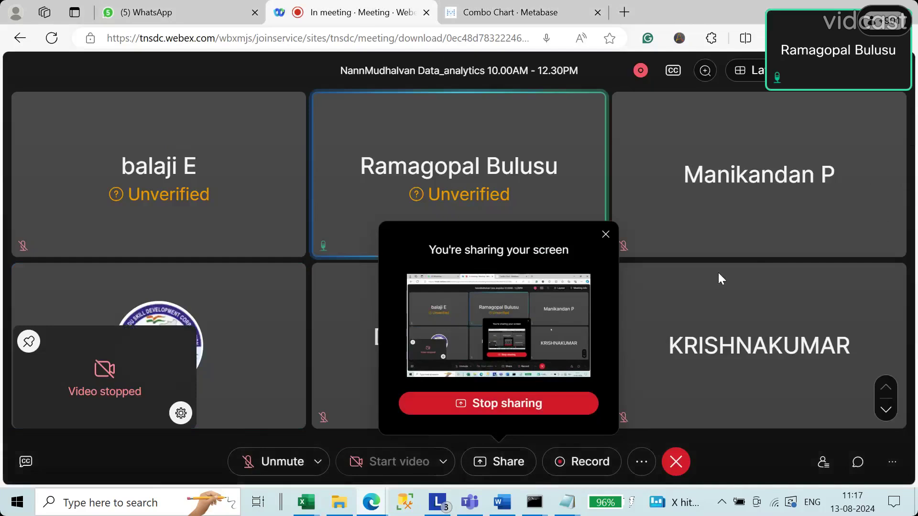
left_click(606, 235)
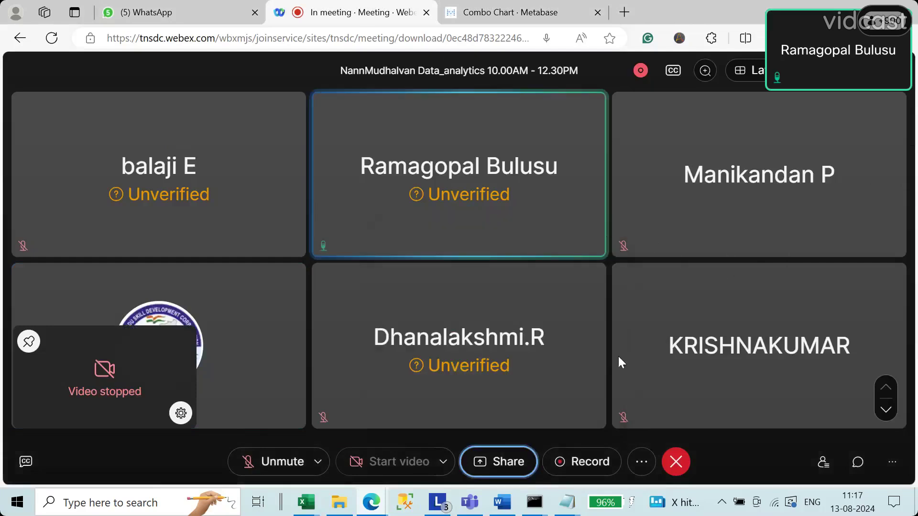
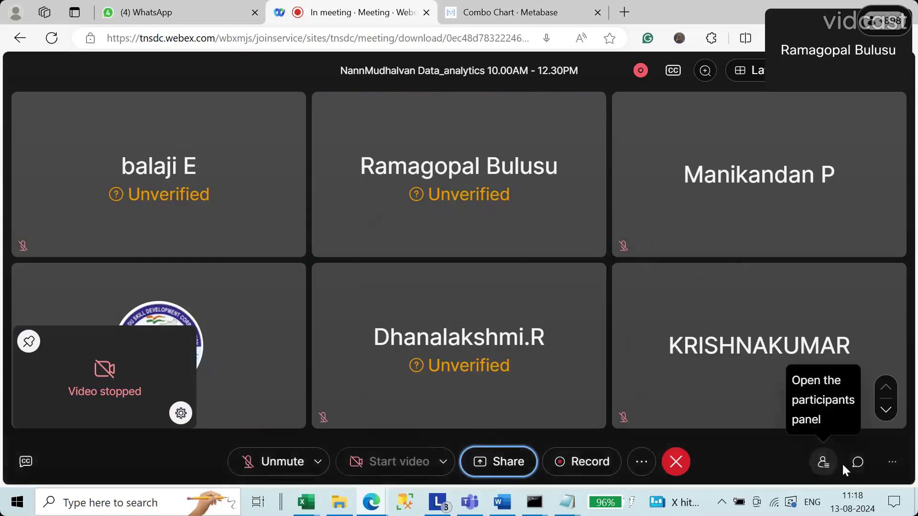
Show the meeting chat, dismiss the saved-messages note, and settle on the Everyone conversation
left_click(857, 463)
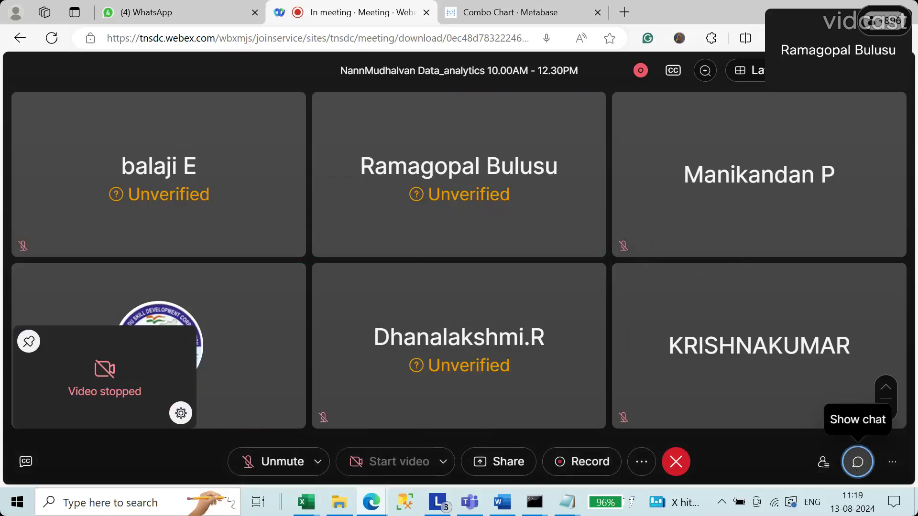
left_click(857, 462)
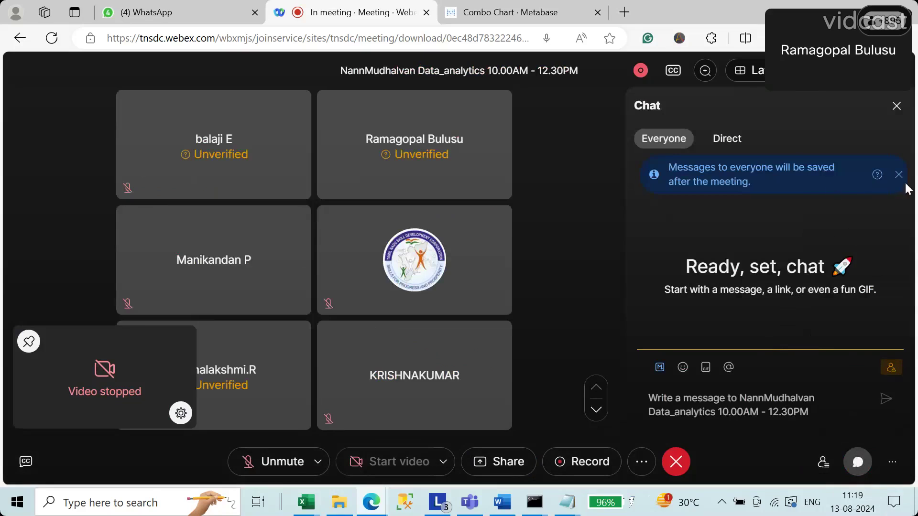
left_click(898, 176)
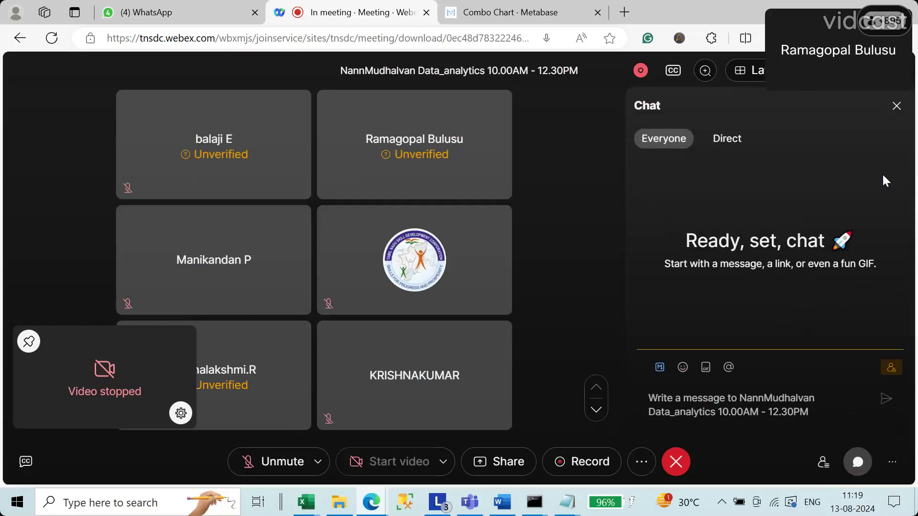
left_click(726, 142)
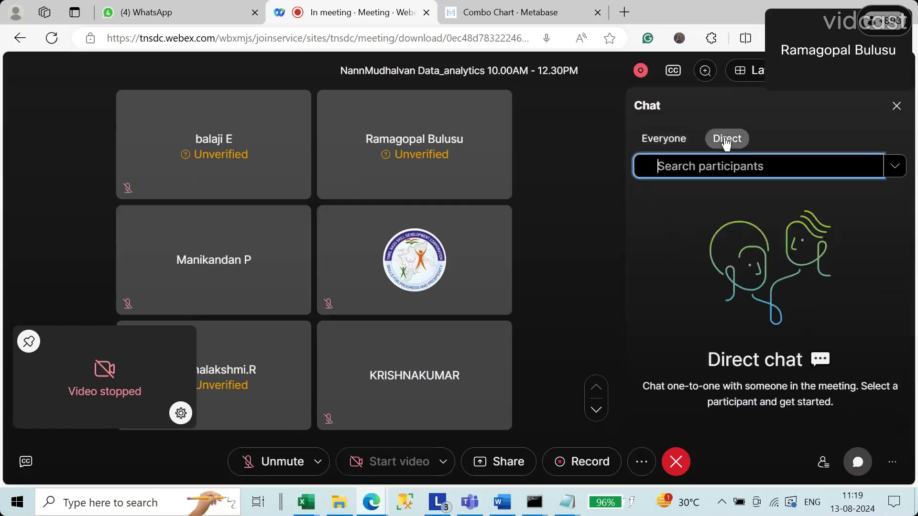
left_click(651, 143)
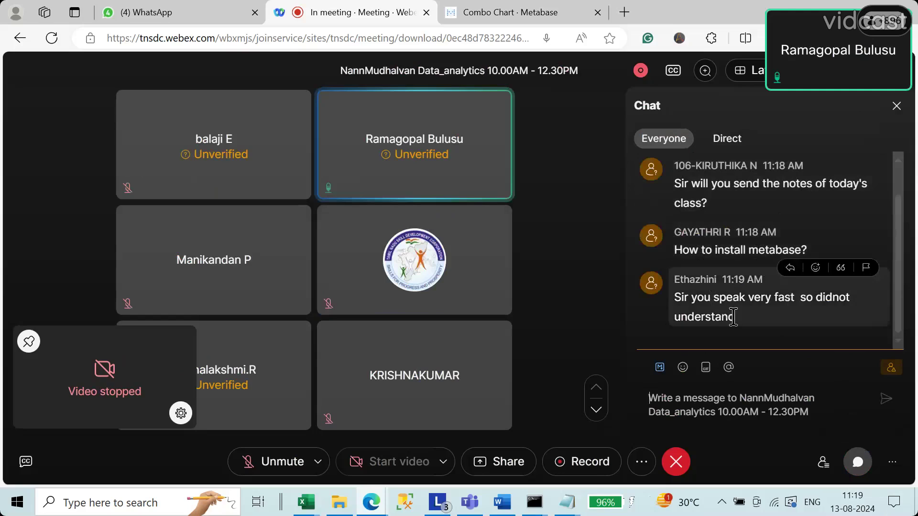
Highlight the Metabase installation question and the comment about speaking too fast
left_click_drag(682, 249, 813, 249)
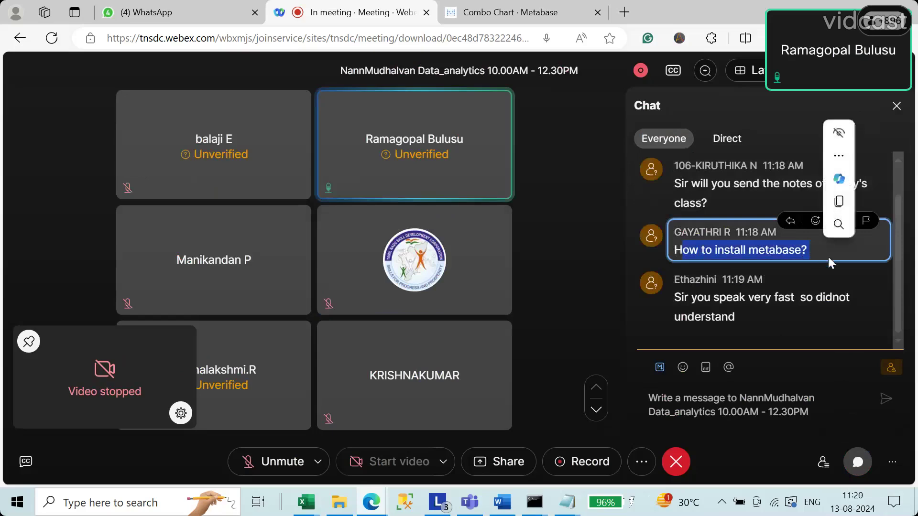
left_click(761, 313)
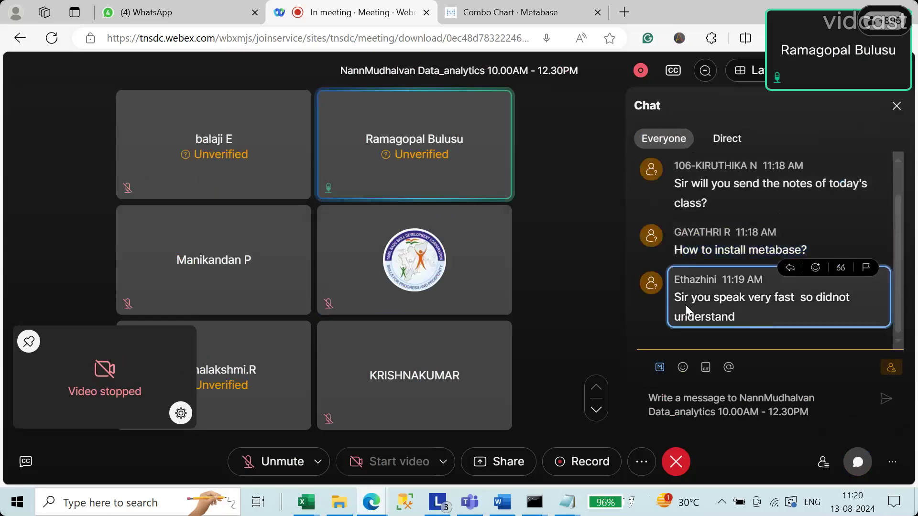
left_click_drag(672, 297, 754, 315)
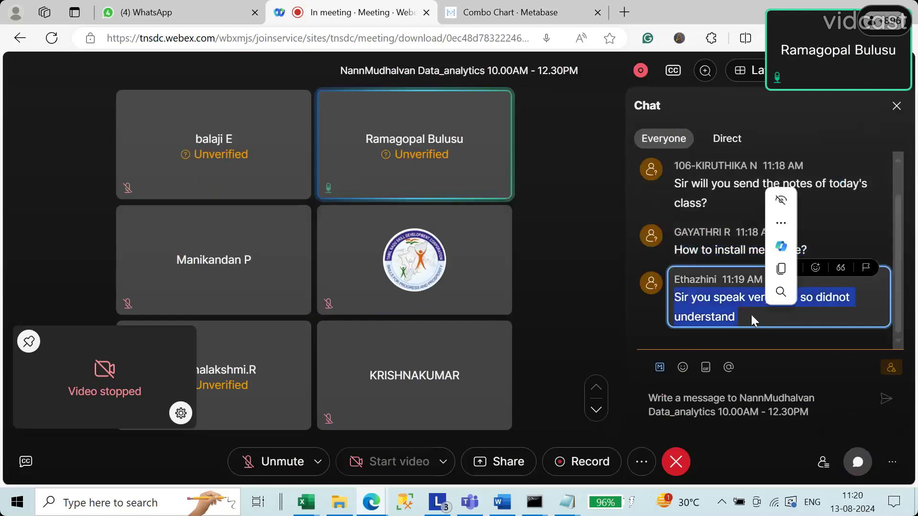
left_click(738, 312)
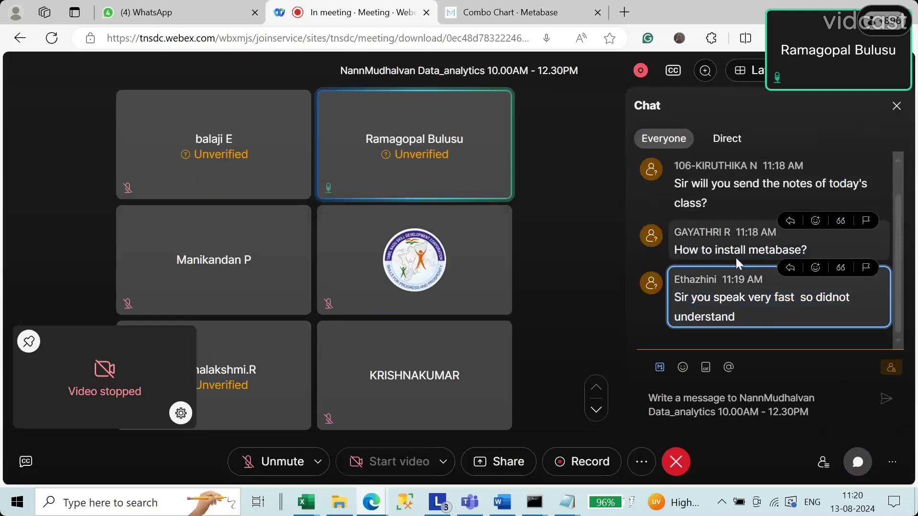
left_click_drag(686, 248, 810, 250)
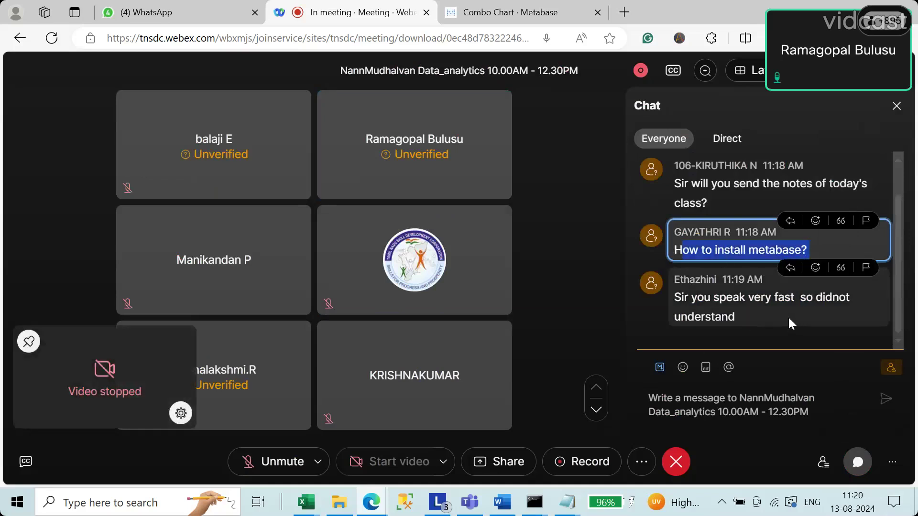
Pick out the earlier request for today's notes, then return to the latest messages
scroll(755, 285, "up", 1)
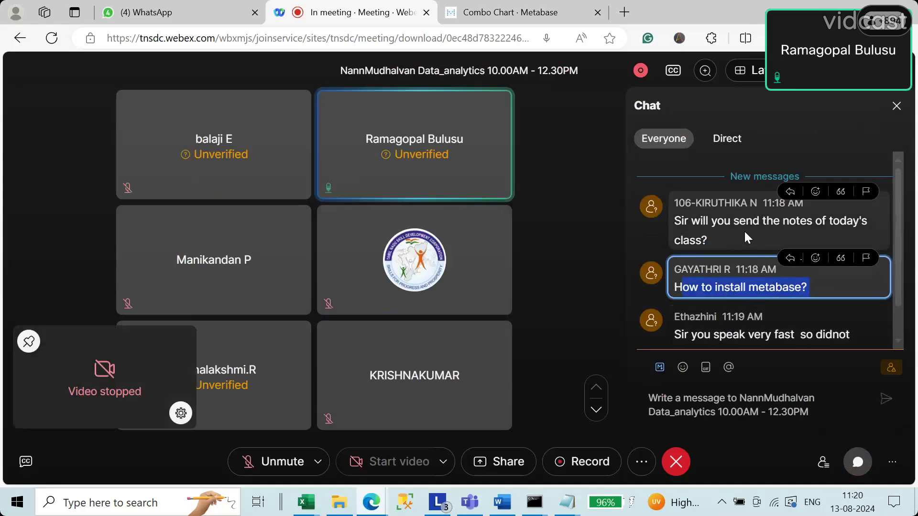
left_click(672, 221)
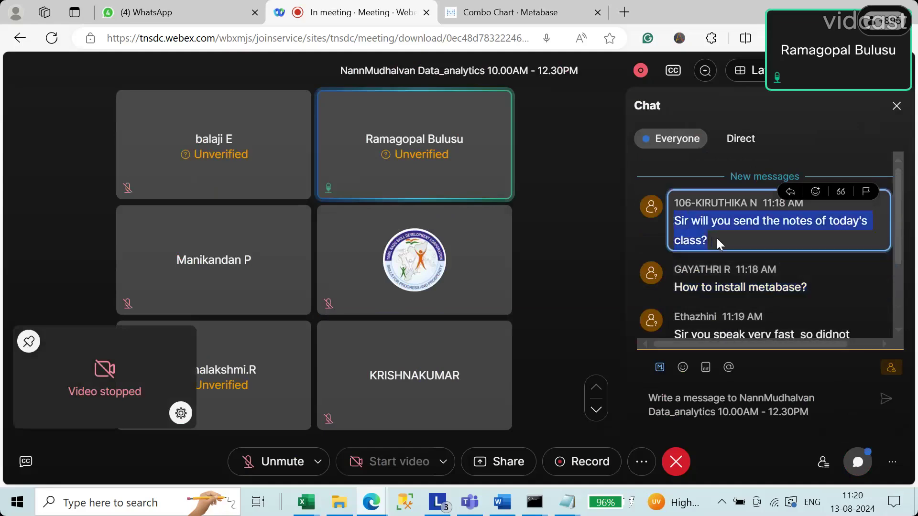
scroll(765, 268, "down", 2)
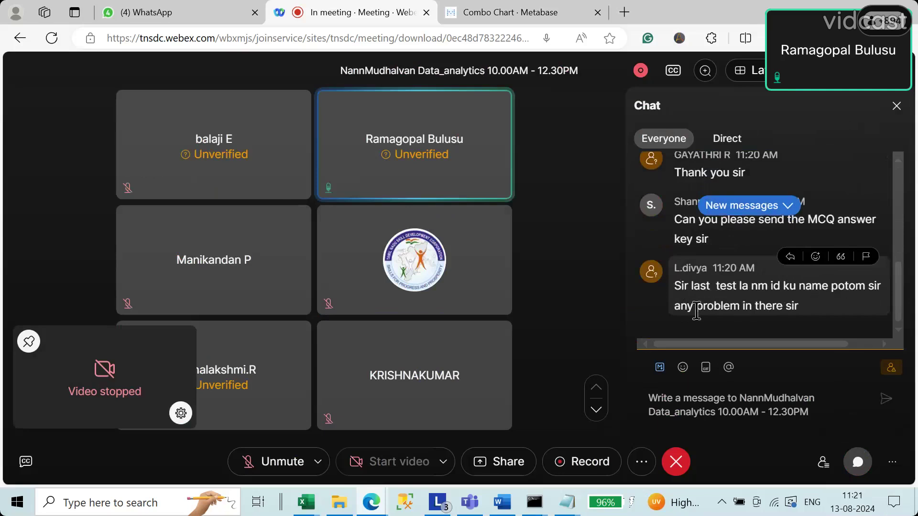
Highlight the student message about the test ID name problem
left_click_drag(810, 309, 674, 290)
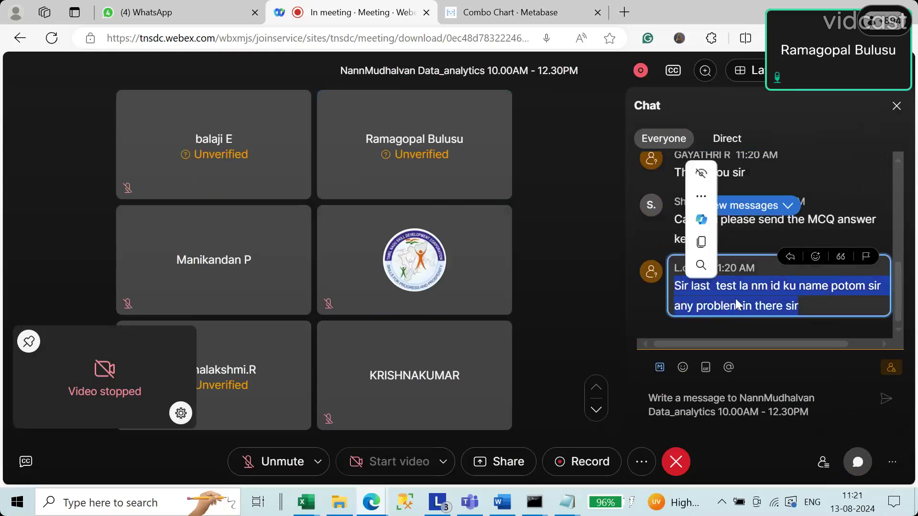
left_click(675, 289)
left_click_drag(675, 289, 807, 314)
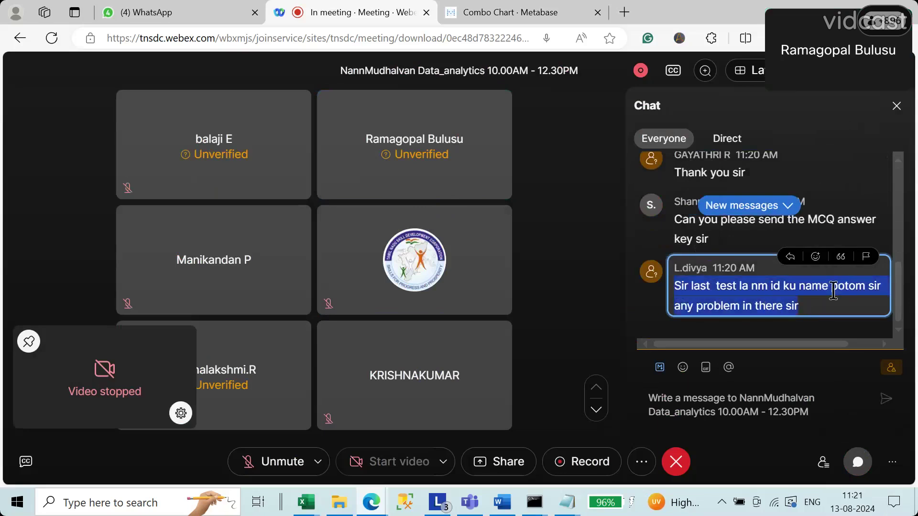
left_click_drag(820, 301, 678, 285)
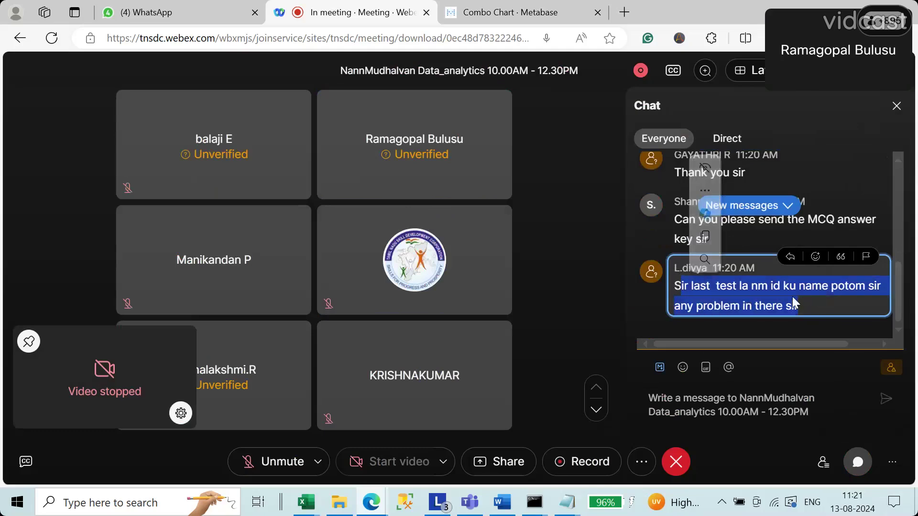
left_click(684, 289)
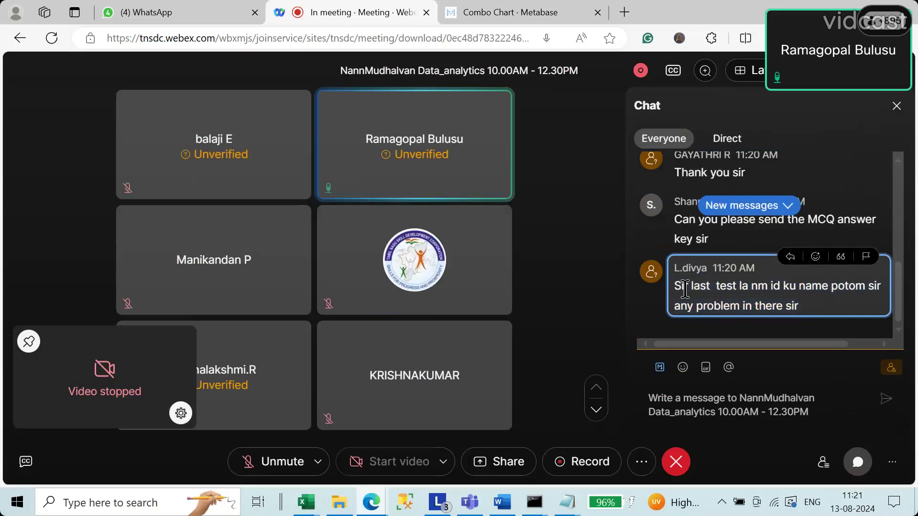
left_click_drag(691, 286, 816, 311)
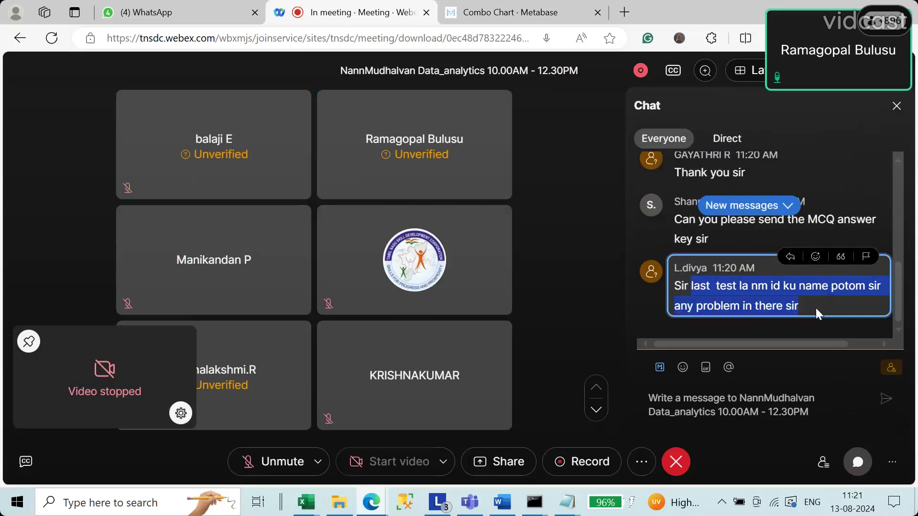
left_click(779, 301)
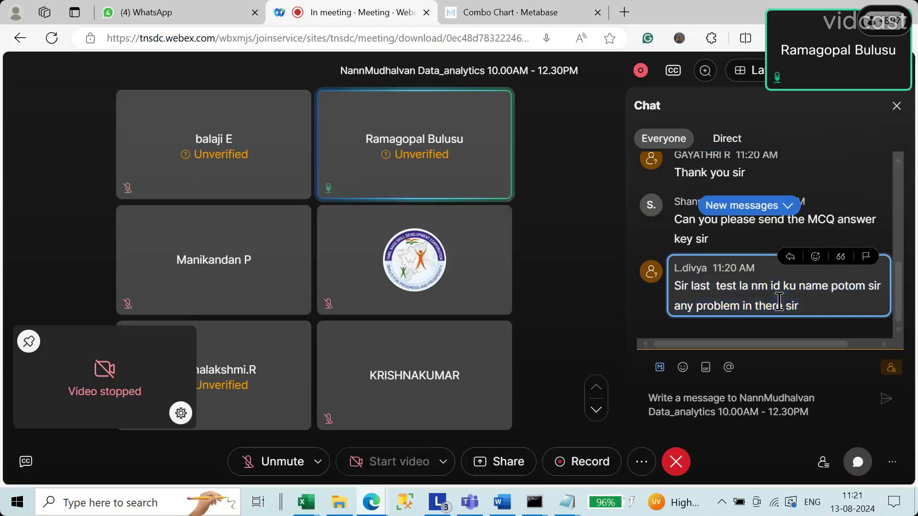
left_click_drag(691, 285, 827, 305)
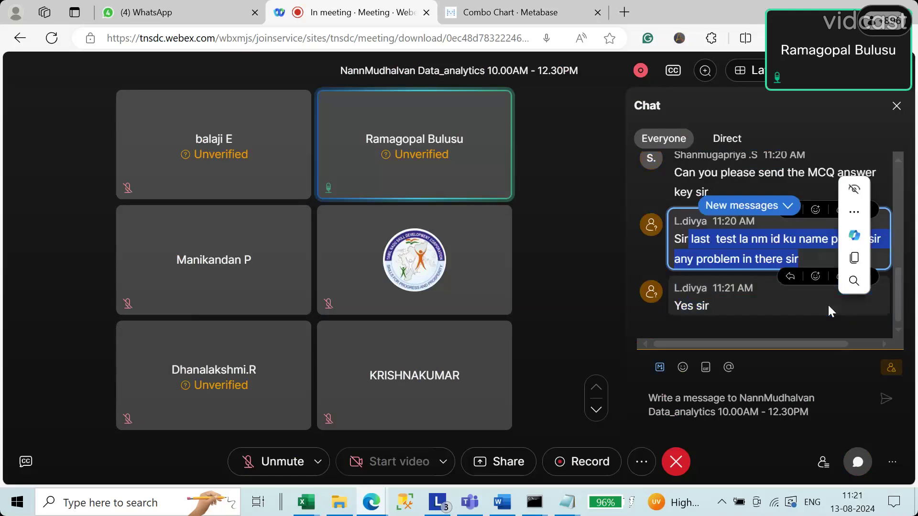
Highlight the 'Yes sir' reply and the question about a Thursday class
left_click_drag(676, 308, 711, 304)
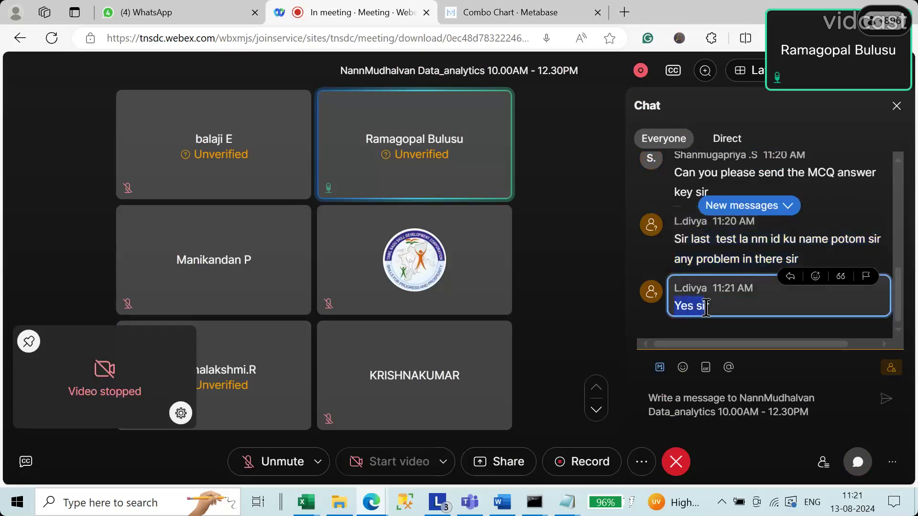
left_click(684, 237)
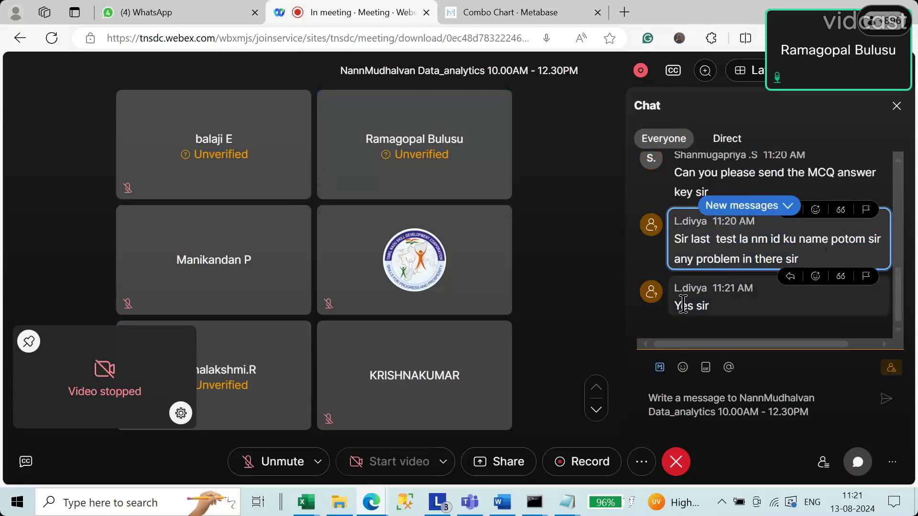
scroll(683, 304, "up", 3)
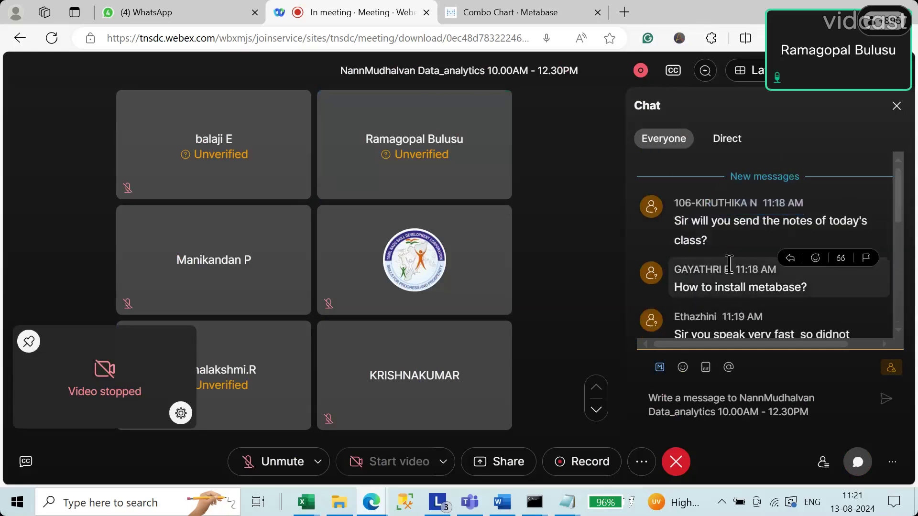
scroll(717, 282, "down", 3)
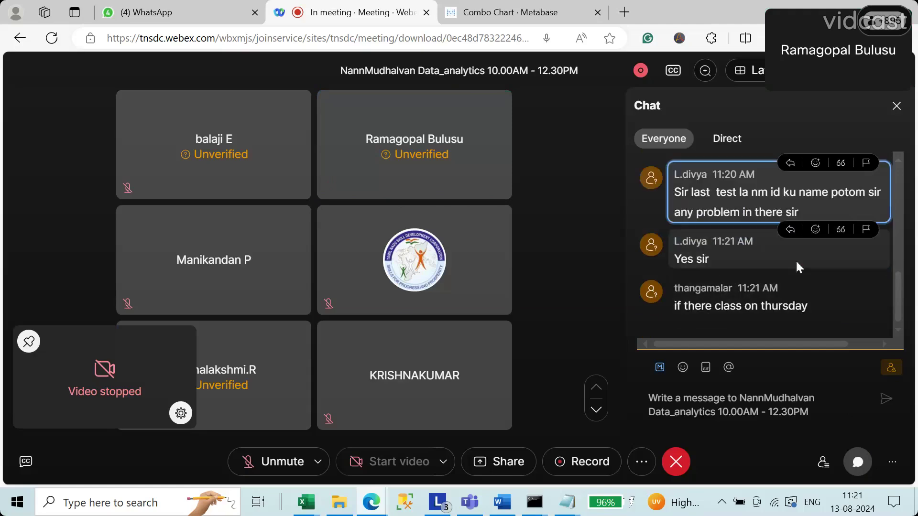
left_click_drag(675, 306, 808, 306)
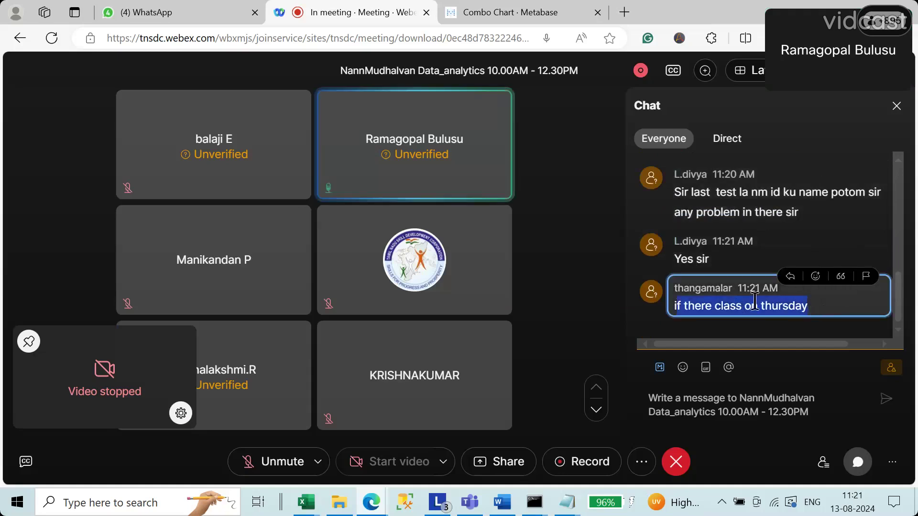
left_click(723, 305)
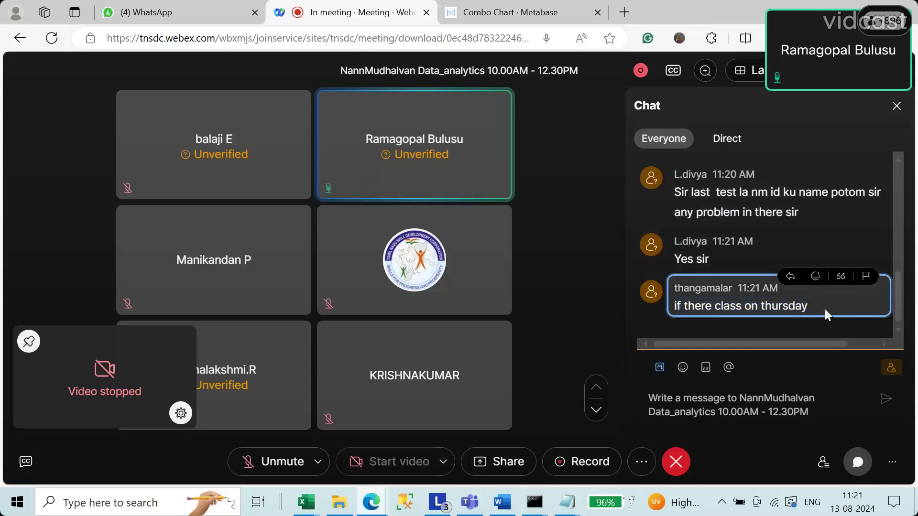
left_click_drag(822, 306, 672, 306)
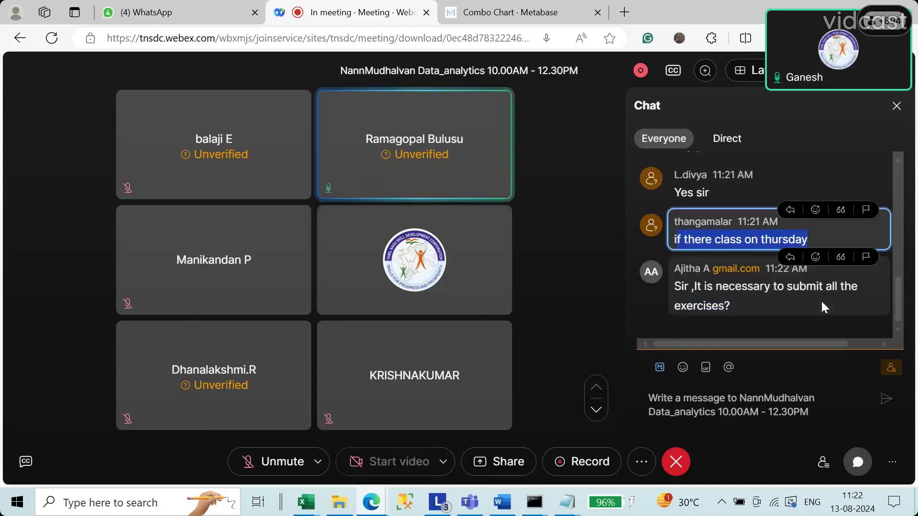
Highlight the whole question about submitting all the exercises
left_click_drag(690, 288, 756, 311)
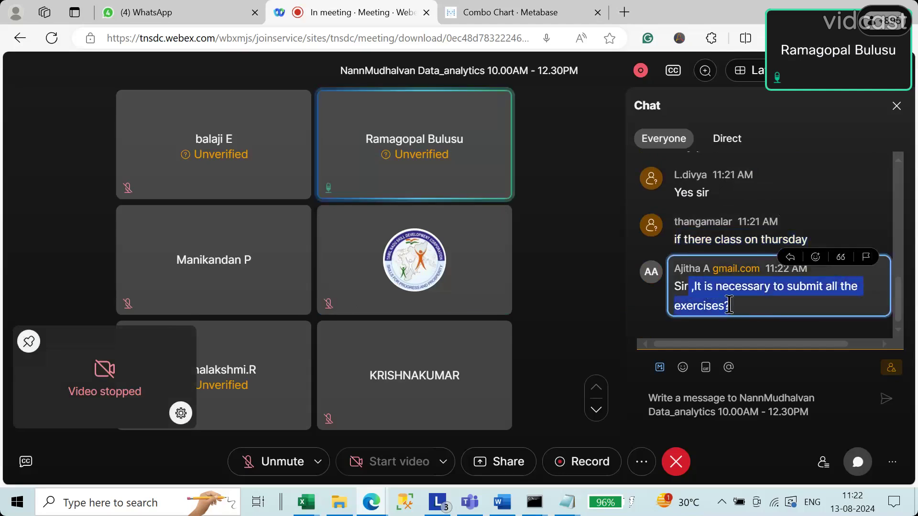
left_click(745, 297)
left_click_drag(679, 286, 738, 306)
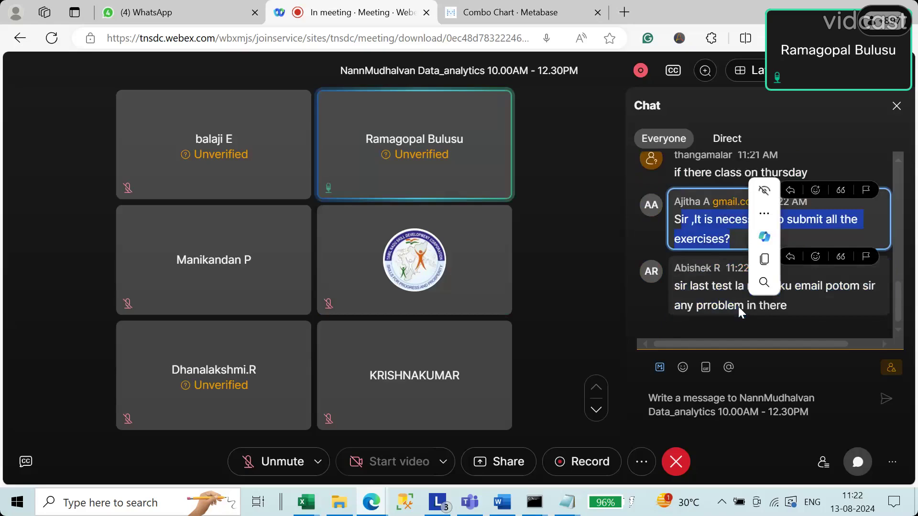
Highlight the last-test email question and part of the Thursday MCQ question, then clear the selection
left_click(824, 292)
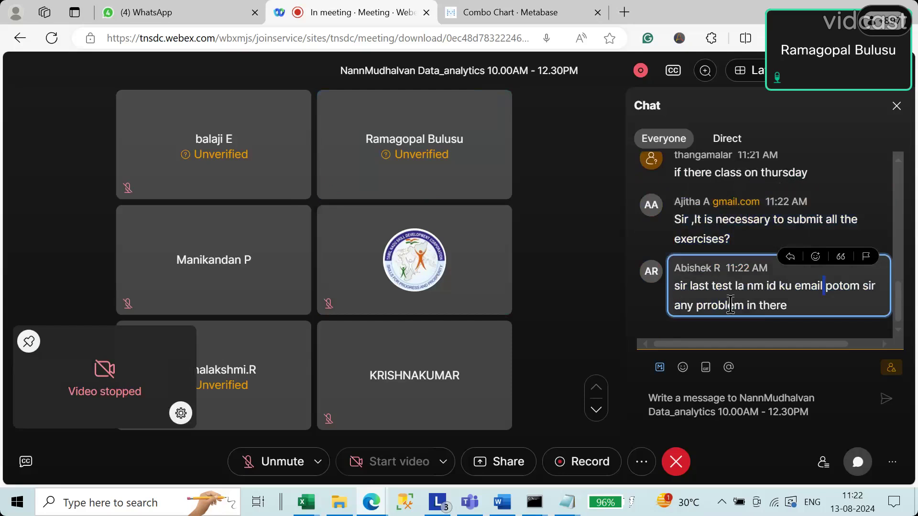
left_click_drag(705, 305, 815, 303)
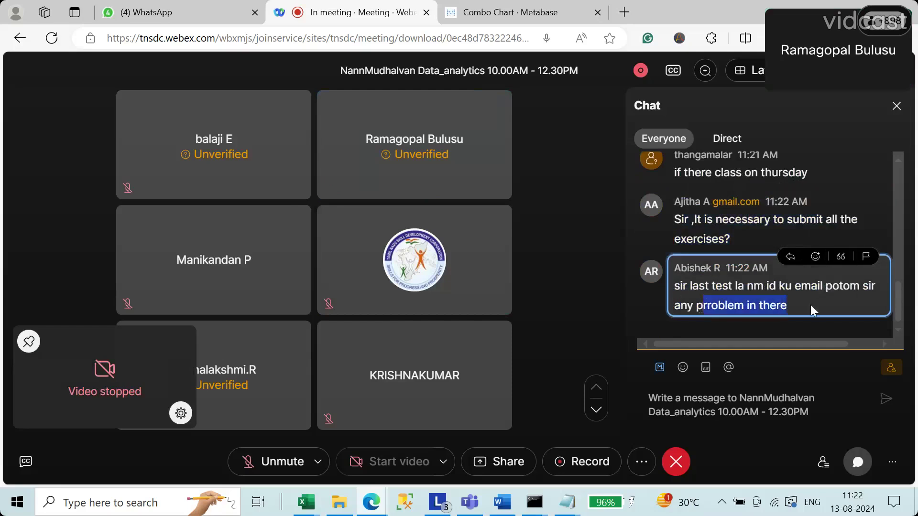
left_click_drag(675, 286, 802, 306)
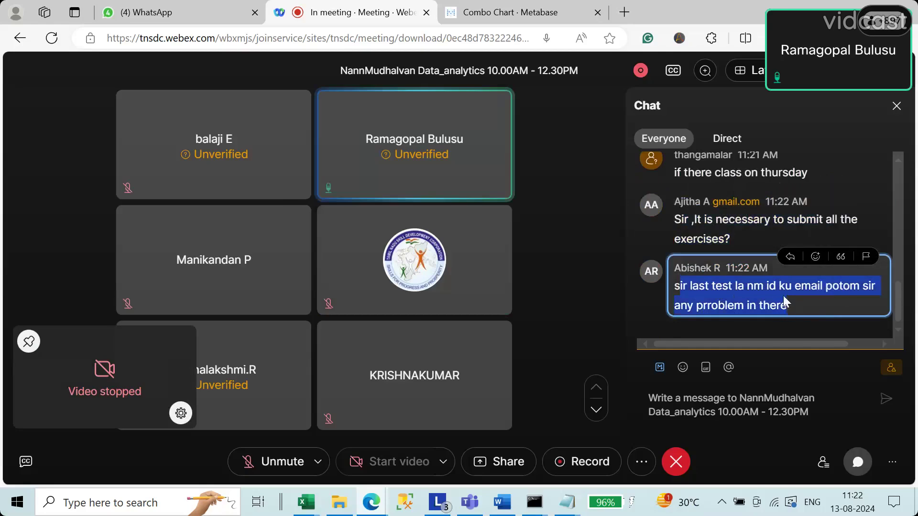
left_click(783, 295)
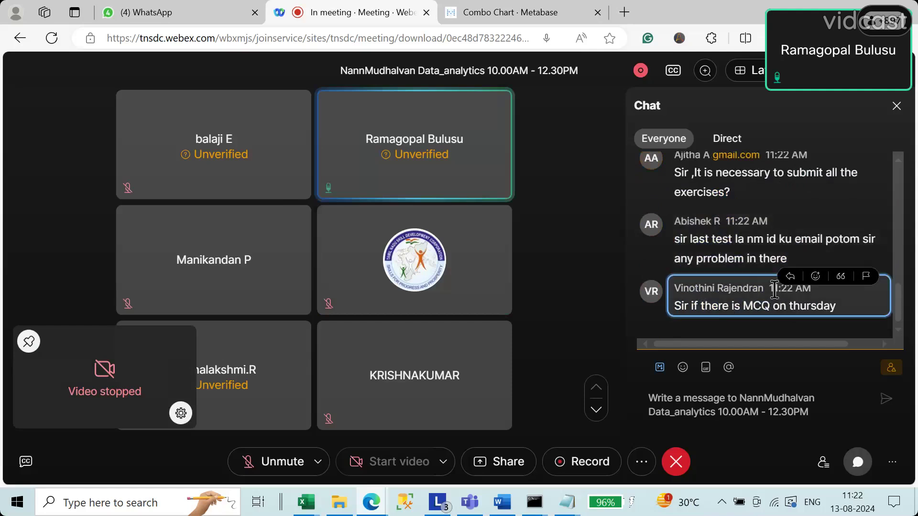
left_click_drag(688, 319, 839, 320)
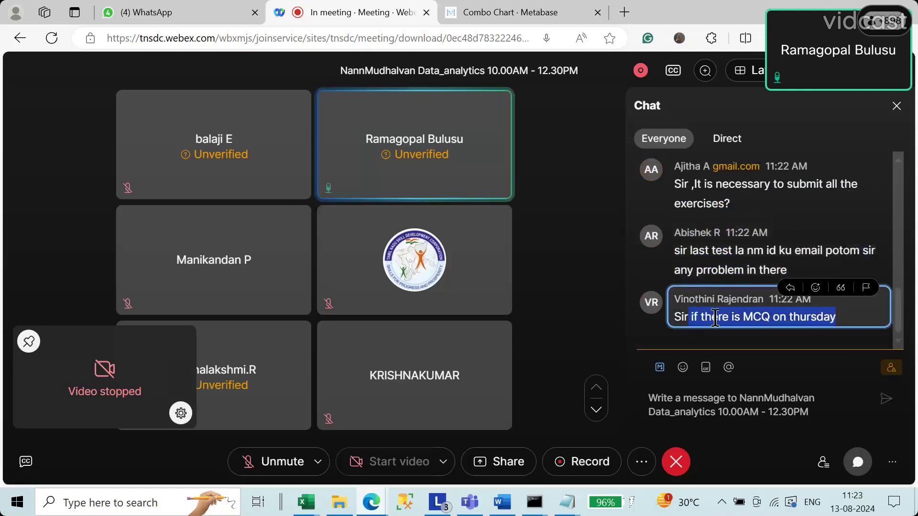
left_click(836, 315)
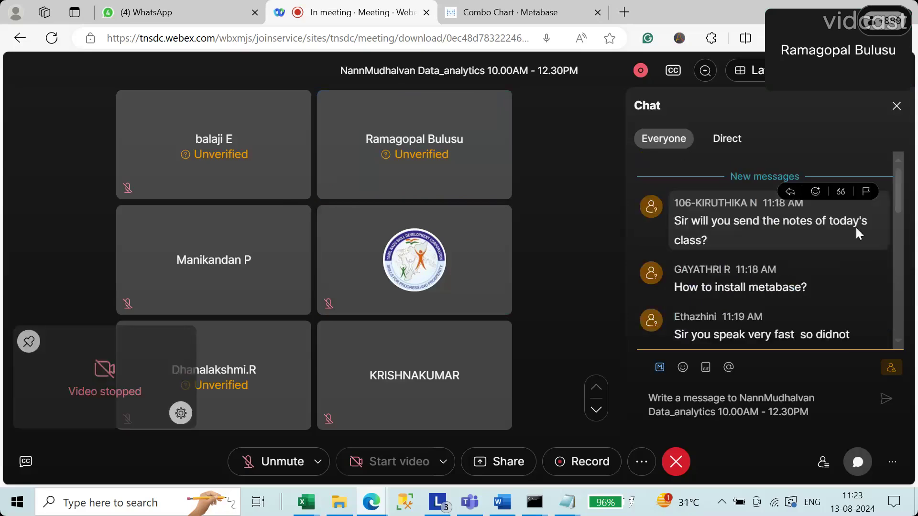
Highlight the 'Sir if there is MCQ on thursday' message and the MCQ answer key request
left_click_drag(676, 315, 840, 320)
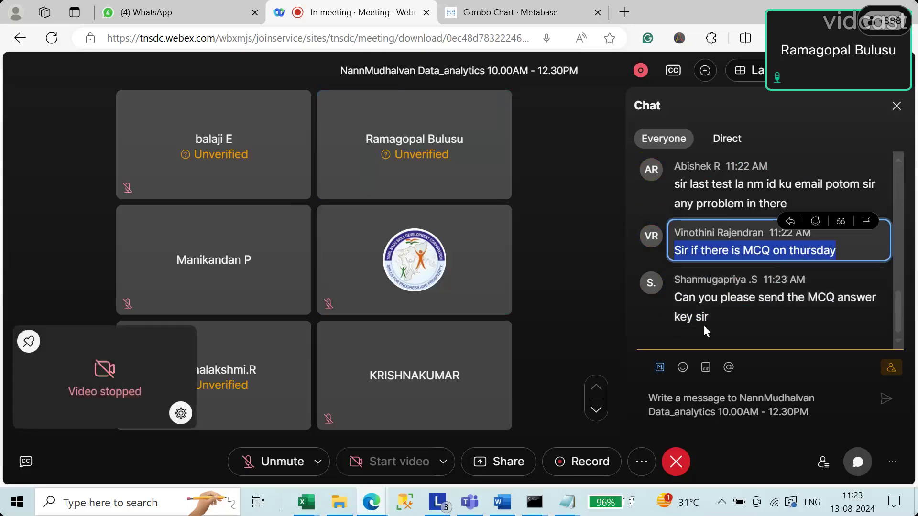
left_click_drag(675, 297, 733, 318)
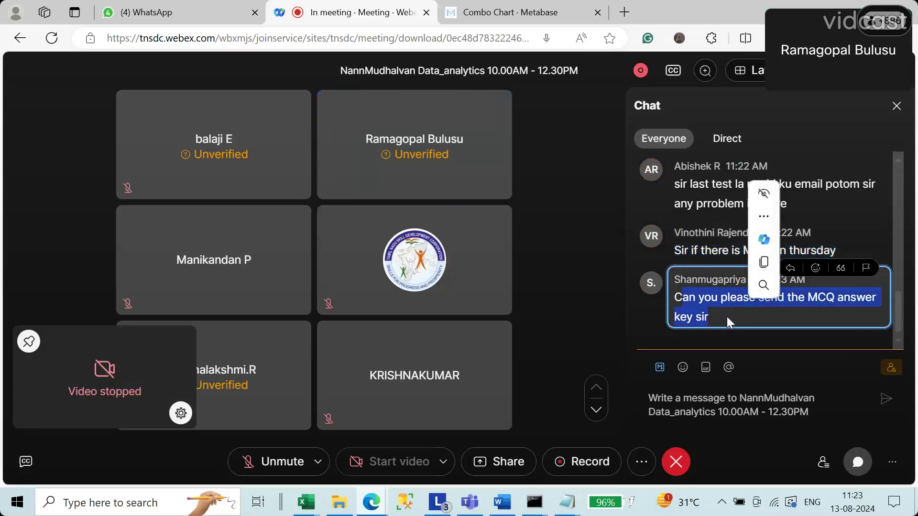
left_click(726, 316)
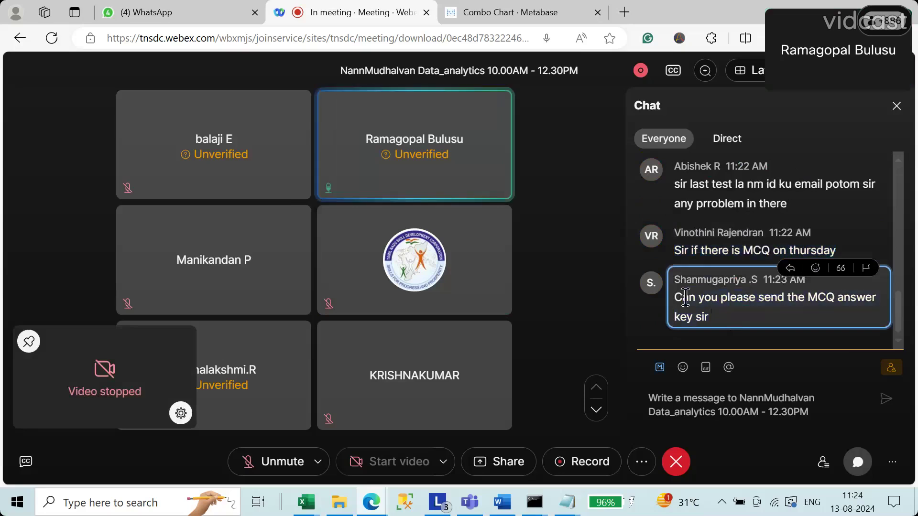
left_click_drag(693, 308, 717, 314)
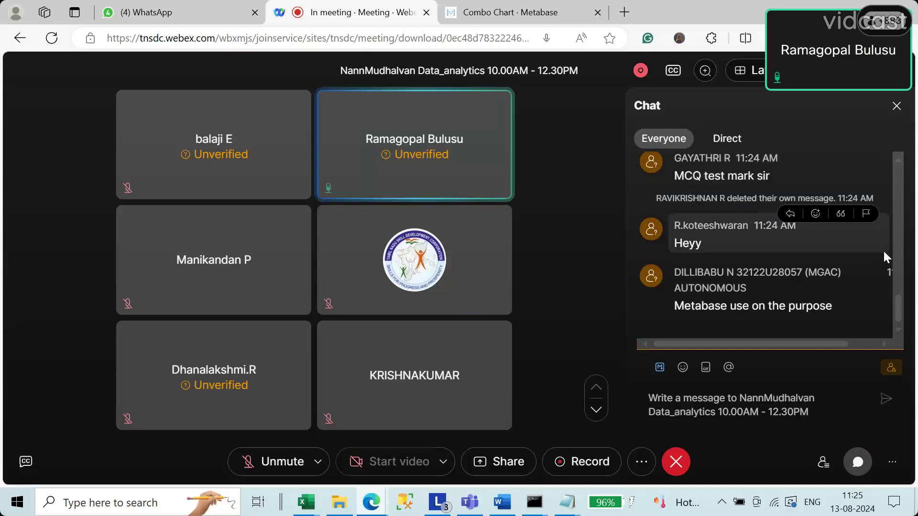
In Metabase, go from the home page through NM Data Analytics to the NM Training Dashboard
left_click(510, 12)
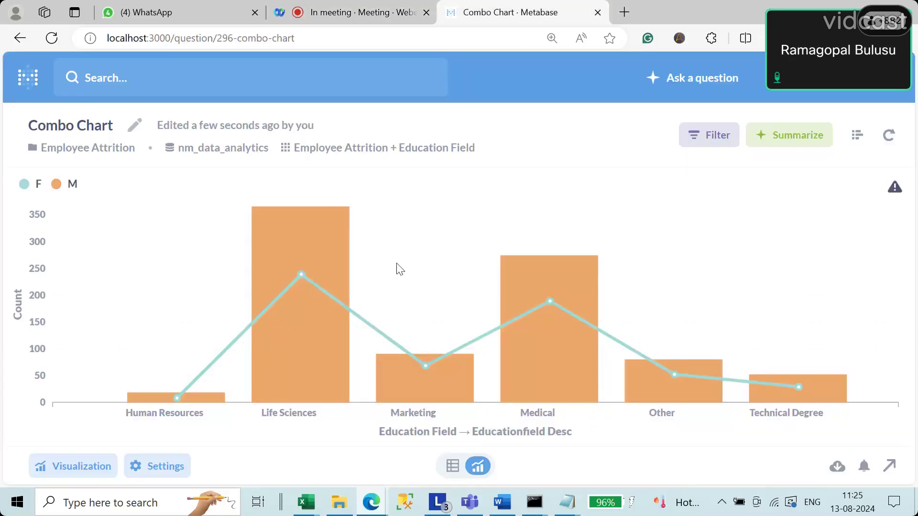
left_click(23, 86)
scroll(555, 365, "down", 5)
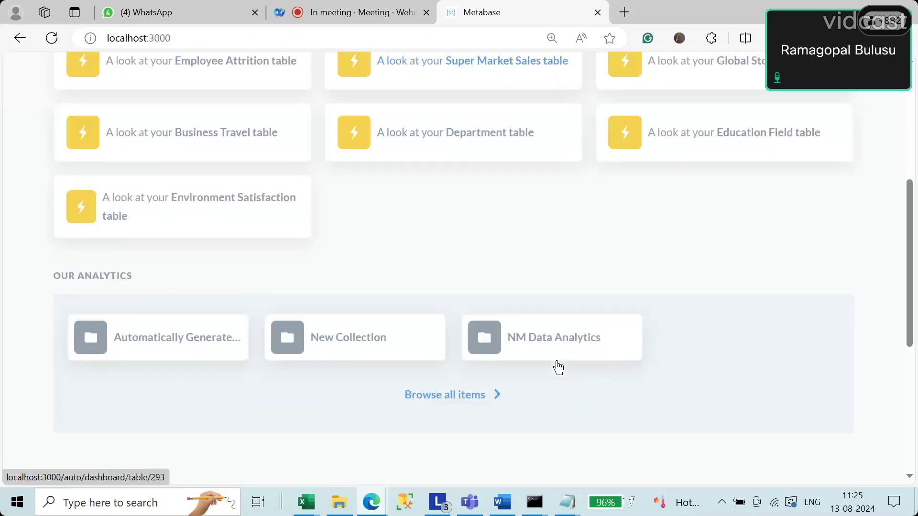
left_click(554, 347)
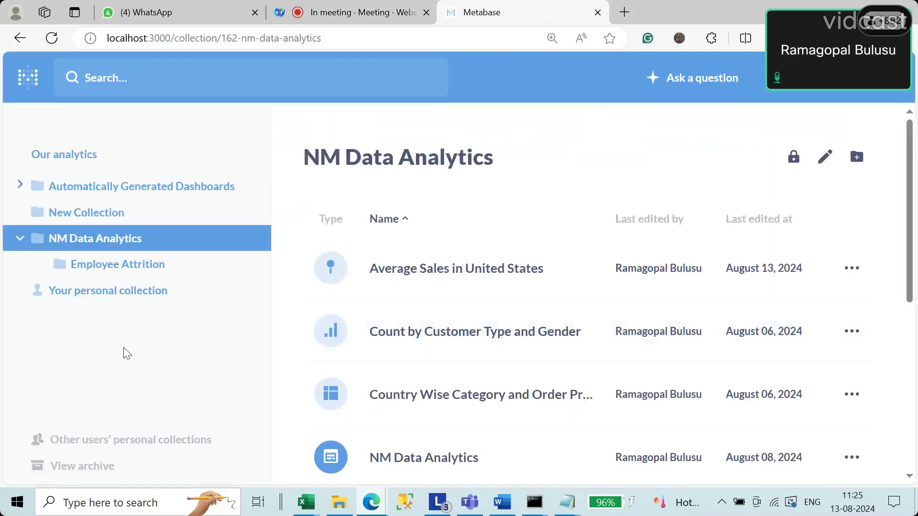
left_click(123, 265)
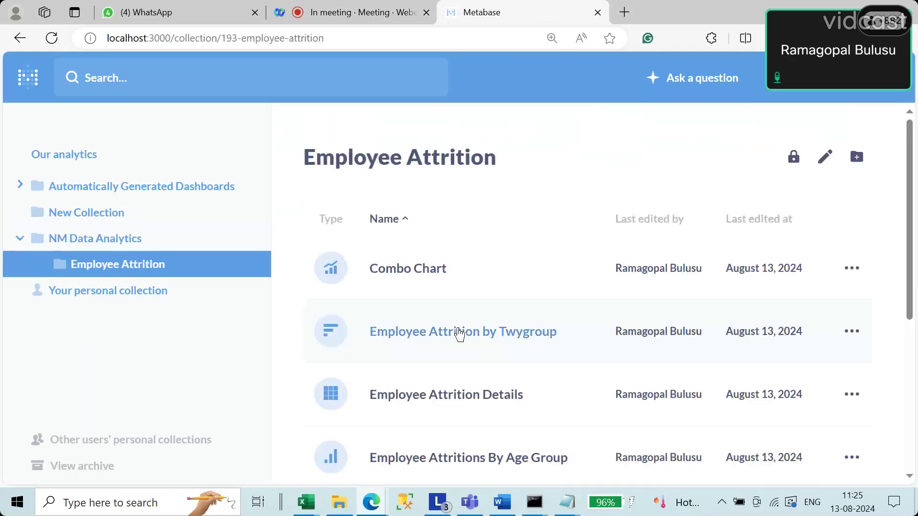
scroll(459, 334, "down", 5)
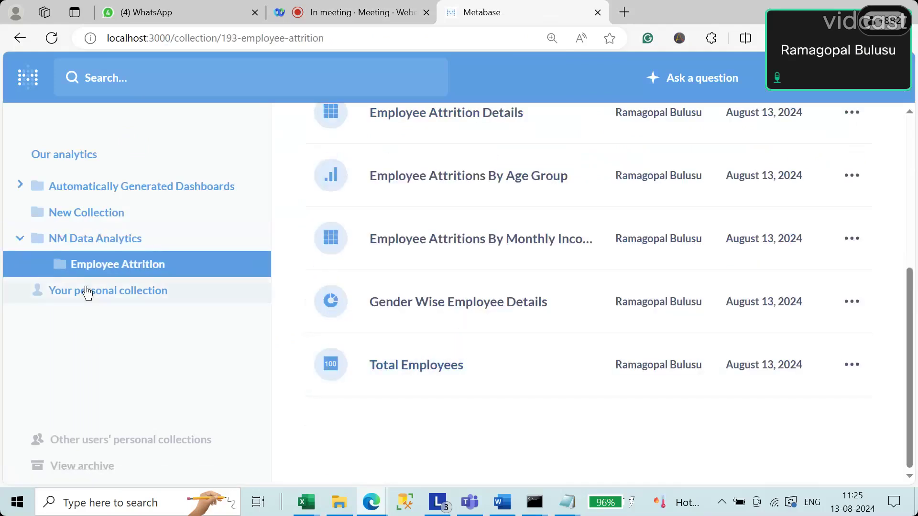
left_click(107, 242)
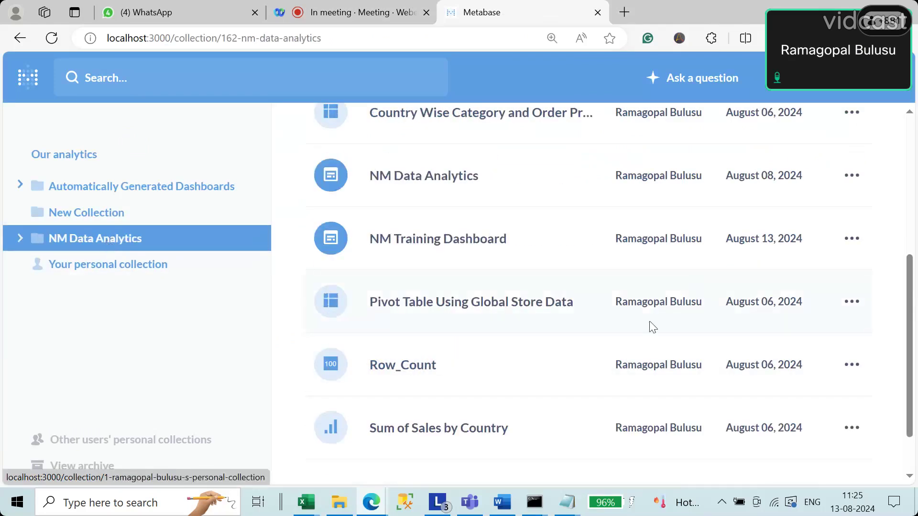
left_click(463, 248)
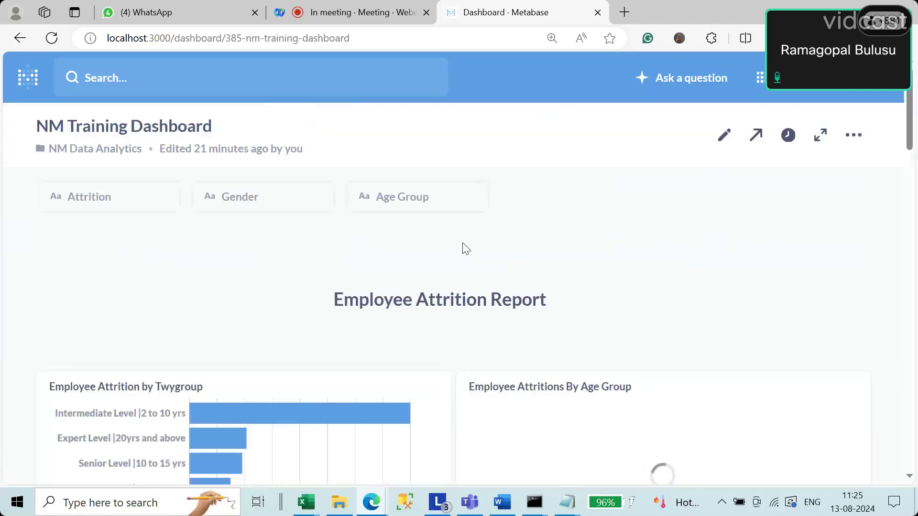
Scroll through the dashboard's attrition charts, then return to the Webex meeting chat
scroll(481, 262, "down", 5)
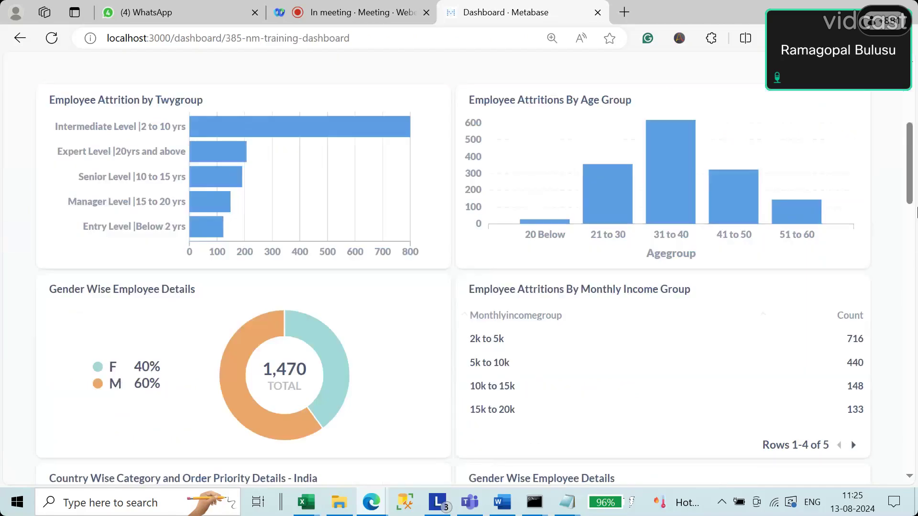
left_click_drag(913, 198, 914, 342)
left_click_drag(915, 343, 907, 144)
key("alt+Tab")
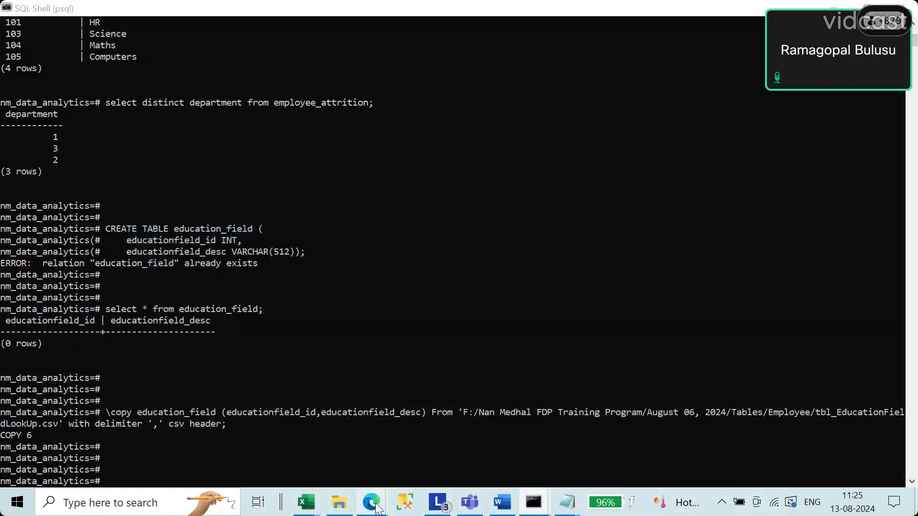
mouse_move(378, 507)
left_click(342, 451)
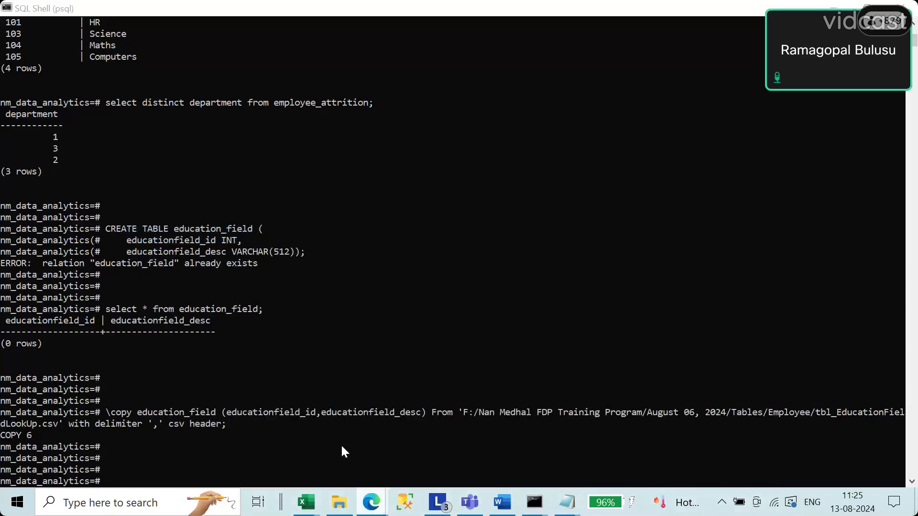
left_click(364, 11)
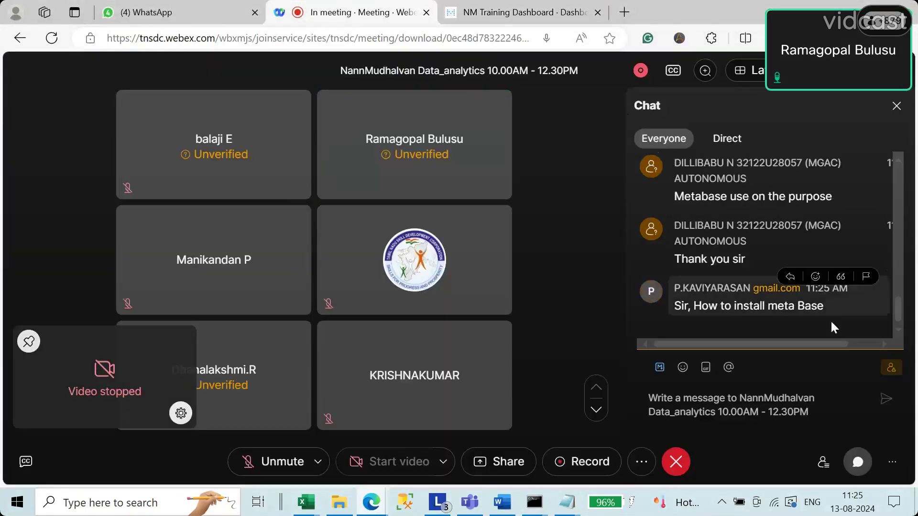